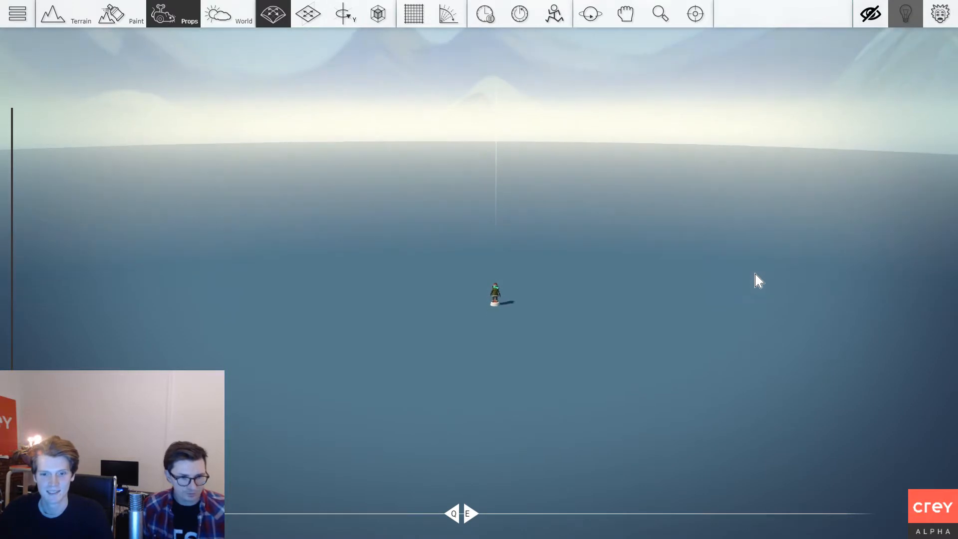
pyautogui.moveTo(756, 274); pyautogui.dragTo(752, 274, button='right')
pyautogui.scroll(-2, 752, 273)
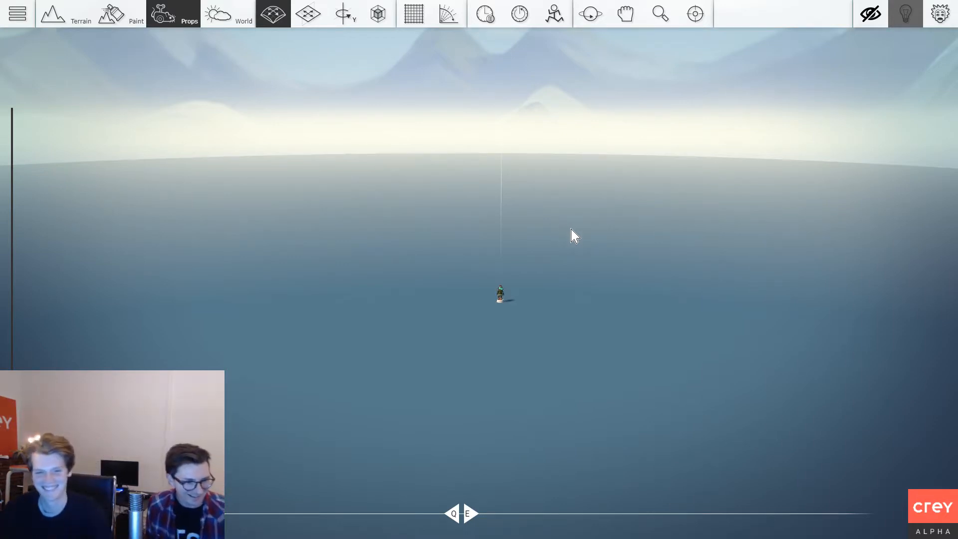
pyautogui.moveTo(583, 237); pyautogui.dragTo(602, 255, button='right')
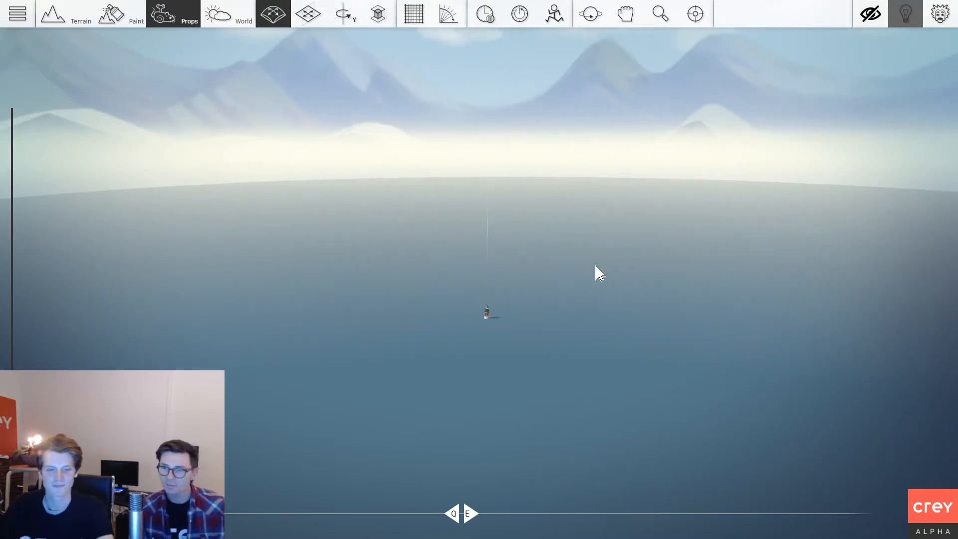
pyautogui.moveTo(592, 272); pyautogui.dragTo(563, 269, button='right')
pyautogui.press('s')
pyautogui.press('d')
pyautogui.press('d')
pyautogui.press('a')
pyautogui.press('w')
pyautogui.press('d')
pyautogui.press('d')
pyautogui.scroll(-3, 563, 268)
pyautogui.scroll(2, 560, 269)
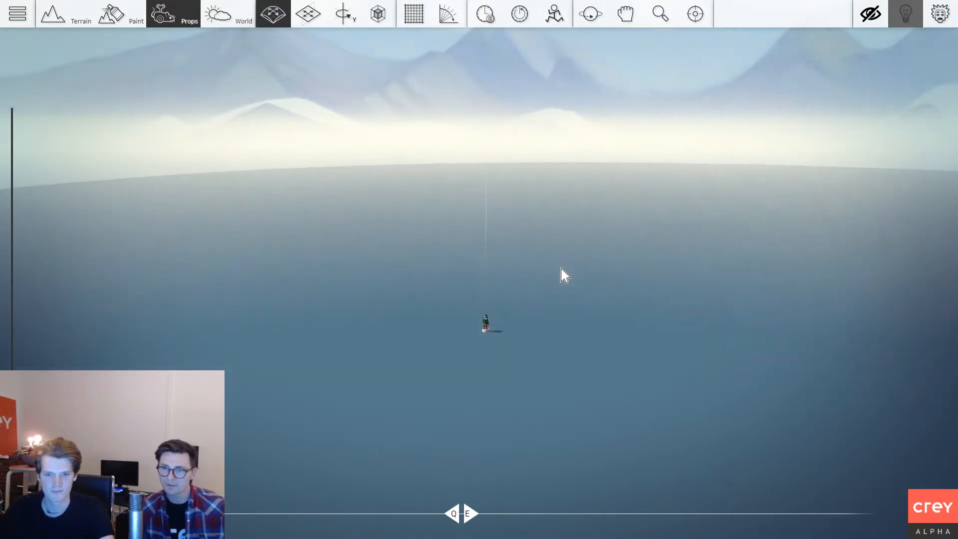
pyautogui.moveTo(669, 278); pyautogui.dragTo(638, 277, button='right')
pyautogui.press('d')
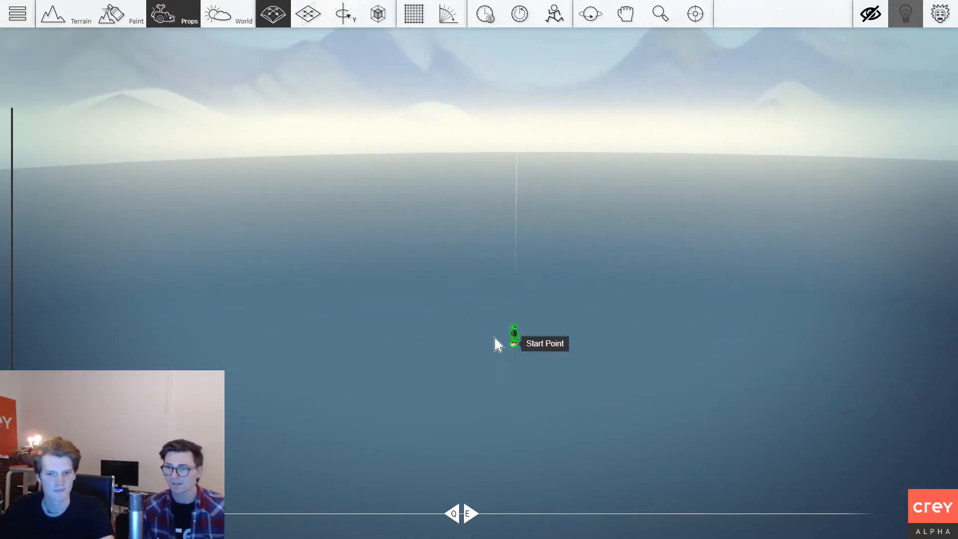
# Examine the start point character up close and from a distance on the empty ground.
pyautogui.press('a')
pyautogui.moveTo(495, 338)
pyautogui.mouseDown(button='right')
pyautogui.moveTo(578, 347)
pyautogui.moveTo(494, 345)
pyautogui.mouseUp(button='right')
pyautogui.press('w')
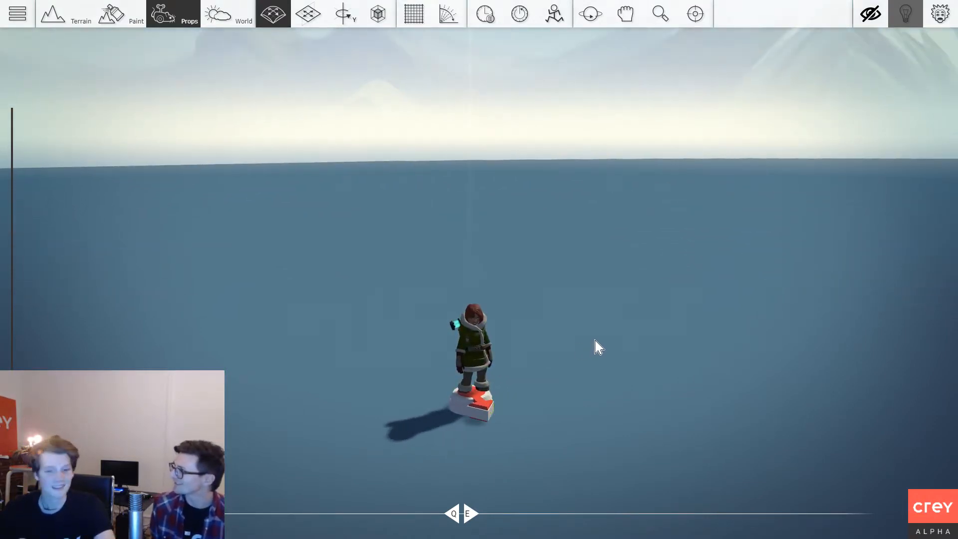
pyautogui.press('s')
pyautogui.moveTo(483, 322); pyautogui.dragTo(442, 292, button='right')
pyautogui.press('s')
pyautogui.press('s')
pyautogui.press('s')
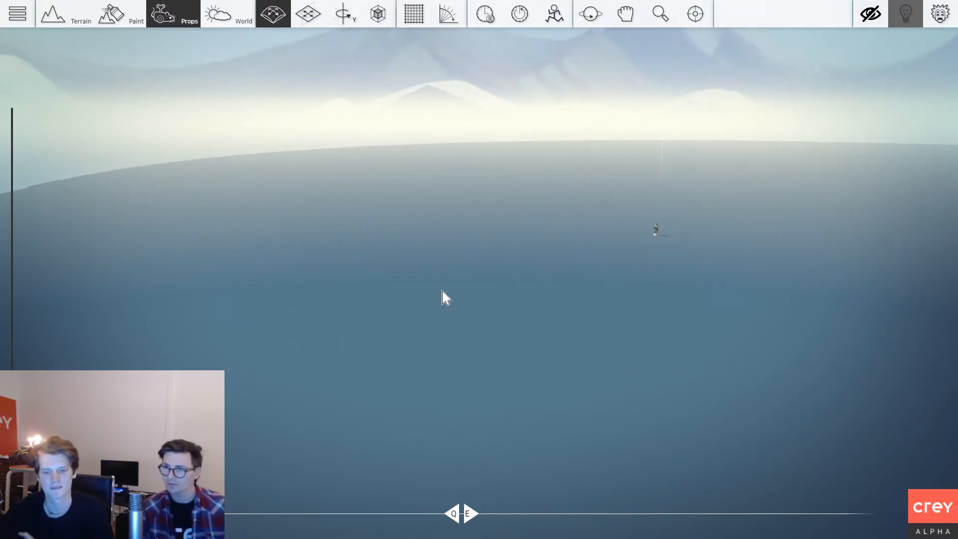
pyautogui.moveTo(481, 248); pyautogui.dragTo(511, 248, button='right')
pyautogui.press('w')
pyautogui.moveTo(538, 298); pyautogui.dragTo(548, 301, button='right')
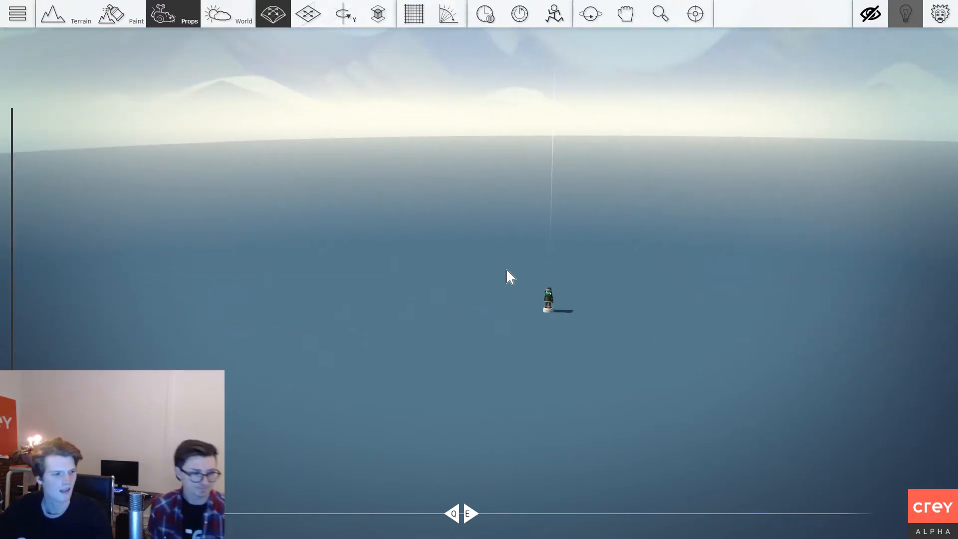
pyautogui.press('s')
pyautogui.press('w')
pyautogui.press('d')
pyautogui.press('s')
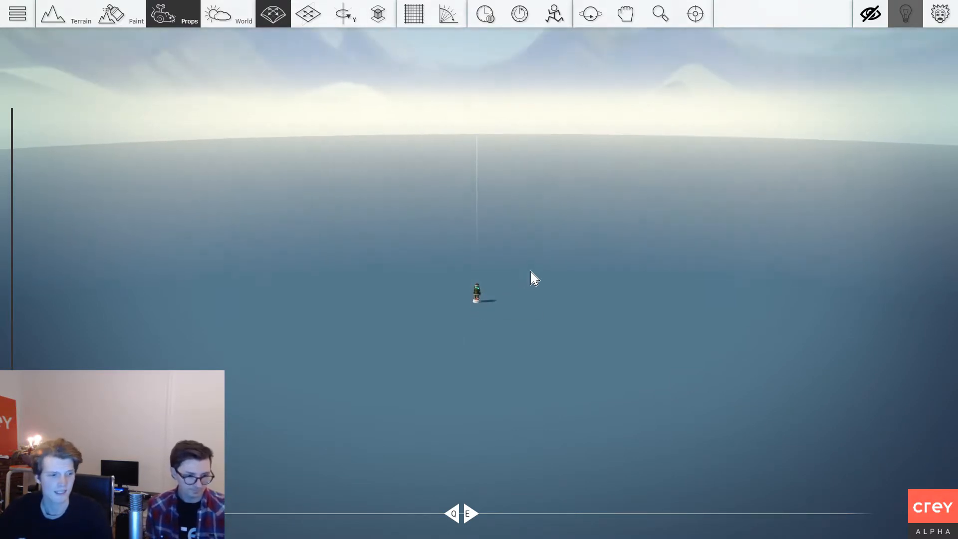
pyautogui.press('w')
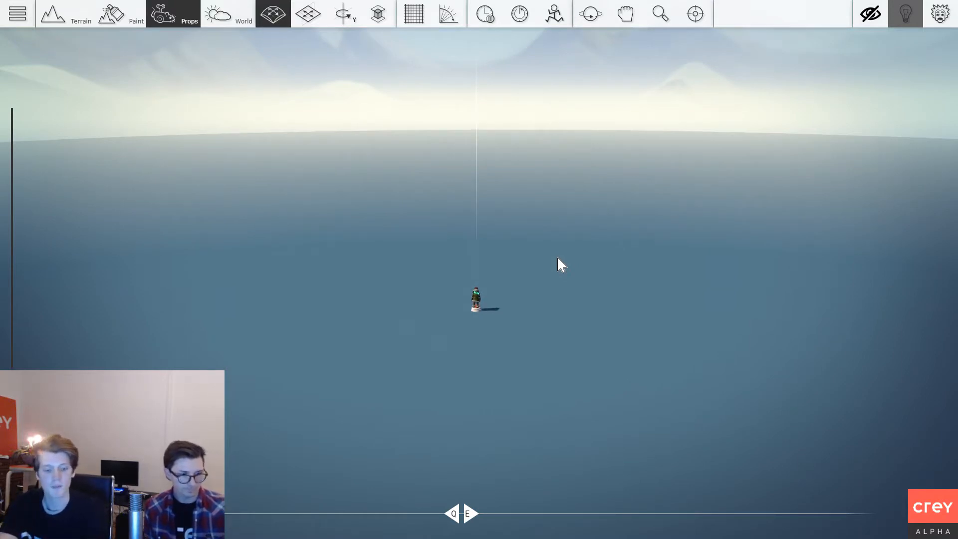
pyautogui.scroll(-2, 542, 263)
pyautogui.moveTo(574, 235); pyautogui.dragTo(453, 310)
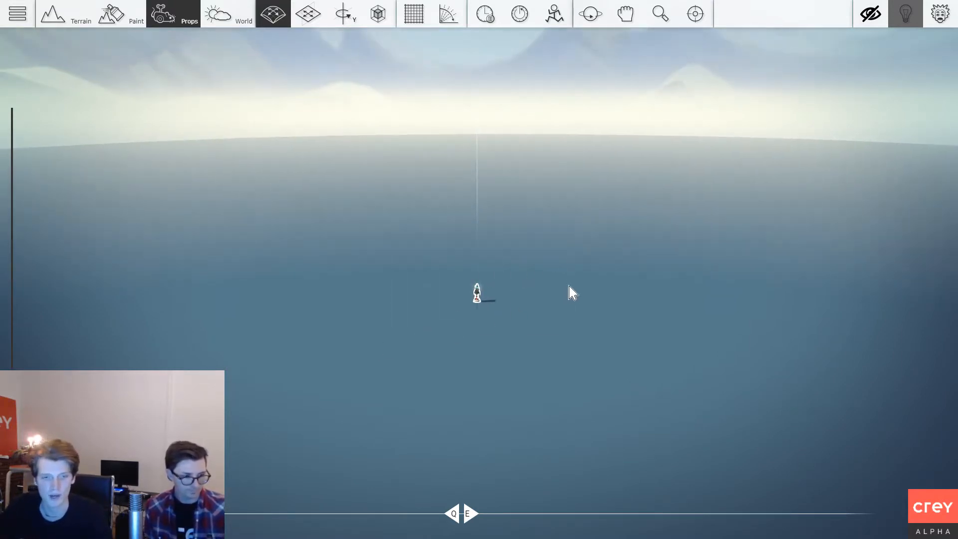
pyautogui.moveTo(568, 285)
pyautogui.mouseDown(button='right')
pyautogui.moveTo(534, 285)
pyautogui.moveTo(568, 285)
pyautogui.mouseUp(button='right')
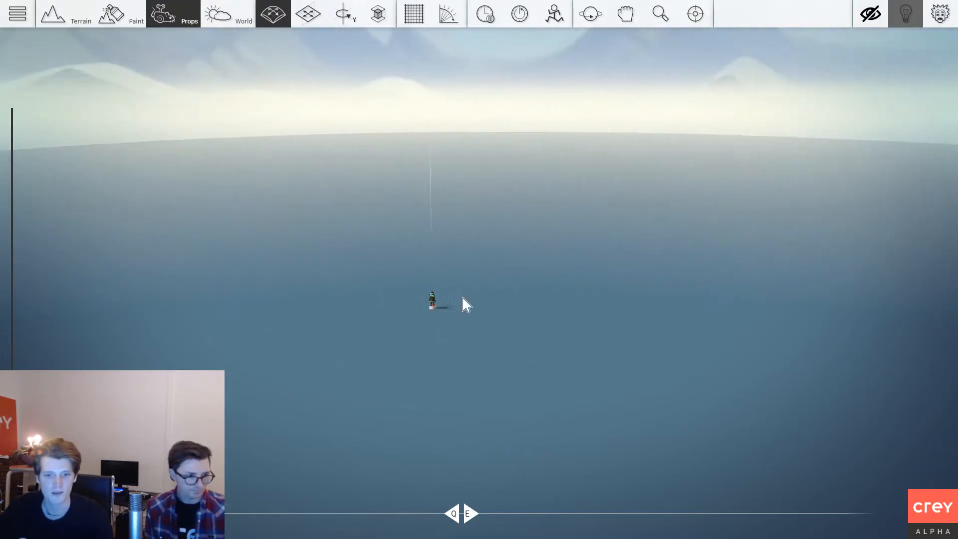
pyautogui.moveTo(464, 304); pyautogui.dragTo(494, 294, button='right')
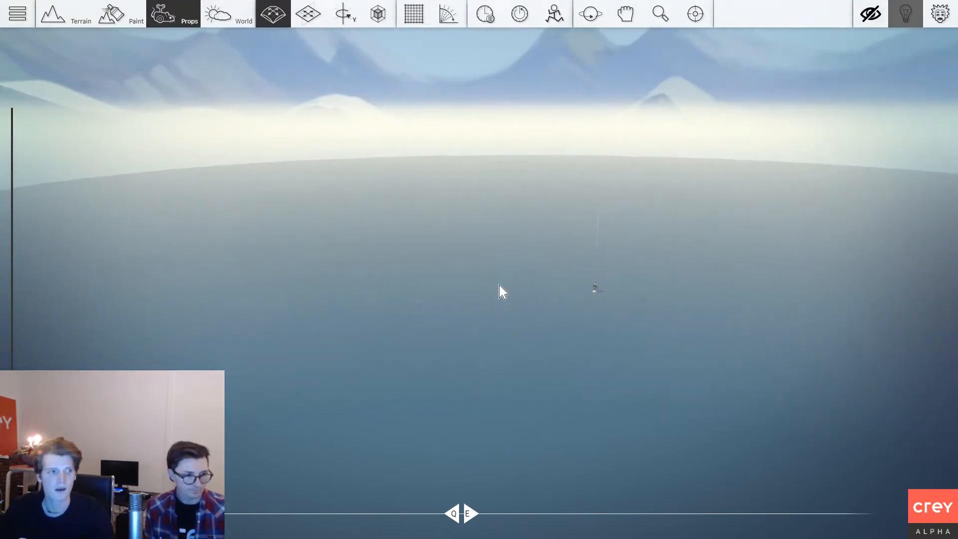
pyautogui.press('w')
pyautogui.press('d')
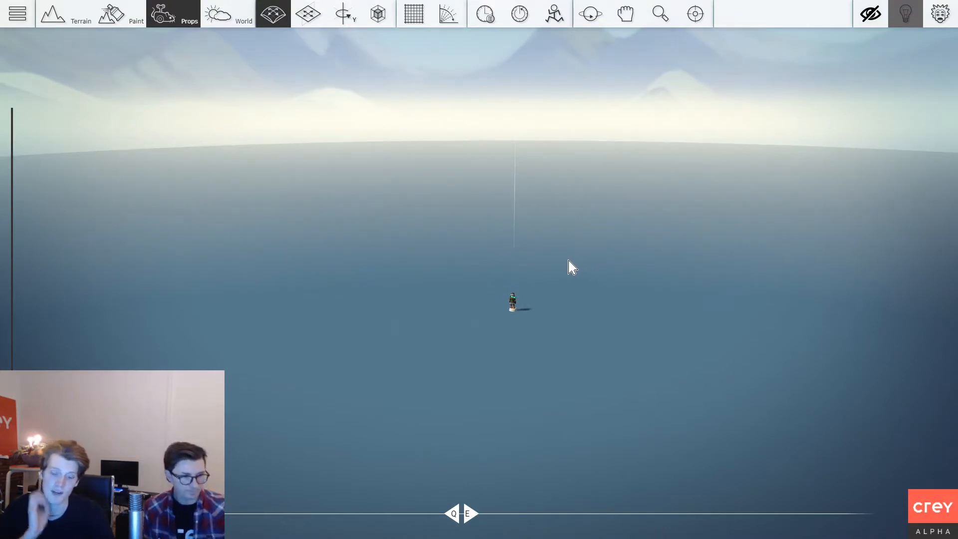
pyautogui.moveTo(437, 350); pyautogui.dragTo(435, 351)
pyautogui.press('w')
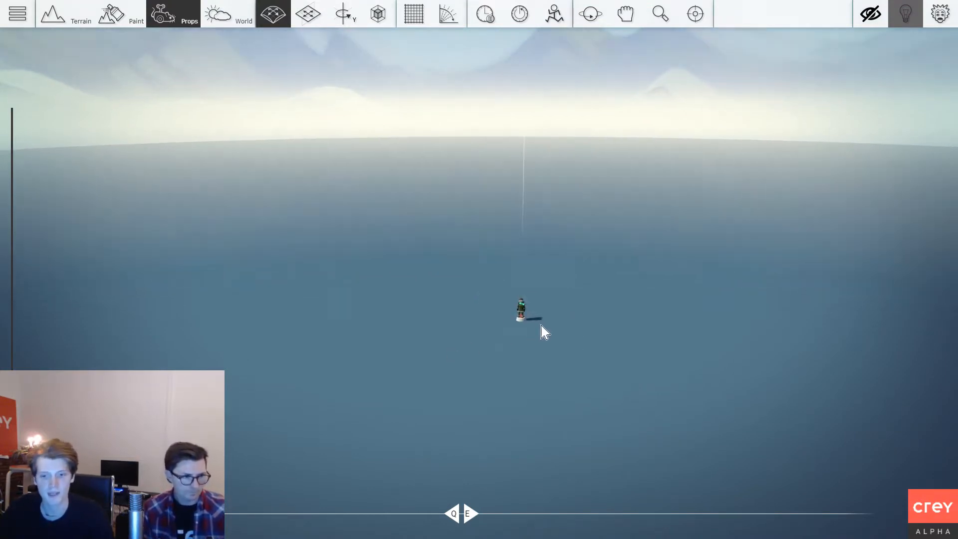
pyautogui.scroll(-3, 561, 307)
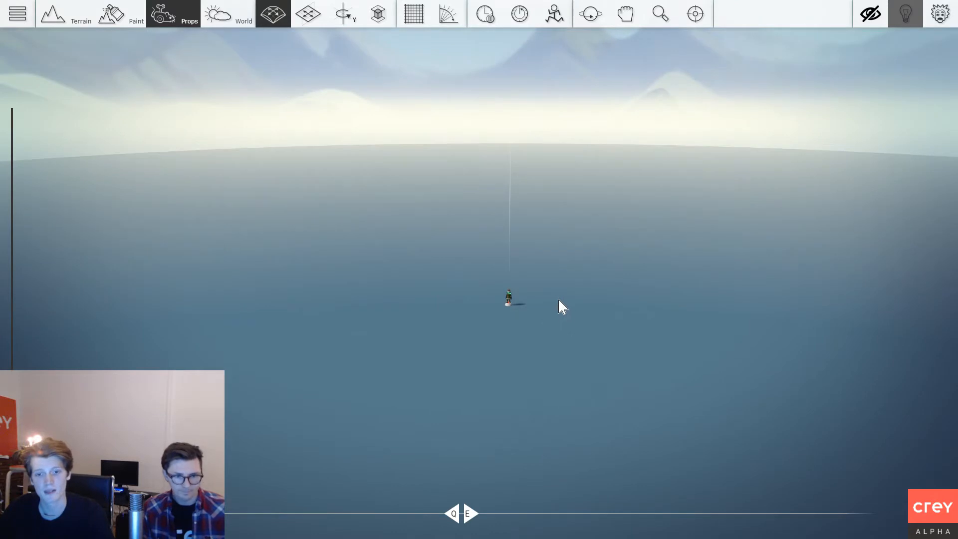
pyautogui.scroll(3, 557, 289)
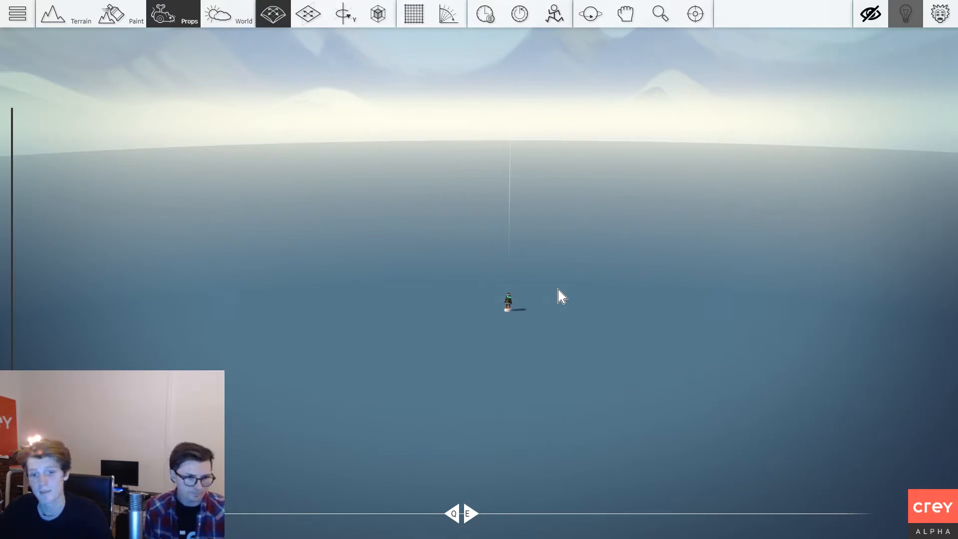
pyautogui.scroll(2, 578, 298)
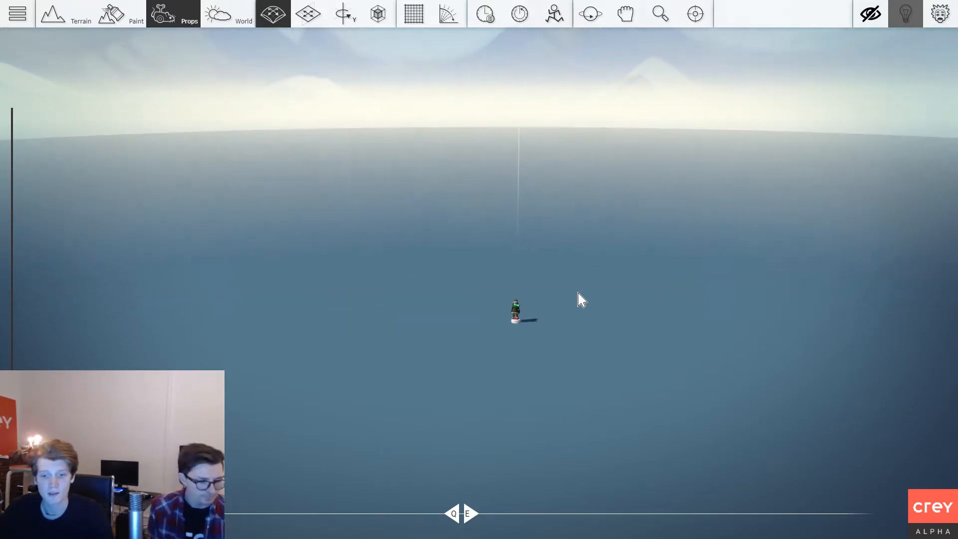
pyautogui.moveTo(578, 298)
pyautogui.mouseDown(button='right')
pyautogui.moveTo(601, 302)
pyautogui.moveTo(591, 295)
pyautogui.moveTo(611, 292)
pyautogui.moveTo(549, 293)
pyautogui.moveTo(655, 290)
pyautogui.moveTo(714, 302)
pyautogui.mouseUp(button='right')
pyautogui.scroll(-3, 581, 289)
pyautogui.scroll(3, 580, 290)
pyautogui.scroll(4, 627, 287)
pyautogui.moveTo(627, 287); pyautogui.dragTo(646, 273, button='right')
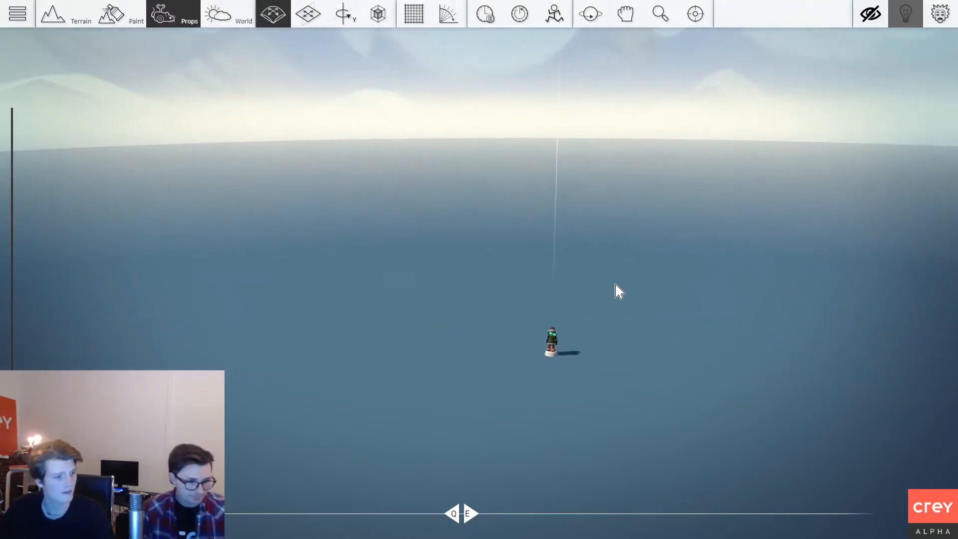
pyautogui.scroll(-2, 615, 284)
pyautogui.moveTo(535, 324); pyautogui.dragTo(513, 310, button='right')
pyautogui.scroll(-2, 573, 298)
pyautogui.press('a')
pyautogui.press('s')
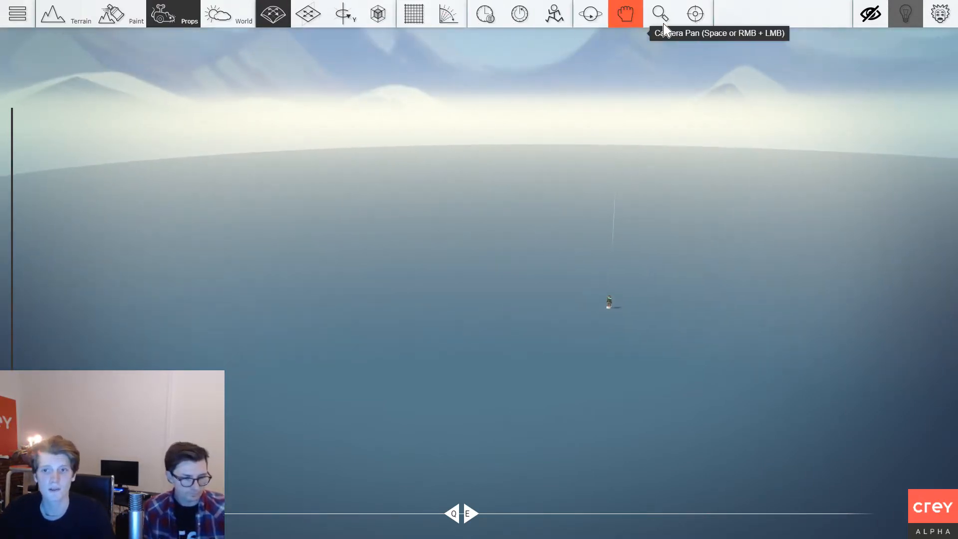
pyautogui.press('w')
pyautogui.press('d')
pyautogui.press('a')
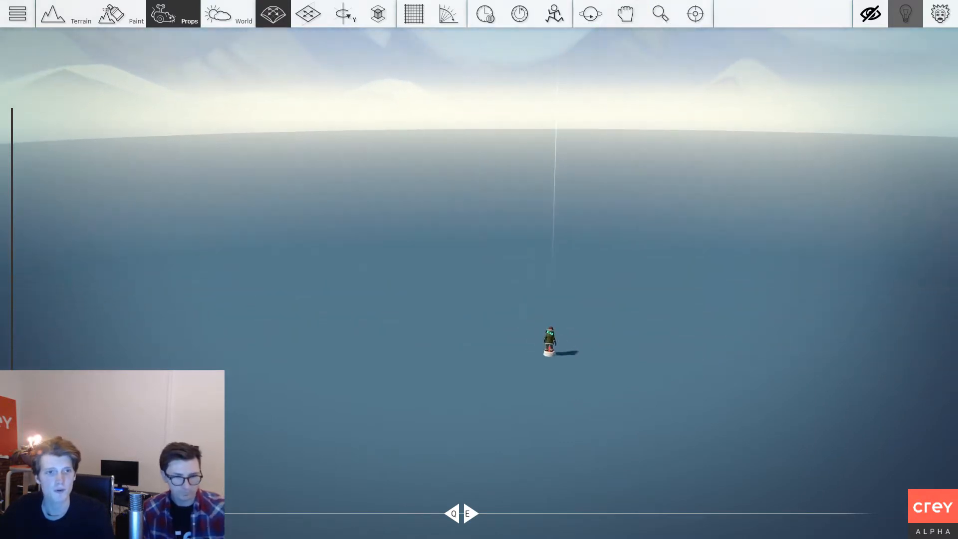
pyautogui.press('s')
pyautogui.press('d')
# Sculpt the flat terrain near the start point into a long water-filled channel bordered by a rocky ridge.
pyautogui.click(69, 17)
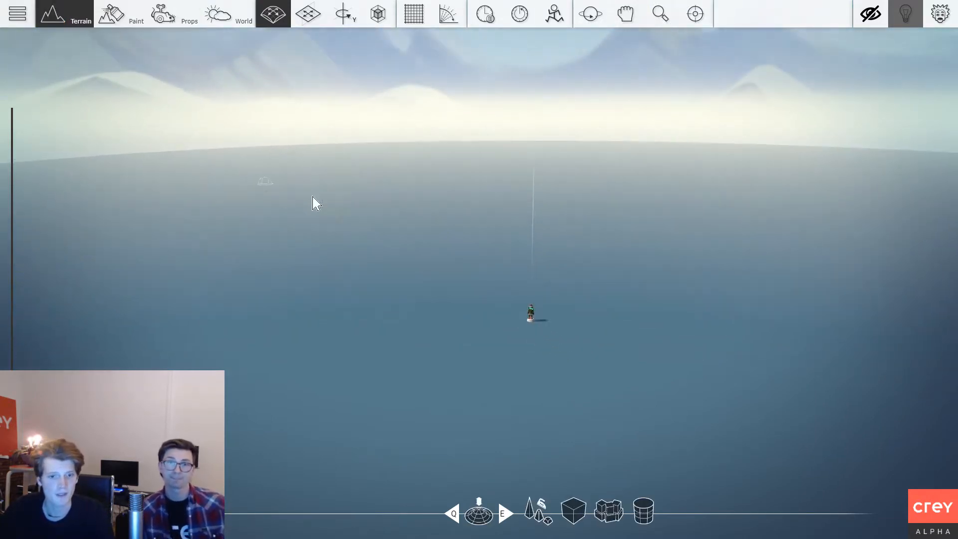
pyautogui.press('w')
pyautogui.press('a')
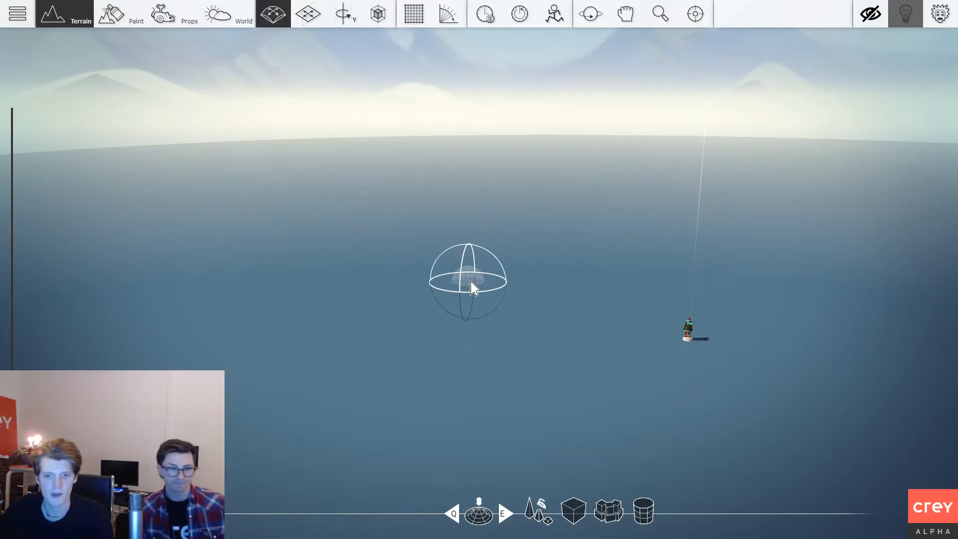
pyautogui.press('a')
pyautogui.moveTo(464, 241)
pyautogui.mouseDown()
pyautogui.moveTo(424, 230)
pyautogui.moveTo(526, 269)
pyautogui.moveTo(381, 321)
pyautogui.moveTo(474, 304)
pyautogui.moveTo(328, 410)
pyautogui.moveTo(494, 344)
pyautogui.moveTo(349, 484)
pyautogui.moveTo(272, 509)
pyautogui.moveTo(542, 291)
pyautogui.mouseUp()
pyautogui.press('s')
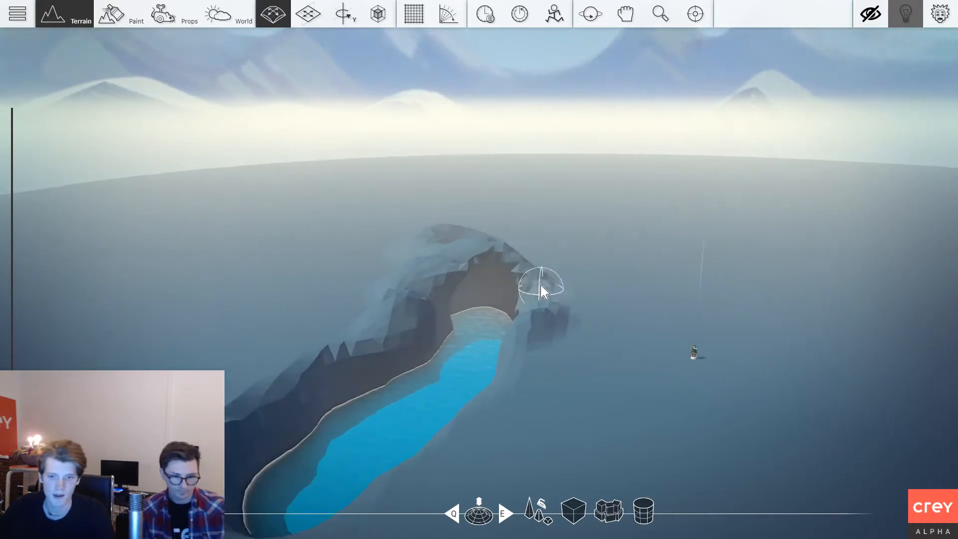
# Extend the water beyond the ridge and raise hills with an overhanging rock on the other side of the start point.
pyautogui.moveTo(422, 298)
pyautogui.mouseDown()
pyautogui.moveTo(533, 273)
pyautogui.moveTo(554, 289)
pyautogui.mouseUp()
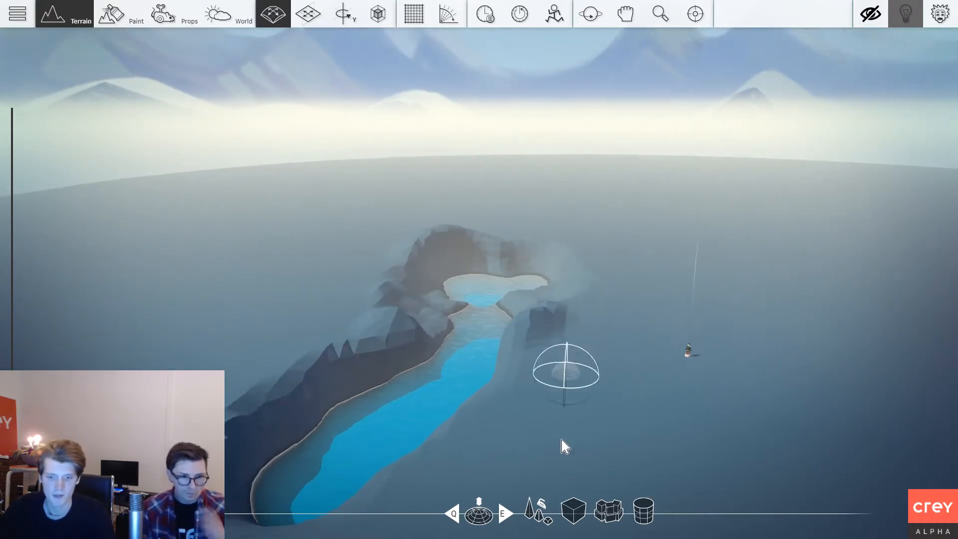
pyautogui.moveTo(527, 345)
pyautogui.mouseDown()
pyautogui.moveTo(516, 343)
pyautogui.moveTo(599, 231)
pyautogui.moveTo(687, 230)
pyautogui.moveTo(640, 214)
pyautogui.moveTo(900, 327)
pyautogui.moveTo(716, 222)
pyautogui.moveTo(717, 265)
pyautogui.moveTo(727, 203)
pyautogui.moveTo(605, 171)
pyautogui.moveTo(475, 231)
pyautogui.mouseUp()
pyautogui.press('a')
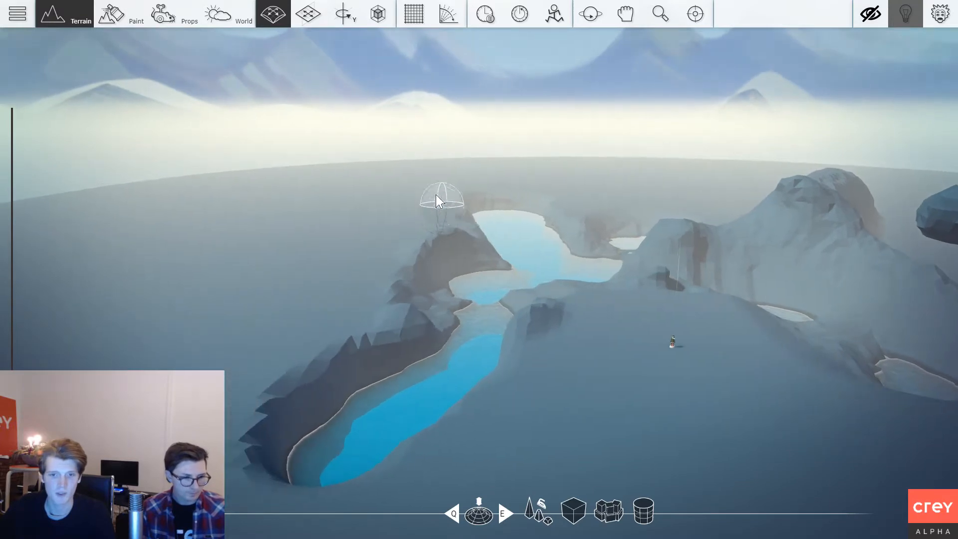
# Sculpt additional peaks and carve the water into a large lake with an island beside the first channel.
pyautogui.moveTo(439, 197)
pyautogui.mouseDown()
pyautogui.moveTo(198, 319)
pyautogui.moveTo(314, 270)
pyautogui.moveTo(371, 322)
pyautogui.moveTo(402, 235)
pyautogui.moveTo(341, 303)
pyautogui.moveTo(418, 210)
pyautogui.mouseUp()
pyautogui.press('a')
pyautogui.moveTo(418, 210)
pyautogui.mouseDown(button='right')
pyautogui.moveTo(402, 235)
pyautogui.moveTo(413, 226)
pyautogui.mouseUp(button='right')
pyautogui.press('s')
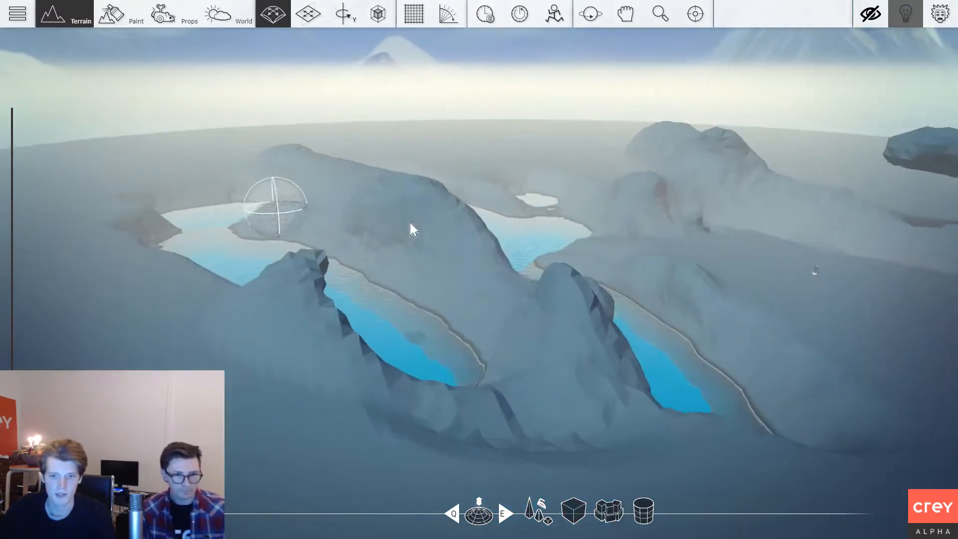
pyautogui.moveTo(212, 231)
pyautogui.mouseDown()
pyautogui.moveTo(214, 307)
pyautogui.moveTo(204, 223)
pyautogui.moveTo(346, 329)
pyautogui.moveTo(562, 453)
pyautogui.moveTo(493, 357)
pyautogui.moveTo(628, 370)
pyautogui.mouseUp()
pyautogui.press('w')
pyautogui.moveTo(625, 364); pyautogui.dragTo(647, 353, button='right')
pyautogui.press('s')
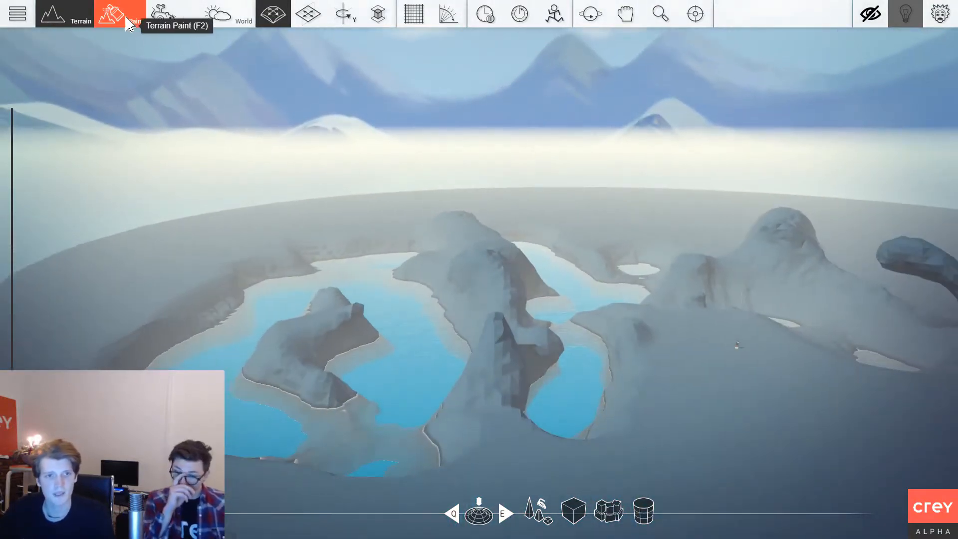
# Paint flowery yellow-green grass over the flat ground in front of the start point and onto the nearest lakeside peak.
pyautogui.click(126, 19)
pyautogui.press('w')
pyautogui.moveTo(593, 344)
pyautogui.mouseDown(button='right')
pyautogui.moveTo(567, 319)
pyautogui.moveTo(569, 305)
pyautogui.moveTo(592, 344)
pyautogui.mouseUp(button='right')
pyautogui.press('s')
pyautogui.press('w')
pyautogui.press('ctrl')
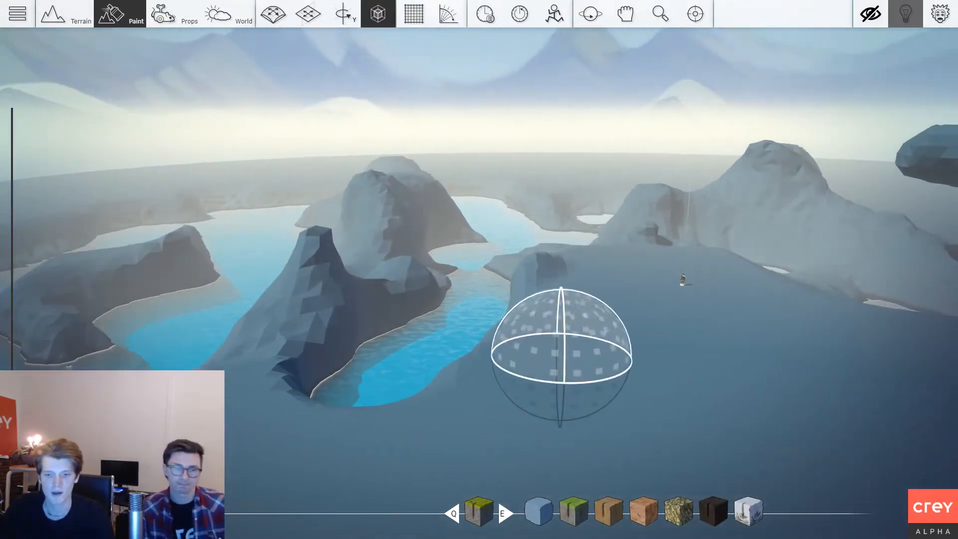
pyautogui.moveTo(601, 274)
pyautogui.mouseDown()
pyautogui.moveTo(525, 452)
pyautogui.moveTo(506, 324)
pyautogui.mouseUp()
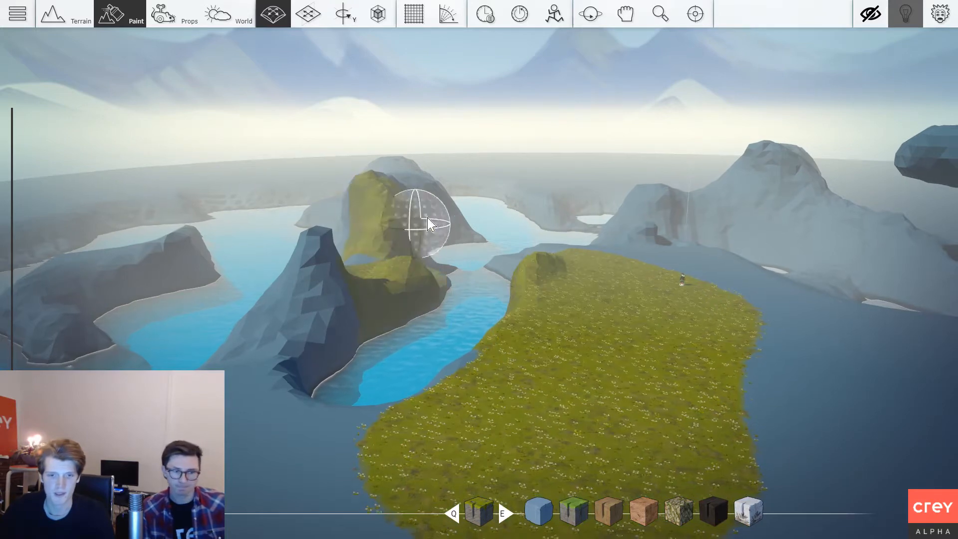
# Extend the flowery grass over the front peak, the near shore and the island in the lake.
pyautogui.press('a')
pyautogui.moveTo(430, 225)
pyautogui.mouseDown()
pyautogui.moveTo(379, 408)
pyautogui.moveTo(310, 274)
pyautogui.moveTo(473, 485)
pyautogui.moveTo(418, 444)
pyautogui.mouseUp()
pyautogui.press('a')
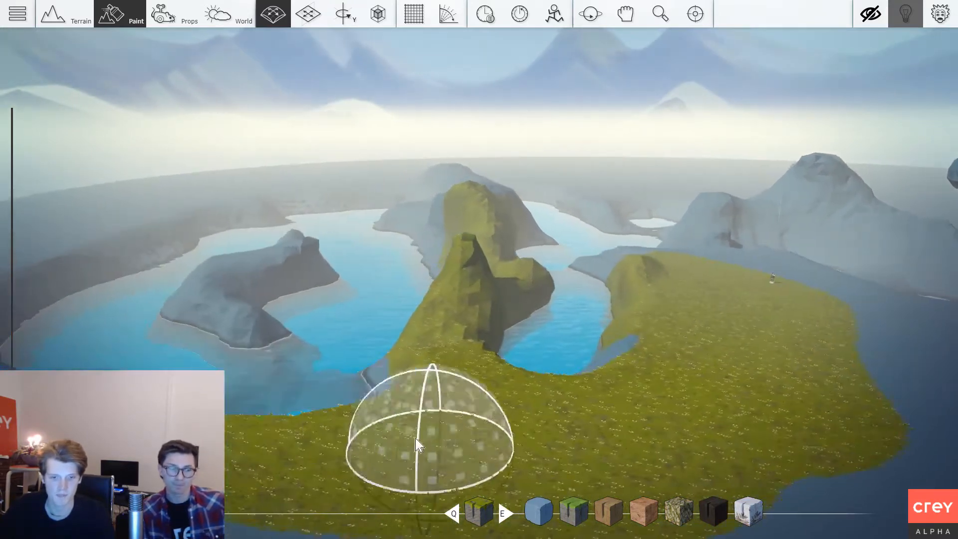
pyautogui.press('d')
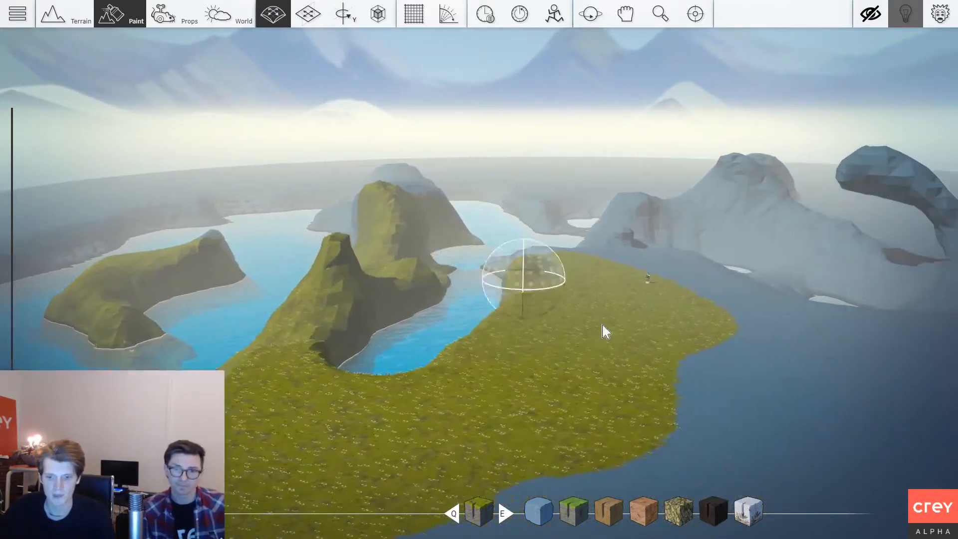
# Paint bright green grass over the ground around the start point, next to the flowery meadow.
pyautogui.moveTo(684, 290)
pyautogui.mouseDown()
pyautogui.moveTo(675, 404)
pyautogui.moveTo(566, 240)
pyautogui.moveTo(710, 399)
pyautogui.mouseUp()
pyautogui.press('w')
pyautogui.press('d')
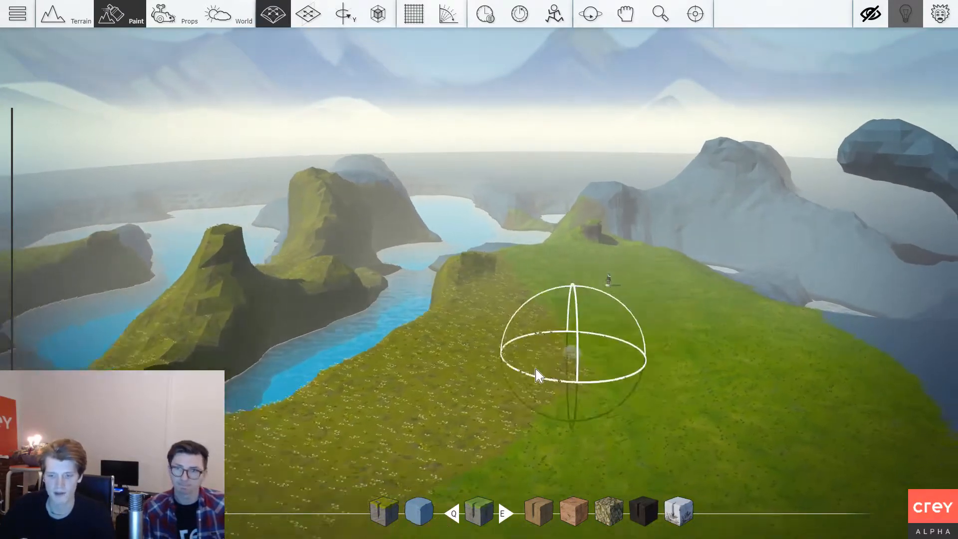
pyautogui.moveTo(601, 401); pyautogui.dragTo(599, 397, button='right')
pyautogui.press('w')
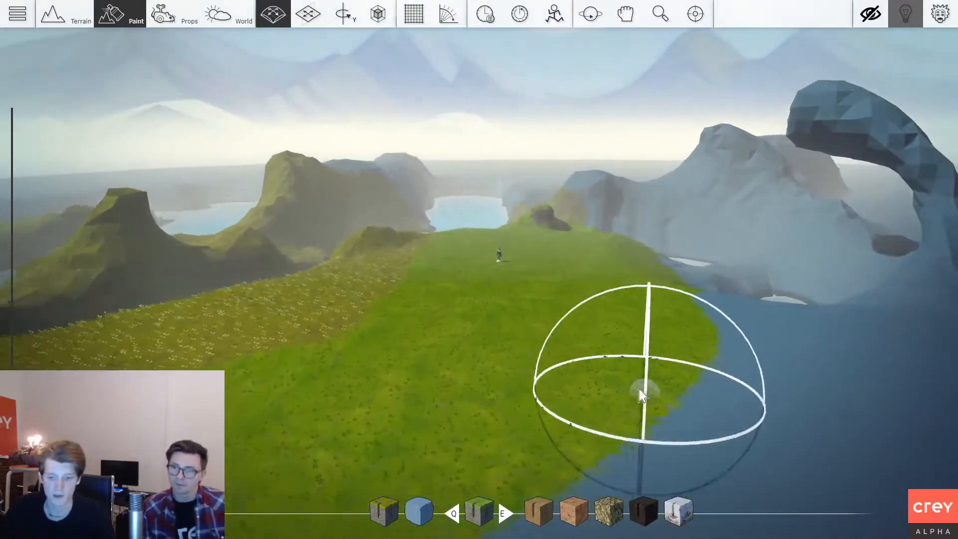
# Paint patches of the mossy stone material on the green grass in front of the start point.
pyautogui.press('e')
pyautogui.press('e')
pyautogui.press('w')
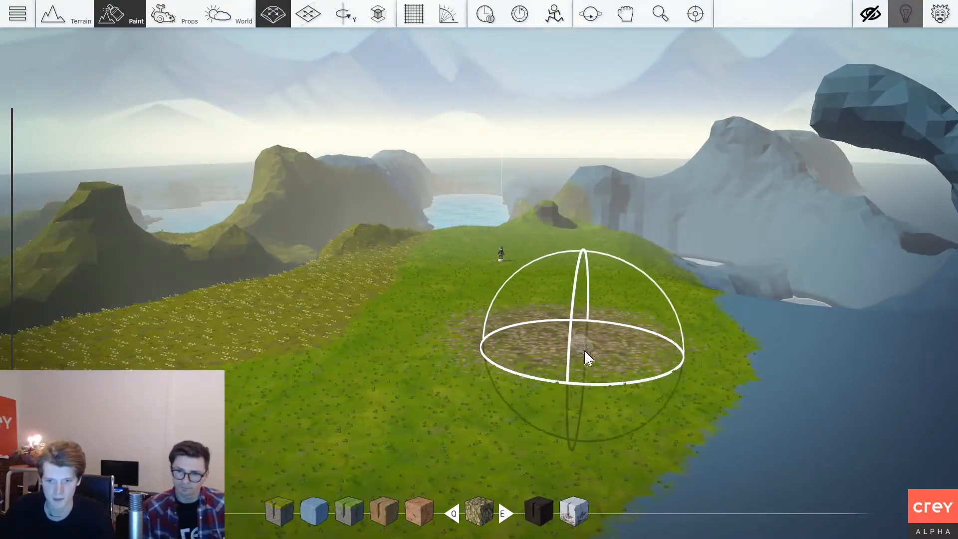
pyautogui.press('s')
pyautogui.moveTo(733, 412); pyautogui.dragTo(598, 427, button='right')
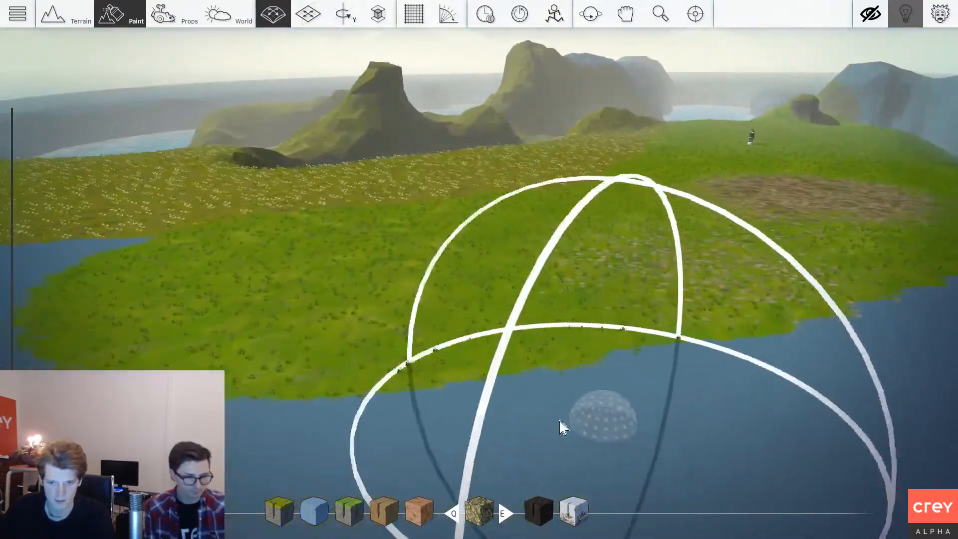
# Paint the mossy stone material from the green grass's near edge out onto the bare ground.
pyautogui.moveTo(381, 435); pyautogui.dragTo(508, 428)
pyautogui.moveTo(508, 428); pyautogui.dragTo(524, 399, button='right')
pyautogui.press('s')
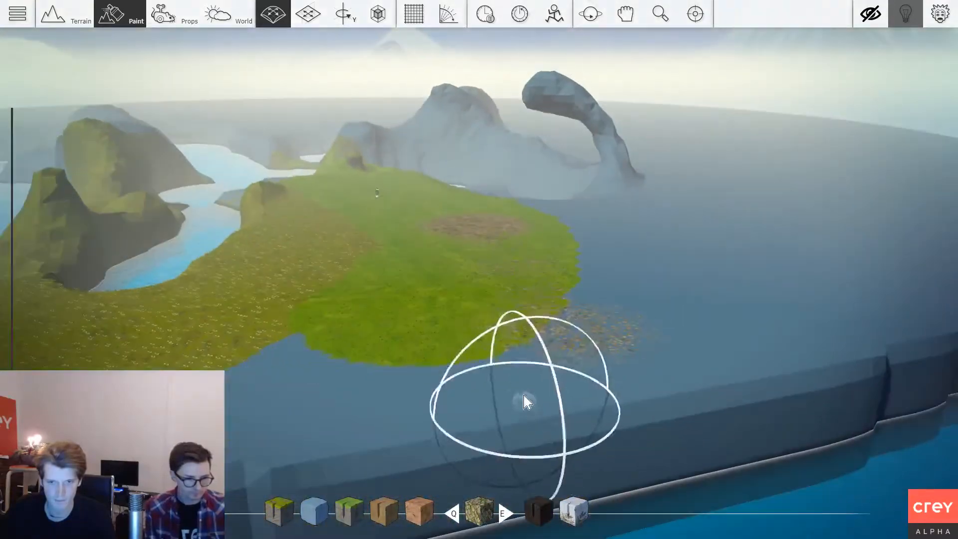
# Paint the white snow material over the rocky mountains, the arch and the flat ground beside the start point.
pyautogui.press('ctrl')
pyautogui.press('w')
pyautogui.press('e')
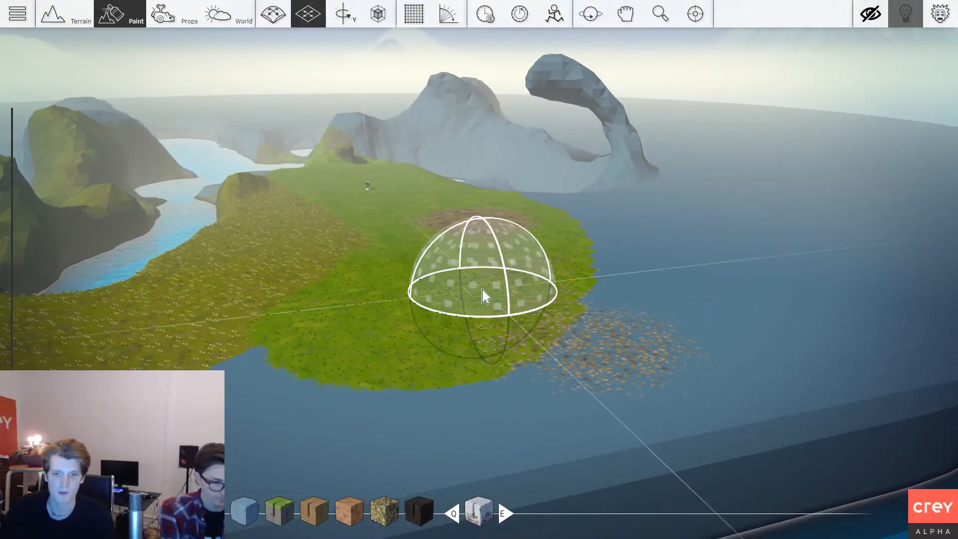
pyautogui.press('w')
pyautogui.moveTo(492, 169); pyautogui.dragTo(355, 161)
pyautogui.moveTo(503, 129)
pyautogui.mouseDown()
pyautogui.moveTo(598, 107)
pyautogui.moveTo(499, 117)
pyautogui.moveTo(503, 199)
pyautogui.moveTo(573, 393)
pyautogui.mouseUp()
pyautogui.press('s')
pyautogui.press('w')
pyautogui.moveTo(573, 393); pyautogui.dragTo(471, 331, button='right')
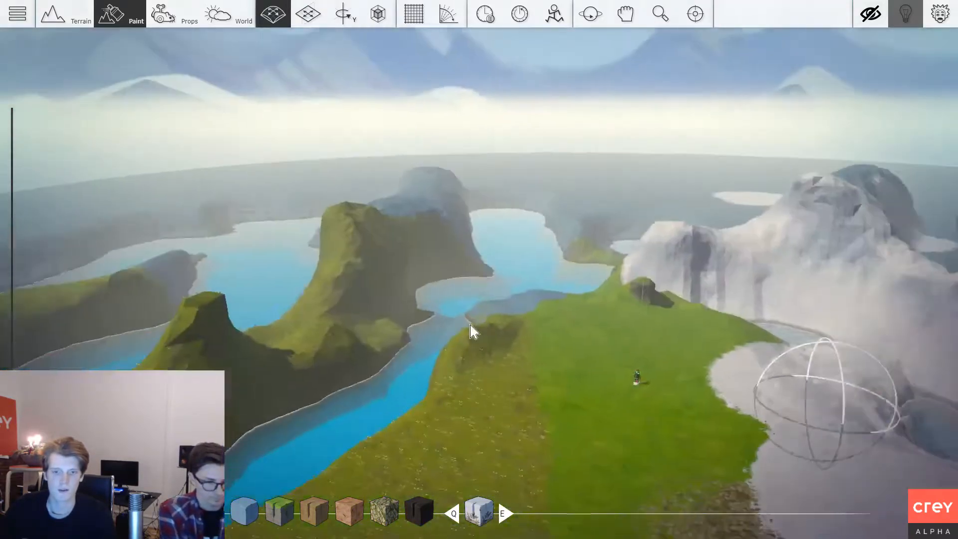
# Paint snow over the far lakeshore and onto the back slope of the large lakeside peak.
pyautogui.press('s')
pyautogui.moveTo(470, 324)
pyautogui.mouseDown()
pyautogui.moveTo(514, 297)
pyautogui.moveTo(408, 229)
pyautogui.moveTo(599, 237)
pyautogui.moveTo(448, 174)
pyautogui.mouseUp()
pyautogui.press('w')
pyautogui.press('w')
pyautogui.moveTo(448, 175); pyautogui.dragTo(445, 179, button='right')
pyautogui.press('s')
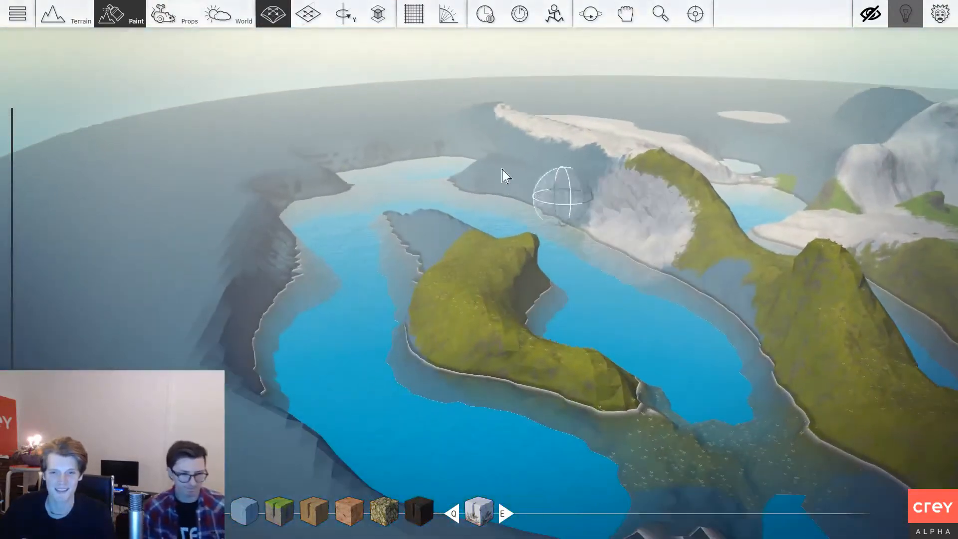
# Extend the snow over the ridge behind the island and around the lake's outer shore.
pyautogui.moveTo(504, 175)
pyautogui.mouseDown()
pyautogui.moveTo(499, 133)
pyautogui.moveTo(684, 252)
pyautogui.moveTo(620, 252)
pyautogui.mouseUp()
pyautogui.moveTo(620, 252); pyautogui.dragTo(587, 265, button='right')
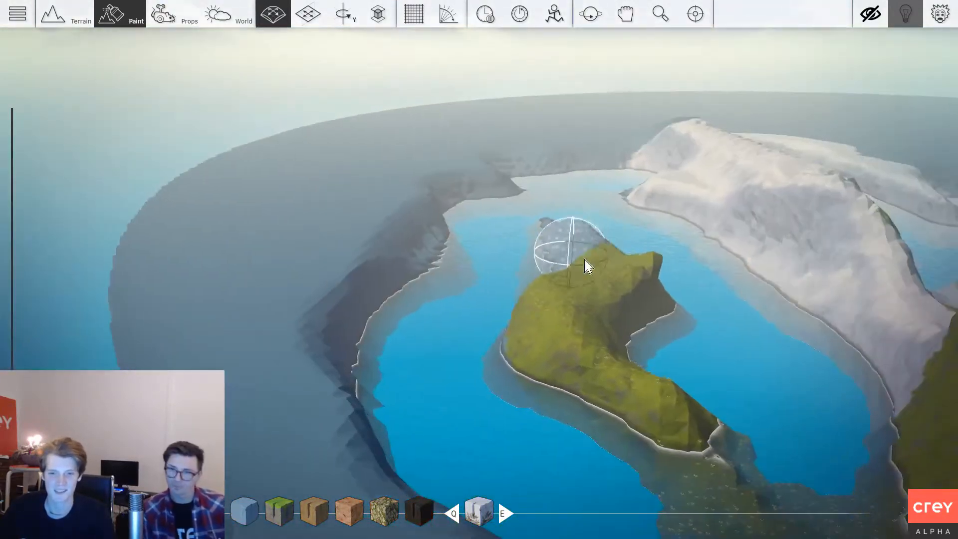
pyautogui.moveTo(494, 192)
pyautogui.mouseDown()
pyautogui.moveTo(396, 226)
pyautogui.moveTo(315, 220)
pyautogui.moveTo(312, 413)
pyautogui.moveTo(339, 419)
pyautogui.mouseUp()
pyautogui.moveTo(339, 419)
pyautogui.mouseDown(button='right')
pyautogui.moveTo(449, 394)
pyautogui.moveTo(434, 404)
pyautogui.moveTo(331, 299)
pyautogui.mouseUp(button='right')
pyautogui.press('s')
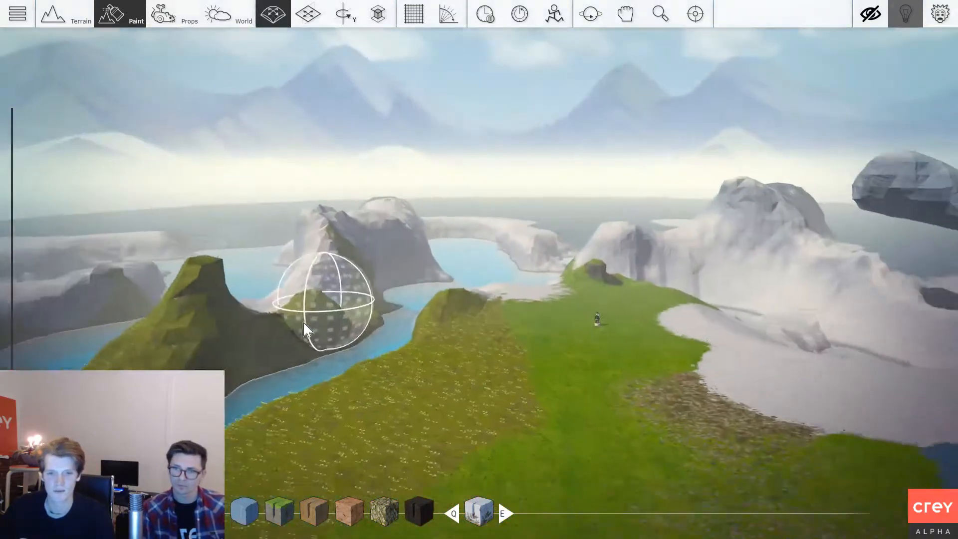
pyautogui.press('a')
pyautogui.press('w')
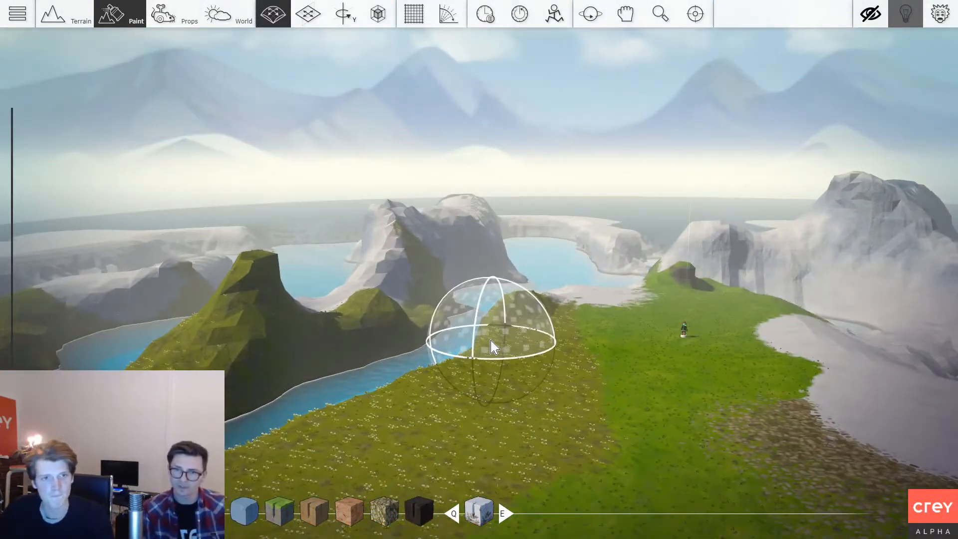
pyautogui.moveTo(511, 348); pyautogui.dragTo(477, 348, button='right')
pyautogui.press('d')
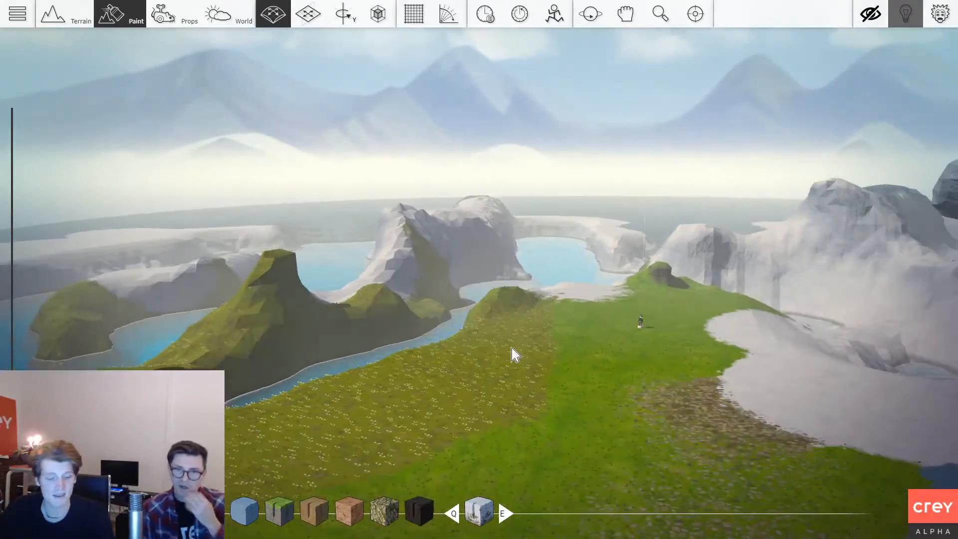
# Switch to placing props and choose the AshTree_Medium tree from Crey's world pack.
pyautogui.press('3')
pyautogui.press('w')
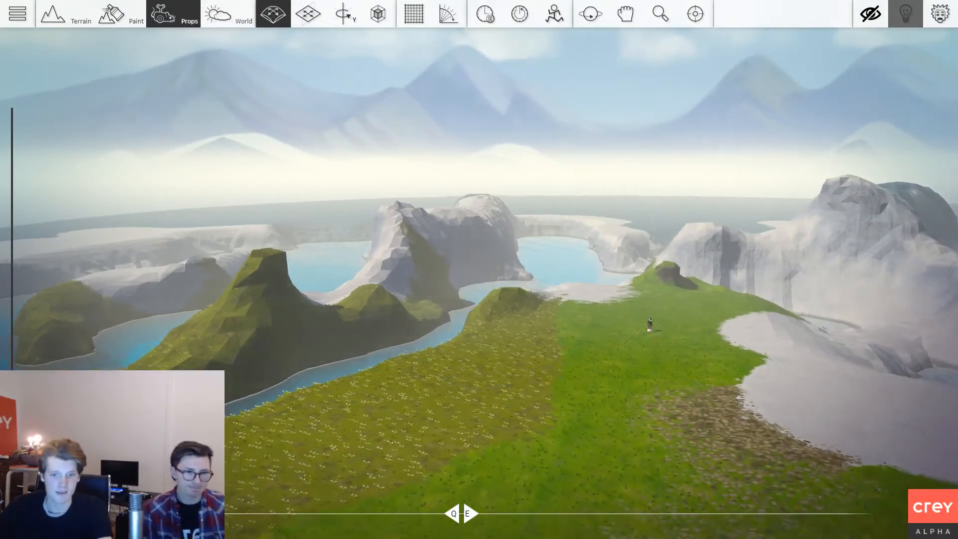
pyautogui.press('s')
pyautogui.press('d')
pyautogui.press('a')
pyautogui.press('w')
pyautogui.press('d')
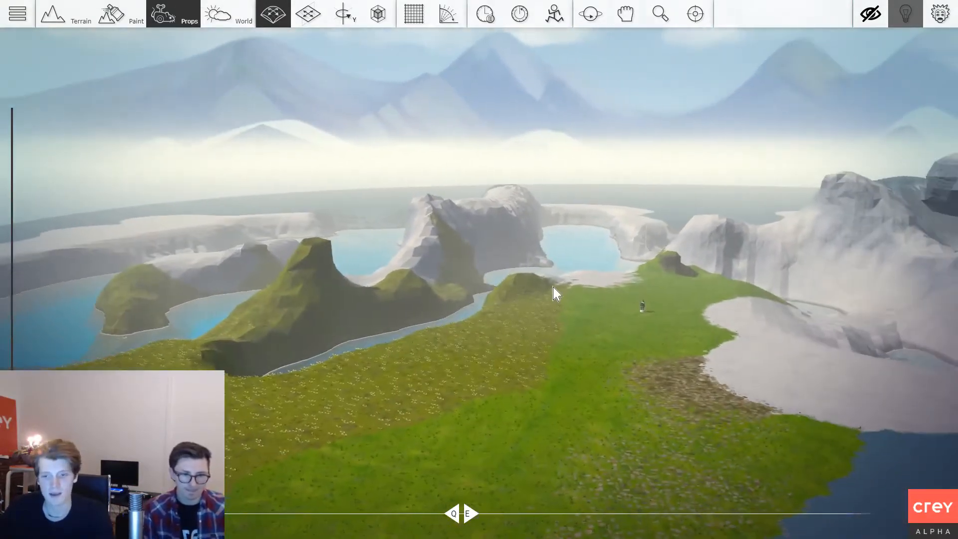
pyautogui.press('w')
pyautogui.press('Tab')
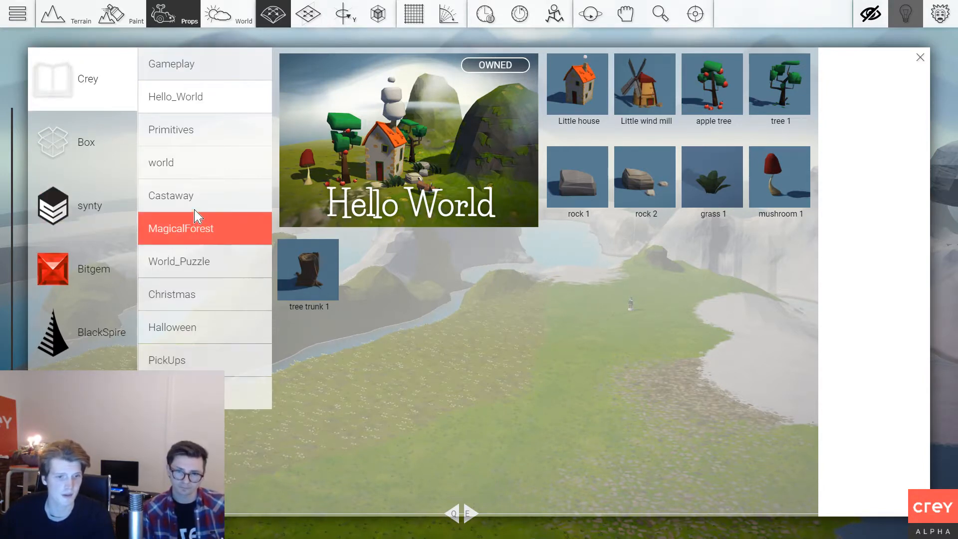
pyautogui.click(198, 173)
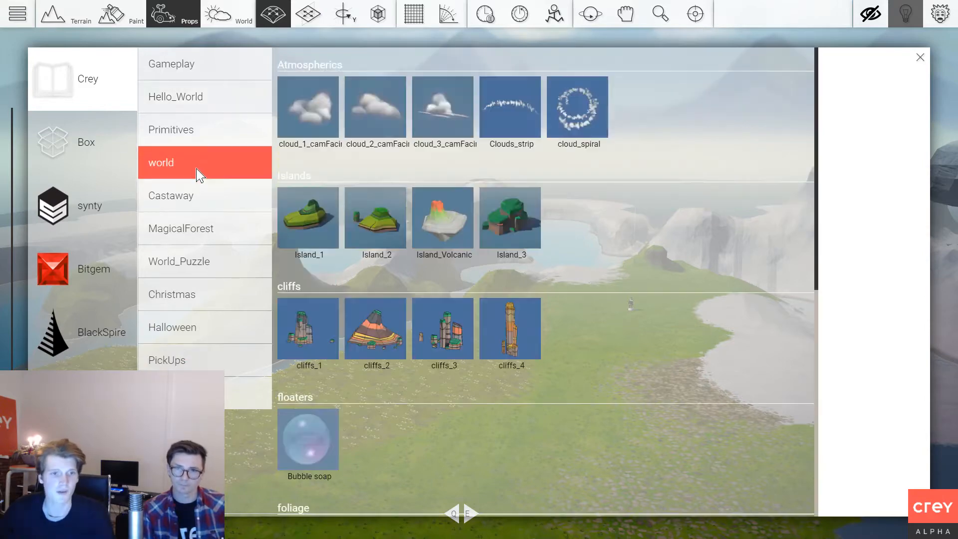
pyautogui.scroll(-5, 441, 171)
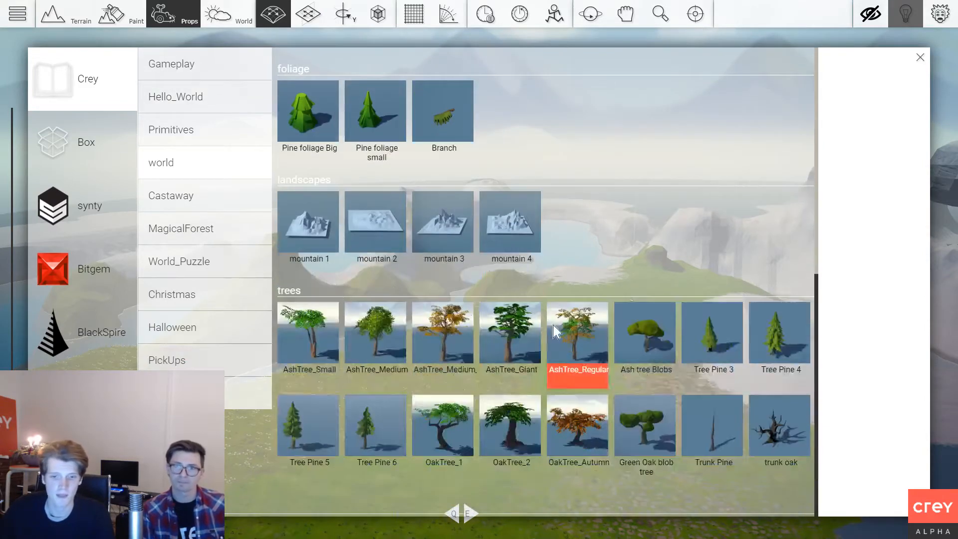
pyautogui.click(374, 344)
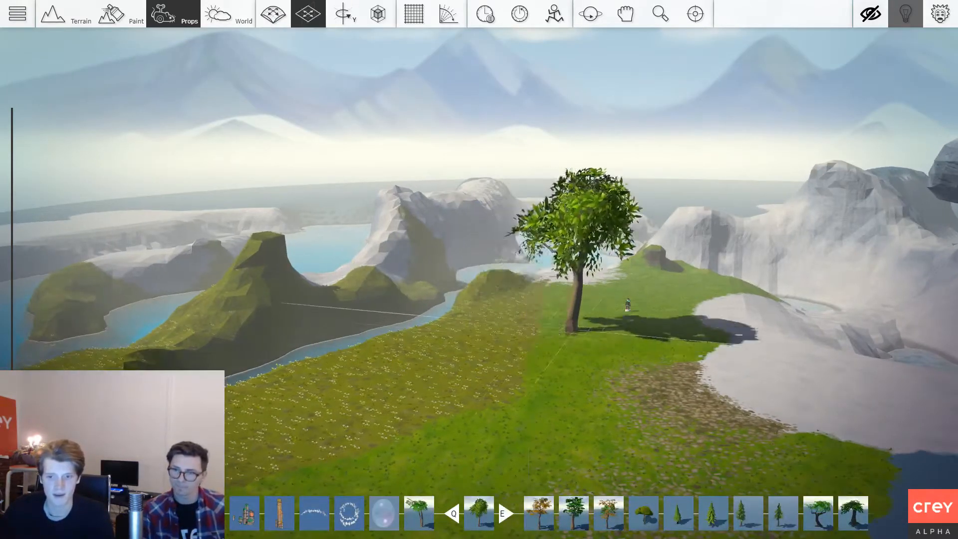
# Place a medium ash tree on the grass behind the start point and an enlarged one on the far snowy shore.
pyautogui.click(675, 285)
pyautogui.press('3')
pyautogui.press('4')
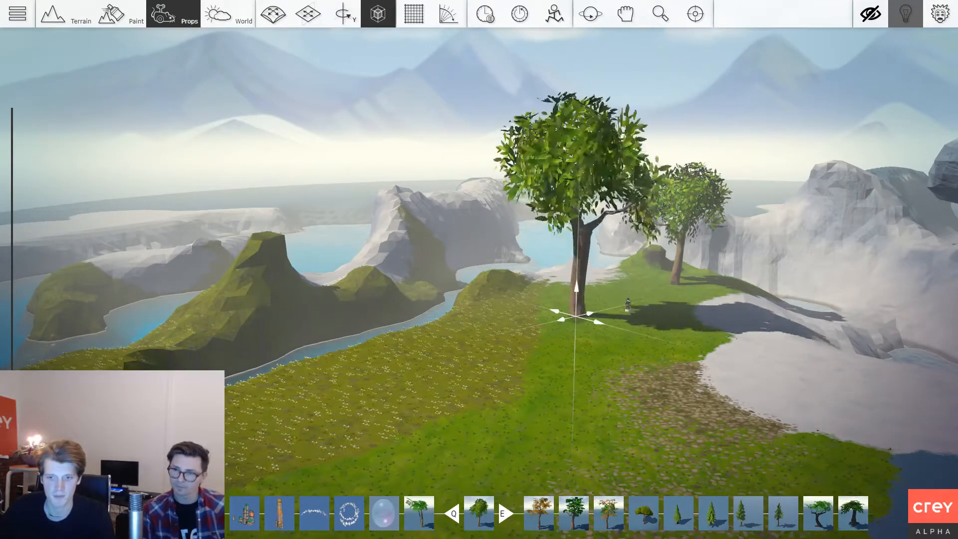
pyautogui.press('2')
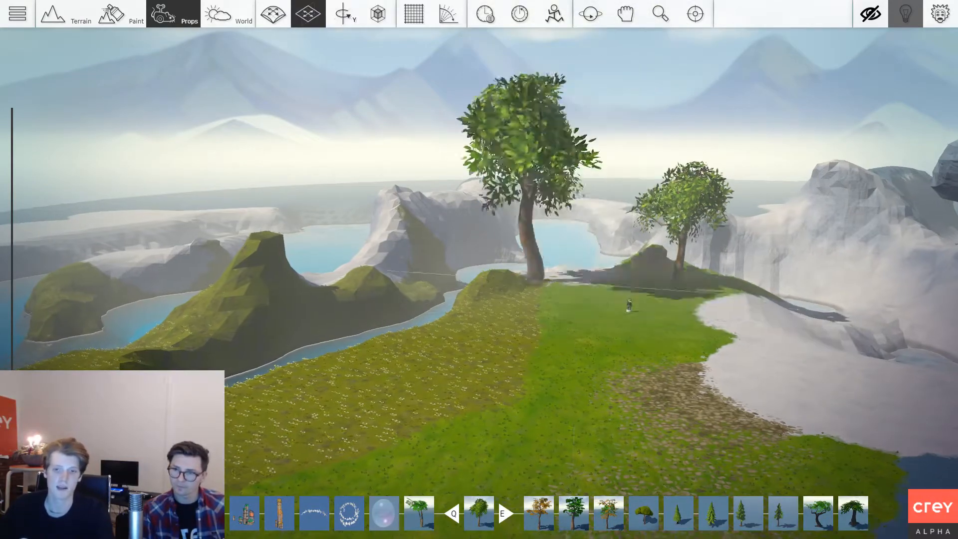
pyautogui.press('w')
pyautogui.press('a')
pyautogui.click(252, 200)
pyautogui.press('s')
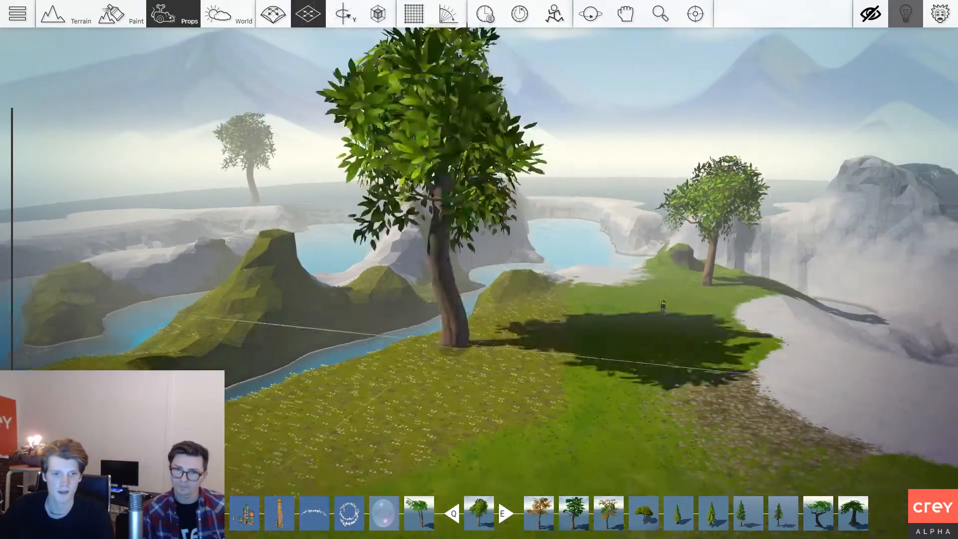
# Place a medium ash tree on the small lake island and another on the flowery meadow's near edge.
pyautogui.press('a')
pyautogui.press('1')
pyautogui.press('4')
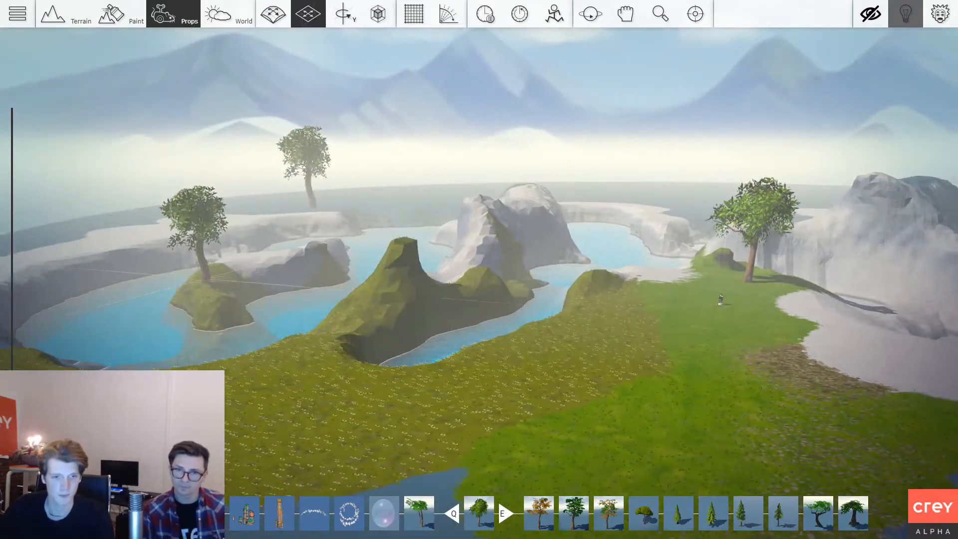
pyautogui.click(205, 278)
pyautogui.press('d')
pyautogui.press('s')
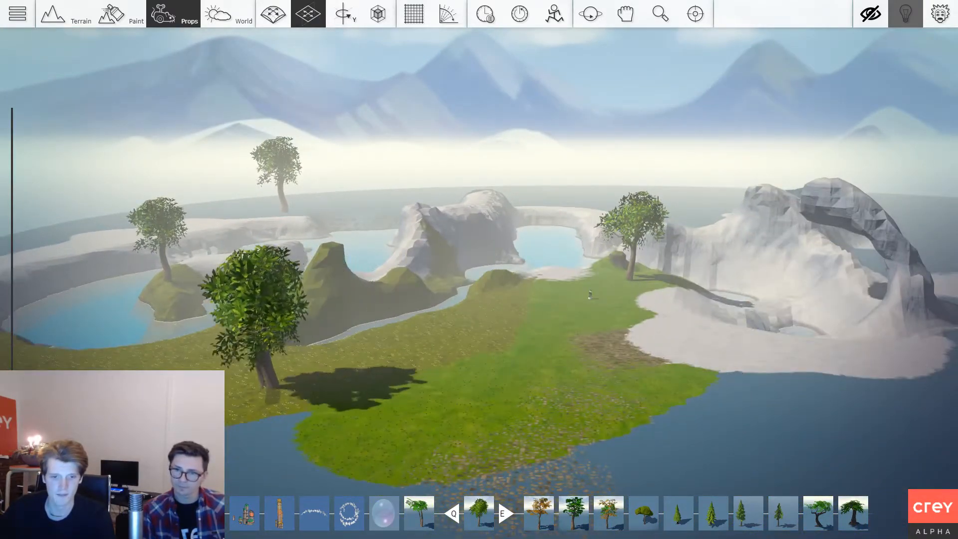
pyautogui.click(268, 387)
pyautogui.press('Escape')
pyautogui.press('w')
pyautogui.moveTo(428, 399); pyautogui.dragTo(459, 383, button='right')
pyautogui.press('d')
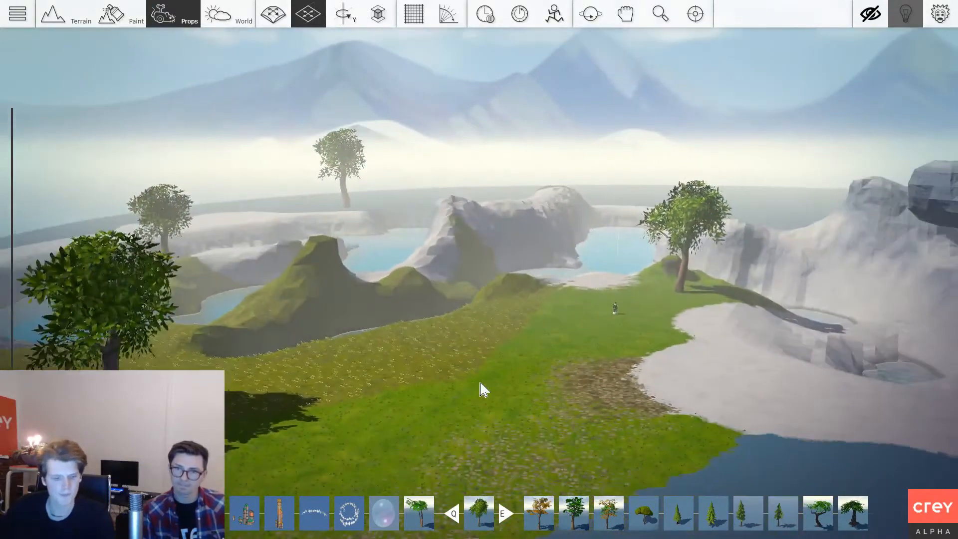
# Place two Glowing mushroom 1 props from the MagicalForest pack, one near the start point and one beside the ash tree behind it.
pyautogui.press('Tab')
pyautogui.click(190, 227)
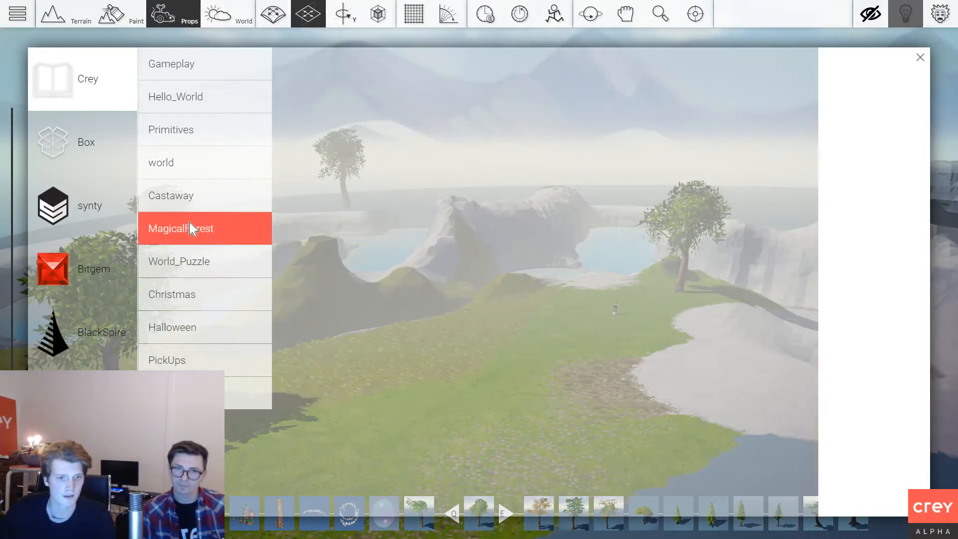
pyautogui.scroll(-3, 667, 196)
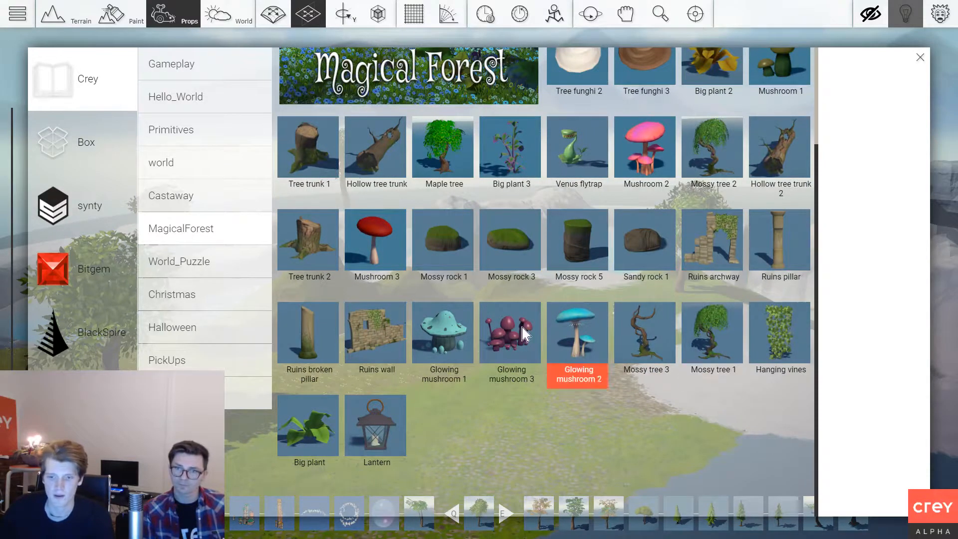
pyautogui.click(445, 331)
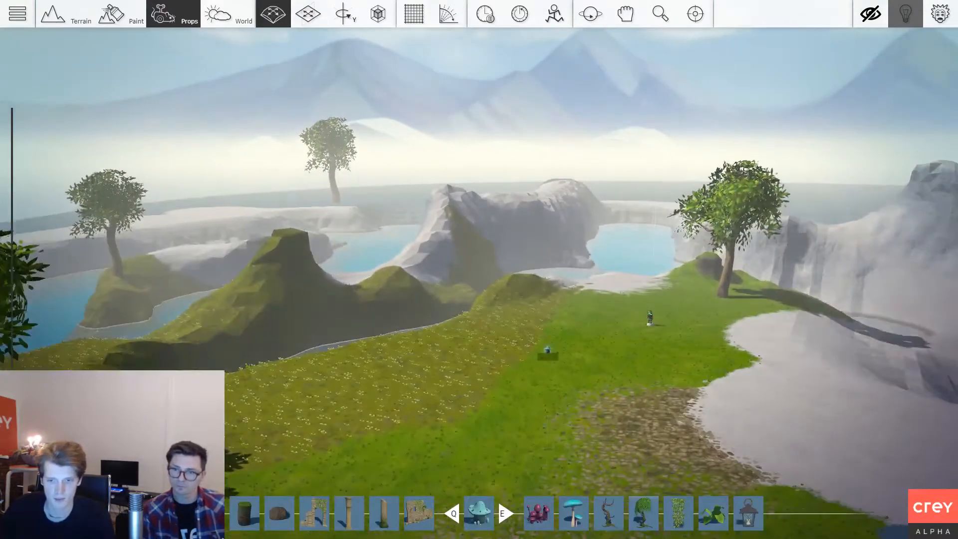
pyautogui.press('w')
pyautogui.press('d')
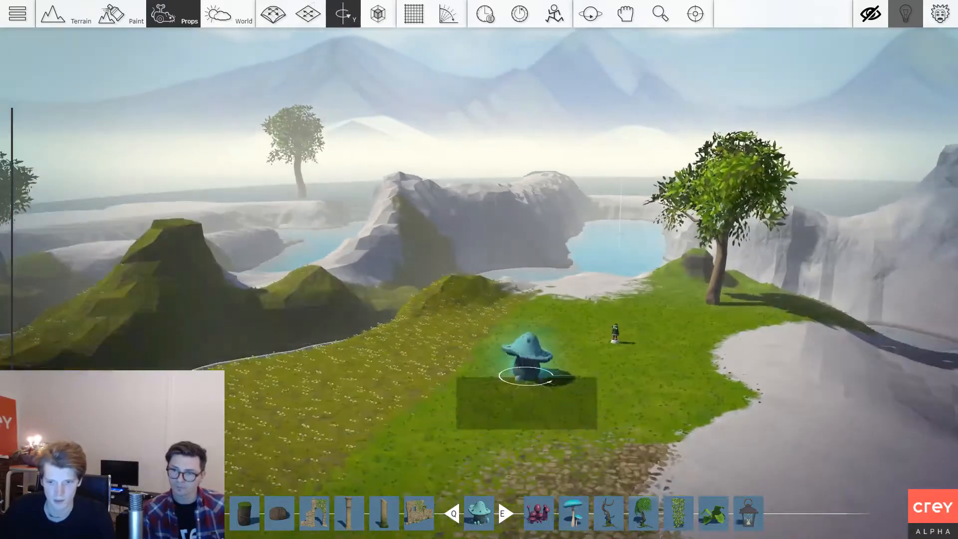
pyautogui.click(526, 349)
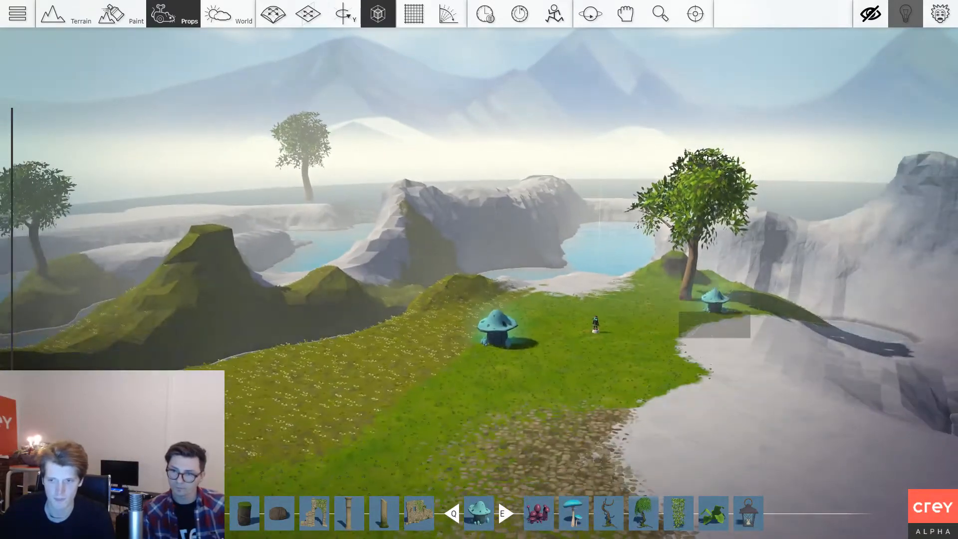
pyautogui.click(712, 295)
pyautogui.press('s')
pyautogui.moveTo(712, 294); pyautogui.dragTo(698, 365, button='right')
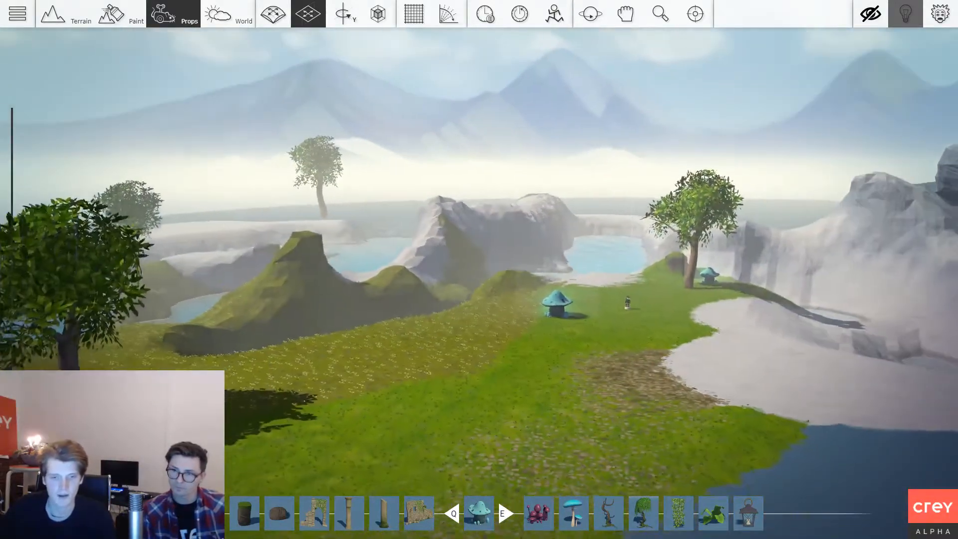
# Browse the synty Dungeon_Pack and choose the Pine_Group_Green prop from Bitgem's Pine_trees pack.
pyautogui.press('Tab')
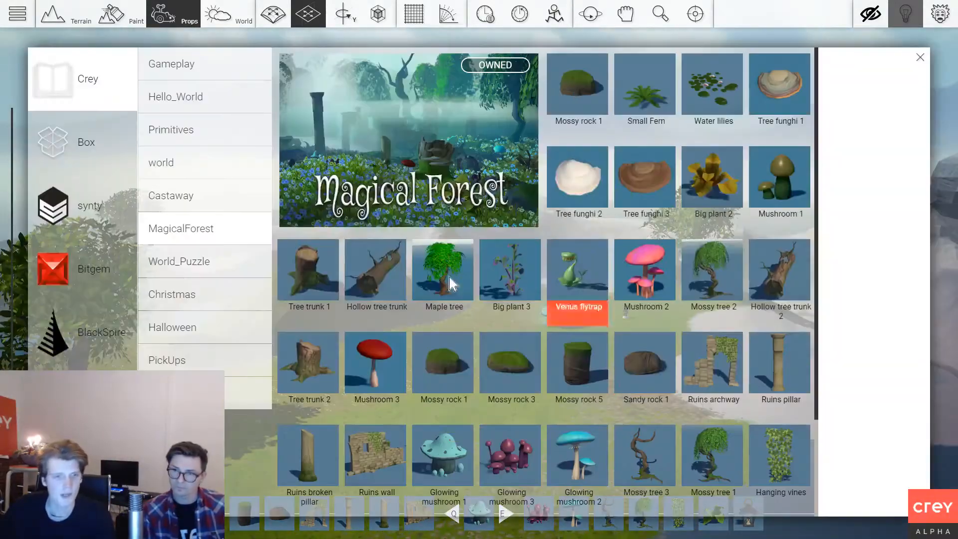
pyautogui.click(94, 212)
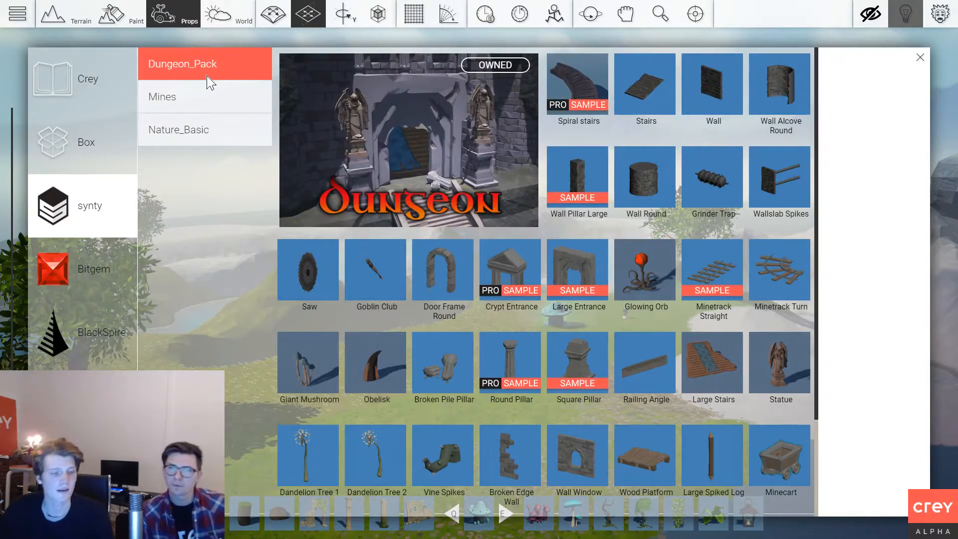
pyautogui.scroll(-3, 425, 180)
pyautogui.scroll(3, 350, 200)
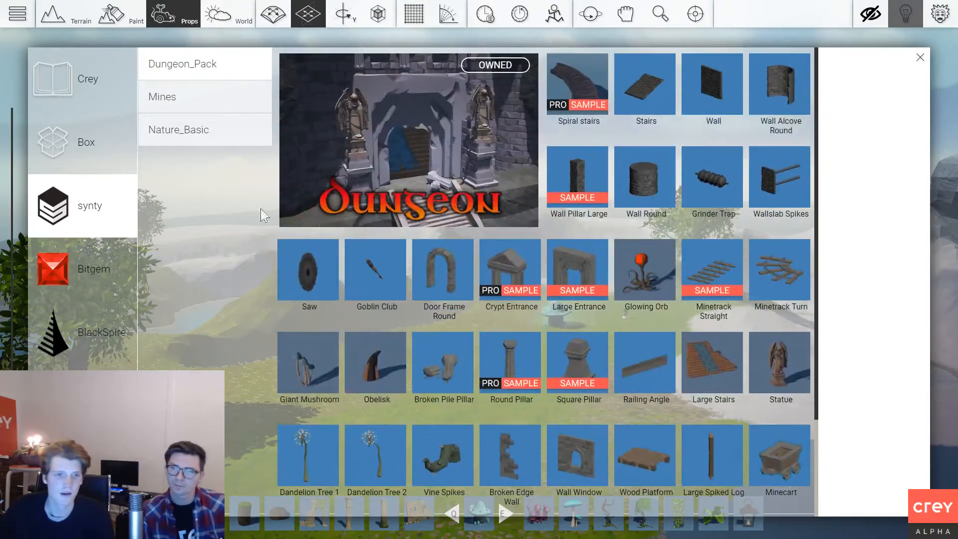
pyautogui.click(93, 268)
pyautogui.click(197, 190)
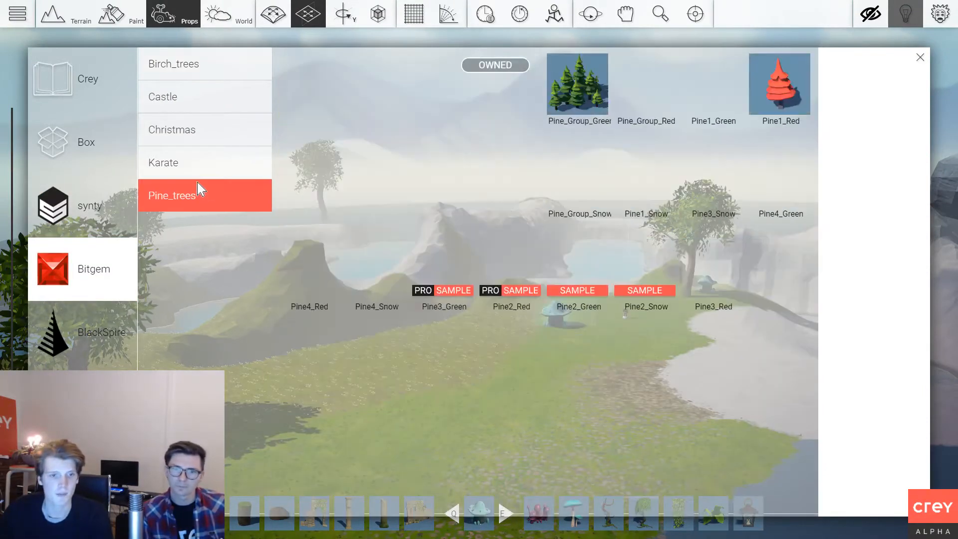
pyautogui.click(590, 95)
# Place green pine groups at the snowy edge of the green grass and on the flowery meadow beside the near ash tree.
pyautogui.moveTo(541, 334); pyautogui.dragTo(706, 381)
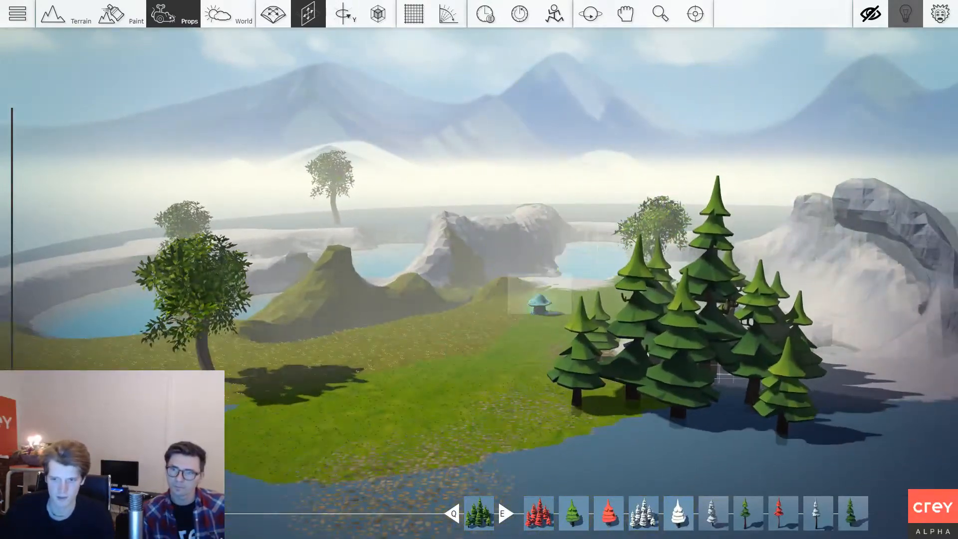
pyautogui.moveTo(623, 379); pyautogui.dragTo(277, 373)
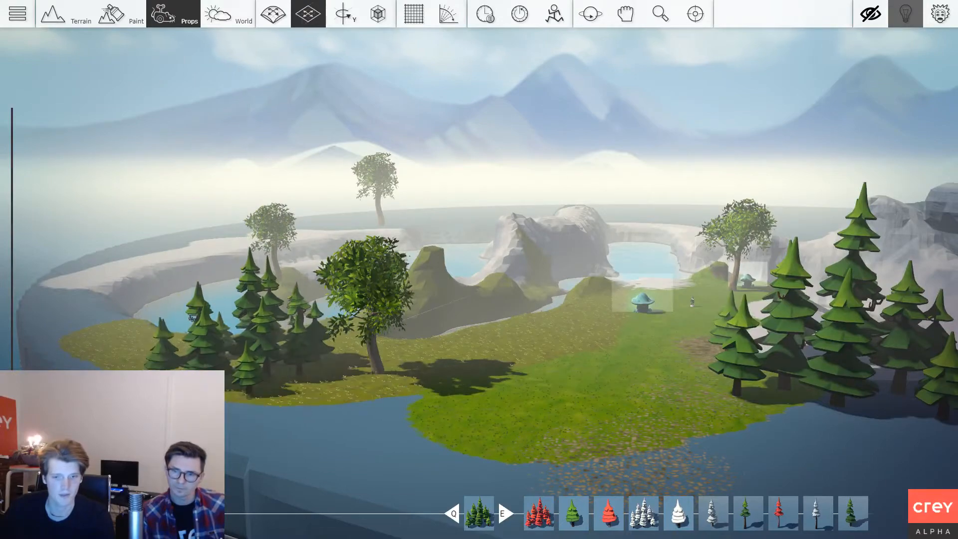
pyautogui.press('d')
pyautogui.moveTo(573, 320); pyautogui.dragTo(628, 369)
pyautogui.press('w')
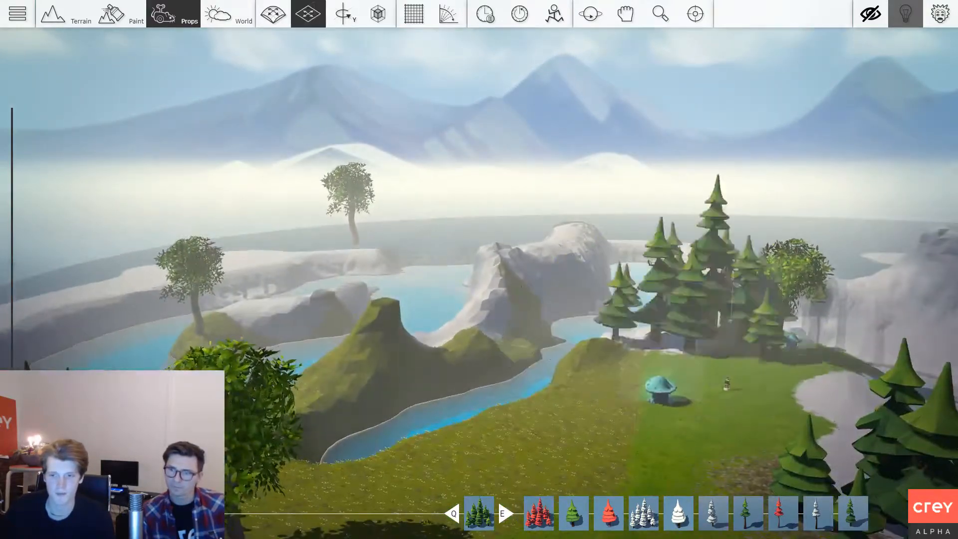
# Place green pine groups on the far snowy shore near its ash tree and behind the tree by the start point.
pyautogui.press('w')
pyautogui.press('d')
pyautogui.click(742, 250)
pyautogui.press('s')
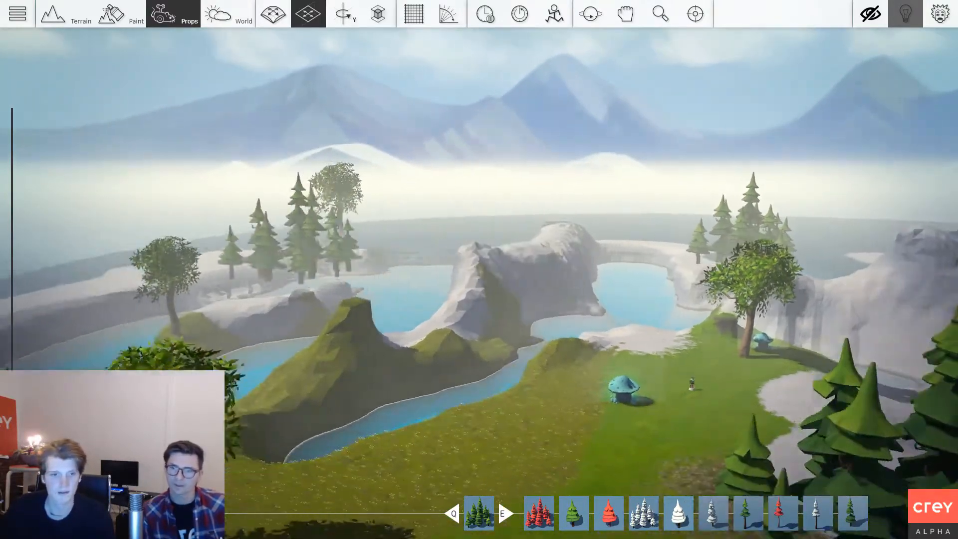
pyautogui.press('w')
pyautogui.press('s')
pyautogui.press('d')
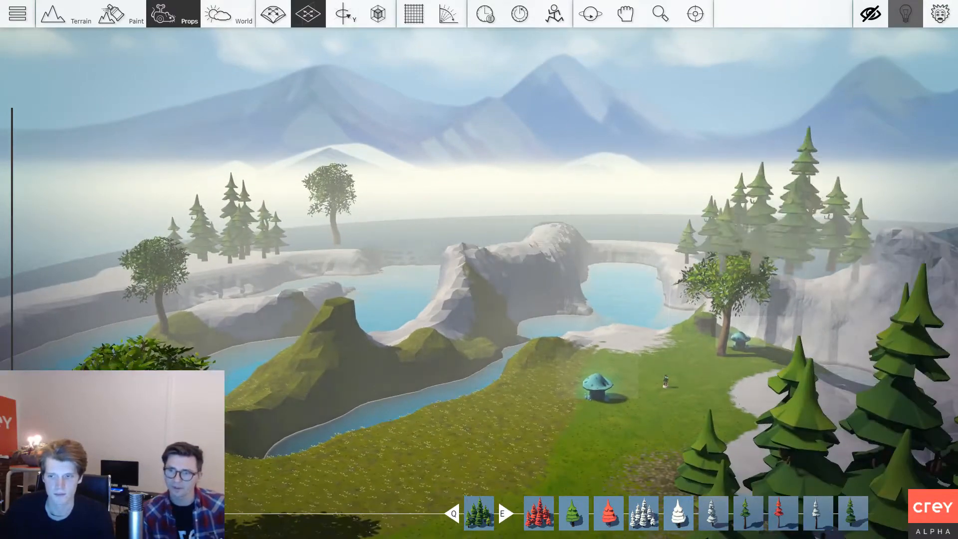
# Choose the Pine_Group_Snow prop from Bitgem's Pine_trees pack.
pyautogui.press('s')
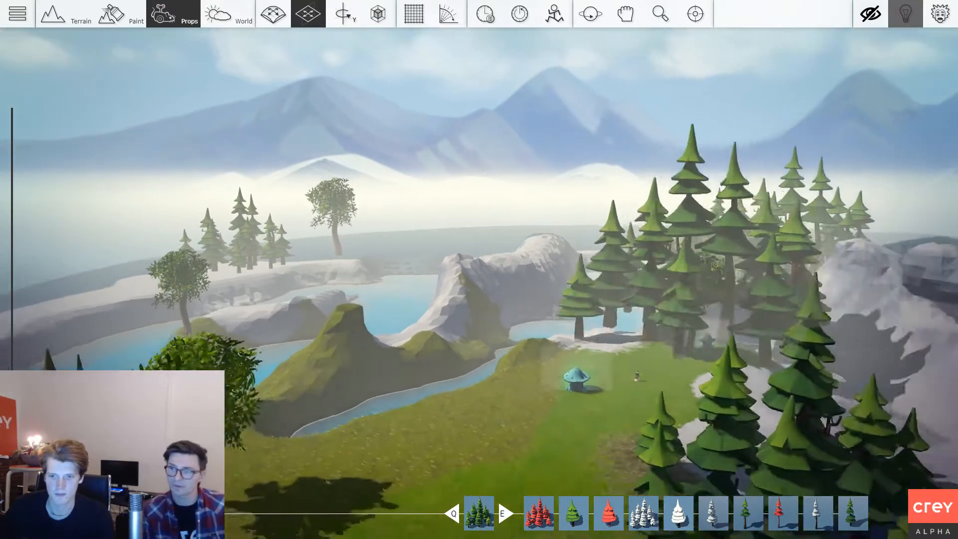
pyautogui.press('w')
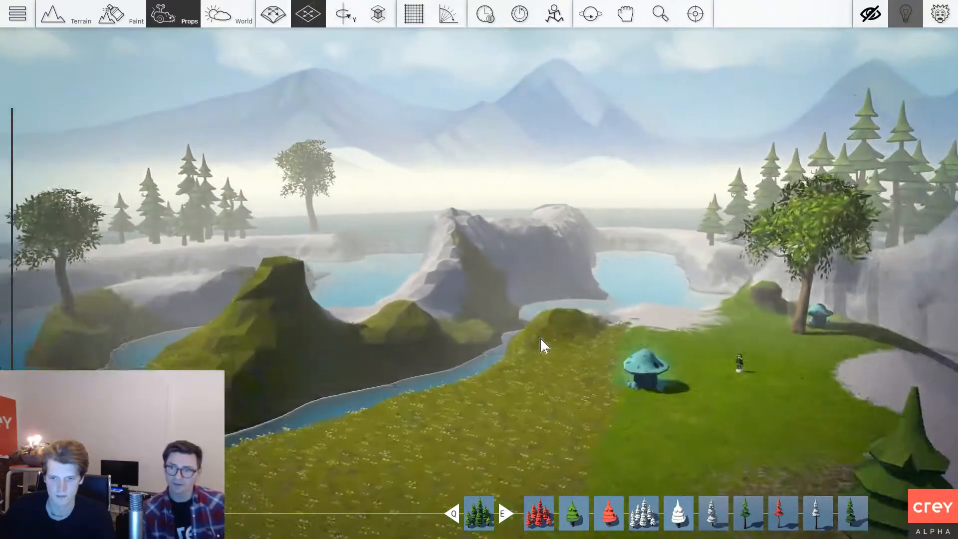
pyautogui.moveTo(540, 340); pyautogui.dragTo(574, 342, button='right')
pyautogui.press('s')
pyautogui.press('Tab')
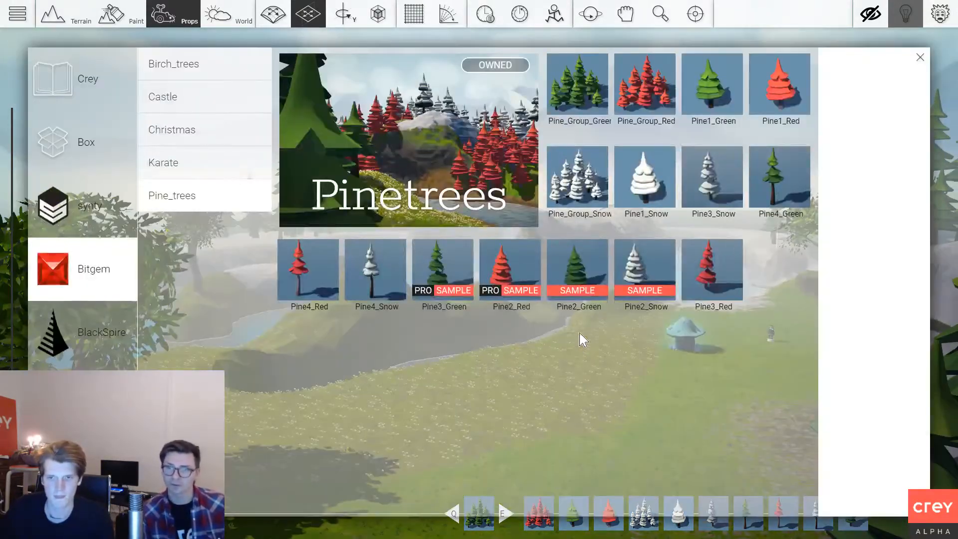
pyautogui.click(579, 189)
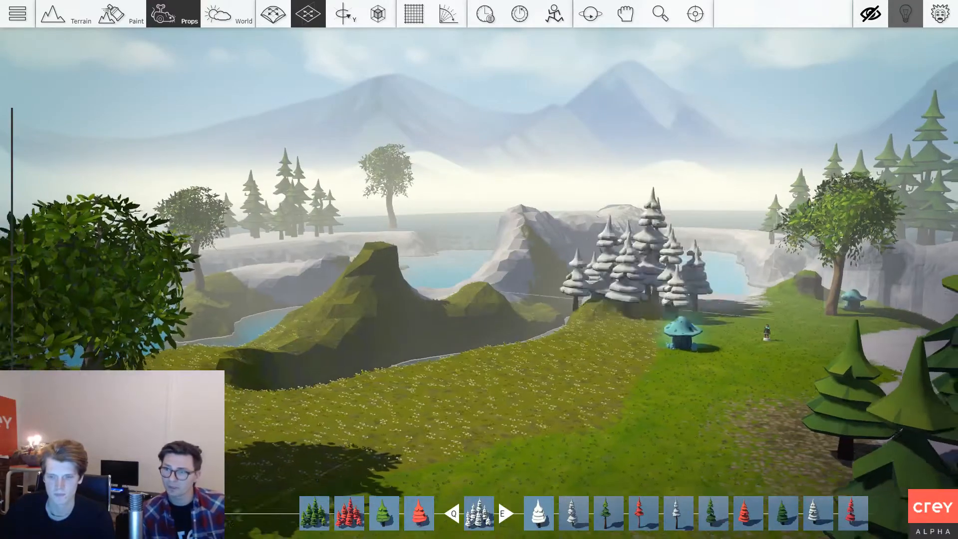
# Place the snowy pine group at the water's edge beside the near green pines.
pyautogui.press('s')
pyautogui.moveTo(578, 299); pyautogui.dragTo(698, 299, button='right')
pyautogui.press('4')
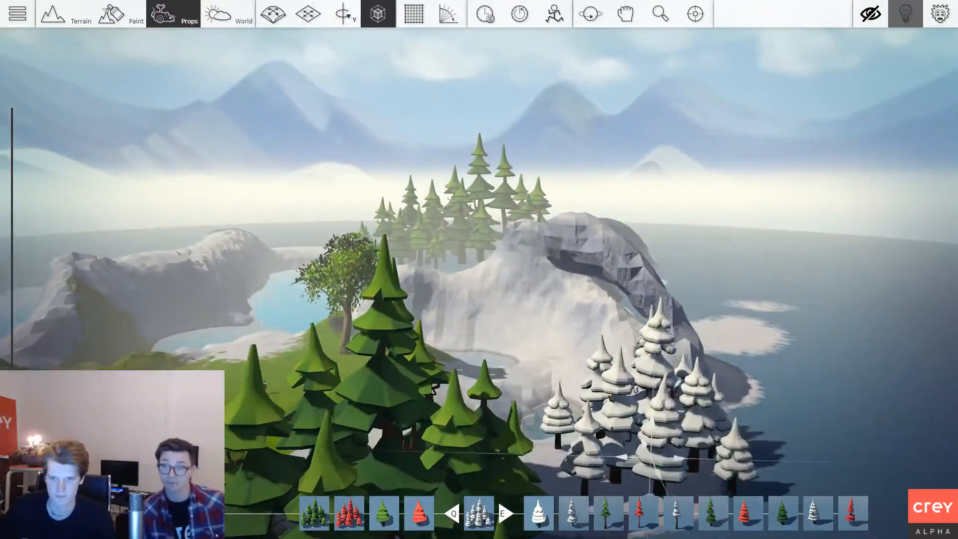
pyautogui.press('s')
pyautogui.moveTo(728, 438); pyautogui.dragTo(702, 447, button='right')
pyautogui.press('w')
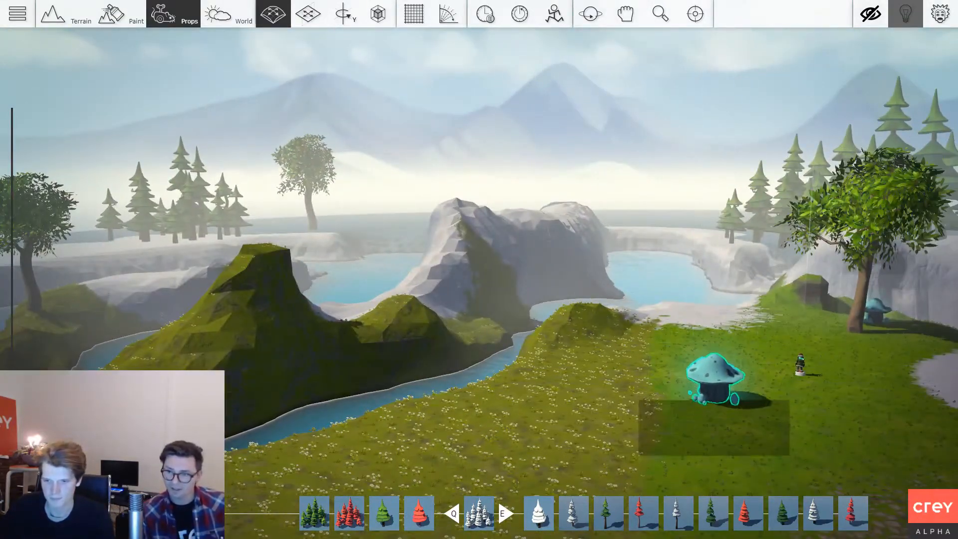
pyautogui.press('s')
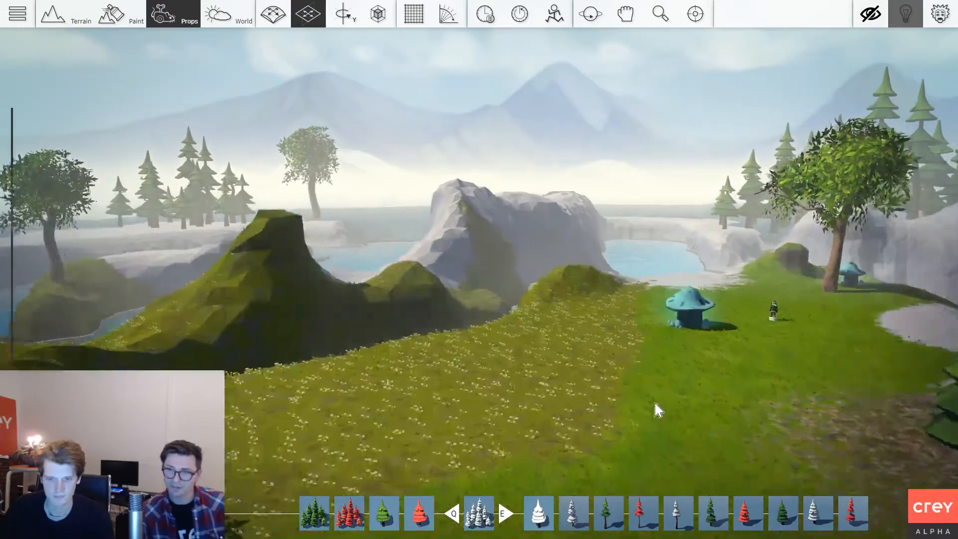
pyautogui.press('s')
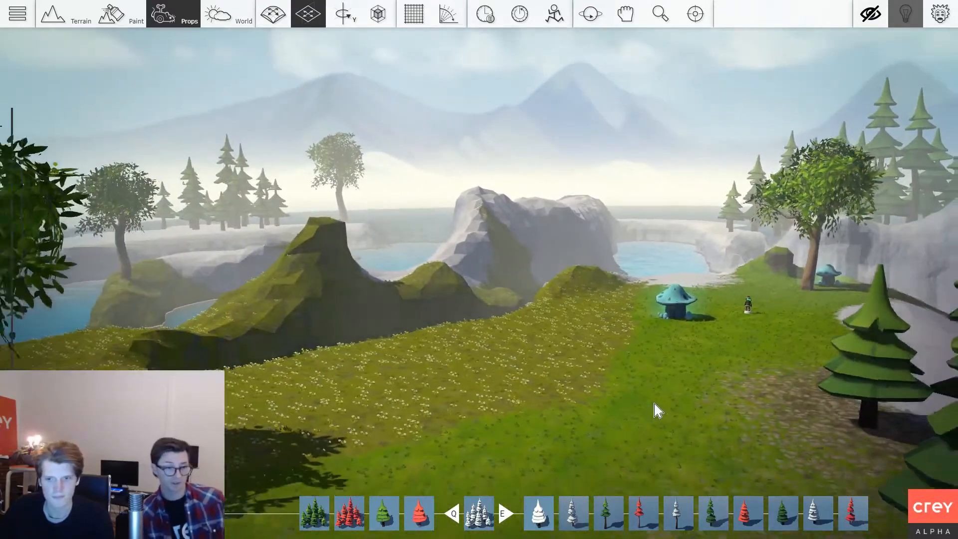
pyautogui.press('s')
pyautogui.press('w')
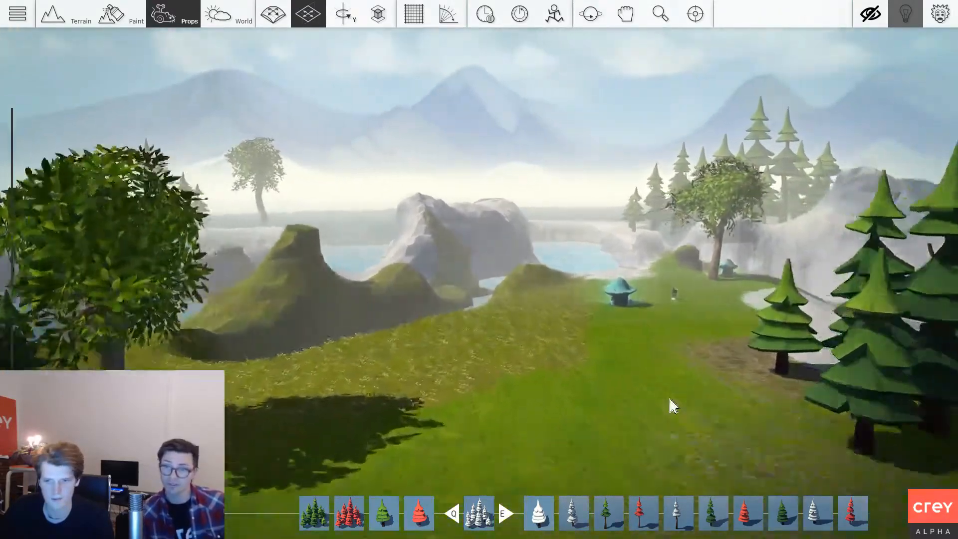
pyautogui.press('w')
pyautogui.press('a')
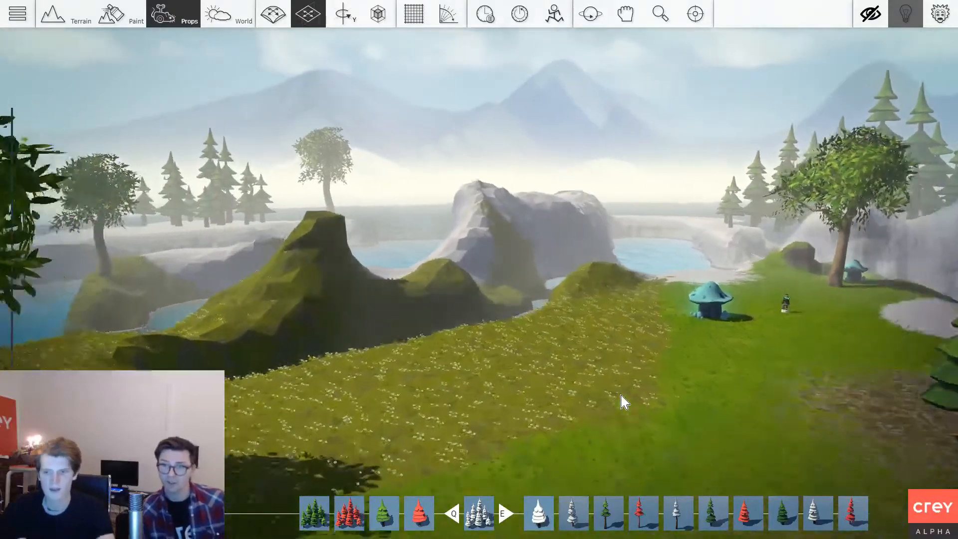
pyautogui.press('d')
pyautogui.press('w')
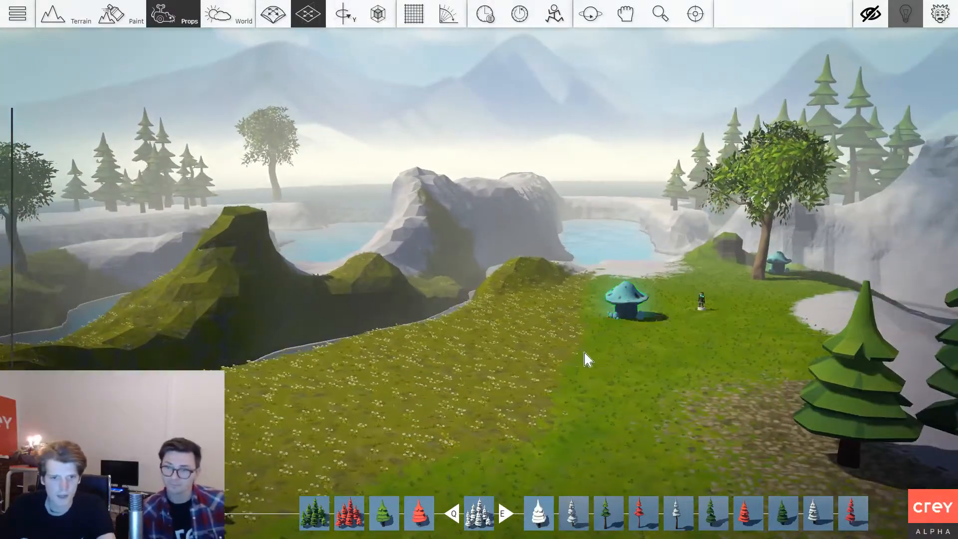
pyautogui.press('a')
pyautogui.moveTo(585, 359)
pyautogui.mouseDown(button='right')
pyautogui.moveTo(504, 362)
pyautogui.moveTo(571, 369)
pyautogui.mouseUp(button='right')
pyautogui.press('w')
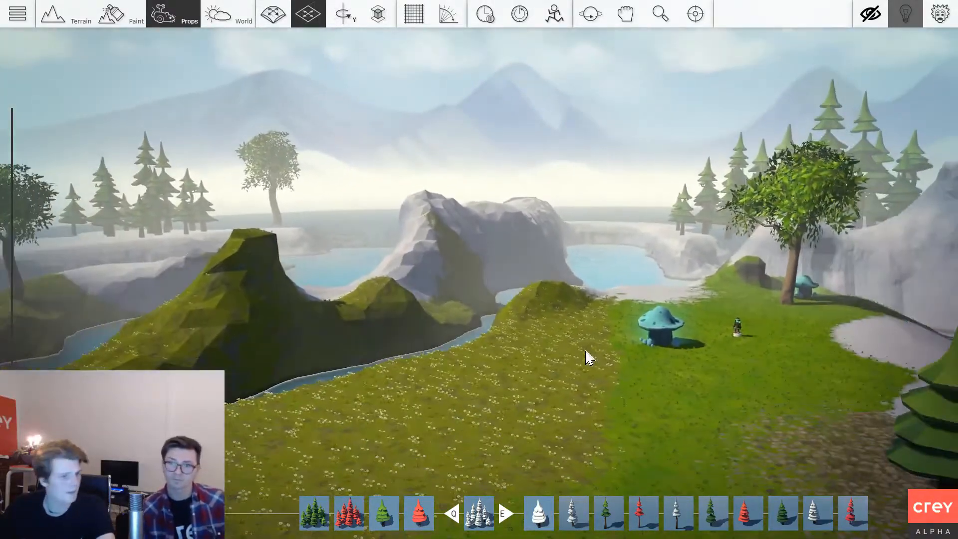
pyautogui.press('w')
pyautogui.press('d')
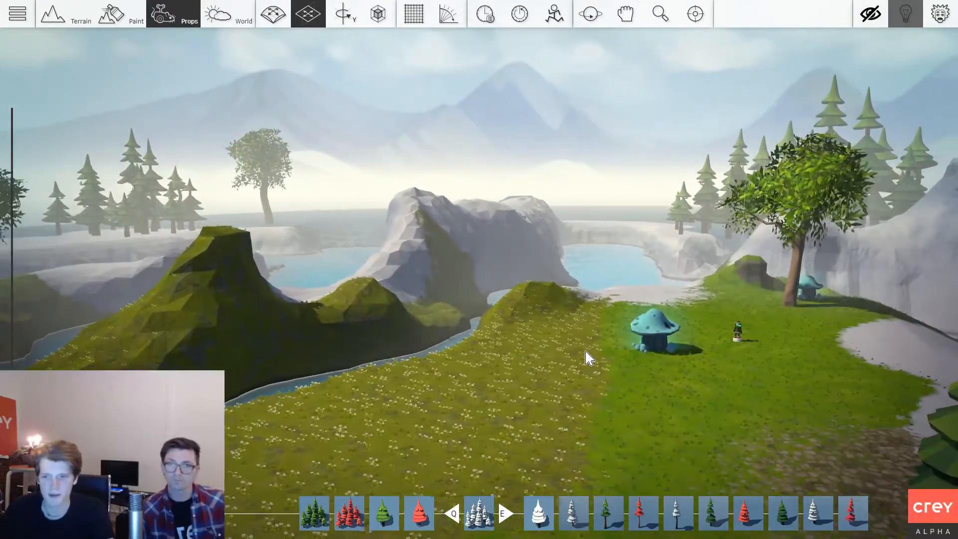
pyautogui.press('s')
pyautogui.press('w')
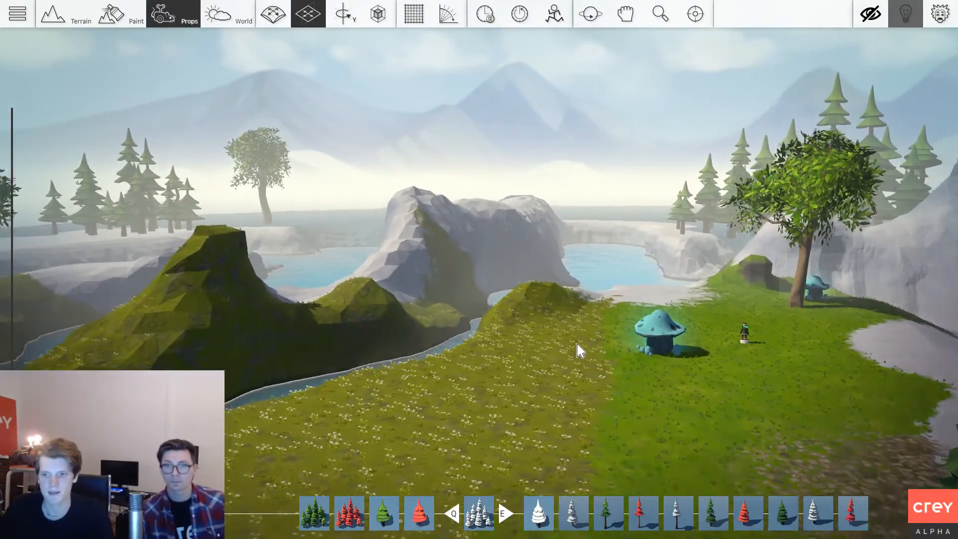
pyautogui.press('a')
pyautogui.press('d')
# Choose the Traps gameplay box from Crey's Gameplay props.
pyautogui.press('Tab')
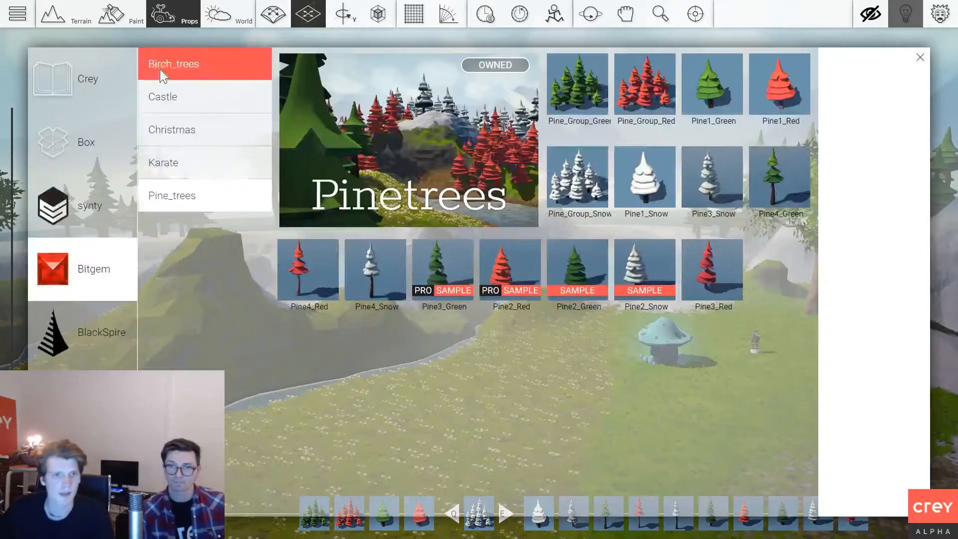
pyautogui.click(115, 73)
pyautogui.click(193, 64)
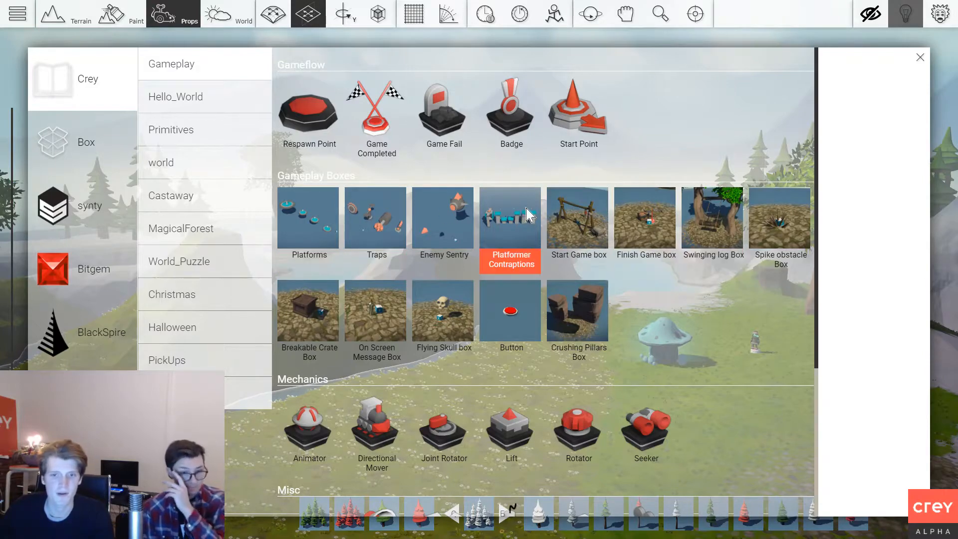
pyautogui.click(358, 237)
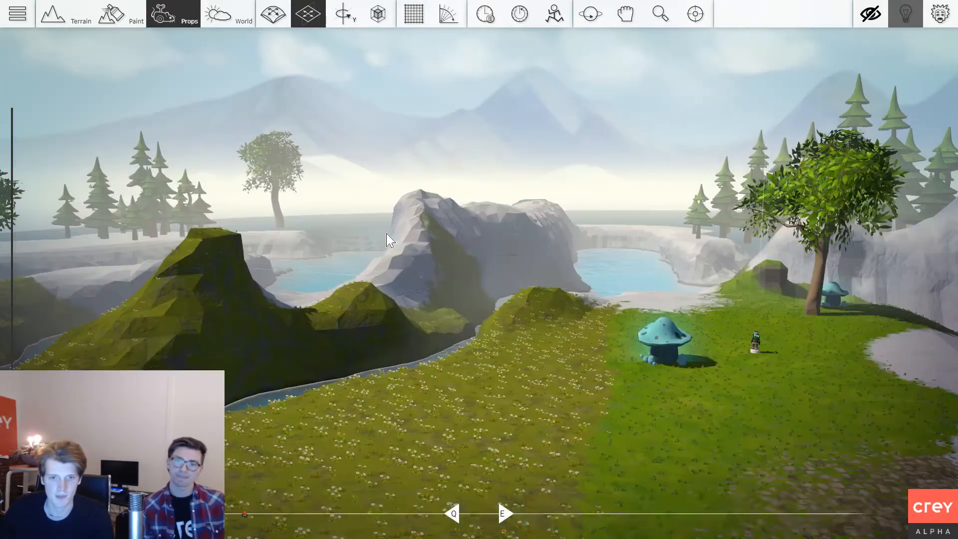
# Place the Traps on the green grass around the start point, between the near mushroom and the snowy patch.
pyautogui.press('w')
pyautogui.moveTo(503, 414); pyautogui.dragTo(519, 429)
pyautogui.press('space')
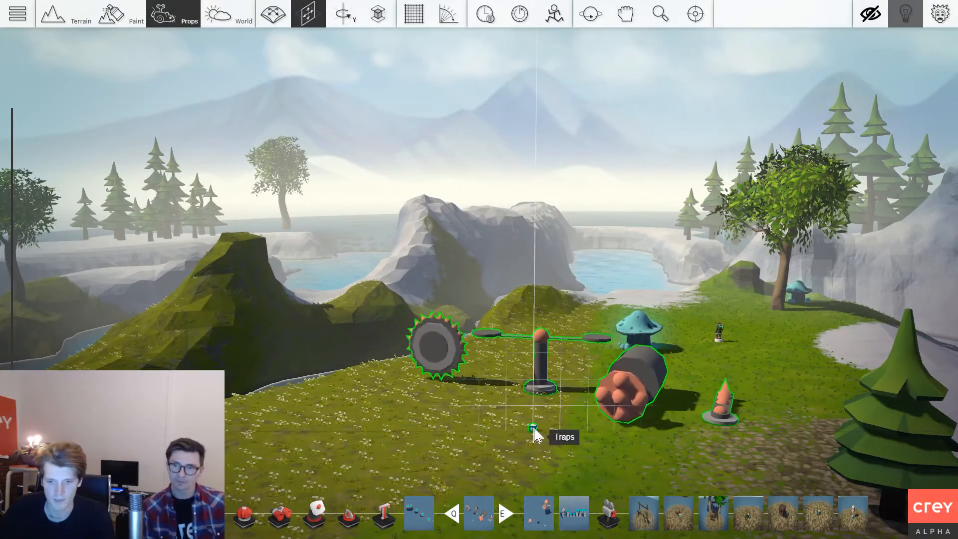
pyautogui.moveTo(533, 429); pyautogui.dragTo(535, 431, button='right')
pyautogui.press('space')
pyautogui.moveTo(534, 429); pyautogui.dragTo(740, 312)
pyautogui.press('w')
pyautogui.moveTo(735, 349); pyautogui.dragTo(702, 374, button='right')
pyautogui.press('s')
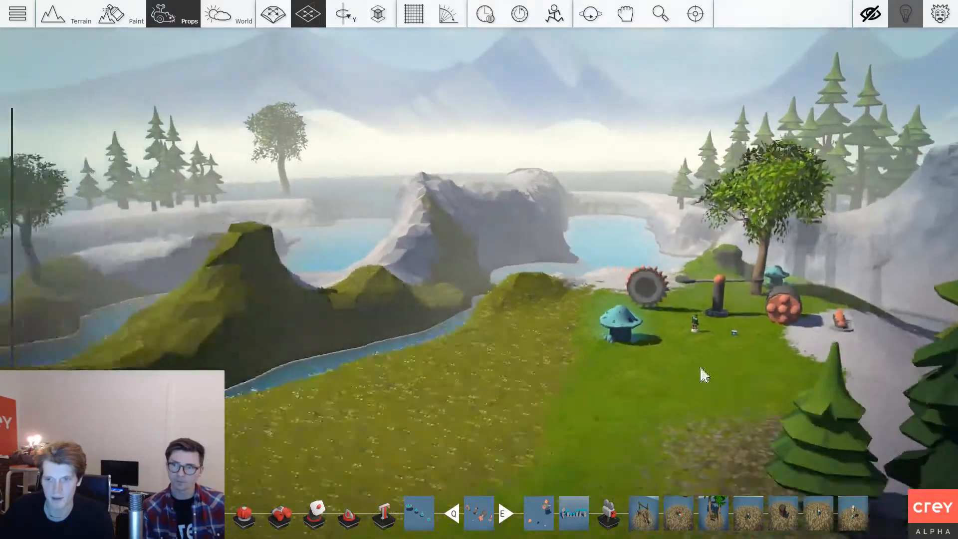
# Choose the Rotator from Crey's Gameplay mechanics and place it on the flowery meadow near the closest mushroom.
pyautogui.press('Tab')
pyautogui.scroll(-4, 509, 154)
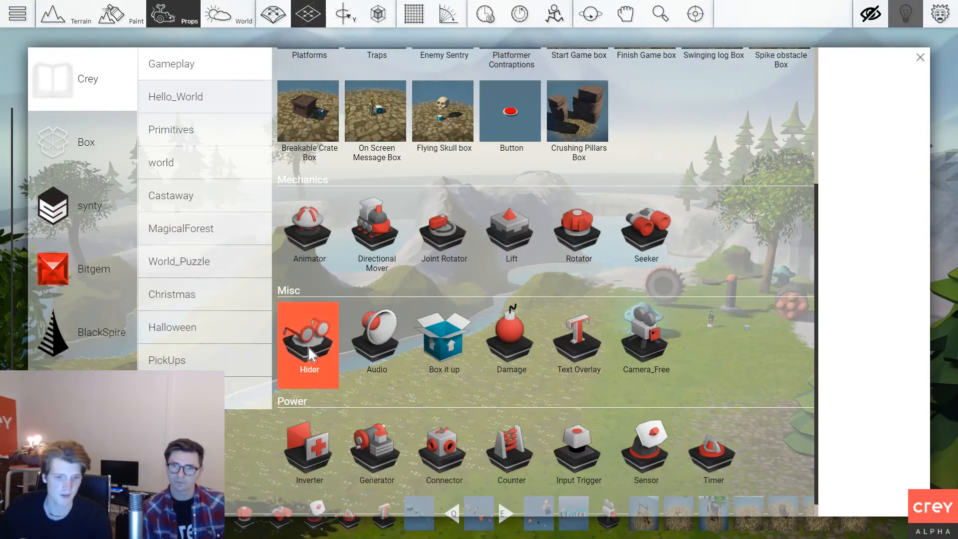
pyautogui.scroll(-1, 433, 332)
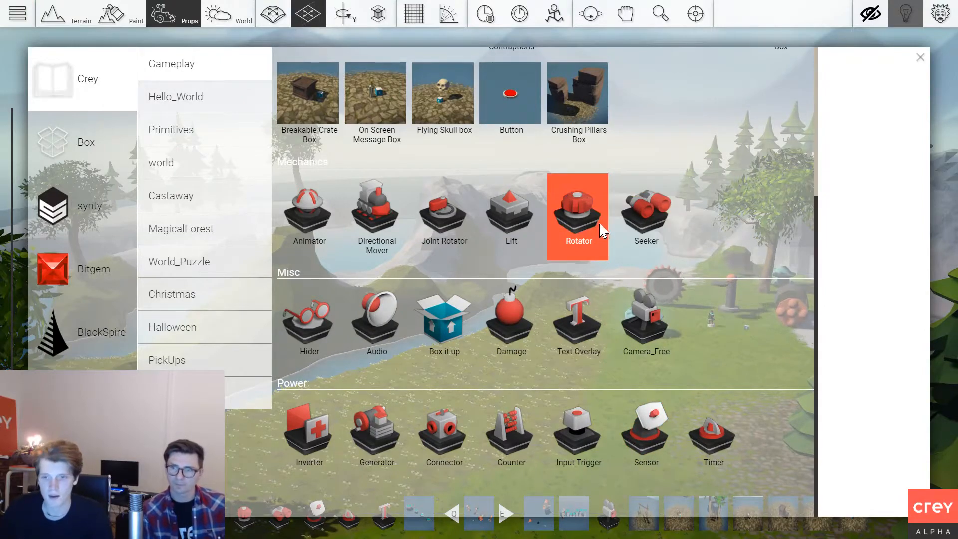
pyautogui.click(577, 220)
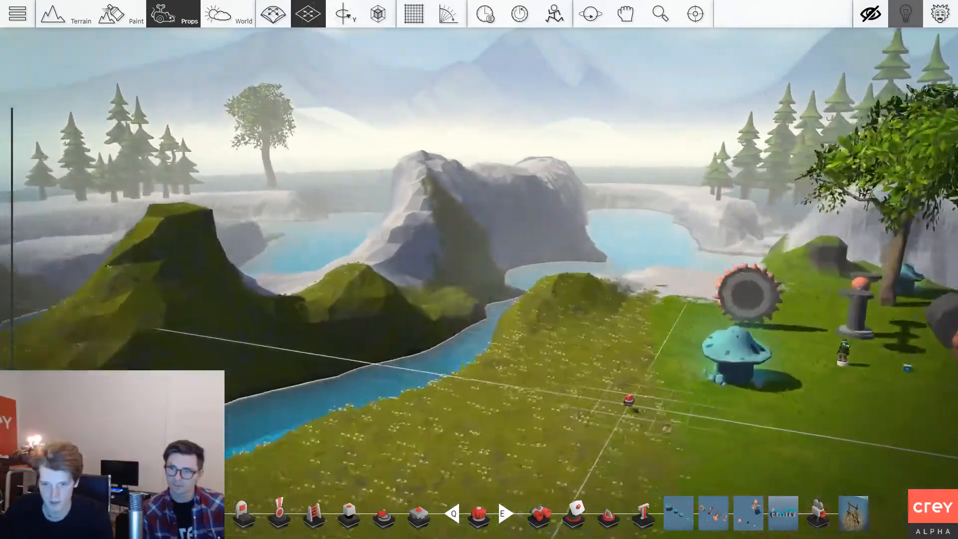
pyautogui.scroll(3, 536, 409)
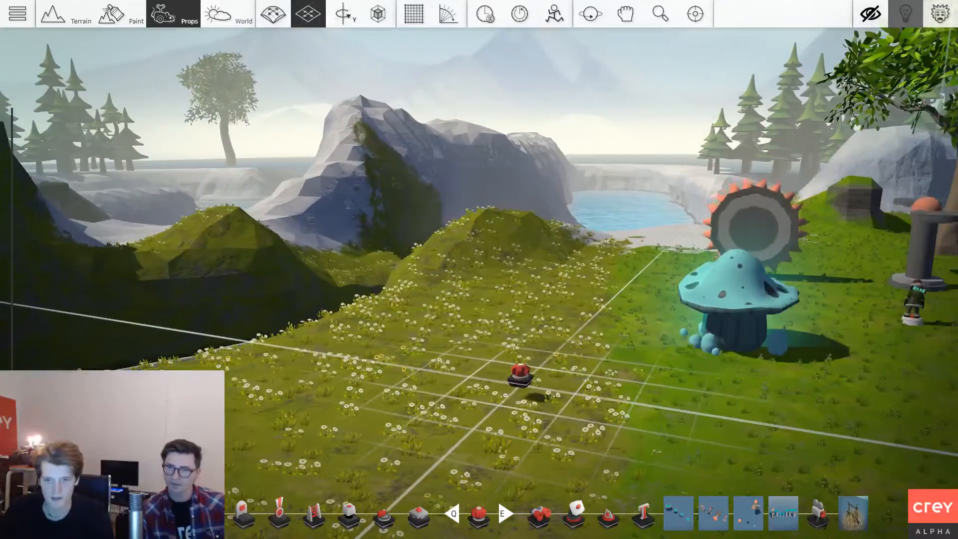
pyautogui.click(518, 373)
# Reposition the glowing mushroom near the start point on the green grass, clear of the saw trap.
pyautogui.scroll(-2, 634, 404)
pyautogui.moveTo(680, 327)
pyautogui.mouseDown()
pyautogui.moveTo(649, 334)
pyautogui.moveTo(678, 345)
pyautogui.mouseUp()
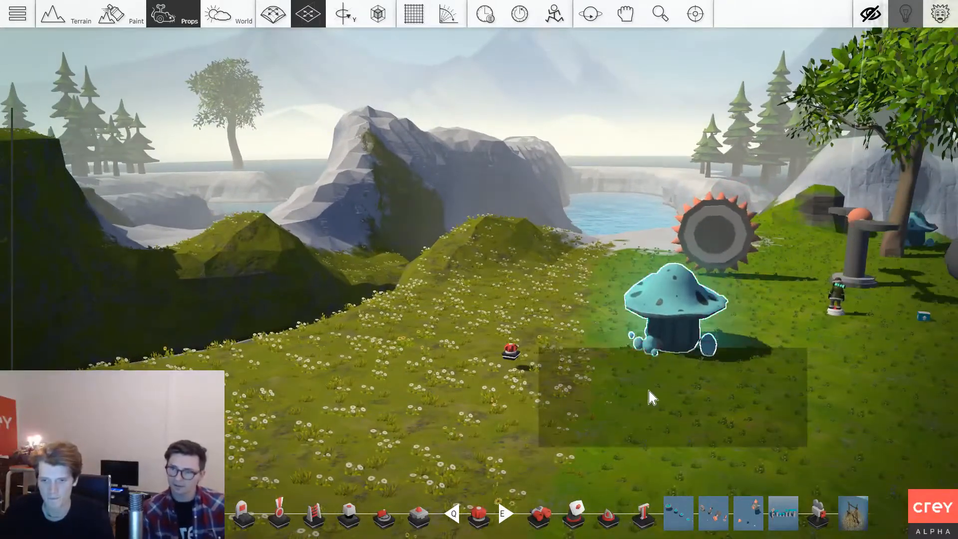
pyautogui.scroll(-3, 652, 397)
pyautogui.moveTo(641, 323); pyautogui.dragTo(636, 346, button='right')
pyautogui.scroll(2, 638, 333)
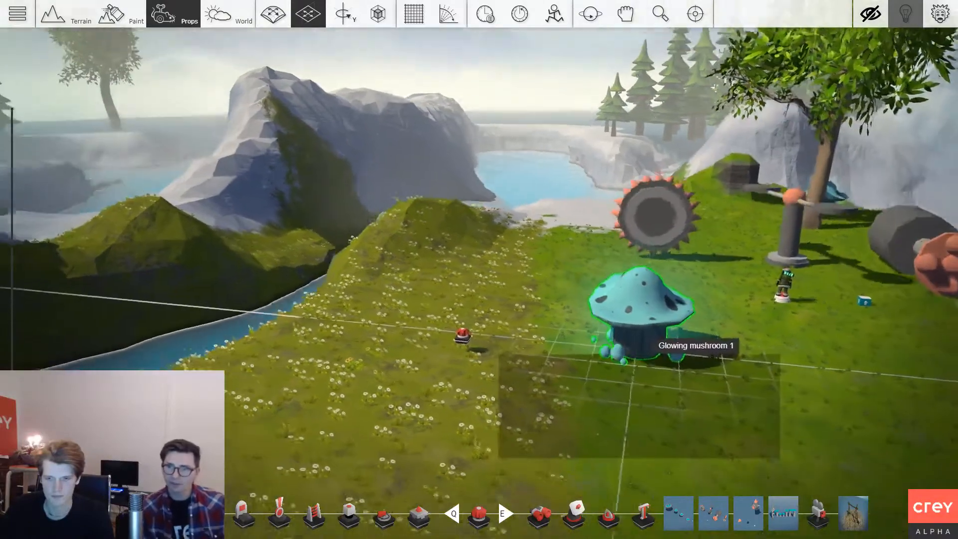
pyautogui.scroll(-4, 588, 364)
pyautogui.moveTo(533, 376); pyautogui.dragTo(535, 372, button='right')
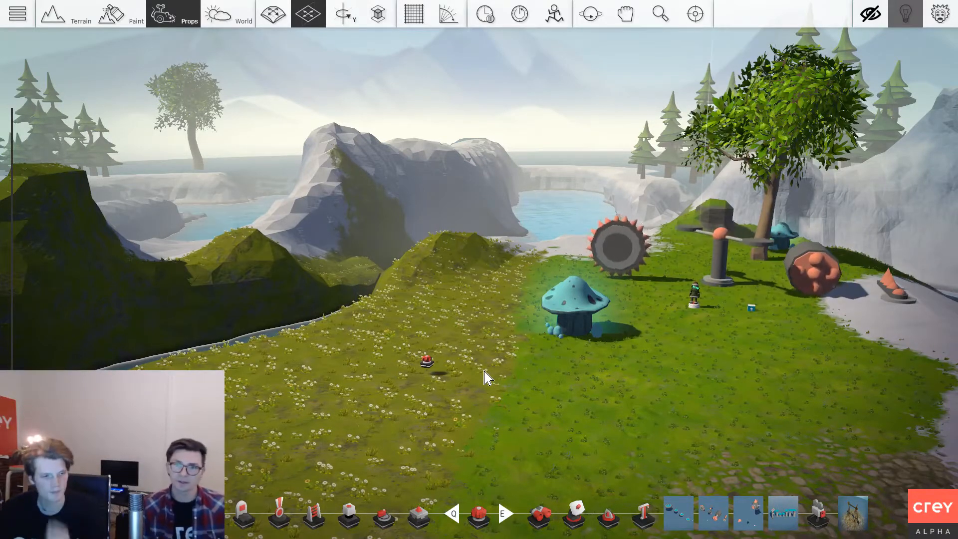
# Move the near glowing mushroom to the border of the flowery meadow, closer to the Rotator.
pyautogui.click(569, 314)
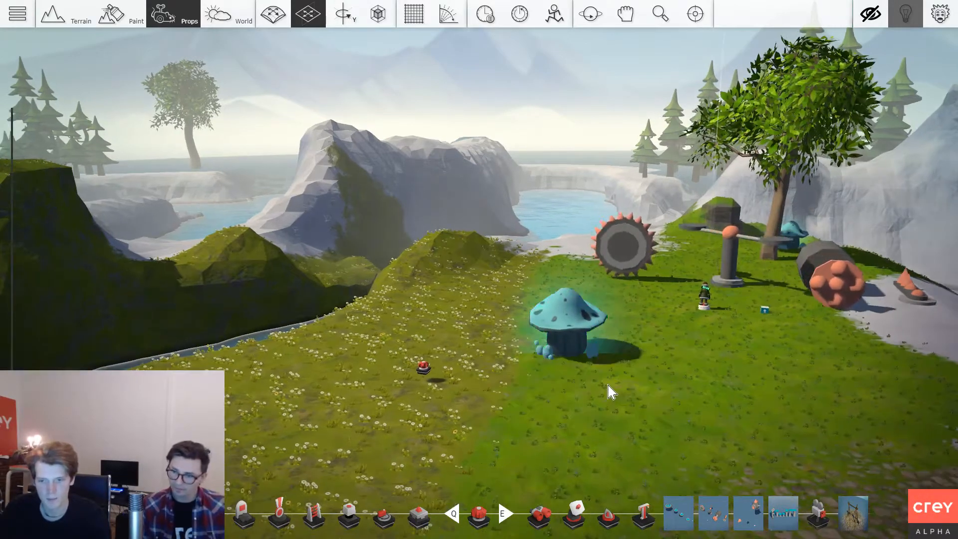
pyautogui.scroll(3, 405, 398)
pyautogui.moveTo(403, 399); pyautogui.dragTo(406, 410, button='right')
pyautogui.moveTo(406, 410); pyautogui.dragTo(492, 407, button='middle')
pyautogui.moveTo(560, 406); pyautogui.dragTo(632, 380, button='right')
pyautogui.scroll(-2, 631, 380)
pyautogui.moveTo(631, 381); pyautogui.dragTo(604, 371, button='middle')
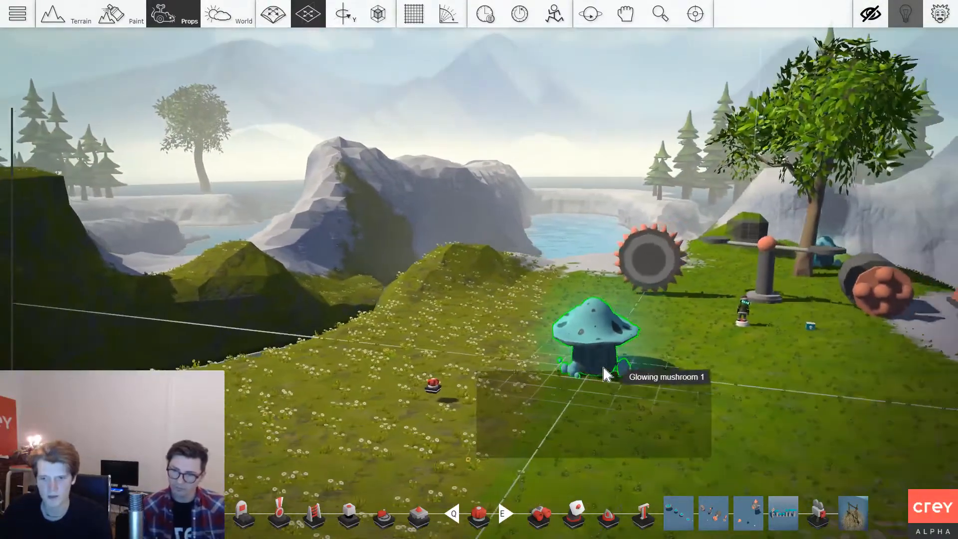
pyautogui.scroll(1, 605, 369)
pyautogui.scroll(2, 574, 359)
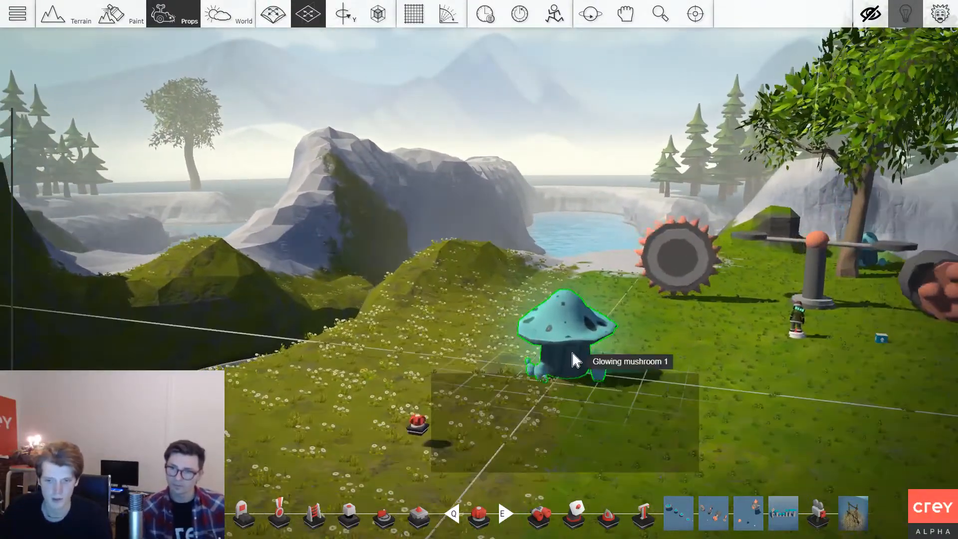
pyautogui.moveTo(574, 359); pyautogui.dragTo(633, 385, button='right')
pyautogui.scroll(-2, 596, 357)
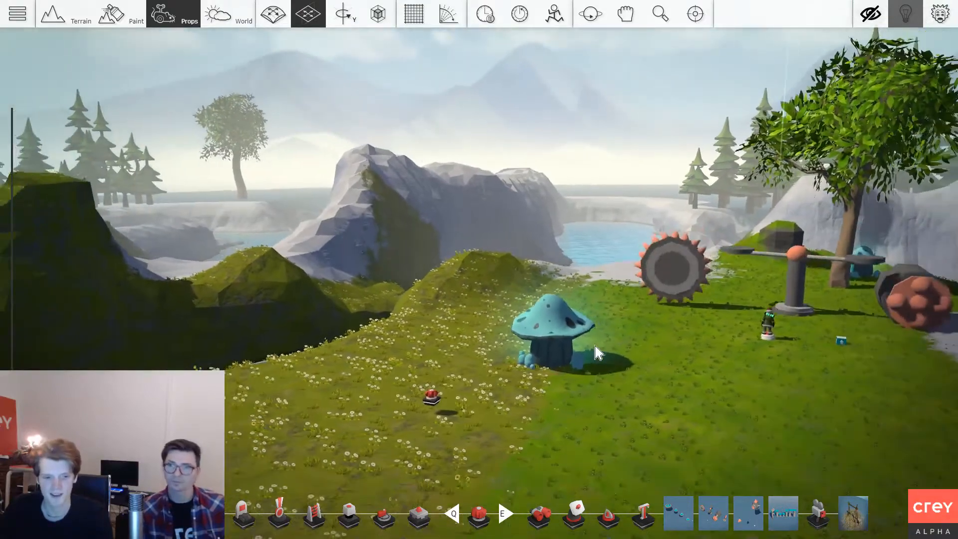
# Glue the near glowing mushroom and the Rotator together, and shift the mushroom slightly on the grass.
pyautogui.scroll(1, 558, 348)
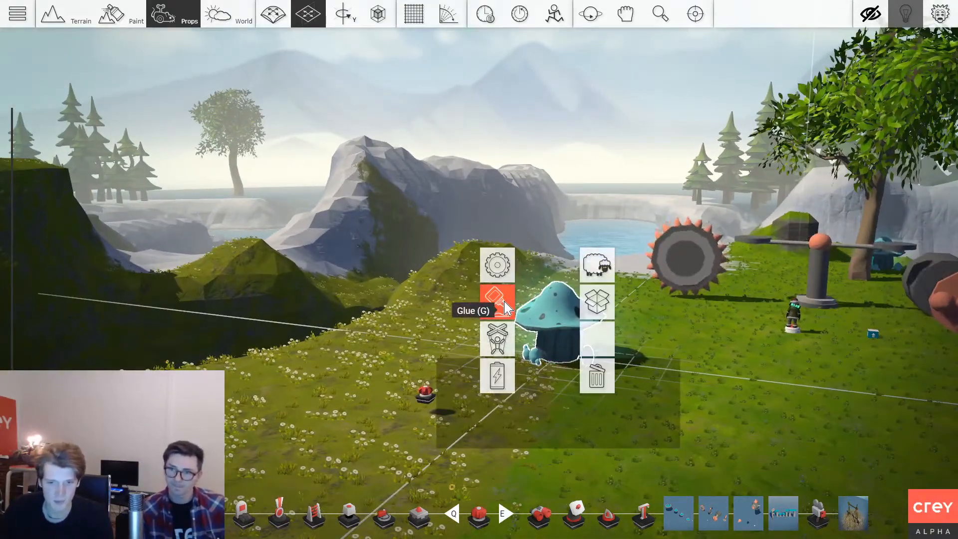
pyautogui.click(424, 389)
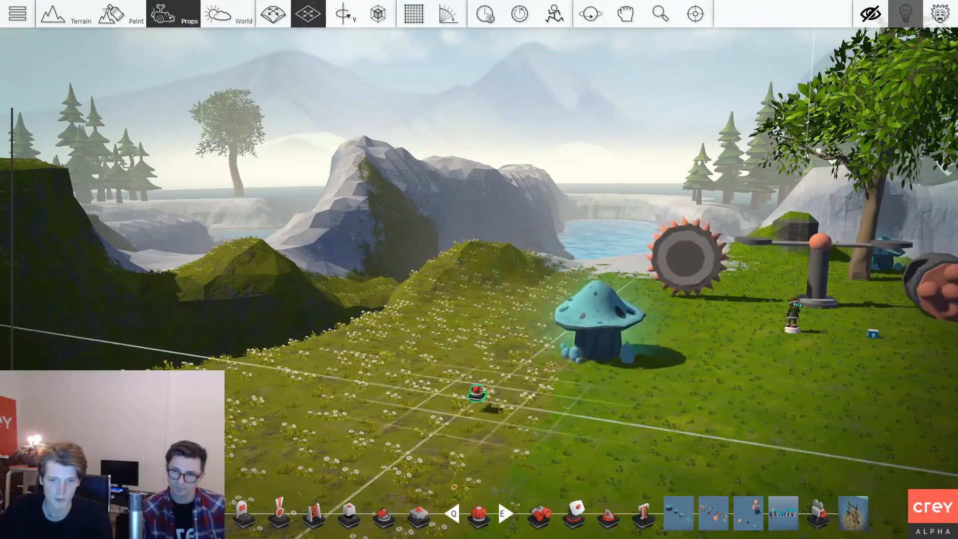
pyautogui.scroll(1, 585, 374)
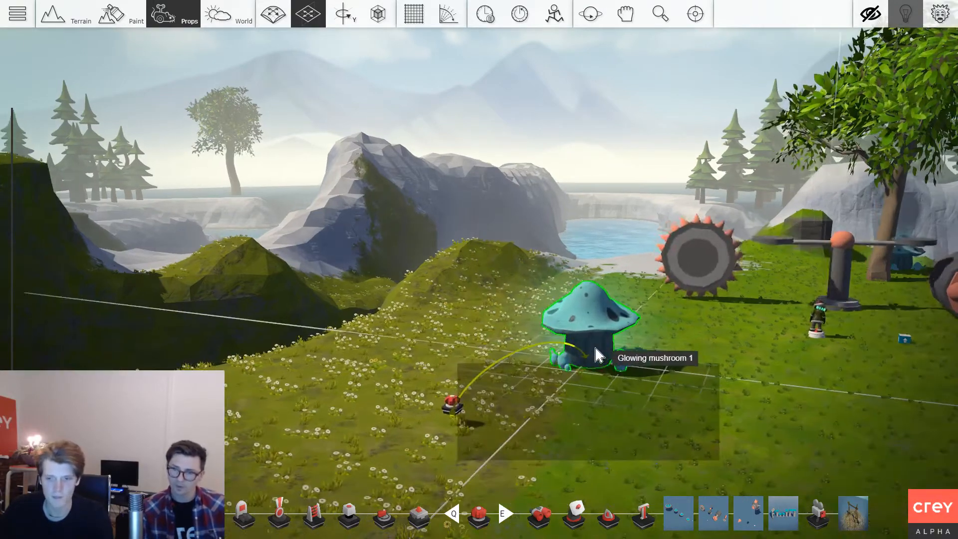
pyautogui.moveTo(595, 347); pyautogui.dragTo(606, 358)
pyautogui.scroll(-2, 499, 345)
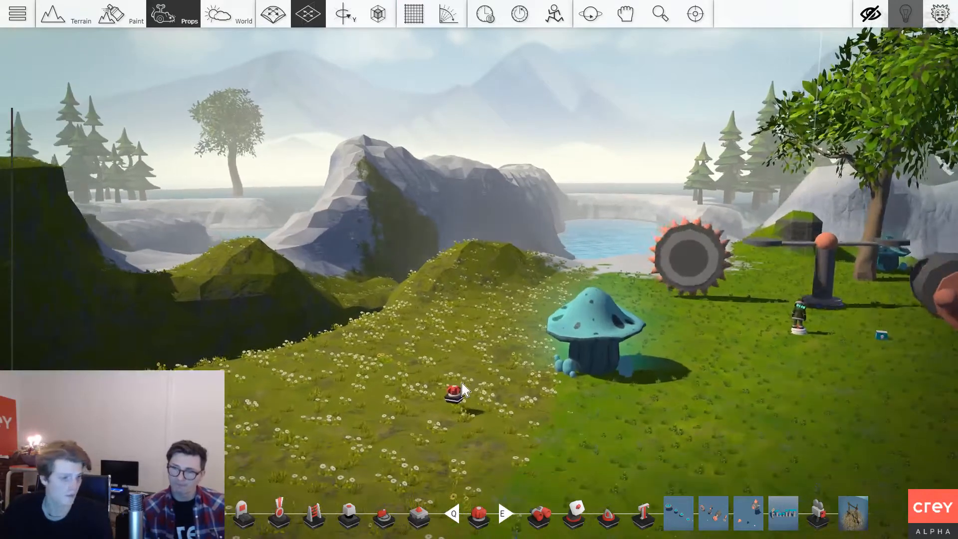
# Set the Rotator's Speed On to -52.79 and its Transition Time to 2.00.
pyautogui.click(447, 395)
pyautogui.click(445, 398)
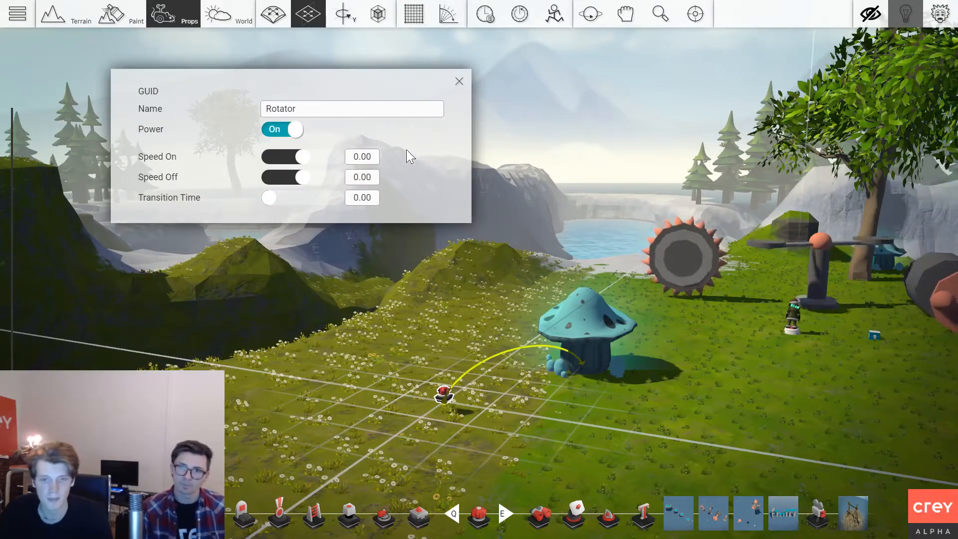
pyautogui.click(460, 81)
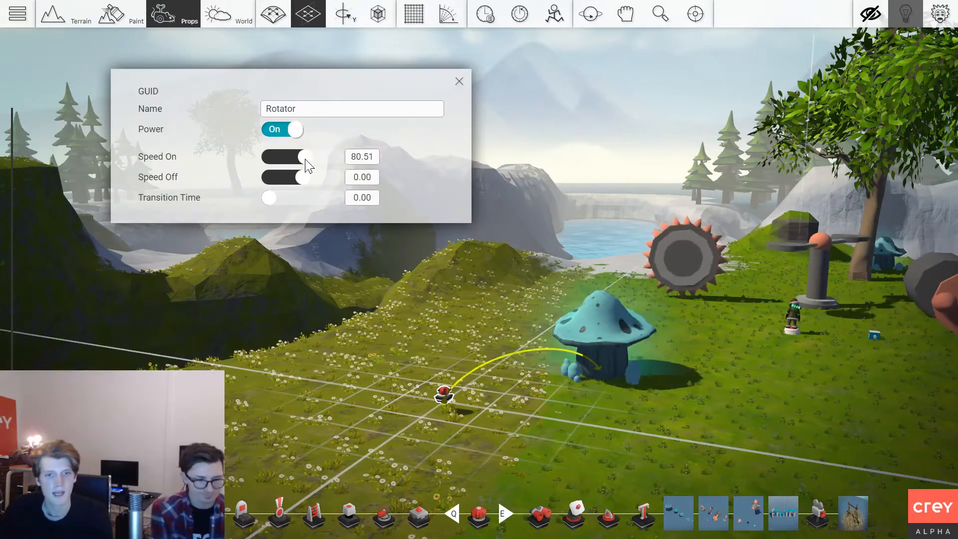
pyautogui.moveTo(306, 160)
pyautogui.mouseDown()
pyautogui.moveTo(268, 160)
pyautogui.moveTo(318, 160)
pyautogui.moveTo(301, 161)
pyautogui.mouseUp()
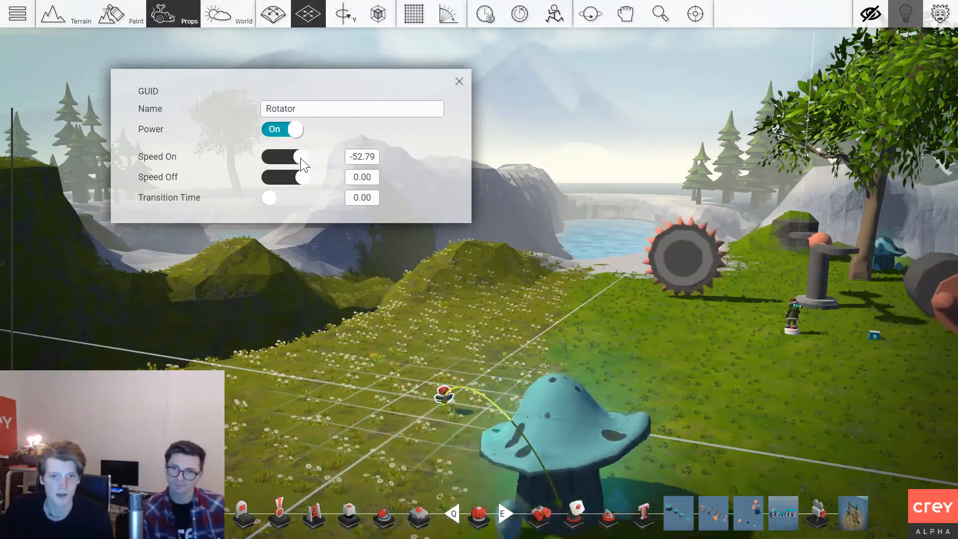
pyautogui.moveTo(269, 199); pyautogui.dragTo(422, 198)
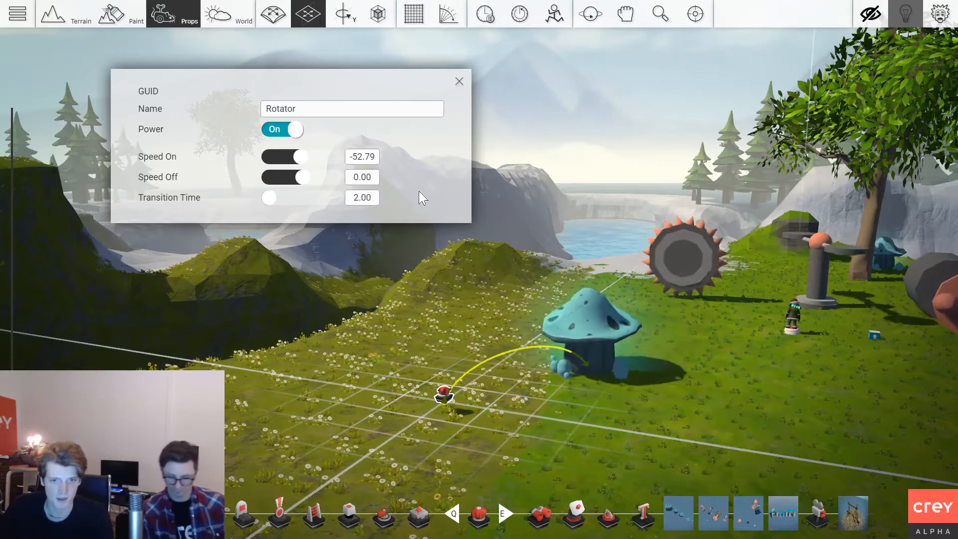
pyautogui.click(459, 81)
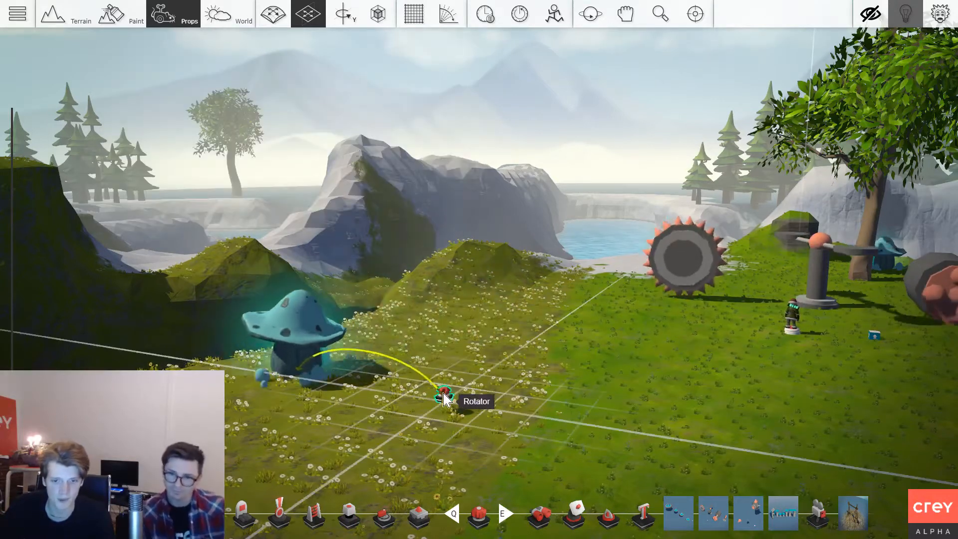
# Try out the Power switch in the Rotator's settings, leaving it on, and deselect the Rotator.
pyautogui.click(444, 397)
pyautogui.click(271, 129)
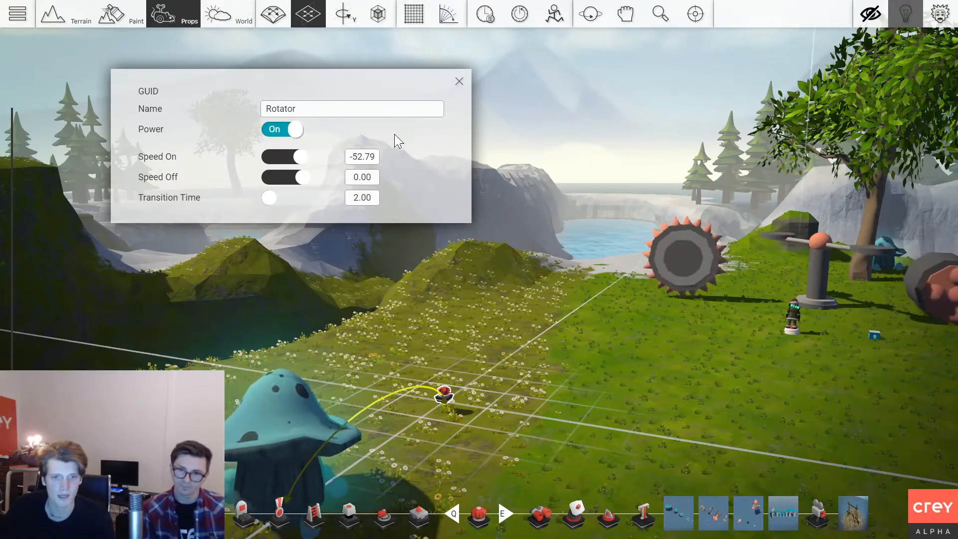
pyautogui.click(462, 81)
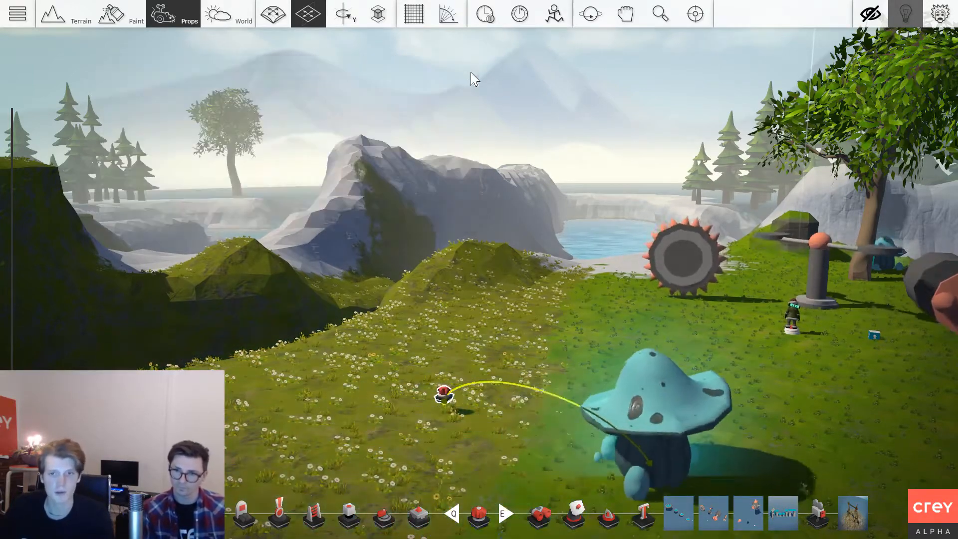
pyautogui.click(485, 75)
# Choose the Sensor from Crey's Gameplay power props and place it on the green grass in front of the start point.
pyautogui.scroll(-4, 492, 145)
pyautogui.scroll(1, 534, 337)
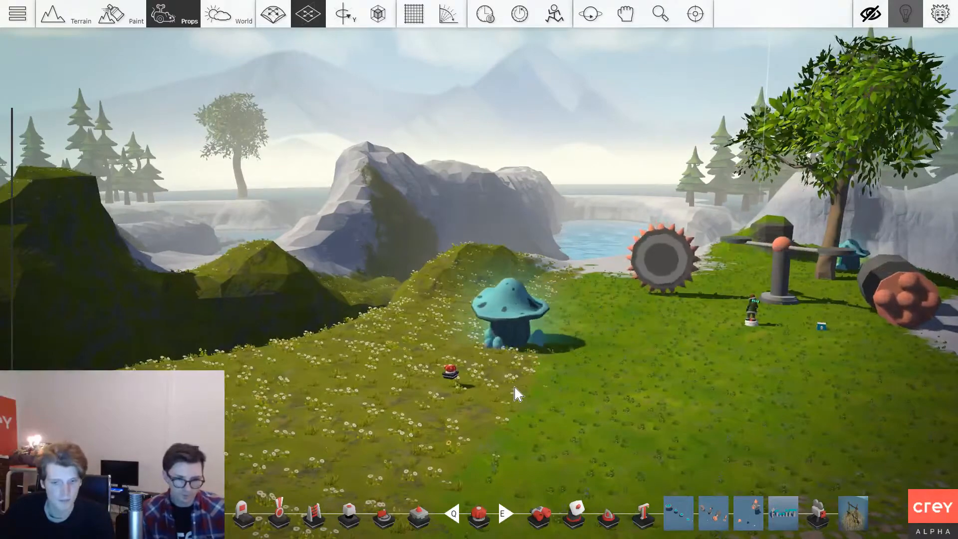
pyautogui.press('Tab')
pyautogui.scroll(-4, 517, 387)
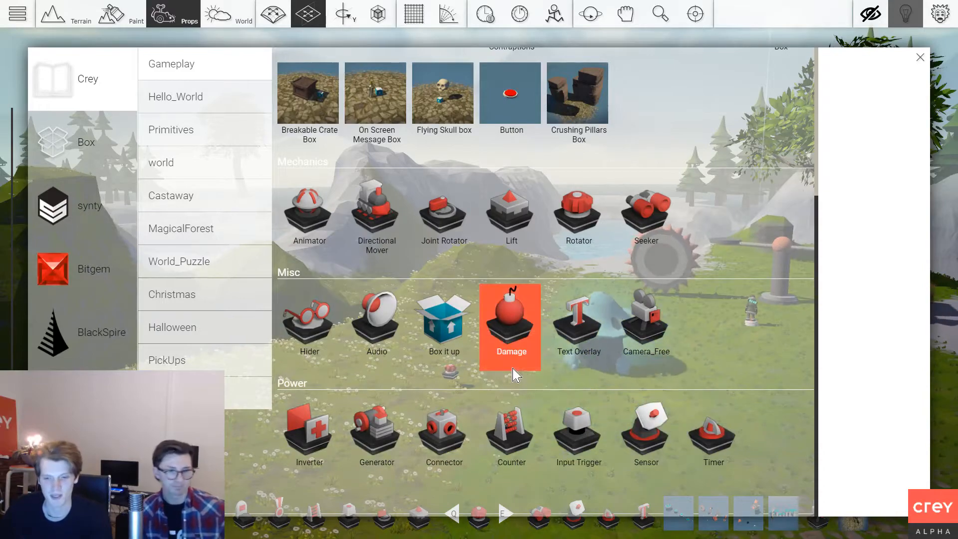
pyautogui.click(646, 434)
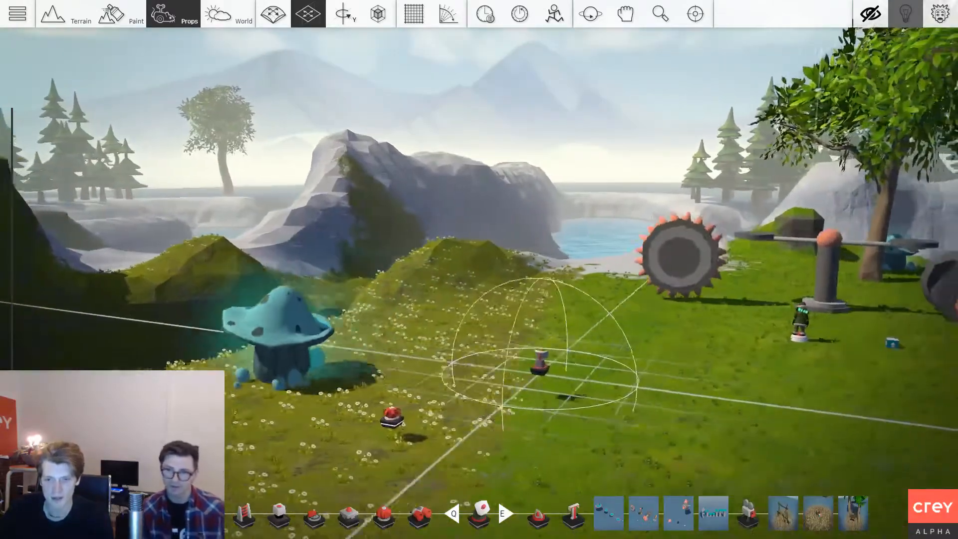
pyautogui.press('d')
pyautogui.press('a')
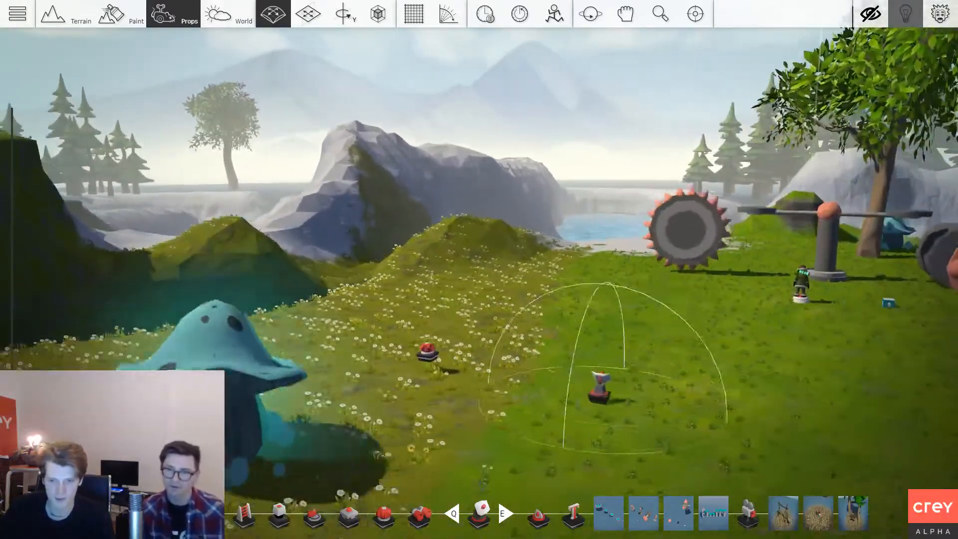
pyautogui.press('d')
pyautogui.press('s')
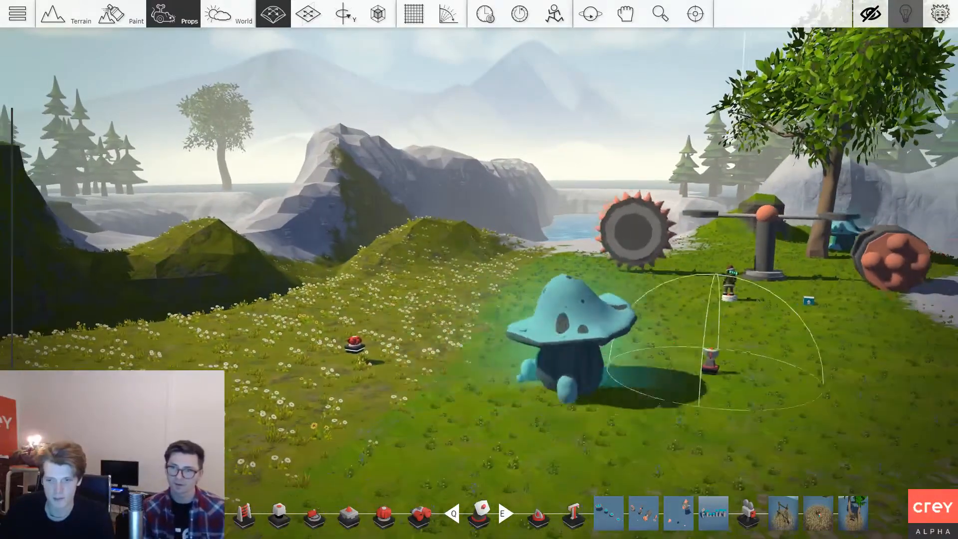
pyautogui.click(707, 368)
pyautogui.press('w')
pyautogui.press('d')
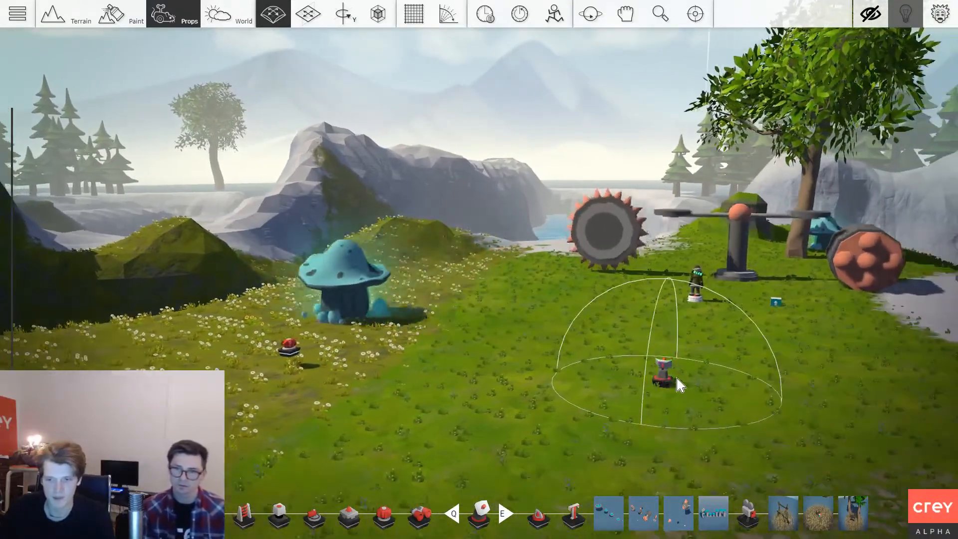
# Move the player start point across the grass closer to the sensor.
pyautogui.press('w')
pyautogui.press('d')
pyautogui.moveTo(645, 342); pyautogui.dragTo(629, 375, button='right')
pyautogui.moveTo(660, 290); pyautogui.dragTo(673, 342)
pyautogui.press('s')
pyautogui.press('a')
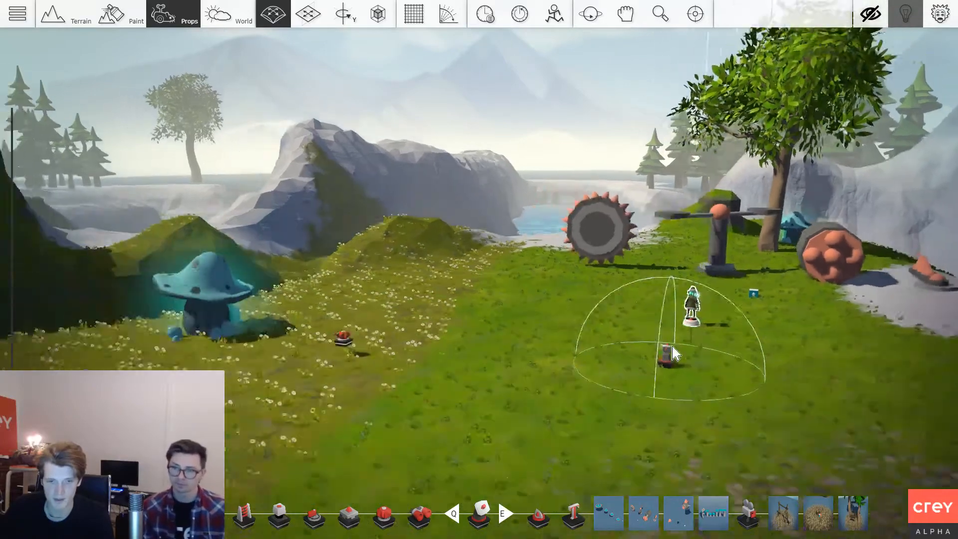
# Connect the sensor's power output to the Rotator on the flowery meadow.
pyautogui.rightClick(701, 355)
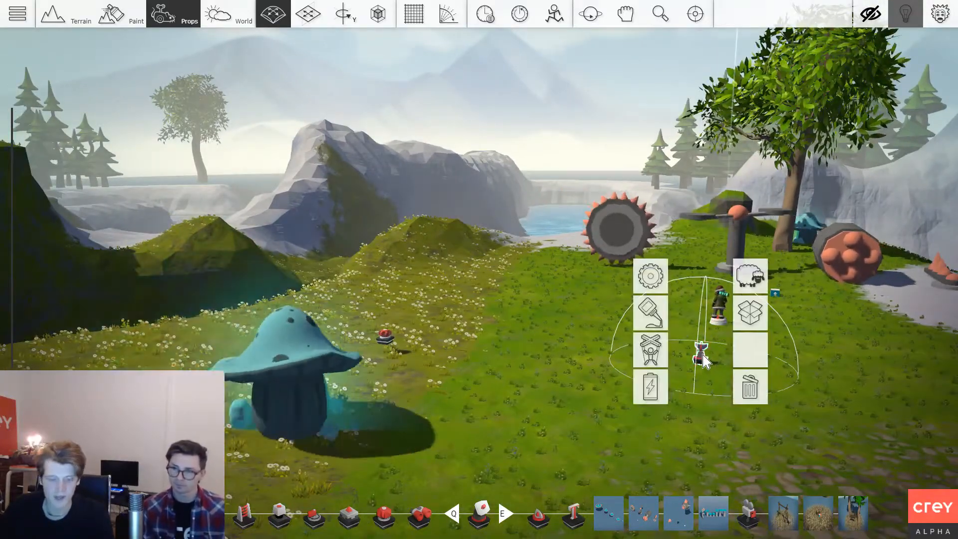
pyautogui.click(650, 386)
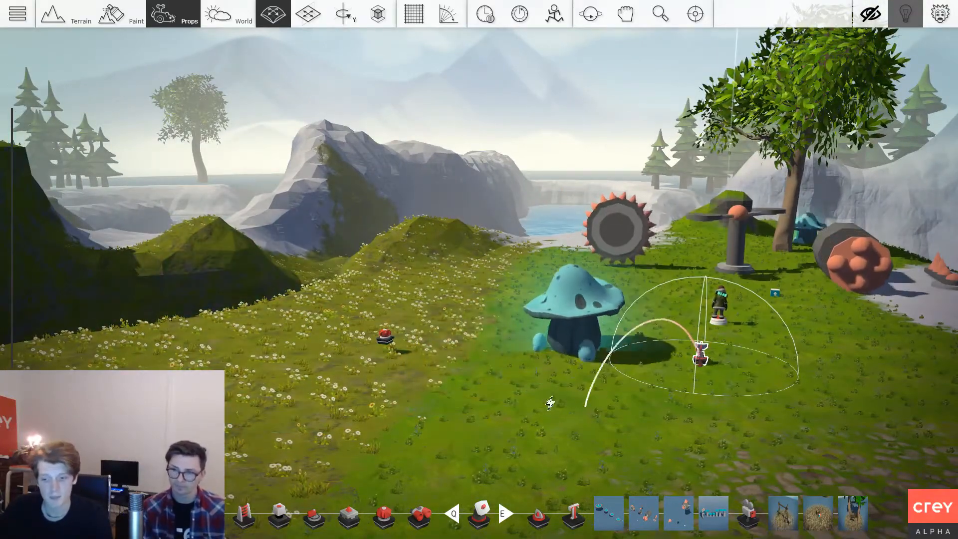
pyautogui.click(384, 337)
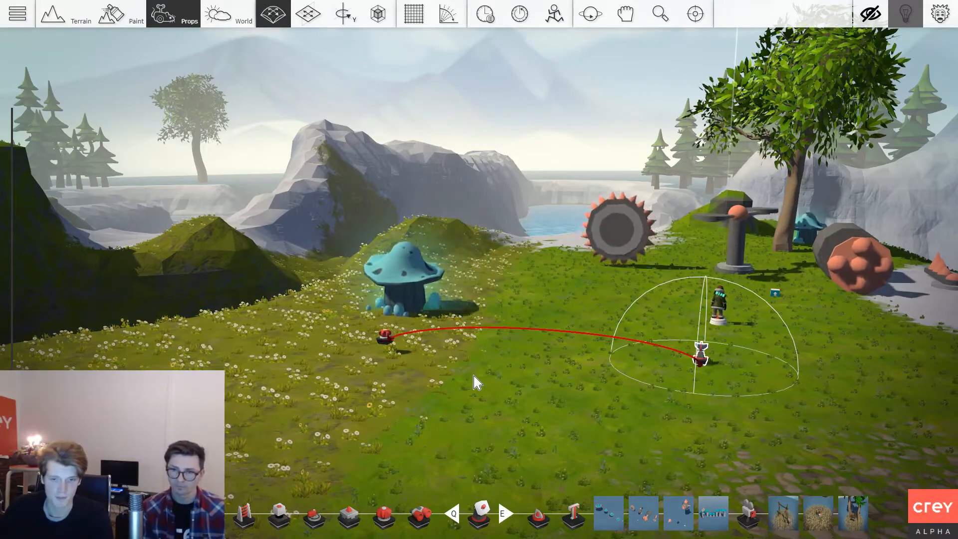
# Move the start point through the sensor's range and set it down on the grass behind the sensor.
pyautogui.scroll(3, 380, 307)
pyautogui.scroll(-1, 690, 392)
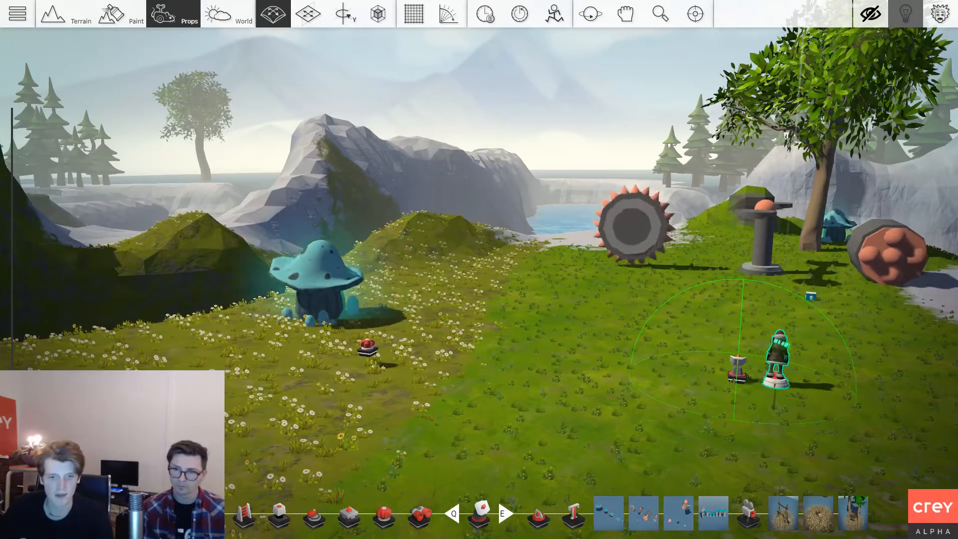
pyautogui.moveTo(786, 358); pyautogui.dragTo(762, 312)
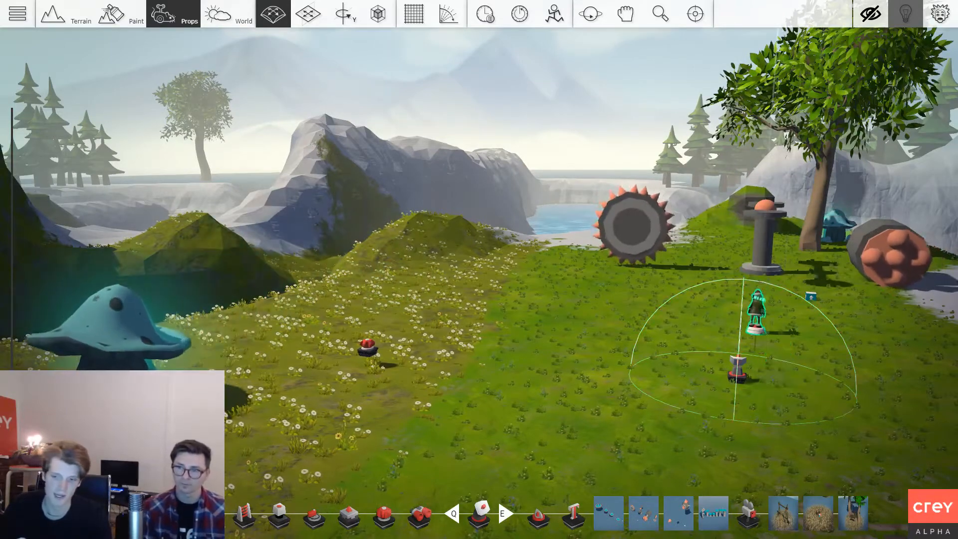
pyautogui.scroll(-1, 632, 321)
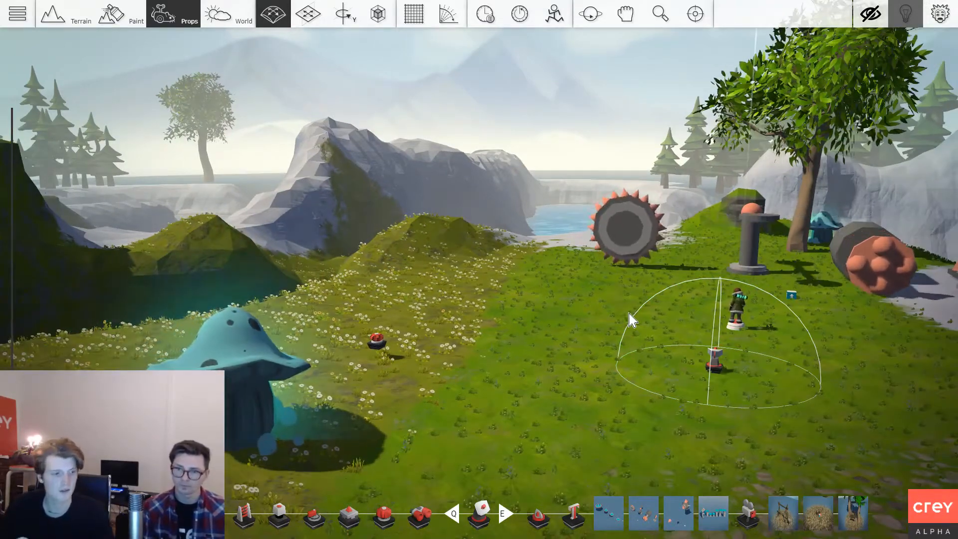
pyautogui.scroll(-3, 581, 297)
pyautogui.scroll(4, 551, 332)
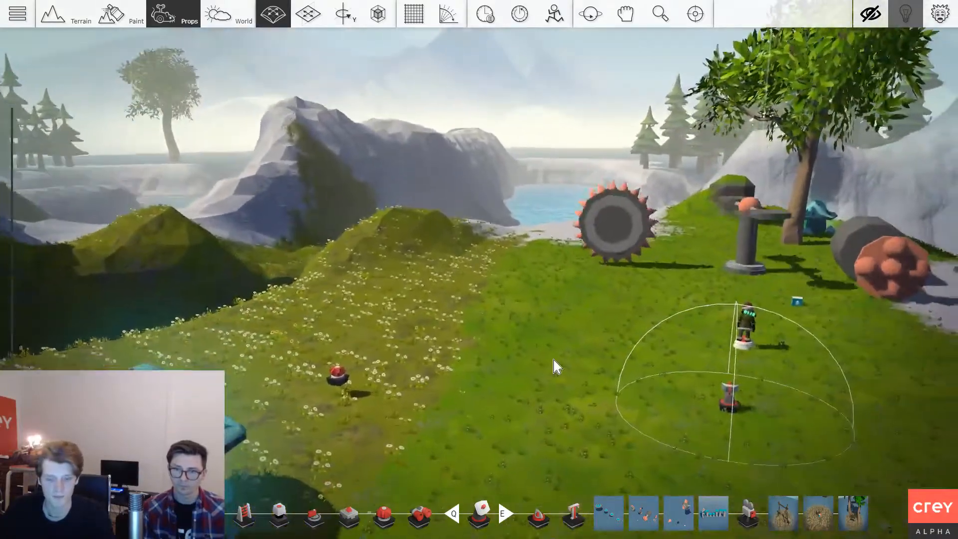
pyautogui.scroll(-1, 553, 361)
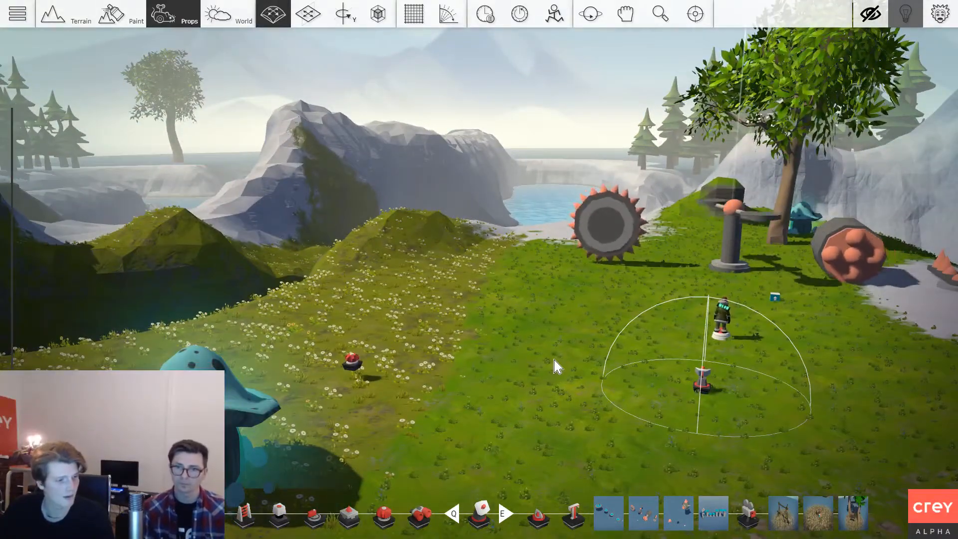
pyautogui.scroll(-3, 557, 367)
pyautogui.scroll(2, 558, 369)
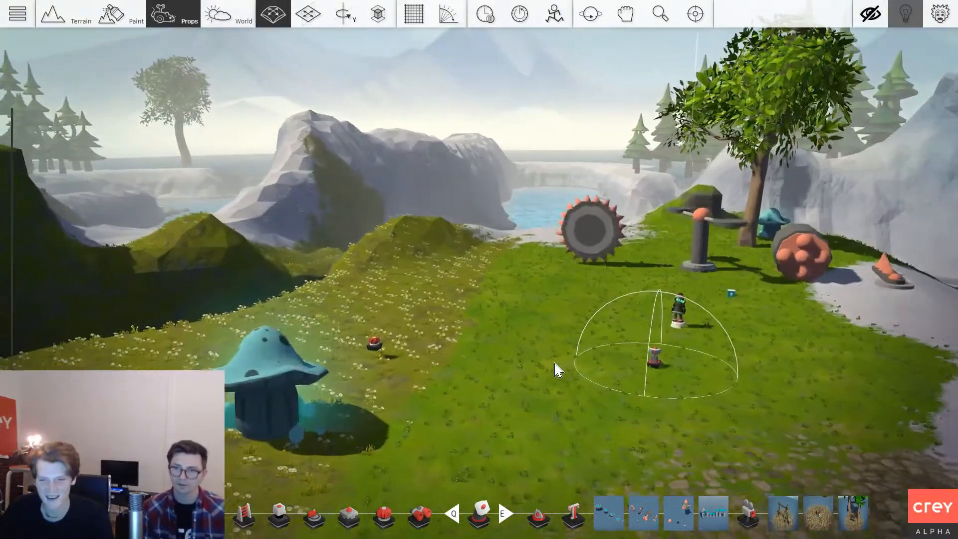
# Paint the ground inside the sensor's range with the black material, using a smaller brush.
pyautogui.press('2')
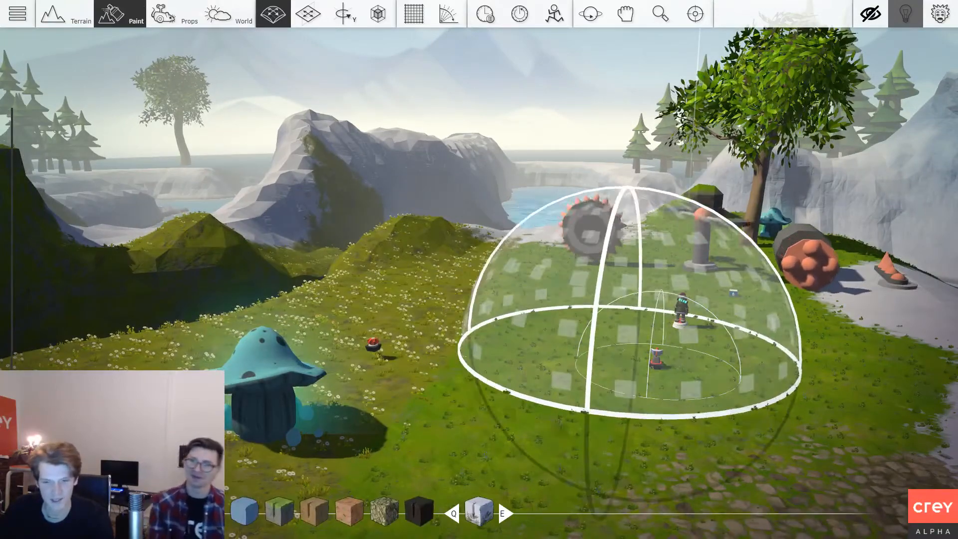
pyautogui.keyDown('ctrl'); pyautogui.scroll(-5, 622, 350); pyautogui.keyUp('ctrl')
pyautogui.scroll(1, 658, 370)
pyautogui.press('q')
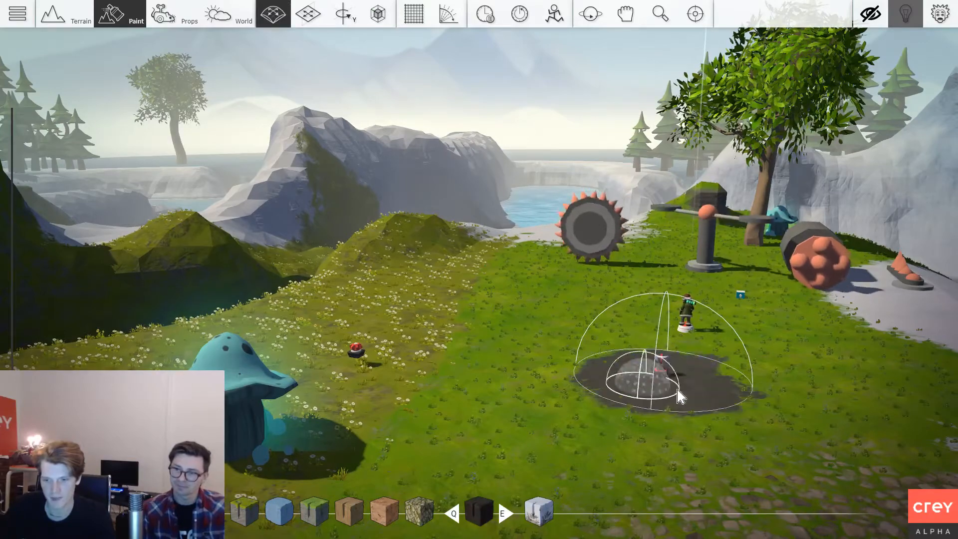
pyautogui.scroll(1, 574, 363)
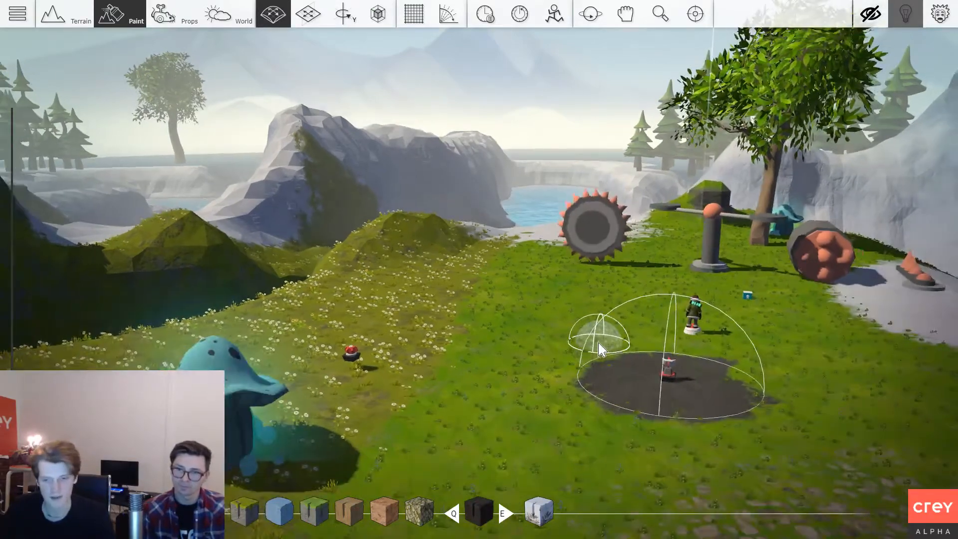
pyautogui.scroll(1, 343, 363)
pyautogui.moveTo(343, 363); pyautogui.dragTo(405, 374, button='right')
pyautogui.scroll(-1, 354, 357)
pyautogui.scroll(2, 344, 370)
pyautogui.scroll(-2, 431, 378)
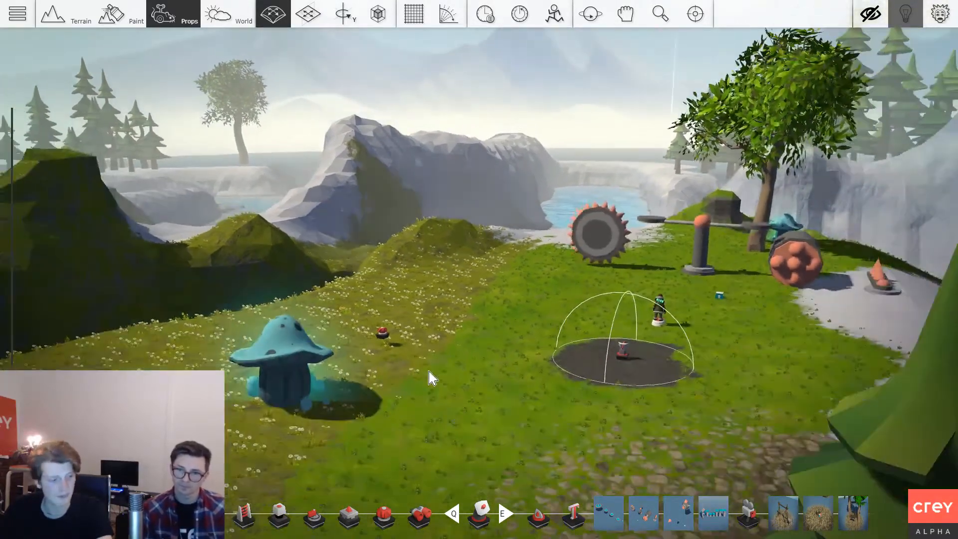
pyautogui.scroll(2, 431, 377)
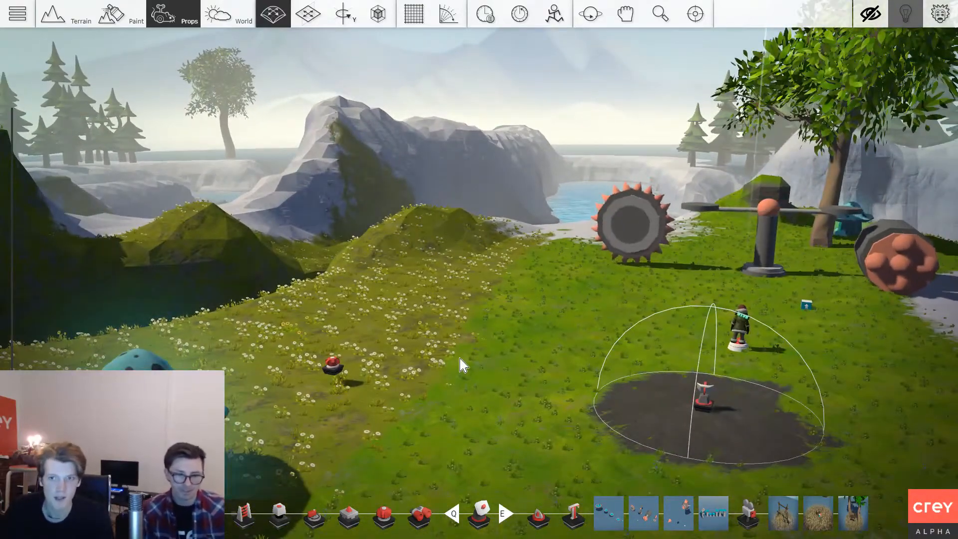
# Play-test the world by running the character around and onto the dark sensor patch to check the rotating mushroom, and return to editing.
pyautogui.click(553, 15)
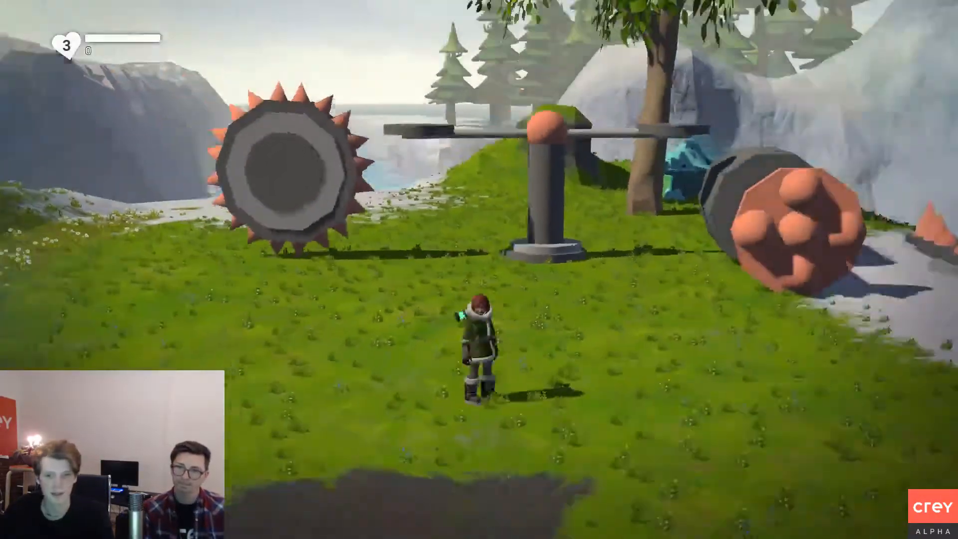
pyautogui.press('w')
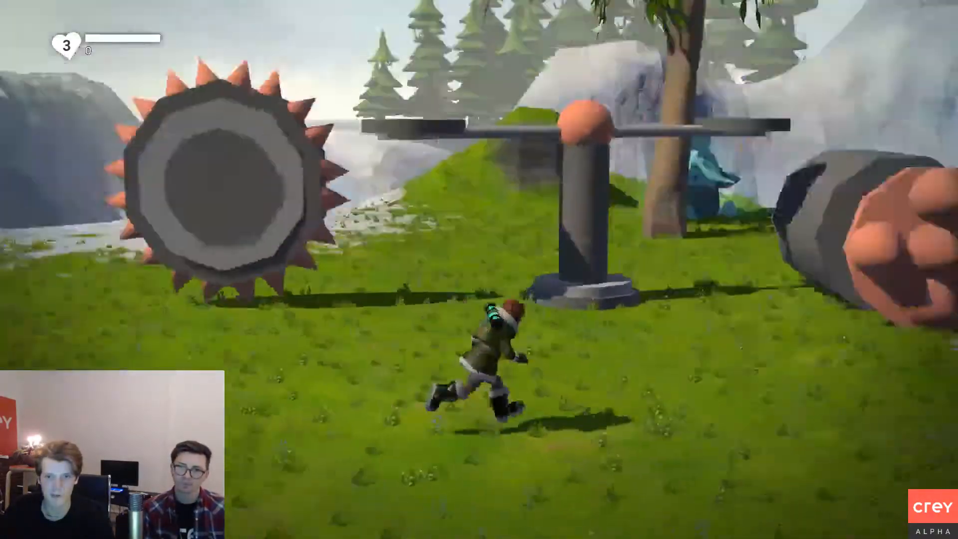
pyautogui.press('w')
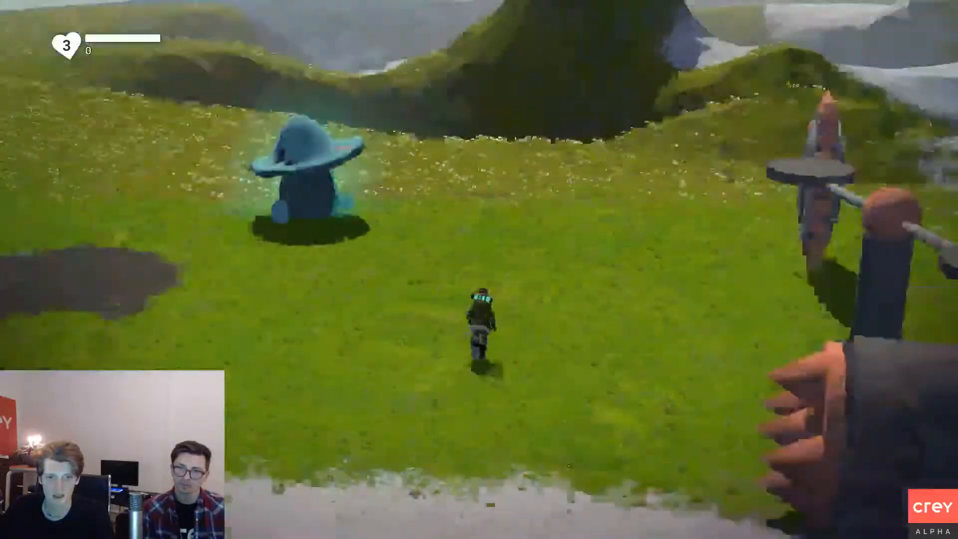
pyautogui.press('w')
pyautogui.press('a')
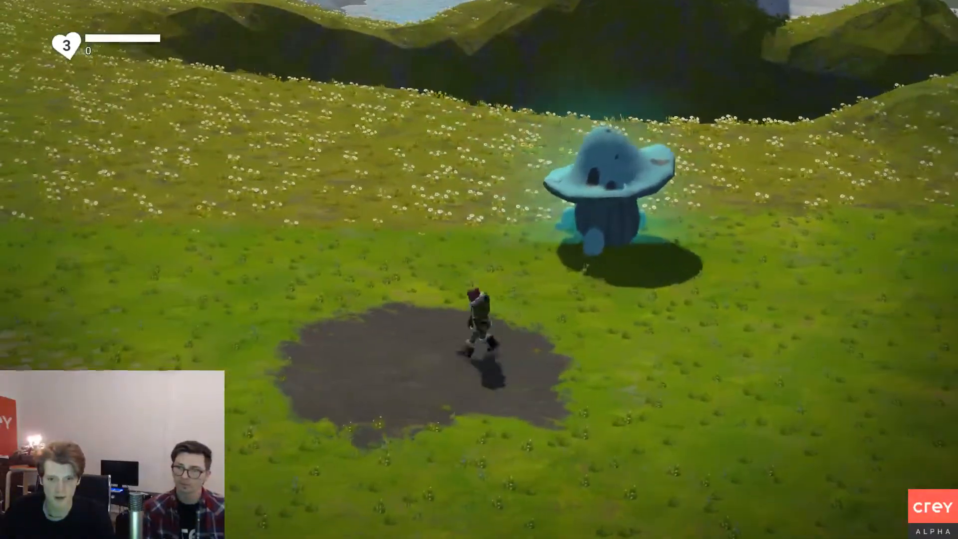
pyautogui.press('a')
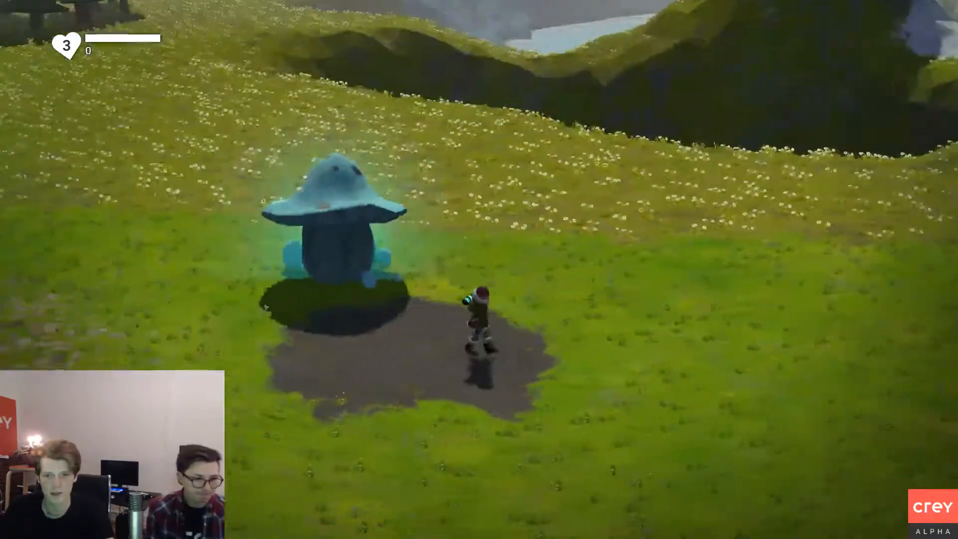
pyautogui.press('d')
pyautogui.press('Escape')
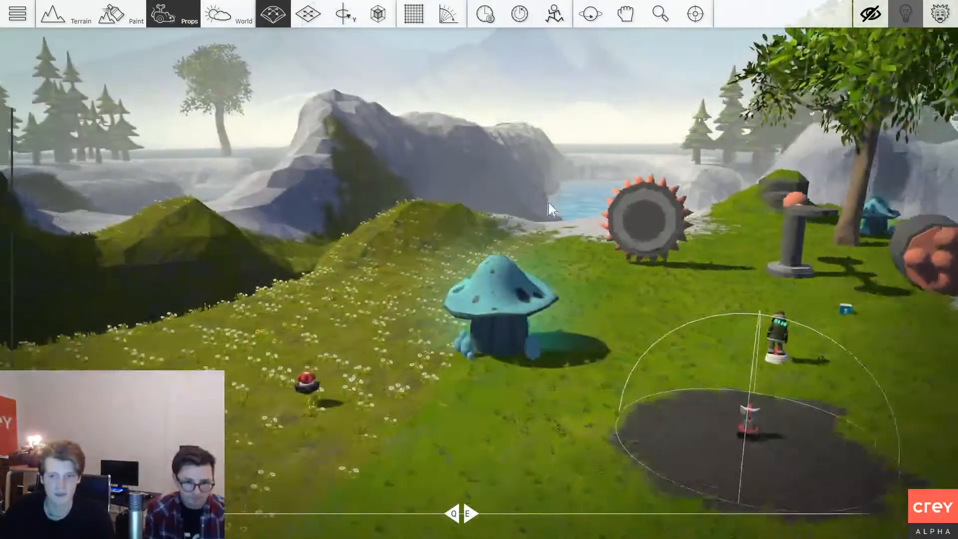
# Add a Damage gadget from Crey's Gameplay collection and set it down beside the blue mushroom.
pyautogui.press('Tab')
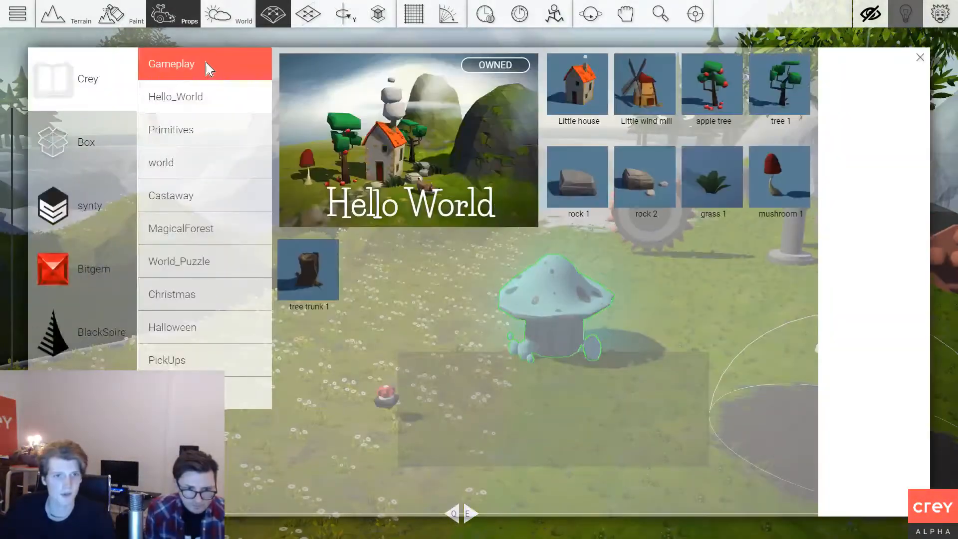
pyautogui.click(209, 68)
pyautogui.scroll(-2, 501, 165)
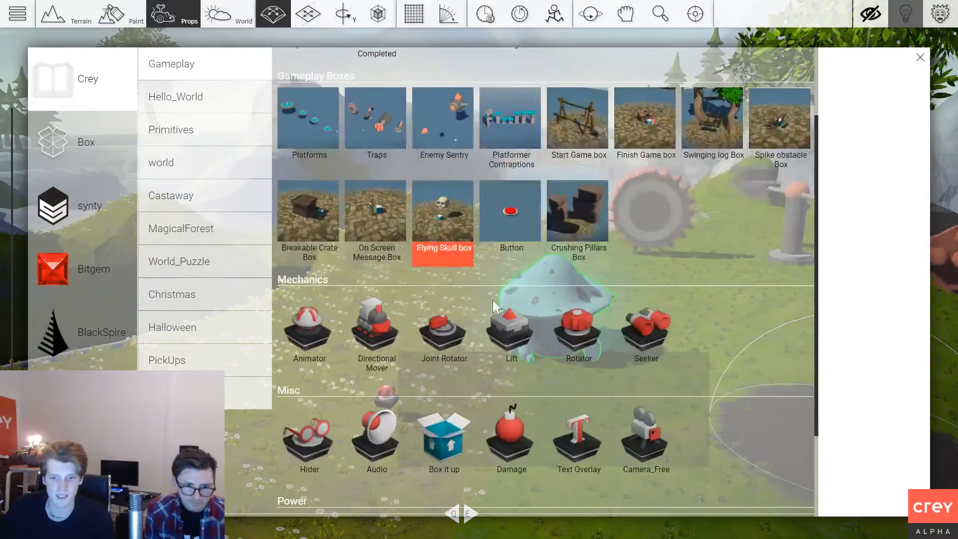
pyautogui.click(511, 447)
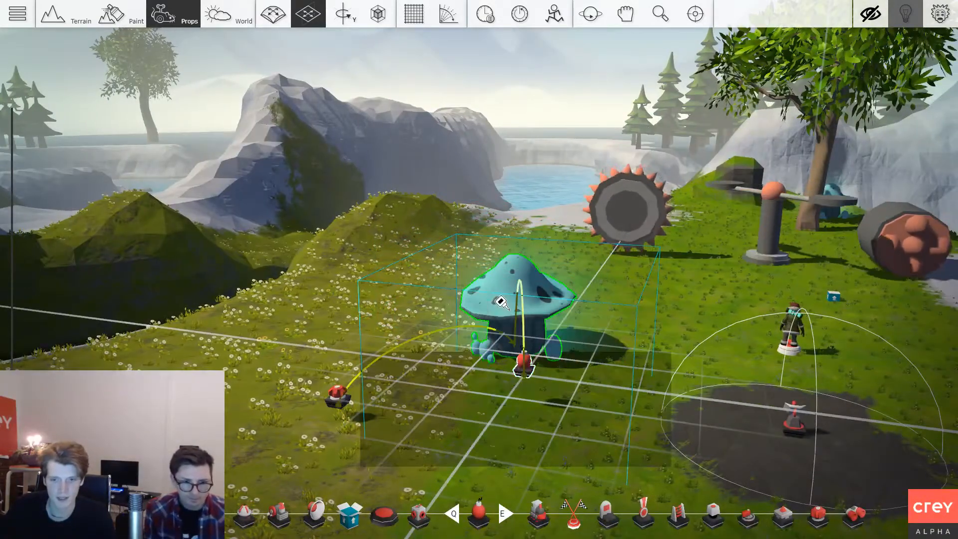
pyautogui.press('w')
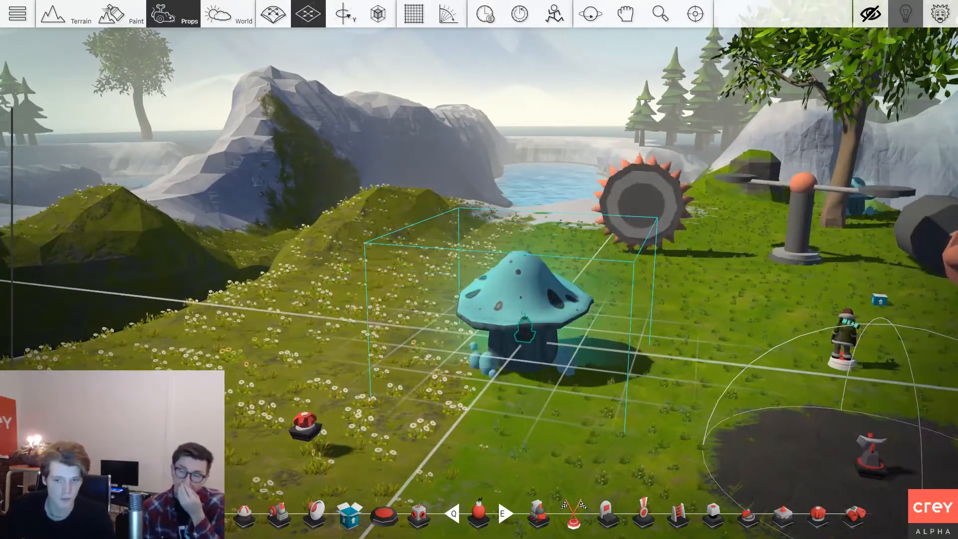
pyautogui.click(559, 379)
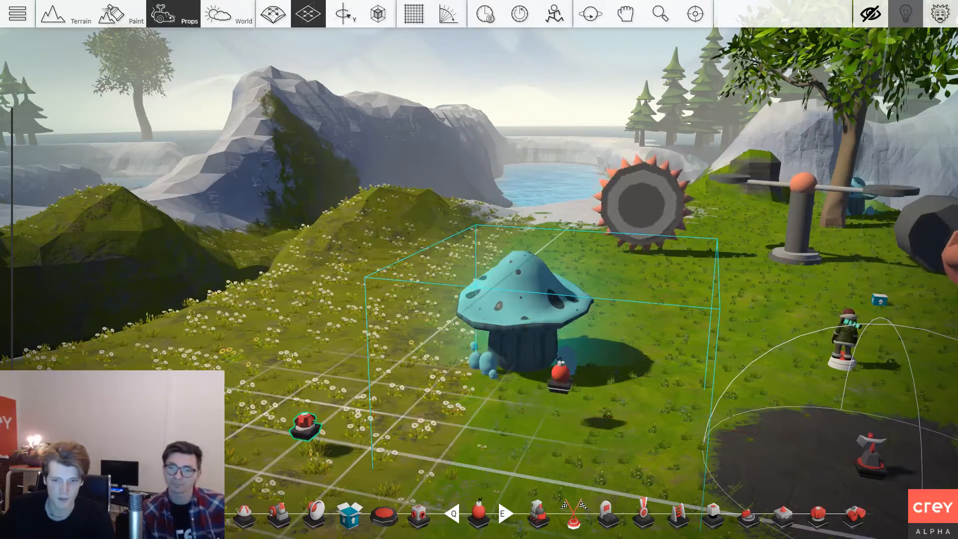
# Shift the Rotator with its mushroom slightly across the meadow and move the Damage gadget up against the mushroom's stem.
pyautogui.moveTo(306, 426); pyautogui.dragTo(345, 418)
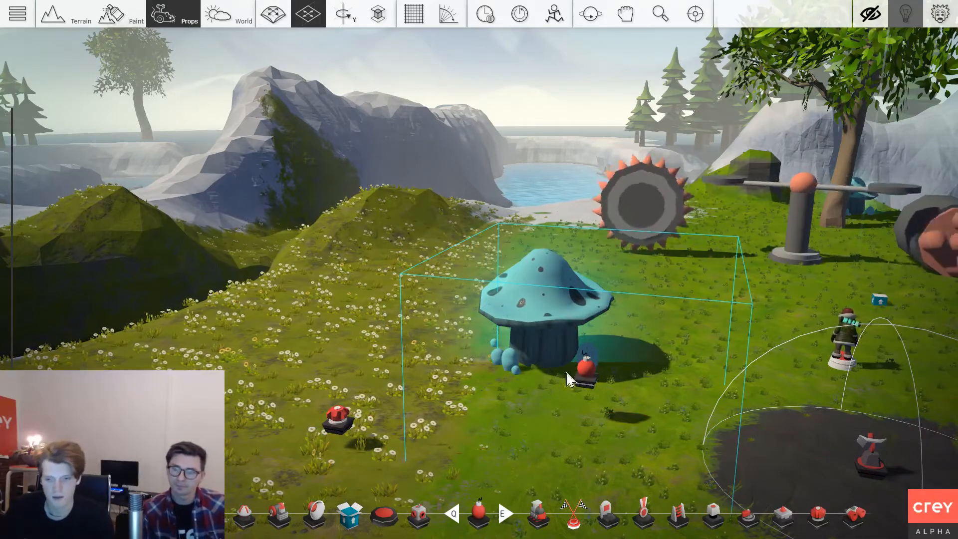
pyautogui.scroll(3, 570, 380)
pyautogui.moveTo(623, 404); pyautogui.dragTo(575, 378)
pyautogui.press('4')
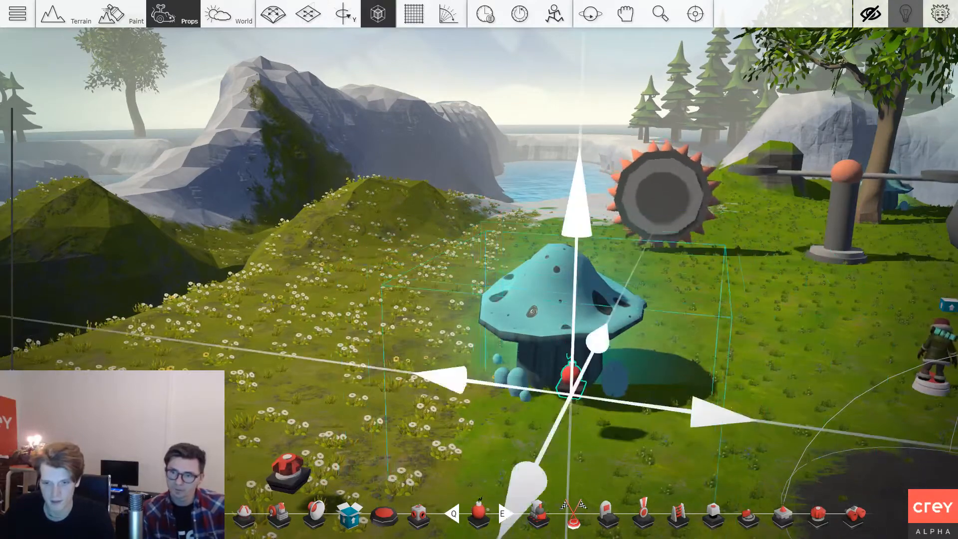
pyautogui.press('2')
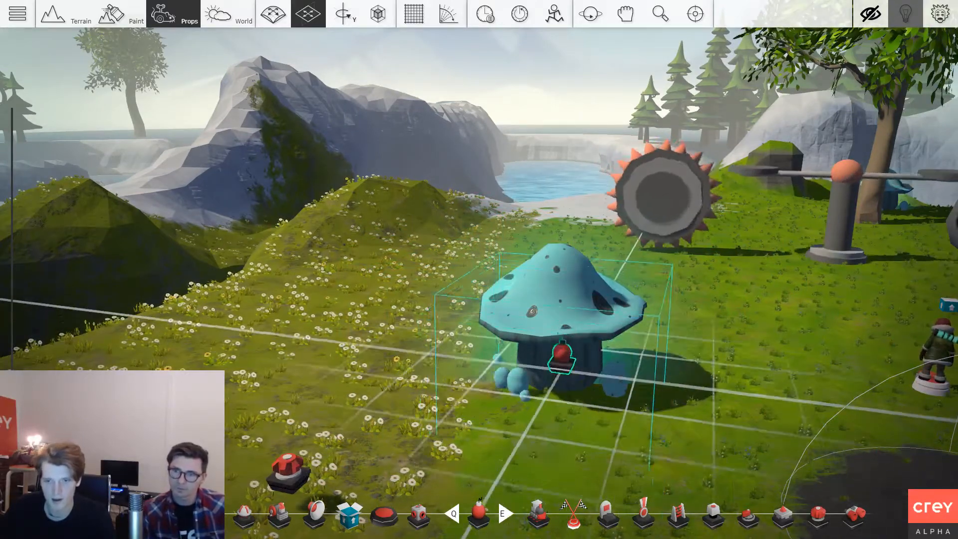
# Check the Damage gadget's settings, then centre the gadget inside the mushroom so its damage box surrounds the cap.
pyautogui.doubleClick(568, 391)
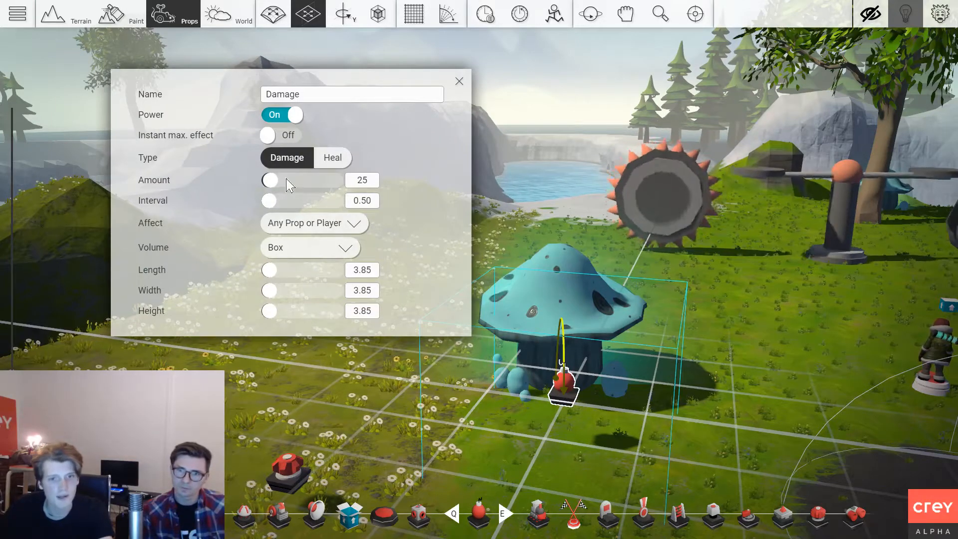
pyautogui.click(460, 78)
pyautogui.scroll(-3, 549, 371)
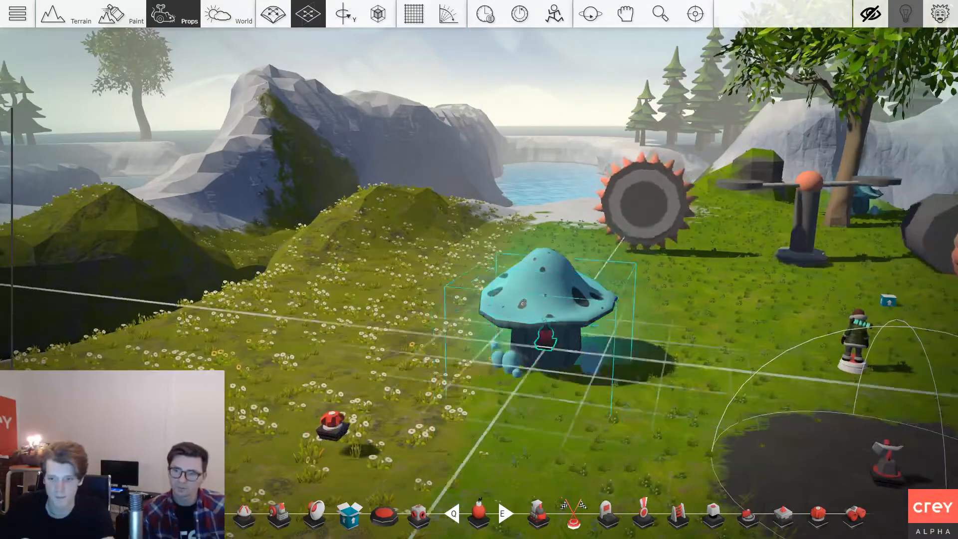
pyautogui.moveTo(543, 321); pyautogui.dragTo(551, 429, button='middle')
pyautogui.moveTo(552, 316); pyautogui.dragTo(565, 292)
pyautogui.press('4')
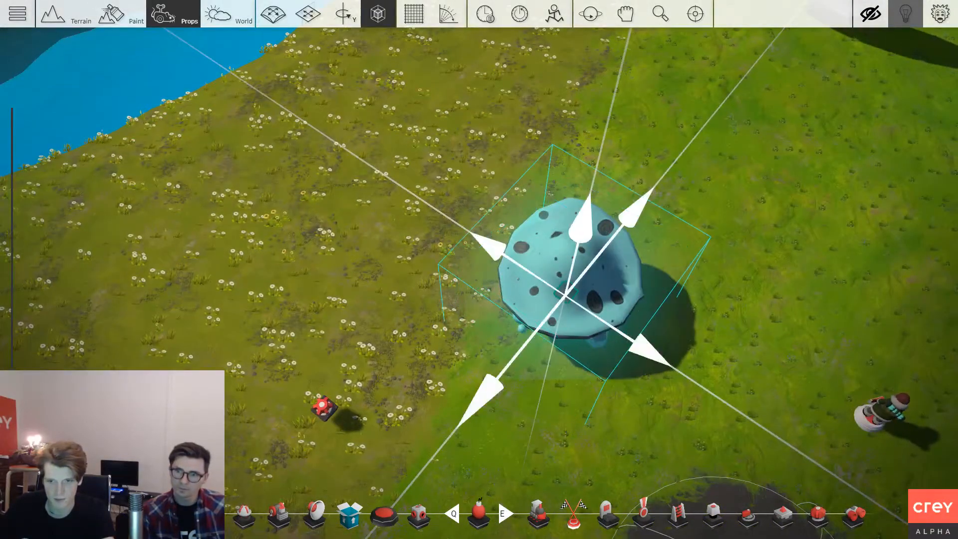
# Play-test the damage area by running the character over the dark sensor patch and around the mushroom, and return to editing.
pyautogui.scroll(-3, 373, 286)
pyautogui.moveTo(372, 286); pyautogui.dragTo(382, 249, button='middle')
pyautogui.press('p')
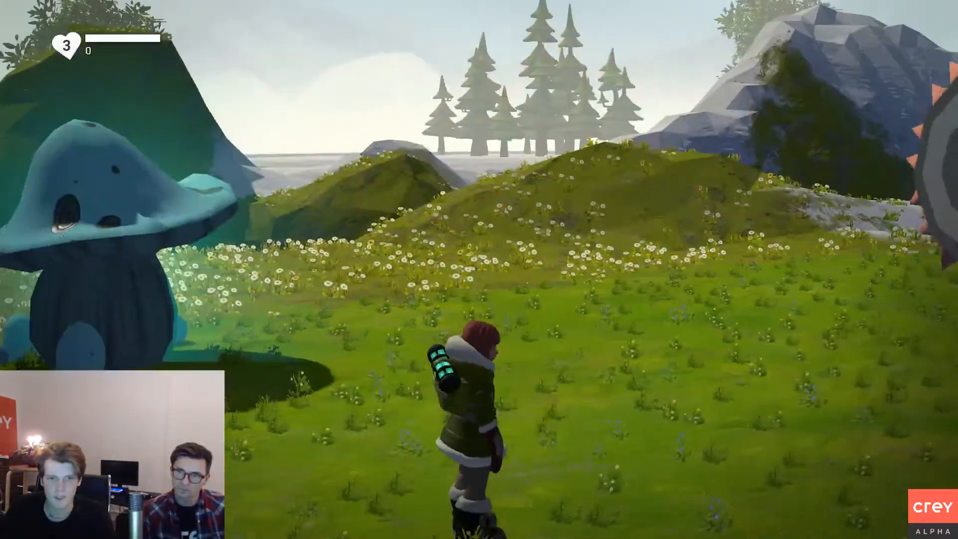
pyautogui.press('w')
pyautogui.press('space')
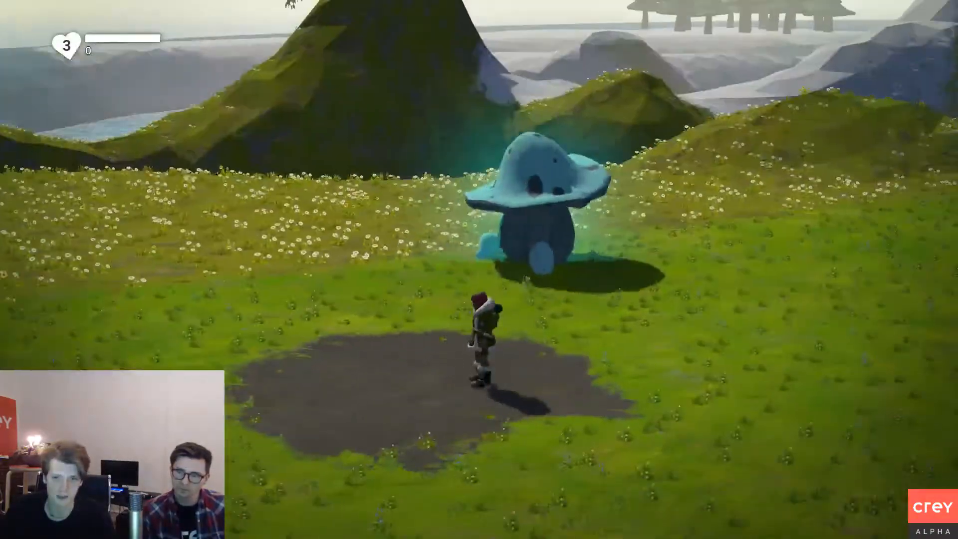
pyautogui.press('a')
pyautogui.press('w')
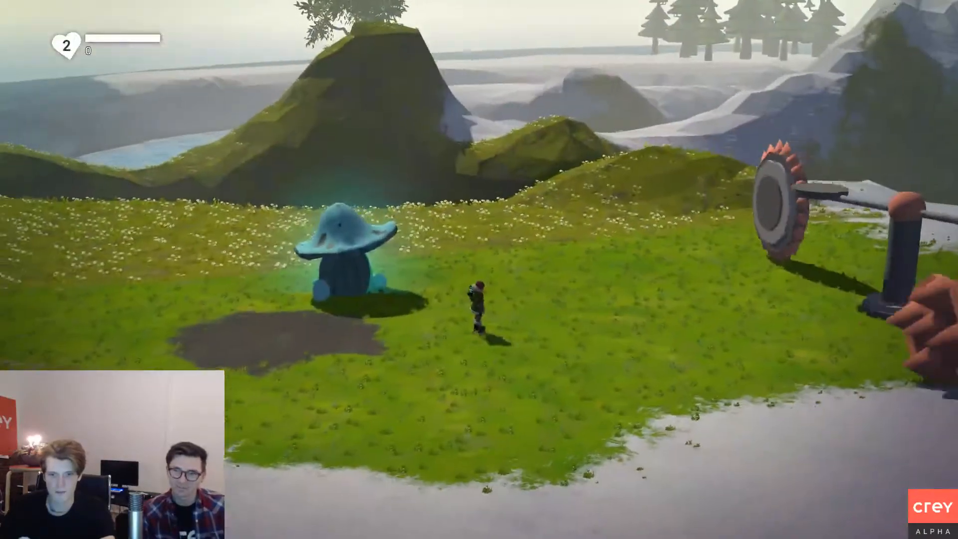
pyautogui.press('Escape')
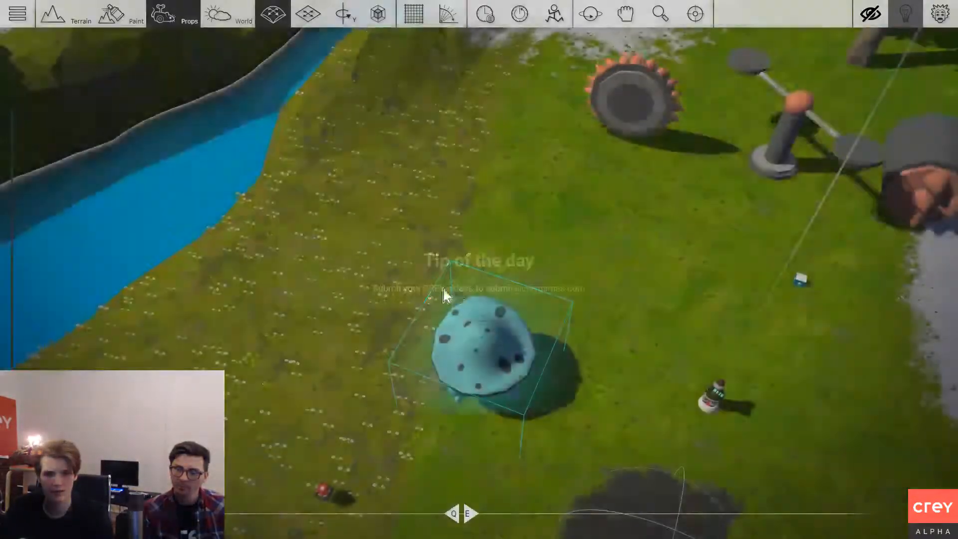
# Add a Seeker from the Gameplay collection on the open grass between the flowery meadow and the pine trees.
pyautogui.scroll(-3, 463, 296)
pyautogui.scroll(-3, 467, 303)
pyautogui.moveTo(467, 302); pyautogui.dragTo(441, 331, button='right')
pyautogui.scroll(4, 441, 330)
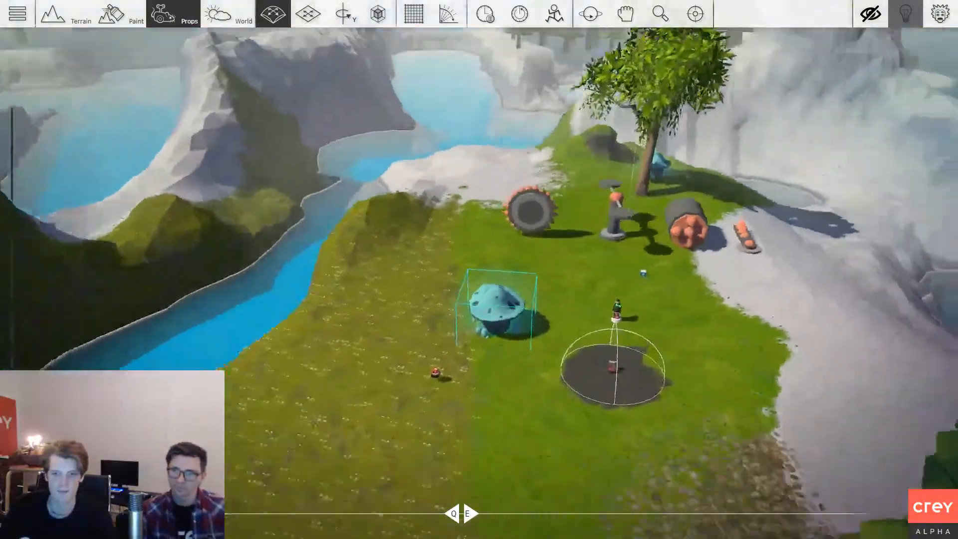
pyautogui.moveTo(516, 299); pyautogui.dragTo(434, 301, button='right')
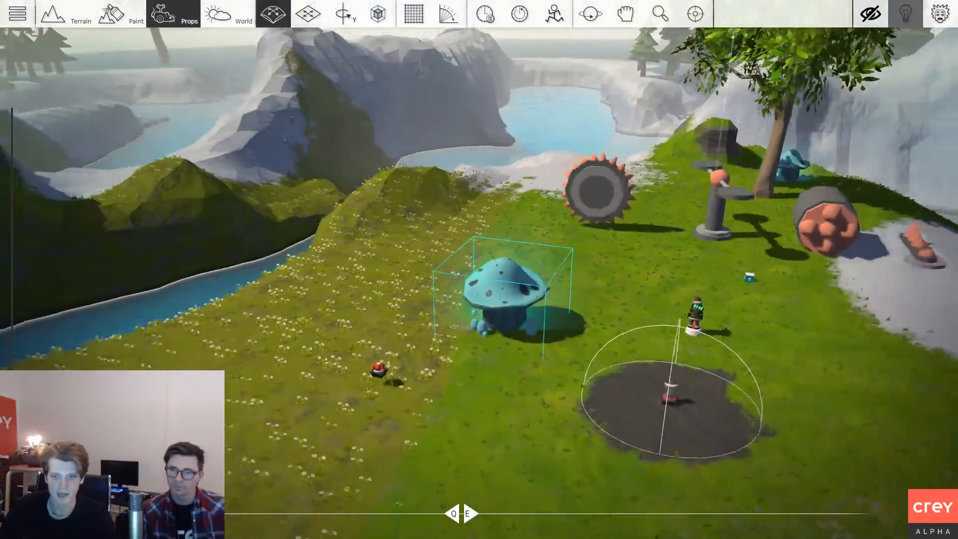
pyautogui.scroll(-5, 368, 302)
pyautogui.moveTo(368, 301); pyautogui.dragTo(417, 345, button='right')
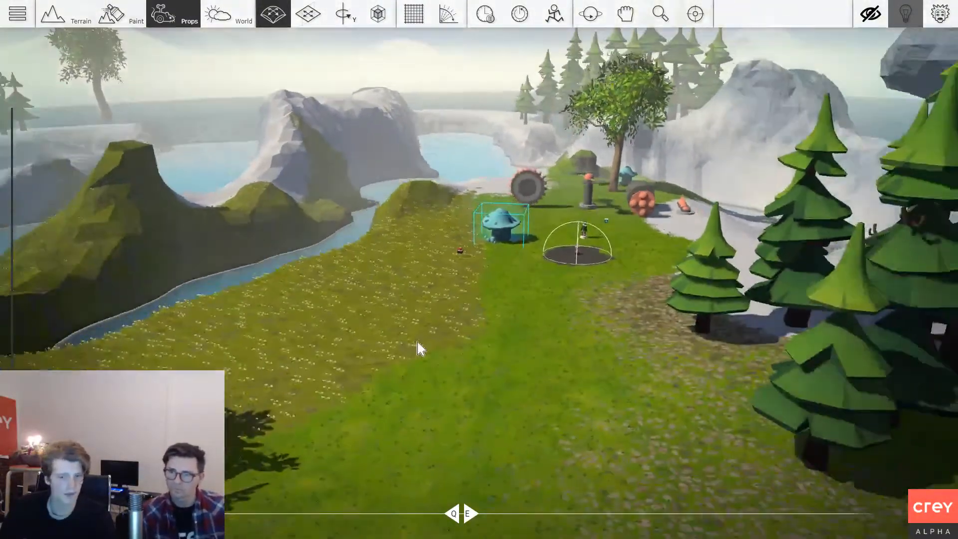
pyautogui.press('Tab')
pyautogui.click(213, 77)
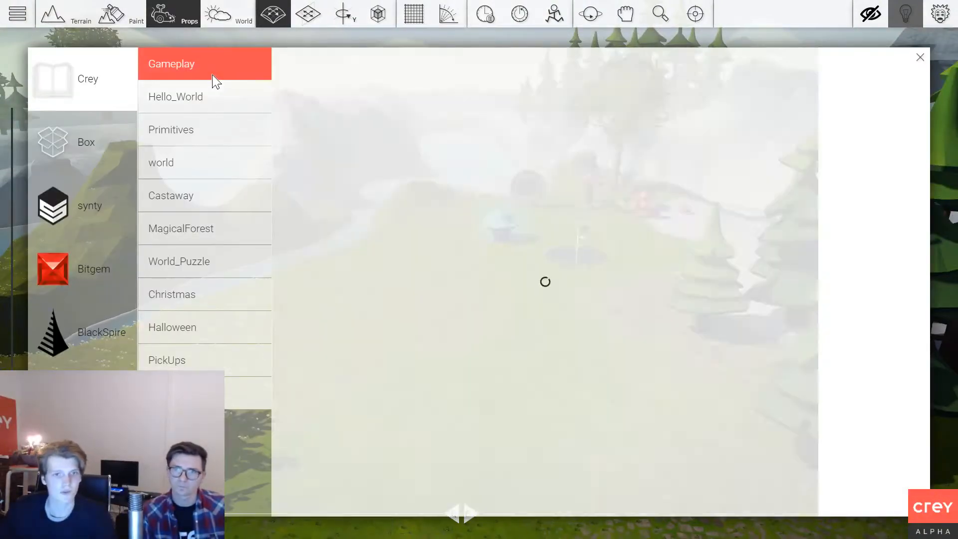
pyautogui.scroll(-5, 623, 263)
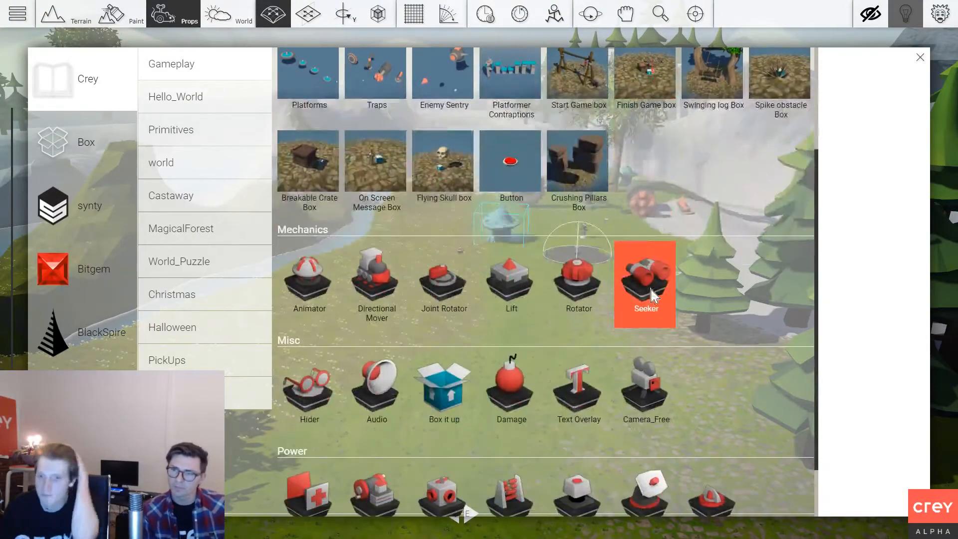
pyautogui.click(644, 288)
pyautogui.press('w')
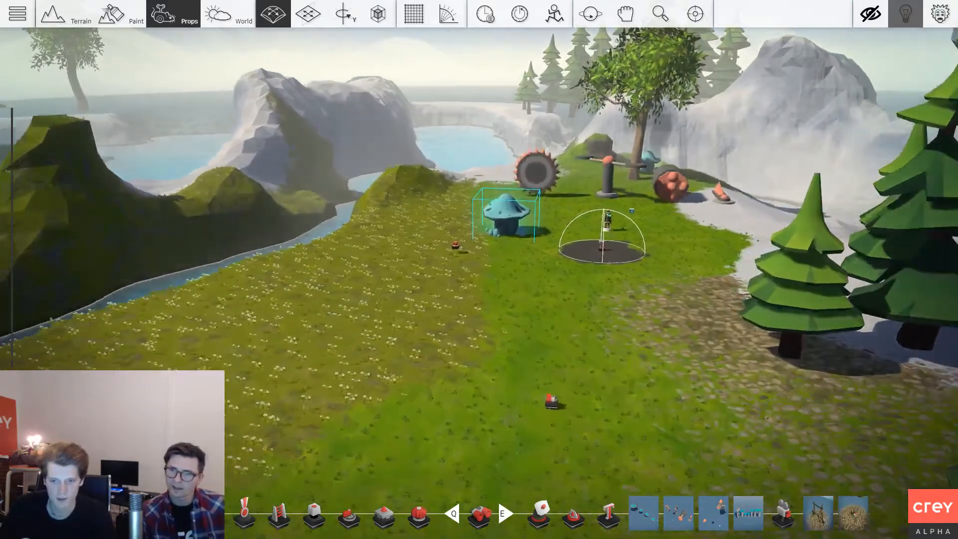
# Add a Skull prop from the Castaway collection, enlarge it and set it on the grass next to the Seeker.
pyautogui.moveTo(436, 401); pyautogui.dragTo(429, 407, button='right')
pyautogui.press('w')
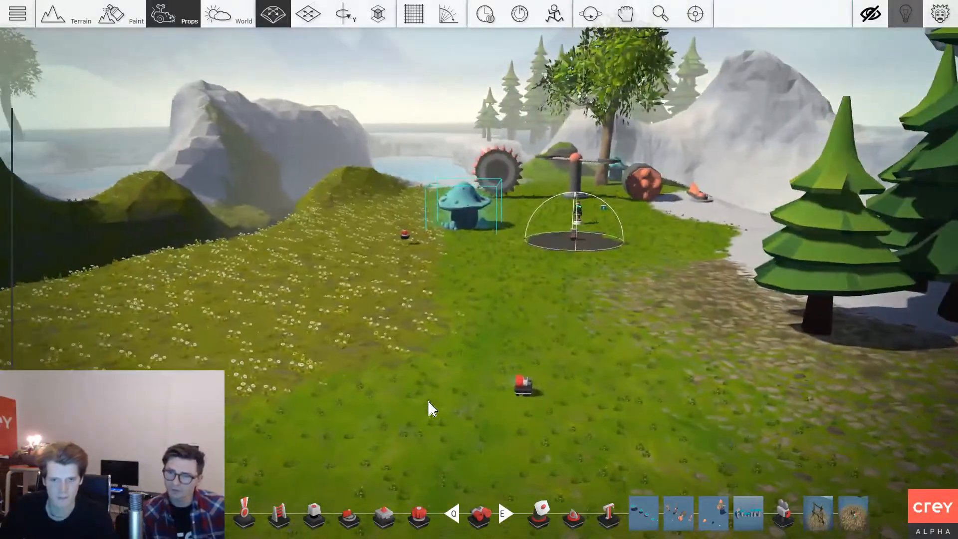
pyautogui.press('Tab')
pyautogui.click(208, 202)
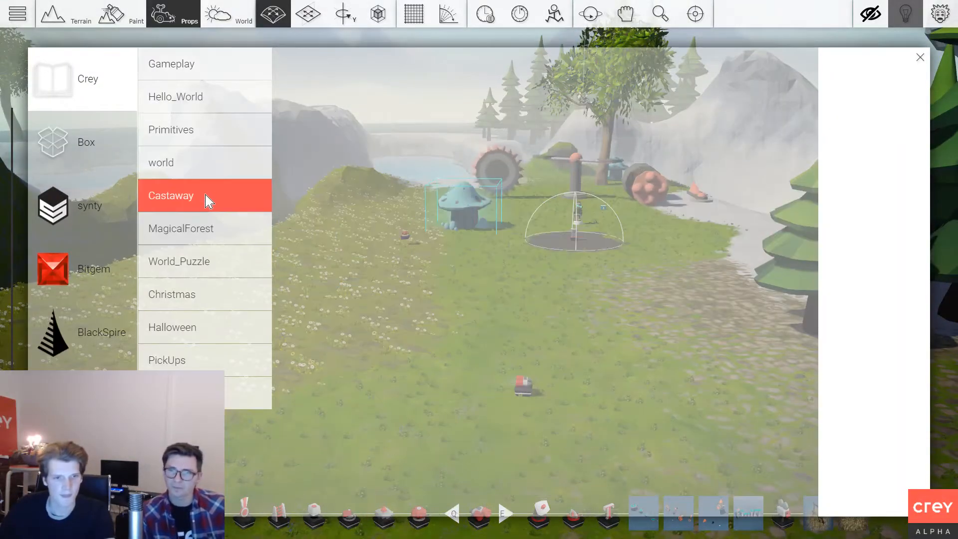
pyautogui.scroll(-5, 733, 239)
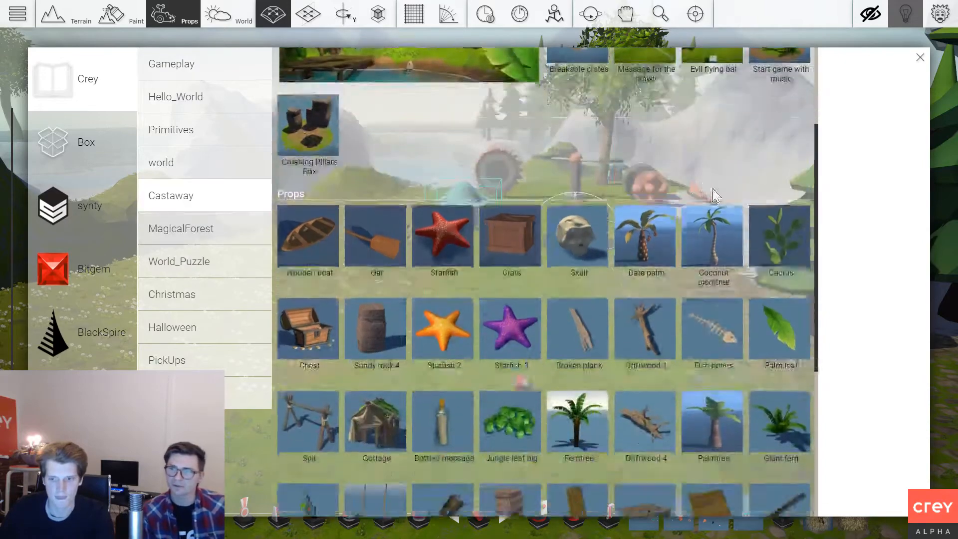
pyautogui.scroll(3, 457, 267)
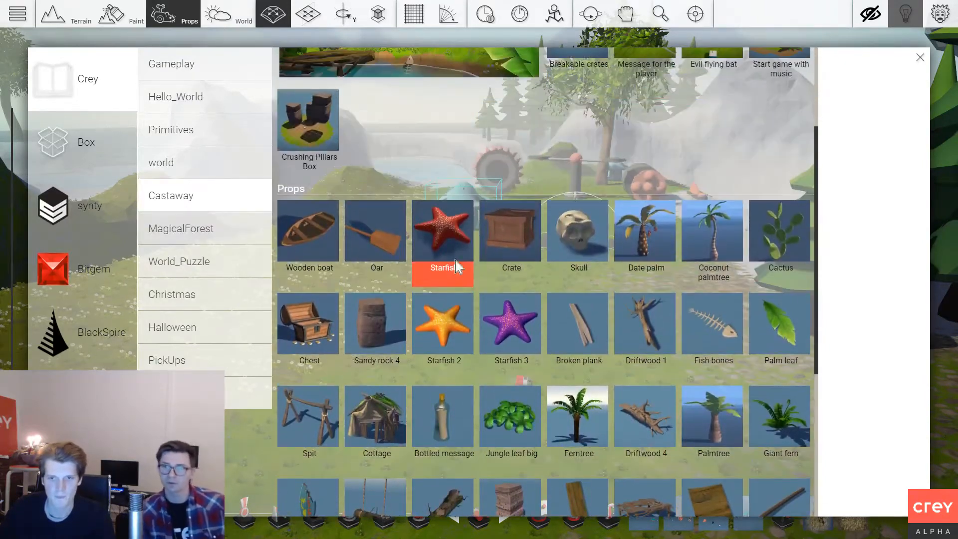
pyautogui.click(579, 242)
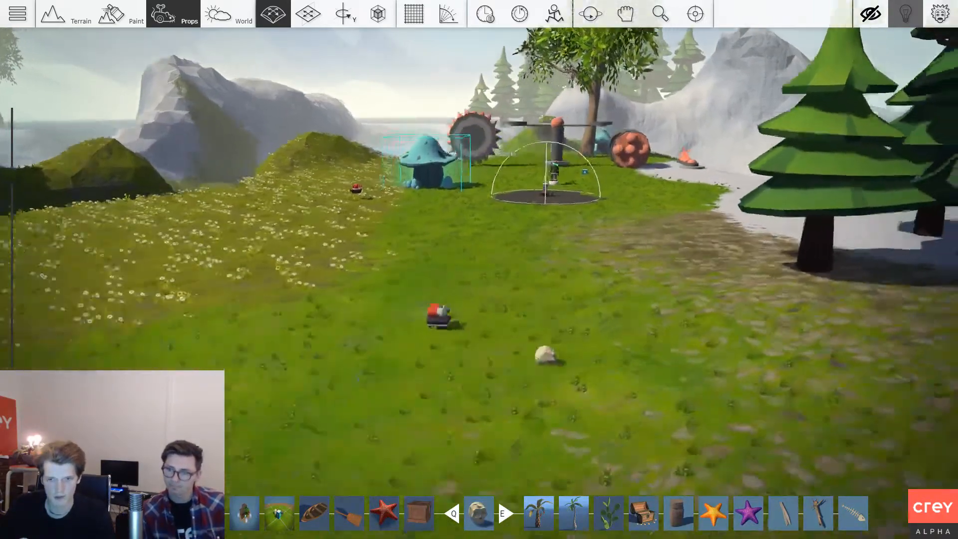
pyautogui.press('w')
pyautogui.click(432, 370)
pyautogui.press('ctrl')
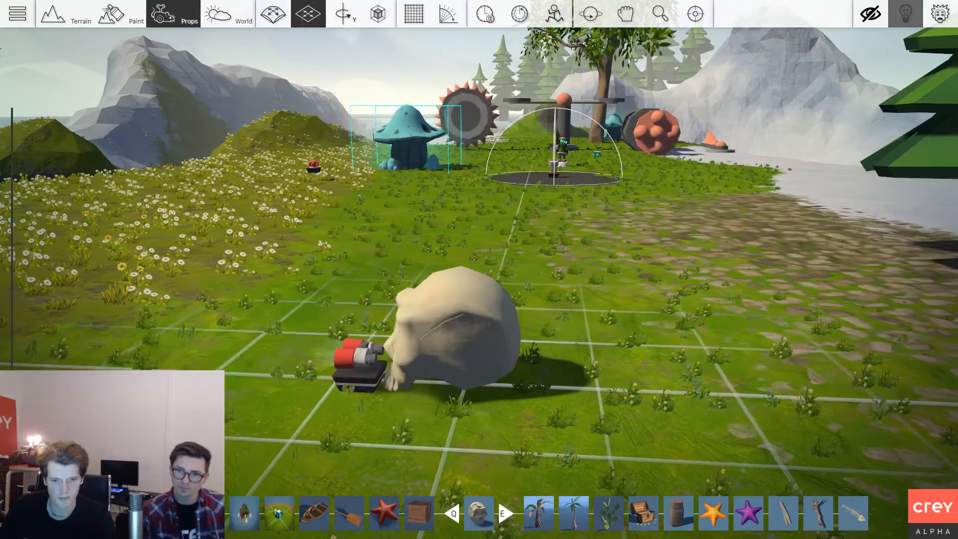
pyautogui.press('ctrl')
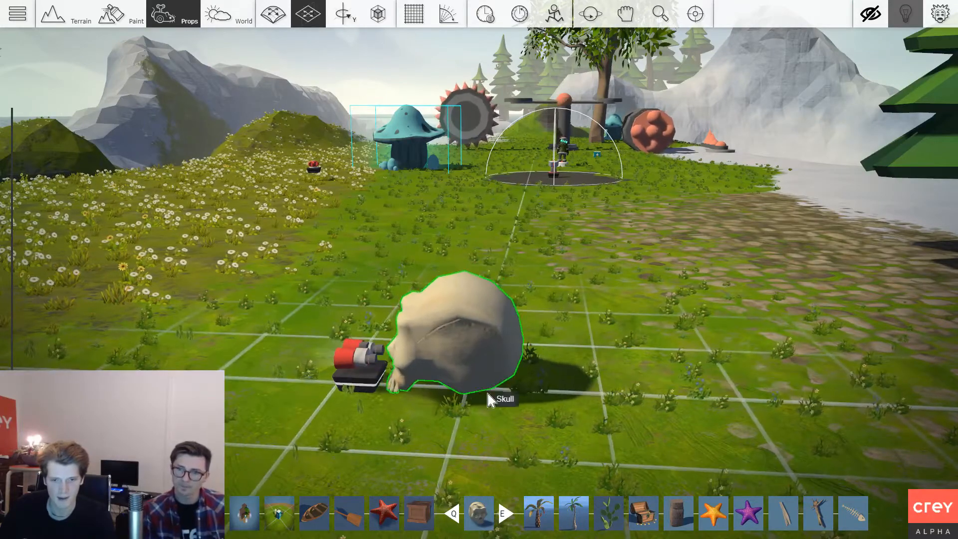
# Connect the skull to the Seeker beside it.
pyautogui.press('s')
pyautogui.press('a')
pyautogui.press('w')
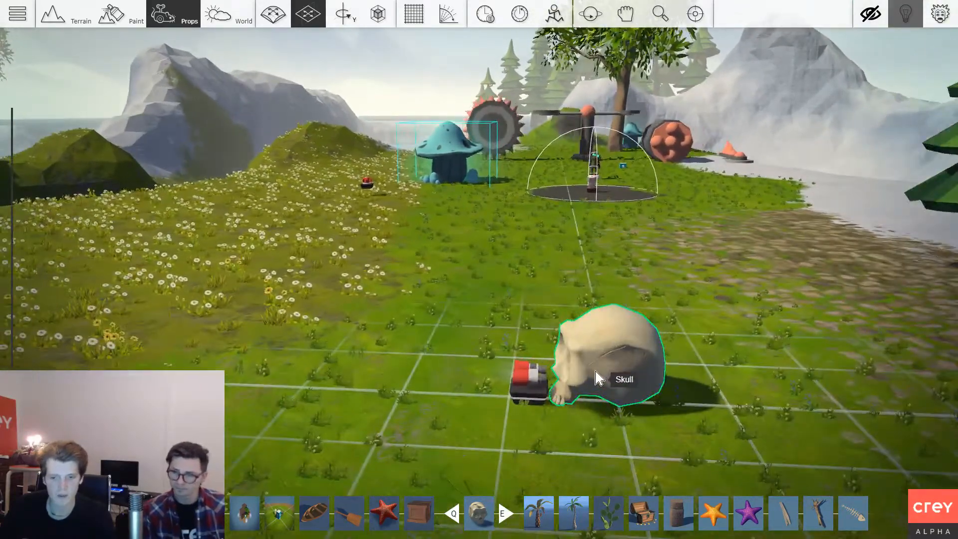
pyautogui.rightClick(597, 372)
pyautogui.click(546, 329)
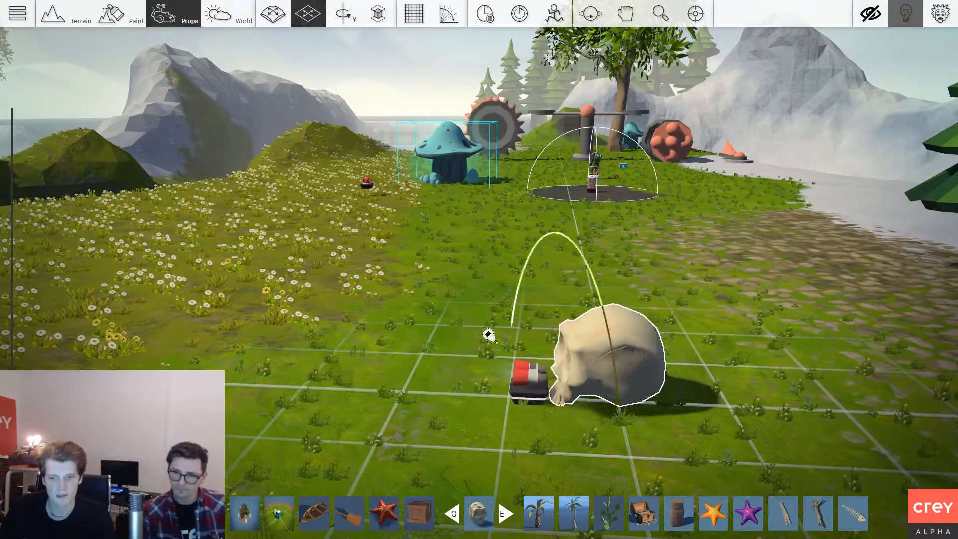
pyautogui.click(514, 371)
# Open the Seeker's settings to review its target, speed, turning and movement axis options.
pyautogui.press('s')
pyautogui.moveTo(505, 346)
pyautogui.mouseDown()
pyautogui.moveTo(487, 346)
pyautogui.moveTo(514, 352)
pyautogui.mouseUp()
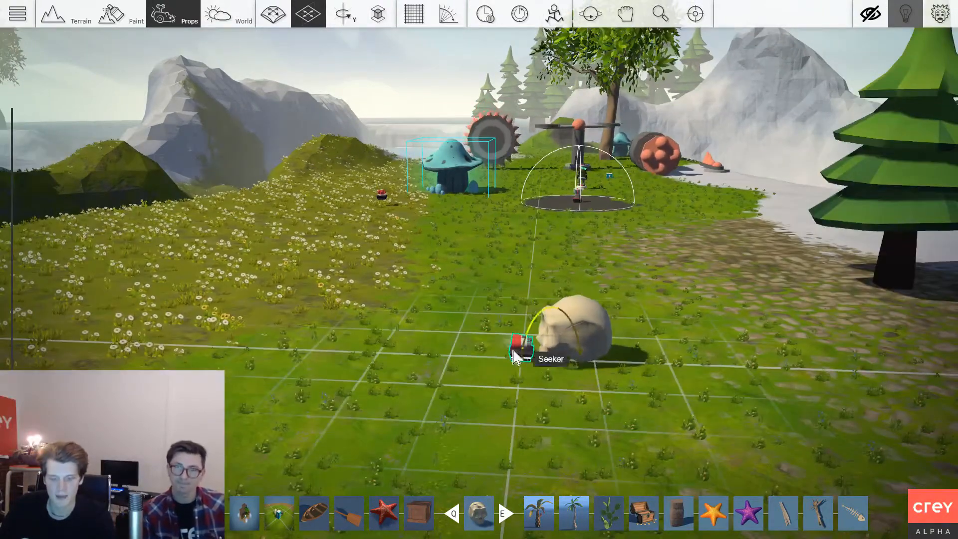
pyautogui.moveTo(514, 352); pyautogui.dragTo(619, 350, button='right')
pyautogui.press('s')
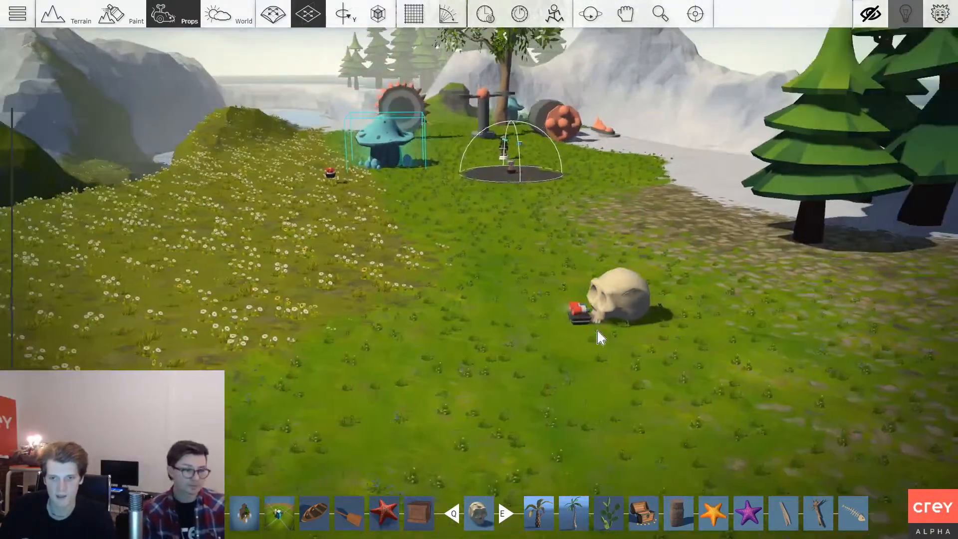
pyautogui.scroll(3, 597, 331)
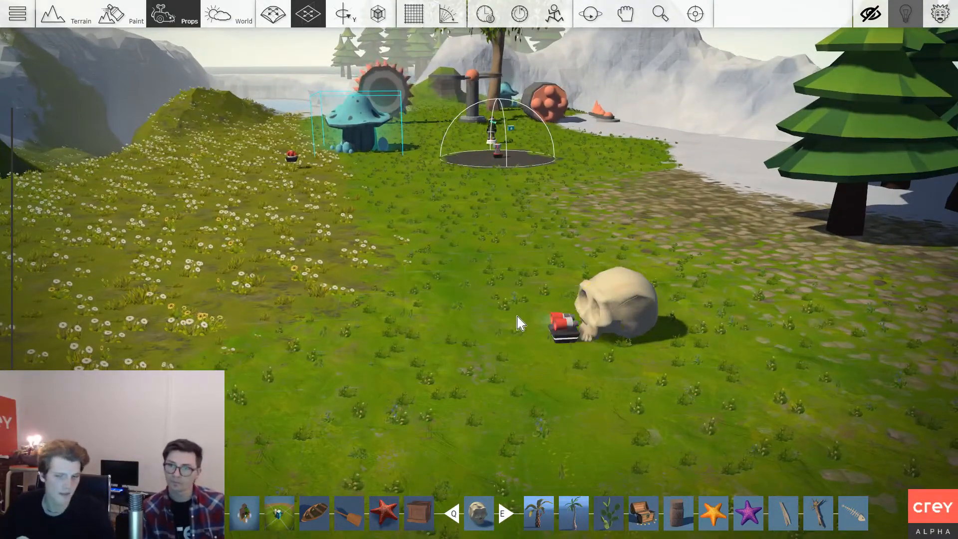
pyautogui.press('w')
pyautogui.press('d')
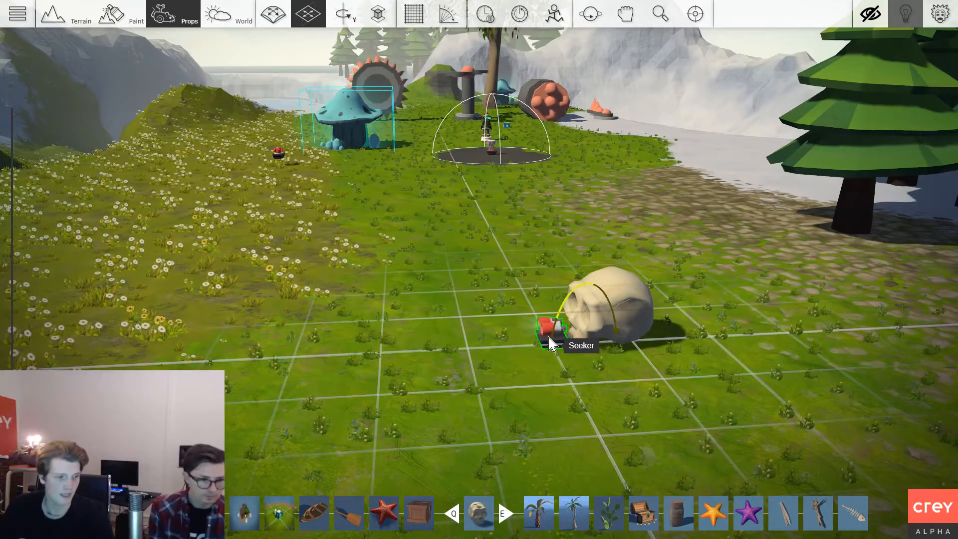
pyautogui.click(547, 339)
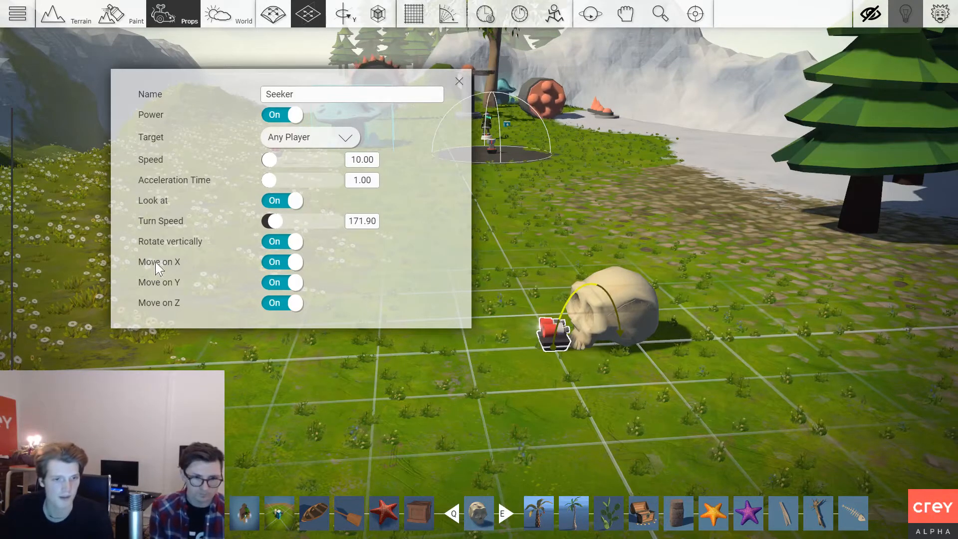
# Playtest the level by running the character around the grass and meadow to check how the skull follows the player.
pyautogui.click(458, 80)
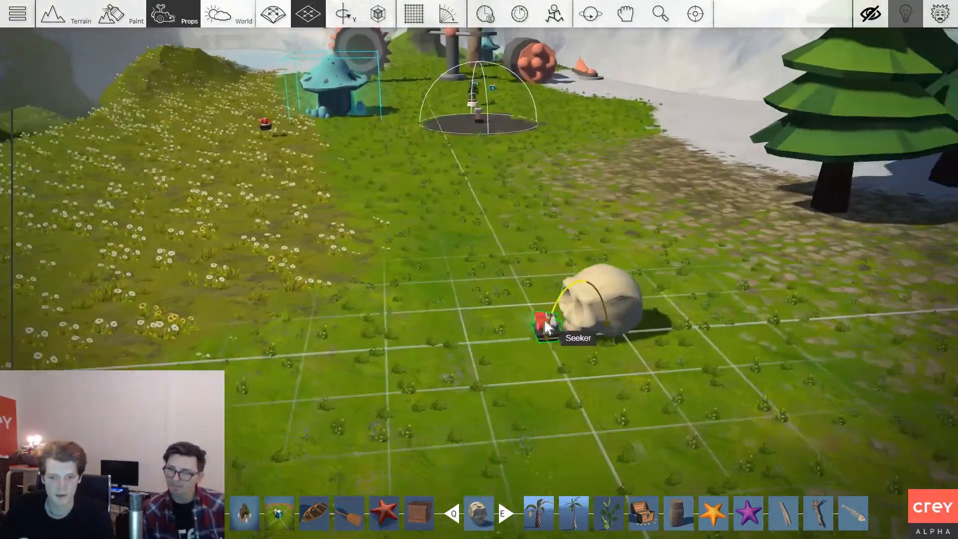
pyautogui.press('Tab')
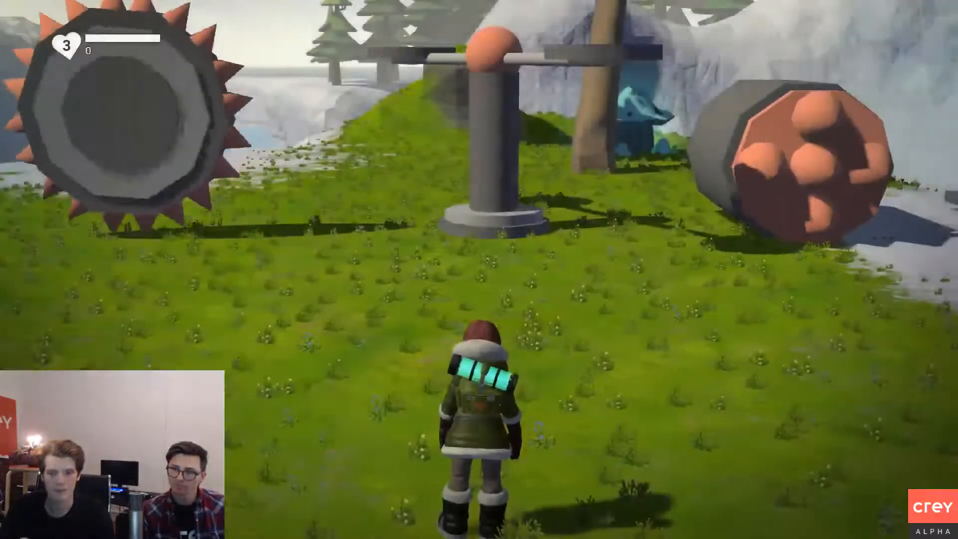
pyautogui.scroll(-5, 479, 270)
pyautogui.press('w')
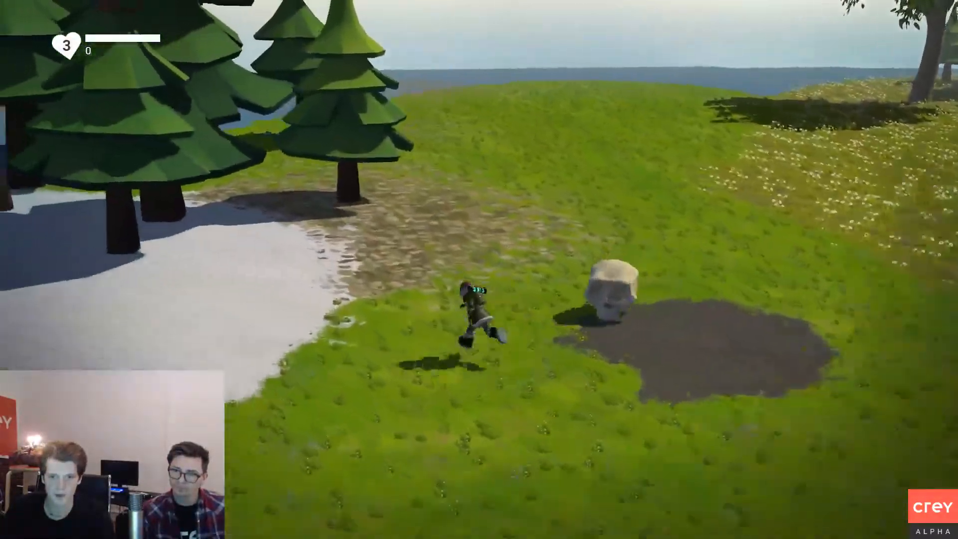
pyautogui.press('a')
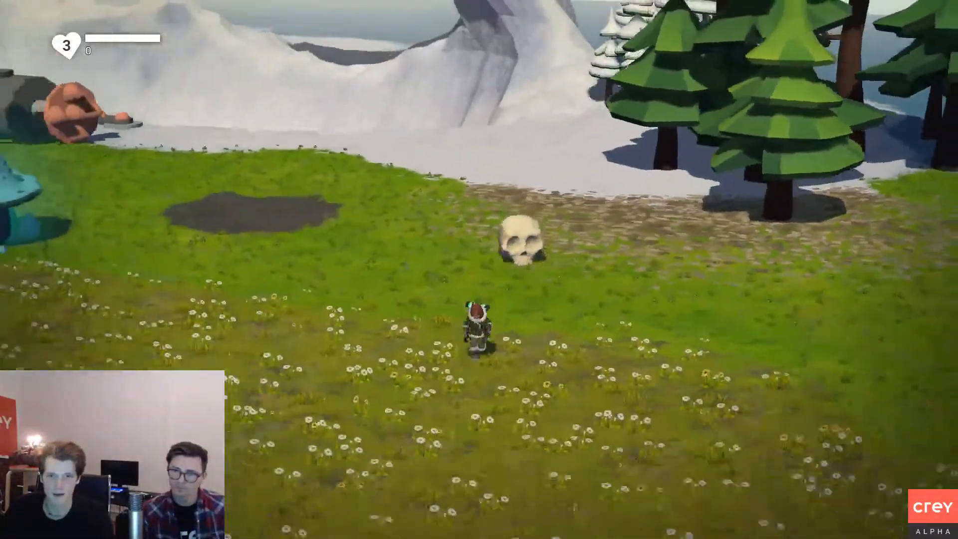
pyautogui.press('d')
pyautogui.press('w')
pyautogui.press('a')
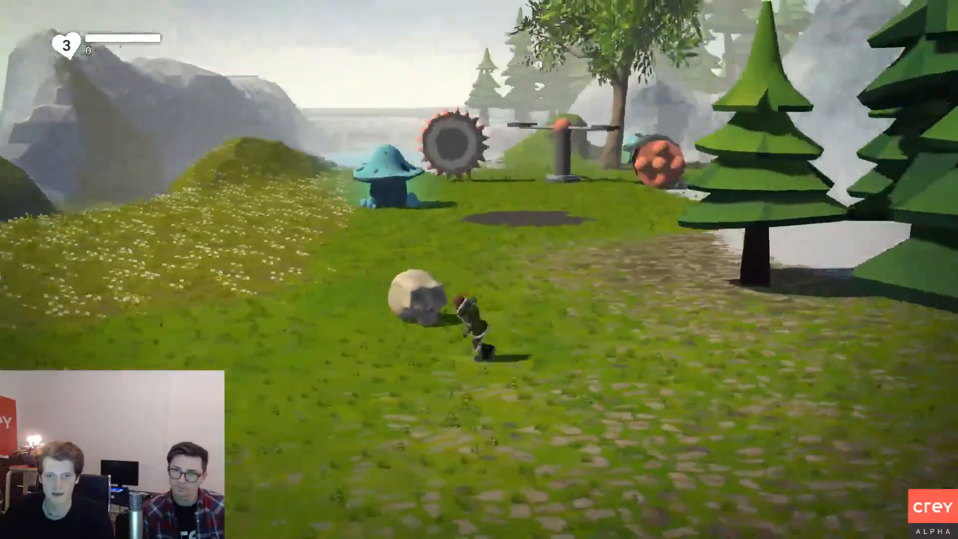
pyautogui.press('s')
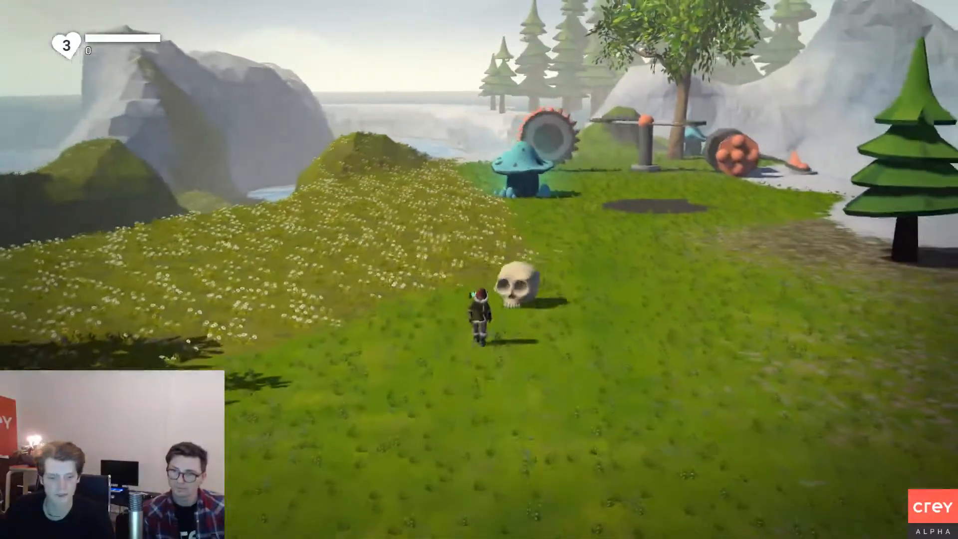
pyautogui.press('Escape')
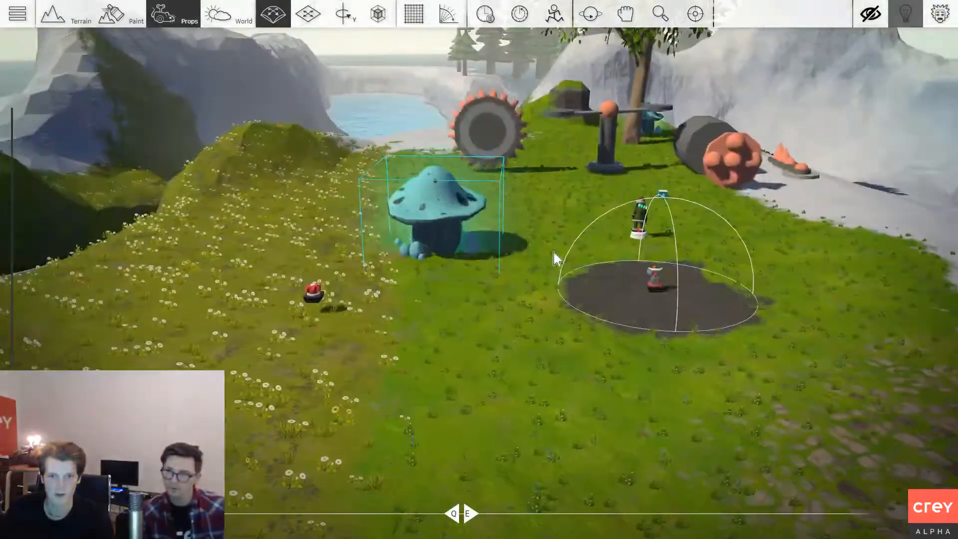
# Duplicate the glowing mushroom's Damage gadget and place the copy on the grass beside the skull.
pyautogui.scroll(-3, 559, 272)
pyautogui.press('s')
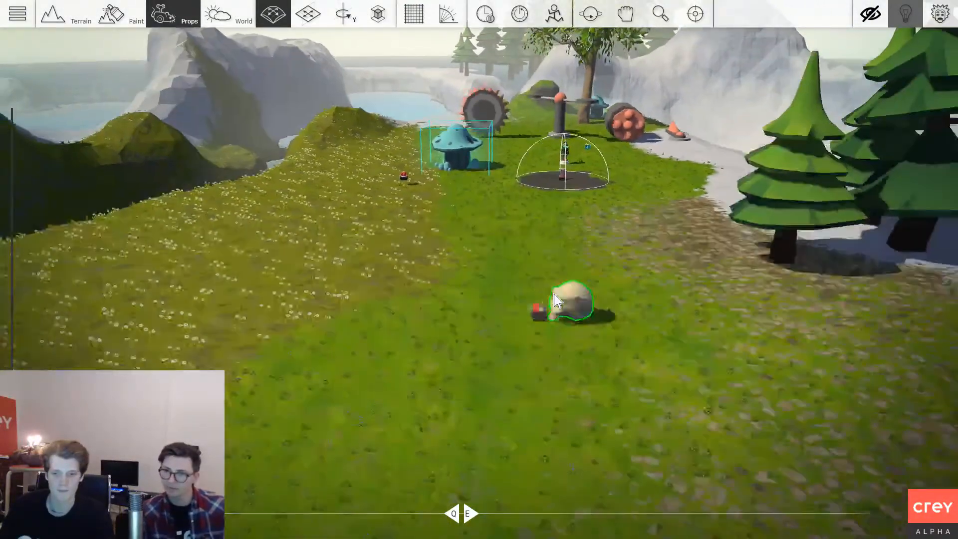
pyautogui.moveTo(548, 319)
pyautogui.mouseDown(button='middle')
pyautogui.moveTo(683, 319)
pyautogui.moveTo(547, 322)
pyautogui.mouseUp(button='middle')
pyautogui.scroll(3, 573, 269)
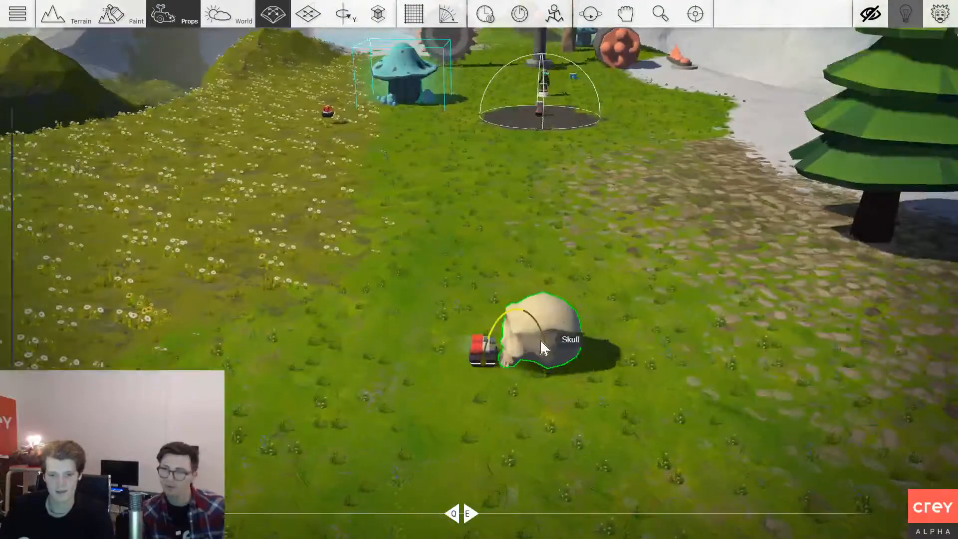
pyautogui.scroll(-5, 561, 279)
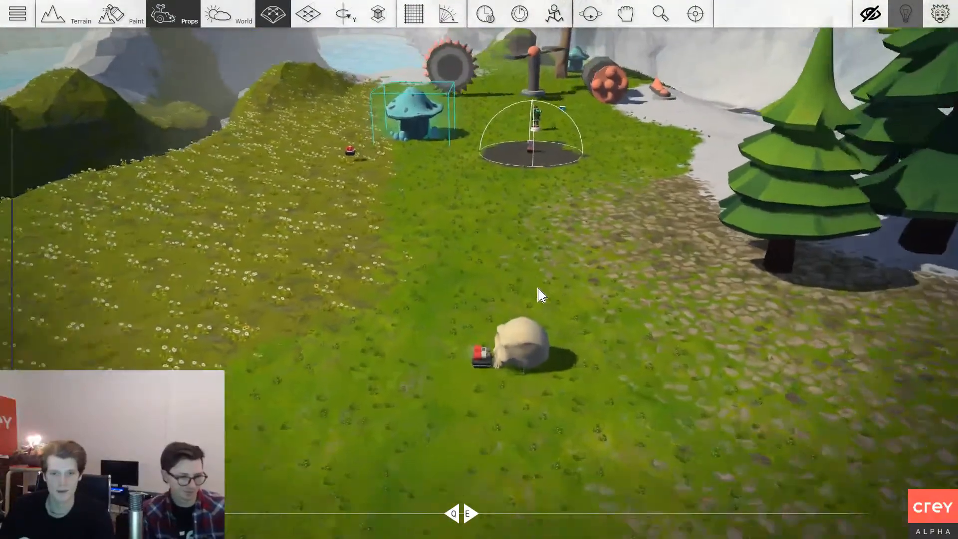
pyautogui.press('a')
pyautogui.press('w')
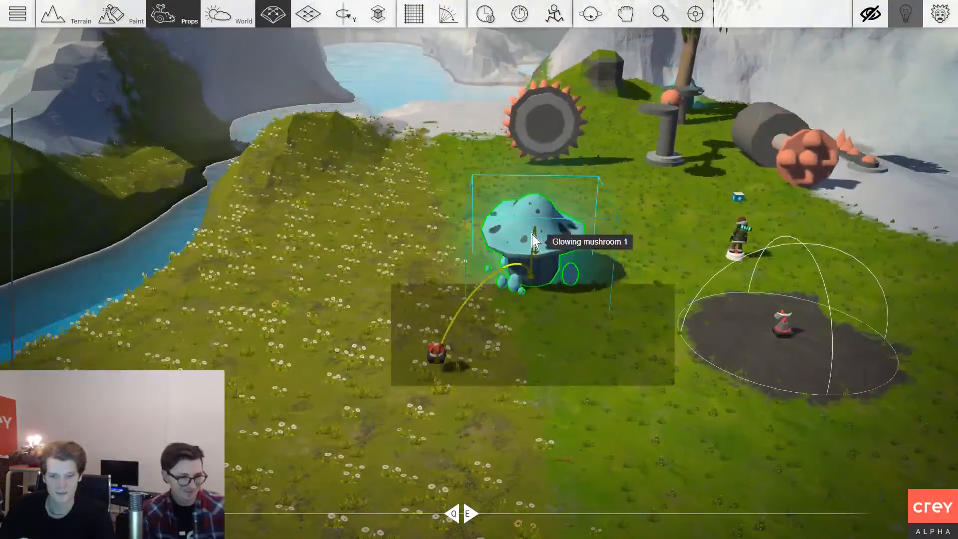
pyautogui.scroll(1, 532, 234)
pyautogui.press('w')
pyautogui.press('d')
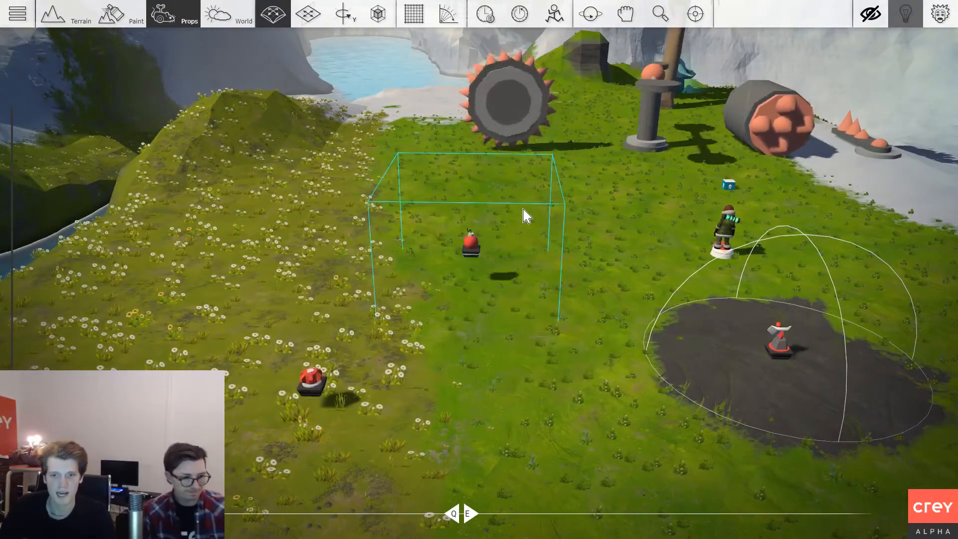
pyautogui.keyDown('shift'); pyautogui.moveTo(471, 245); pyautogui.dragTo(560, 367); pyautogui.keyUp('shift')
pyautogui.scroll(-5, 474, 244)
pyautogui.scroll(-4, 579, 335)
pyautogui.scroll(2, 576, 327)
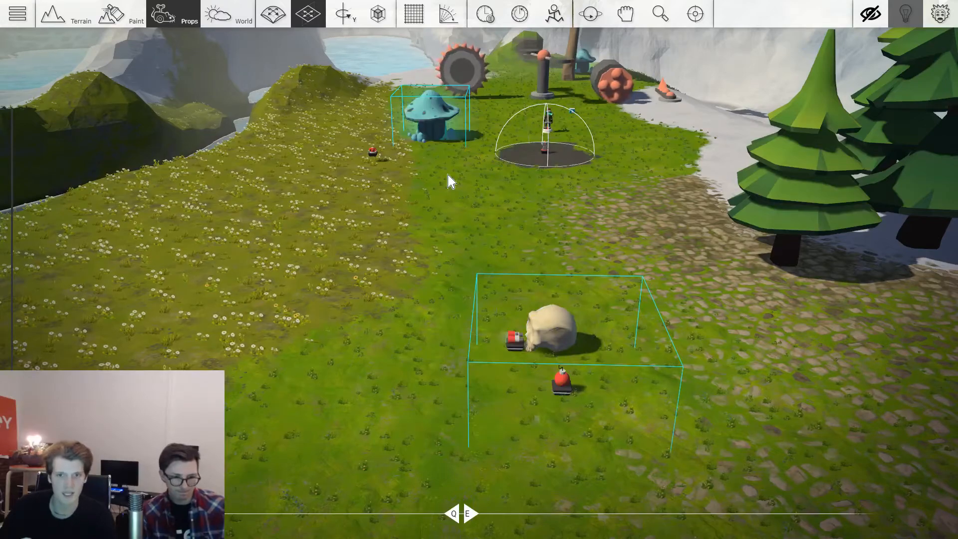
# Connect the copied Damage gadget to the skull, shrink its area to fit around the skull and set it on top.
pyautogui.scroll(3, 443, 205)
pyautogui.moveTo(443, 209); pyautogui.dragTo(427, 300, button='middle')
pyautogui.moveTo(422, 166); pyautogui.dragTo(424, 167, button='right')
pyautogui.scroll(-4, 487, 257)
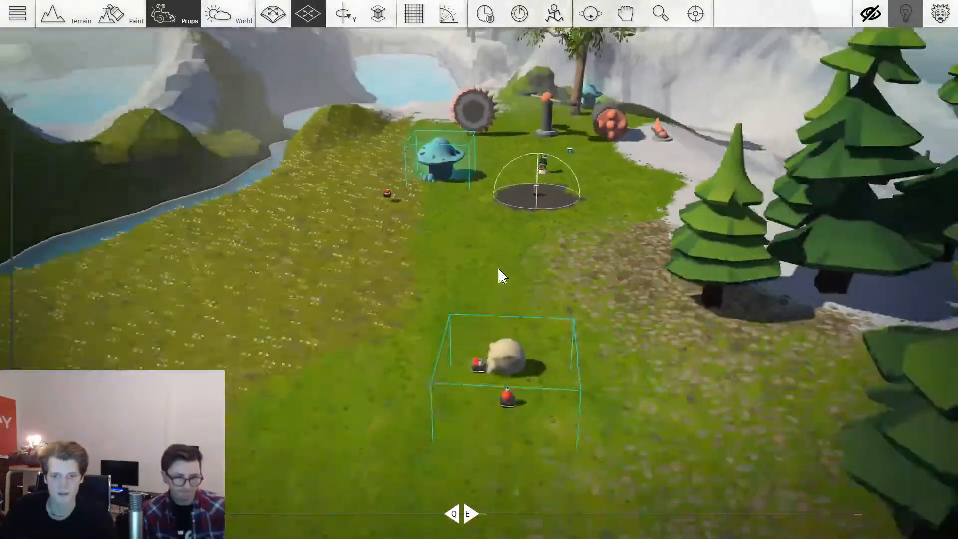
pyautogui.scroll(3, 527, 385)
pyautogui.scroll(2, 526, 383)
pyautogui.moveTo(528, 375); pyautogui.dragTo(536, 383, button='right')
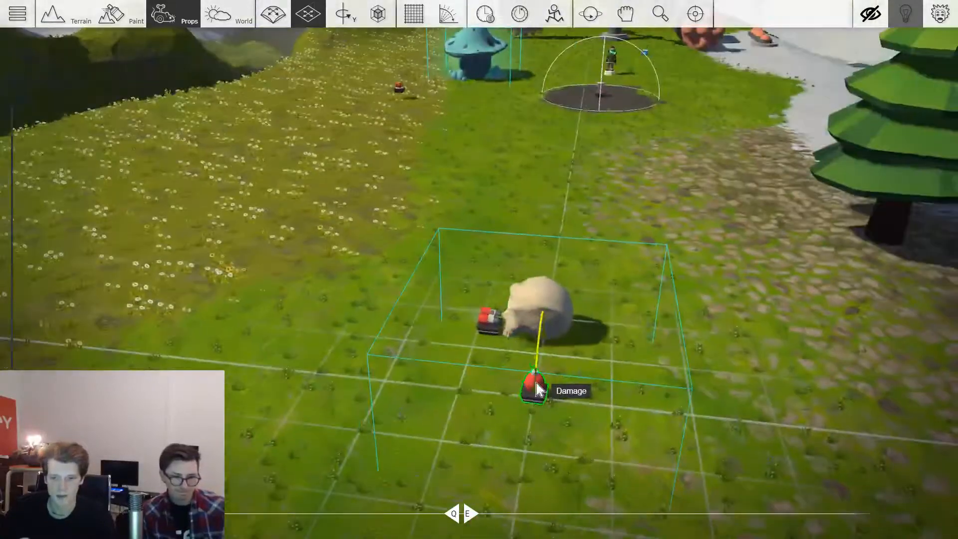
pyautogui.click(535, 387)
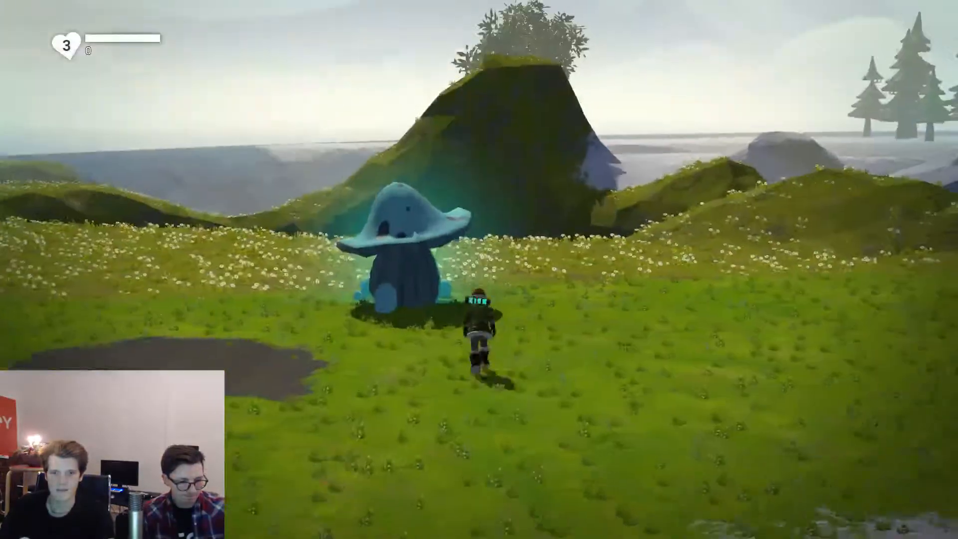
# Playtest the level again, letting the skull reach the character and then running and jumping away, to check its damage.
pyautogui.press('a')
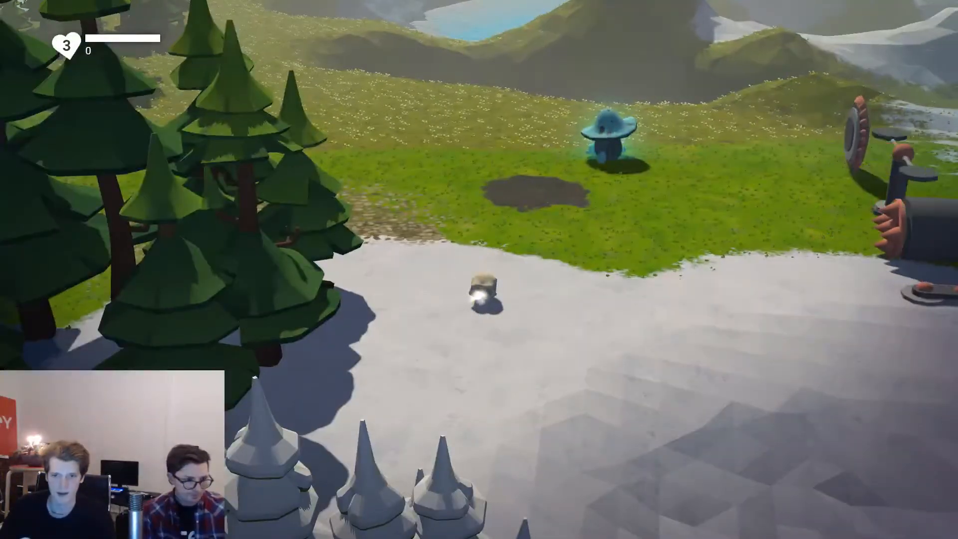
pyautogui.press('w')
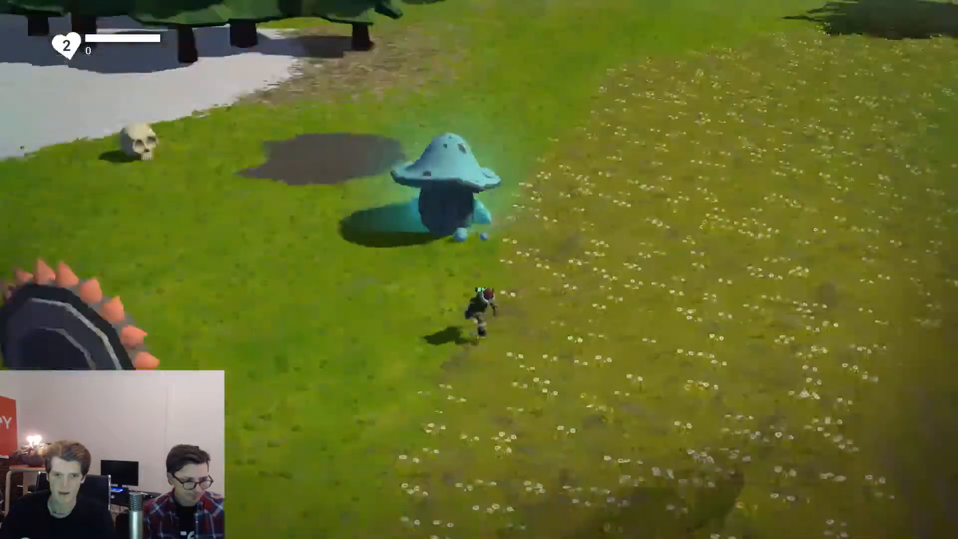
pyautogui.press('d')
pyautogui.press('space')
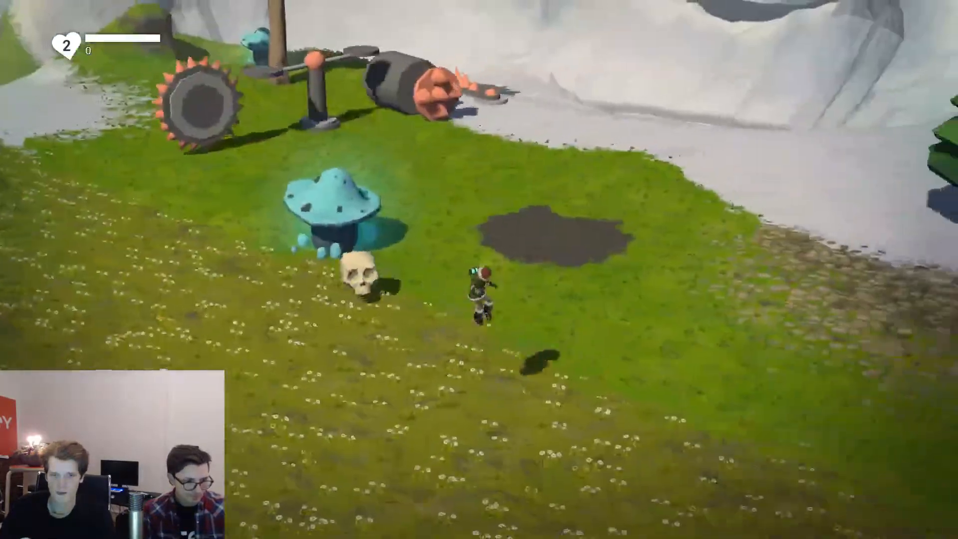
pyautogui.press('w')
pyautogui.press('space')
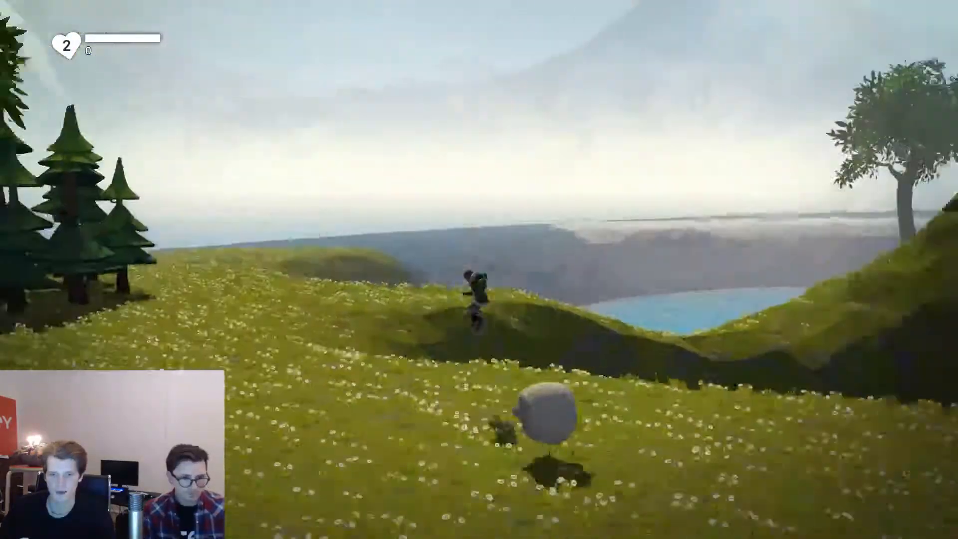
pyautogui.press('w')
pyautogui.press('space')
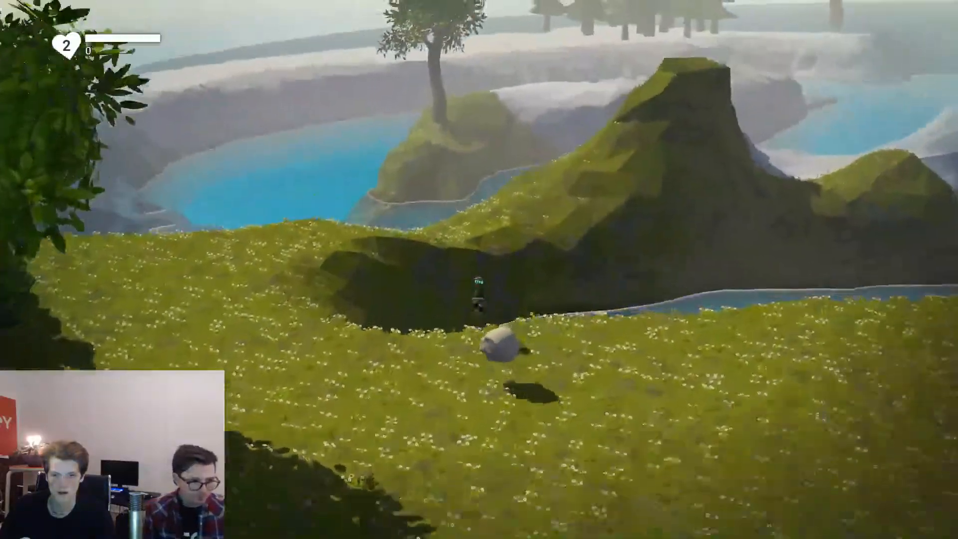
pyautogui.press('w')
pyautogui.press('space')
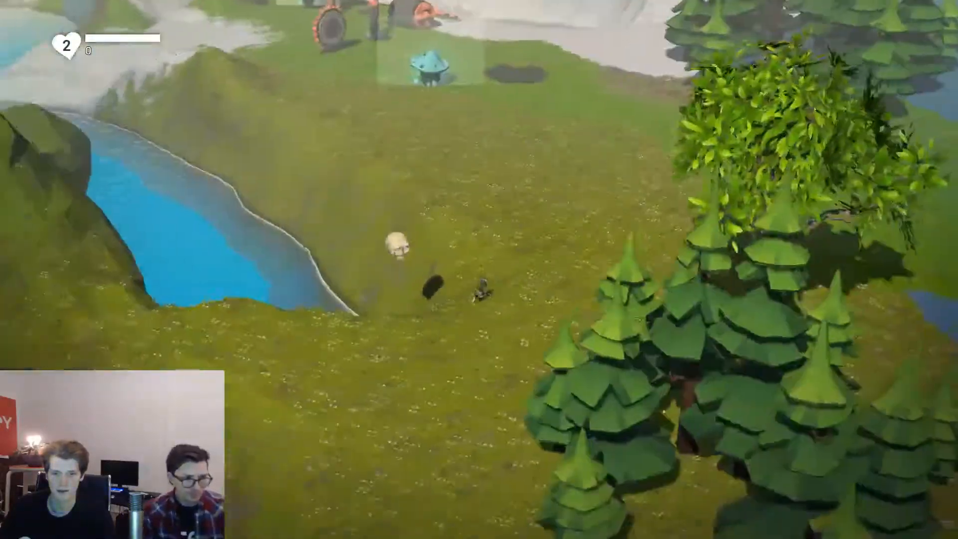
pyautogui.press('w')
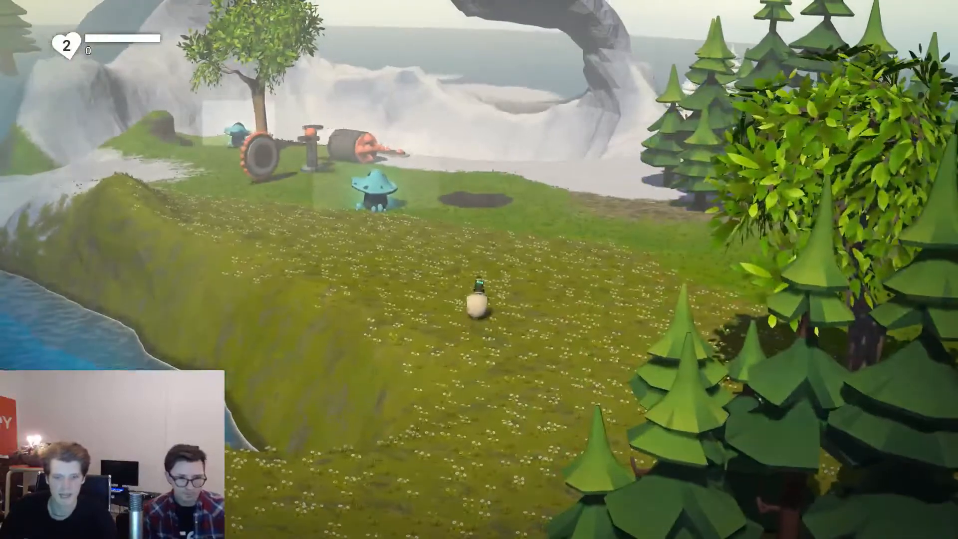
pyautogui.press('Escape')
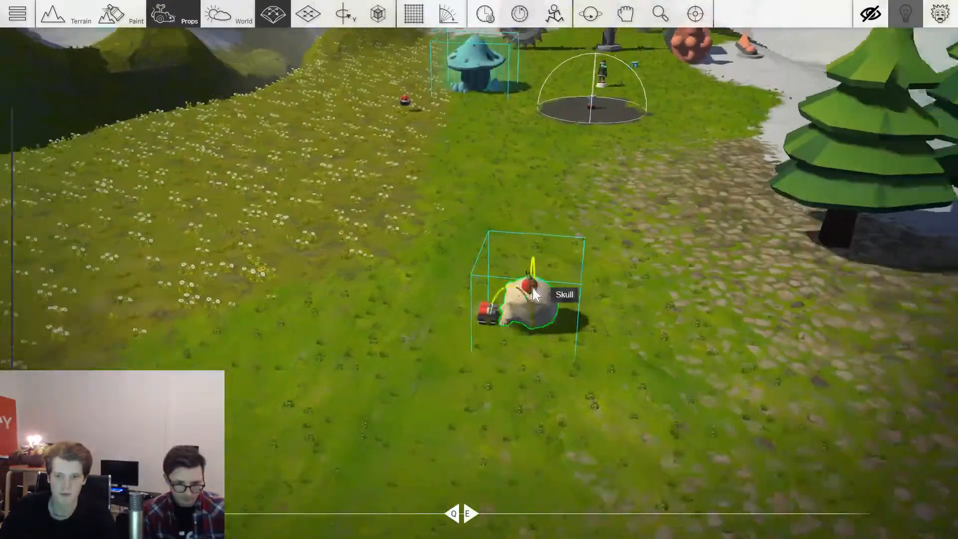
pyautogui.press('s')
pyautogui.moveTo(534, 294); pyautogui.dragTo(602, 342, button='right')
pyautogui.press('w')
pyautogui.press('d')
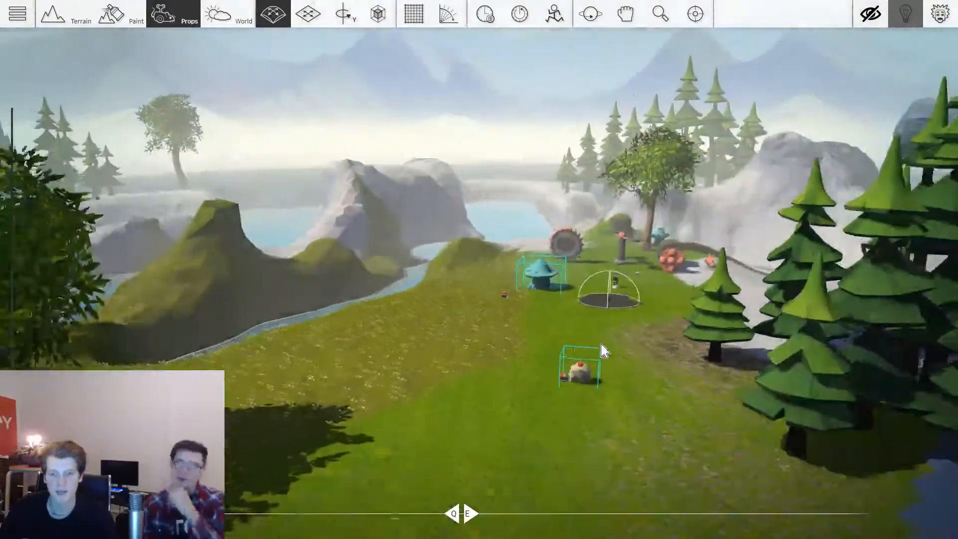
pyautogui.press('d')
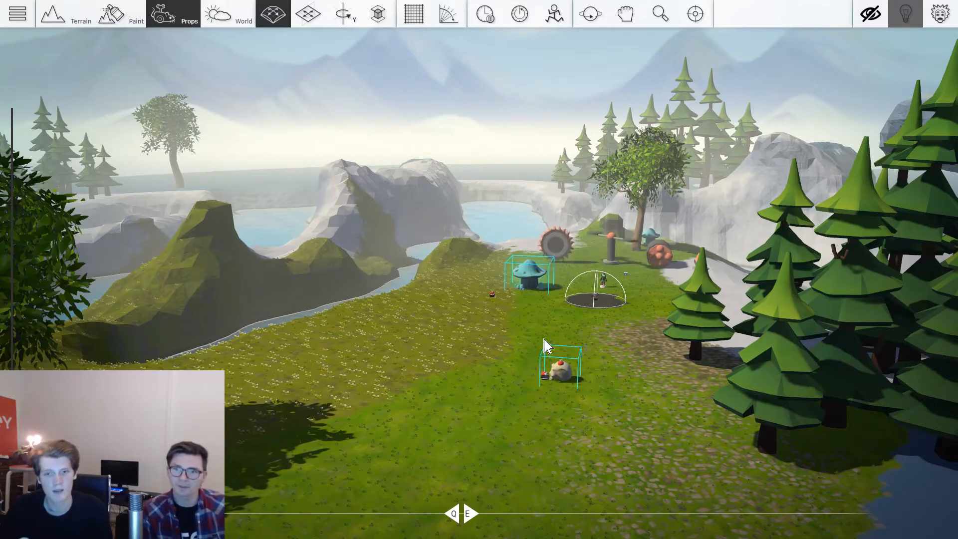
pyautogui.press('w')
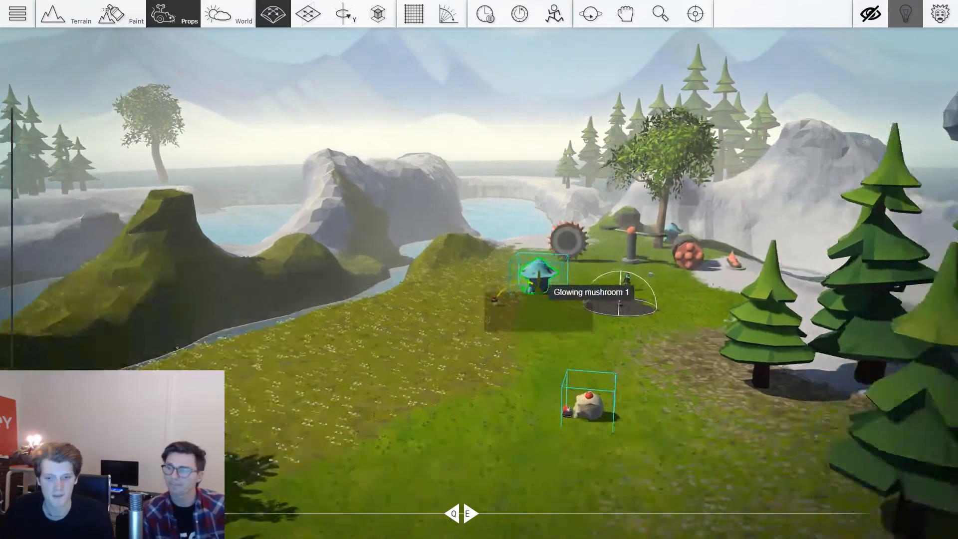
pyautogui.moveTo(541, 289); pyautogui.dragTo(603, 394, button='right')
pyautogui.press('s')
pyautogui.press('d')
pyautogui.press('s')
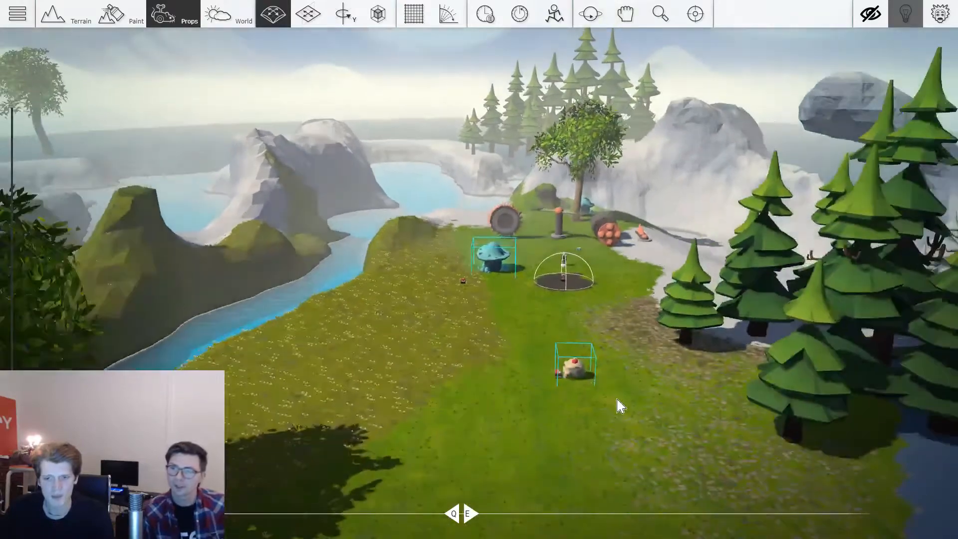
pyautogui.press('w')
pyautogui.moveTo(532, 396); pyautogui.dragTo(504, 393, button='right')
pyautogui.press('s')
pyautogui.press('s')
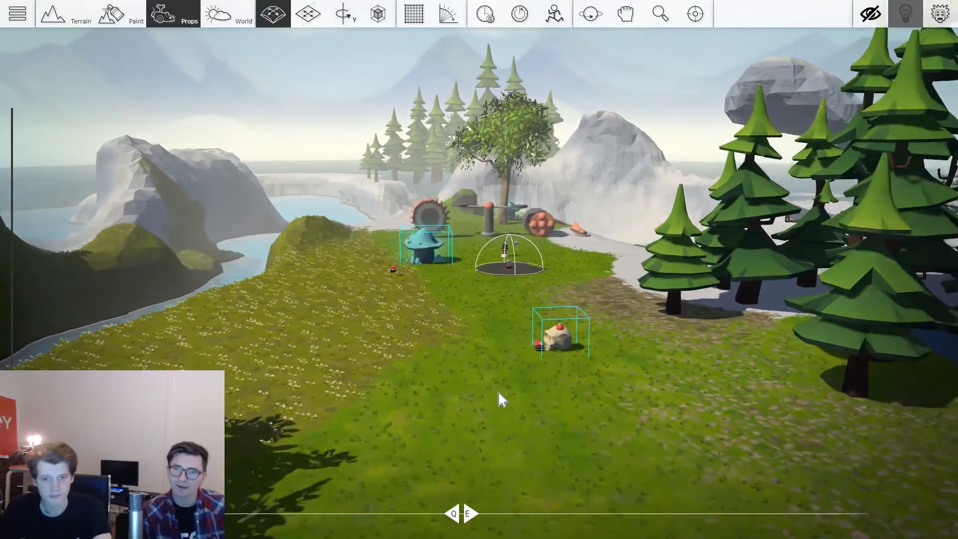
pyautogui.press('w')
pyautogui.press('s')
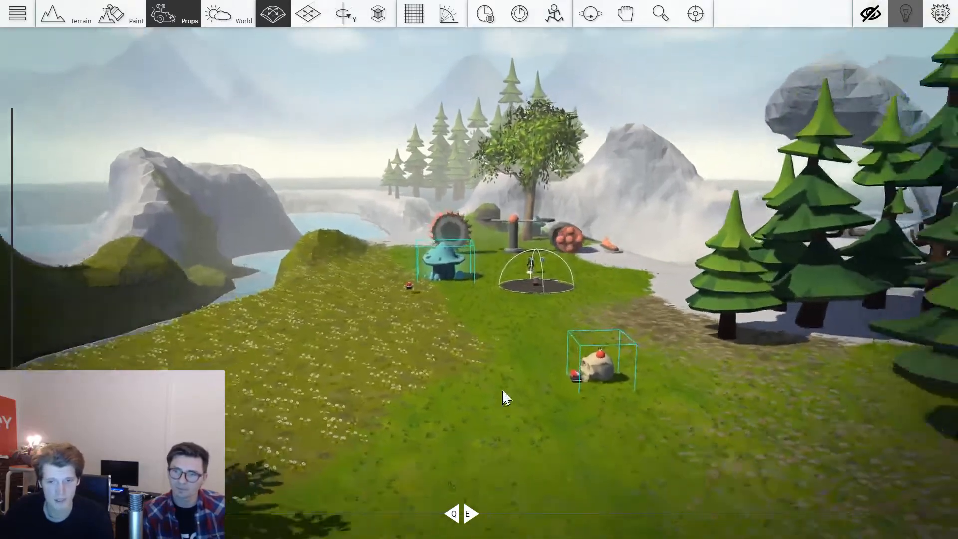
pyautogui.press('w')
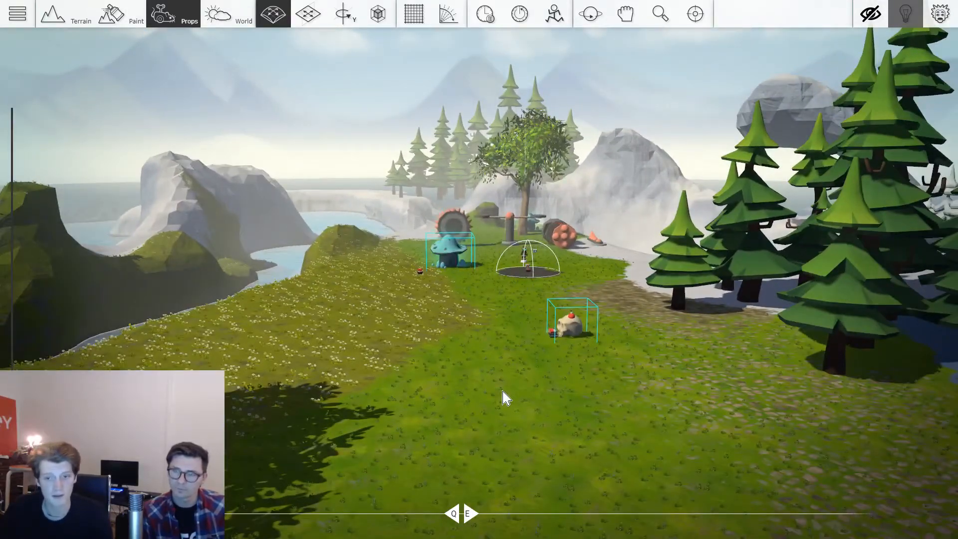
pyautogui.press('s')
# Add a Cylinder from the Primitives collection on the open grass near the skull.
pyautogui.press('Tab')
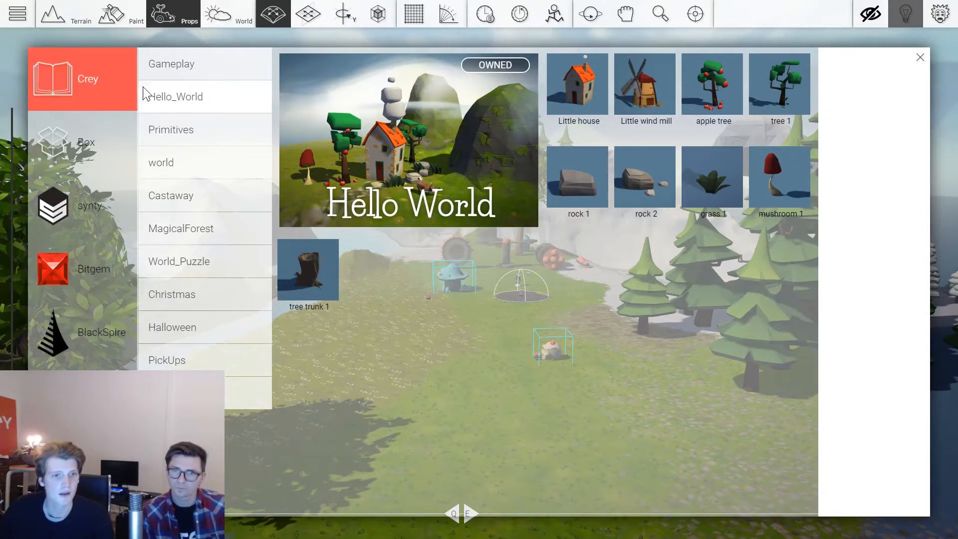
pyautogui.click(224, 136)
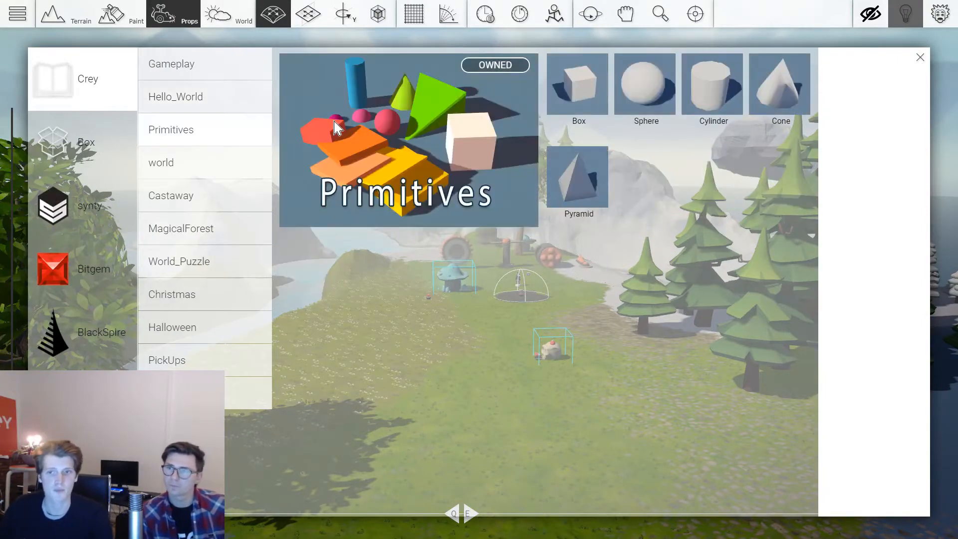
pyautogui.click(720, 92)
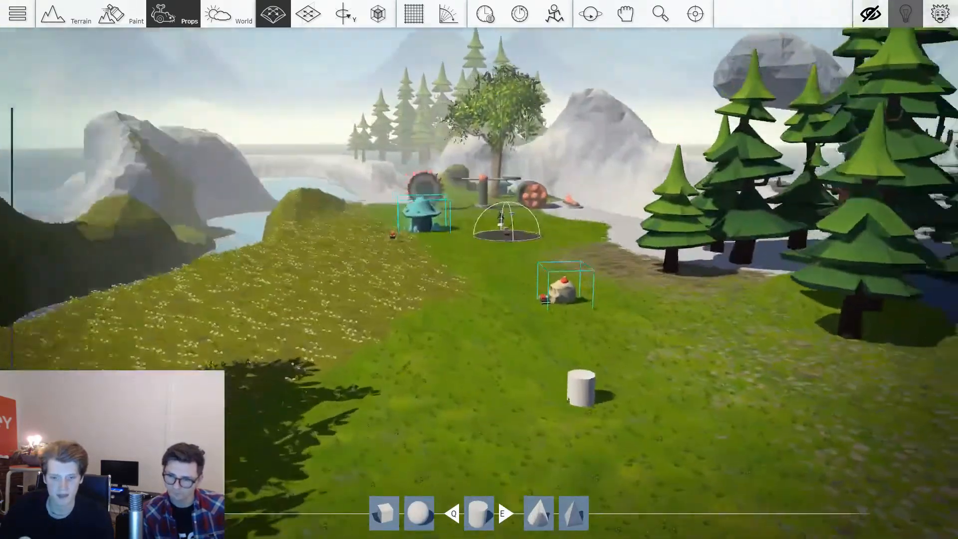
pyautogui.moveTo(581, 389); pyautogui.dragTo(494, 360, button='middle')
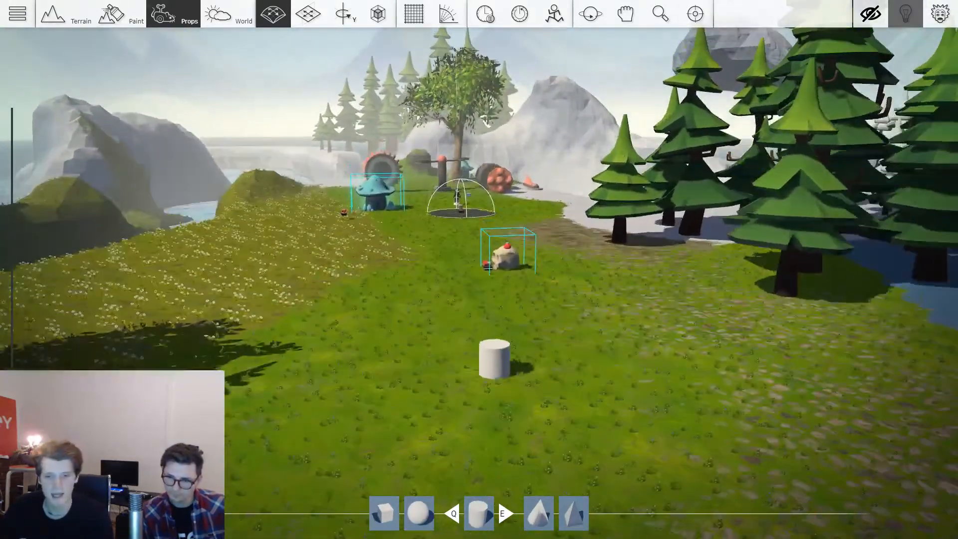
# Enlarge the cylinder into a wide base and raise a slightly narrower cylinder on it as the house body.
pyautogui.press('4')
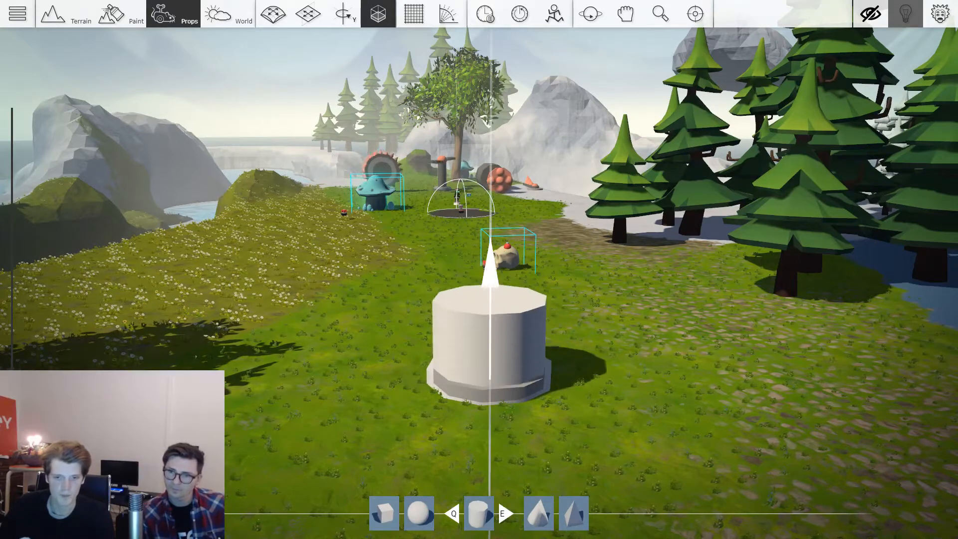
pyautogui.moveTo(490, 269); pyautogui.dragTo(490, 255)
pyautogui.press('1')
pyautogui.press('r')
# Add a Cone on top of the cylinder and enlarge it until it slightly overhangs the body as a roof.
pyautogui.press('e')
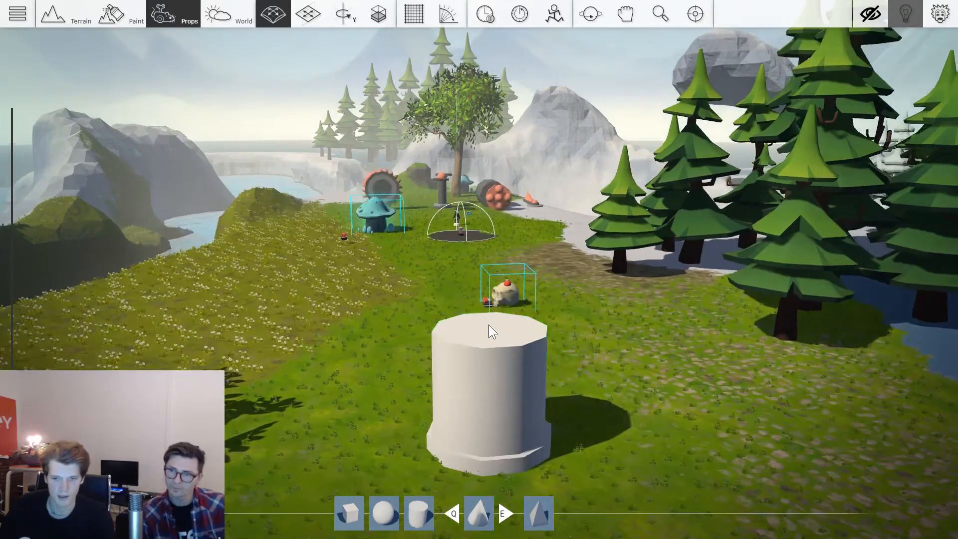
pyautogui.scroll(2, 492, 331)
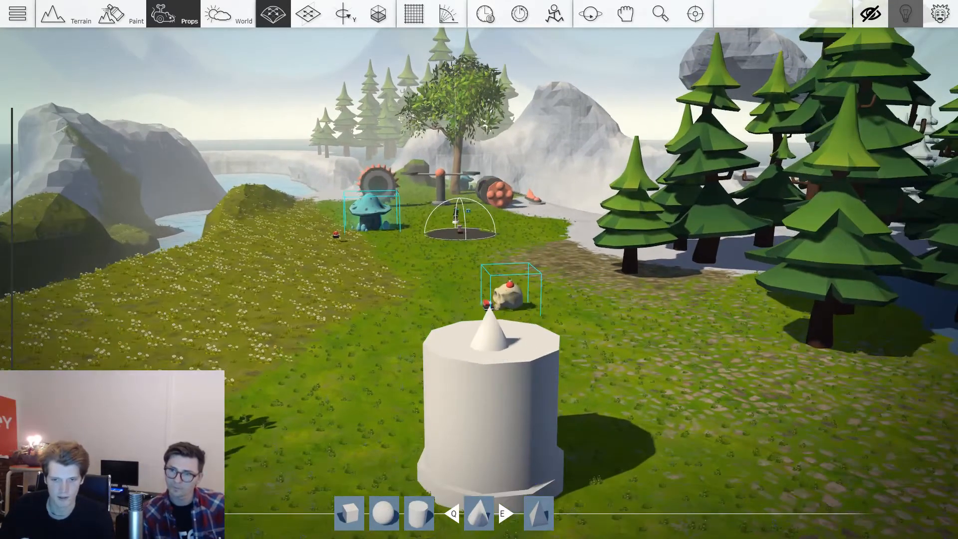
pyautogui.press('4')
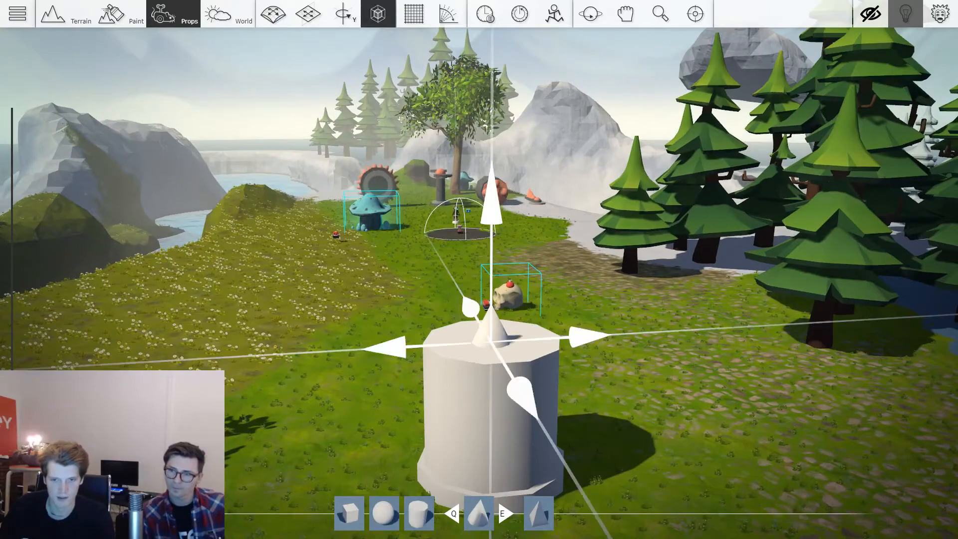
pyautogui.scroll(8, 492, 342)
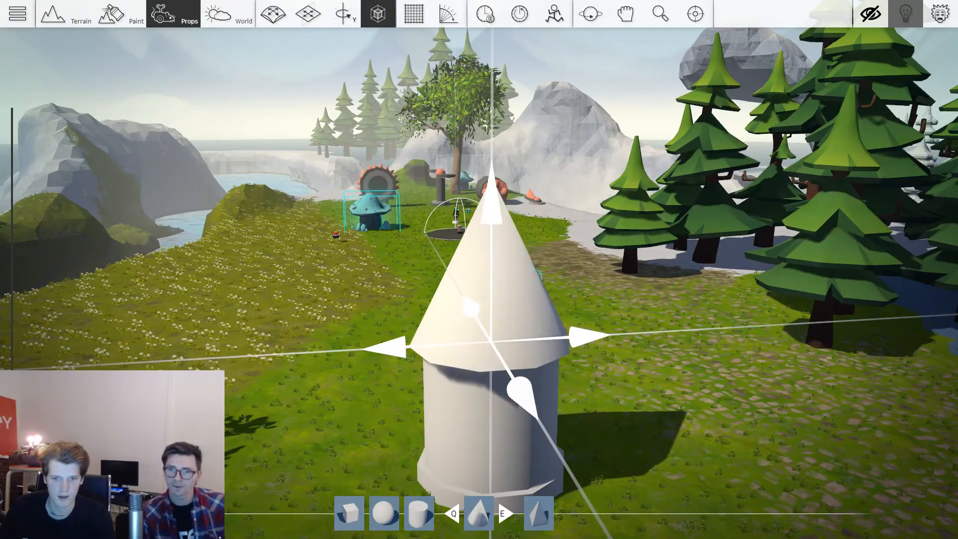
pyautogui.press('2')
pyautogui.click(491, 342)
pyautogui.scroll(-4, 530, 380)
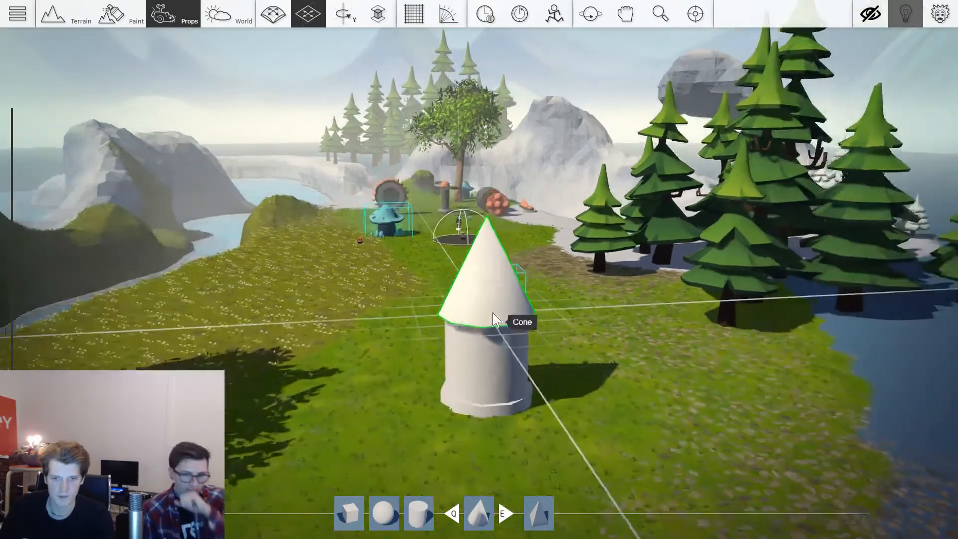
# Color the cone roof light red.
pyautogui.moveTo(496, 319); pyautogui.dragTo(390, 346, button='right')
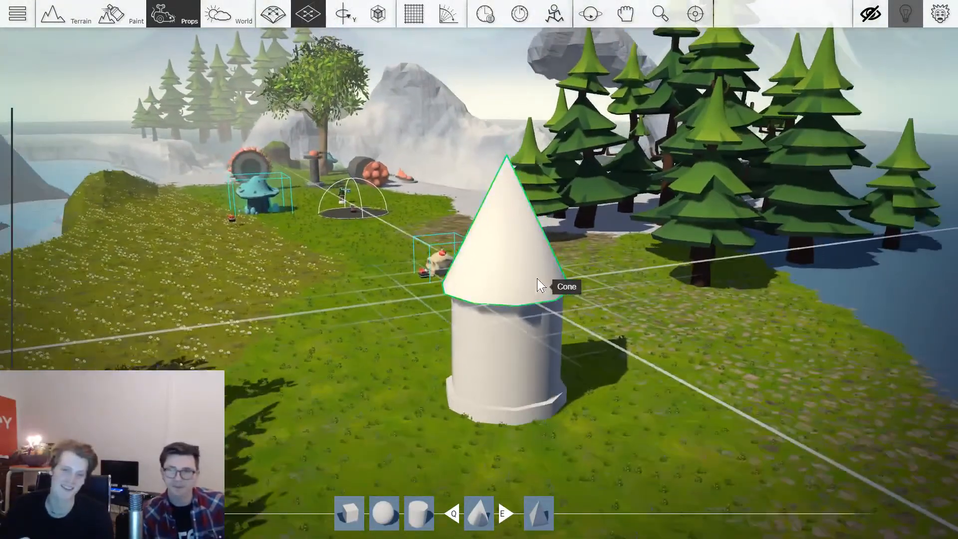
pyautogui.click(540, 283)
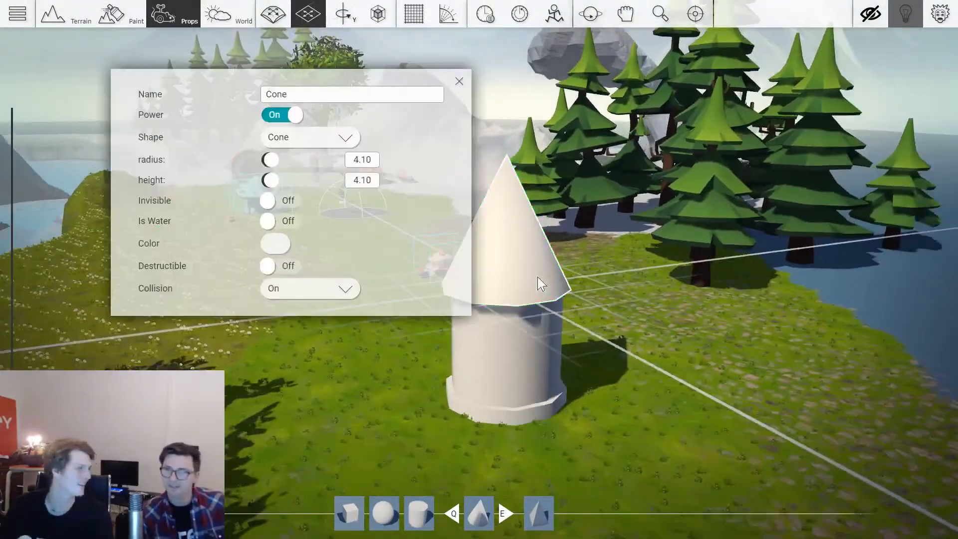
pyautogui.click(276, 243)
pyautogui.moveTo(367, 279); pyautogui.dragTo(352, 269)
pyautogui.click(459, 81)
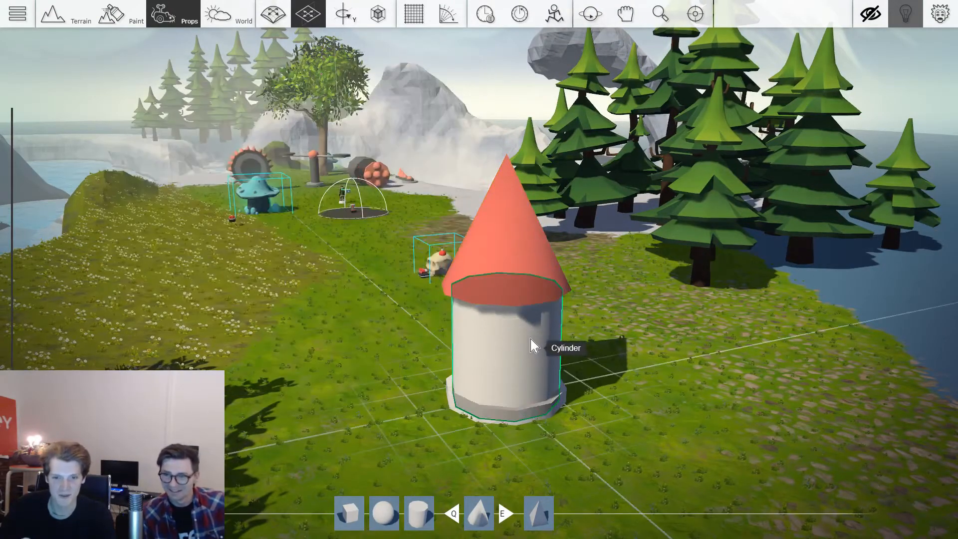
# Color the house's main cylinder brown, hex 693b0d.
pyautogui.click(532, 344)
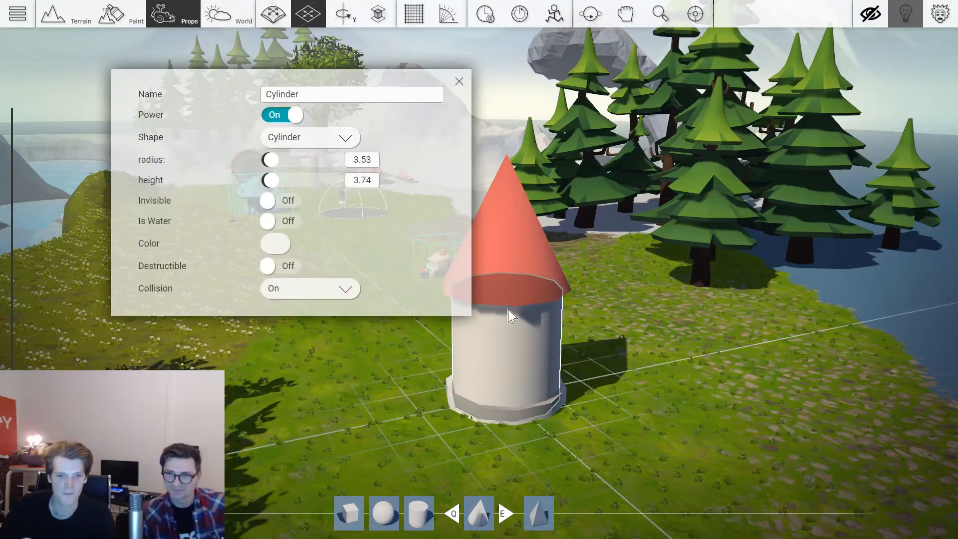
pyautogui.click(277, 244)
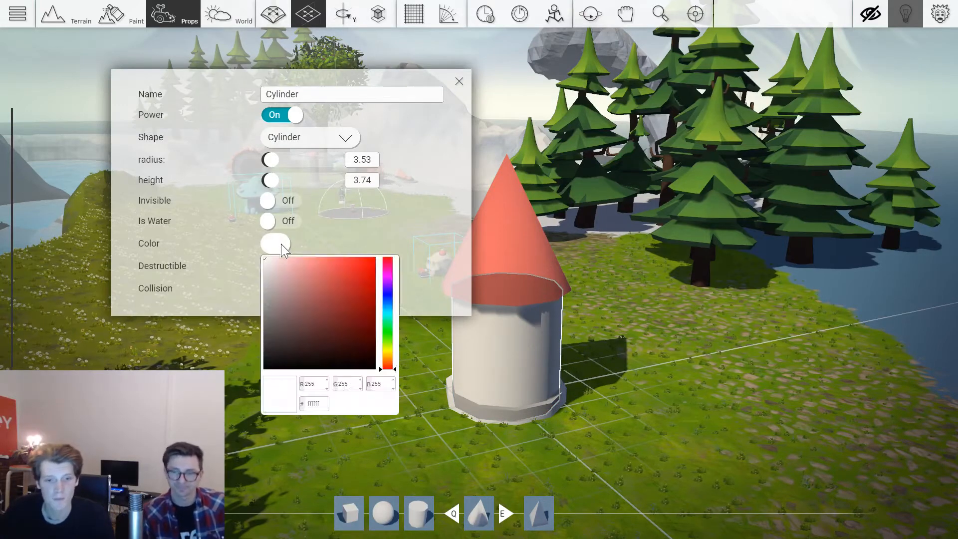
pyautogui.click(366, 328)
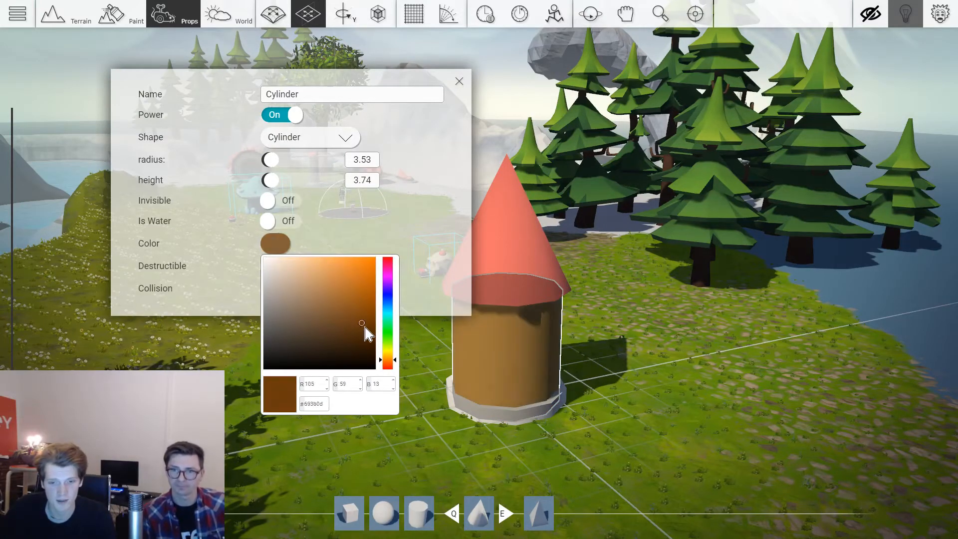
pyautogui.click(460, 80)
pyautogui.scroll(-1, 512, 400)
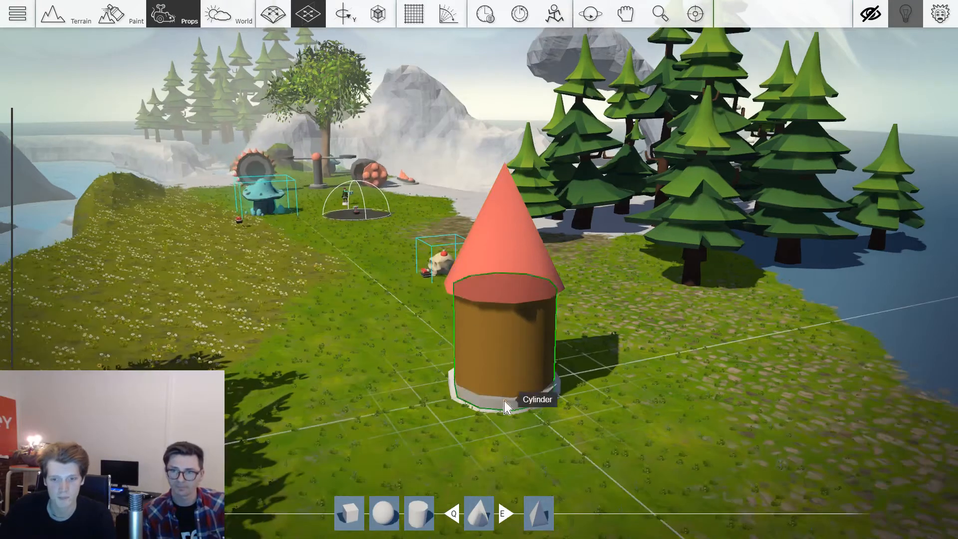
# Color the flat base cylinder under the house grey.
pyautogui.click(507, 405)
pyautogui.click(274, 250)
pyautogui.moveTo(321, 317); pyautogui.dragTo(254, 333)
pyautogui.click(460, 81)
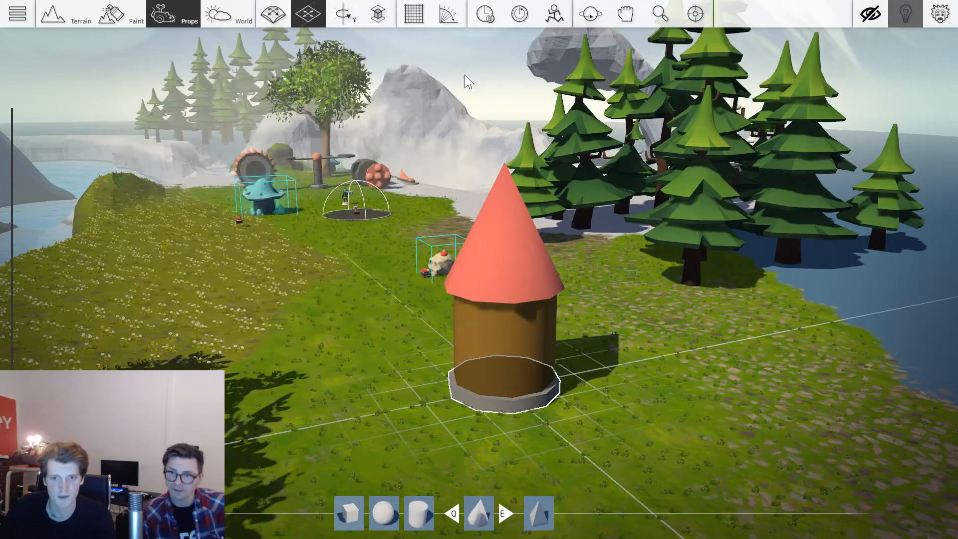
# Add a Box it up gadget from the Gameplay collection on the grass beside the house.
pyautogui.scroll(-2, 490, 208)
pyautogui.moveTo(489, 207); pyautogui.dragTo(456, 249, button='right')
pyautogui.scroll(3, 487, 282)
pyautogui.moveTo(487, 284); pyautogui.dragTo(417, 289, button='right')
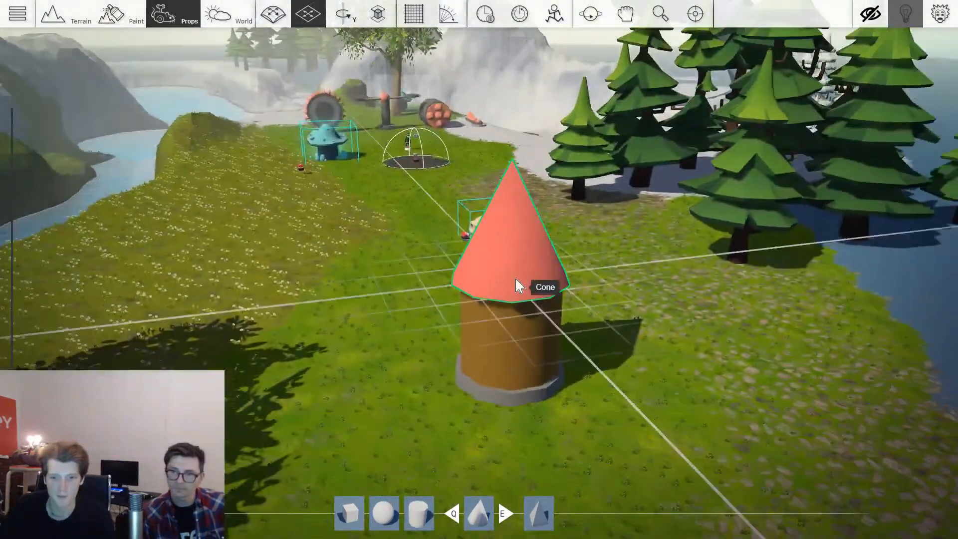
pyautogui.scroll(2, 517, 399)
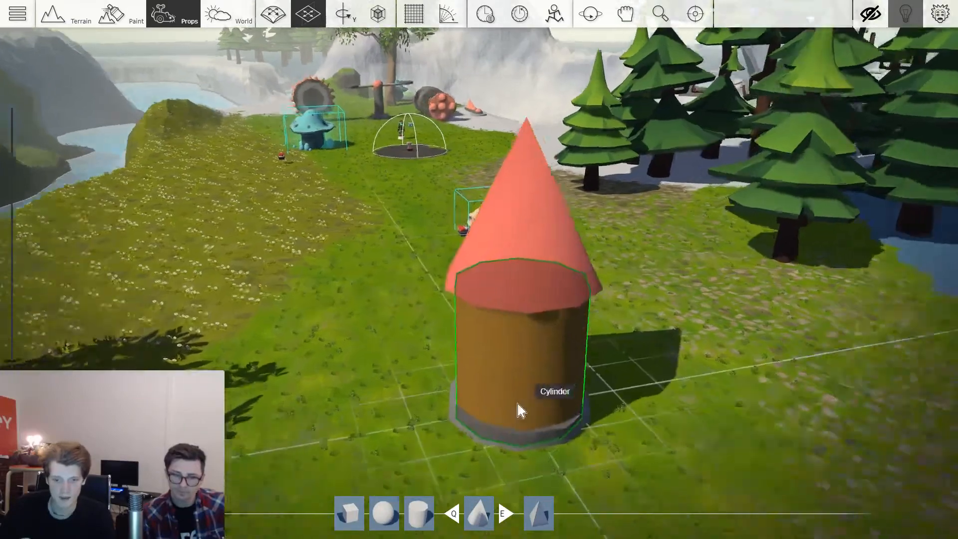
pyautogui.scroll(-2, 509, 449)
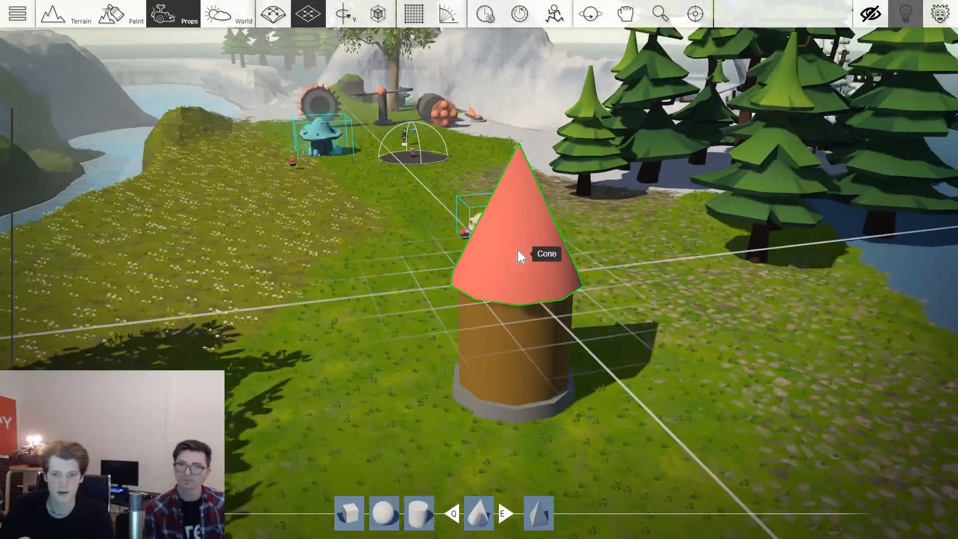
pyautogui.moveTo(594, 278); pyautogui.dragTo(411, 315, button='right')
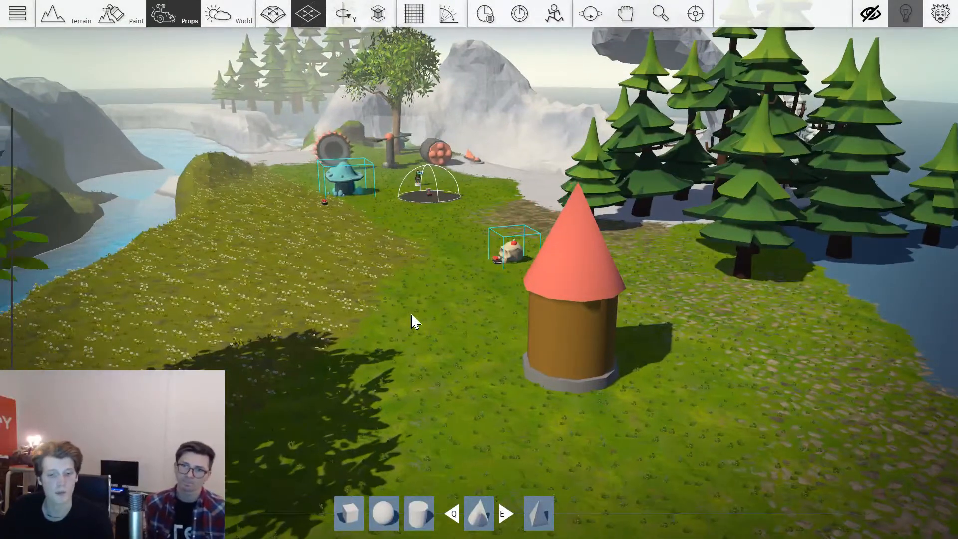
pyautogui.press('Tab')
pyautogui.click(217, 72)
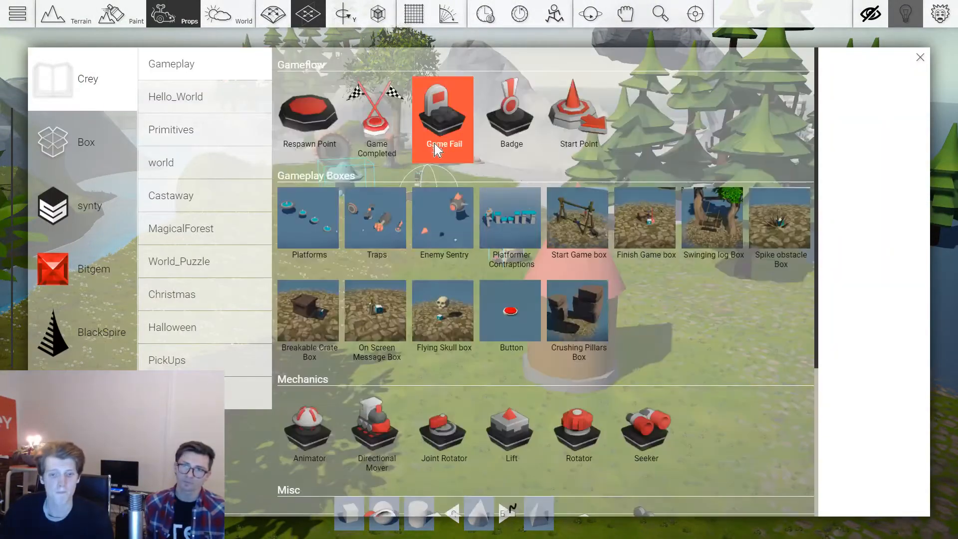
pyautogui.scroll(-5, 434, 150)
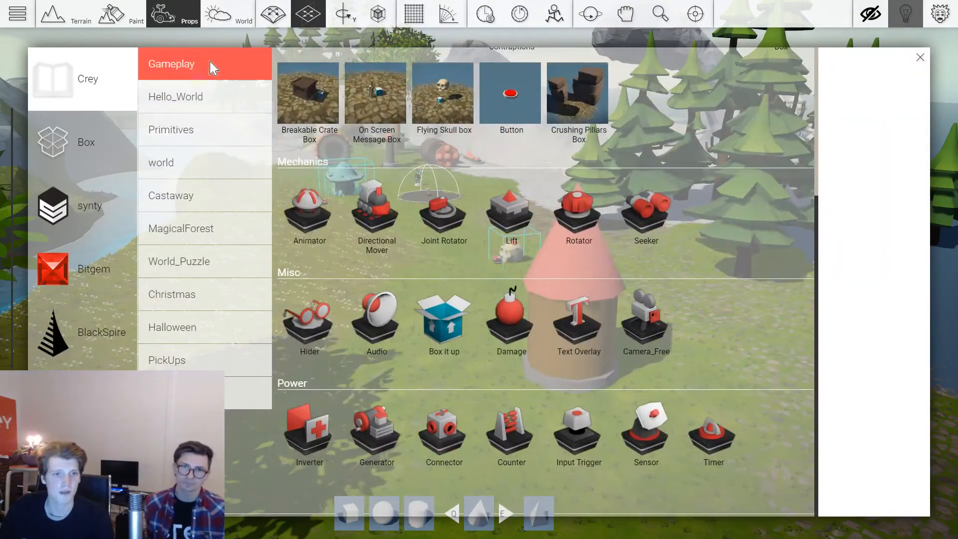
pyautogui.click(443, 321)
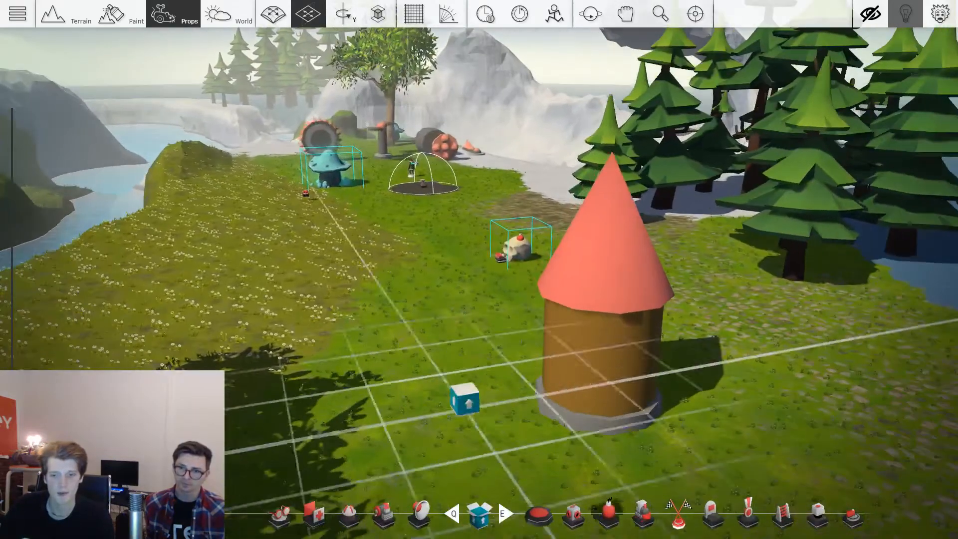
pyautogui.click(464, 401)
# Select the cone and both cylinders of the house and connect them to the Box it up gadget.
pyautogui.press('s')
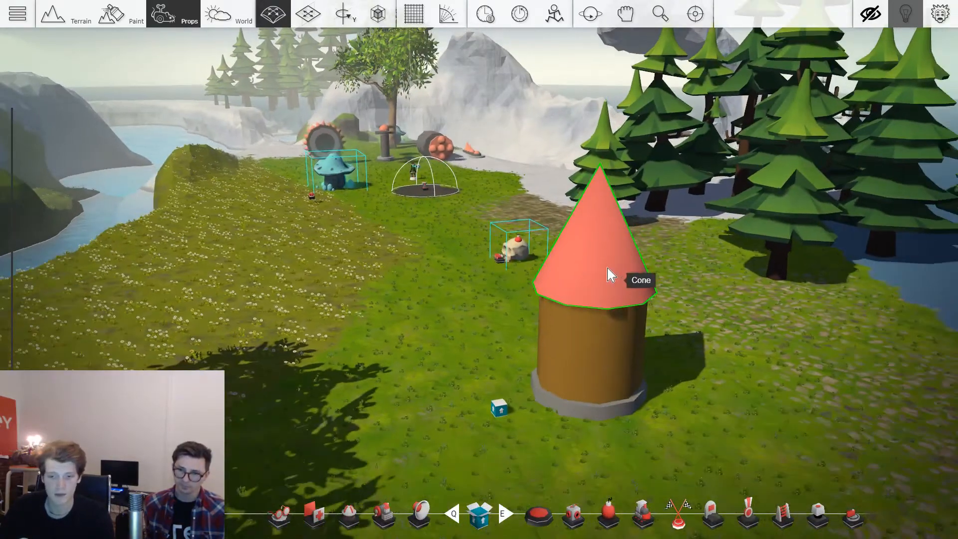
pyautogui.press('d')
pyautogui.press('w')
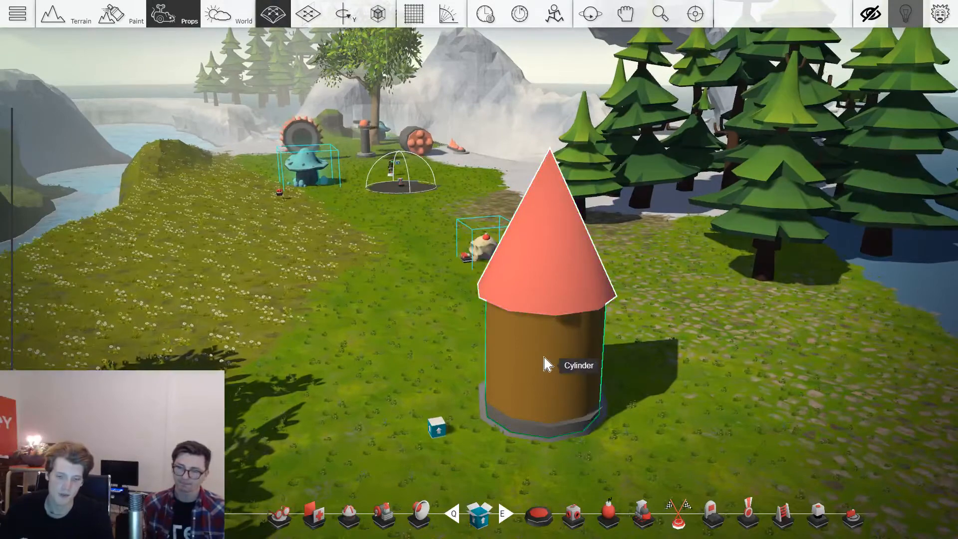
pyautogui.press('s')
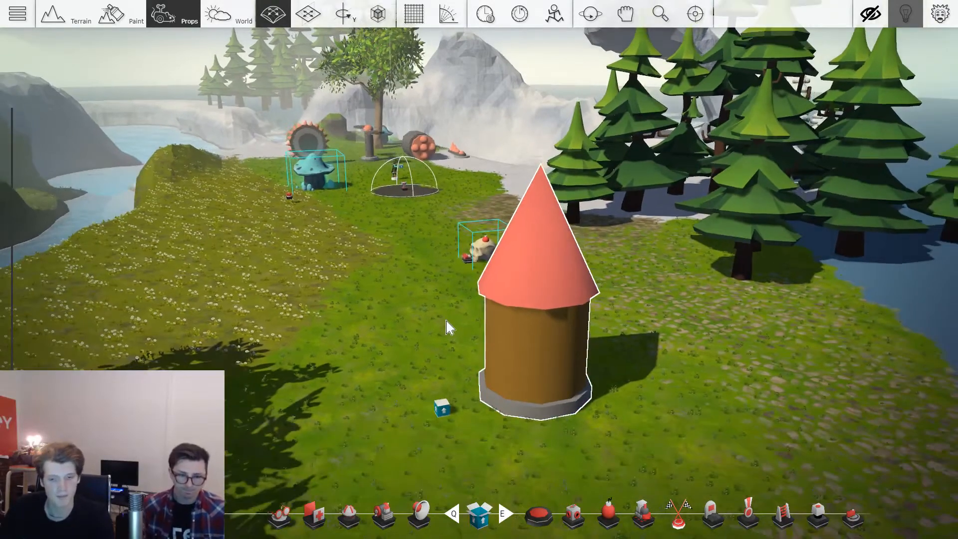
pyautogui.press('c')
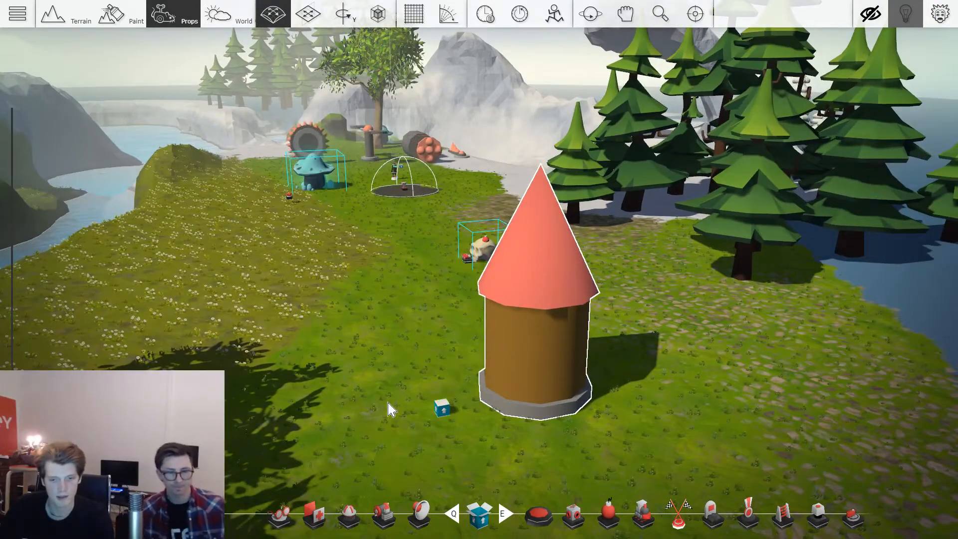
pyautogui.press('w')
pyautogui.press('s')
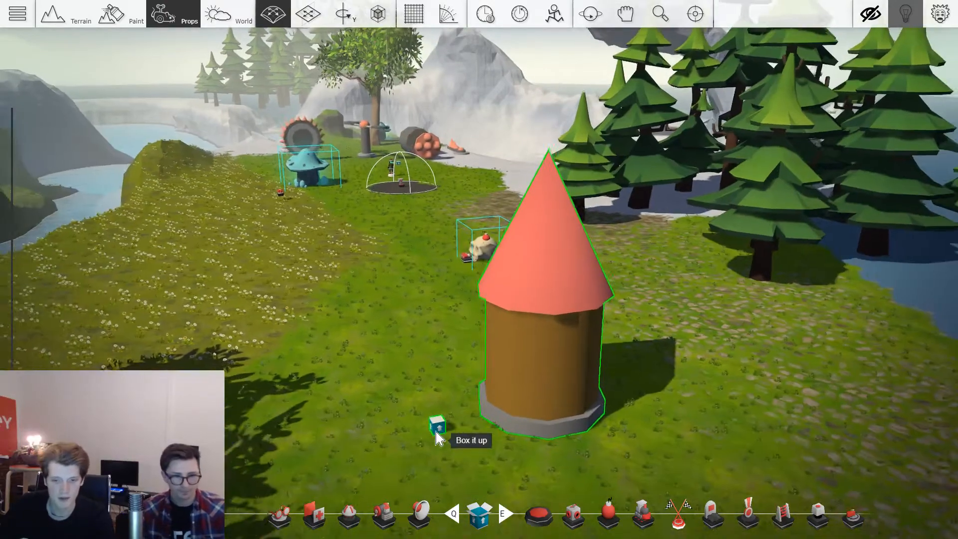
# Move the whole boxed house across the grass by its Box it up gadget.
pyautogui.moveTo(435, 429); pyautogui.dragTo(485, 363)
pyautogui.press('s')
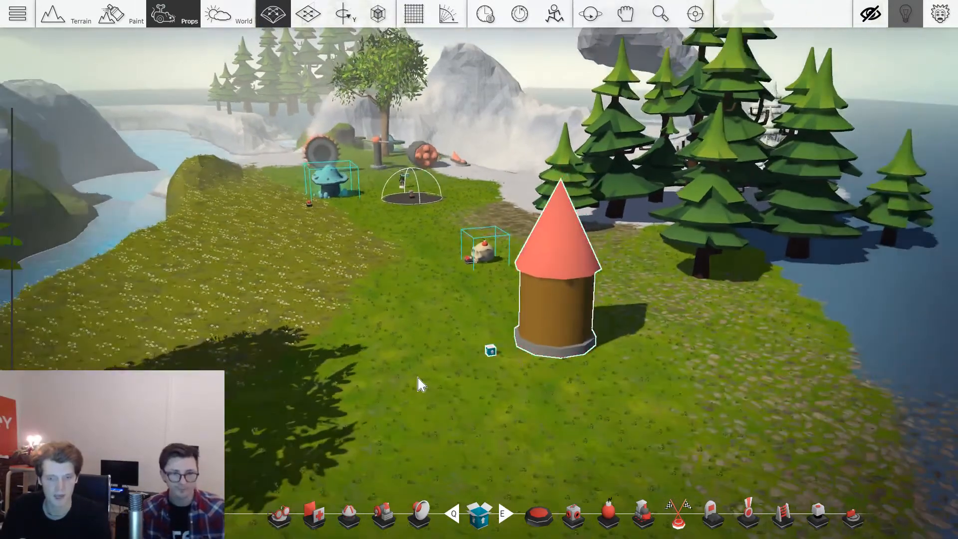
pyautogui.press('w')
pyautogui.moveTo(499, 389)
pyautogui.mouseDown()
pyautogui.moveTo(470, 393)
pyautogui.moveTo(486, 394)
pyautogui.mouseUp()
pyautogui.press('s')
pyautogui.scroll(-1, 405, 394)
pyautogui.scroll(-3, 488, 387)
pyautogui.moveTo(488, 330); pyautogui.dragTo(482, 336, button='middle')
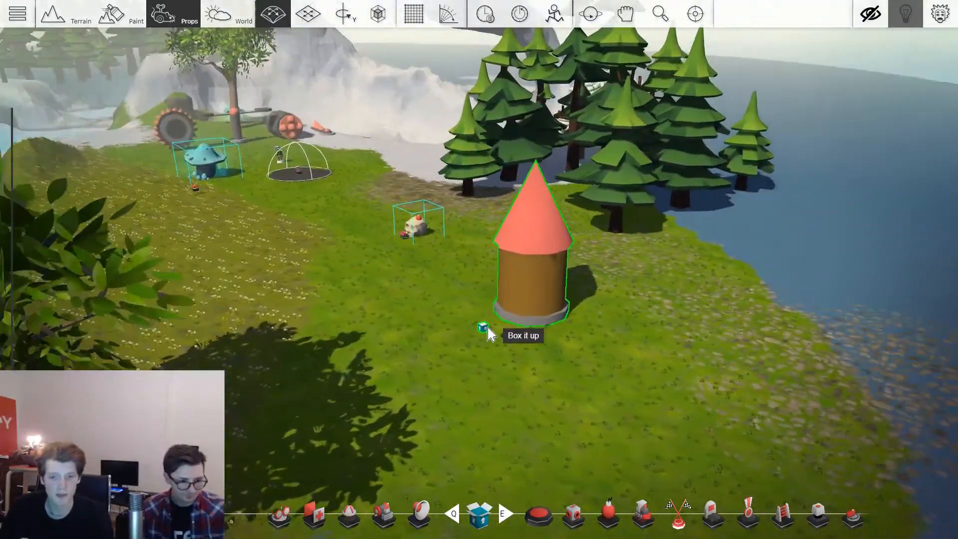
pyautogui.scroll(1, 487, 327)
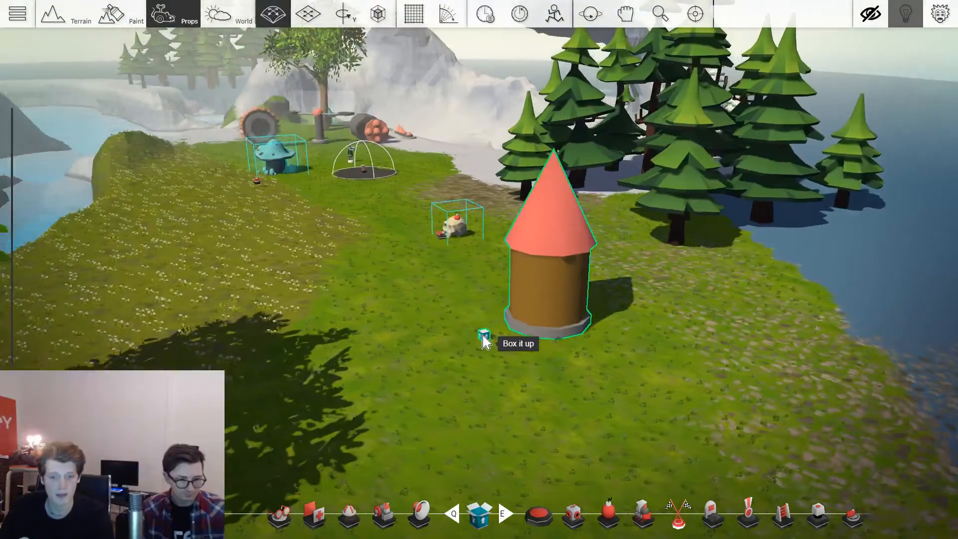
# Duplicate the boxed house, then duplicate the pair, to form a cluster of four houses toward the shore.
pyautogui.keyDown('ctrl'); pyautogui.moveTo(482, 336); pyautogui.dragTo(583, 403); pyautogui.keyUp('ctrl')
pyautogui.press('space')
pyautogui.scroll(-1, 699, 310)
pyautogui.scroll(-1, 583, 403)
pyautogui.keyDown('ctrl'); pyautogui.moveTo(582, 403); pyautogui.dragTo(762, 311); pyautogui.keyUp('ctrl')
pyautogui.keyDown('ctrl'); pyautogui.moveTo(762, 311); pyautogui.dragTo(697, 322); pyautogui.keyUp('ctrl')
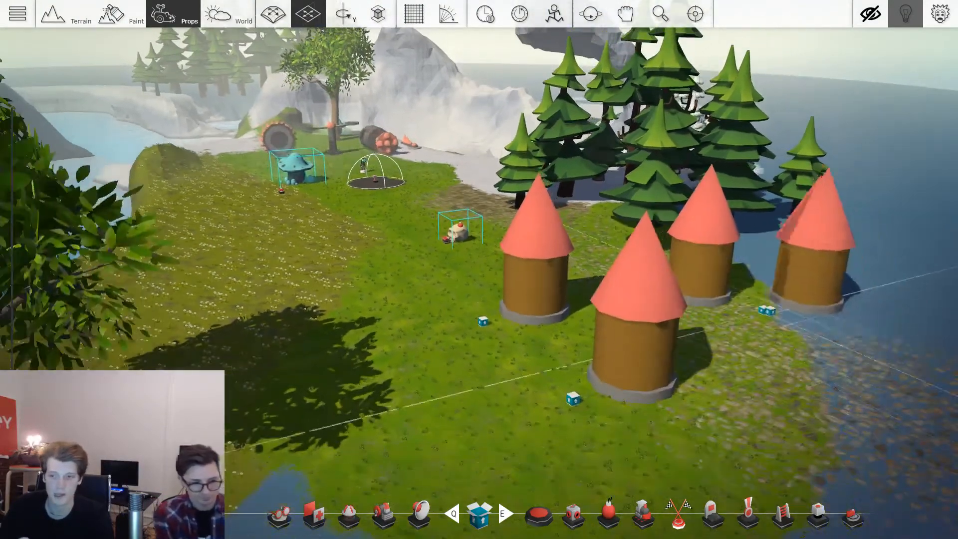
# Duplicate the selected houses repeatedly in growing groups out over the water behind the pine trees.
pyautogui.scroll(-1, 847, 406)
pyautogui.keyDown('ctrl'); pyautogui.moveTo(697, 322); pyautogui.dragTo(761, 247); pyautogui.keyUp('ctrl')
pyautogui.keyDown('ctrl'); pyautogui.moveTo(762, 247); pyautogui.dragTo(809, 229); pyautogui.keyUp('ctrl')
pyautogui.keyDown('ctrl'); pyautogui.moveTo(808, 229); pyautogui.dragTo(768, 171); pyautogui.keyUp('ctrl')
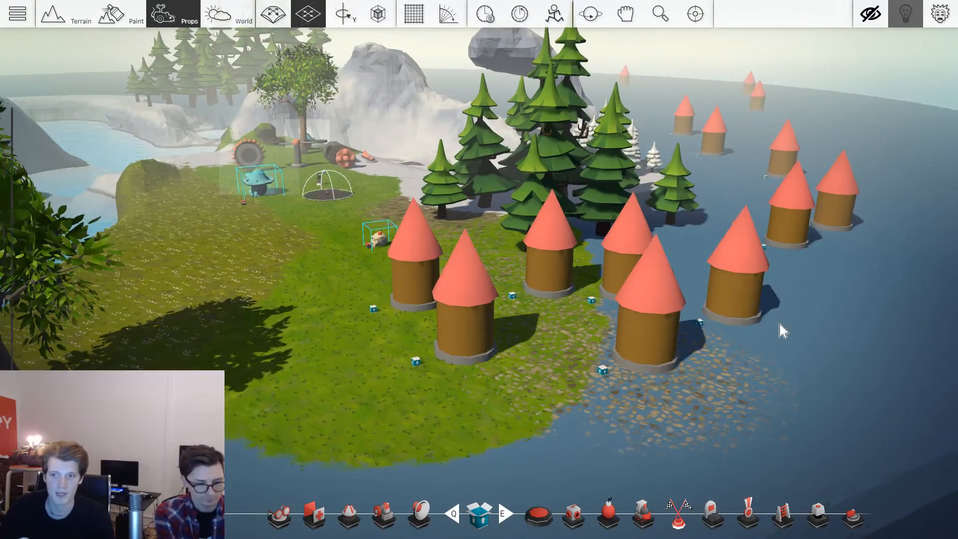
# Select more of the boxed houses and duplicate them as groups to fill the water with a dense village.
pyautogui.moveTo(781, 331); pyautogui.dragTo(857, 324, button='right')
pyautogui.moveTo(564, 369); pyautogui.dragTo(633, 464, button='right')
pyautogui.scroll(-1, 491, 399)
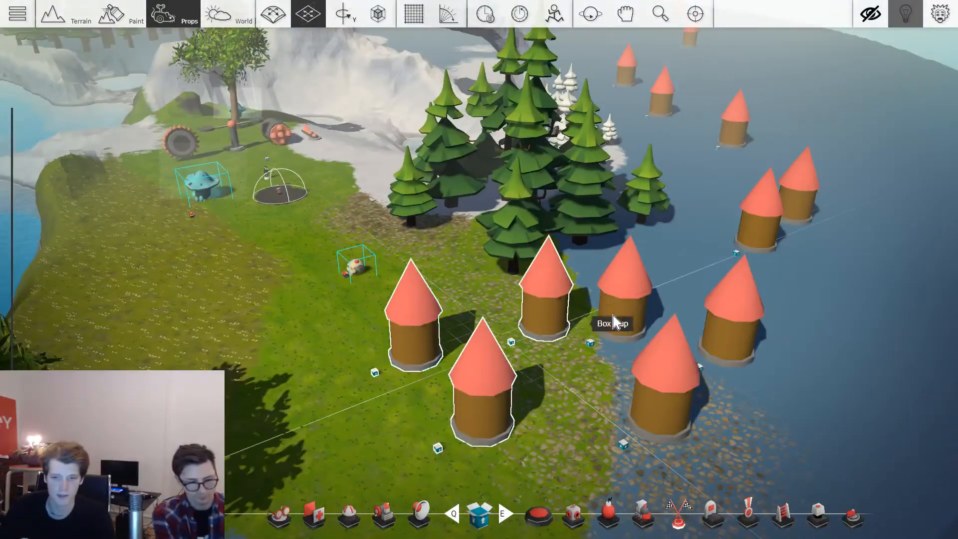
pyautogui.keyDown('ctrl'); pyautogui.moveTo(657, 399); pyautogui.dragTo(864, 294); pyautogui.keyUp('ctrl')
pyautogui.scroll(-1, 848, 287)
pyautogui.keyDown('ctrl'); pyautogui.moveTo(864, 294); pyautogui.dragTo(742, 168); pyautogui.keyUp('ctrl')
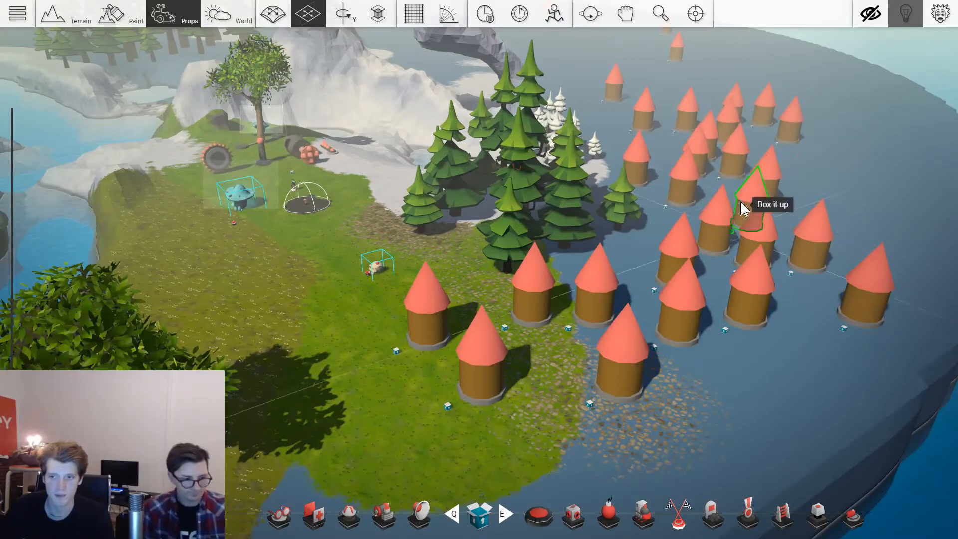
# Examine the duplicated houses on the grass and over the water from several angles and distances.
pyautogui.scroll(3, 741, 204)
pyautogui.moveTo(741, 205); pyautogui.dragTo(545, 271, button='right')
pyautogui.scroll(-2, 546, 272)
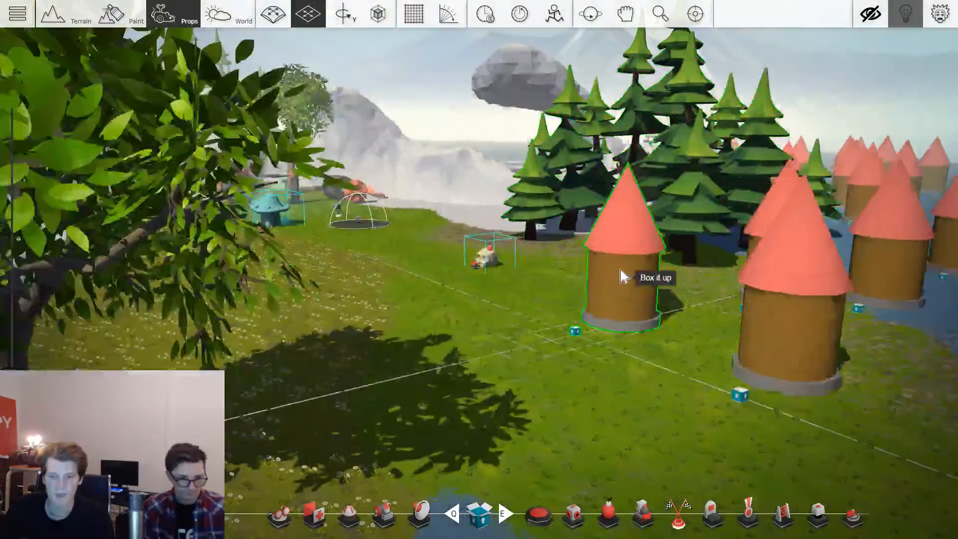
pyautogui.scroll(-2, 622, 280)
pyautogui.moveTo(622, 283); pyautogui.dragTo(658, 246, button='right')
pyautogui.scroll(3, 540, 276)
pyautogui.scroll(-1, 549, 282)
pyautogui.scroll(3, 598, 287)
pyautogui.scroll(-2, 506, 294)
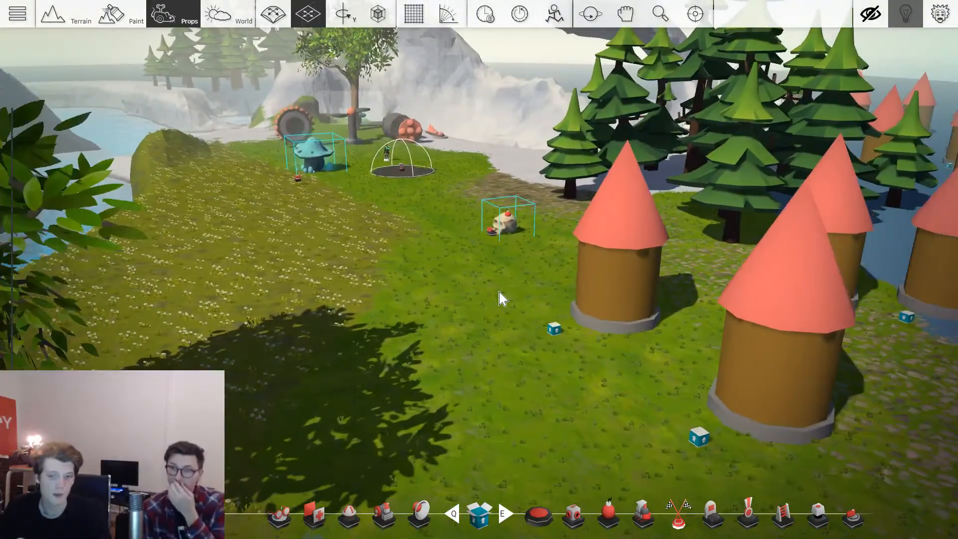
pyautogui.scroll(1, 502, 298)
pyautogui.scroll(-1, 501, 298)
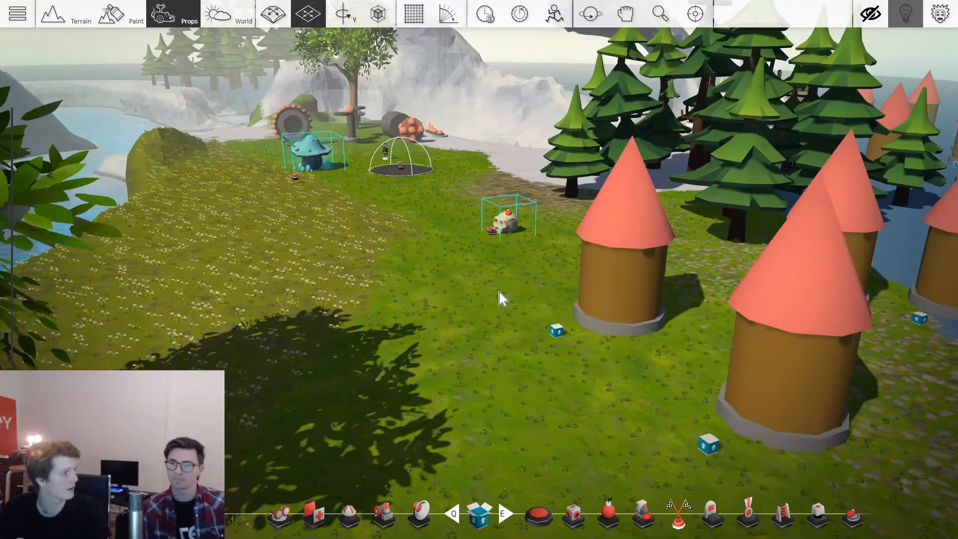
pyautogui.scroll(-1, 500, 294)
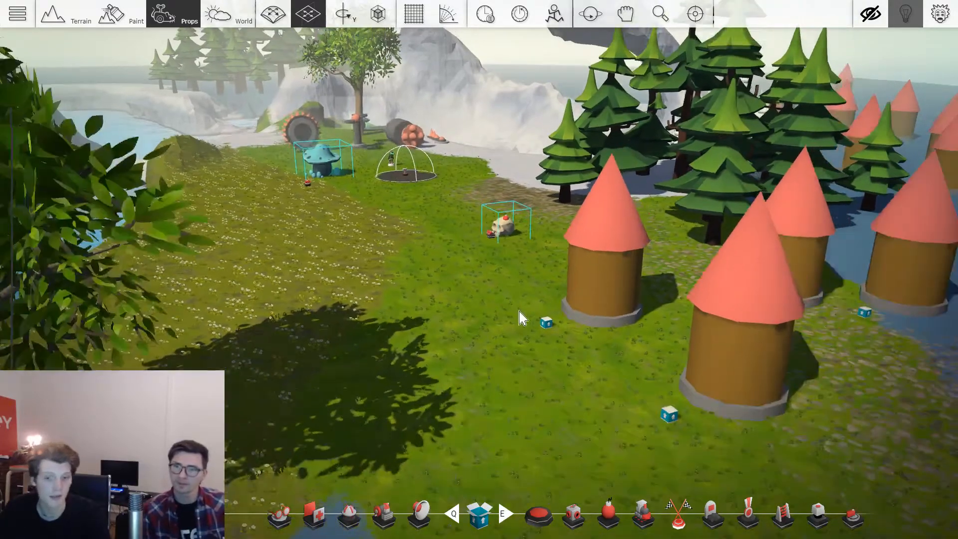
pyautogui.scroll(2, 519, 313)
pyautogui.moveTo(567, 333); pyautogui.dragTo(595, 333, button='right')
pyautogui.scroll(2, 570, 335)
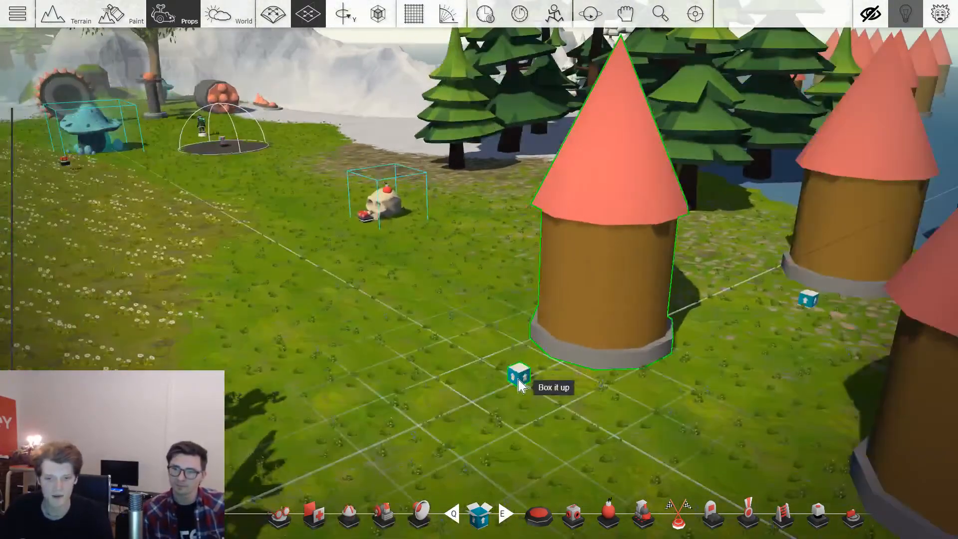
pyautogui.scroll(-3, 518, 382)
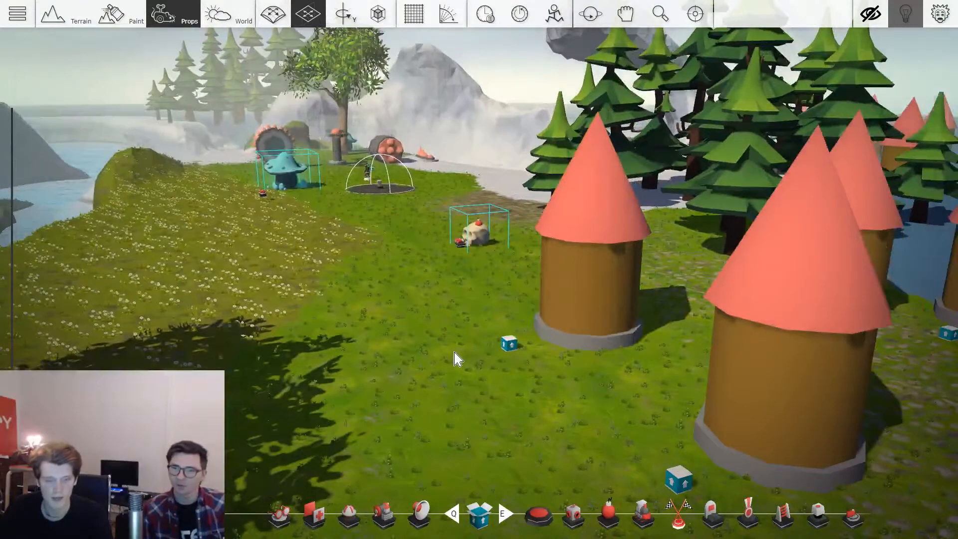
pyautogui.scroll(1, 457, 357)
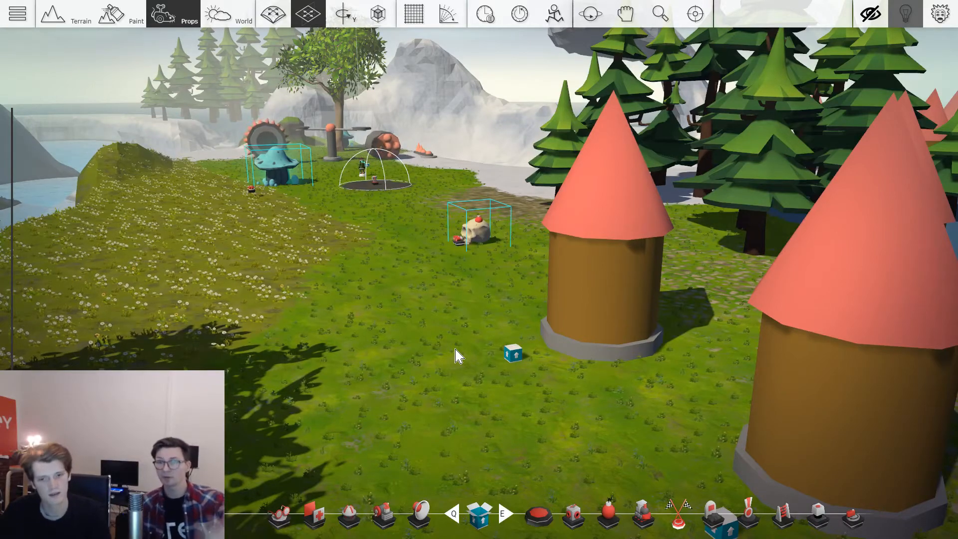
pyautogui.scroll(-5, 443, 335)
pyautogui.moveTo(443, 336); pyautogui.dragTo(354, 312, button='right')
pyautogui.scroll(5, 467, 347)
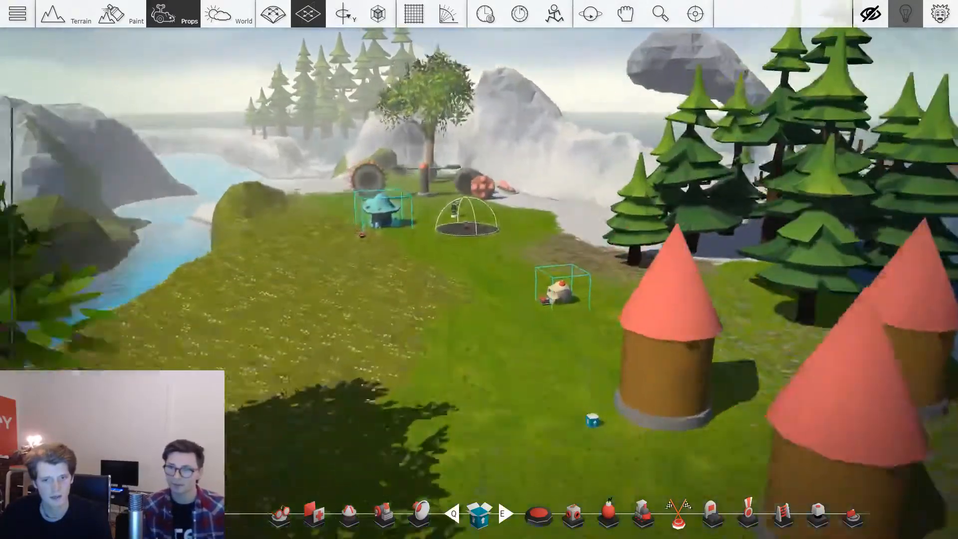
pyautogui.scroll(-1, 467, 348)
pyautogui.scroll(-2, 467, 360)
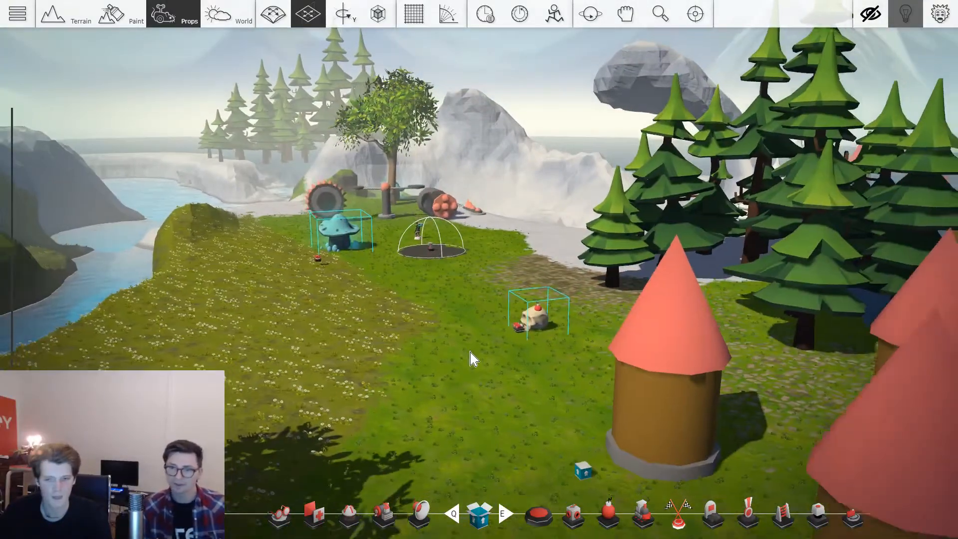
pyautogui.scroll(2, 468, 360)
# Browse the Box collection of shared gameplay boxes in the prop library.
pyautogui.press('Tab')
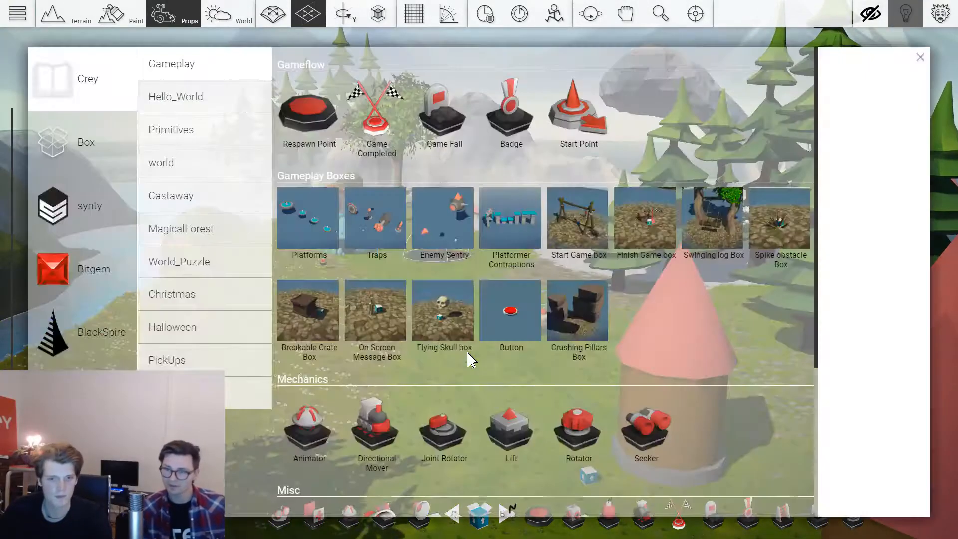
pyautogui.click(120, 143)
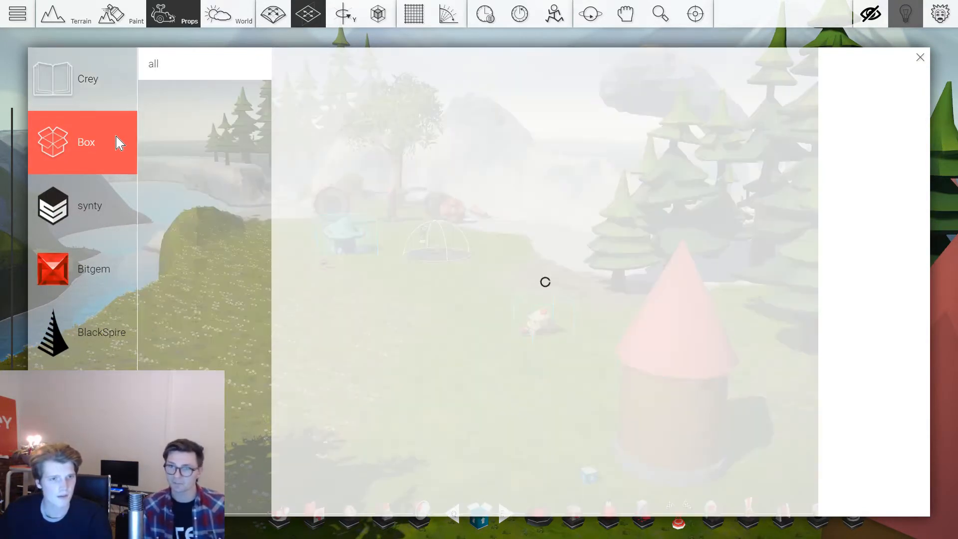
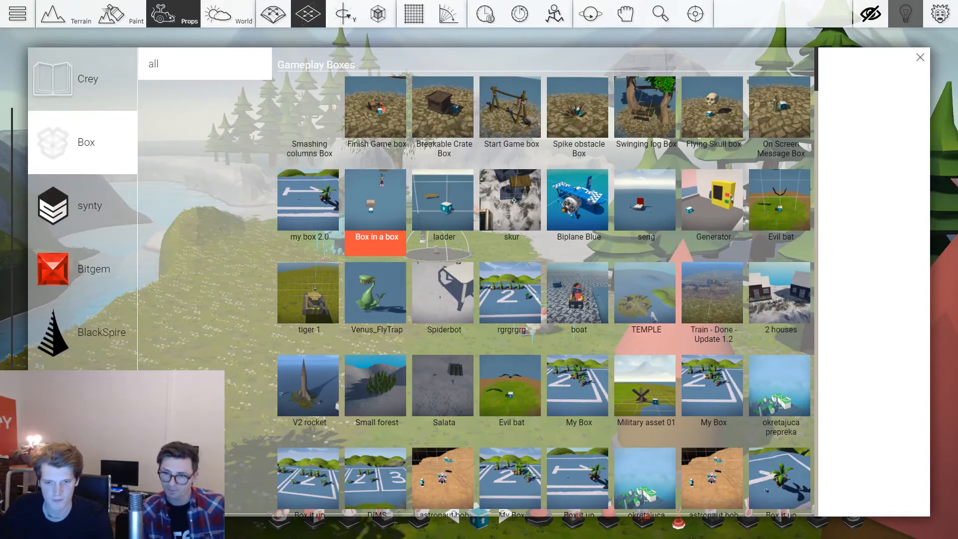
pyautogui.press('Escape')
pyautogui.moveTo(417, 278); pyautogui.dragTo(451, 319, button='right')
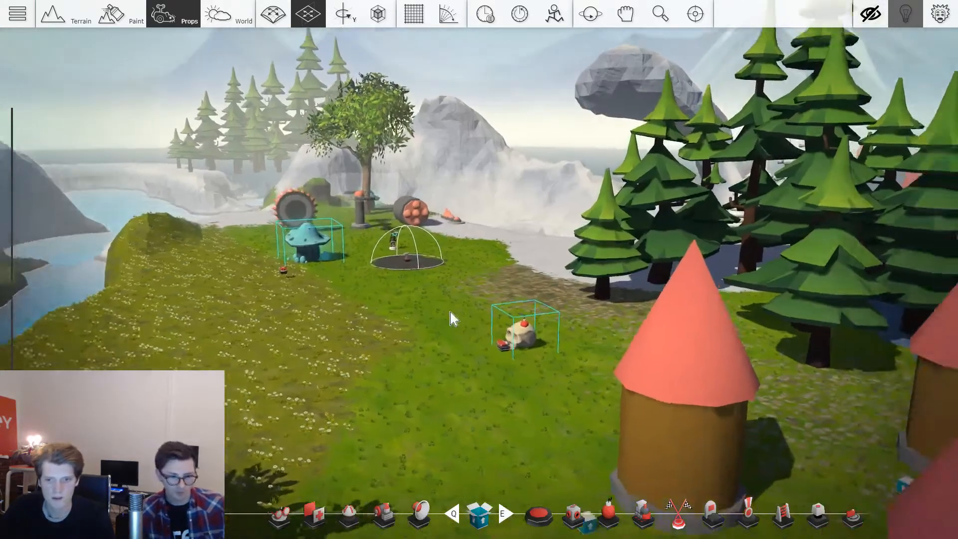
pyautogui.scroll(-5, 467, 323)
pyautogui.scroll(5, 474, 331)
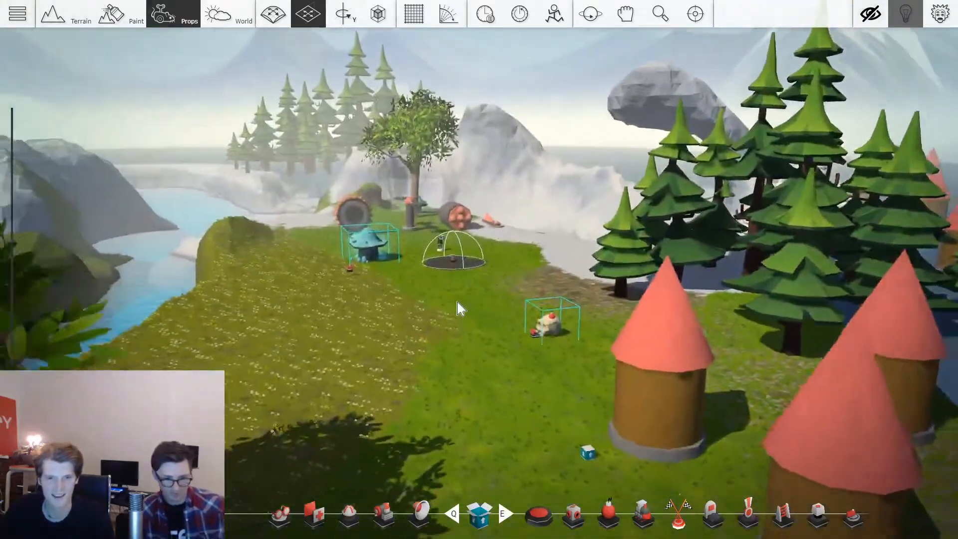
pyautogui.press('s')
pyautogui.press('d')
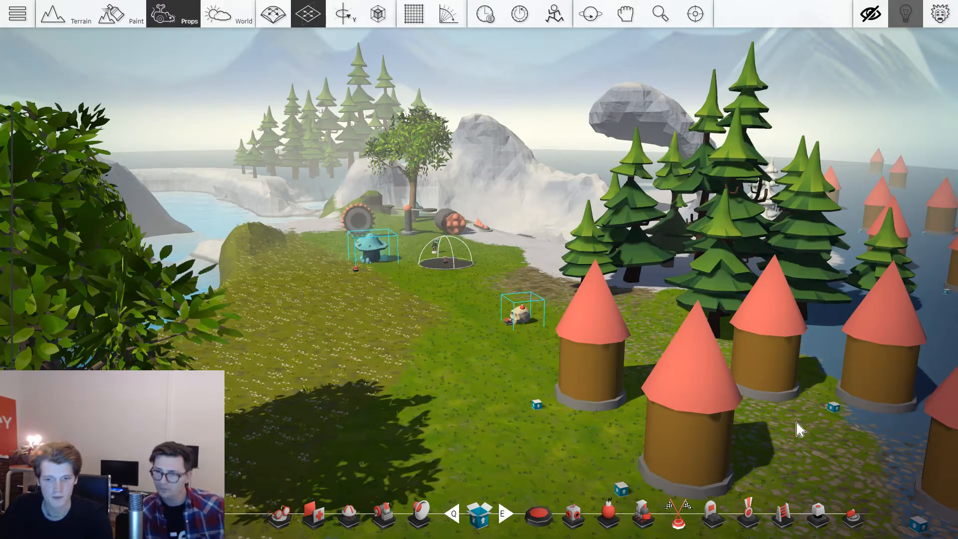
pyautogui.scroll(-4, 493, 301)
pyautogui.scroll(5, 577, 302)
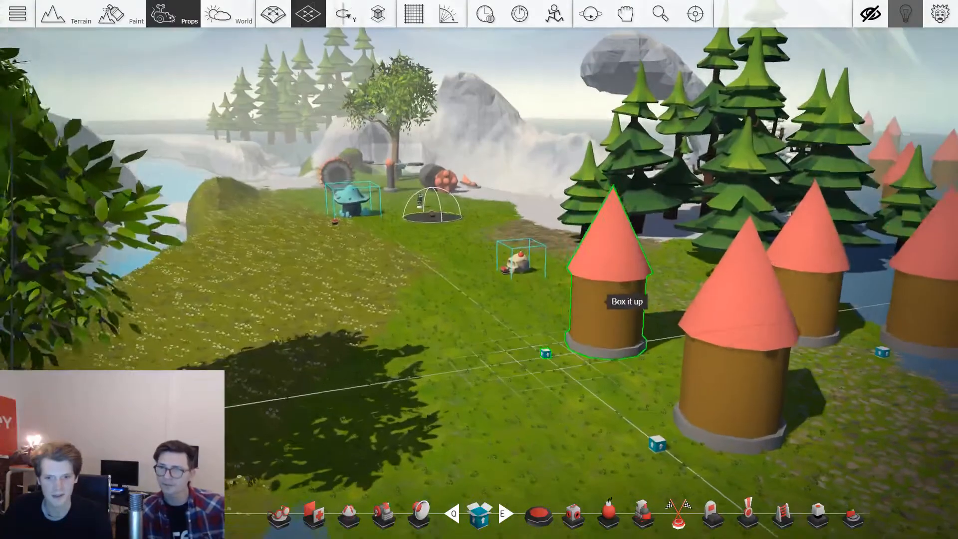
pyautogui.scroll(-4, 509, 327)
pyautogui.scroll(3, 489, 344)
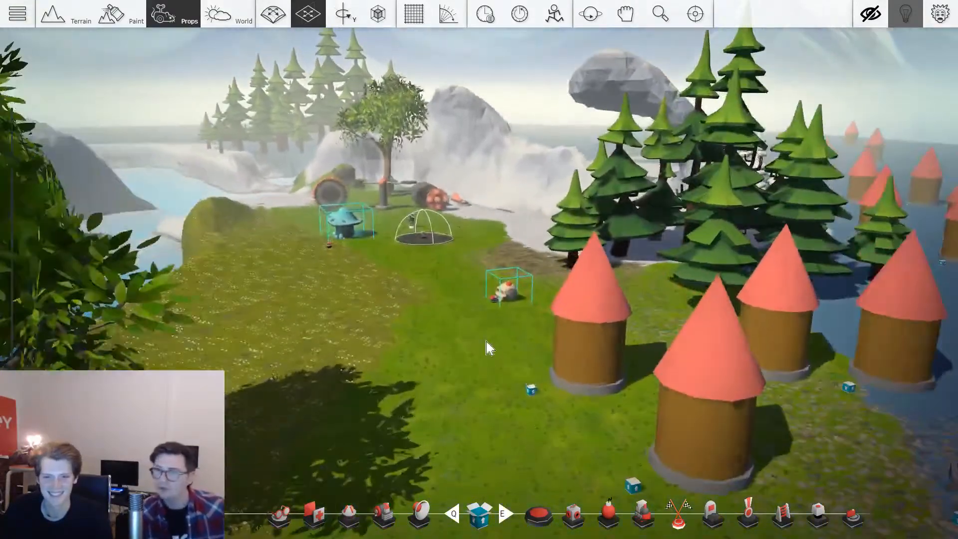
pyautogui.scroll(3, 514, 300)
pyautogui.scroll(-4, 450, 316)
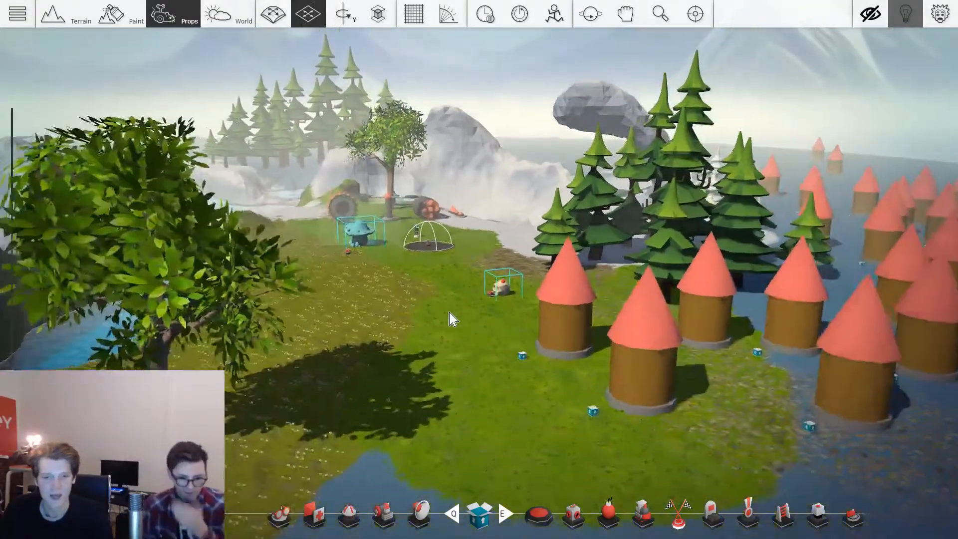
pyautogui.scroll(2, 450, 315)
# Choose the Haunted Castle from the Box collection and place it at the island's near shoreline.
pyautogui.press('Tab')
pyautogui.click(90, 133)
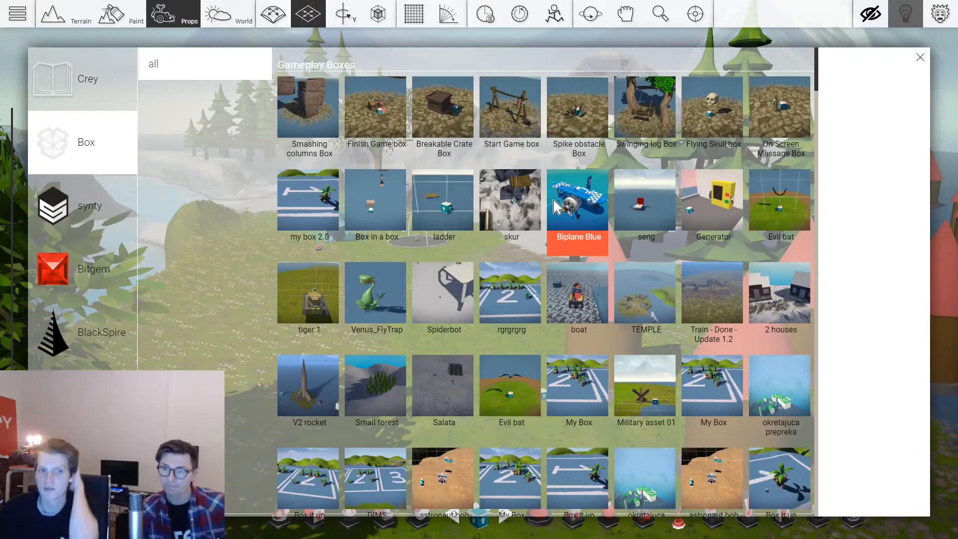
pyautogui.moveTo(817, 72); pyautogui.dragTo(819, 76)
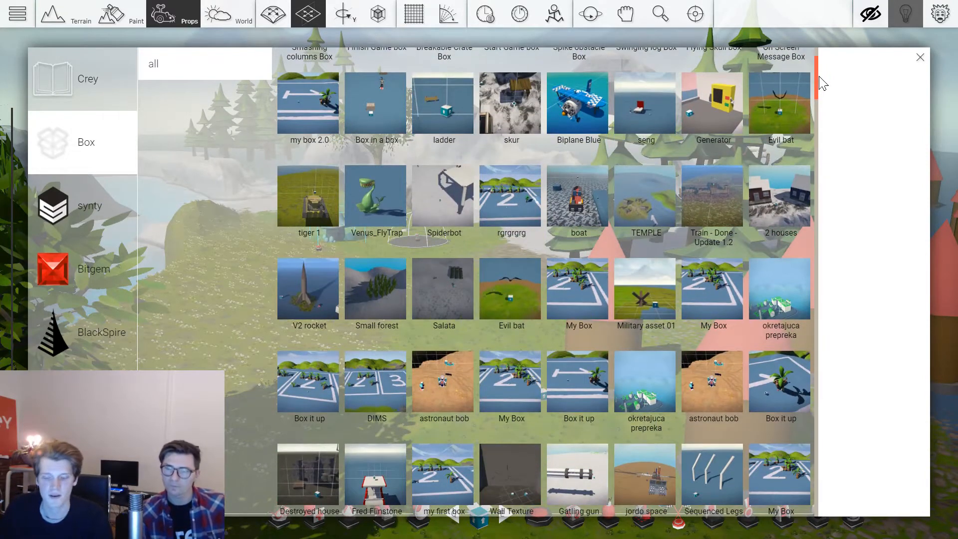
pyautogui.moveTo(822, 82); pyautogui.dragTo(819, 212)
pyautogui.click(445, 238)
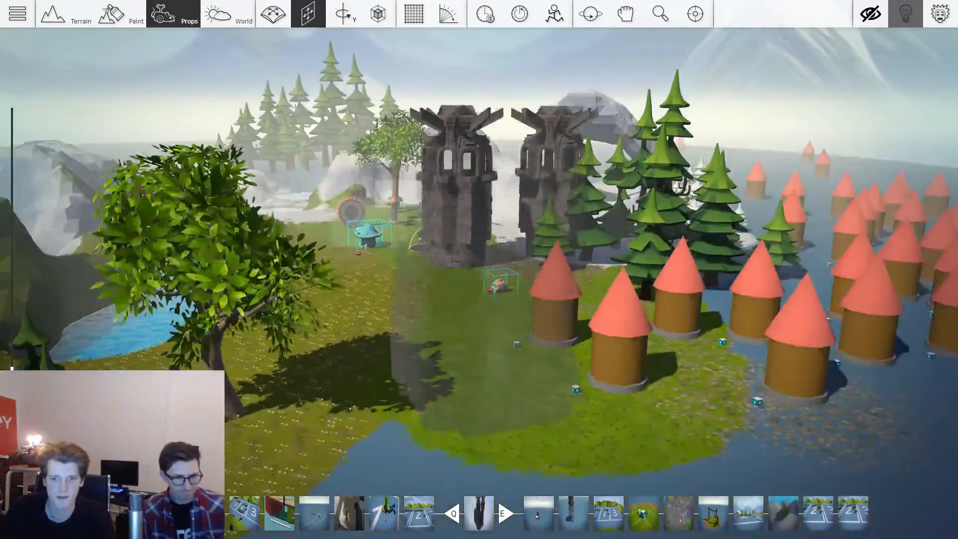
pyautogui.scroll(2, 479, 269)
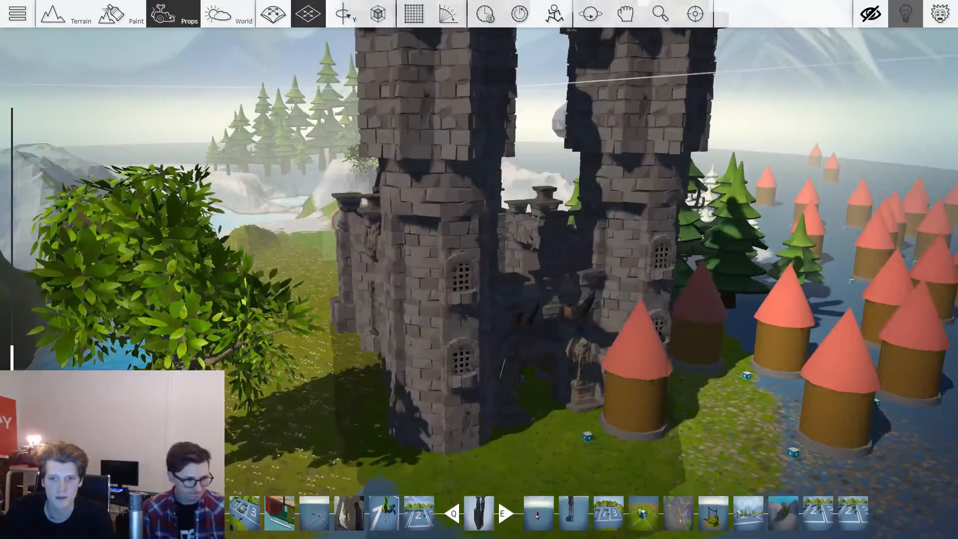
pyautogui.click(455, 297)
pyautogui.scroll(-2, 456, 298)
pyautogui.moveTo(459, 370); pyautogui.dragTo(464, 248)
pyautogui.scroll(-1, 505, 248)
pyautogui.scroll(-3, 485, 261)
pyautogui.scroll(3, 463, 248)
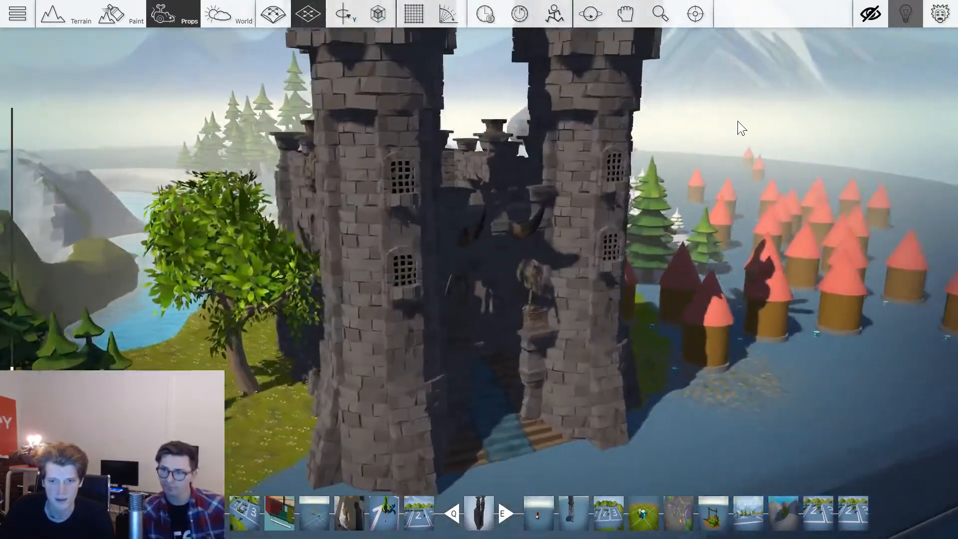
# Look through the synty Dungeon props in the prop library.
pyautogui.press('Tab')
pyautogui.click(90, 195)
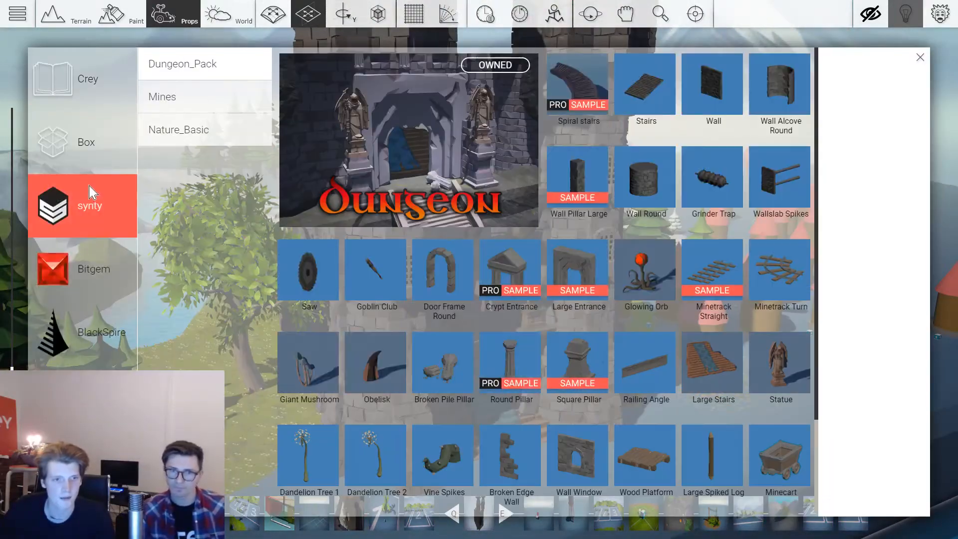
pyautogui.scroll(-2, 690, 306)
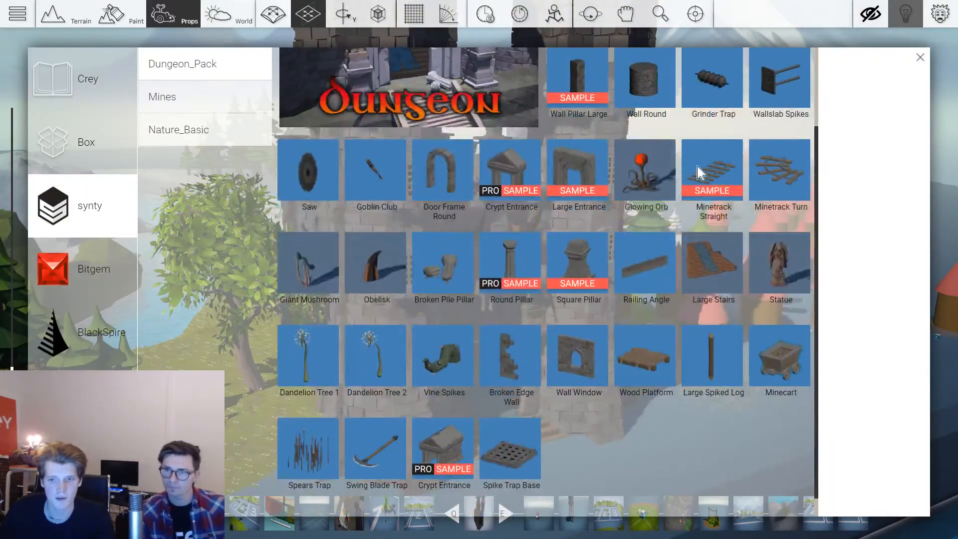
pyautogui.press('Tab')
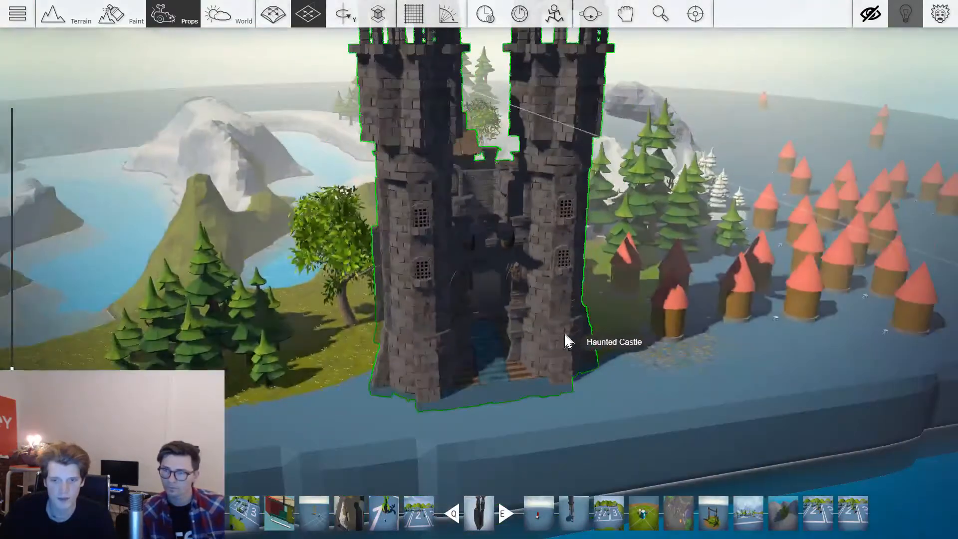
# Move the Haunted Castle across the island to the far side, beside the curved rock arch.
pyautogui.moveTo(566, 342); pyautogui.dragTo(479, 284)
pyautogui.press('w')
pyautogui.press('w')
pyautogui.press('s')
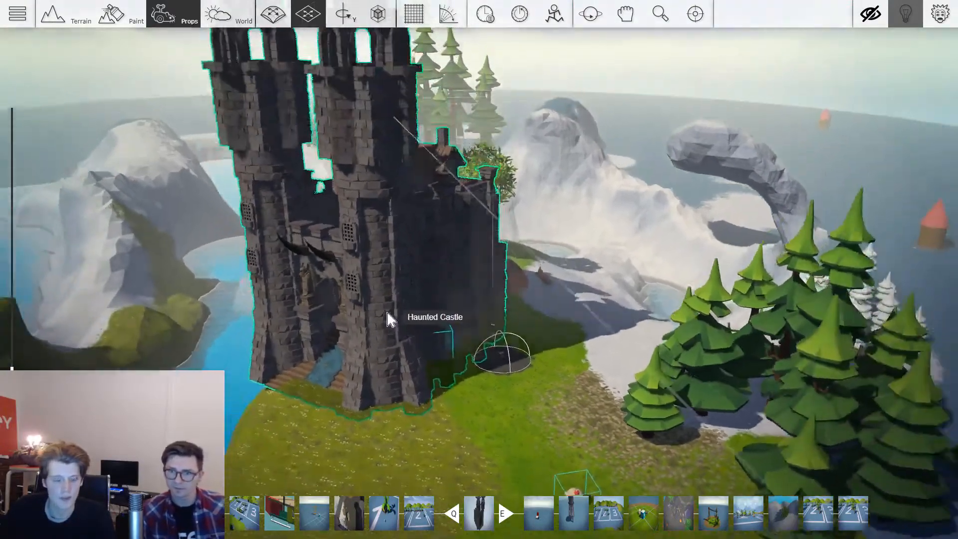
pyautogui.moveTo(389, 319); pyautogui.dragTo(730, 187)
pyautogui.press('w')
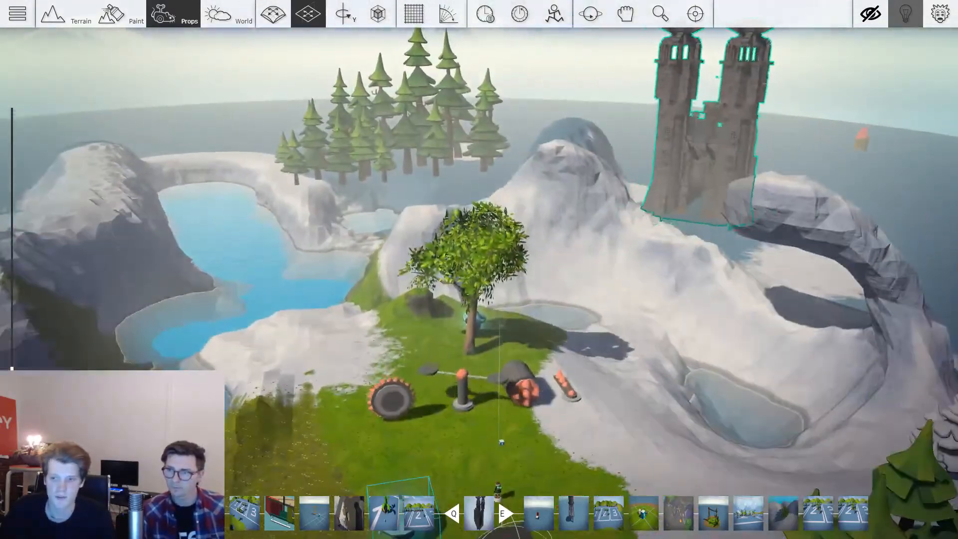
pyautogui.moveTo(713, 182); pyautogui.dragTo(707, 182, button='right')
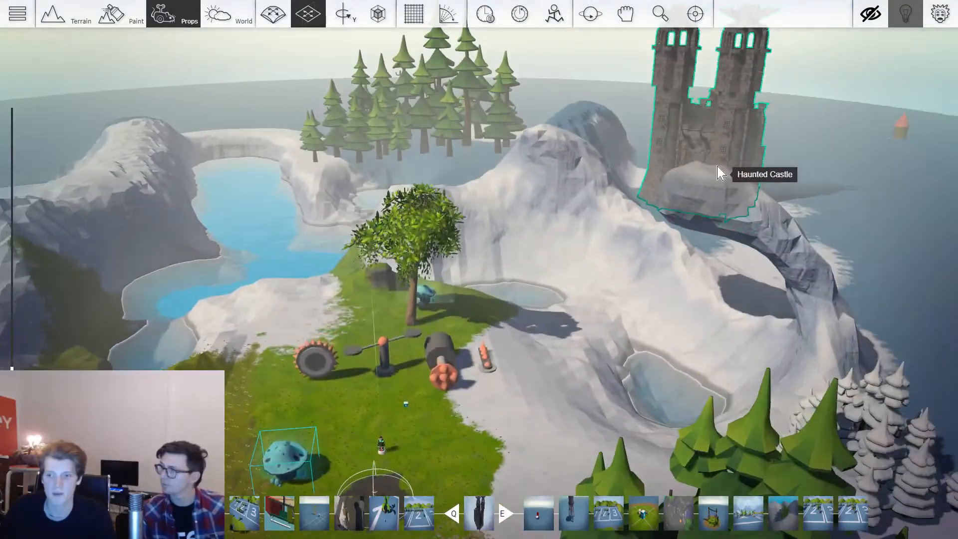
# Duplicate the Haunted Castle and carry the copy to the far shore behind the lake.
pyautogui.keyDown('ctrl'); pyautogui.moveTo(717, 167); pyautogui.dragTo(67, 222); pyautogui.keyUp('ctrl')
pyautogui.press('s')
pyautogui.press('a')
pyautogui.press('w')
pyautogui.press('a')
pyautogui.press('s')
pyautogui.press('a')
# Duplicate the castle once more and arrange the castles across the sea behind the pine grove and the snowy mountains.
pyautogui.keyDown('ctrl'); pyautogui.moveTo(67, 222); pyautogui.dragTo(641, 144); pyautogui.keyUp('ctrl')
pyautogui.press('d')
pyautogui.press('w')
pyautogui.press('d')
pyautogui.press('w')
pyautogui.press('Delete')
pyautogui.press('w')
pyautogui.moveTo(609, 157); pyautogui.dragTo(618, 156, button='right')
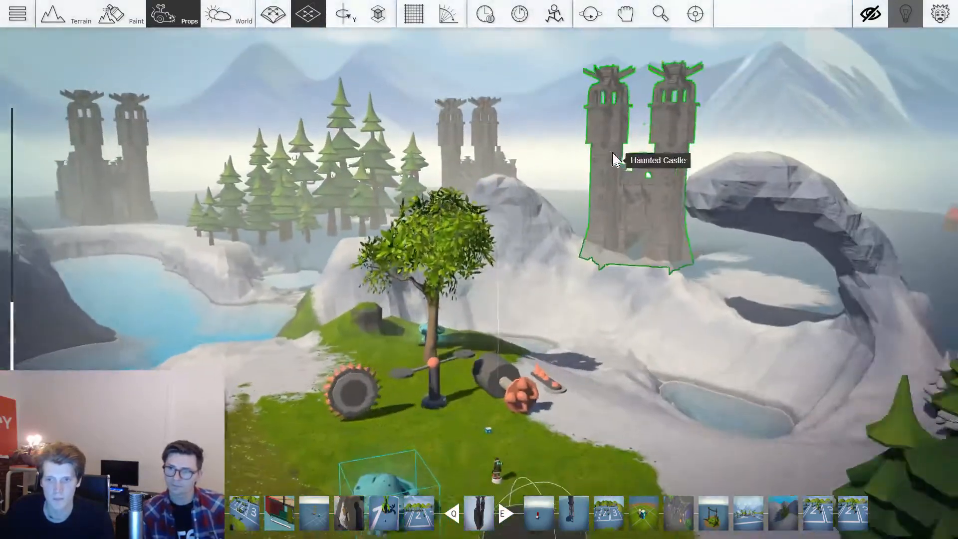
# Add the Biplane Blue from the Box collection and raise it into the air above the lake.
pyautogui.press('Tab')
pyautogui.click(102, 143)
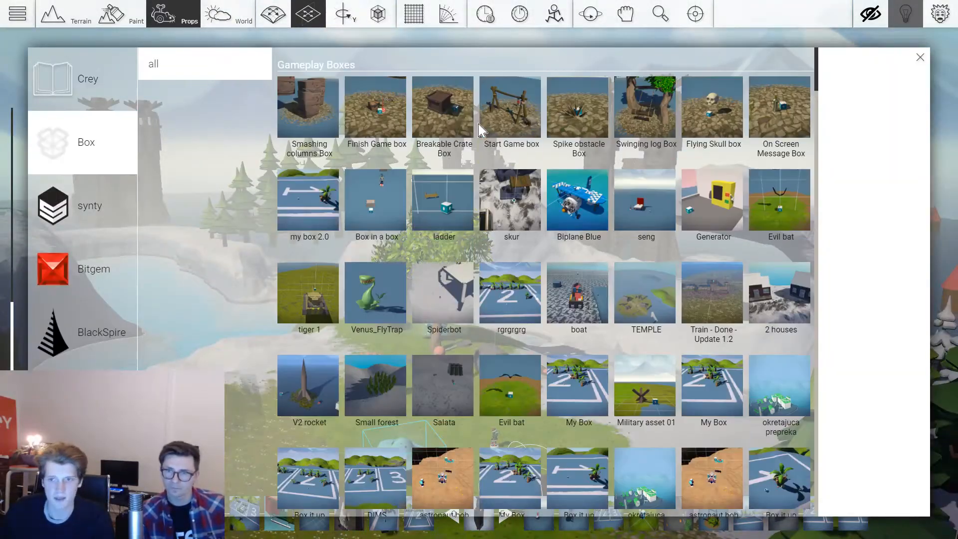
pyautogui.click(580, 202)
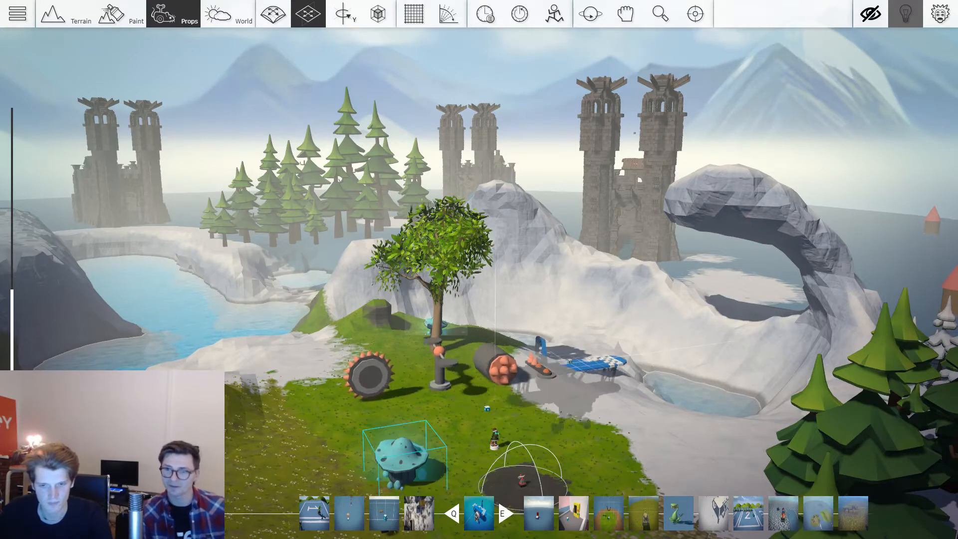
pyautogui.press('2')
pyautogui.moveTo(269, 384); pyautogui.dragTo(217, 209)
pyautogui.scroll(-3, 268, 261)
pyautogui.press('3')
pyautogui.press('2')
pyautogui.press('f')
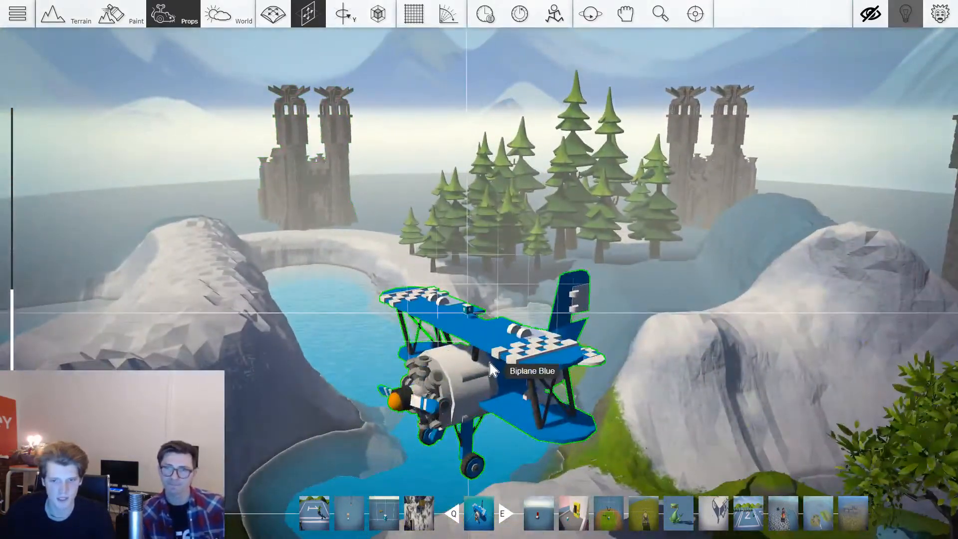
pyautogui.moveTo(505, 363)
pyautogui.mouseDown(button='middle')
pyautogui.moveTo(488, 361)
pyautogui.moveTo(505, 366)
pyautogui.moveTo(494, 366)
pyautogui.mouseUp(button='middle')
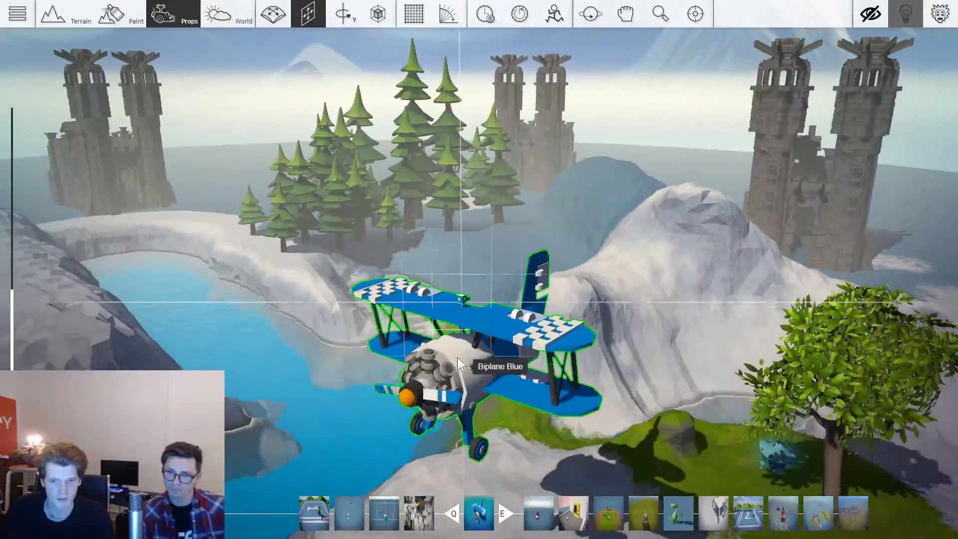
# Open the blue biplane's box so its individual parts can be edited.
pyautogui.rightClick(457, 357)
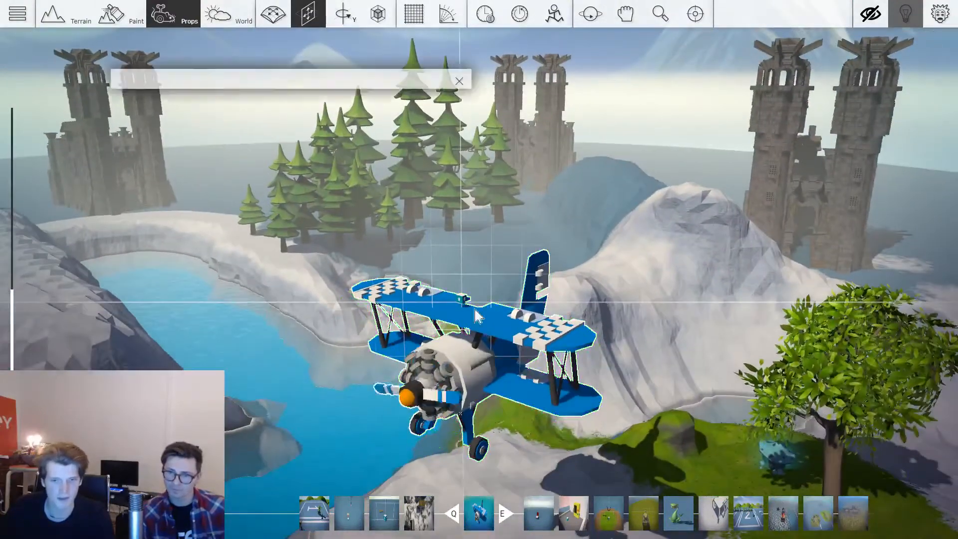
pyautogui.click(459, 81)
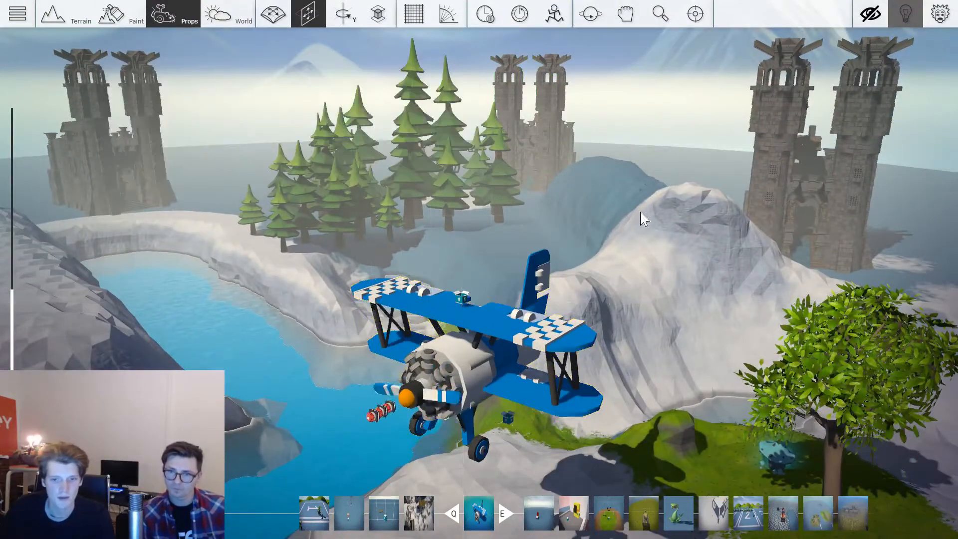
pyautogui.scroll(5, 440, 396)
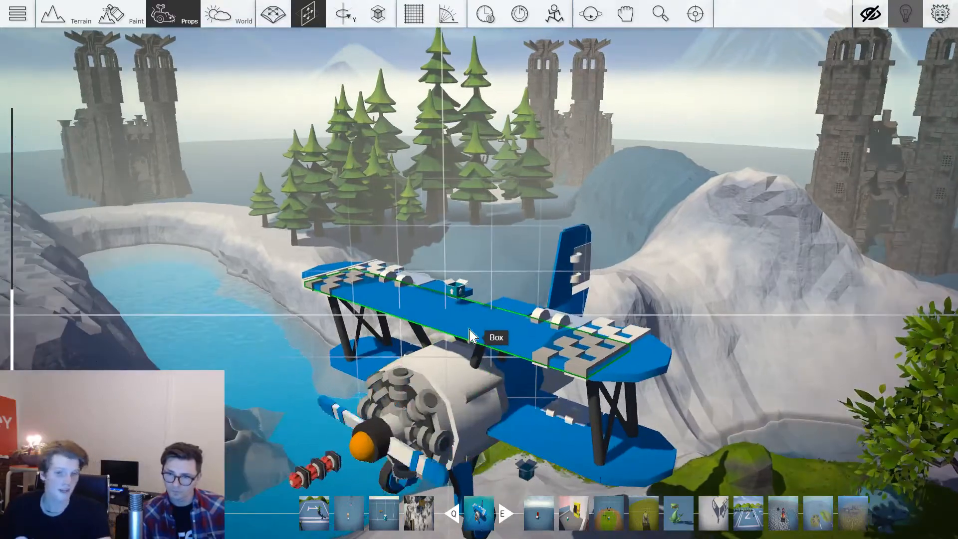
# Recolour the centre box of the biplane's upper wing red.
pyautogui.moveTo(455, 294); pyautogui.dragTo(410, 417, button='right')
pyautogui.scroll(2, 411, 416)
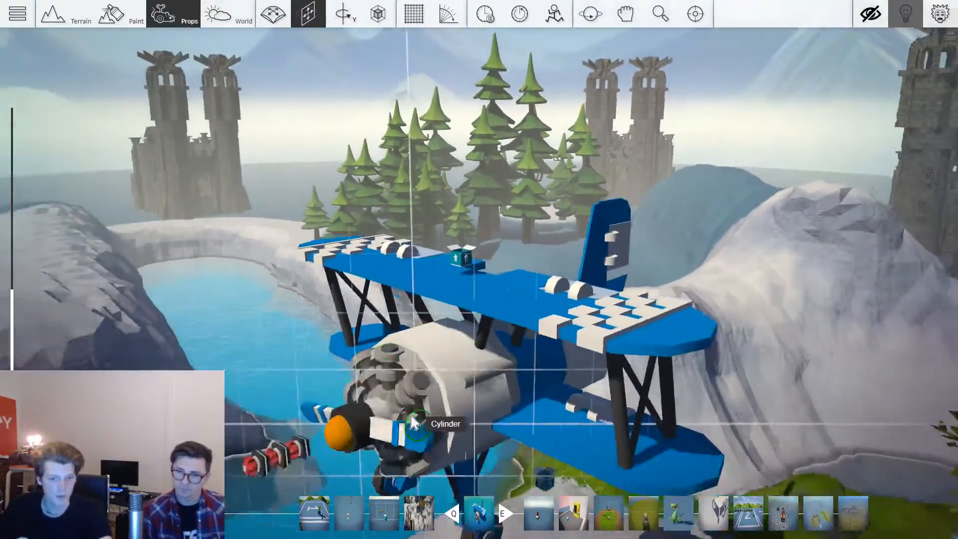
pyautogui.scroll(-2, 412, 419)
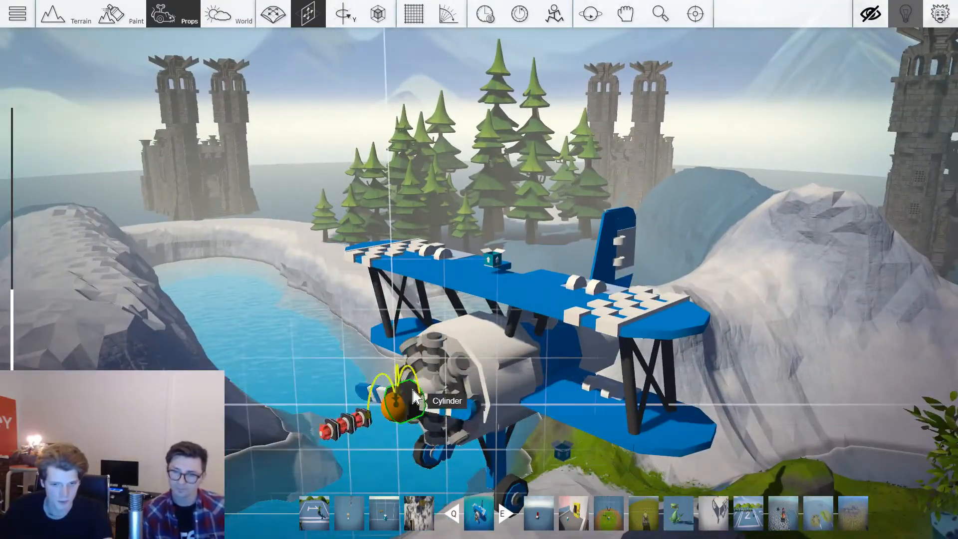
pyautogui.moveTo(464, 414); pyautogui.dragTo(634, 374, button='right')
pyautogui.moveTo(506, 366); pyautogui.dragTo(504, 371, button='right')
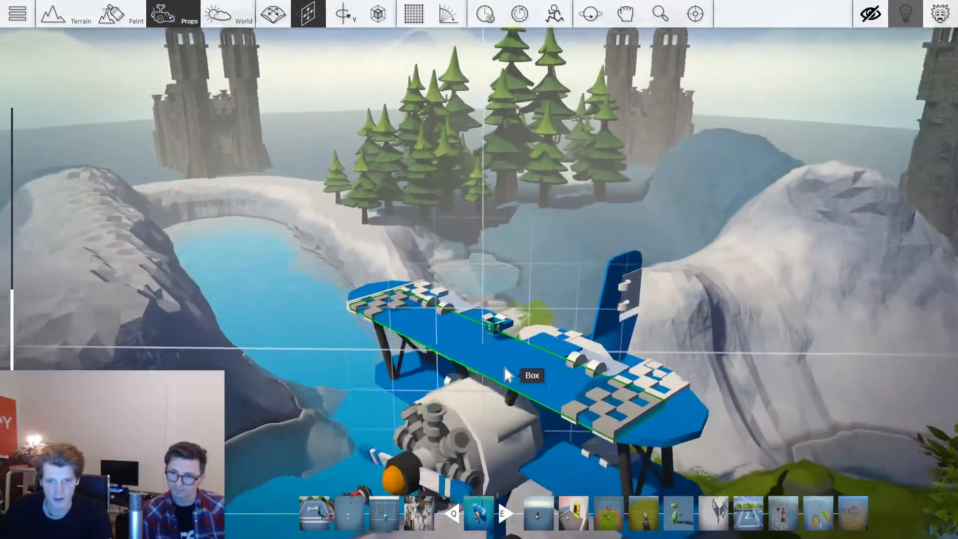
pyautogui.scroll(-2, 519, 356)
pyautogui.doubleClick(522, 361)
pyautogui.click(276, 264)
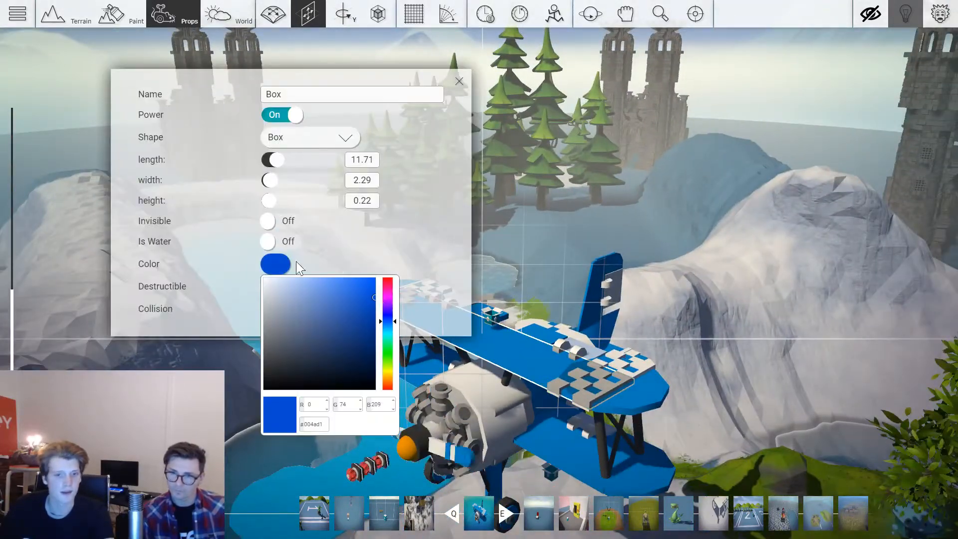
pyautogui.click(460, 81)
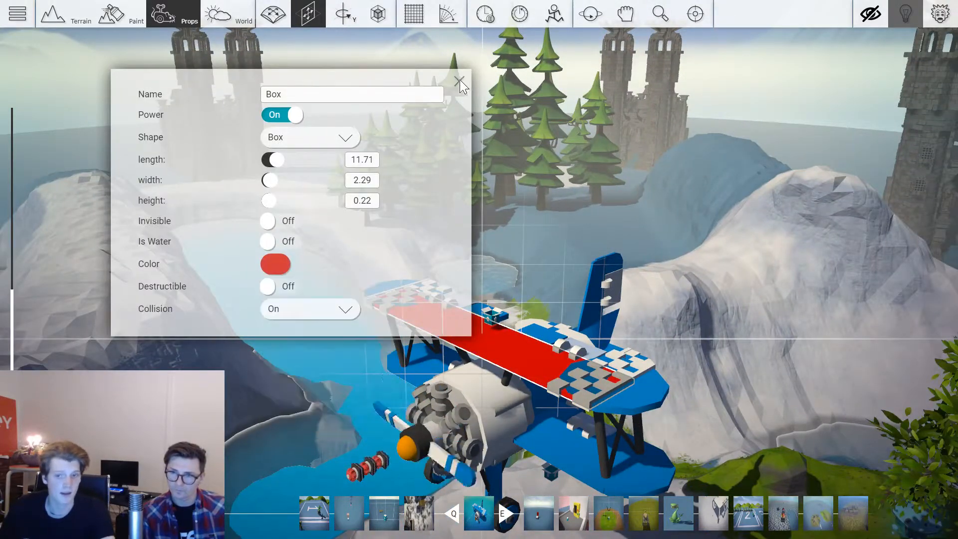
# Recolour the cylinders forming both rounded tips of the upper wing red (#d10000).
pyautogui.scroll(-2, 594, 368)
pyautogui.doubleClick(607, 386)
pyautogui.click(275, 244)
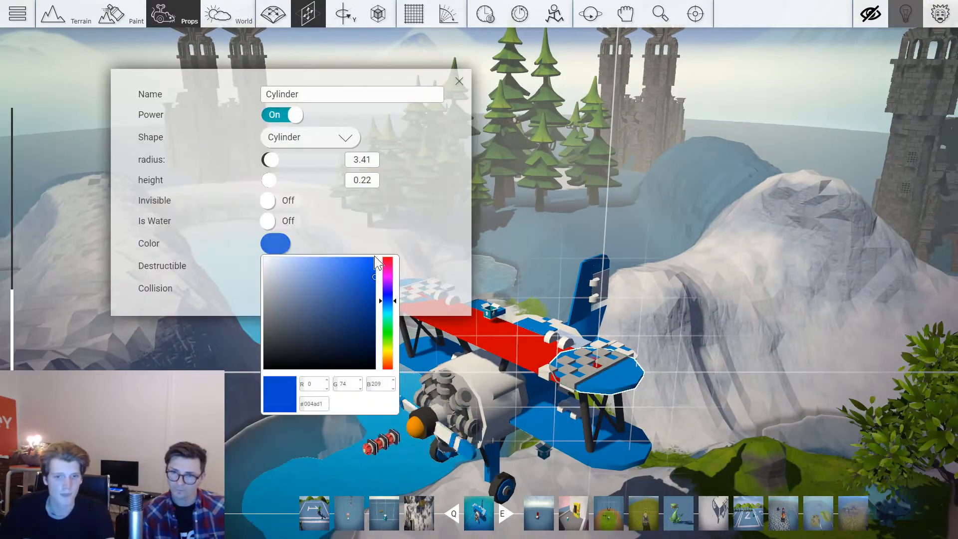
pyautogui.click(459, 82)
pyautogui.scroll(1, 433, 179)
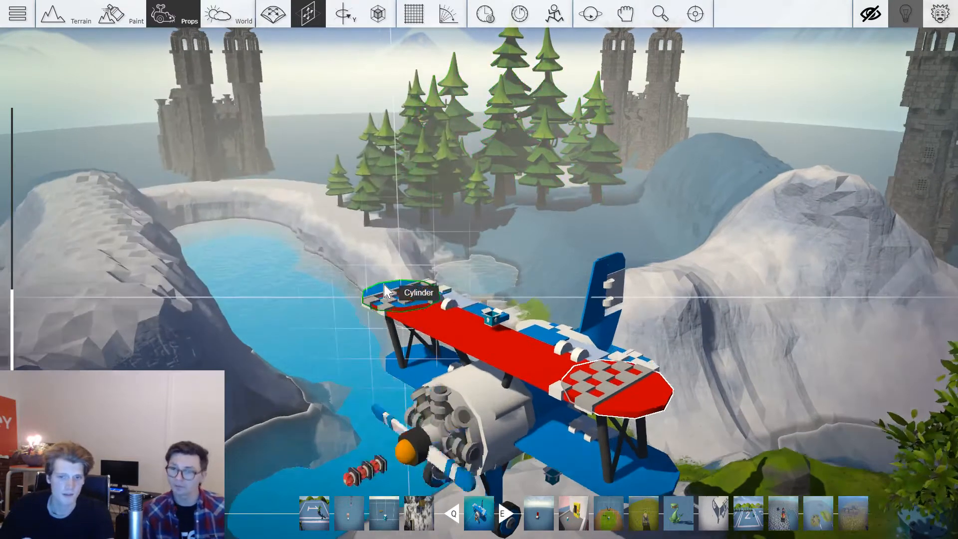
pyautogui.doubleClick(398, 291)
pyautogui.click(276, 244)
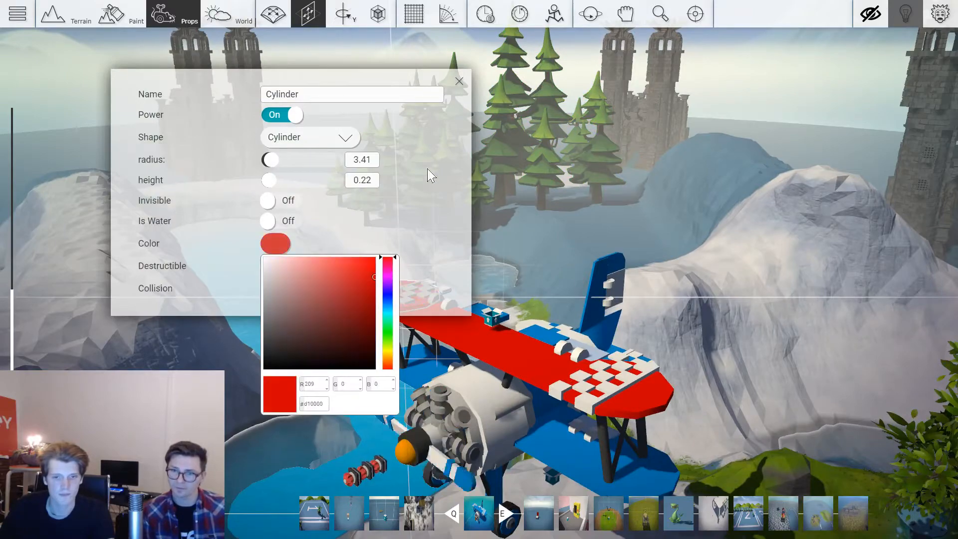
pyautogui.click(460, 81)
# Close the Biplane Blue box and carry the whole plane up in front of the pine grove.
pyautogui.moveTo(502, 132); pyautogui.dragTo(628, 154, button='right')
pyautogui.scroll(-1, 631, 379)
pyautogui.doubleClick(598, 327)
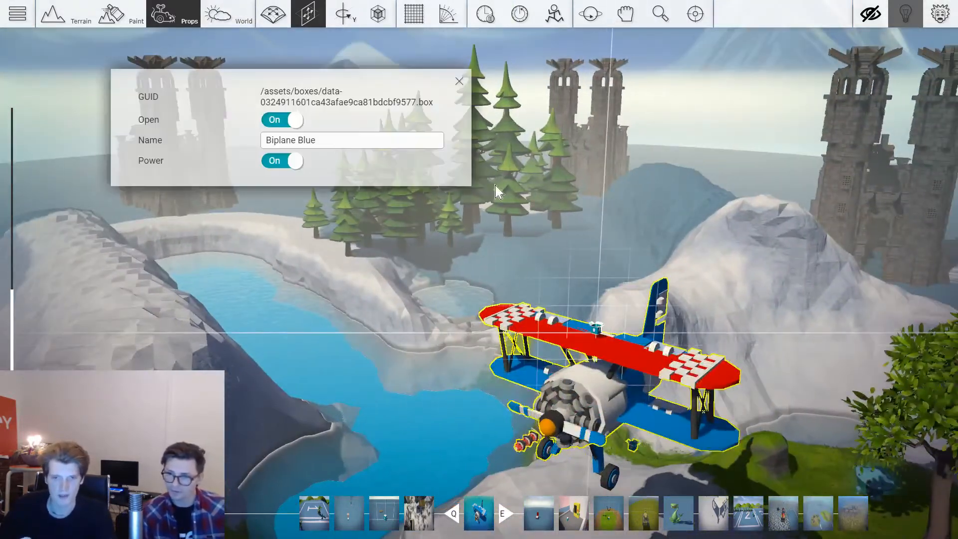
pyautogui.click(290, 119)
pyautogui.click(459, 81)
pyautogui.scroll(-3, 472, 285)
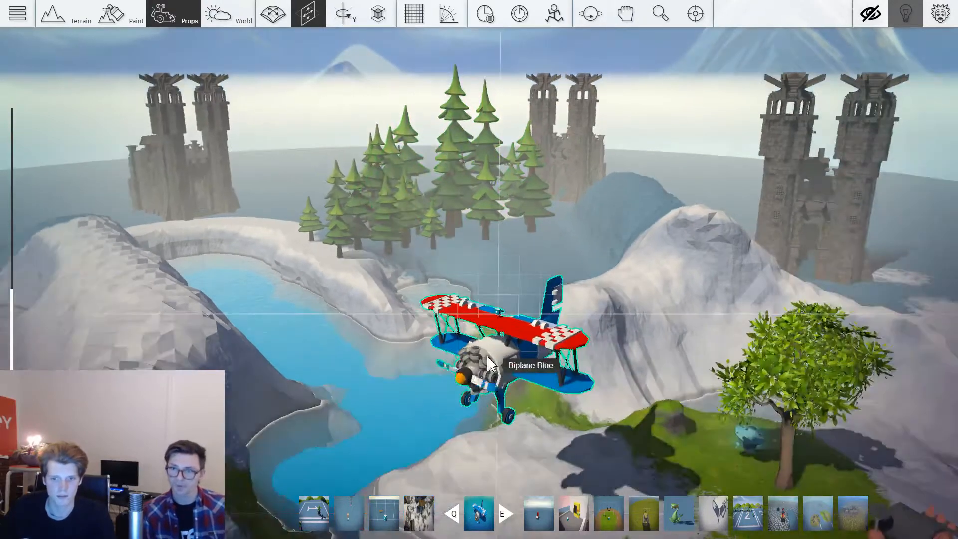
pyautogui.moveTo(501, 357); pyautogui.dragTo(409, 147)
pyautogui.moveTo(409, 147); pyautogui.dragTo(516, 192, button='right')
# Add a Rotator from the Crey collection and place it beside the biplane, near the snowy mountain.
pyautogui.press('Tab')
pyautogui.click(101, 85)
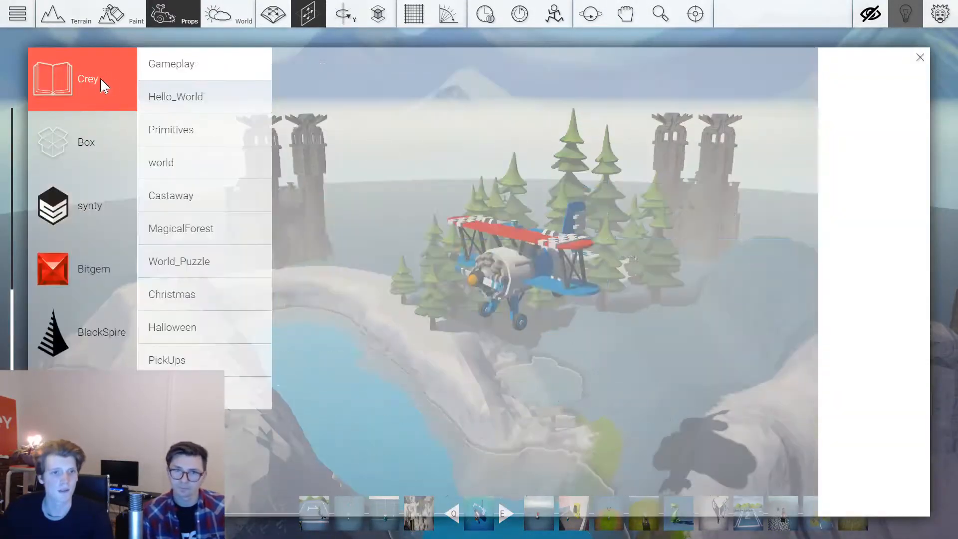
pyautogui.scroll(-4, 561, 332)
pyautogui.click(575, 233)
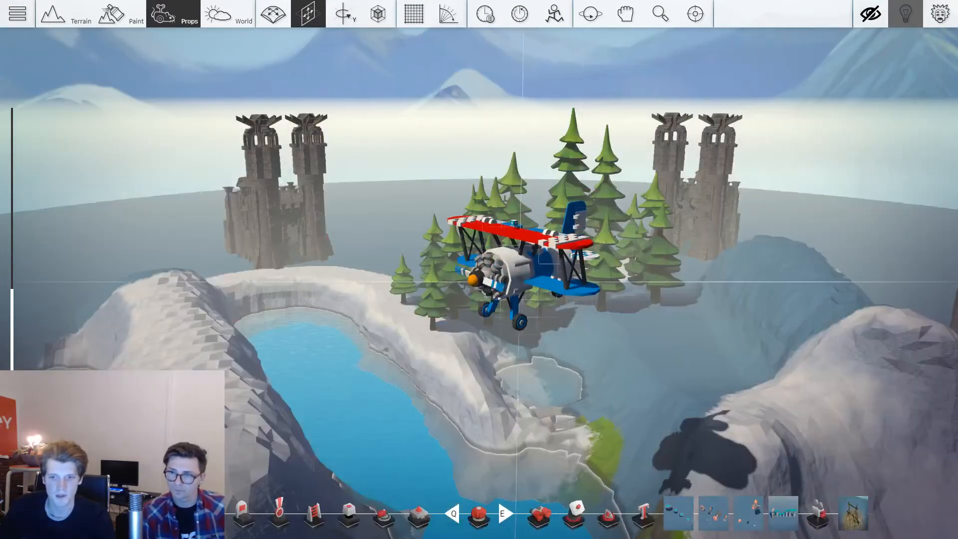
pyautogui.click(722, 343)
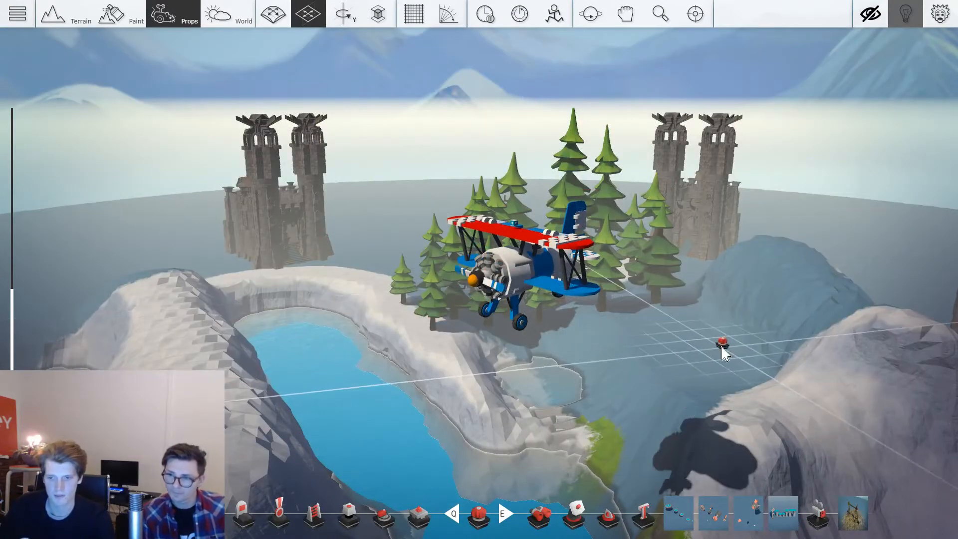
# Attach the biplane to the Rotator and set the Rotator's Speed On to -23.19.
pyautogui.rightClick(520, 283)
pyautogui.click(468, 242)
pyautogui.press('d')
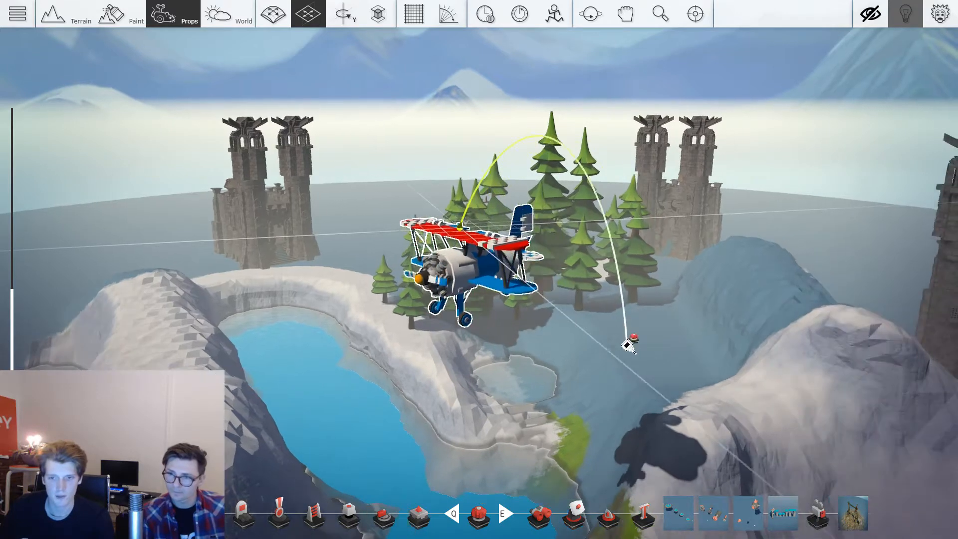
pyautogui.click(634, 341)
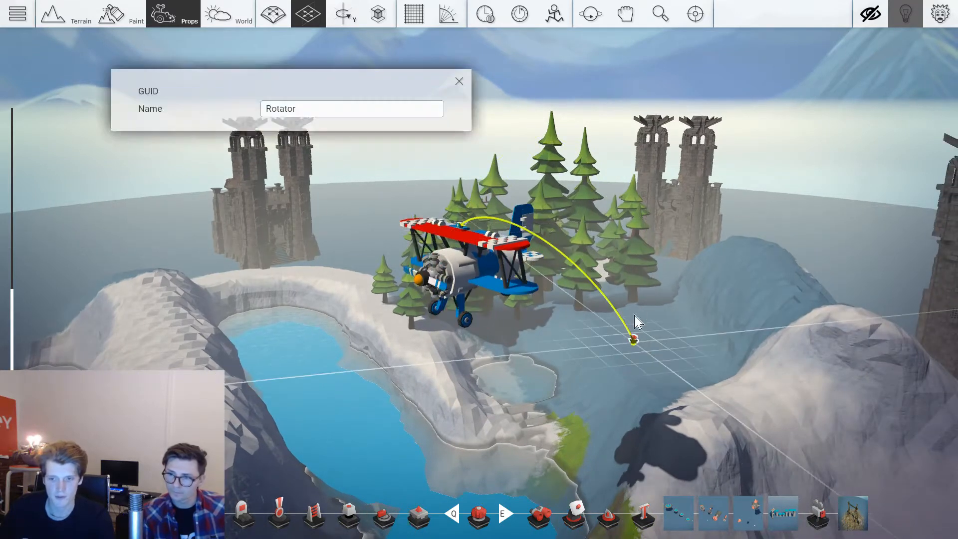
pyautogui.moveTo(305, 158); pyautogui.dragTo(302, 154)
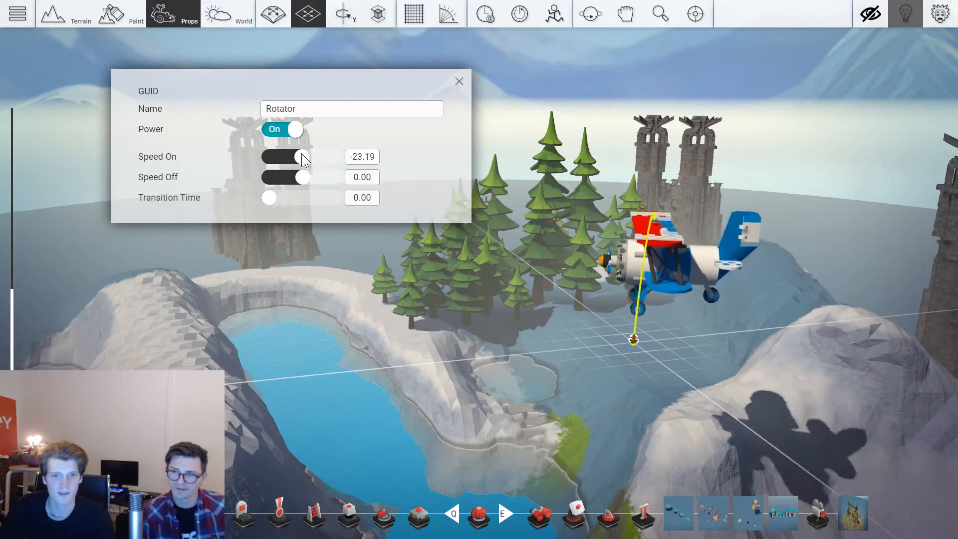
pyautogui.click(459, 81)
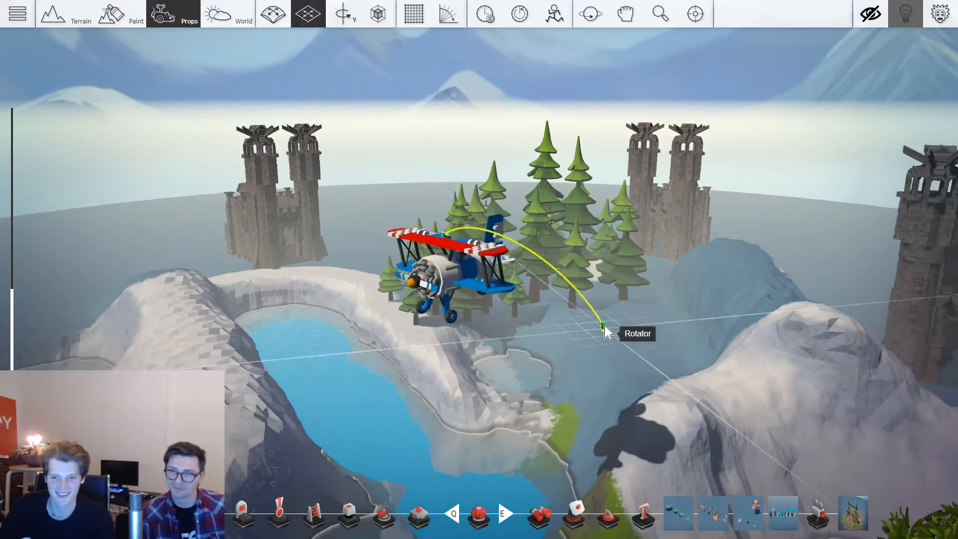
# Move the Rotator with its biplane toward the far bank of the lake, and pause and reset the simulation.
pyautogui.moveTo(603, 327); pyautogui.dragTo(353, 261)
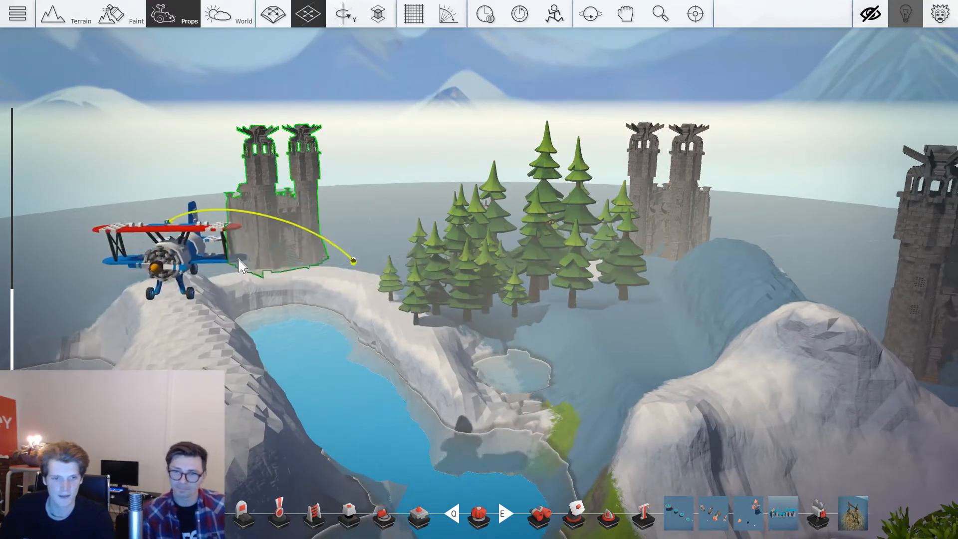
pyautogui.click(483, 14)
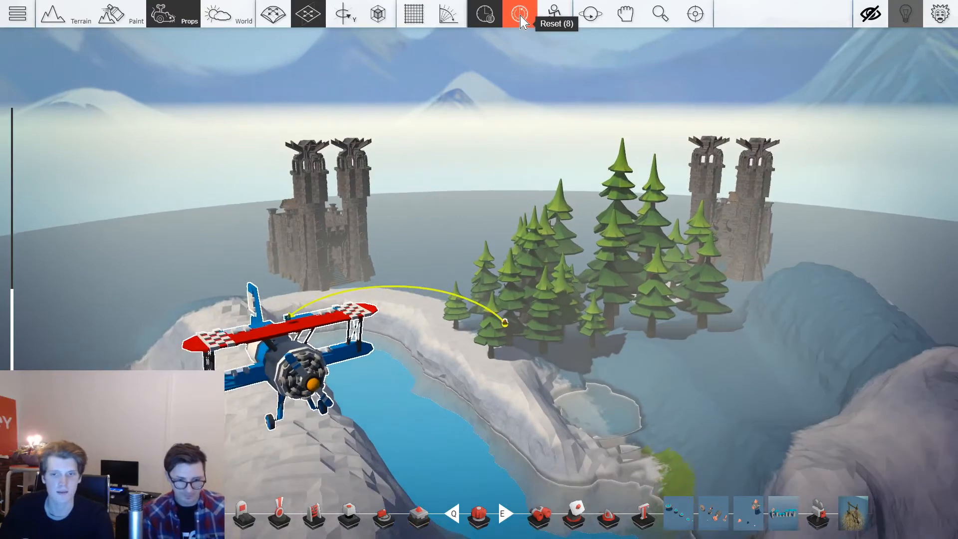
pyautogui.click(406, 282)
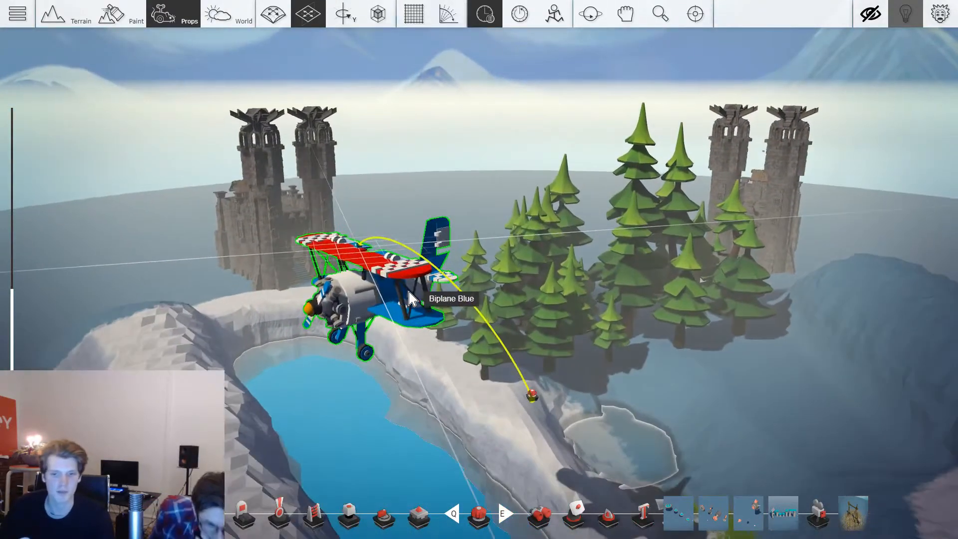
# Duplicate the Rotator with its biplane four times, spread the copies around the castles and pine grove, and resume the simulation.
pyautogui.click(506, 396)
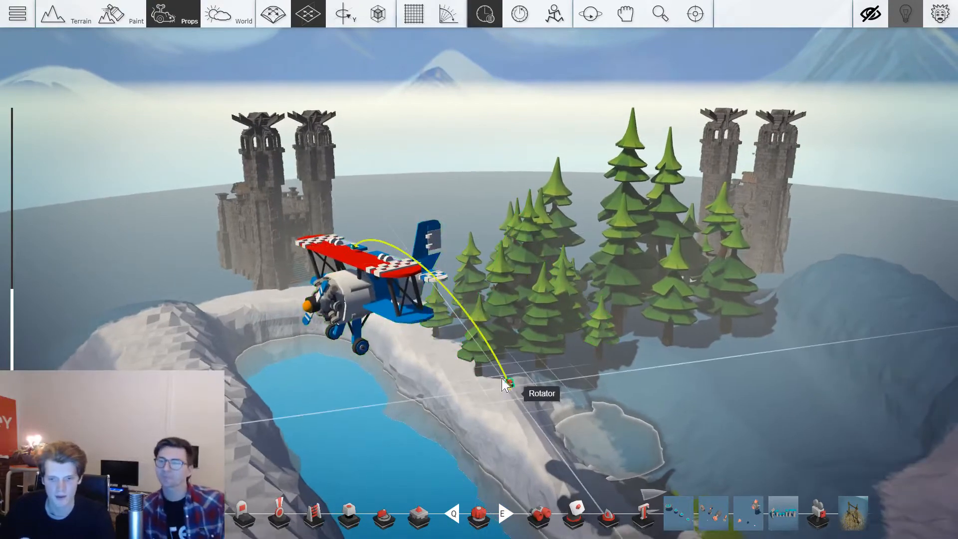
pyautogui.moveTo(352, 279); pyautogui.dragTo(267, 227)
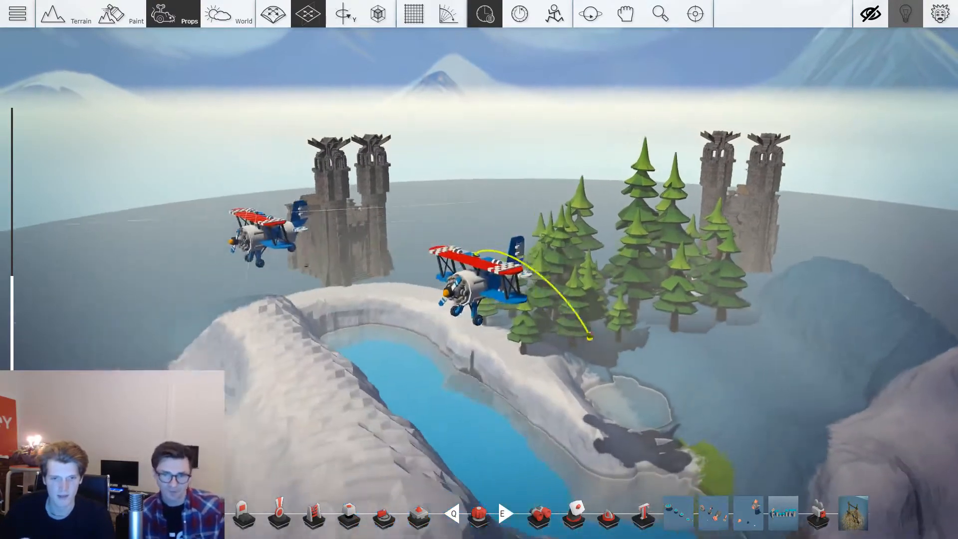
pyautogui.moveTo(294, 195); pyautogui.dragTo(205, 239)
pyautogui.hotkey('ctrl', 'v')
pyautogui.moveTo(654, 207); pyautogui.dragTo(623, 156)
pyautogui.hotkey('ctrl', 'v')
pyautogui.moveTo(773, 303); pyautogui.dragTo(825, 179)
pyautogui.press('2')
pyautogui.press('s')
pyautogui.click(493, 25)
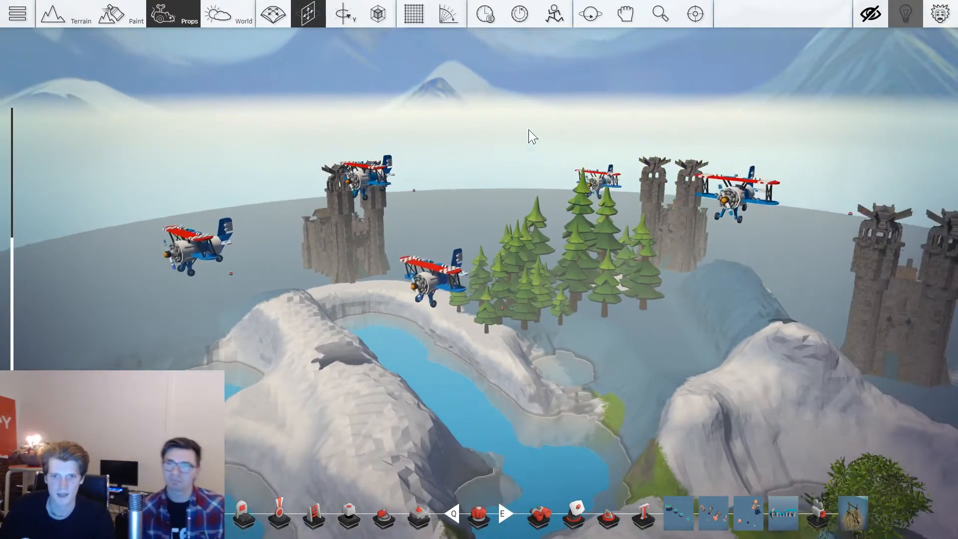
# Turn the Rotator in front of the pine grove about its vertical axis to shift its biplane along the orbit.
pyautogui.press('w')
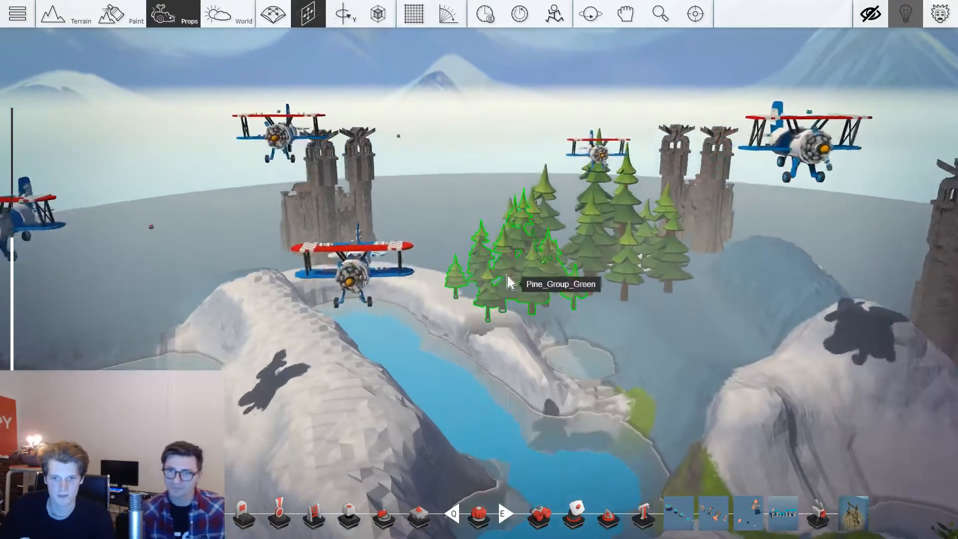
pyautogui.press('3')
pyautogui.moveTo(509, 274); pyautogui.dragTo(553, 275)
pyautogui.press('w')
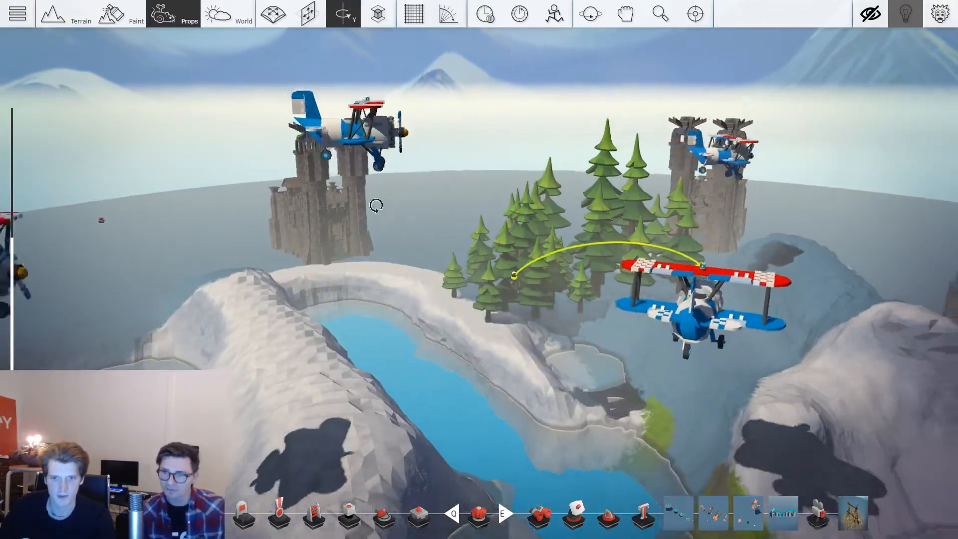
# Move the character figure from beside the blue mushroom onto the open flower meadow and open its settings.
pyautogui.press('w')
pyautogui.moveTo(376, 205); pyautogui.dragTo(748, 199, button='right')
pyautogui.moveTo(598, 220); pyautogui.dragTo(449, 219, button='right')
pyautogui.press('d')
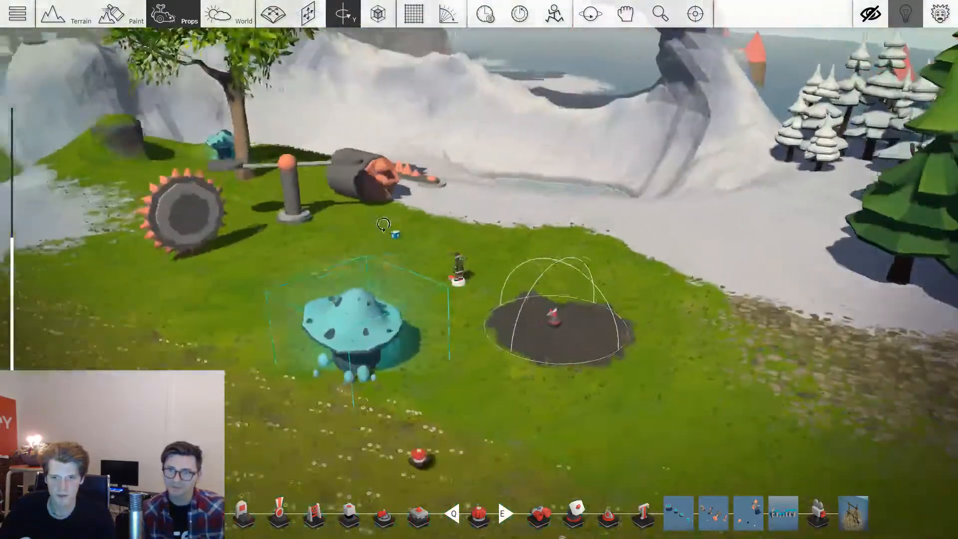
pyautogui.press('2')
pyautogui.moveTo(422, 276); pyautogui.dragTo(389, 273, button='right')
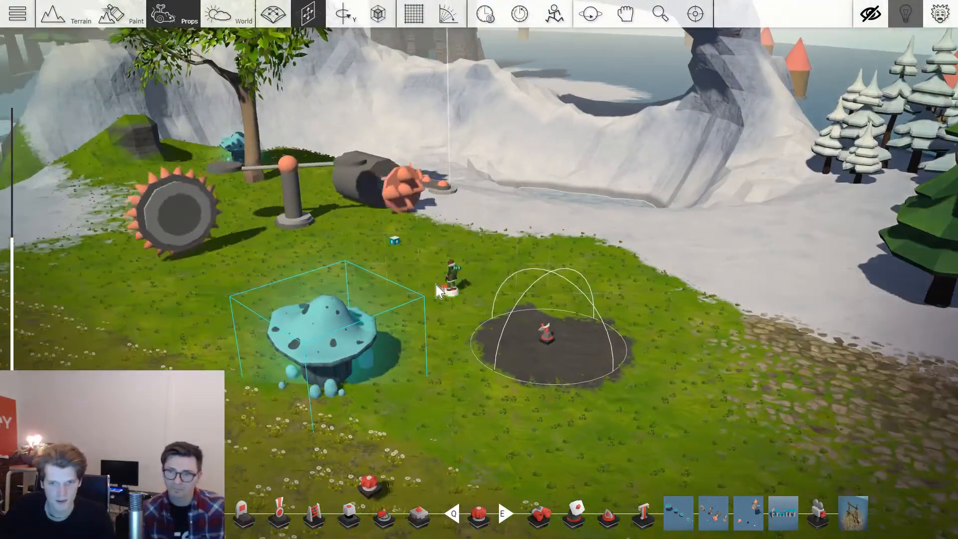
pyautogui.press('2')
pyautogui.press('s')
pyautogui.moveTo(450, 280); pyautogui.dragTo(558, 352)
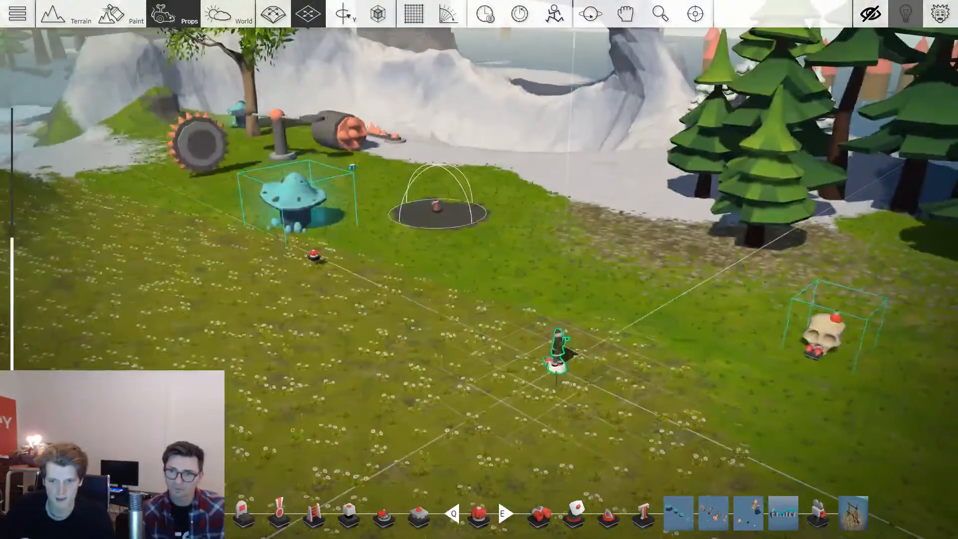
pyautogui.doubleClick(558, 363)
pyautogui.click(310, 207)
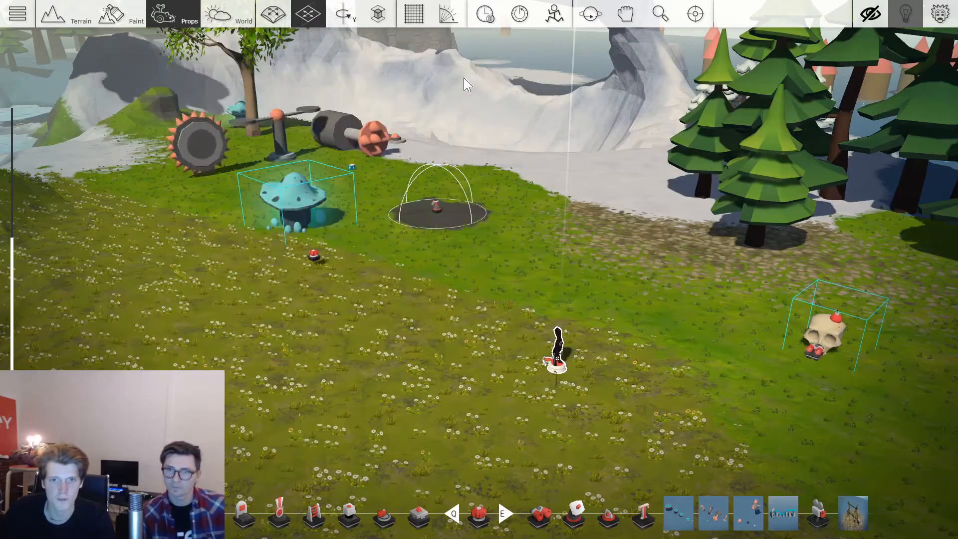
# Playtest the level by running and jumping the hooded character around the meadow near the mushroom and skull, returning to editing when done.
pyautogui.scroll(-2, 564, 224)
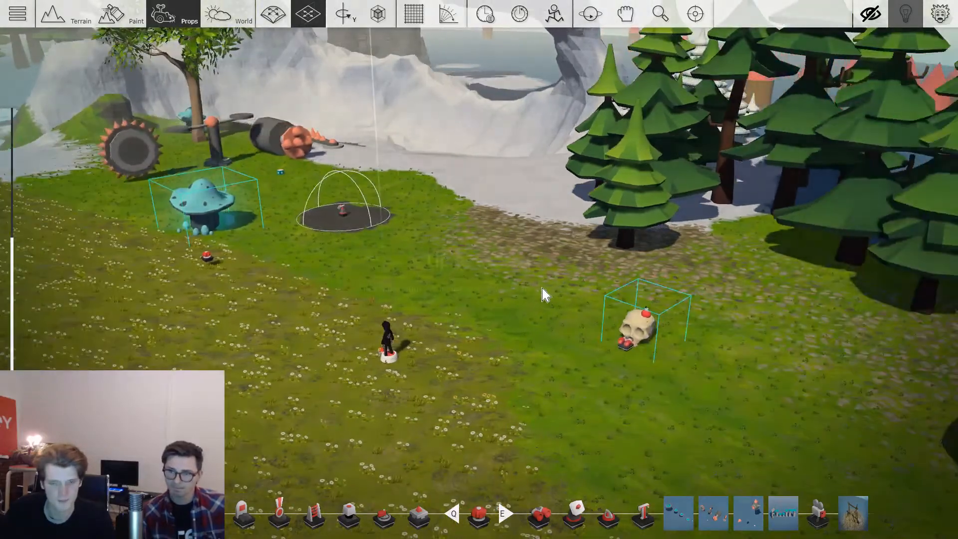
pyautogui.press('Tab')
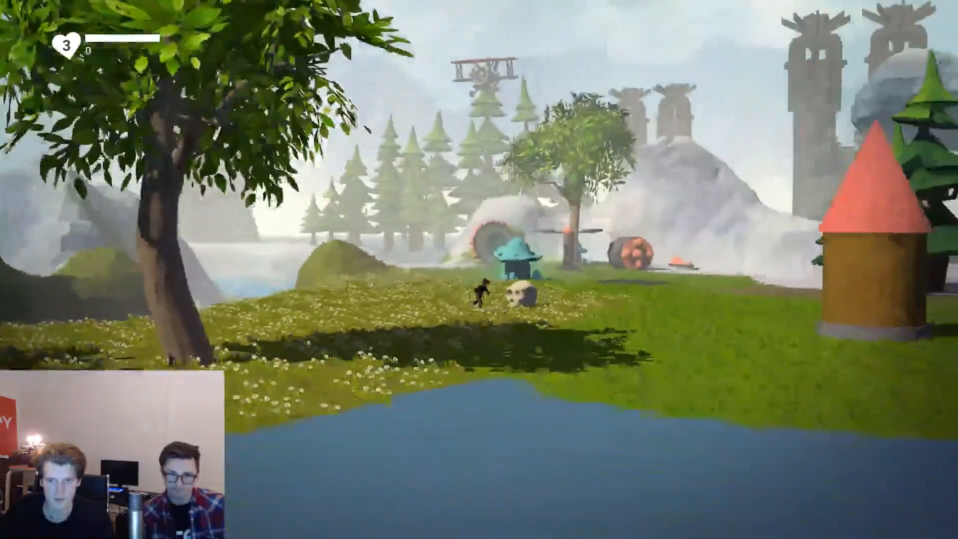
pyautogui.press('a')
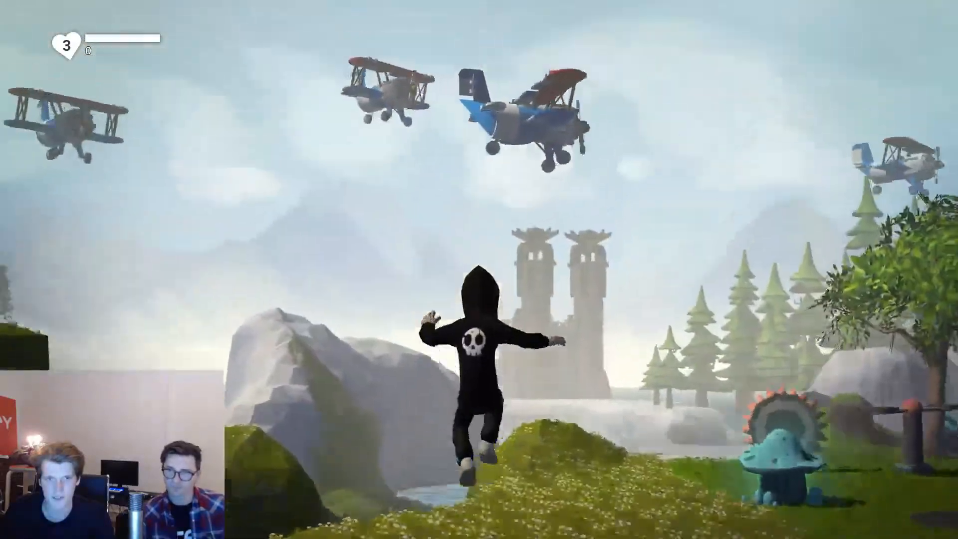
pyautogui.press('space')
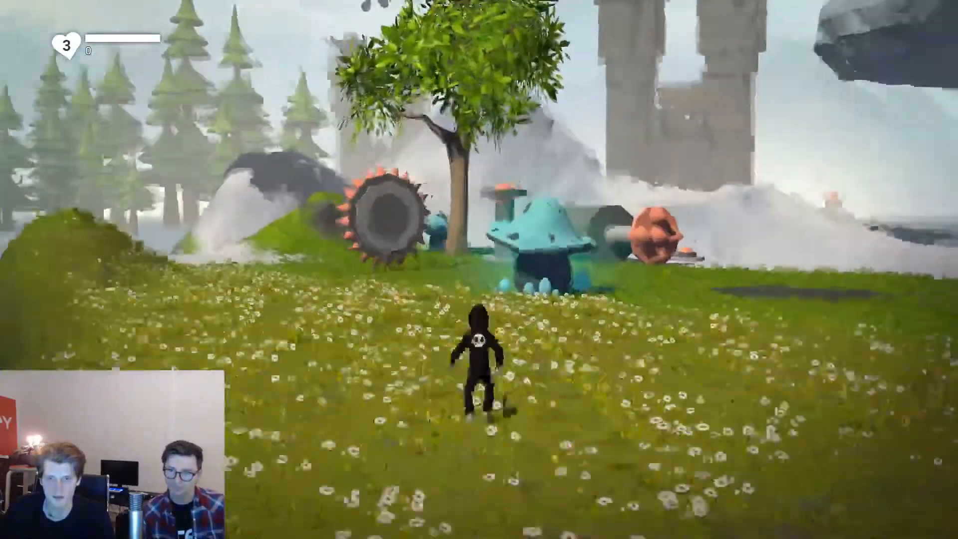
pyautogui.press('space')
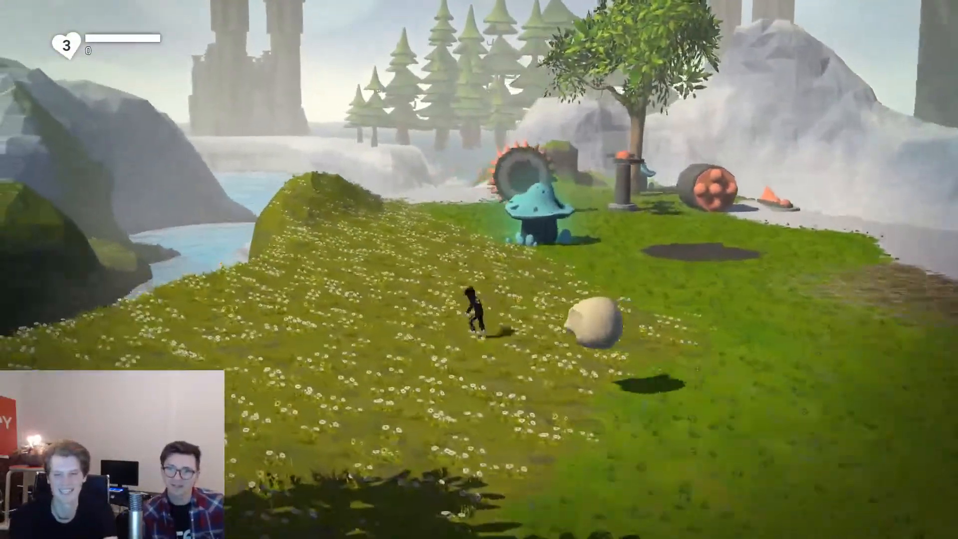
pyautogui.press('space')
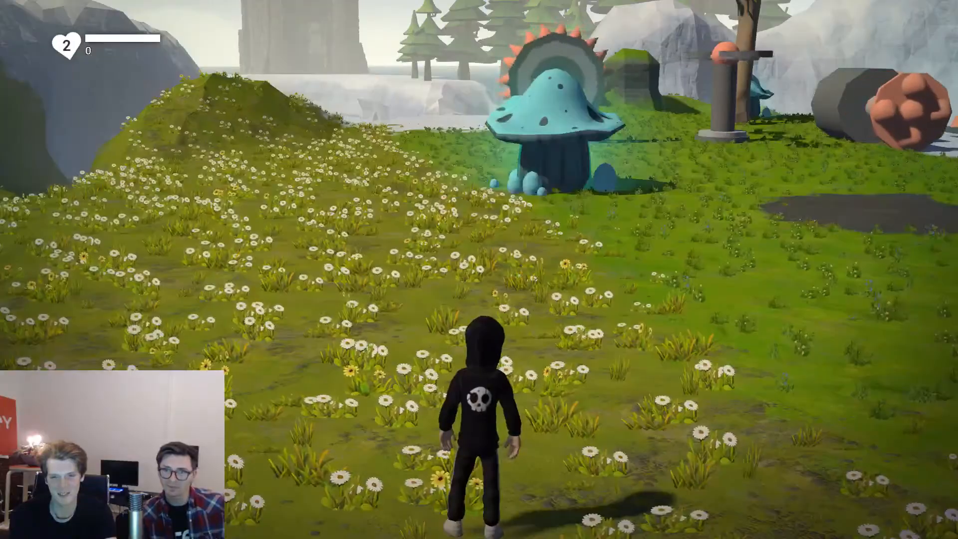
pyautogui.press('Tab')
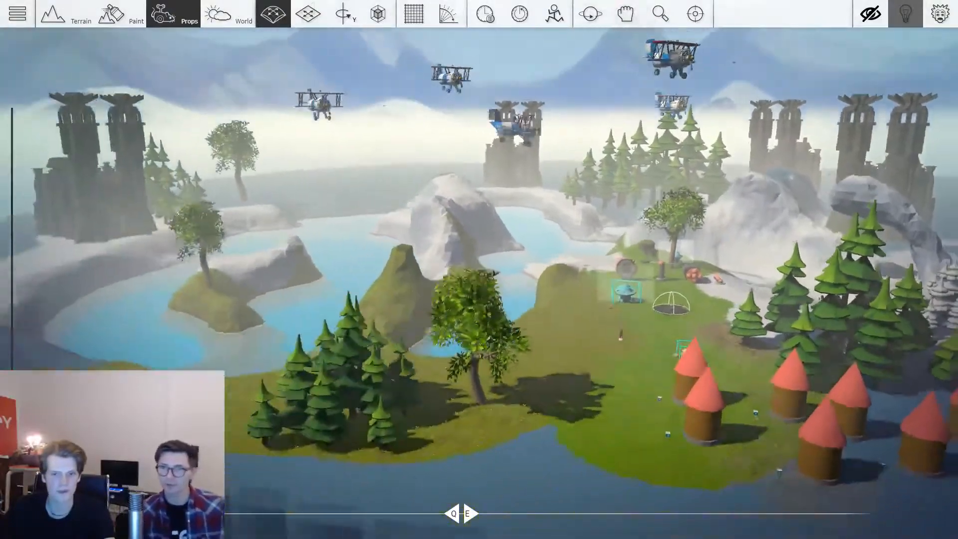
# Turn on Freeze and examine the links between the flying biplanes and their rotators above the lake.
pyautogui.moveTo(399, 299); pyautogui.dragTo(524, 301, button='right')
pyautogui.scroll(2, 524, 301)
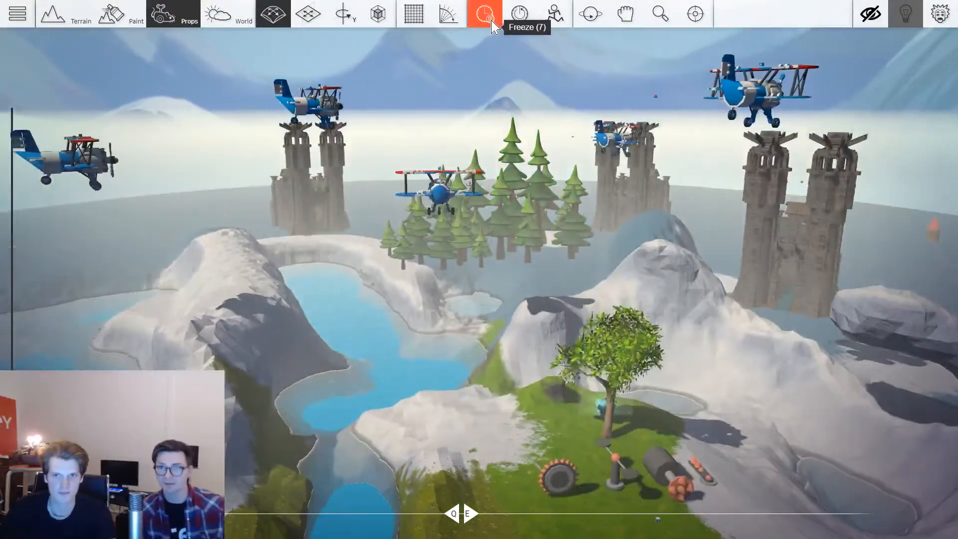
pyautogui.click(484, 14)
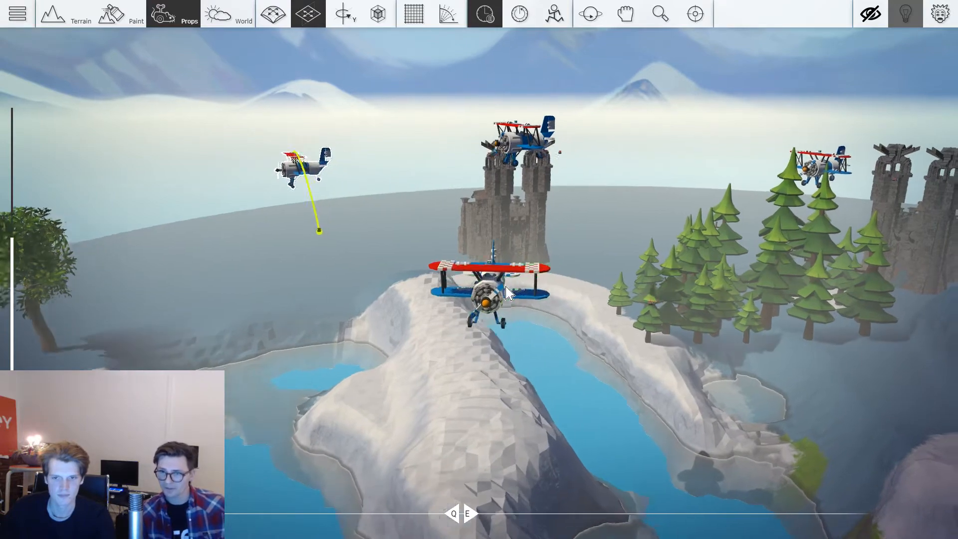
pyautogui.press('d')
pyautogui.press('s')
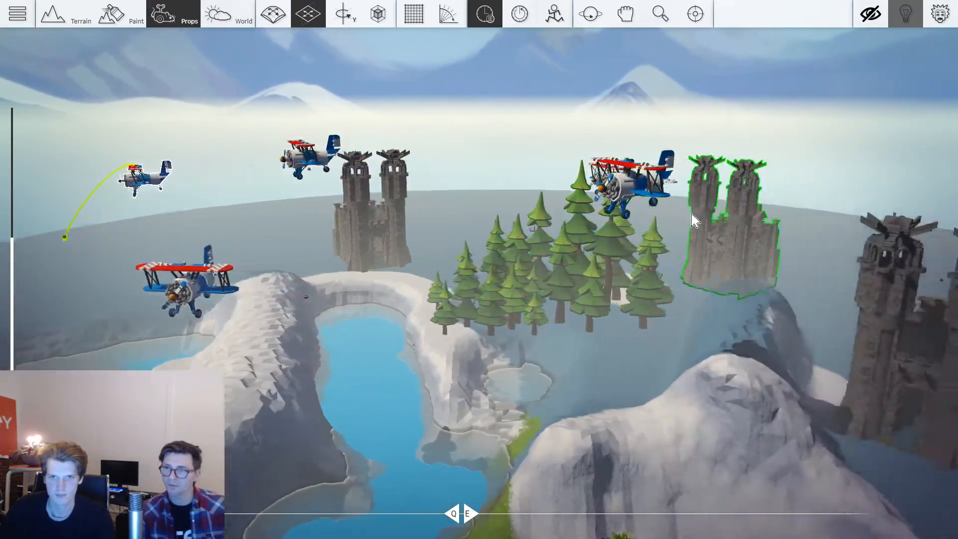
pyautogui.press('w')
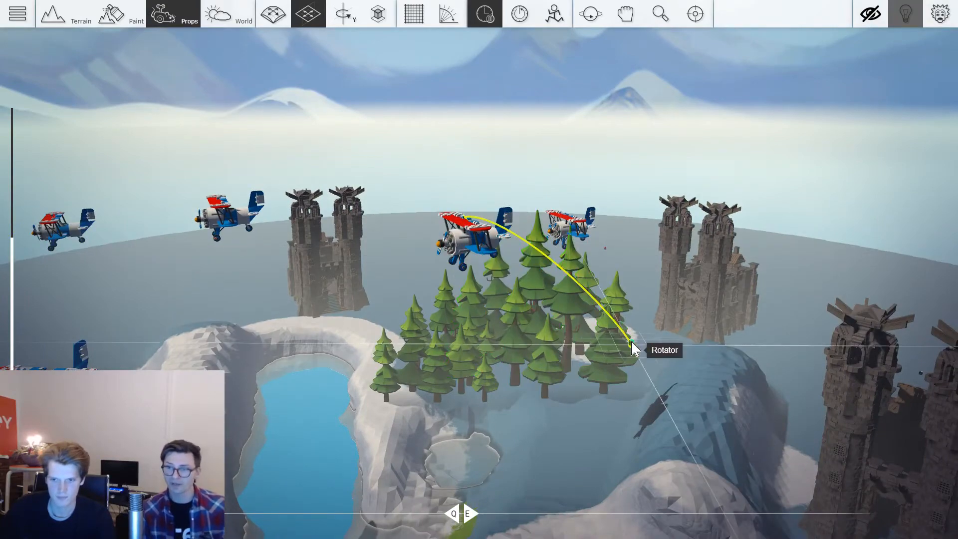
pyautogui.press('s')
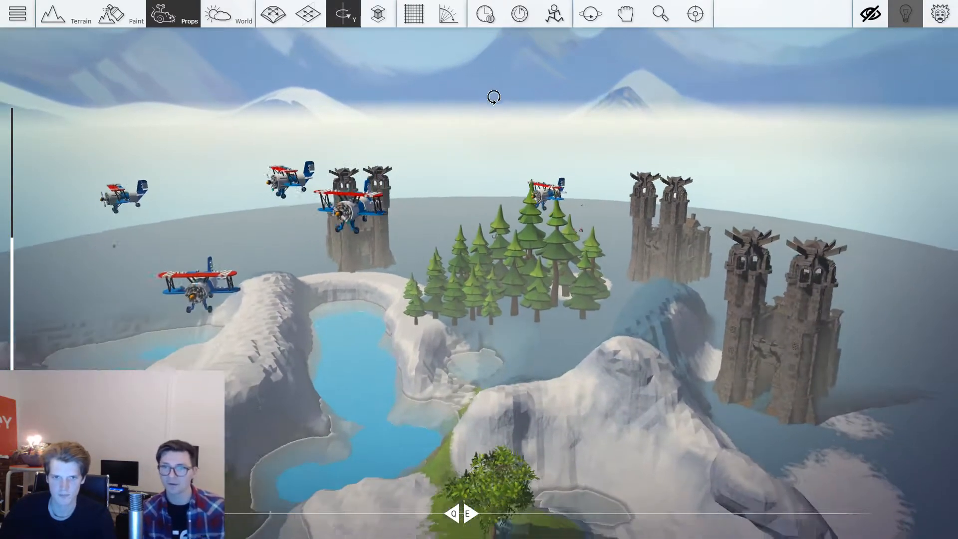
# Examine the overall level layout from above, from the castle towers and mountains to the river, meadow and huts.
pyautogui.press('s')
pyautogui.press('a')
pyautogui.moveTo(494, 96); pyautogui.dragTo(496, 99, button='right')
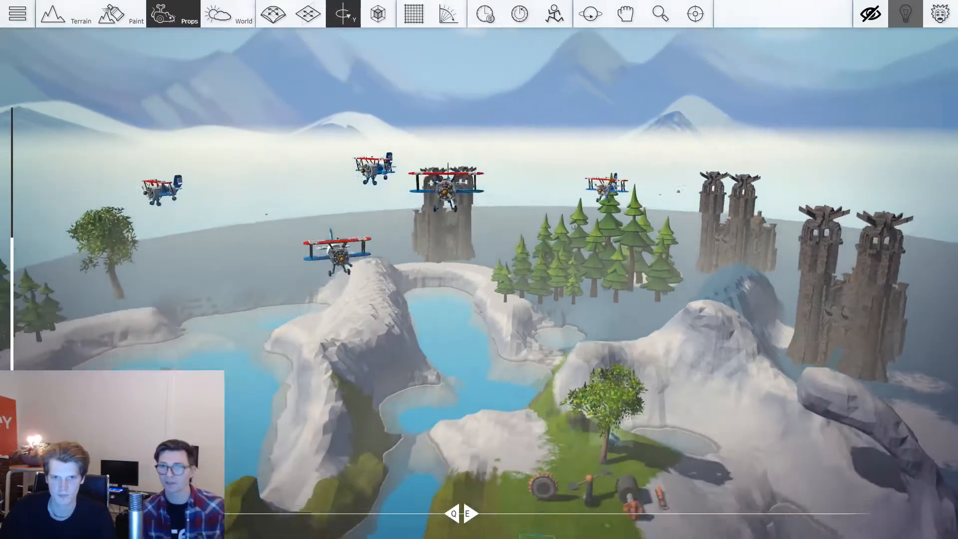
pyautogui.press('w')
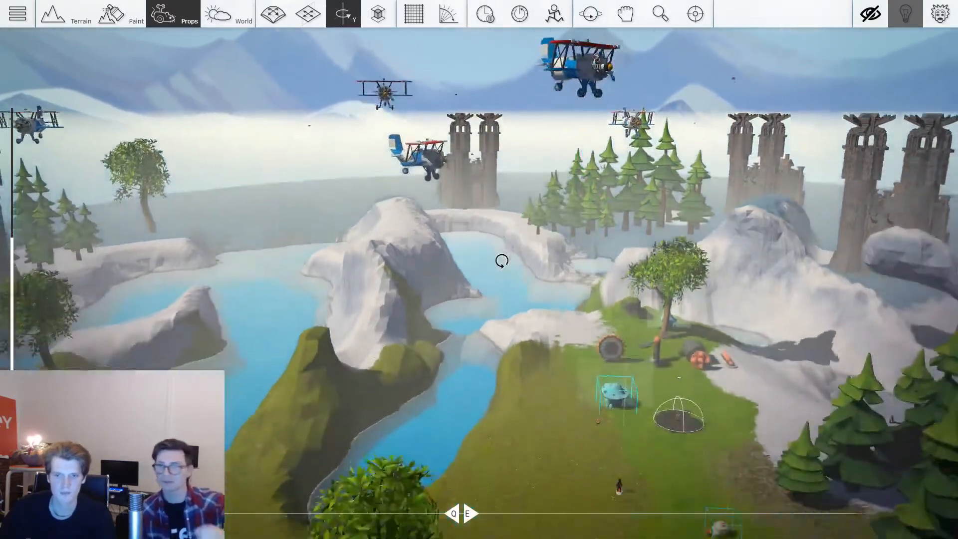
pyautogui.press('s')
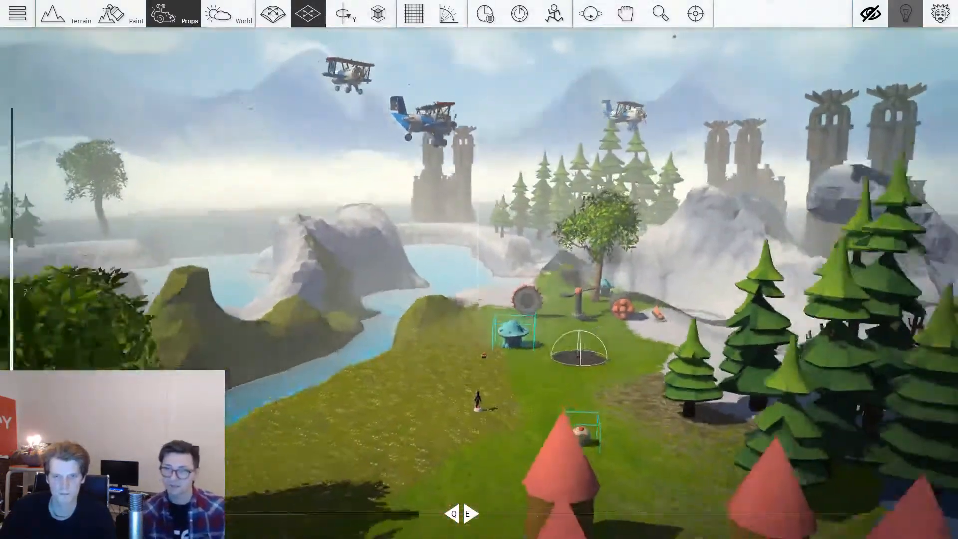
pyautogui.press('a')
pyautogui.press('w')
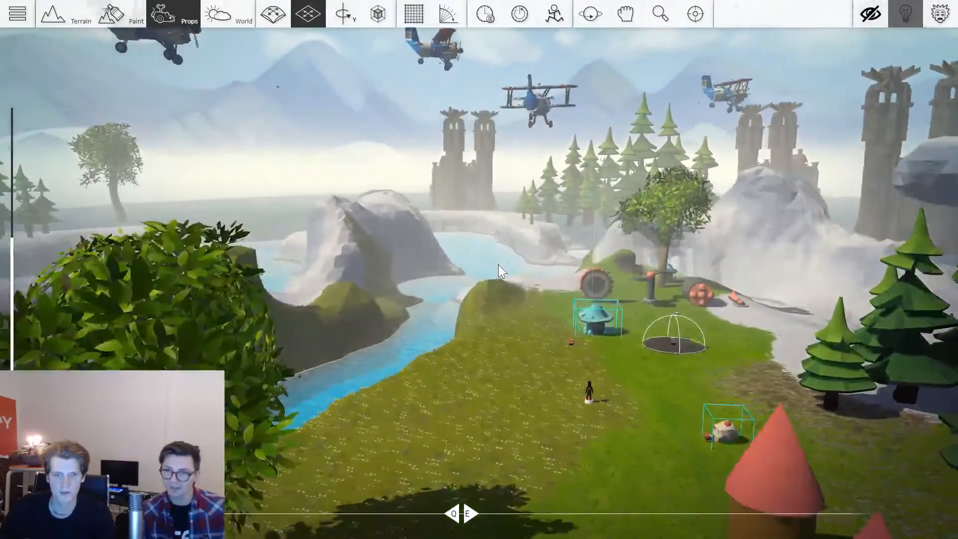
pyautogui.press('s')
pyautogui.press('s')
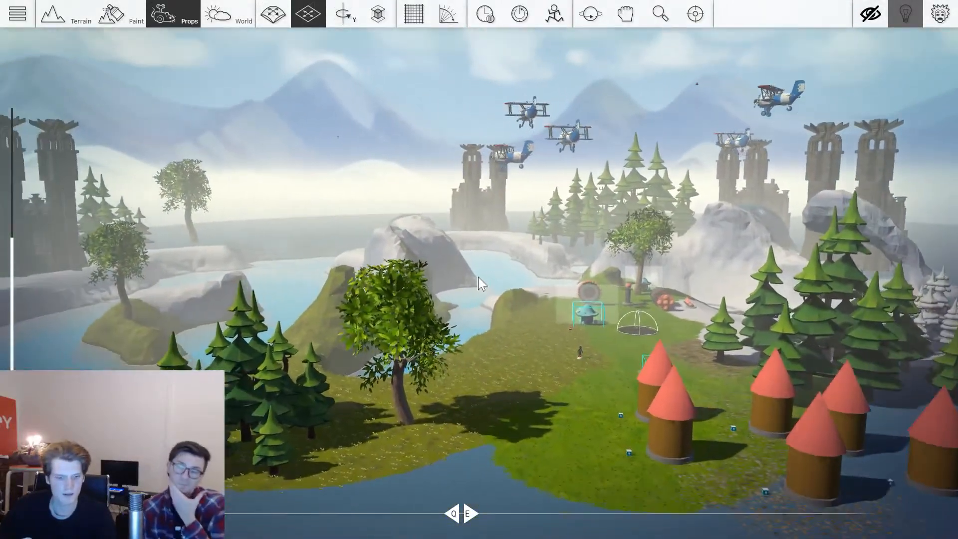
# Open the world's sun settings and set Sun Height to 34.00 and Sun Direction to 138.80.
pyautogui.press('4')
pyautogui.click(838, 345)
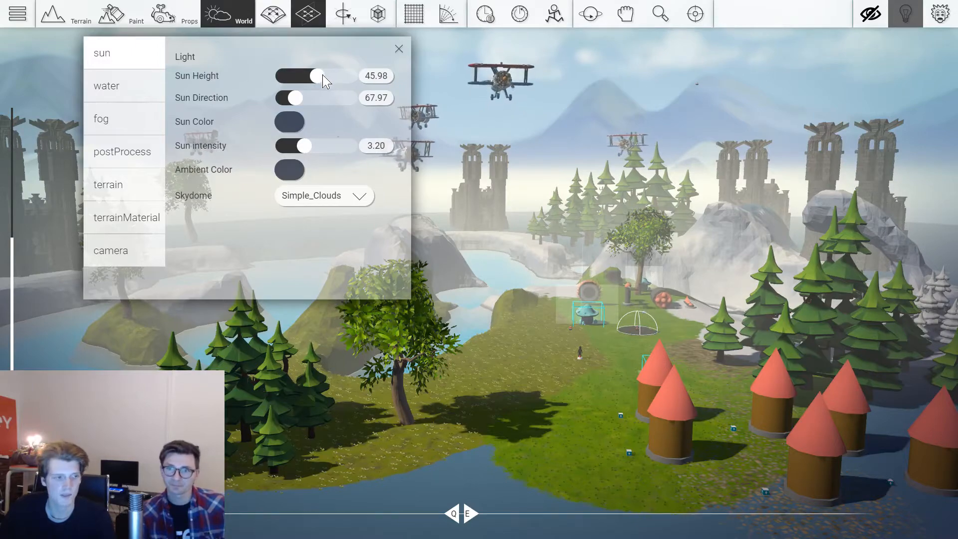
pyautogui.moveTo(321, 80); pyautogui.dragTo(309, 101)
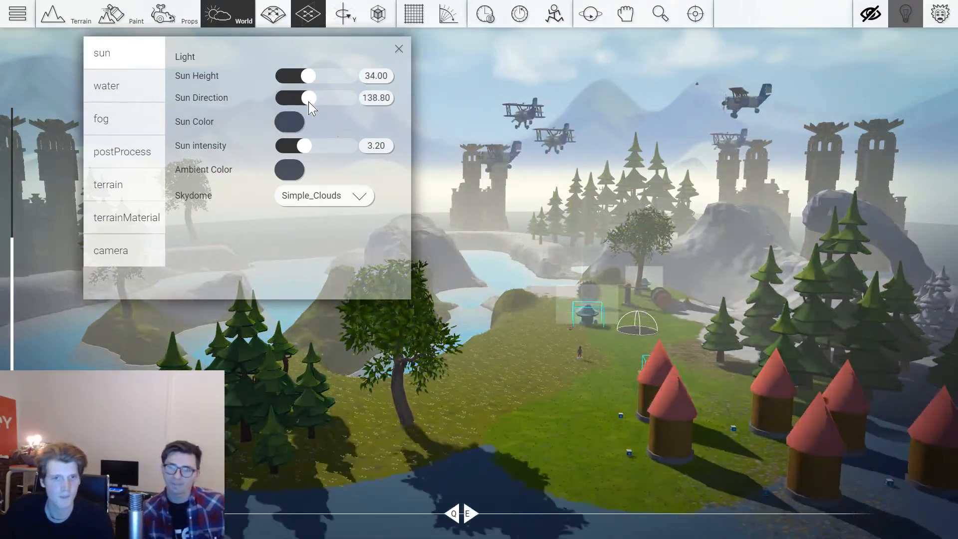
# Change the Sun Color to a pale green and set the Sun Intensity to 5.00.
pyautogui.click(290, 121)
pyautogui.moveTo(369, 211)
pyautogui.mouseDown()
pyautogui.moveTo(336, 186)
pyautogui.moveTo(329, 235)
pyautogui.moveTo(291, 161)
pyautogui.mouseUp()
pyautogui.moveTo(401, 185); pyautogui.dragTo(402, 217)
pyautogui.moveTo(310, 149)
pyautogui.mouseDown()
pyautogui.moveTo(297, 149)
pyautogui.moveTo(376, 139)
pyautogui.moveTo(287, 152)
pyautogui.mouseUp()
pyautogui.moveTo(402, 156)
pyautogui.mouseDown()
pyautogui.moveTo(402, 135)
pyautogui.moveTo(403, 219)
pyautogui.mouseUp()
pyautogui.moveTo(311, 164)
pyautogui.mouseDown()
pyautogui.moveTo(300, 152)
pyautogui.moveTo(349, 146)
pyautogui.moveTo(304, 148)
pyautogui.moveTo(324, 147)
pyautogui.moveTo(314, 154)
pyautogui.mouseUp()
pyautogui.click(358, 118)
# Change the Ambient Color of the world light to a medium blue.
pyautogui.click(298, 170)
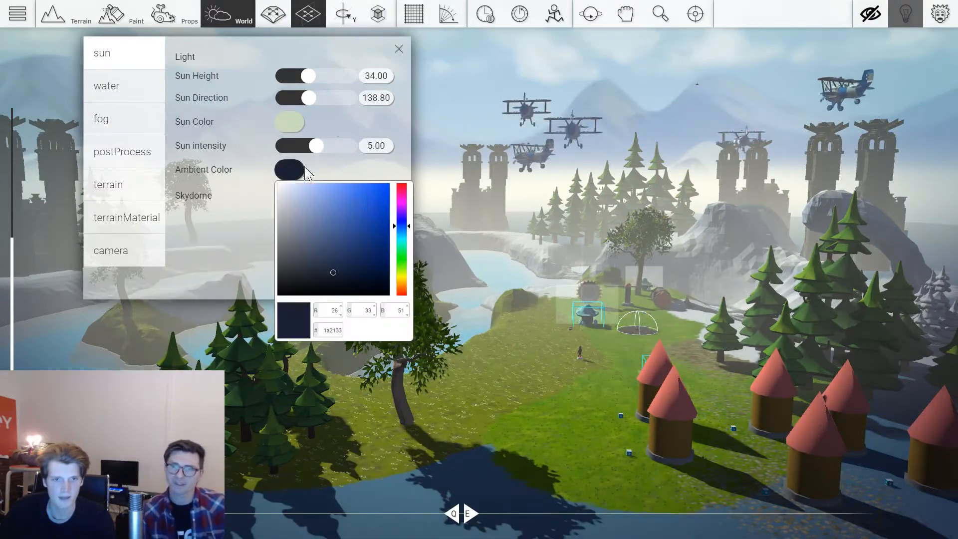
pyautogui.moveTo(309, 212); pyautogui.dragTo(339, 254)
pyautogui.moveTo(401, 226)
pyautogui.mouseDown()
pyautogui.moveTo(402, 207)
pyautogui.moveTo(401, 226)
pyautogui.moveTo(335, 193)
pyautogui.moveTo(349, 232)
pyautogui.mouseUp()
pyautogui.click(375, 164)
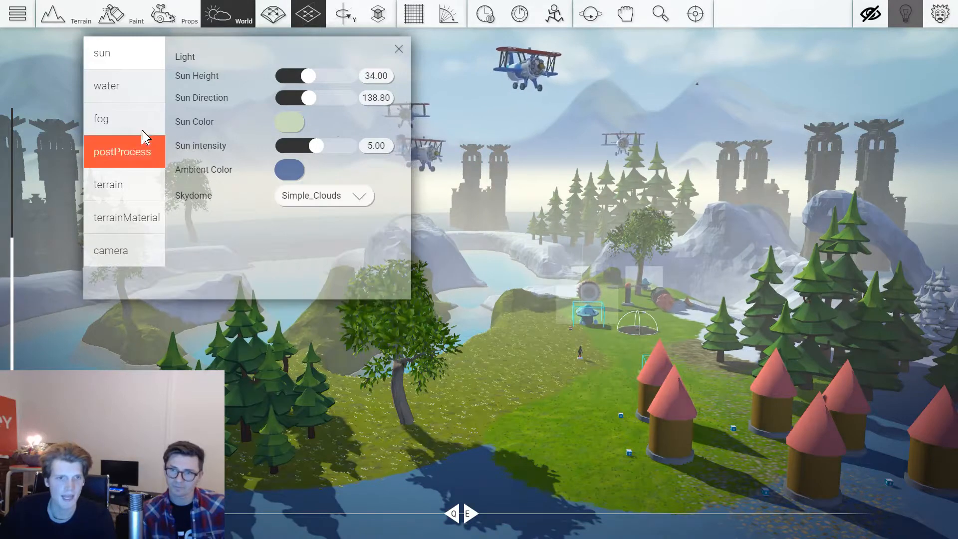
# Thicken the height fog by setting its Density to 0.10.
pyautogui.click(136, 120)
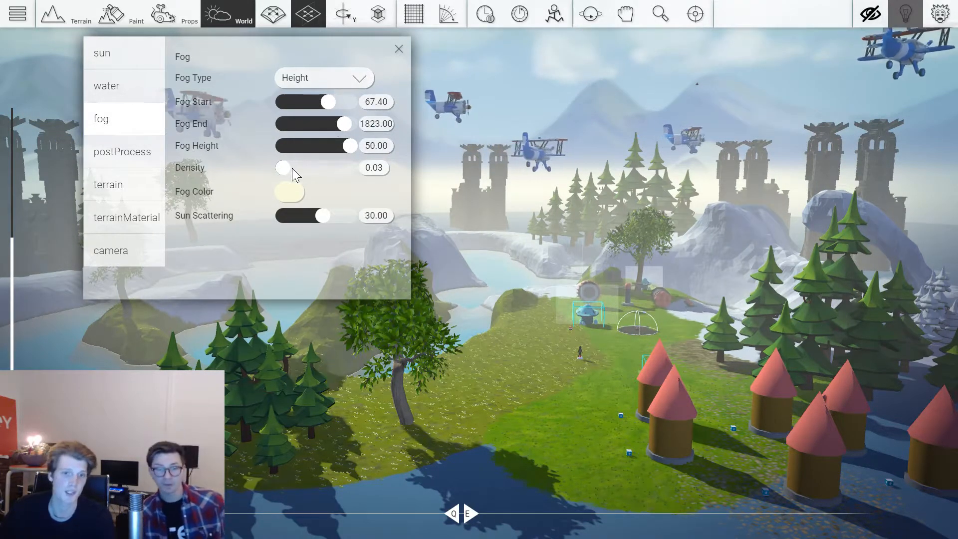
pyautogui.moveTo(288, 169)
pyautogui.mouseDown()
pyautogui.moveTo(315, 170)
pyautogui.moveTo(278, 171)
pyautogui.moveTo(294, 176)
pyautogui.mouseUp()
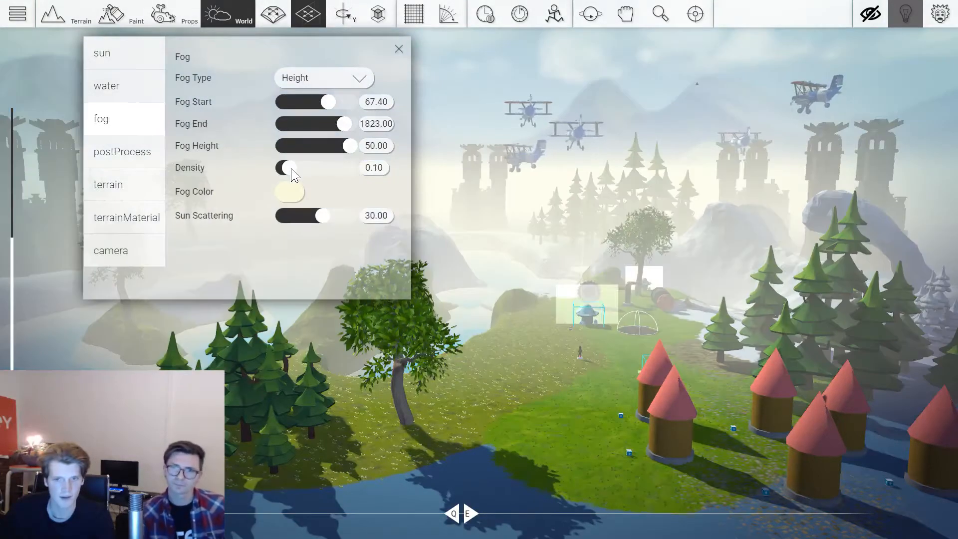
pyautogui.press('w')
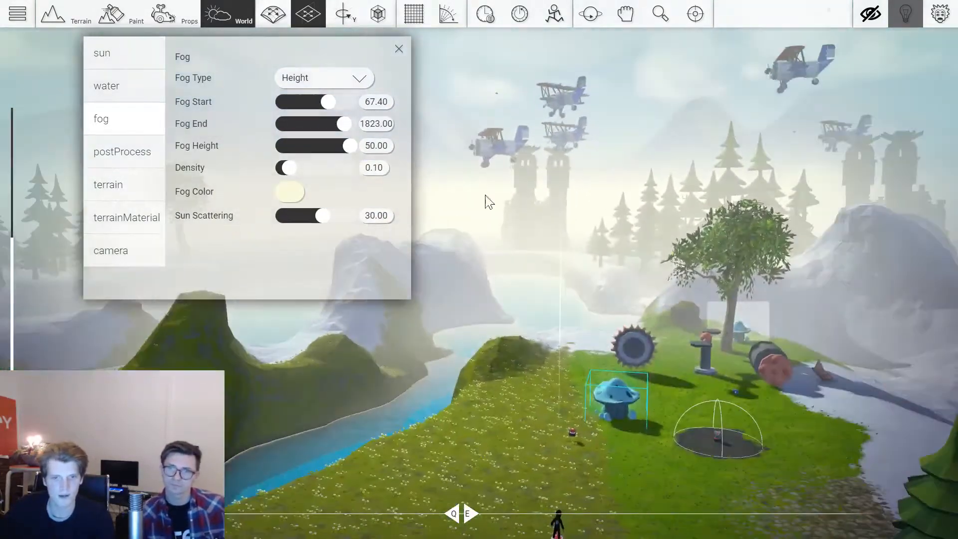
# Change the Fog Color to a softened mint green, 39e69b.
pyautogui.click(300, 194)
pyautogui.moveTo(352, 229); pyautogui.dragTo(406, 272)
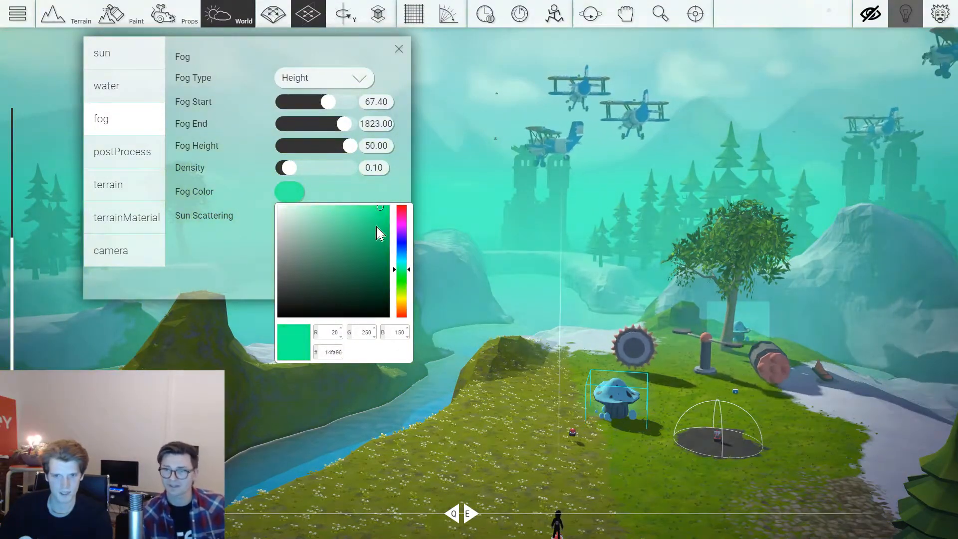
pyautogui.moveTo(380, 231)
pyautogui.mouseDown()
pyautogui.moveTo(363, 216)
pyautogui.moveTo(344, 231)
pyautogui.mouseUp()
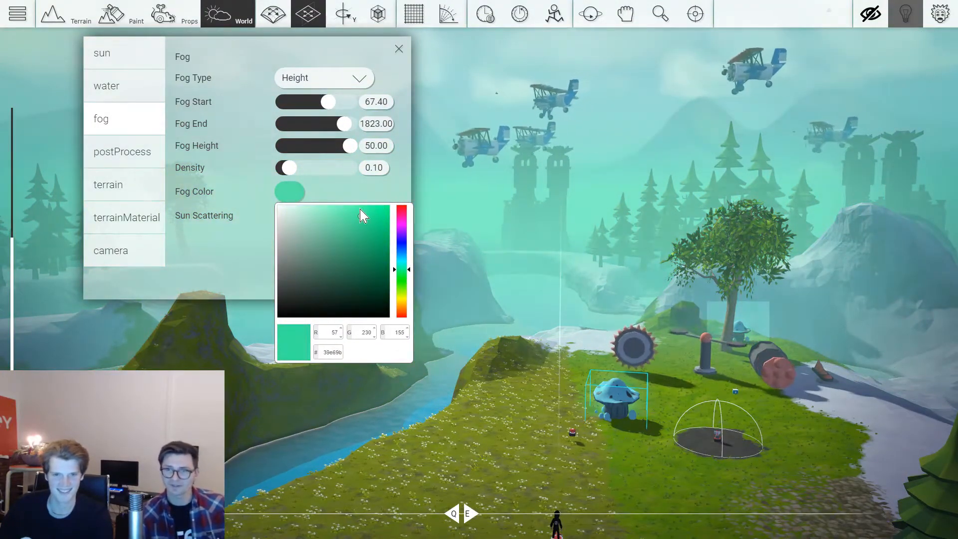
pyautogui.click(354, 190)
pyautogui.press('s')
pyautogui.press('w')
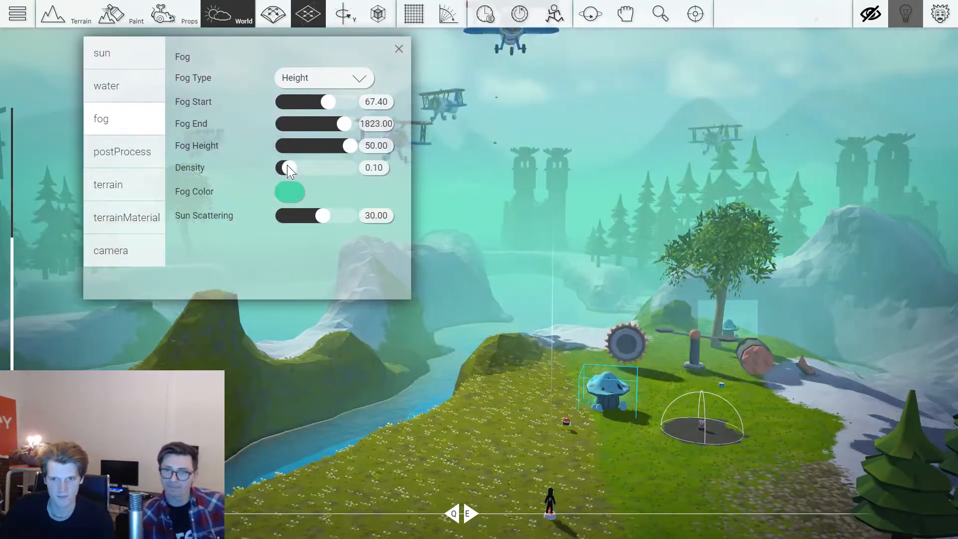
pyautogui.press('w')
# Shift the hue of the Fog Color to a bright sky blue and close the world settings.
pyautogui.click(298, 195)
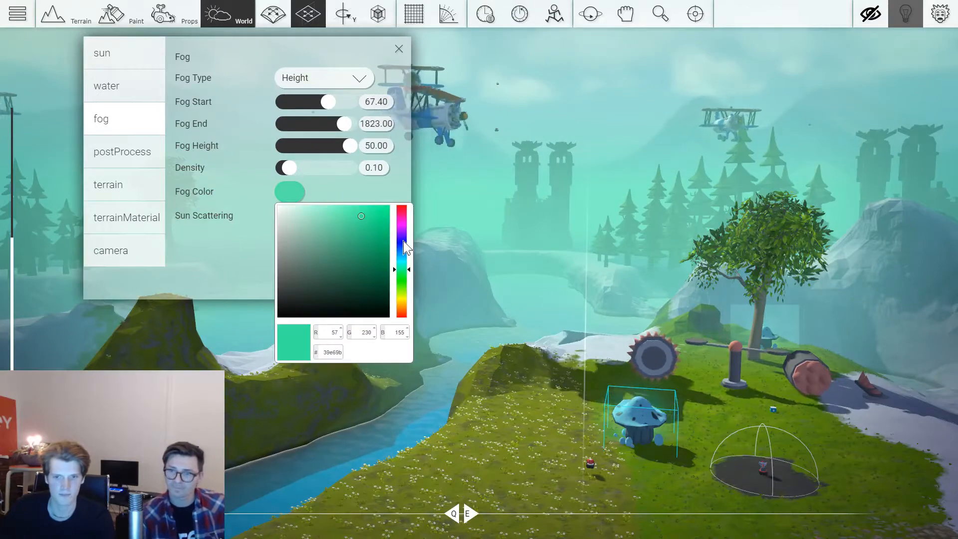
pyautogui.moveTo(404, 244); pyautogui.dragTo(408, 265)
pyautogui.click(479, 212)
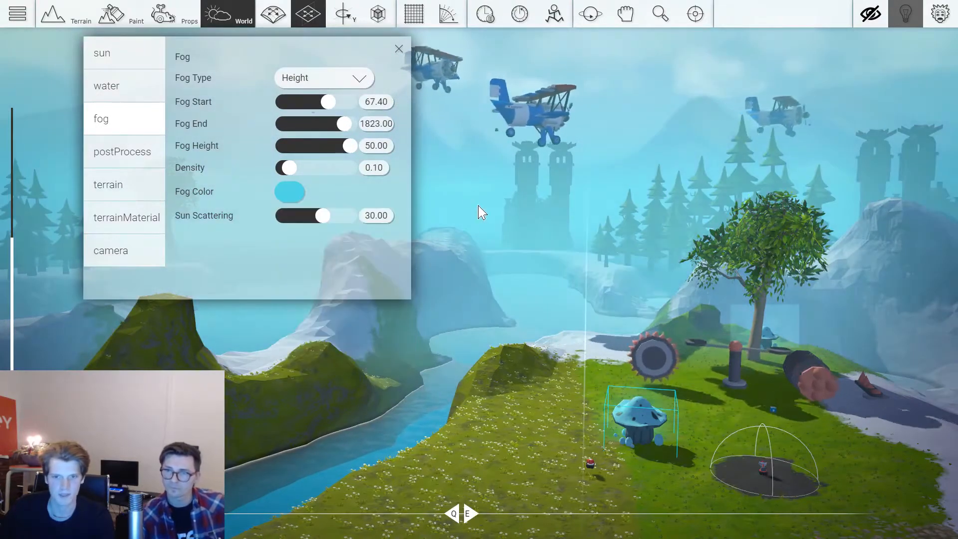
pyautogui.click(398, 48)
# Examine how the blue fog and altered lighting look across the meadow, lake, mountains and distant castle towers.
pyautogui.press('s')
pyautogui.press('s')
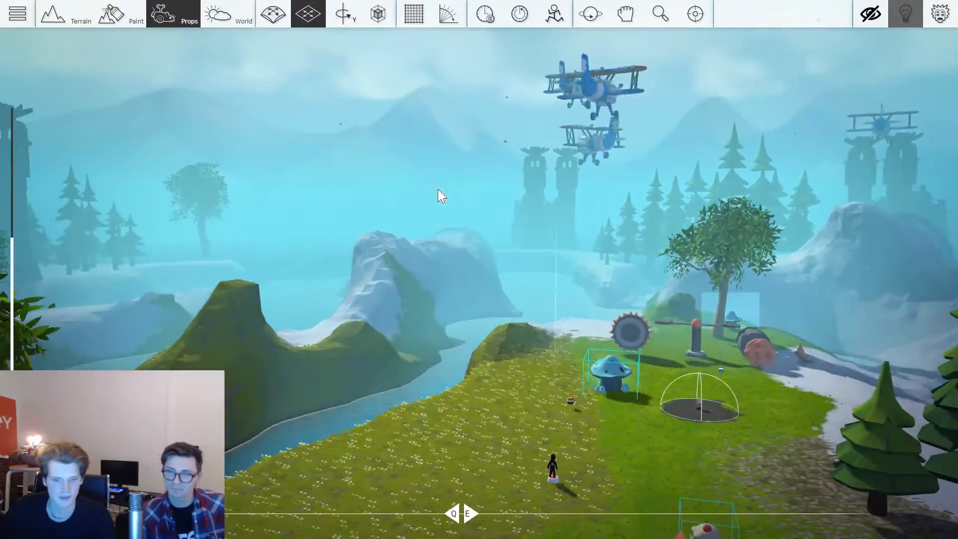
pyautogui.moveTo(436, 188); pyautogui.dragTo(361, 192, button='right')
pyautogui.press('s')
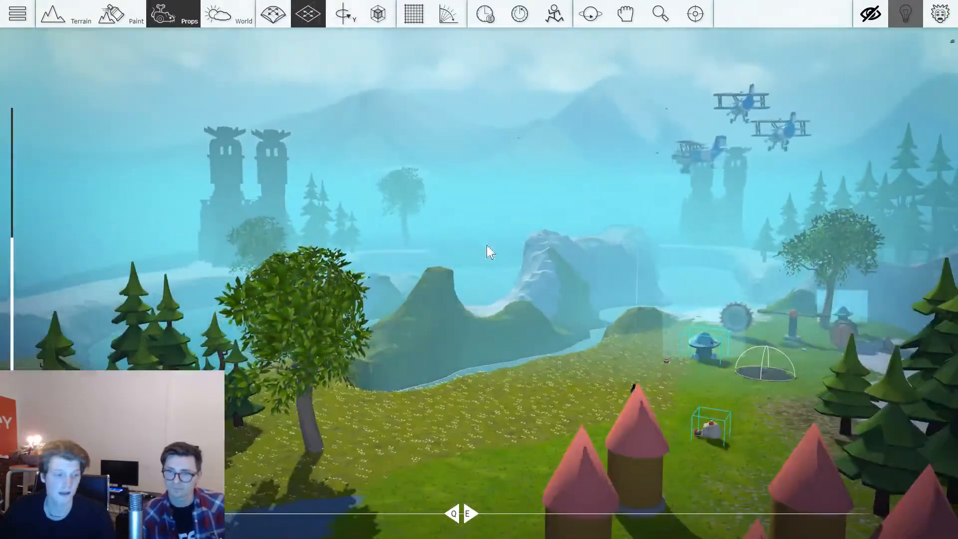
pyautogui.moveTo(486, 245); pyautogui.dragTo(559, 249, button='right')
pyautogui.press('w')
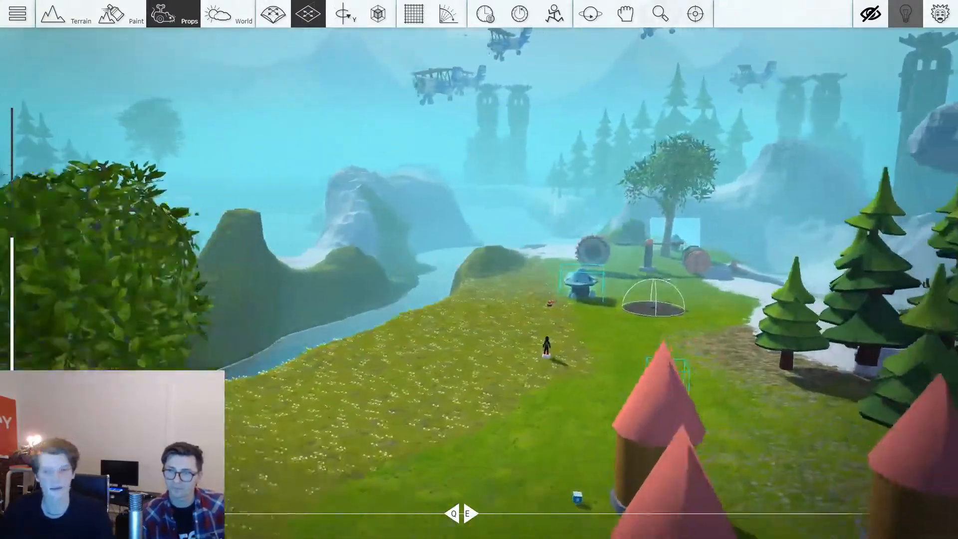
pyautogui.press('s')
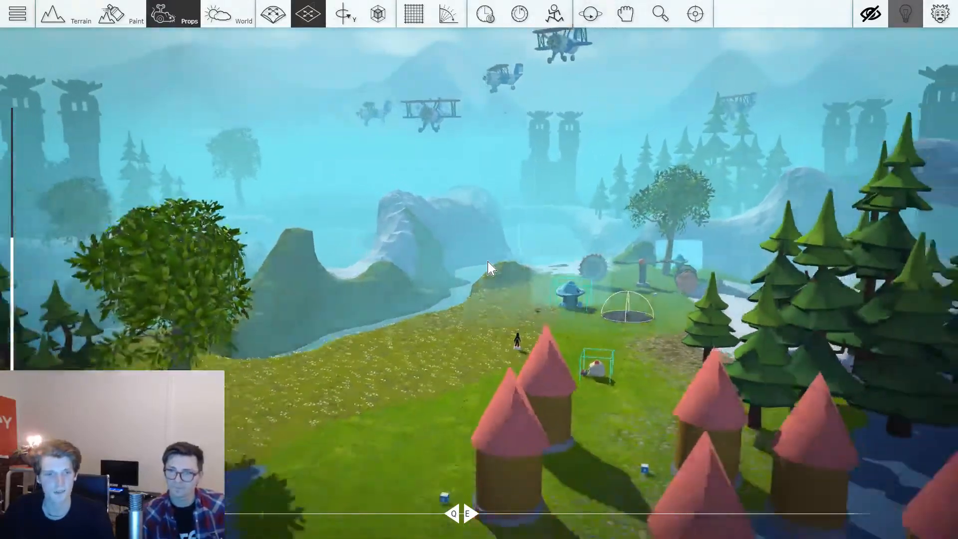
pyautogui.press('w')
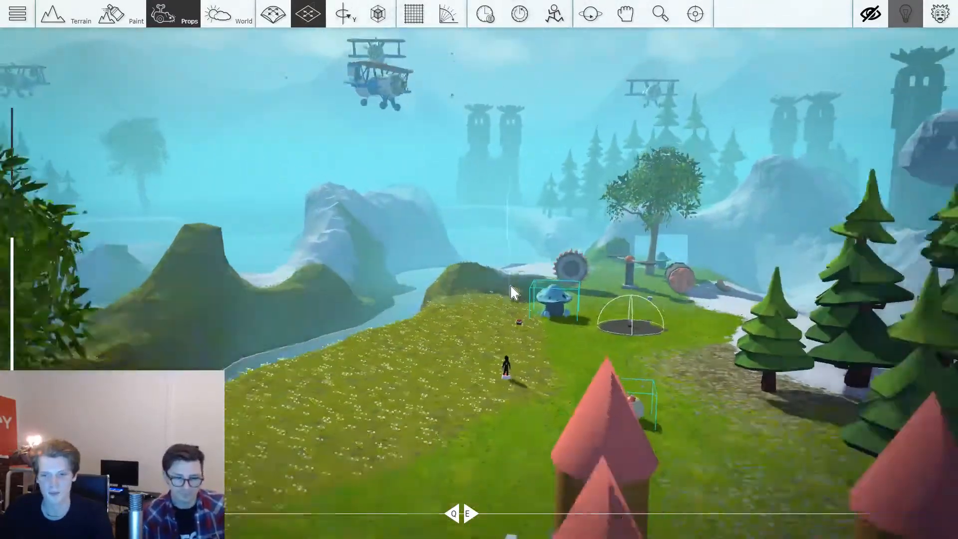
pyautogui.press('s')
pyautogui.moveTo(558, 299); pyautogui.dragTo(424, 283, button='right')
pyautogui.press('w')
pyautogui.press('w')
pyautogui.press('s')
pyautogui.press('s')
pyautogui.press('w')
pyautogui.press('s')
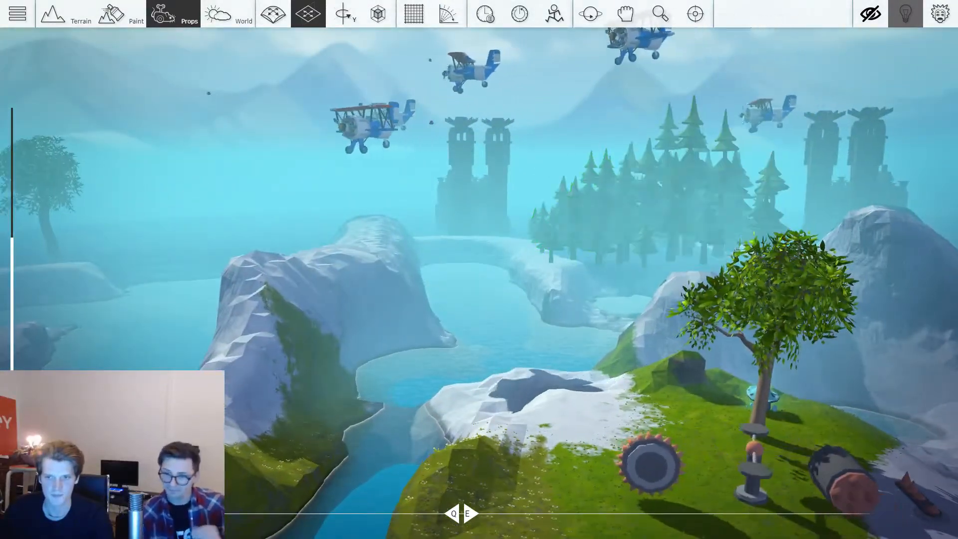
# Examine the blue-fogged level from several viewpoints over the lake, forests, castle towers, flower meadow and mushroom prop.
pyautogui.press('w')
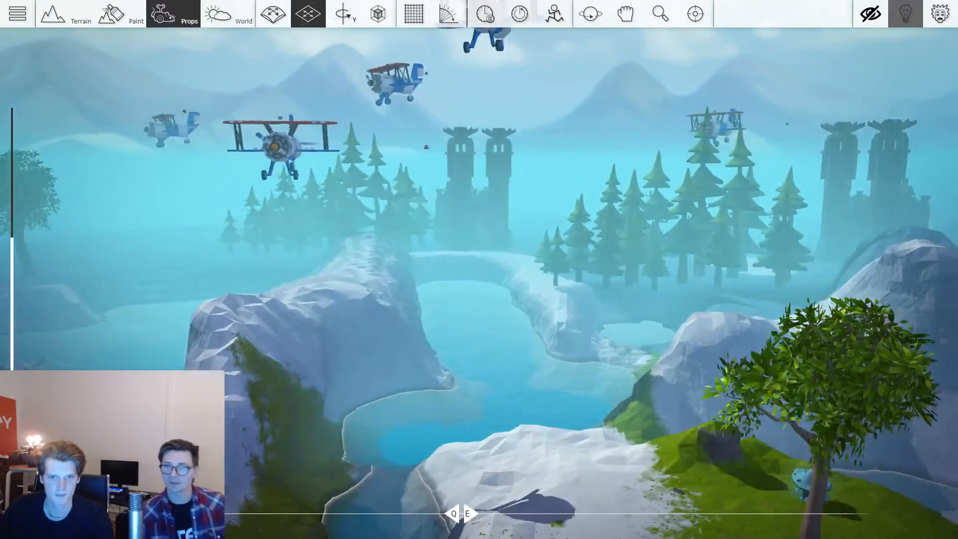
pyautogui.press('r')
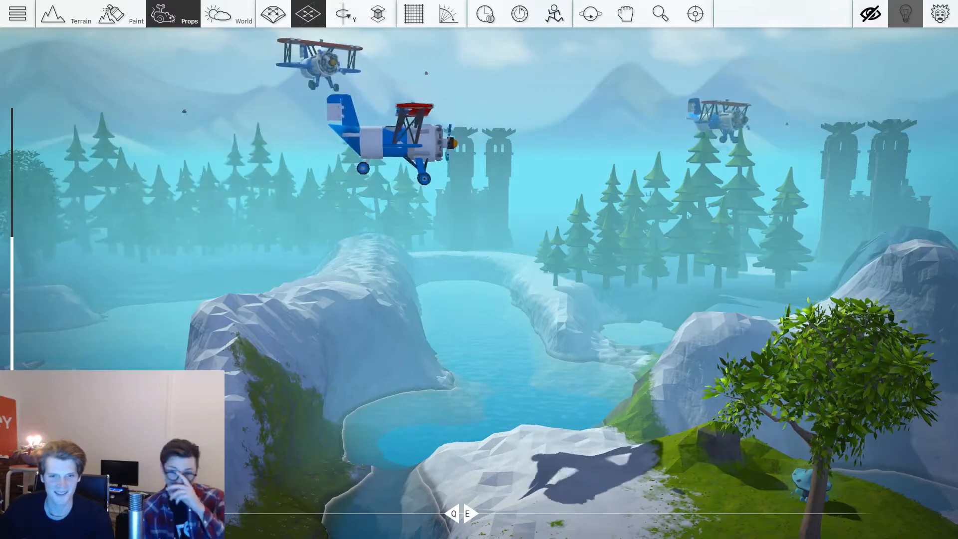
pyautogui.press('r')
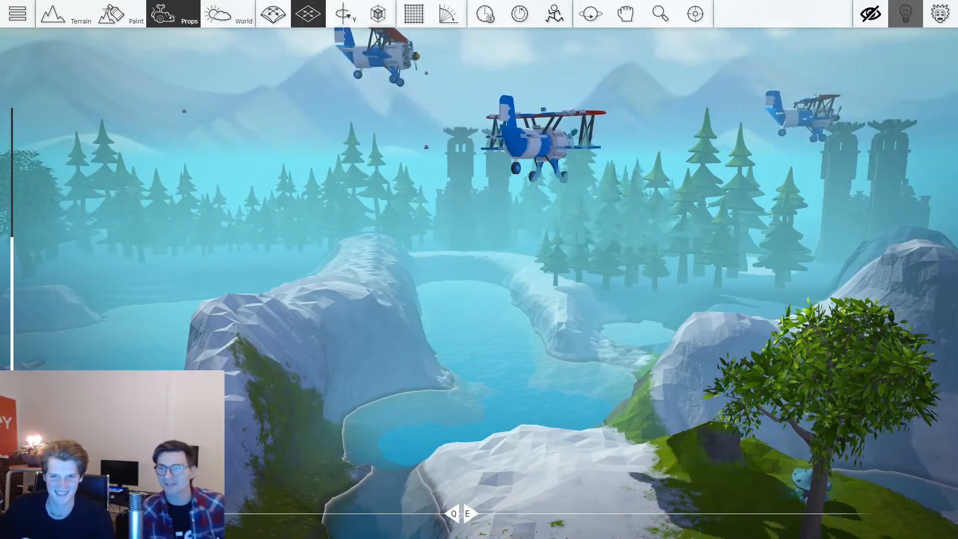
pyautogui.press('s')
pyautogui.press('w')
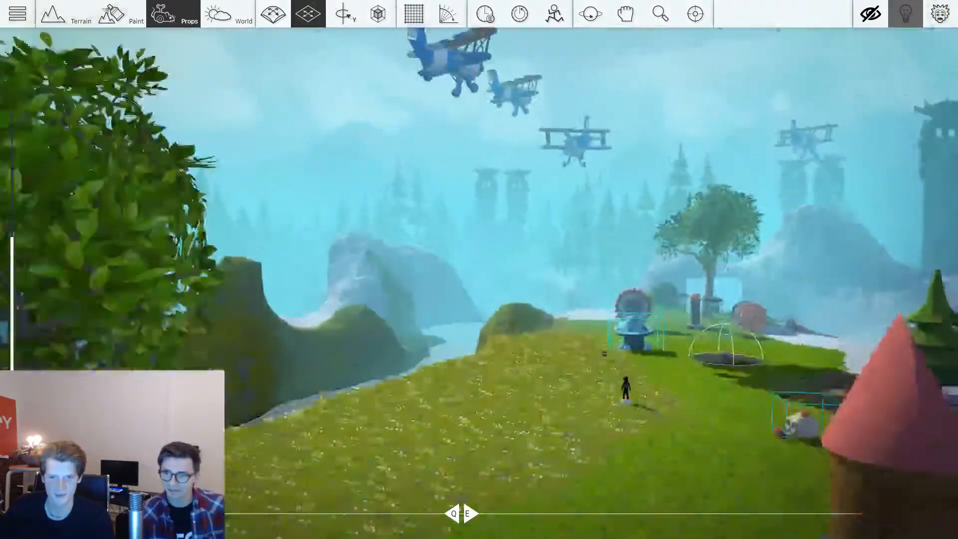
pyautogui.press('s')
pyautogui.press('w')
pyautogui.press('s')
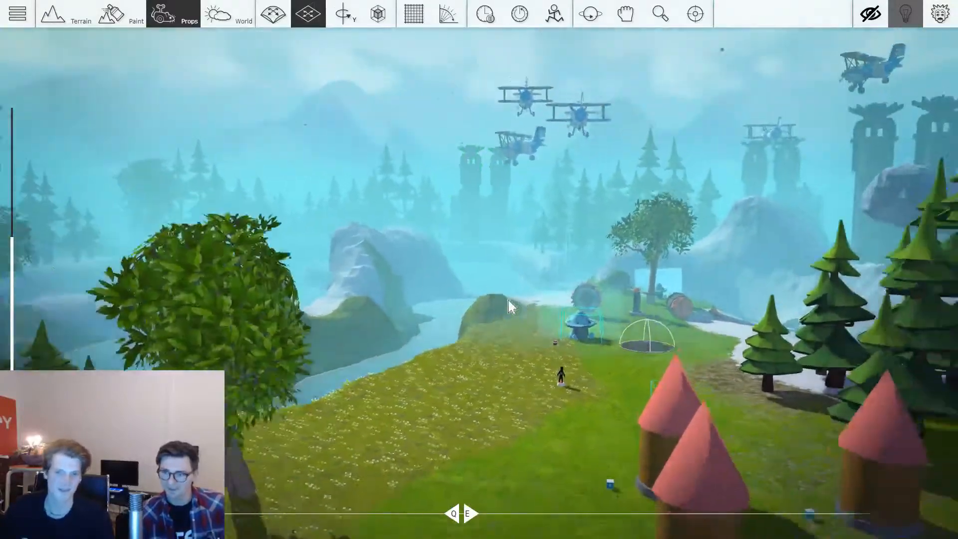
pyautogui.press('w')
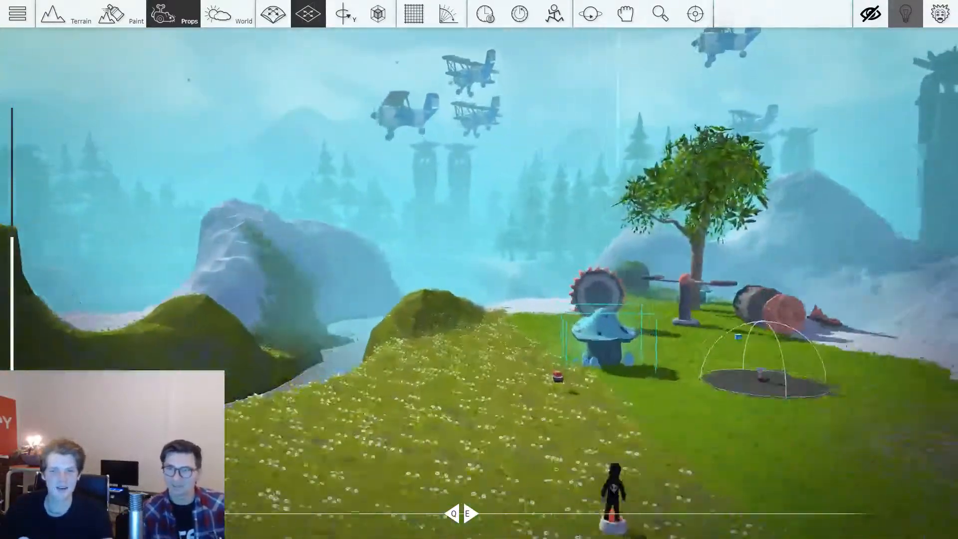
pyautogui.press('w')
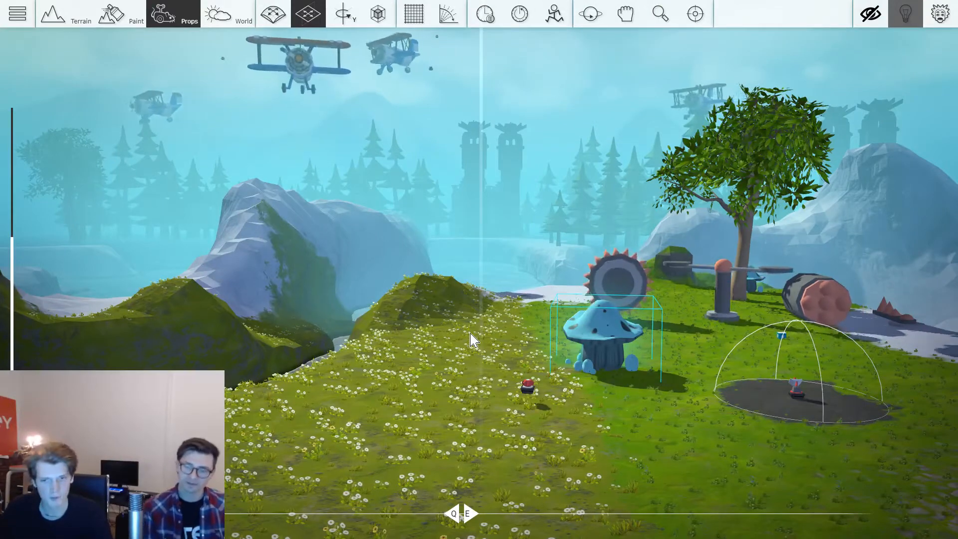
pyautogui.press('s')
pyautogui.press('w')
# Exit the current game without saving the level and dismiss the CREY install notice on the website.
pyautogui.press('Escape')
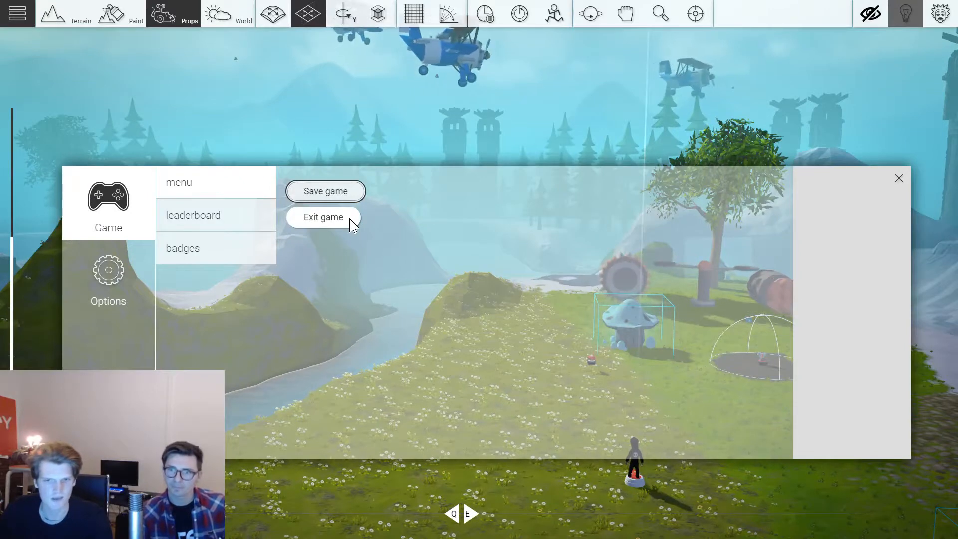
pyautogui.click(349, 218)
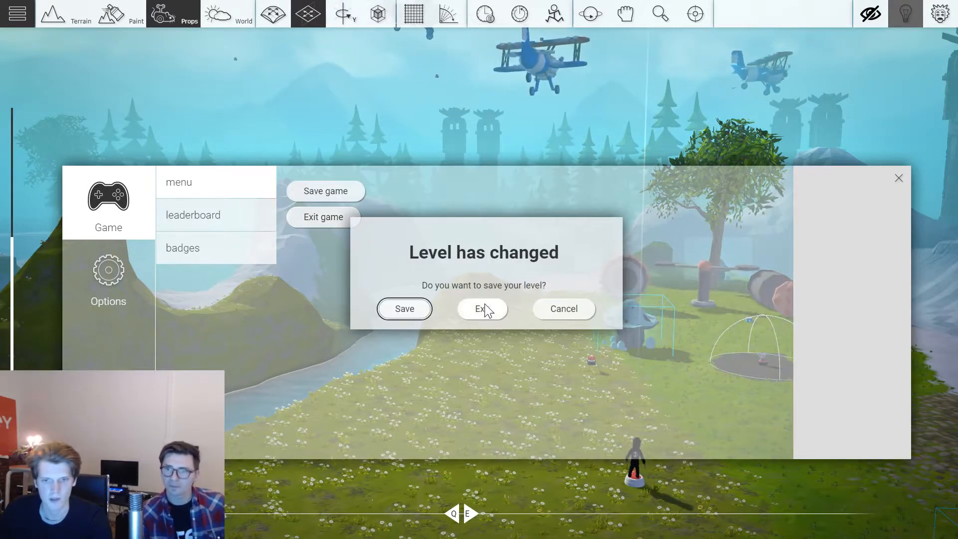
pyautogui.click(482, 309)
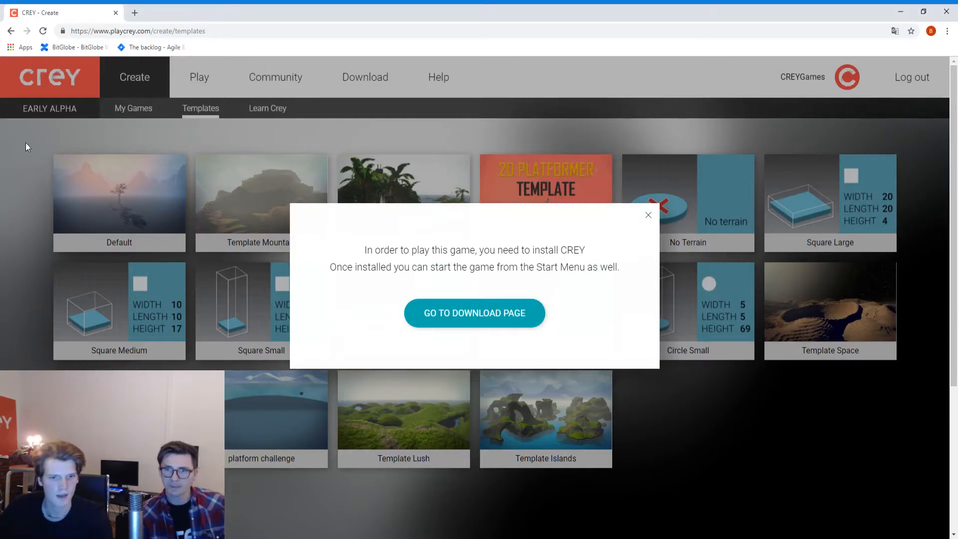
pyautogui.click(648, 216)
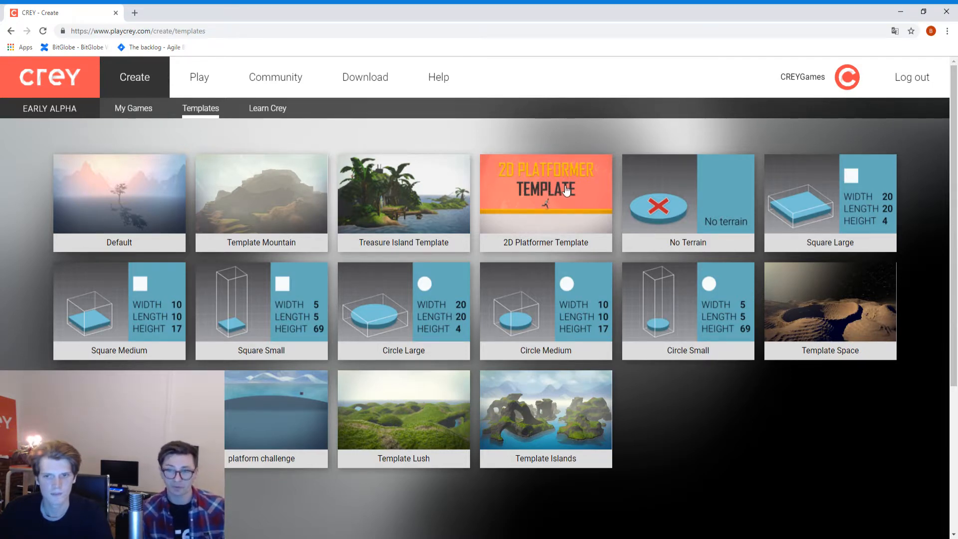
# Check the My Games page, return to the template list and open the 2D Platformer Template.
pyautogui.click(133, 111)
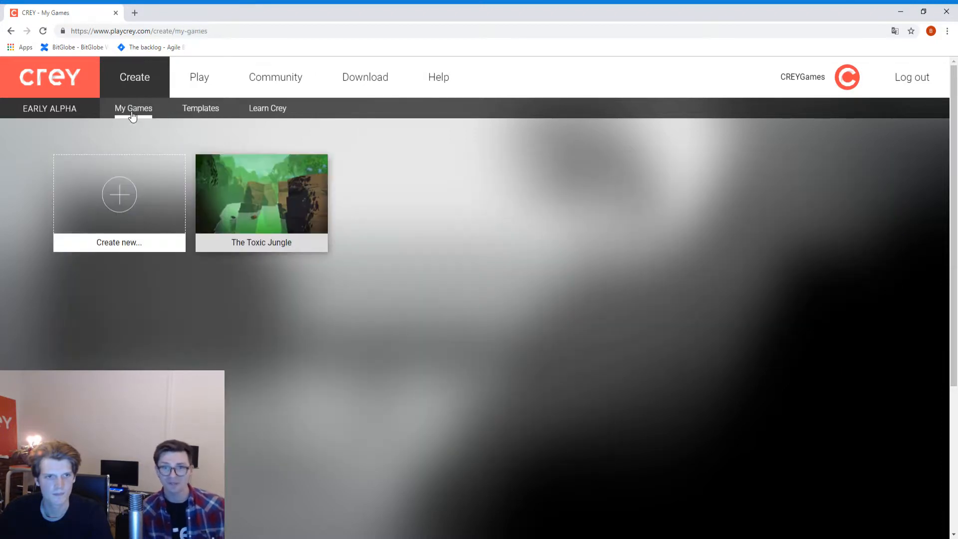
pyautogui.click(205, 113)
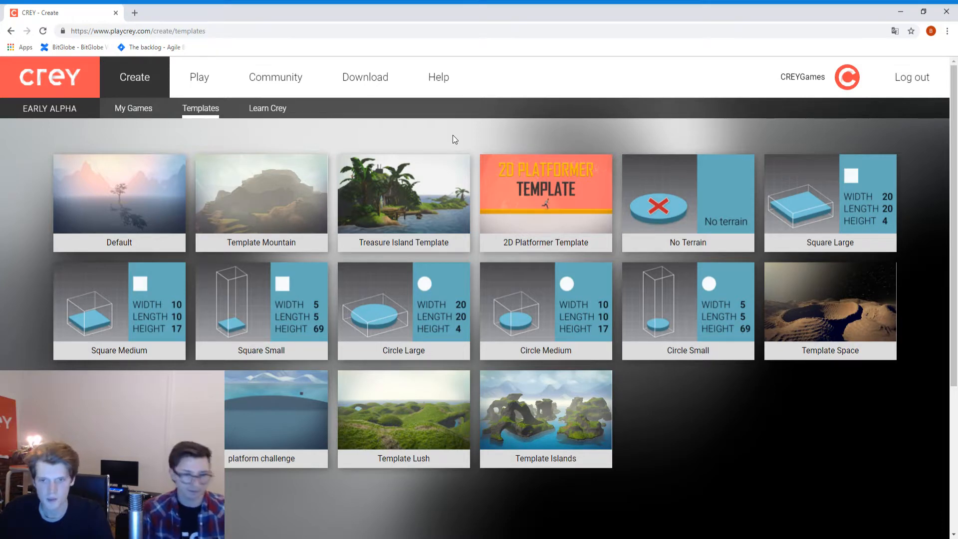
pyautogui.click(565, 213)
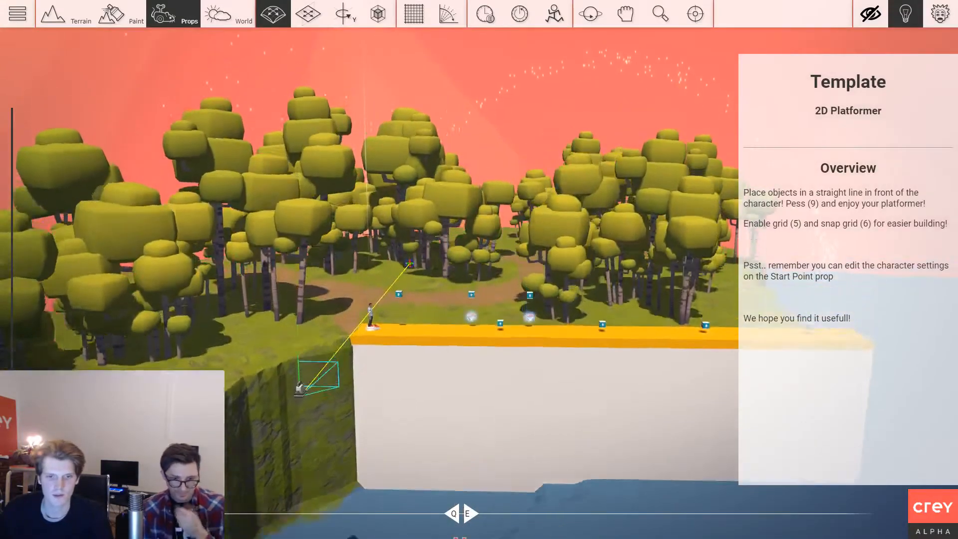
# Inspect the settings of the static_camera prop near the character's start point and close them.
pyautogui.press('s')
pyautogui.moveTo(524, 127); pyautogui.dragTo(544, 127, button='right')
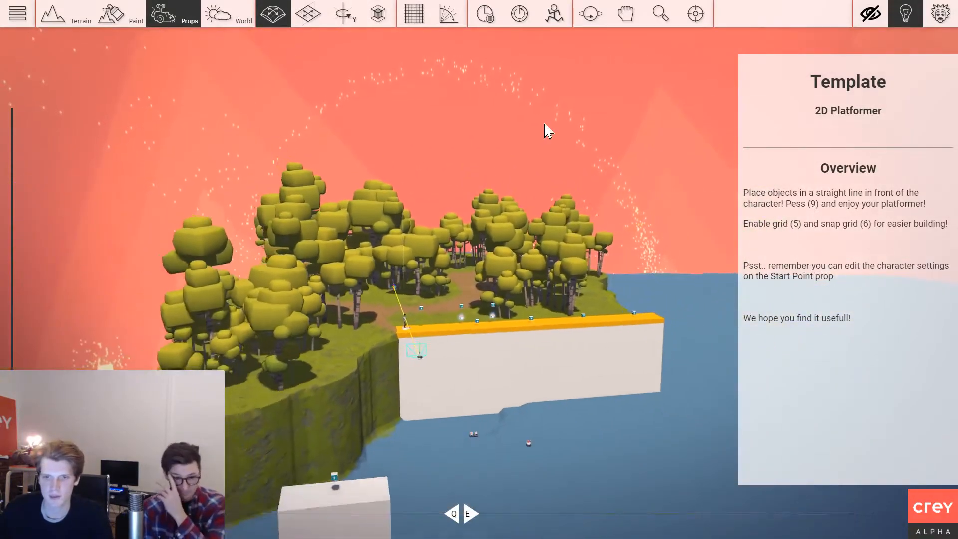
pyautogui.press('w')
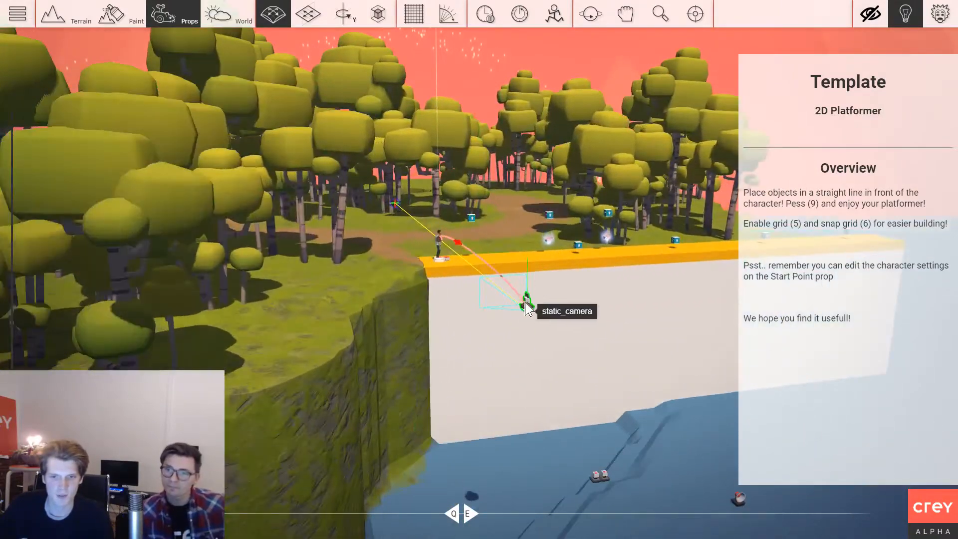
pyautogui.moveTo(525, 302); pyautogui.dragTo(554, 321, button='middle')
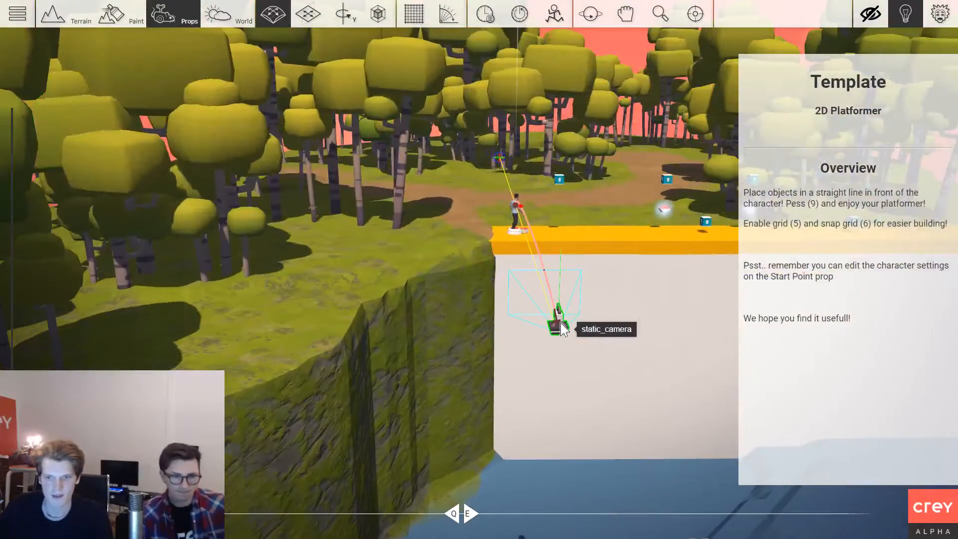
pyautogui.click(561, 325)
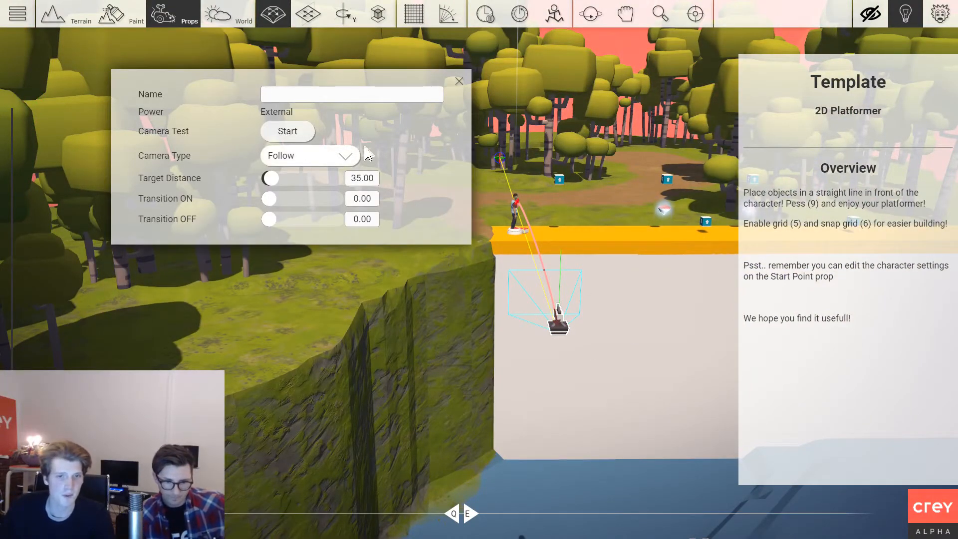
pyautogui.click(460, 82)
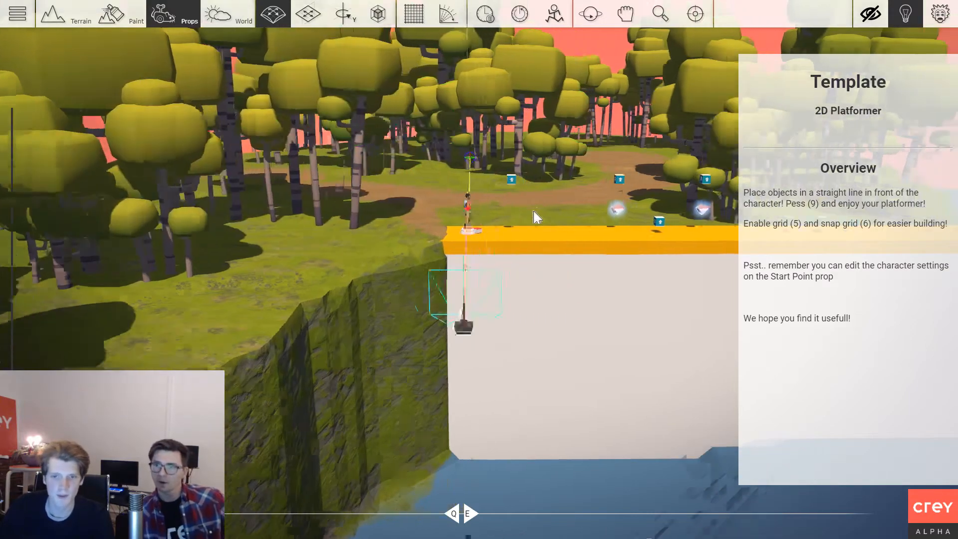
# Examine the static camera's placement relative to the character start and the long orange-topped platform from several angles.
pyautogui.scroll(-3, 464, 216)
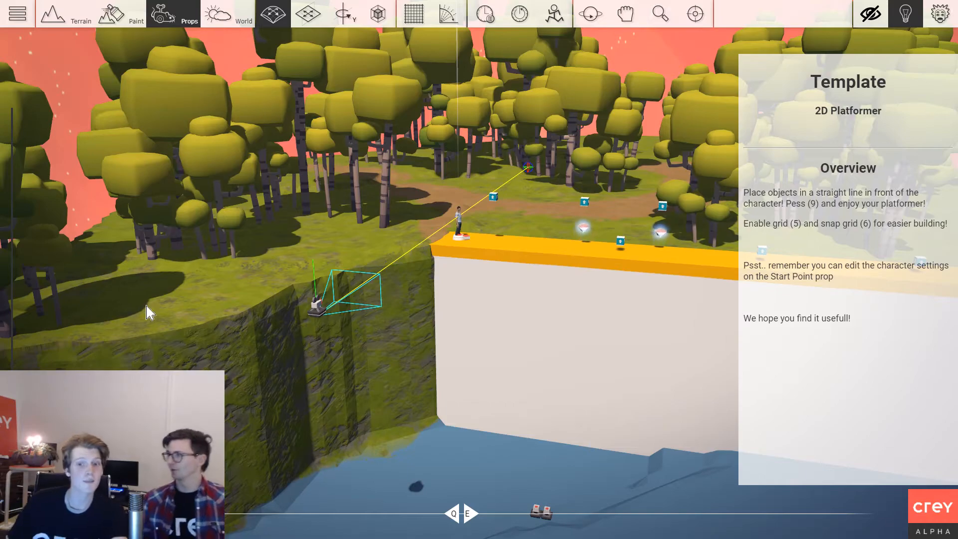
pyautogui.moveTo(372, 256); pyautogui.dragTo(521, 270, button='right')
pyautogui.scroll(-4, 521, 270)
pyautogui.moveTo(387, 304); pyautogui.dragTo(439, 305, button='middle')
pyautogui.scroll(2, 440, 304)
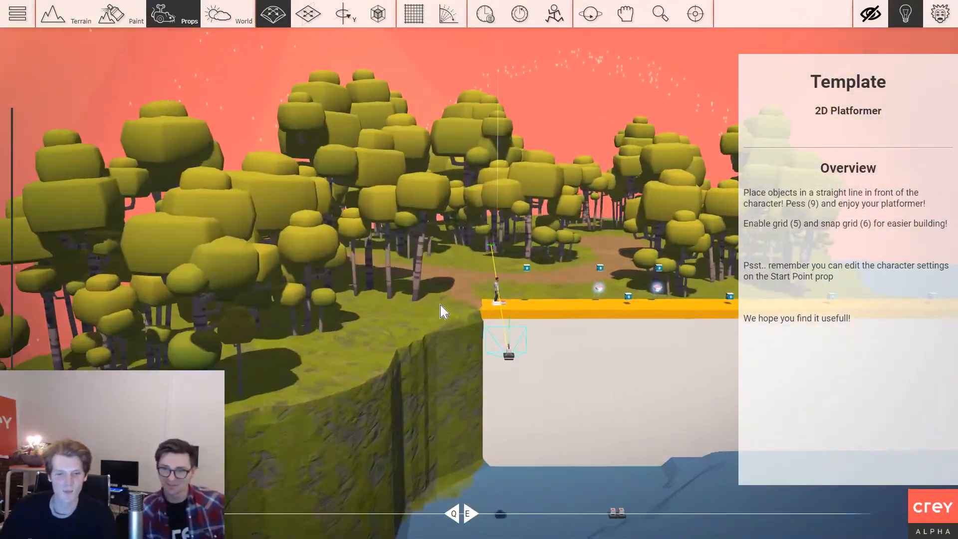
# Survey the template's sample platforms, spikes, cannons and enemies spread over the water, and return to the start platform.
pyautogui.scroll(-4, 444, 311)
pyautogui.moveTo(444, 312); pyautogui.dragTo(504, 339, button='right')
pyautogui.scroll(-3, 494, 314)
pyautogui.scroll(-4, 534, 315)
pyautogui.moveTo(661, 260); pyautogui.dragTo(390, 317, button='right')
pyautogui.moveTo(430, 355); pyautogui.dragTo(465, 224, button='right')
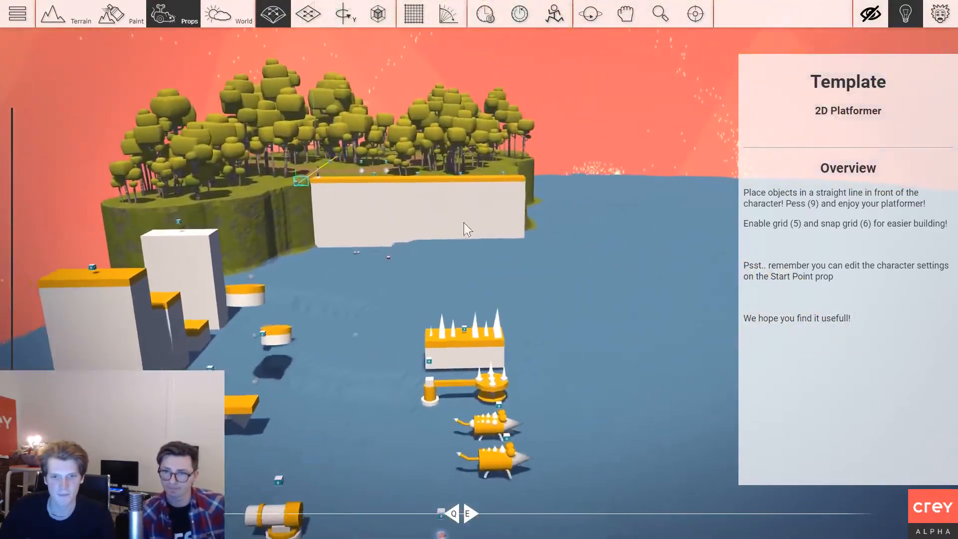
pyautogui.moveTo(385, 432); pyautogui.dragTo(360, 440, button='right')
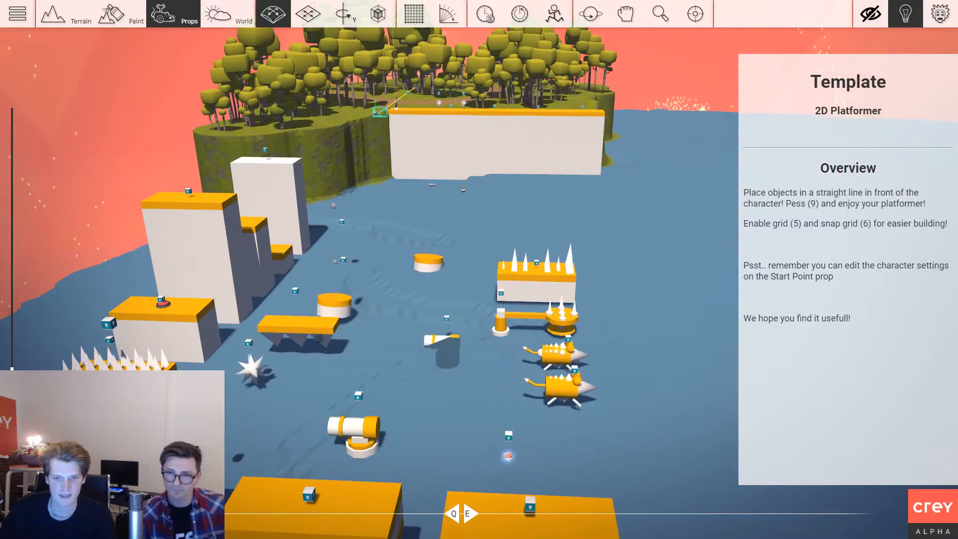
pyautogui.scroll(3, 439, 335)
pyautogui.moveTo(479, 394); pyautogui.dragTo(519, 300, button='right')
pyautogui.scroll(4, 528, 302)
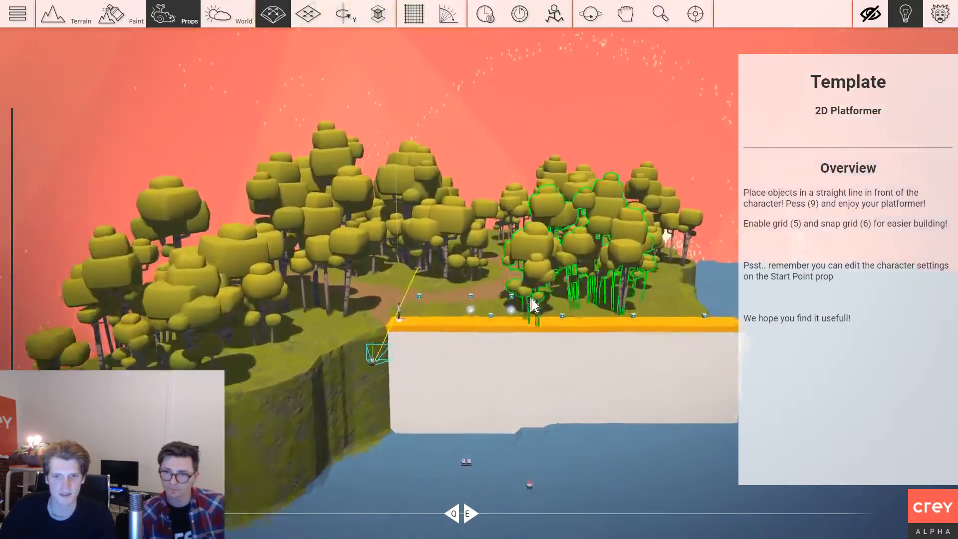
pyautogui.moveTo(447, 324); pyautogui.dragTo(546, 455, button='right')
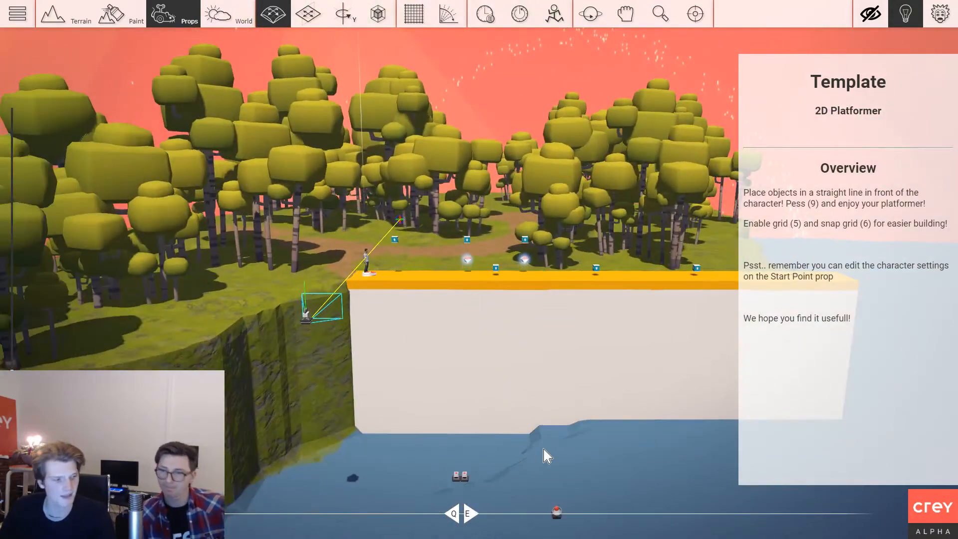
# Playtest the 2D platformer by running the character along the orange platform, collecting the pickups and turning back.
pyautogui.press('9')
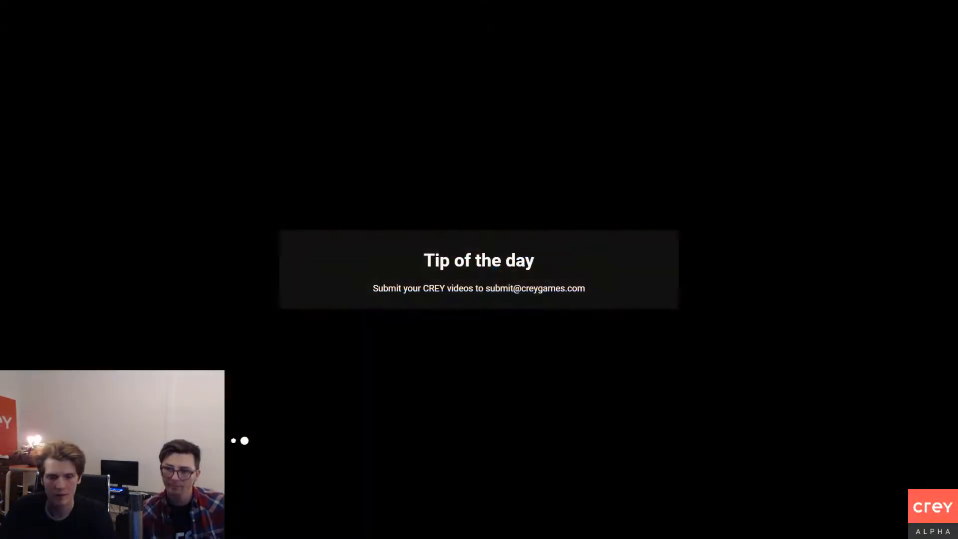
pyautogui.press('d')
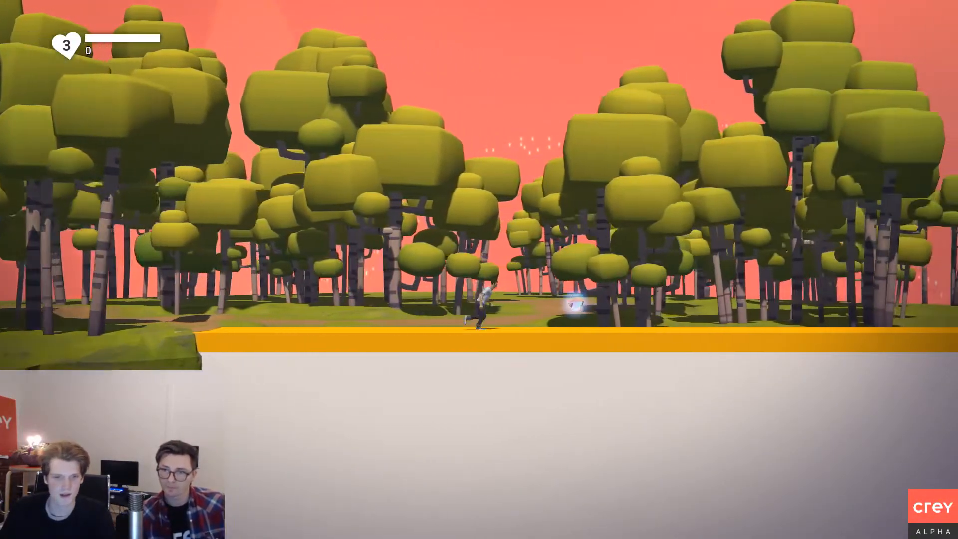
pyautogui.press('d')
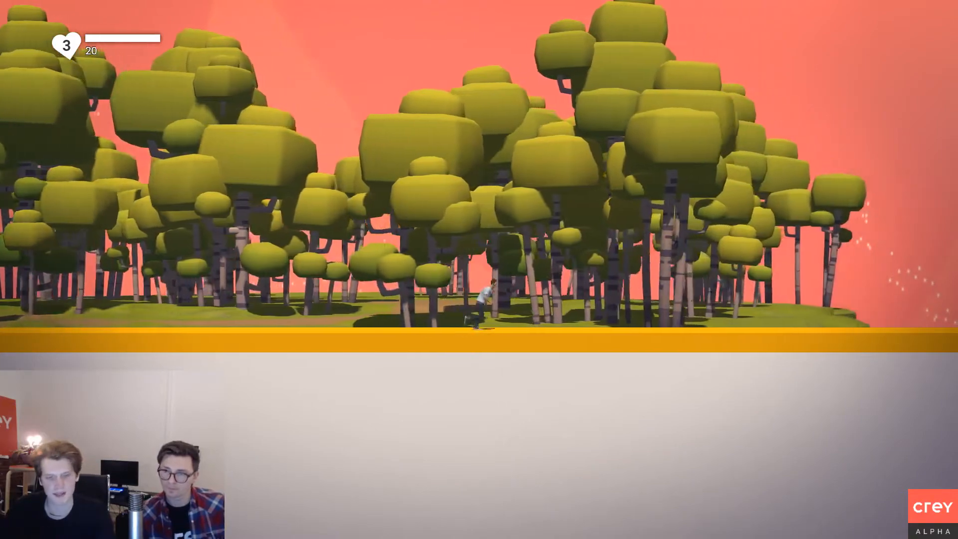
pyautogui.press('a')
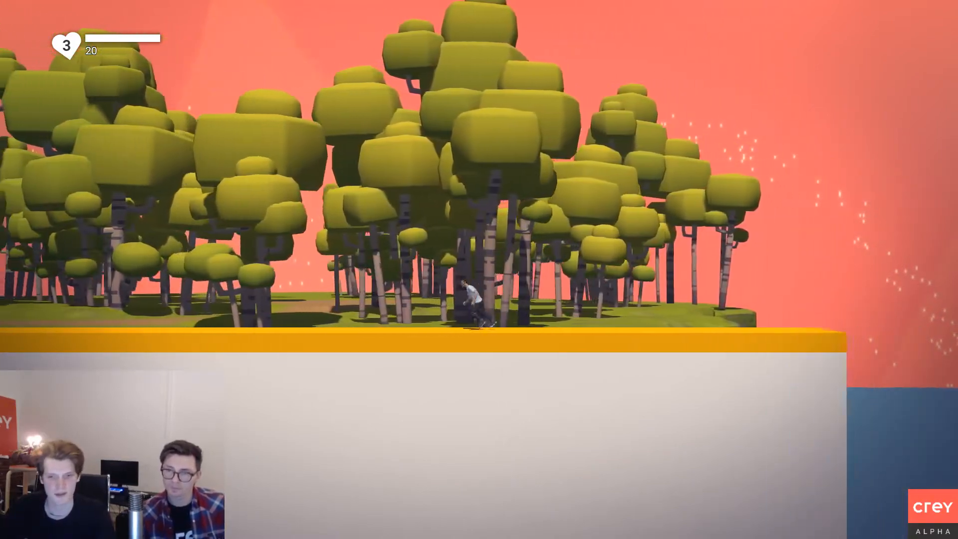
pyautogui.press('a')
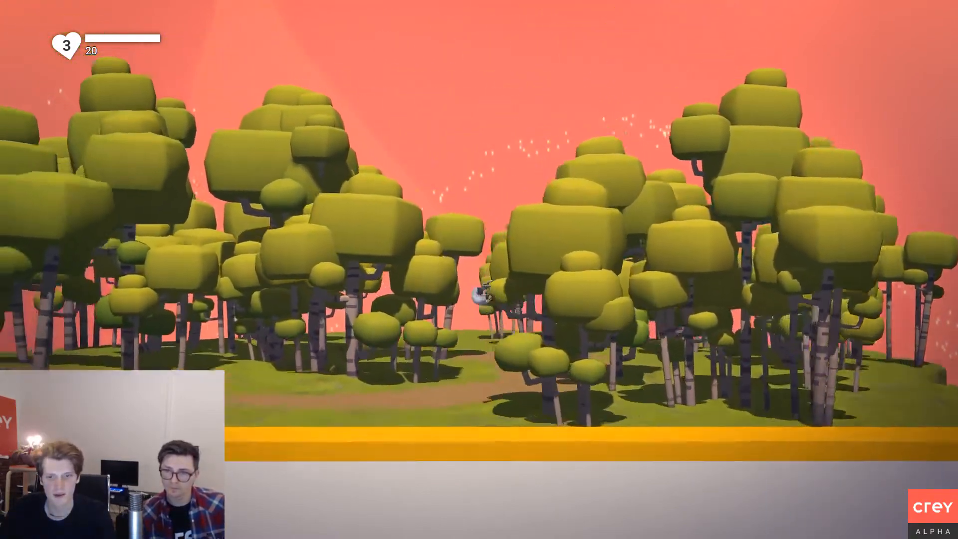
# Run the character across the whole platform and off its far end into the water, and set off again after respawning.
pyautogui.press('d')
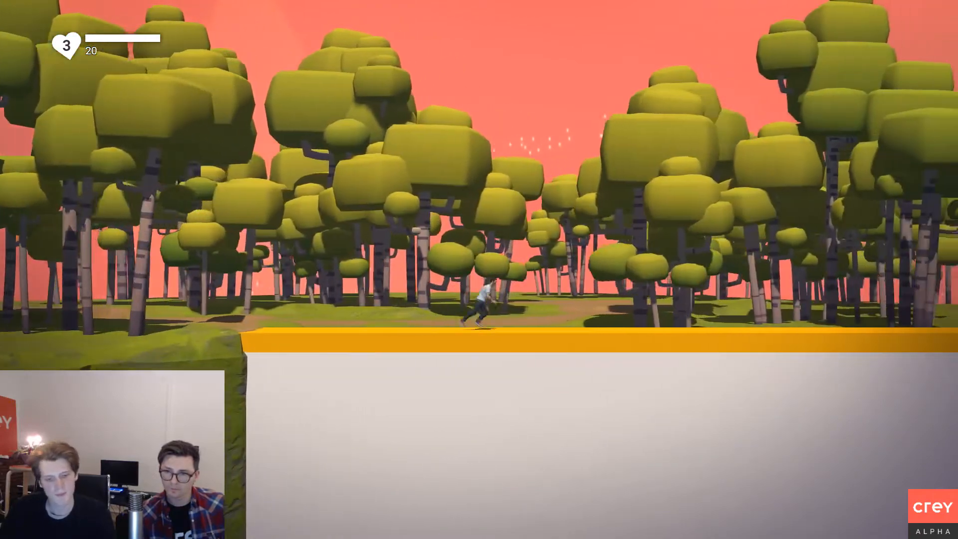
pyautogui.press('d')
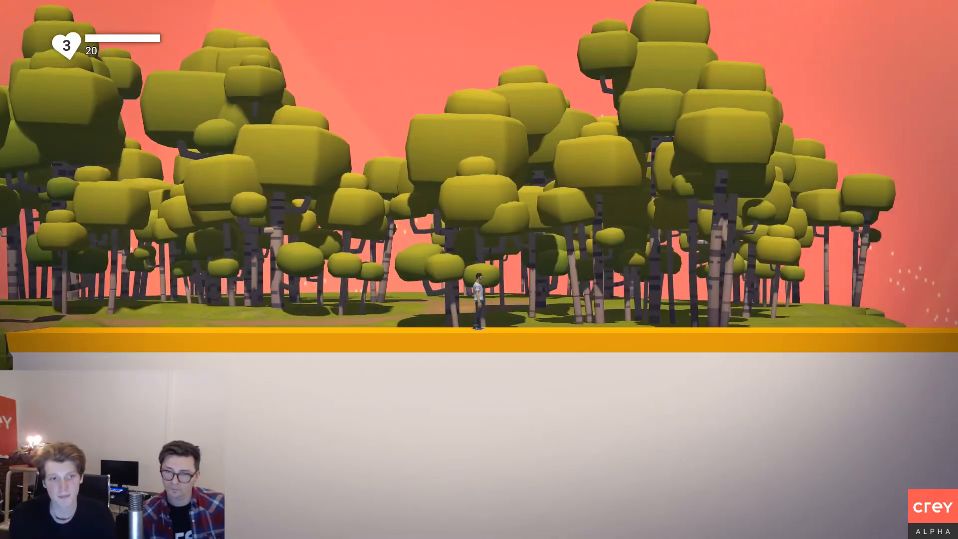
pyautogui.press('d')
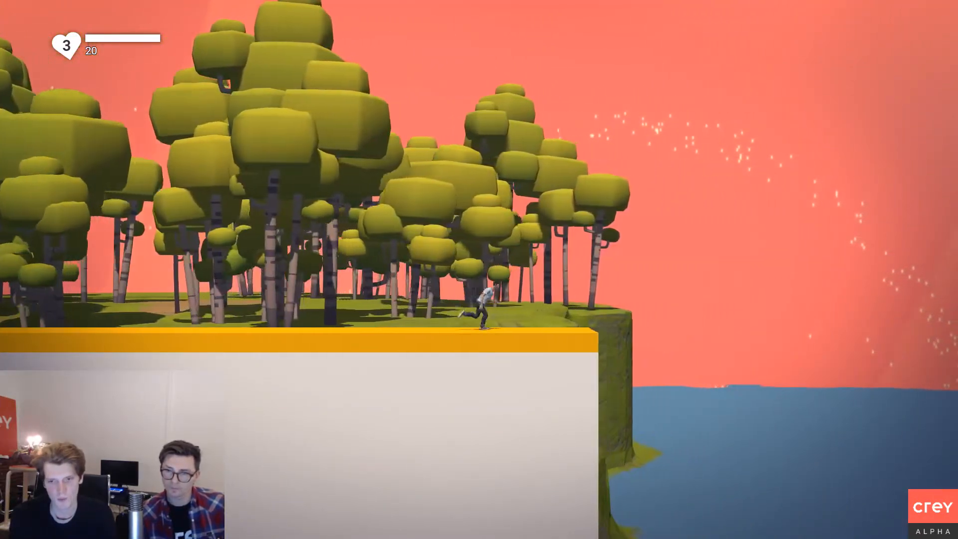
pyautogui.press('d')
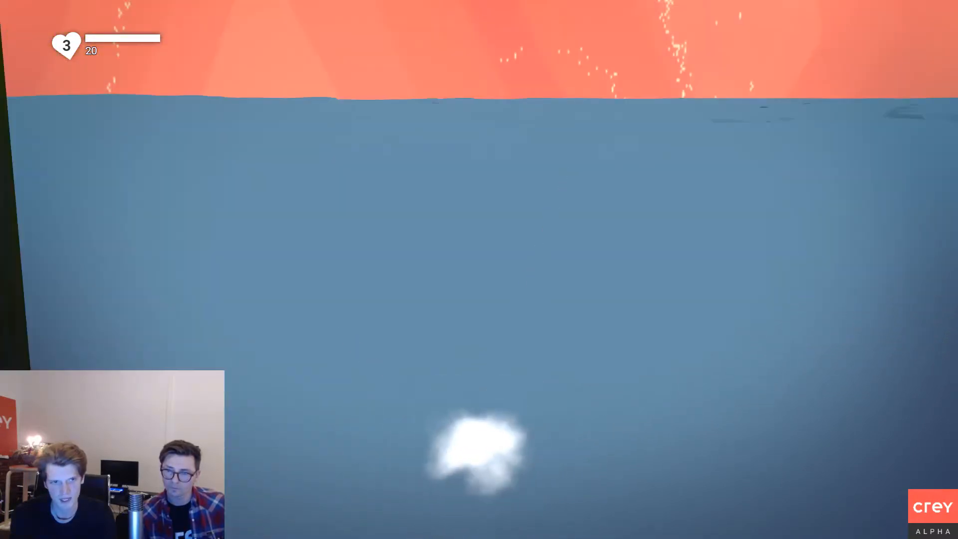
pyautogui.press('d')
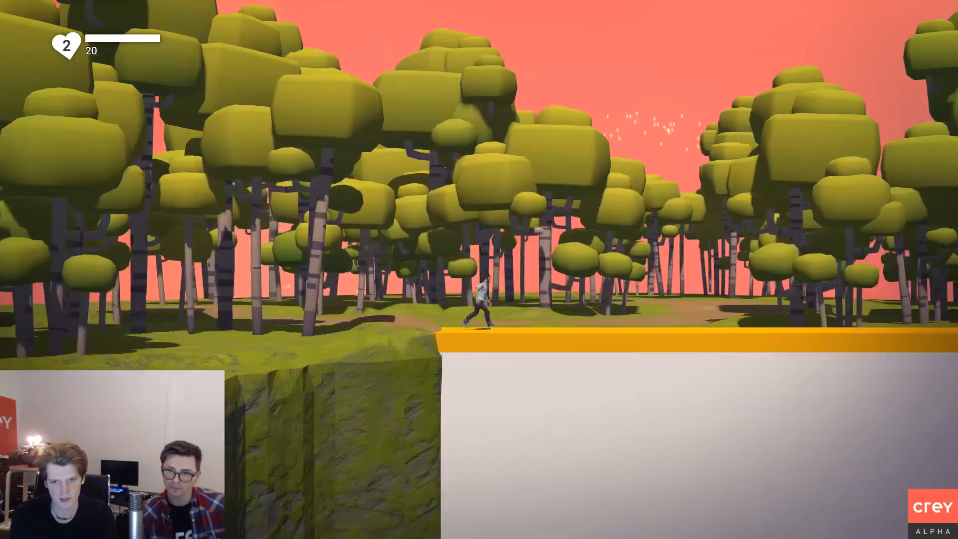
# End the playtest and look over the template's sample platforms, spikes, cannons and enemies spread over the water.
pyautogui.press('d')
pyautogui.press('Escape')
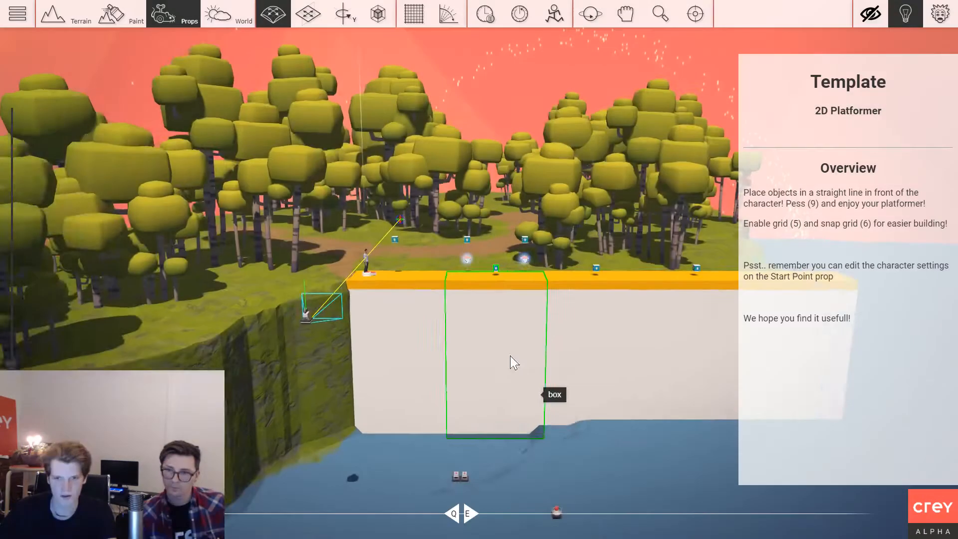
pyautogui.scroll(-3, 509, 357)
pyautogui.scroll(-5, 501, 356)
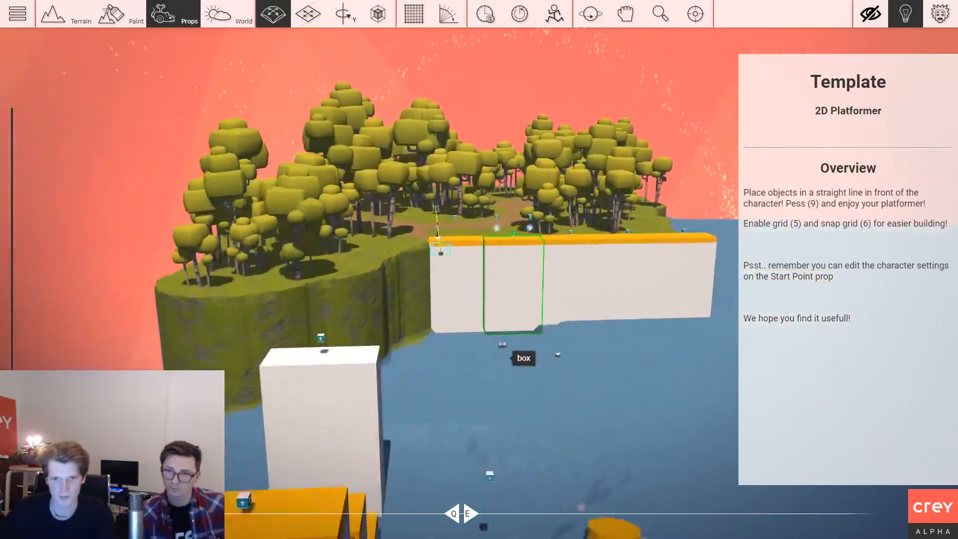
pyautogui.moveTo(584, 372); pyautogui.dragTo(578, 424, button='right')
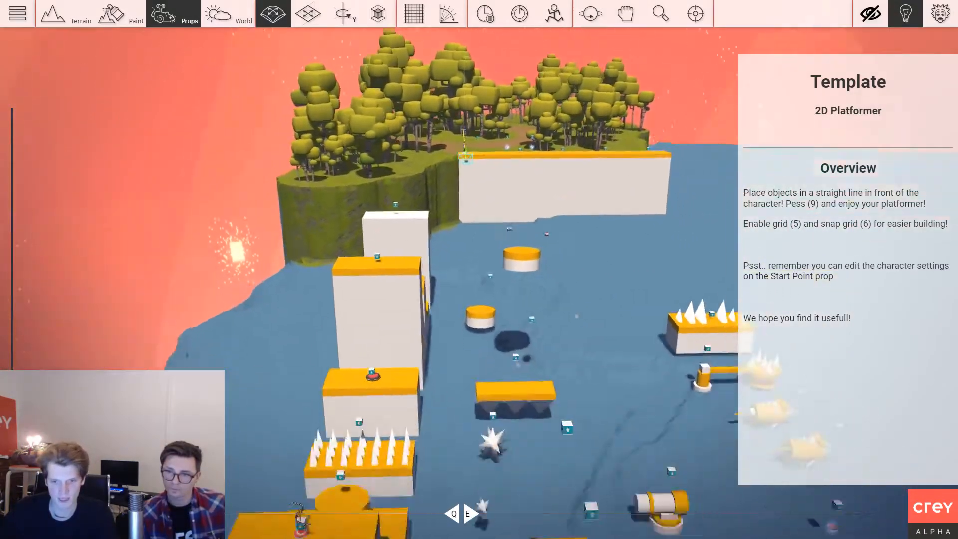
pyautogui.press('s')
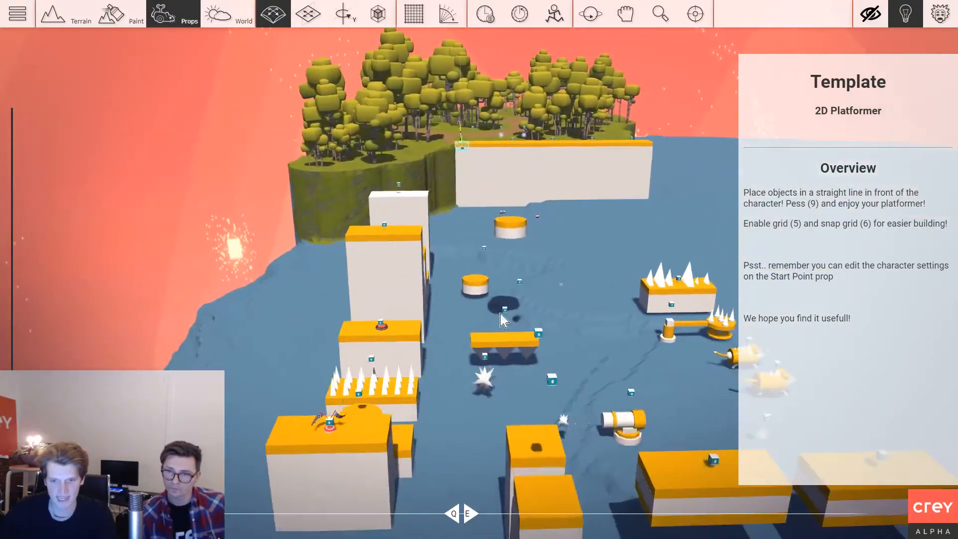
pyautogui.press('d')
pyautogui.press('w')
pyautogui.moveTo(565, 371); pyautogui.dragTo(565, 368, button='right')
pyautogui.press('w')
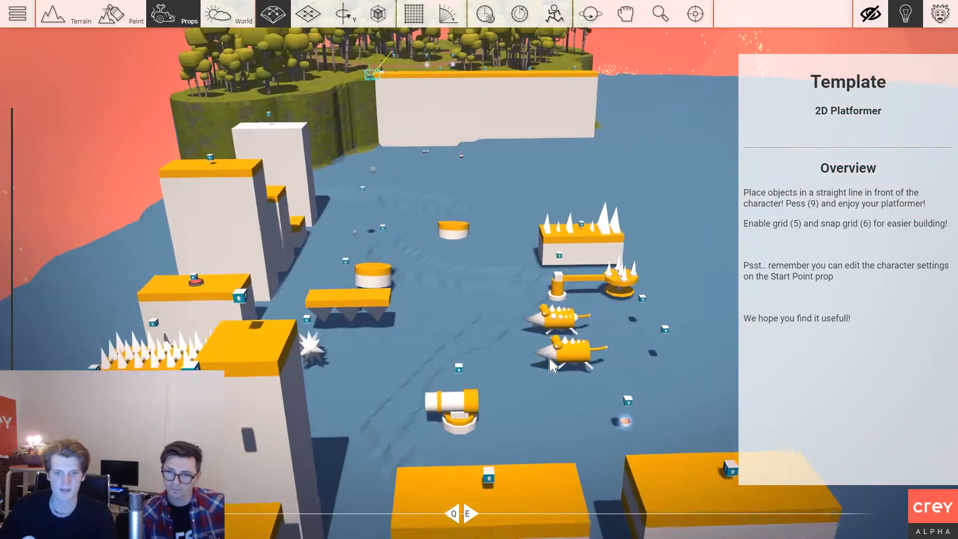
# Duplicate the sample cannon and place the copy on top of the long orange platform near its far end.
pyautogui.press('s')
pyautogui.press('2')
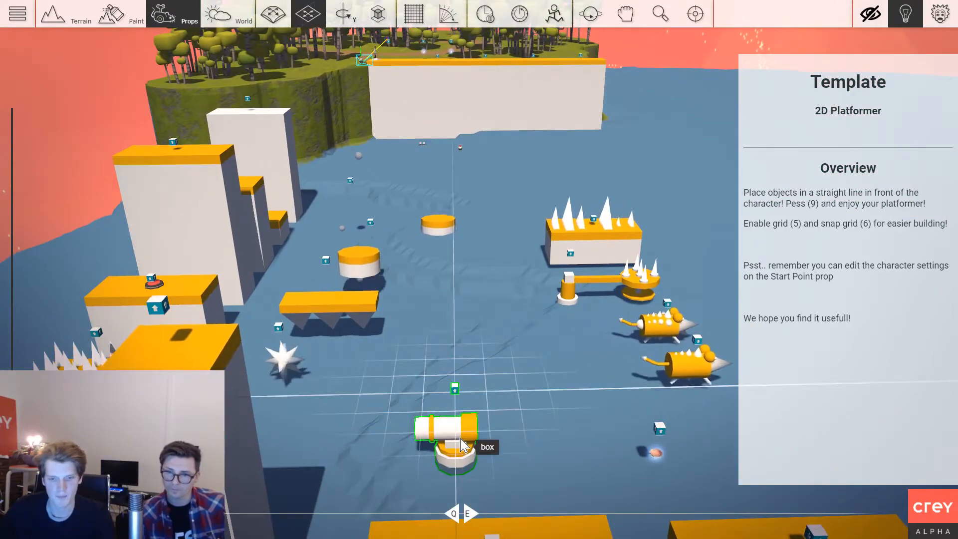
pyautogui.keyDown('ctrl'); pyautogui.moveTo(461, 439); pyautogui.dragTo(498, 287); pyautogui.keyUp('ctrl')
pyautogui.press('w')
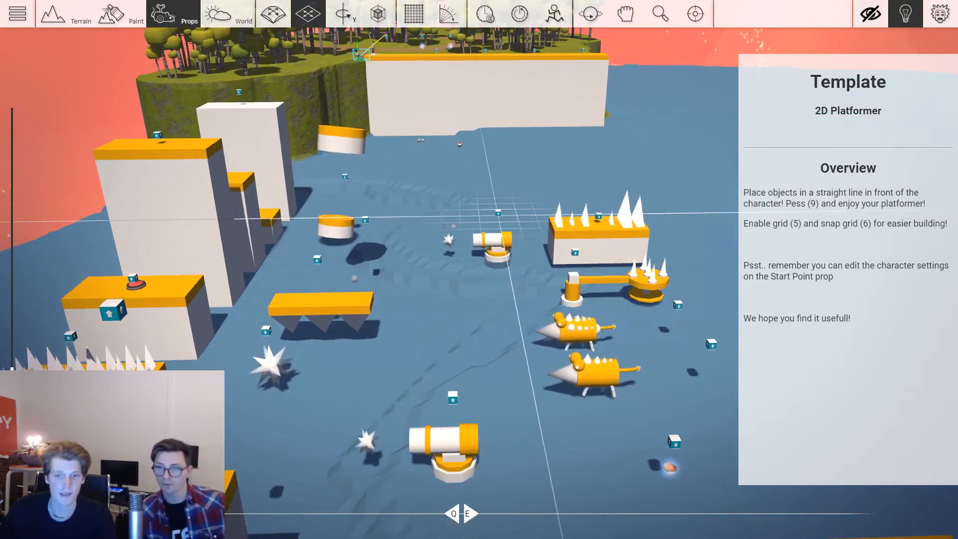
pyautogui.press('w')
pyautogui.press('w')
pyautogui.press('1')
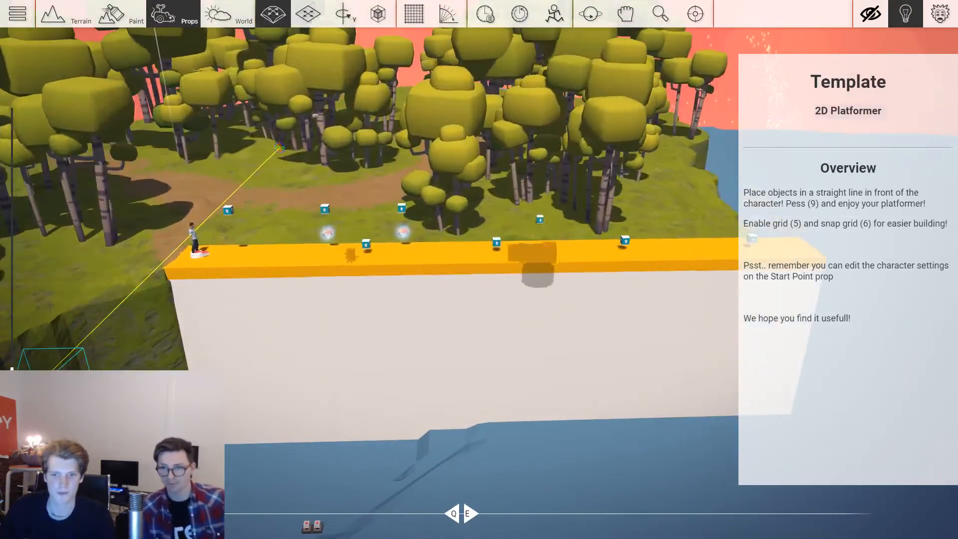
pyautogui.press('2')
pyautogui.moveTo(539, 217)
pyautogui.mouseDown()
pyautogui.moveTo(552, 265)
pyautogui.moveTo(554, 180)
pyautogui.moveTo(571, 180)
pyautogui.moveTo(514, 176)
pyautogui.mouseUp()
pyautogui.press('2')
pyautogui.press('2')
pyautogui.press('d')
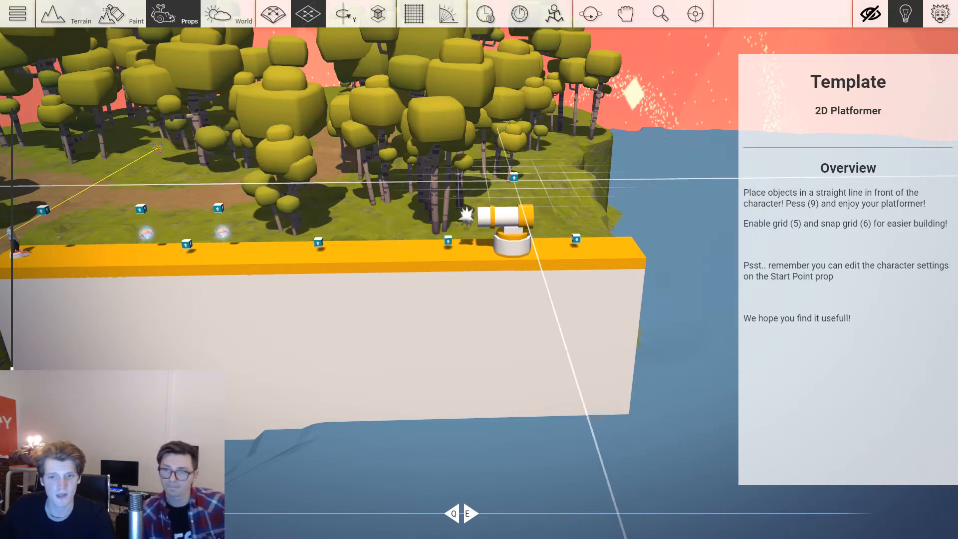
# Playtest the level by running along the platform, jumping past the cannon's projectile and over the cannon, and return to editing.
pyautogui.press('s')
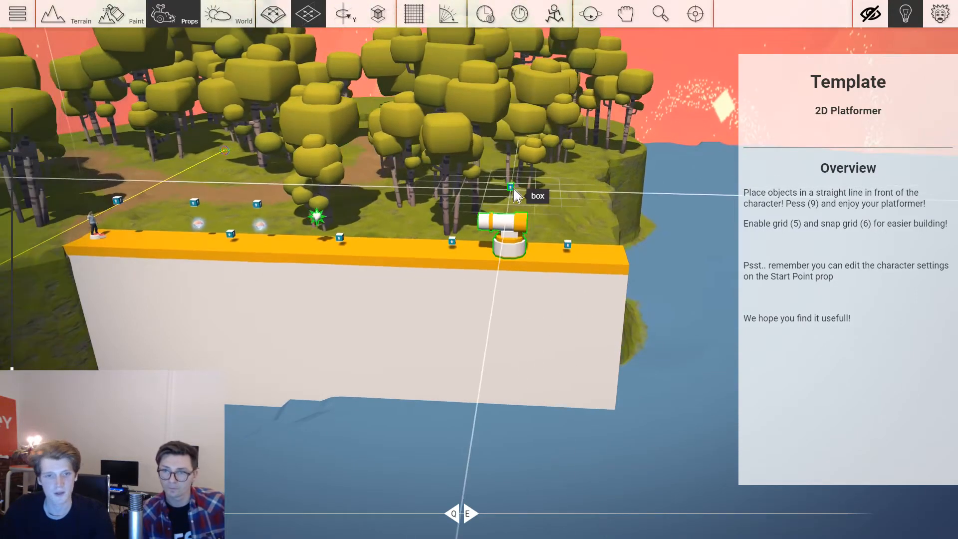
pyautogui.moveTo(513, 194)
pyautogui.mouseDown(button='right')
pyautogui.moveTo(512, 166)
pyautogui.moveTo(513, 183)
pyautogui.mouseUp(button='right')
pyautogui.press('a')
pyautogui.press('s')
pyautogui.press('w')
pyautogui.press('9')
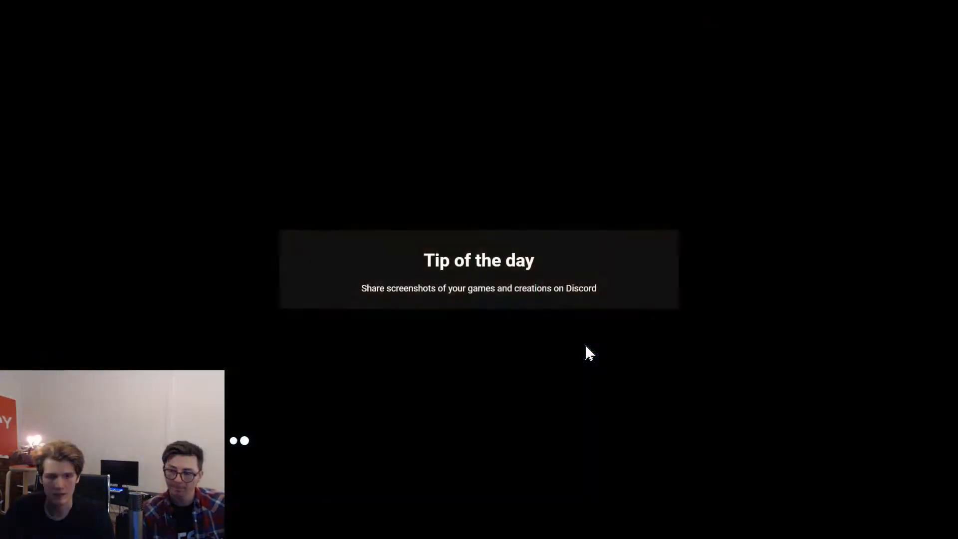
pyautogui.press('d')
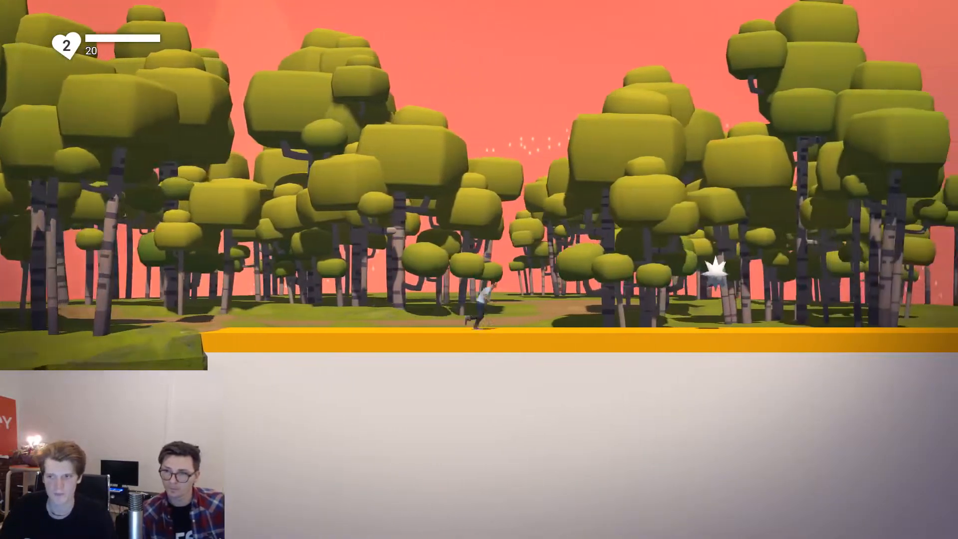
pyautogui.press('d')
pyautogui.press('space')
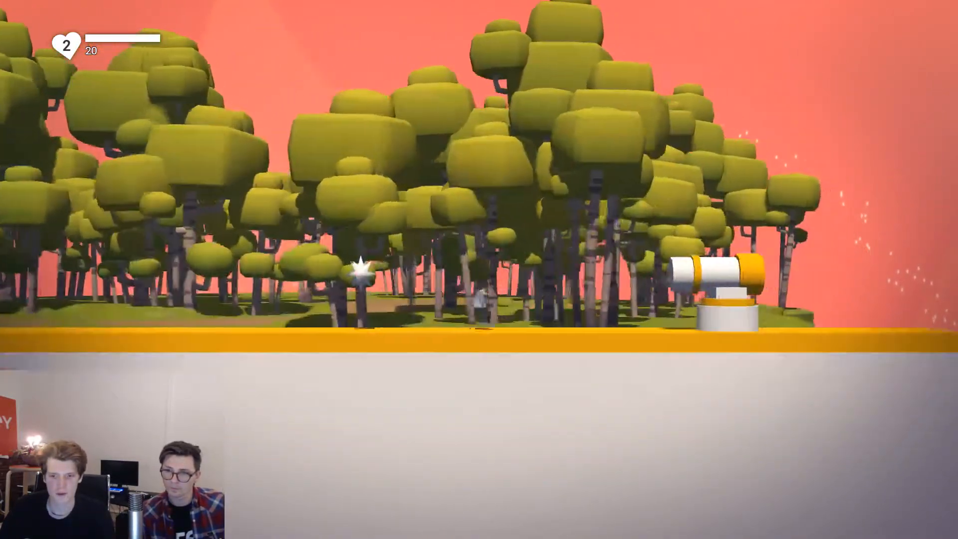
pyautogui.press('space')
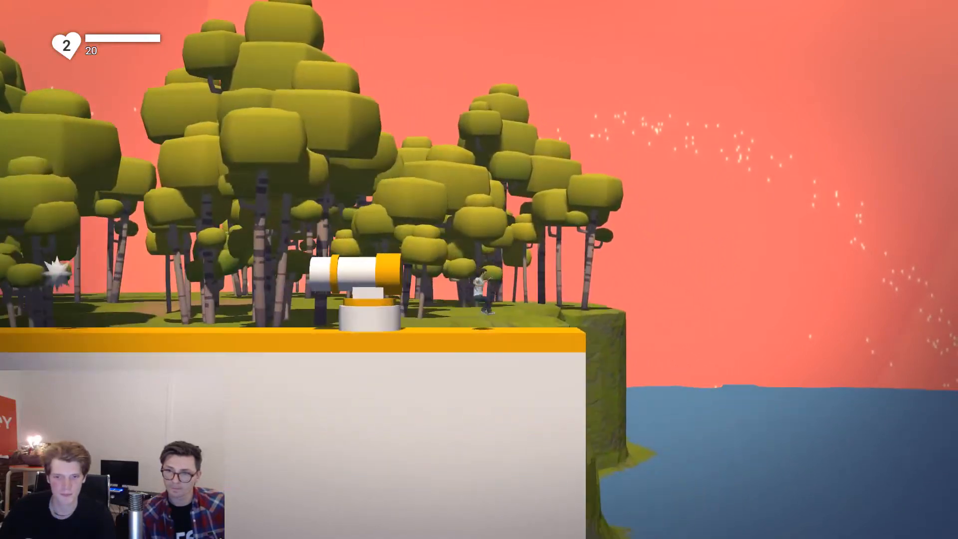
pyautogui.press('Escape')
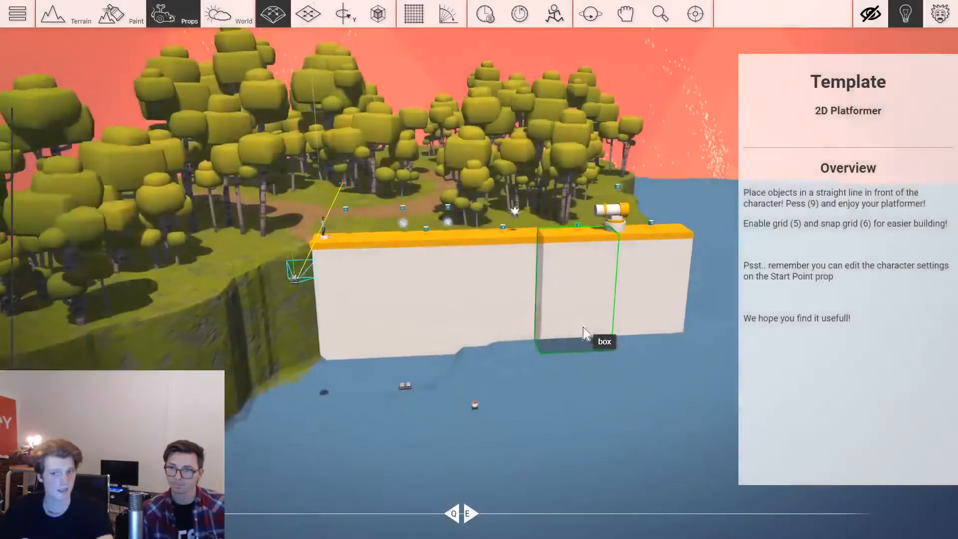
# Duplicate the platform's box sections and set two copies side by side beyond a gap at the platform's far end.
pyautogui.scroll(-5, 626, 360)
pyautogui.scroll(5, 469, 272)
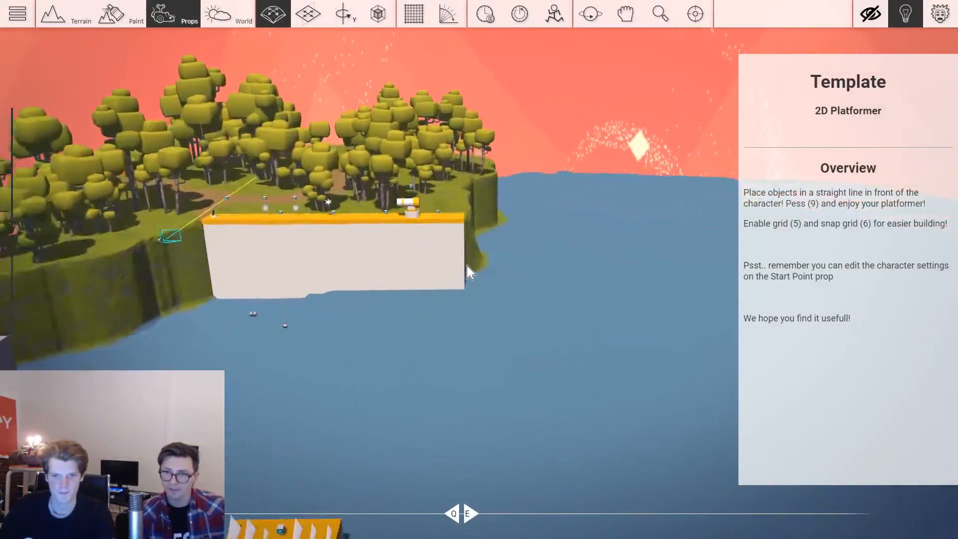
pyautogui.scroll(3, 448, 361)
pyautogui.press('2')
pyautogui.keyDown('shift'); pyautogui.moveTo(443, 393); pyautogui.dragTo(500, 273); pyautogui.keyUp('shift')
pyautogui.moveTo(499, 273); pyautogui.dragTo(500, 305, button='right')
pyautogui.keyDown('shift'); pyautogui.moveTo(500, 272); pyautogui.dragTo(523, 269); pyautogui.keyUp('shift')
pyautogui.press('d')
pyautogui.scroll(1, 514, 270)
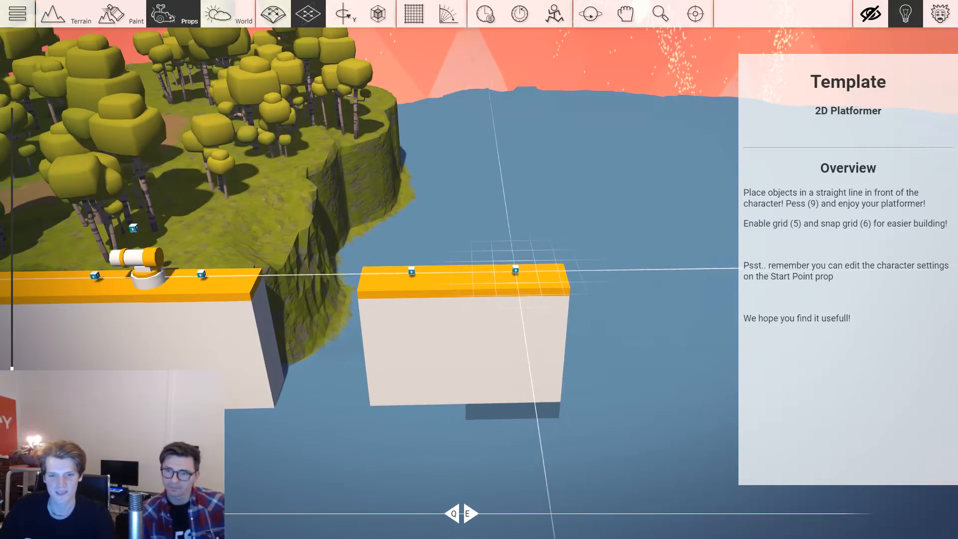
pyautogui.press('d')
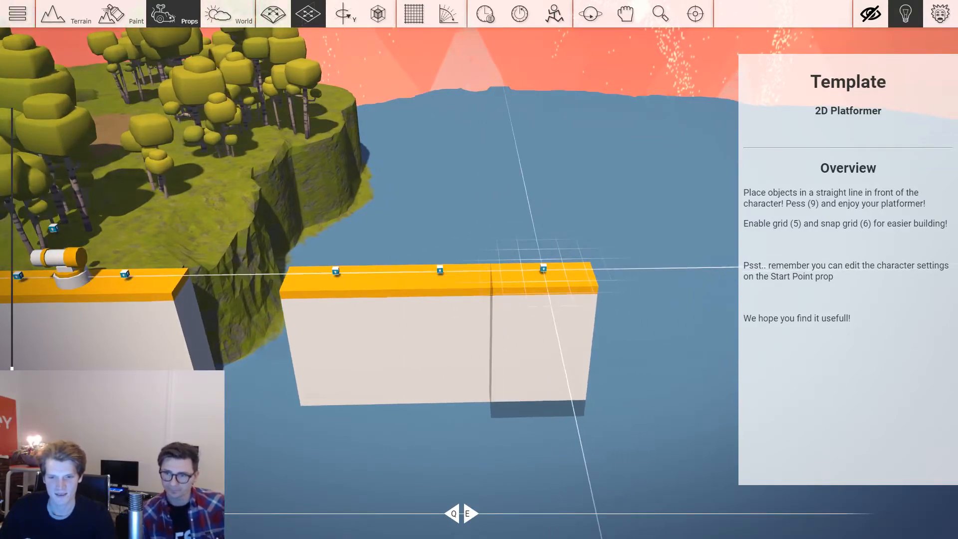
# Duplicate the round moving platform from the samples and bring the copy over to the new two-box platform.
pyautogui.moveTo(543, 269); pyautogui.dragTo(542, 339, button='right')
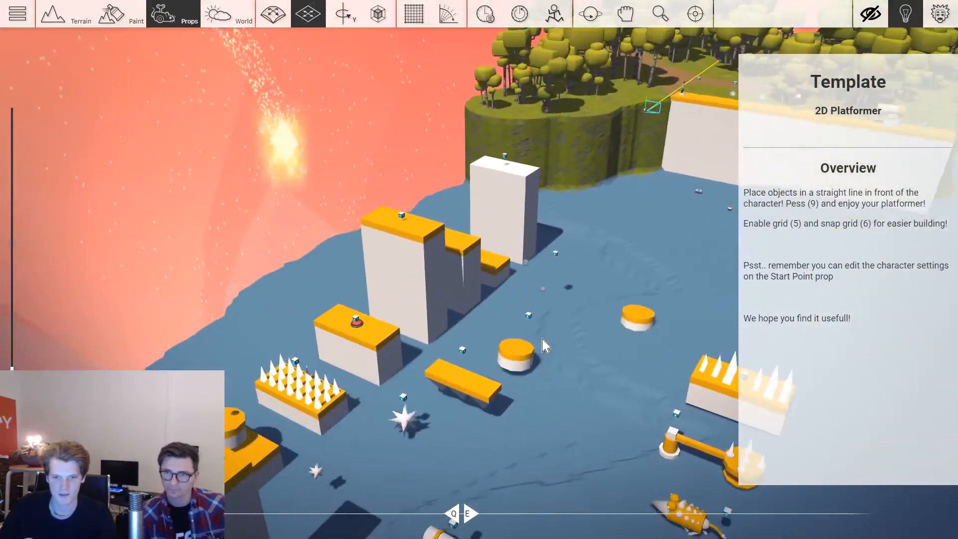
pyautogui.press('w')
pyautogui.press('d')
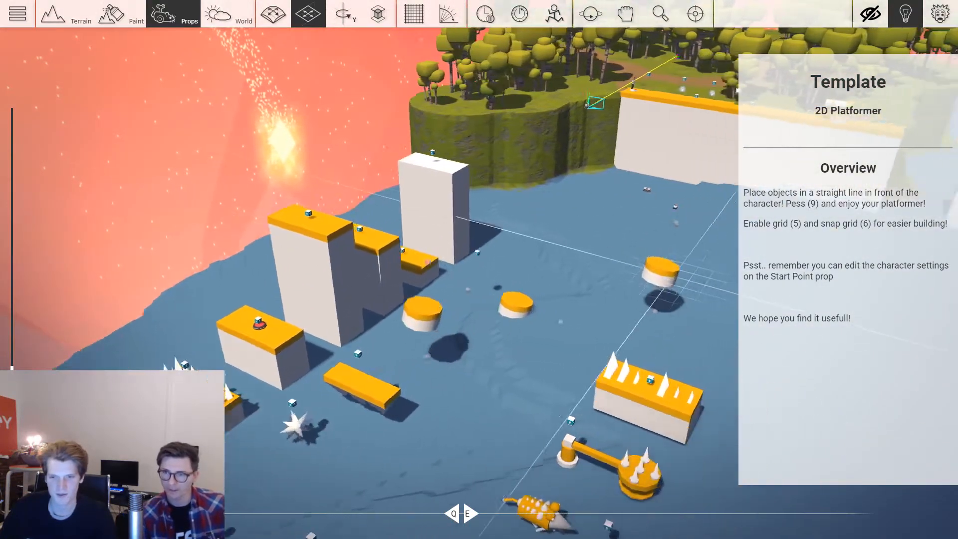
pyautogui.moveTo(559, 304); pyautogui.dragTo(641, 267, button='right')
pyautogui.press('w')
pyautogui.press('d')
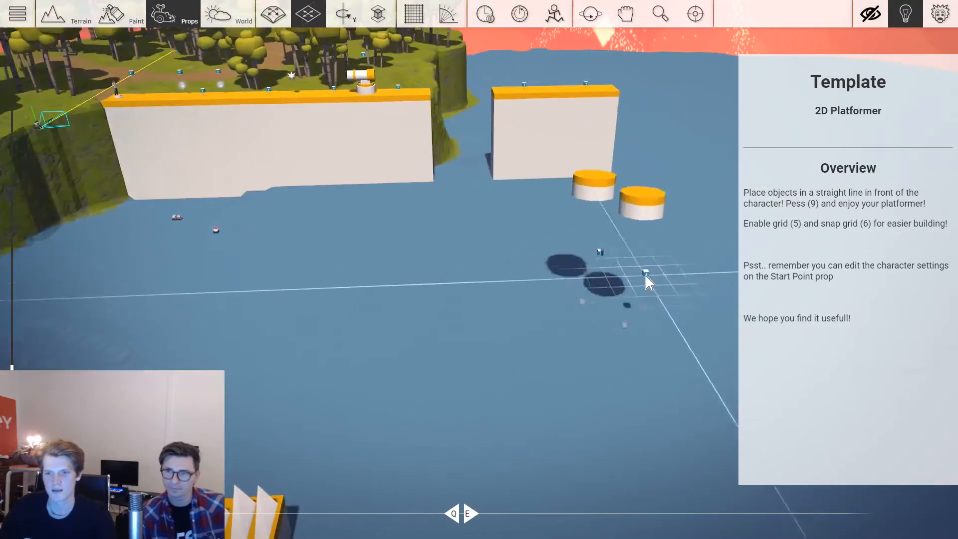
pyautogui.press('w')
pyautogui.press('s')
pyautogui.press('d')
pyautogui.press('w')
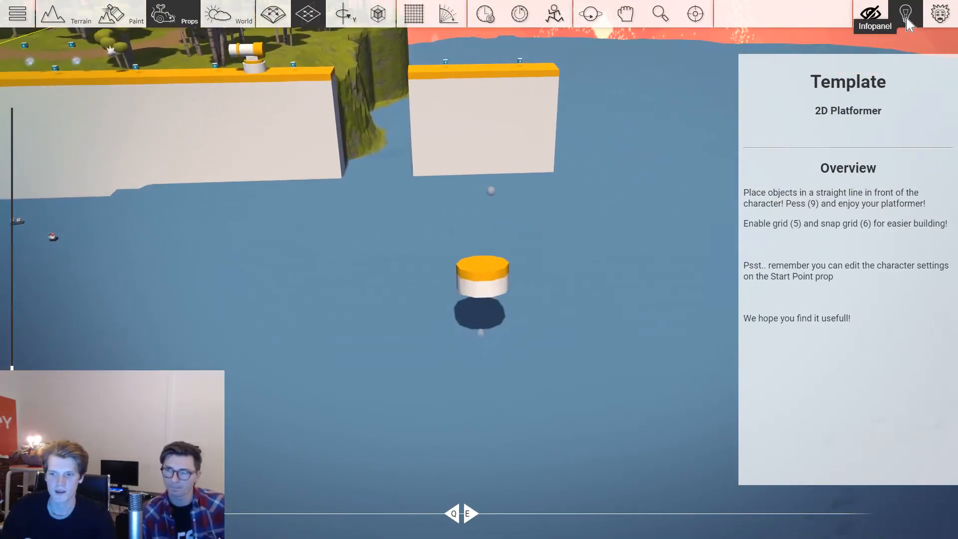
# Hide the template info panel and position the round moving platform just beyond the end of the two-box platform.
pyautogui.click(906, 15)
pyautogui.press('w')
pyautogui.moveTo(500, 375); pyautogui.dragTo(502, 255)
pyautogui.press('d')
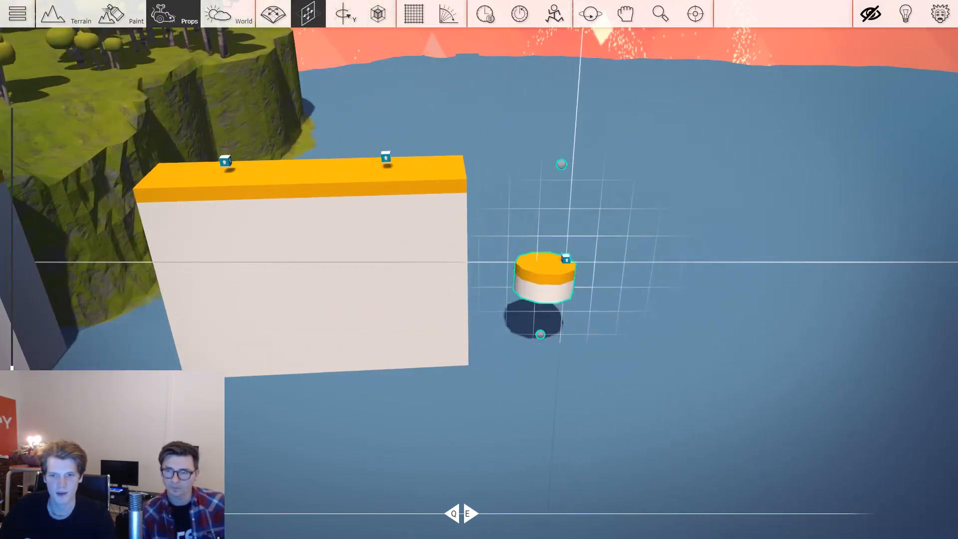
pyautogui.moveTo(565, 259); pyautogui.dragTo(569, 222)
pyautogui.scroll(-3, 454, 311)
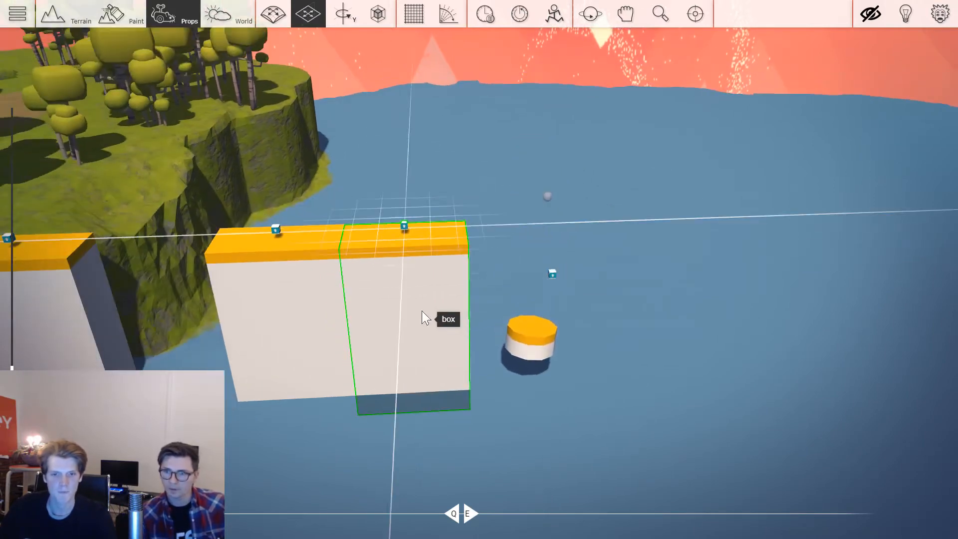
# Duplicate the end box of the two-box platform and place the copy higher up, beyond the round moving platform.
pyautogui.moveTo(423, 317); pyautogui.dragTo(684, 250)
pyautogui.scroll(-3, 714, 279)
pyautogui.moveTo(714, 279); pyautogui.dragTo(690, 327, button='right')
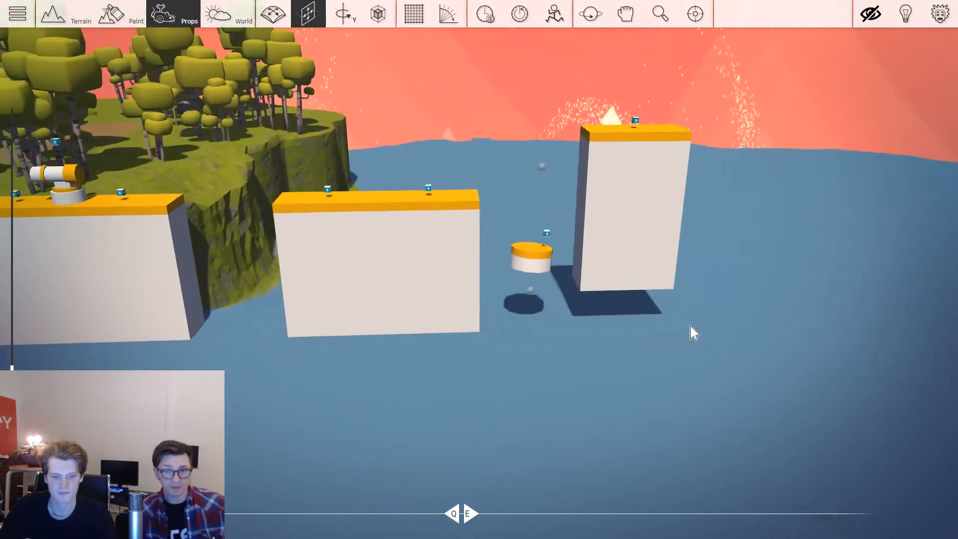
# Playtest from the start, jumping past the cannon and across the gap onto the two-box platform.
pyautogui.press('Tab')
pyautogui.press('d')
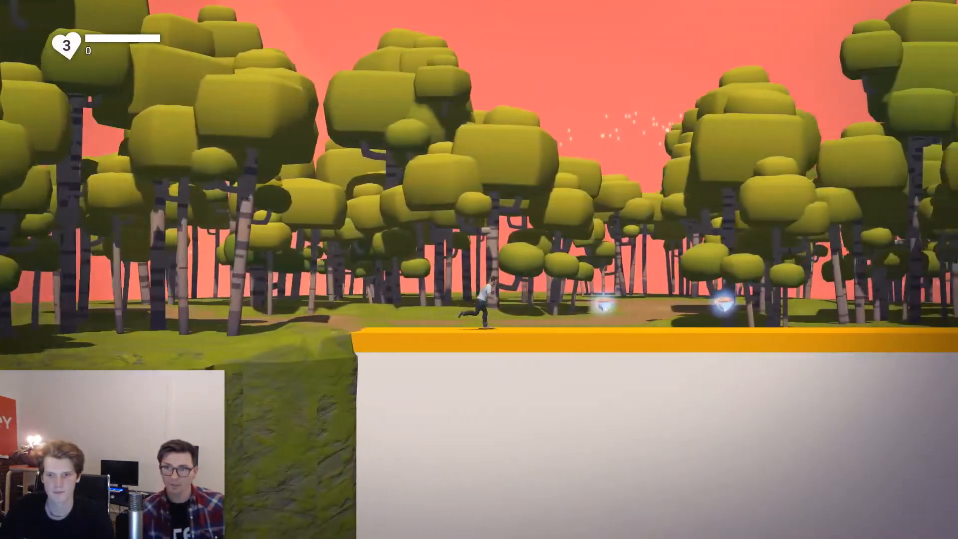
pyautogui.press('space')
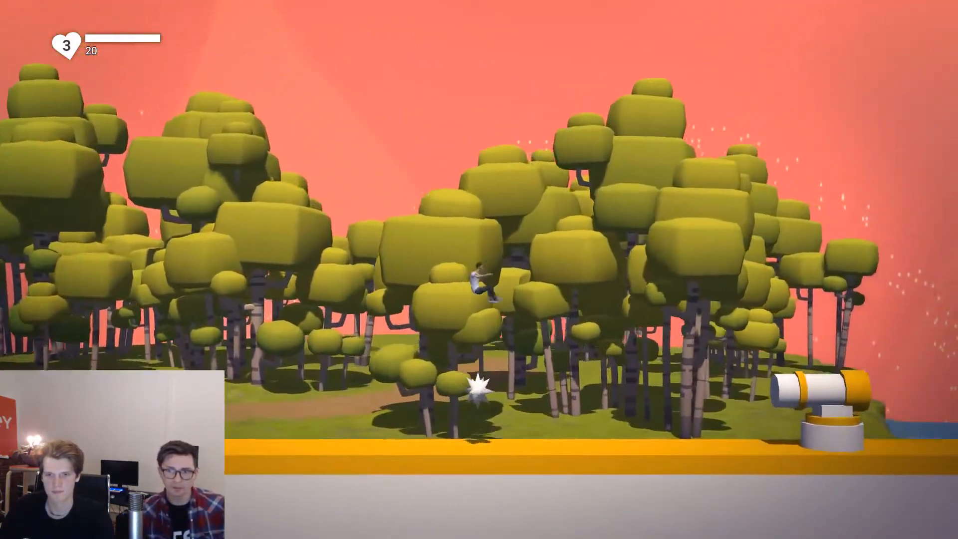
pyautogui.press('space')
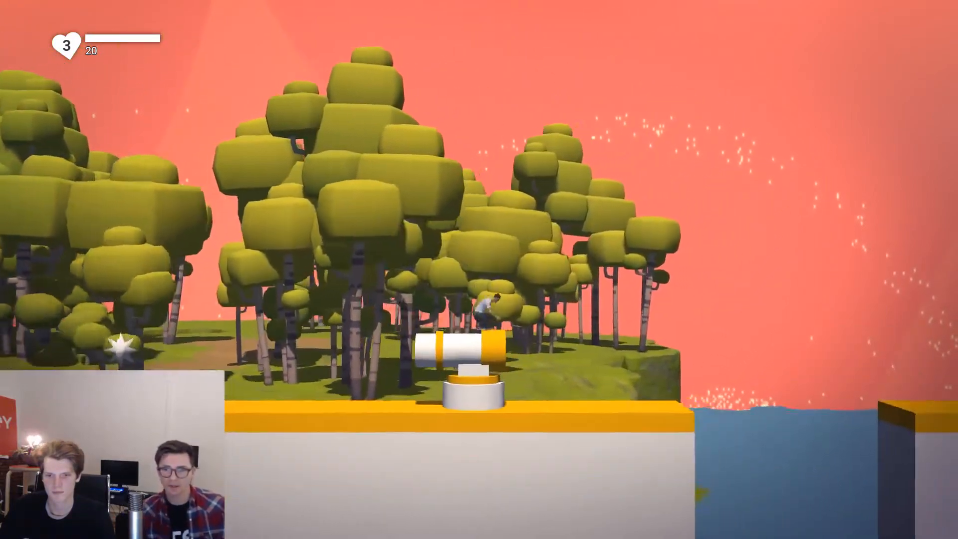
pyautogui.press('space')
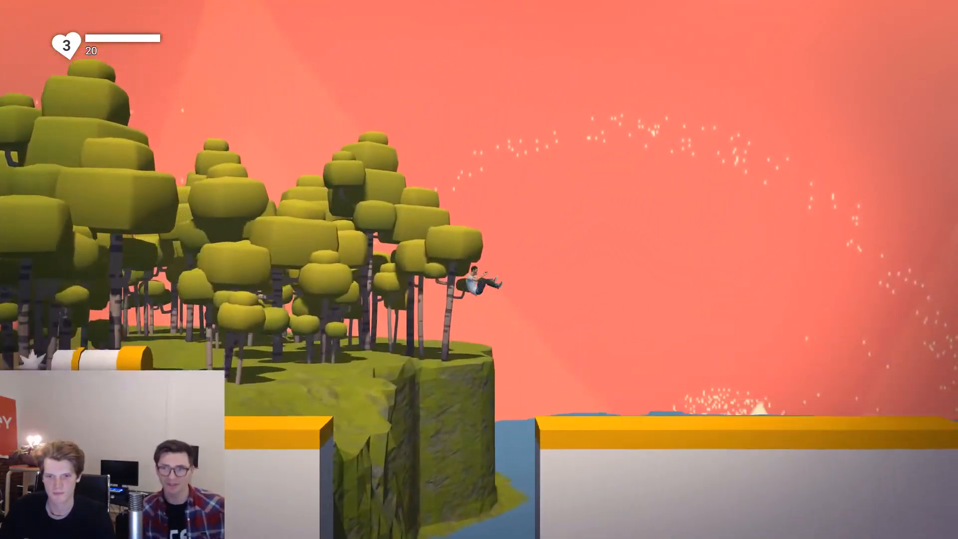
pyautogui.press('Right')
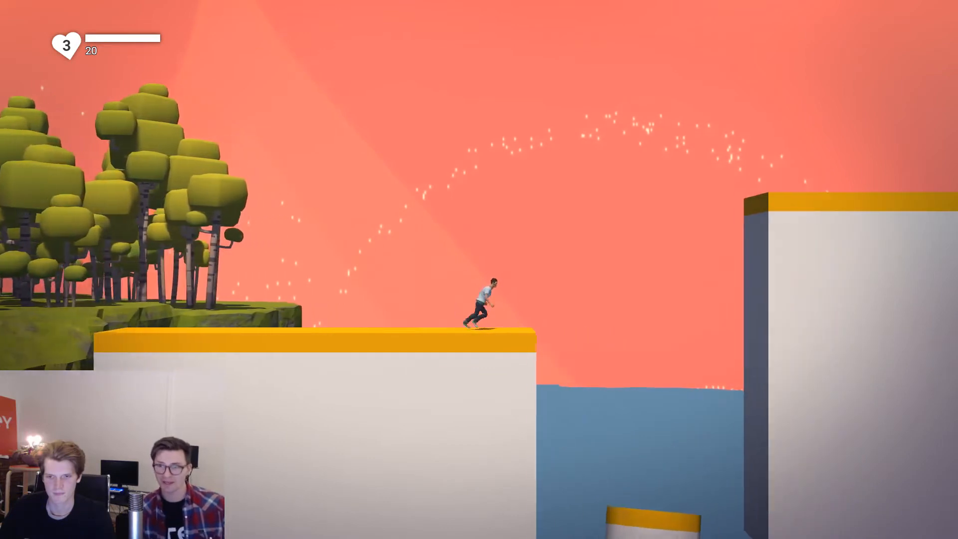
# Jump onto the round moving platform, ride it up to the raised box and end the playtest.
pyautogui.press('space')
pyautogui.press('Right')
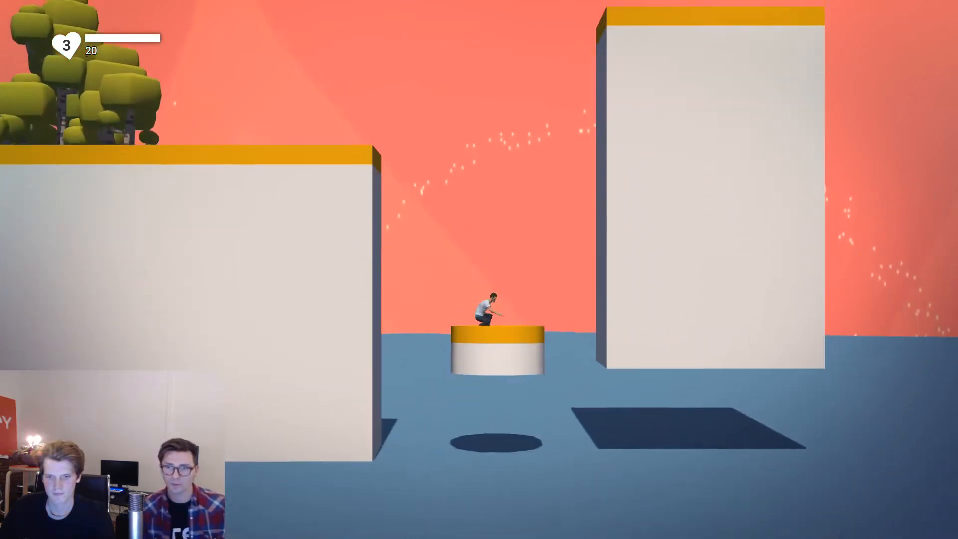
pyautogui.press('space')
pyautogui.press('Right')
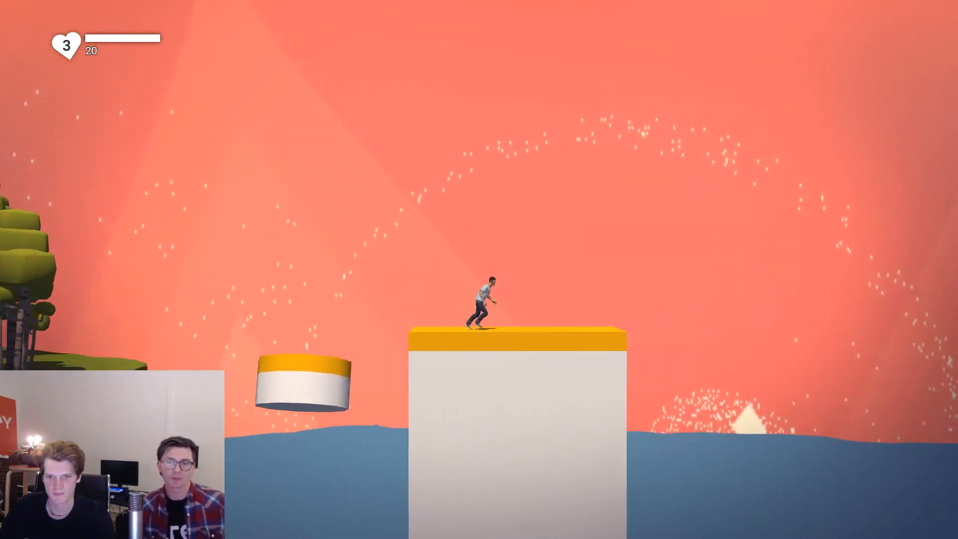
pyautogui.press('Escape')
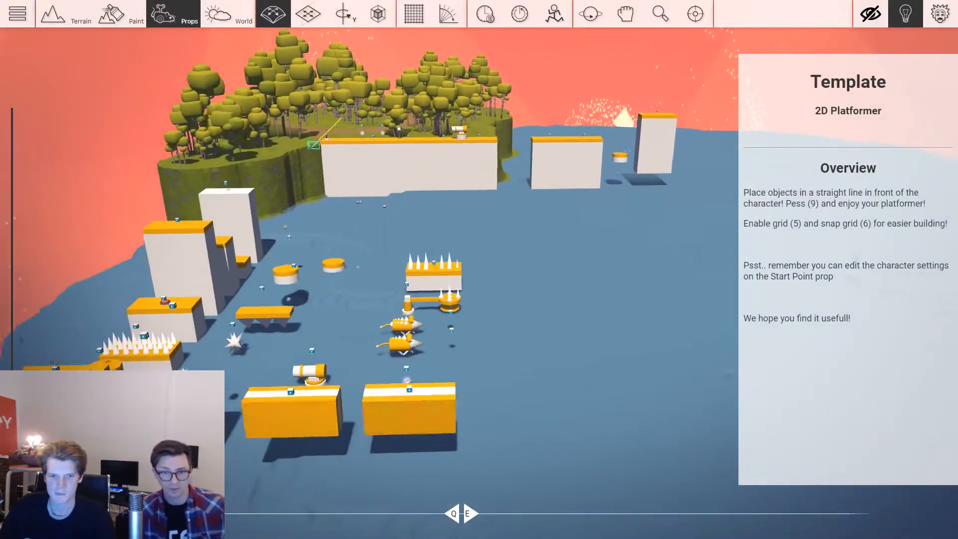
# Duplicate the rotating striped sample box and place the copy beyond the raised box, level with its top and separated by a gap.
pyautogui.press('s')
pyautogui.press('a')
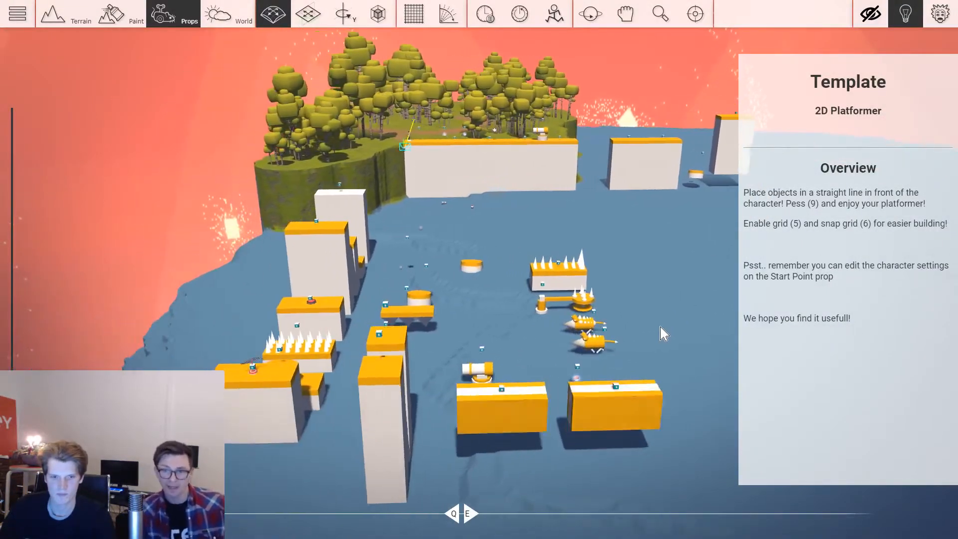
pyautogui.press('w')
pyautogui.press('w')
pyautogui.press('a')
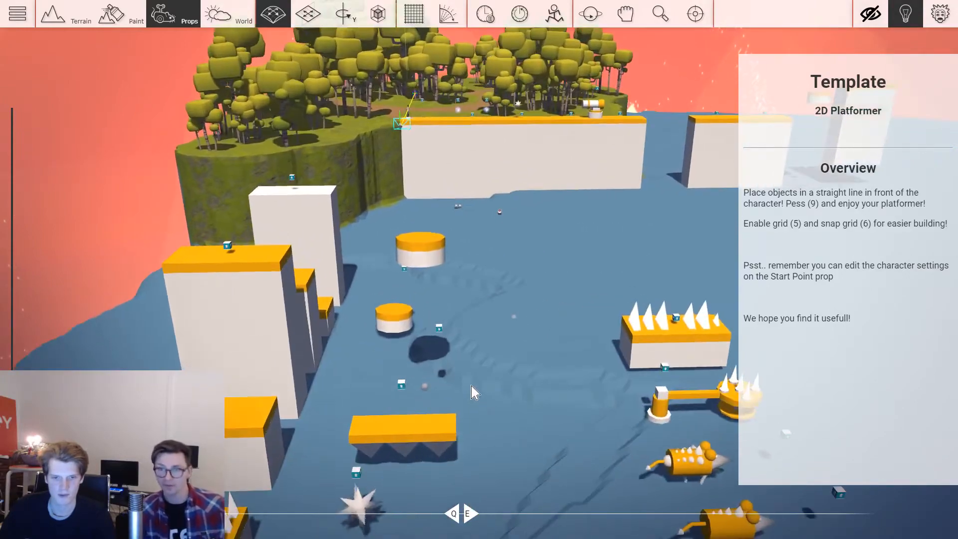
pyautogui.moveTo(445, 432); pyautogui.dragTo(494, 425, button='right')
pyautogui.press('s')
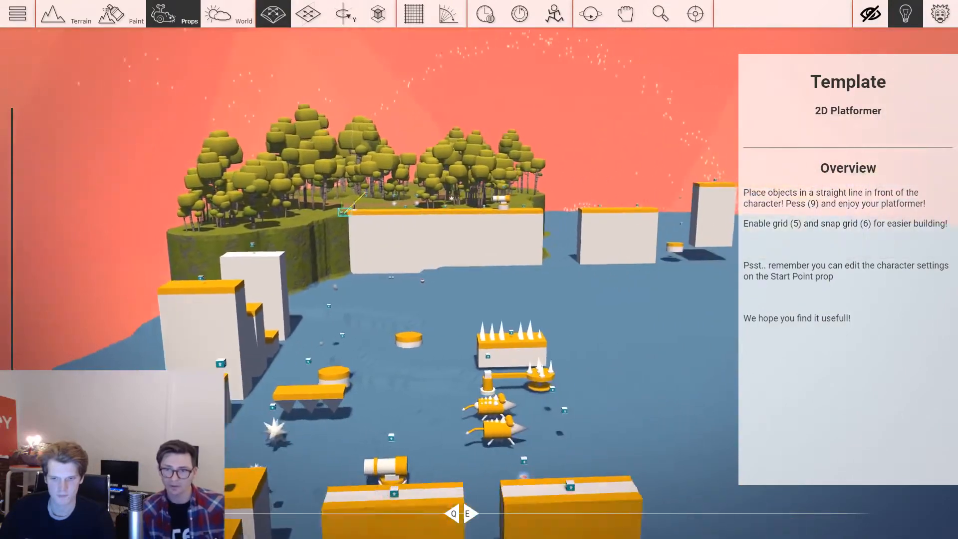
pyautogui.press('d')
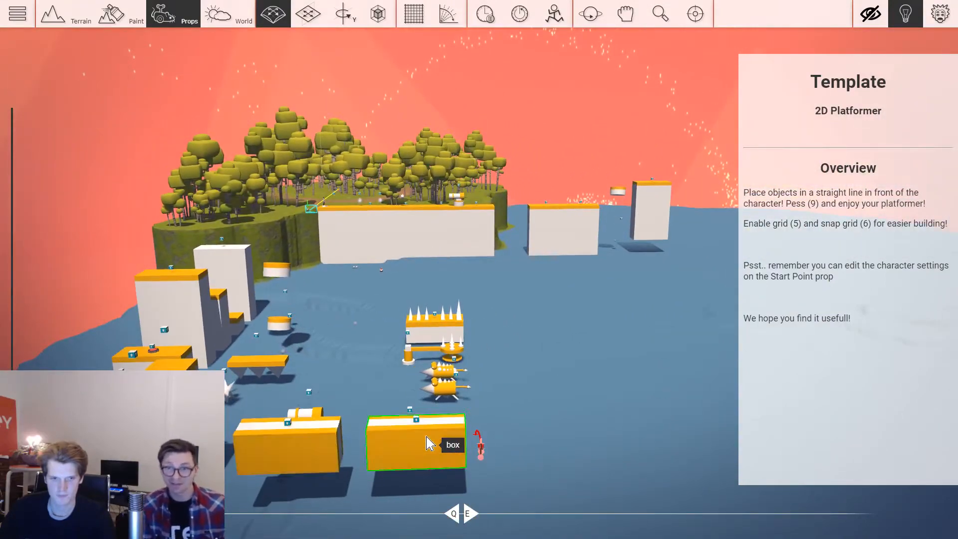
pyautogui.moveTo(426, 437); pyautogui.dragTo(545, 386)
pyautogui.press('2')
pyautogui.press('w')
pyautogui.press('d')
pyautogui.press('w')
pyautogui.press('d')
pyautogui.press('2')
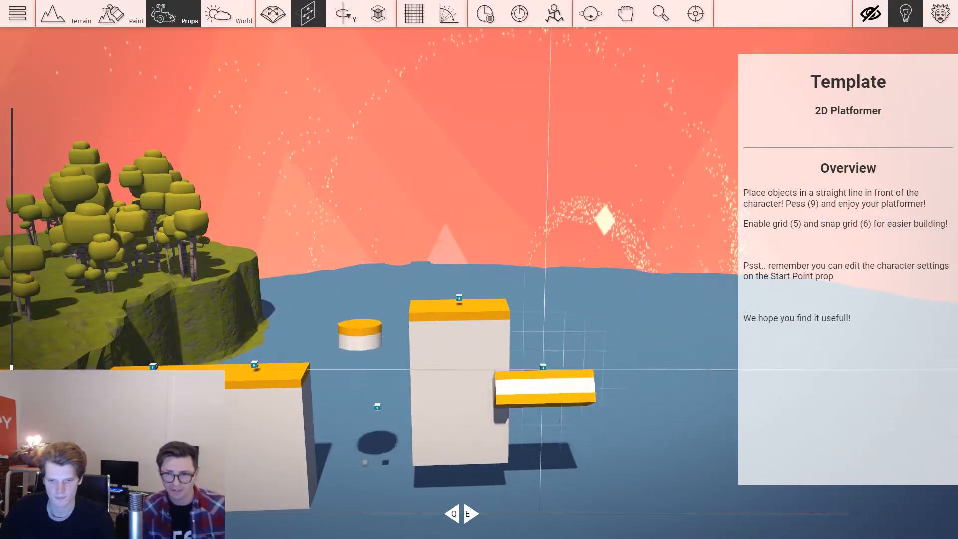
pyautogui.moveTo(545, 295); pyautogui.dragTo(548, 288)
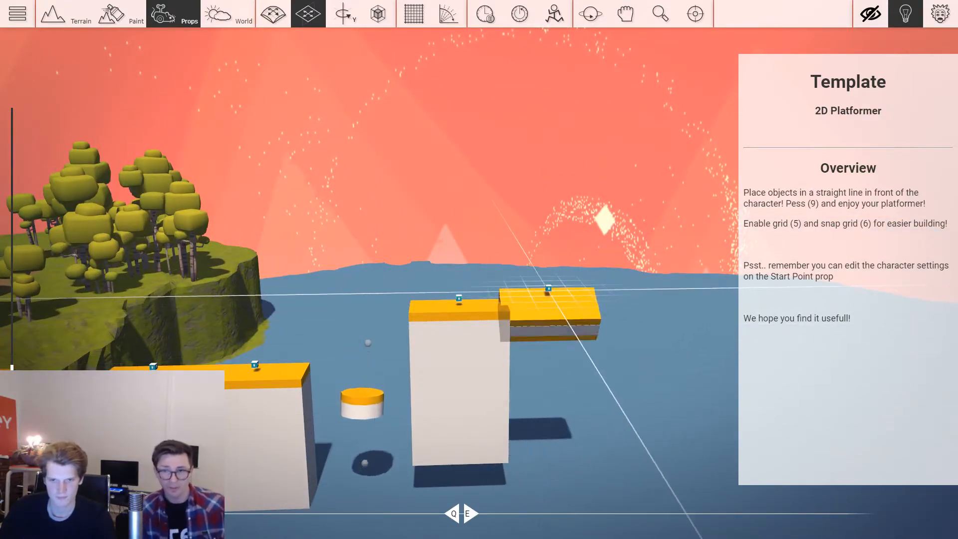
pyautogui.moveTo(562, 288); pyautogui.dragTo(571, 339, button='middle')
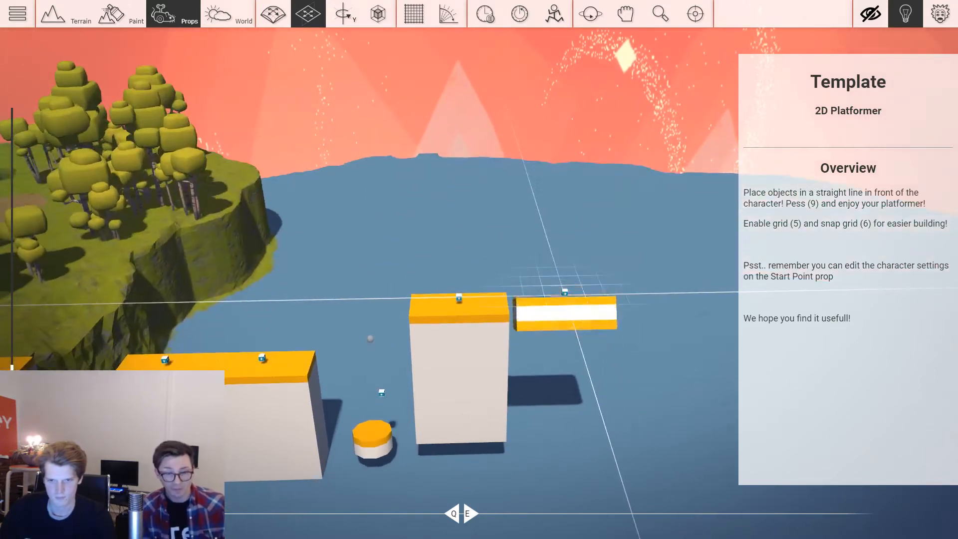
pyautogui.press('2')
pyautogui.moveTo(564, 294); pyautogui.dragTo(612, 288)
pyautogui.press('2')
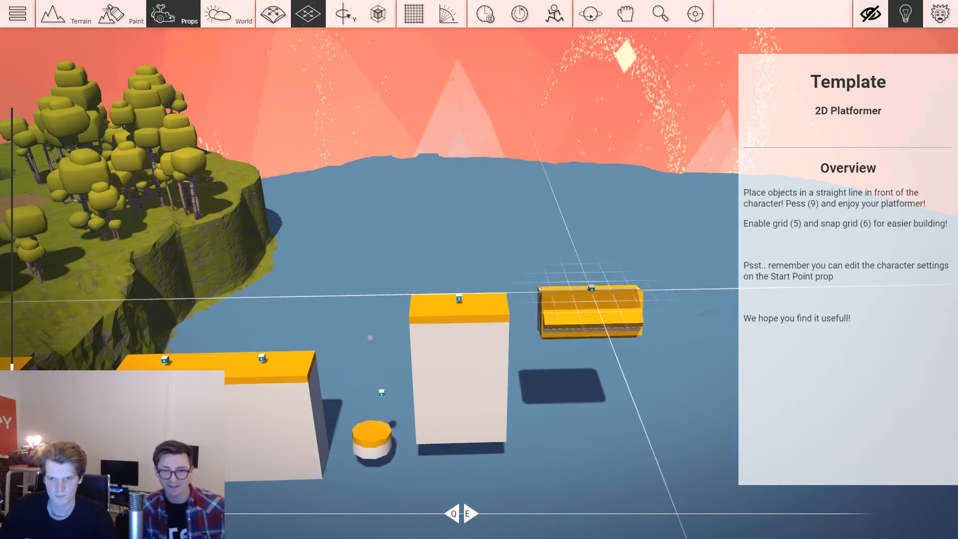
# Try adding a second rotating striped box just beyond the first one.
pyautogui.press('d')
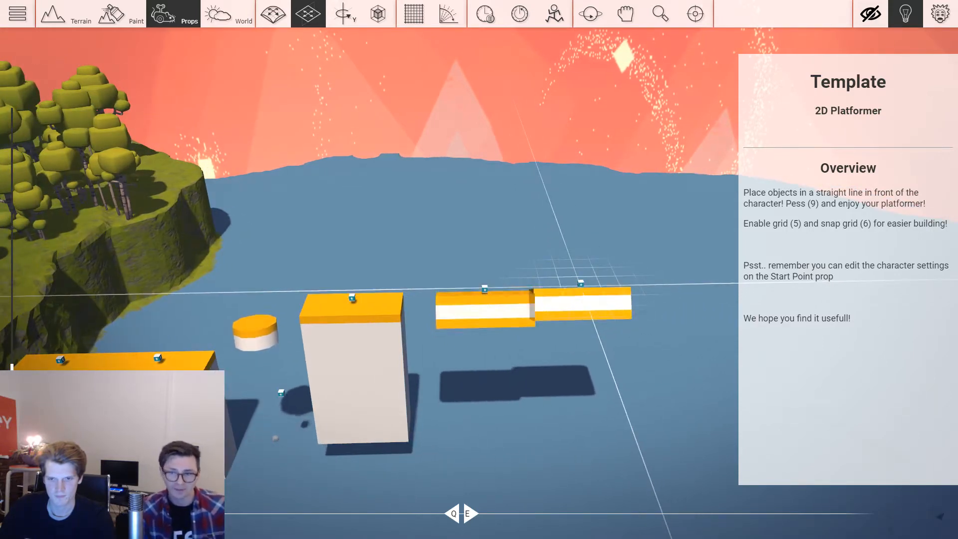
pyautogui.press('d')
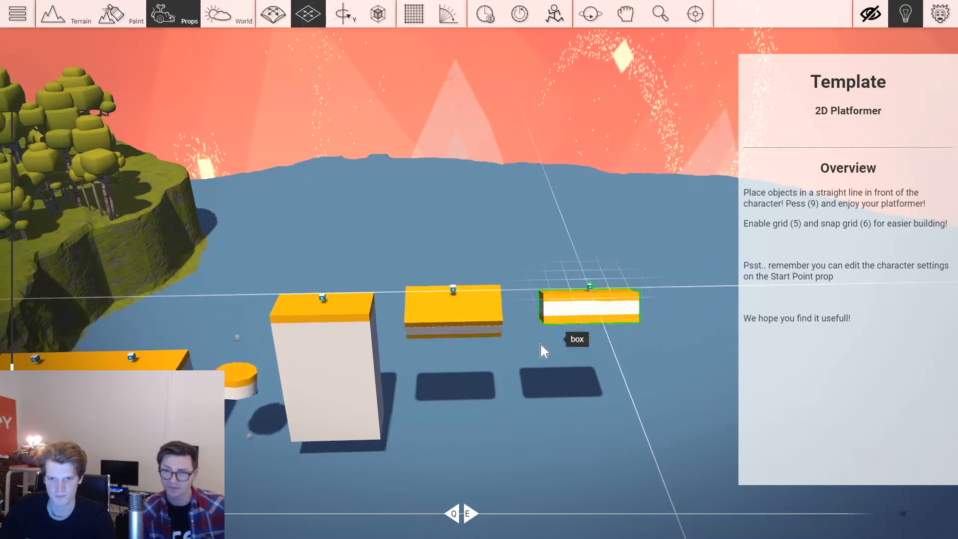
pyautogui.press('s')
pyautogui.moveTo(540, 351)
pyautogui.mouseDown(button='right')
pyautogui.moveTo(539, 319)
pyautogui.moveTo(524, 309)
pyautogui.moveTo(534, 350)
pyautogui.mouseUp(button='right')
pyautogui.press('a')
pyautogui.press('s')
pyautogui.press('a')
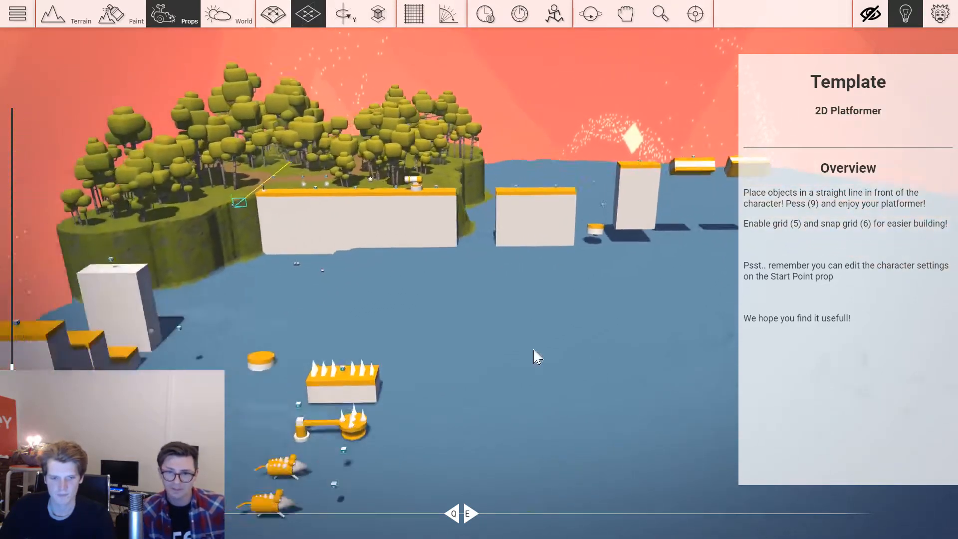
pyautogui.press('w')
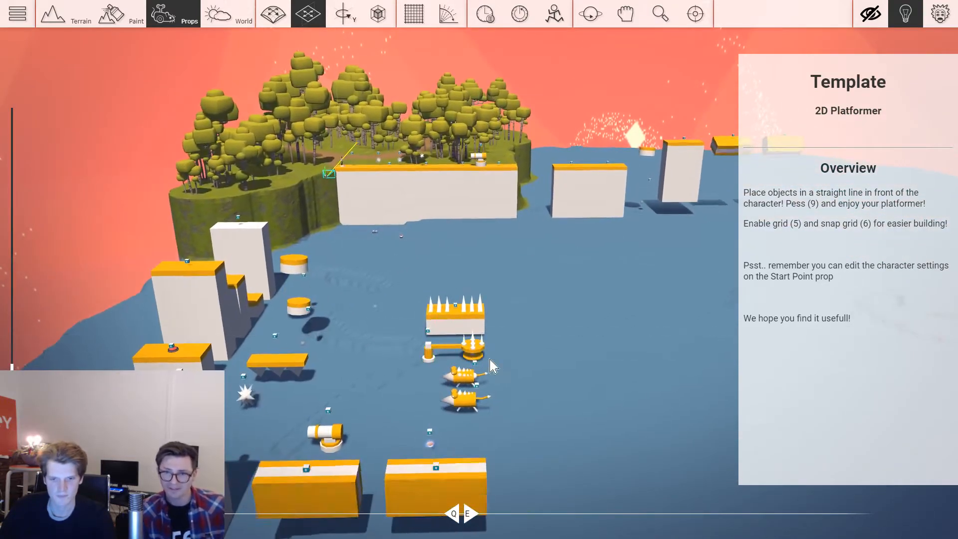
pyautogui.press('w')
pyautogui.press('d')
pyautogui.press('w')
pyautogui.moveTo(509, 384)
pyautogui.mouseDown(button='right')
pyautogui.moveTo(553, 372)
pyautogui.moveTo(514, 369)
pyautogui.mouseUp(button='right')
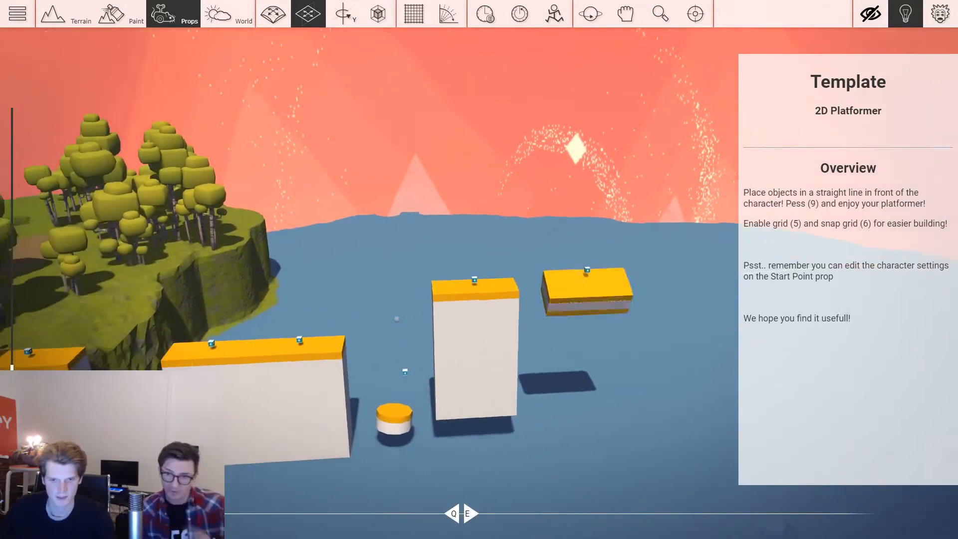
# Duplicate the two-box platform and place the copy beyond the rotating box, with its top at about the same height.
pyautogui.press('a')
pyautogui.moveTo(273, 408)
pyautogui.keyDown('ctrl'); pyautogui.mouseDown()
pyautogui.moveTo(302, 461)
pyautogui.moveTo(588, 343)
pyautogui.moveTo(369, 358)
pyautogui.moveTo(359, 348)
pyautogui.moveTo(374, 291)
pyautogui.moveTo(502, 273)
pyautogui.moveTo(552, 279)
pyautogui.moveTo(552, 268)
pyautogui.moveTo(491, 270)
pyautogui.moveTo(523, 264)
pyautogui.mouseUp(); pyautogui.keyUp('ctrl')
pyautogui.press('d')
pyautogui.press('w')
pyautogui.press('d')
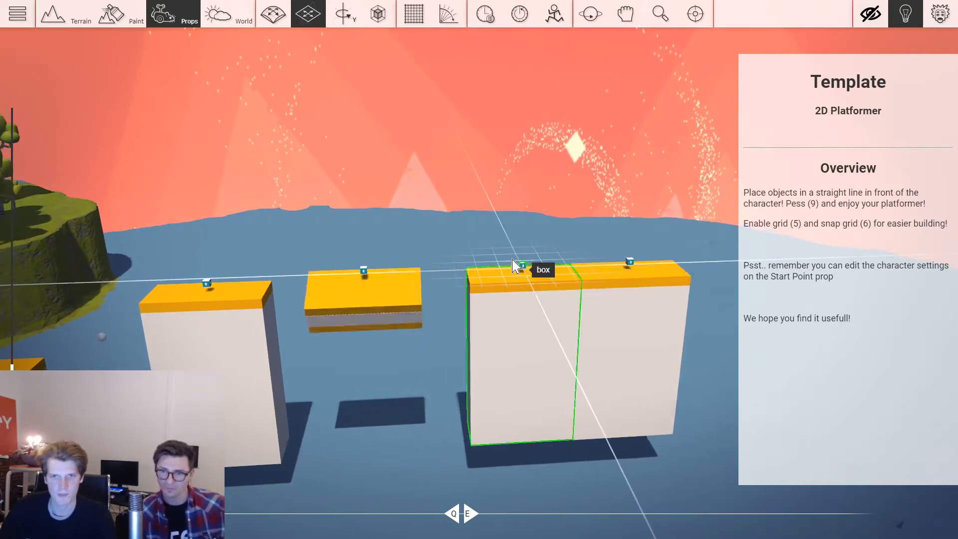
# Turn on grid snapping and angle snapping for prop placement.
pyautogui.press('s')
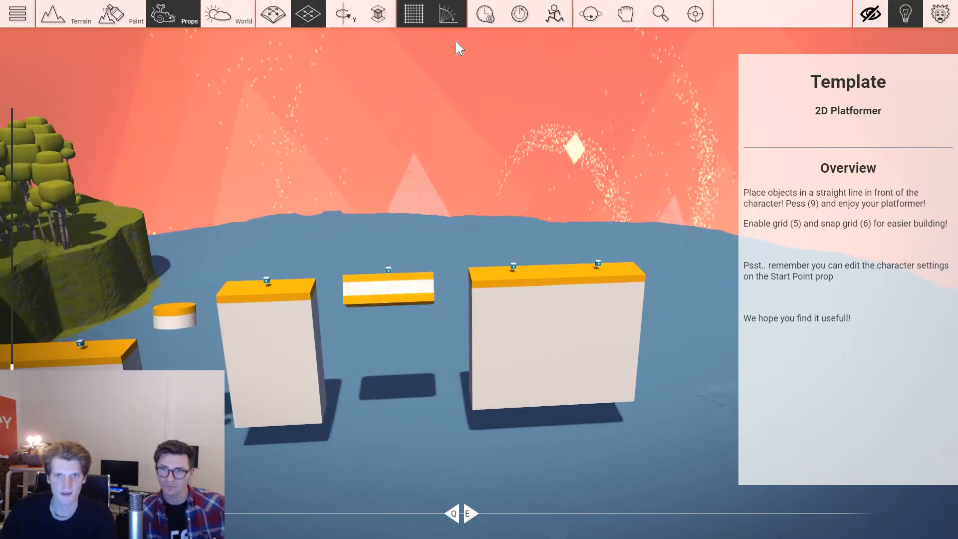
pyautogui.press('s')
pyautogui.press('a')
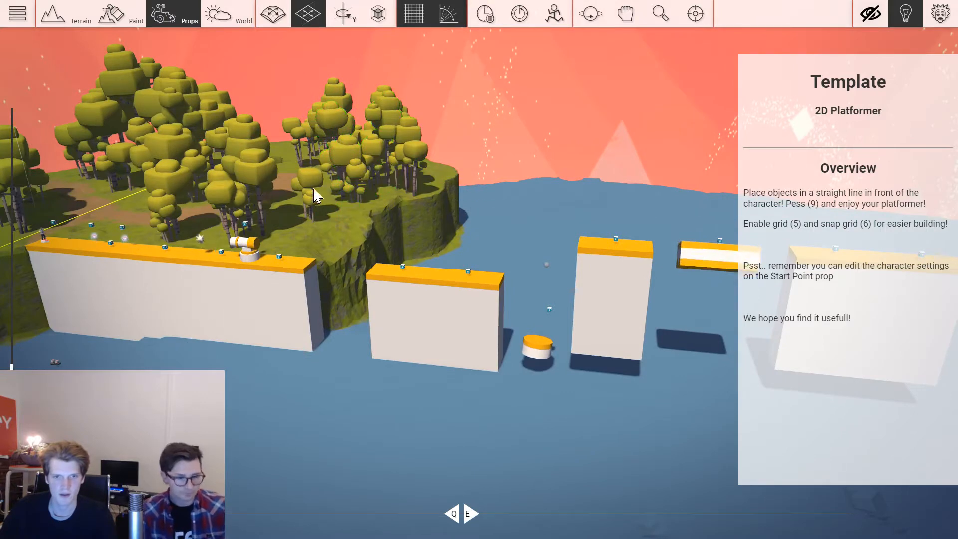
pyautogui.press('s')
# Test the snapping by placing and turning a Little house from Hello_World in front of the platforms, and delete it.
pyautogui.press('Tab')
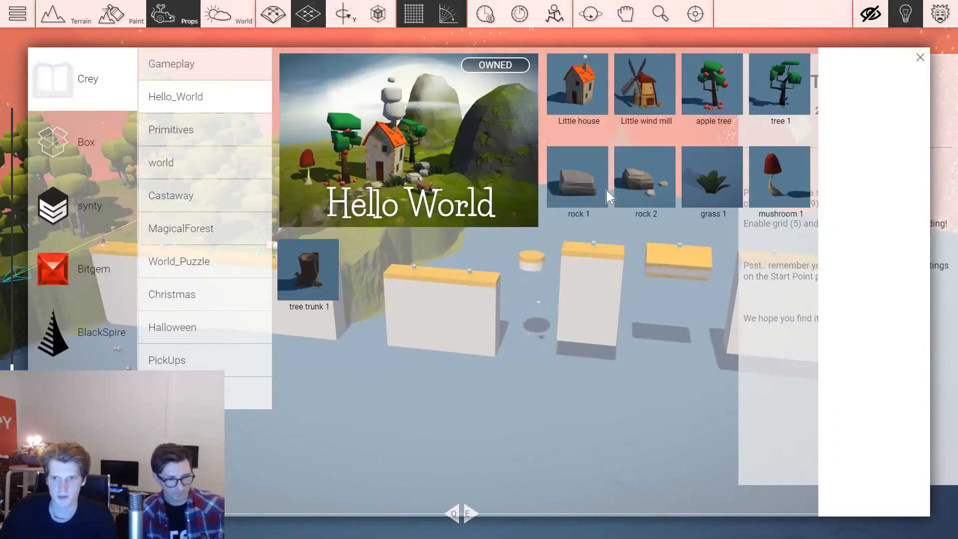
pyautogui.press('Tab')
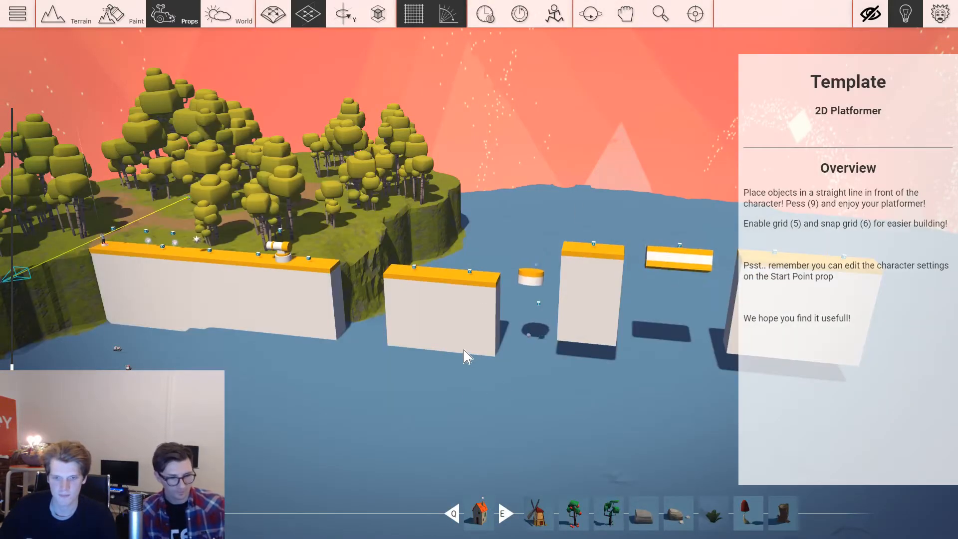
pyautogui.press('w')
pyautogui.moveTo(467, 357); pyautogui.dragTo(499, 352)
pyautogui.press('1')
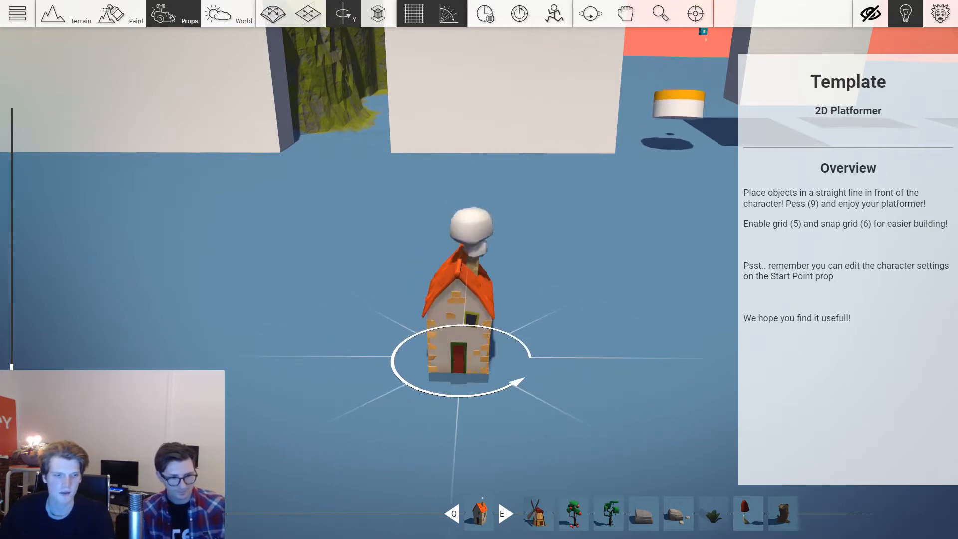
pyautogui.moveTo(458, 364); pyautogui.dragTo(555, 369)
pyautogui.press('Delete')
# Duplicate a spiked mouse enemy from the sample props and place the copy on top of the new two-box platform.
pyautogui.moveTo(459, 353); pyautogui.dragTo(573, 180, button='right')
pyautogui.moveTo(648, 250); pyautogui.dragTo(374, 369, button='right')
pyautogui.scroll(-3, 569, 322)
pyautogui.moveTo(374, 319); pyautogui.dragTo(586, 320, button='right')
pyautogui.scroll(-2, 586, 293)
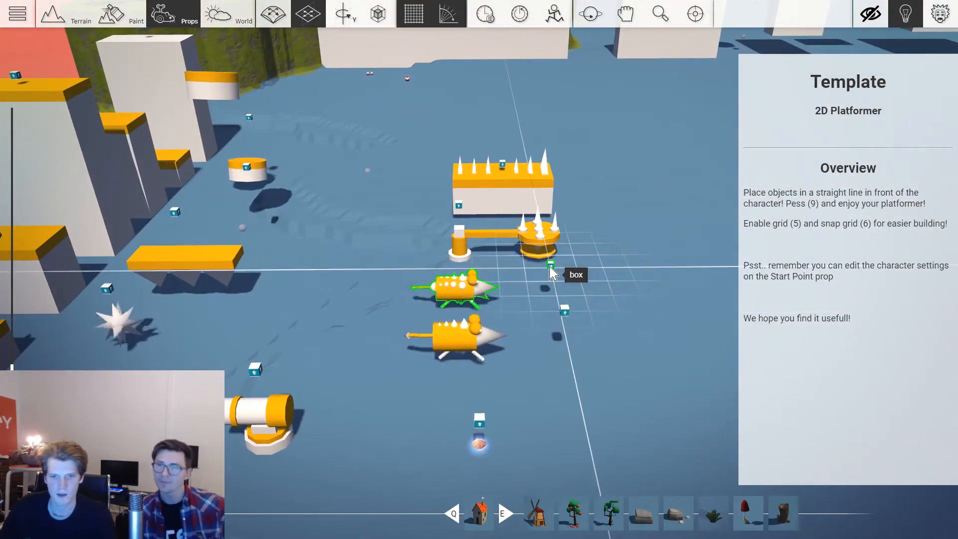
pyautogui.moveTo(551, 268)
pyautogui.keyDown('ctrl'); pyautogui.mouseDown()
pyautogui.moveTo(644, 253)
pyautogui.moveTo(691, 215)
pyautogui.moveTo(729, 149)
pyautogui.moveTo(583, 157)
pyautogui.moveTo(451, 342)
pyautogui.moveTo(639, 206)
pyautogui.moveTo(582, 345)
pyautogui.moveTo(556, 286)
pyautogui.mouseUp(); pyautogui.keyUp('ctrl')
pyautogui.press('d')
pyautogui.press('w')
pyautogui.press('w')
pyautogui.press('2')
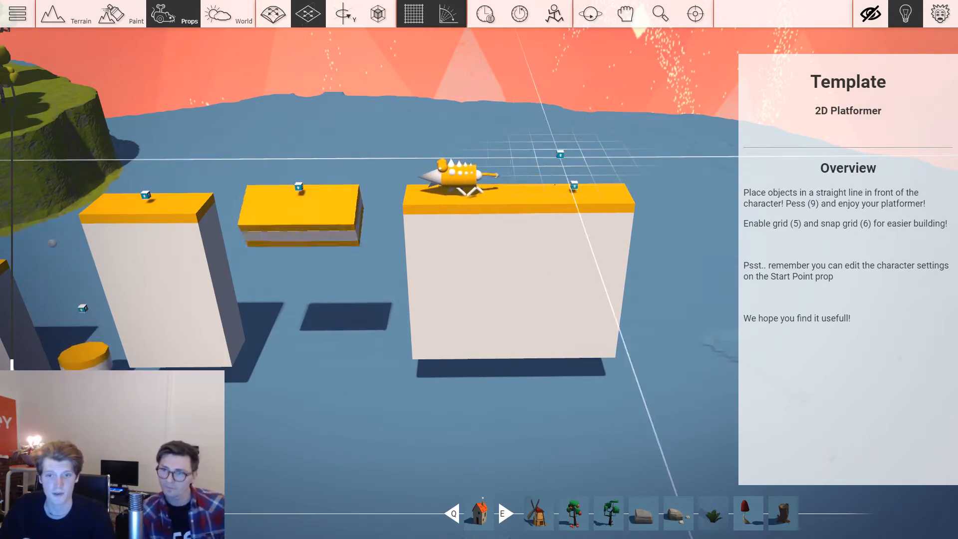
# Review the extended level layout from the mouse enemy's platform back towards the starting platform.
pyautogui.press('s')
pyautogui.moveTo(639, 178); pyautogui.dragTo(606, 195, button='right')
pyautogui.press('w')
pyautogui.press('s')
pyautogui.press('w')
pyautogui.press('a')
pyautogui.press('s')
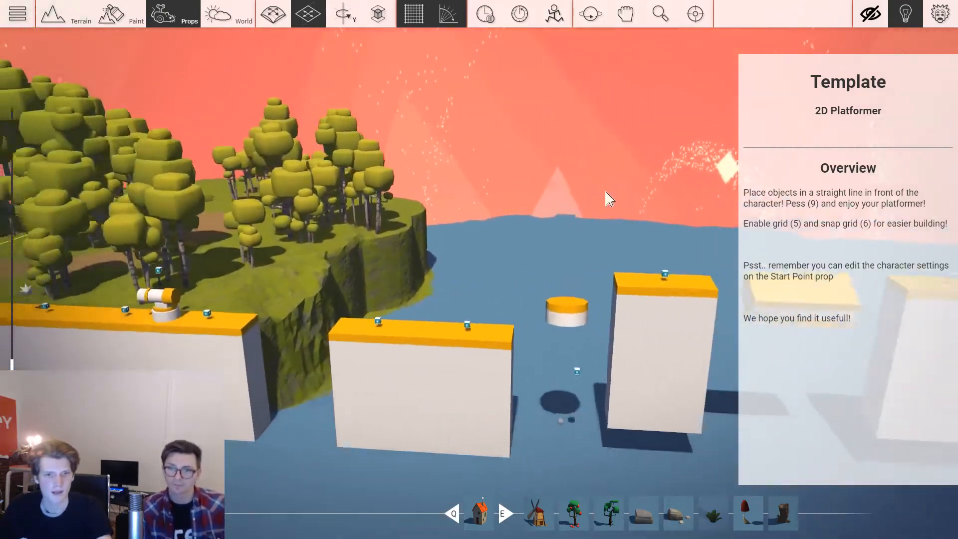
pyautogui.press('w')
pyautogui.press('a')
pyautogui.moveTo(538, 202); pyautogui.dragTo(520, 246, button='right')
pyautogui.press('s')
pyautogui.press('d')
pyautogui.press('w')
pyautogui.press('s')
pyautogui.press('a')
pyautogui.press('w')
pyautogui.press('s')
pyautogui.press('a')
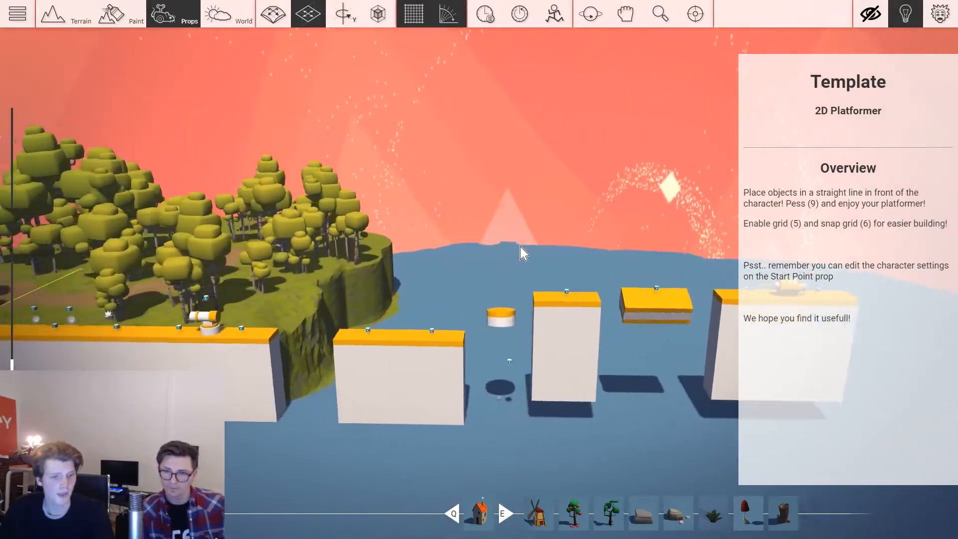
# Choose the Wall prop from synty's Dungeon_Pack and position the first piece against the starting platform's front face.
pyautogui.press('a')
pyautogui.press('w')
pyautogui.moveTo(445, 335); pyautogui.dragTo(586, 429, button='right')
pyautogui.press('s')
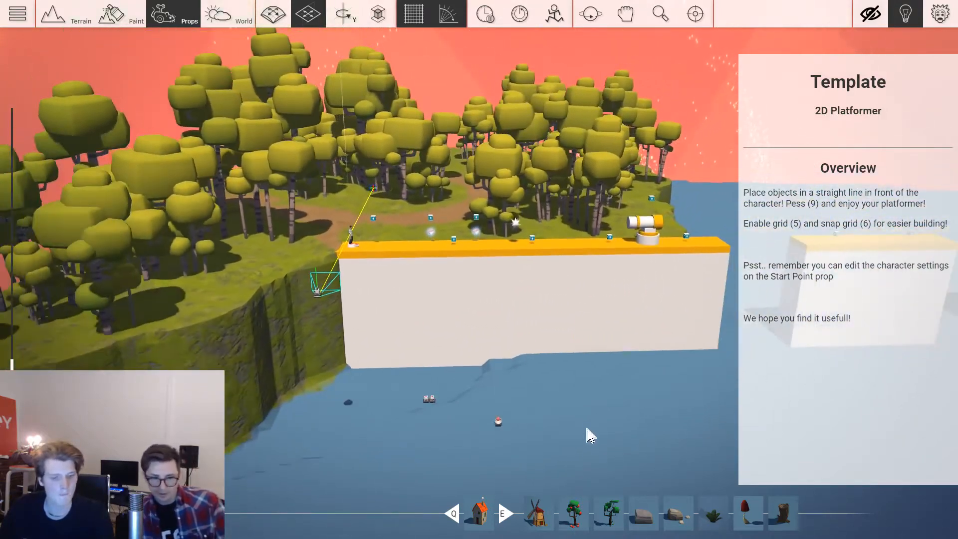
pyautogui.press('Tab')
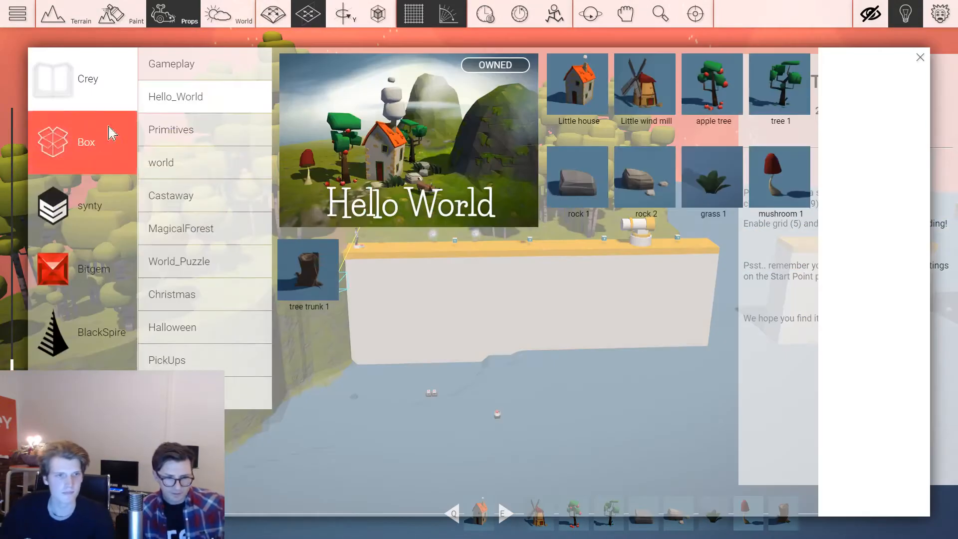
pyautogui.click(99, 205)
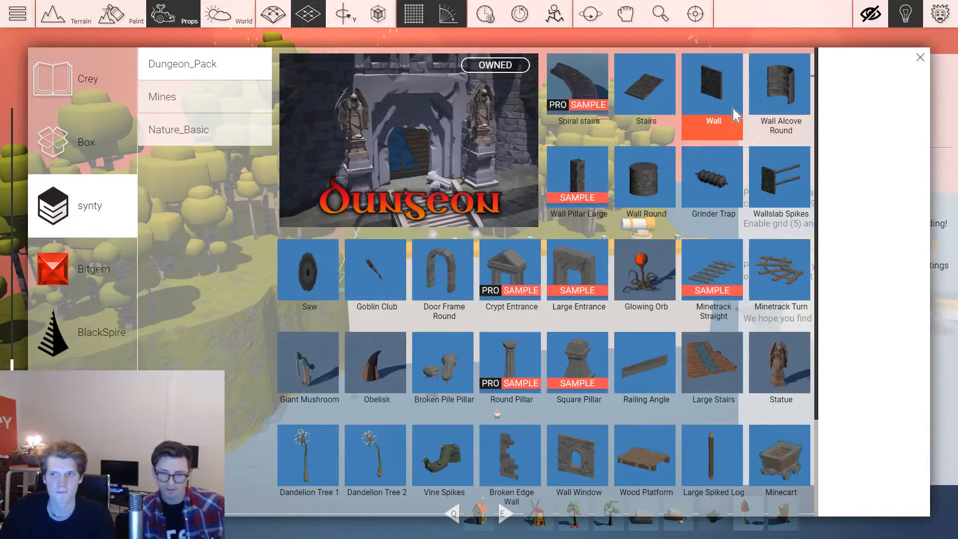
pyautogui.click(734, 114)
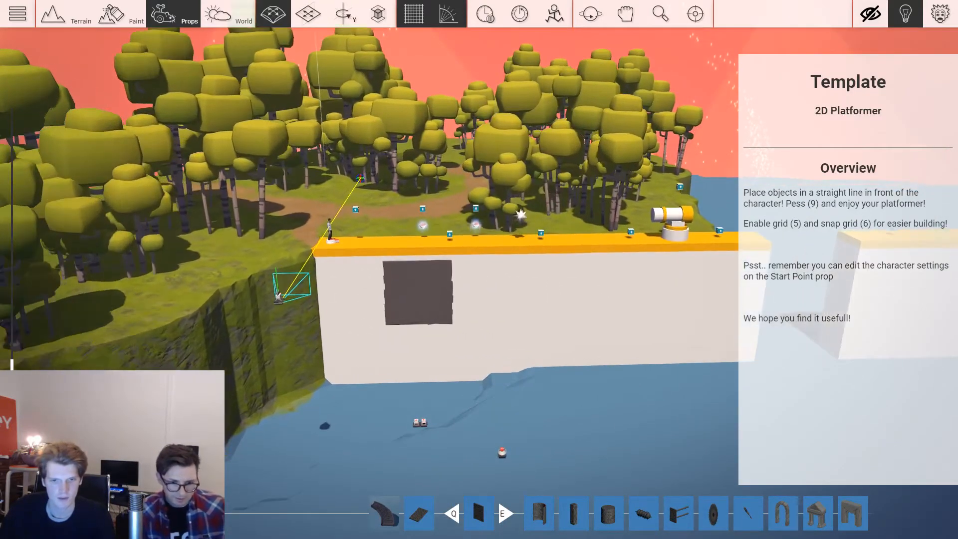
# Cover the whole front face of the starting platform with adjoining rows of stone Wall pieces.
pyautogui.press('2')
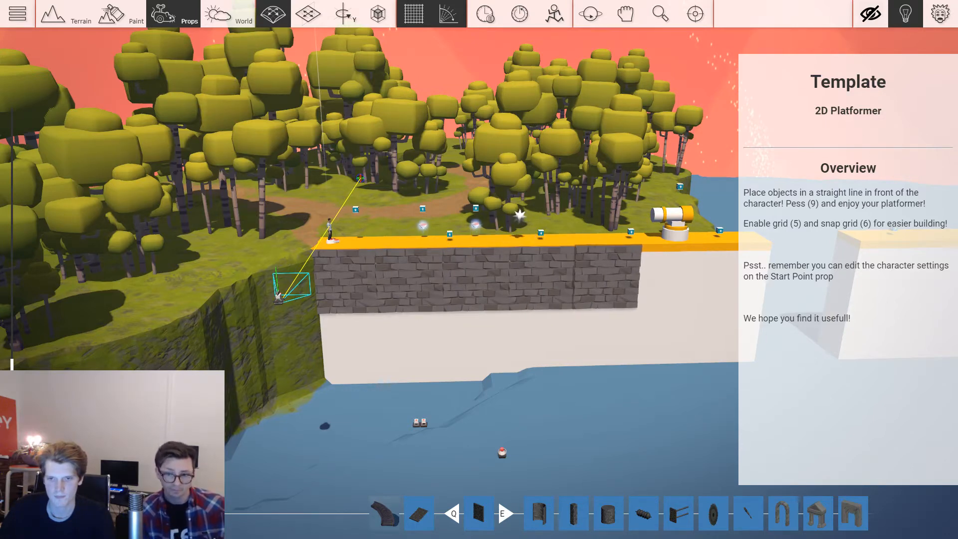
pyautogui.press('d')
pyautogui.click(572, 278)
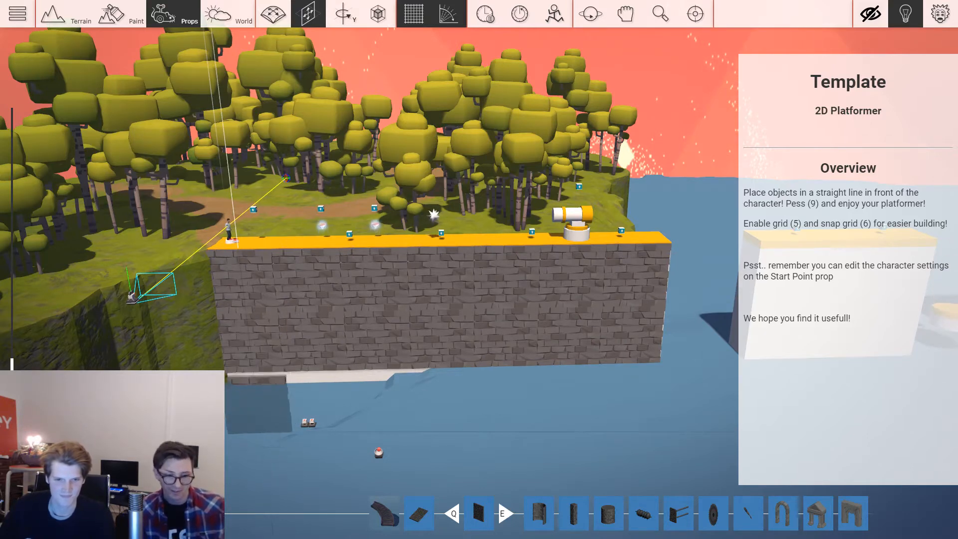
pyautogui.moveTo(479, 269); pyautogui.dragTo(538, 287, button='right')
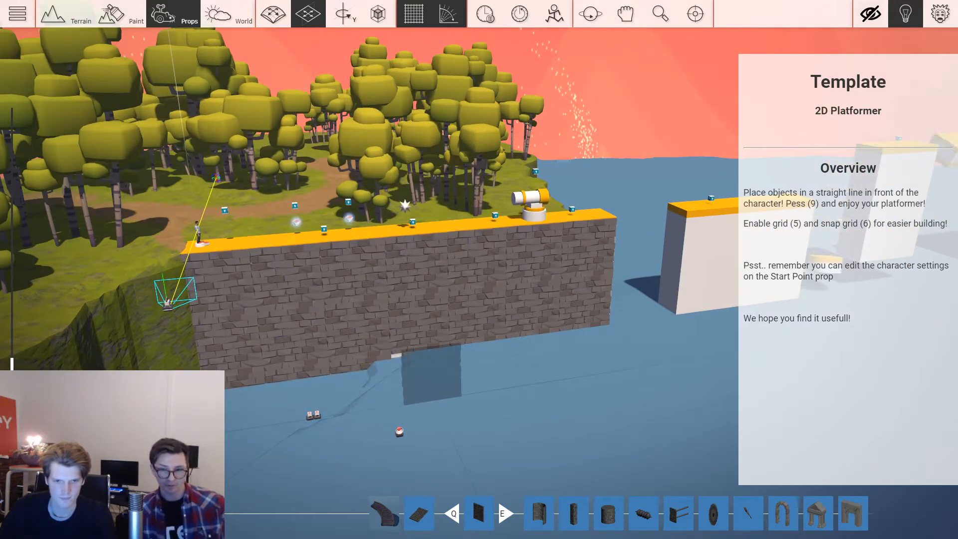
pyautogui.moveTo(524, 400); pyautogui.dragTo(471, 357, button='right')
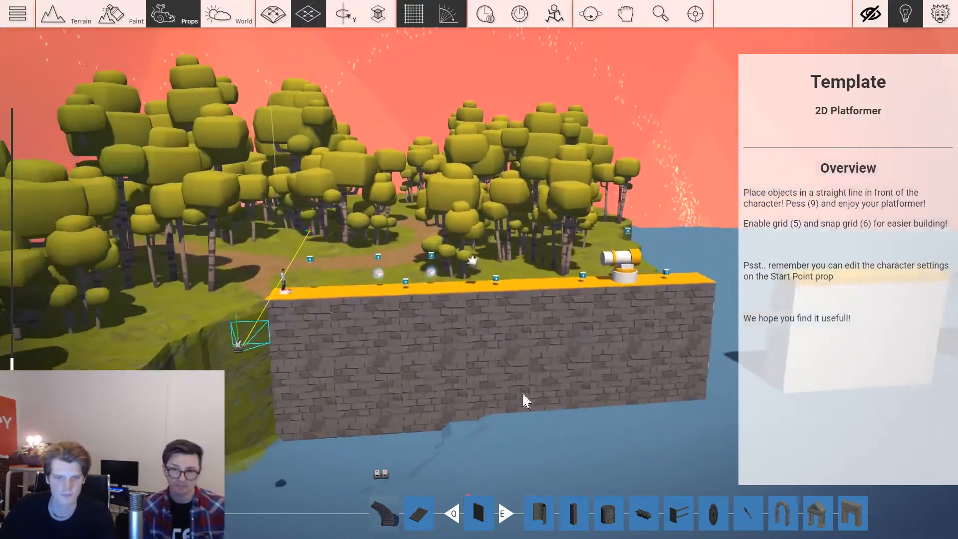
# Pick the Haunted Castle from the community Box props and place it on the wooded hill behind the starting platform.
pyautogui.press('Tab')
pyautogui.click(120, 155)
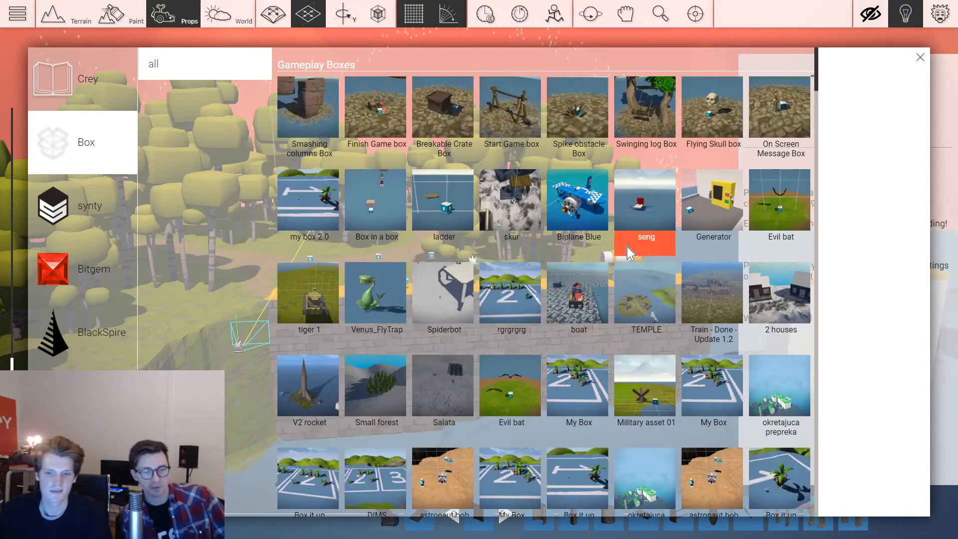
pyautogui.scroll(-5, 619, 249)
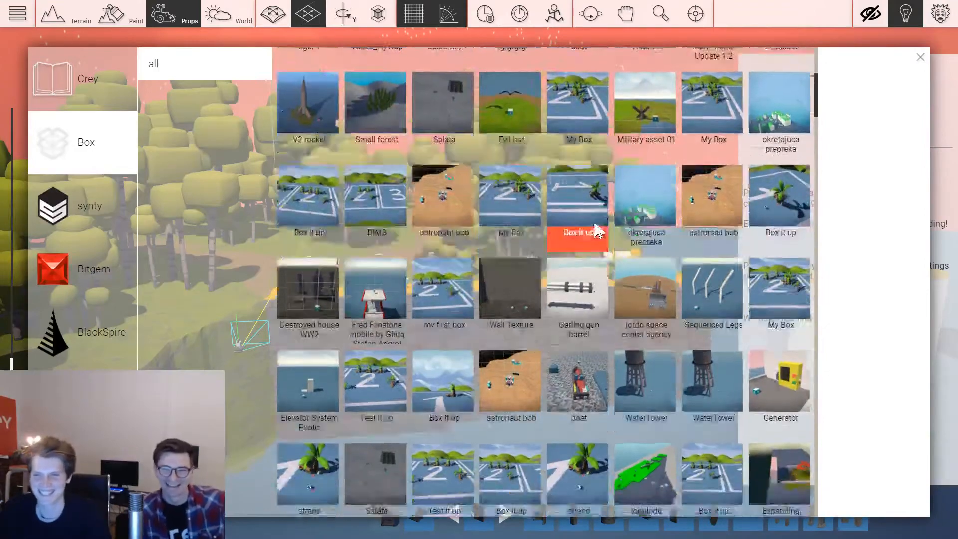
pyautogui.scroll(-10, 597, 231)
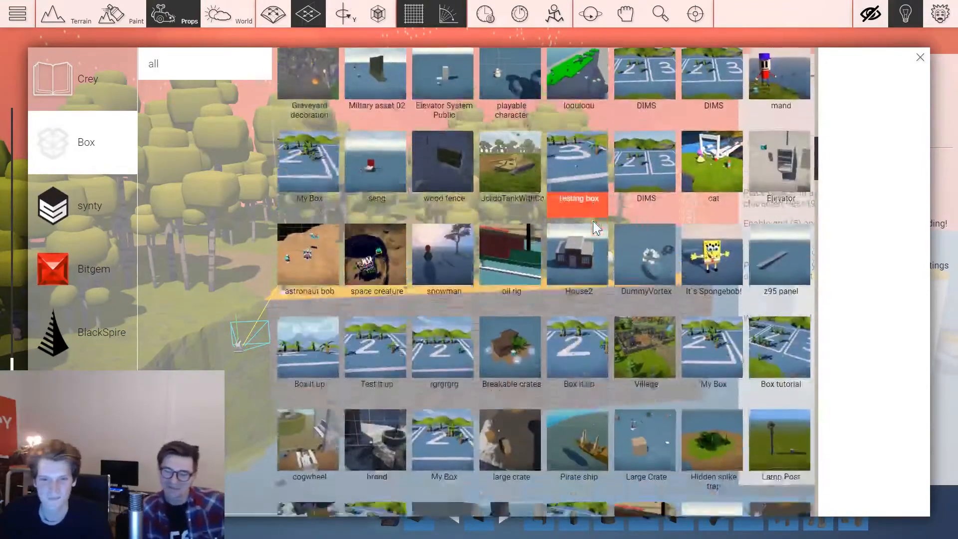
pyautogui.scroll(-8, 594, 228)
pyautogui.click(444, 244)
pyautogui.scroll(-2, 445, 244)
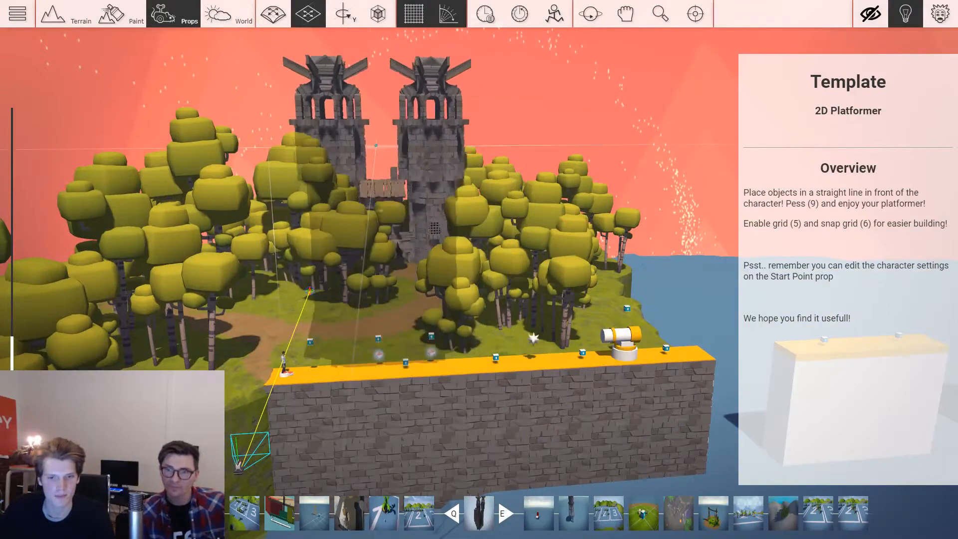
pyautogui.press('2')
pyautogui.scroll(-3, 382, 290)
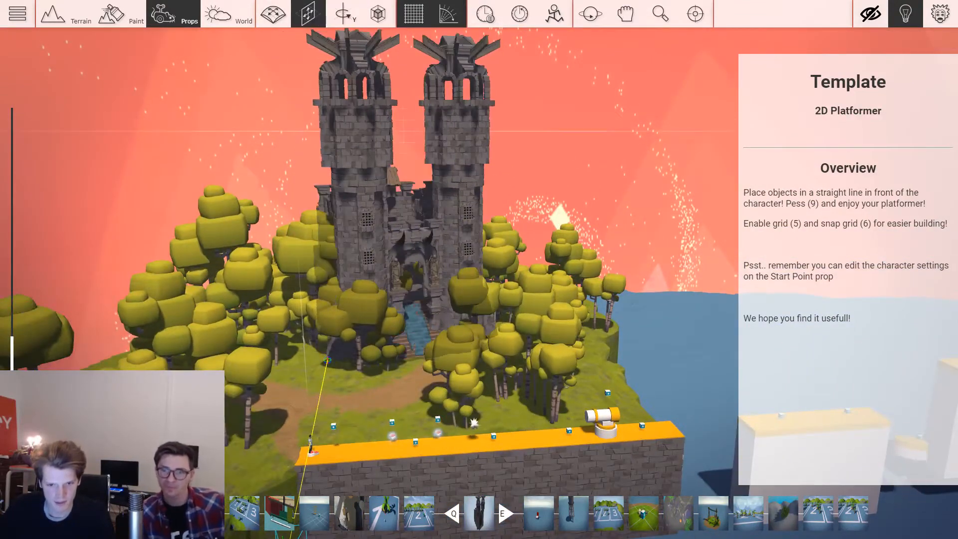
pyautogui.scroll(2, 409, 137)
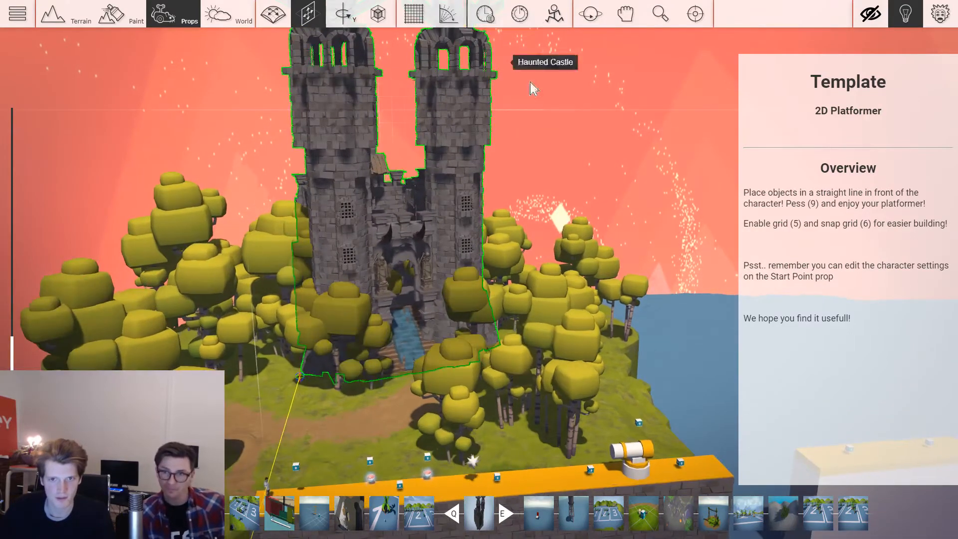
# Move the Haunted Castle farther back and rotate it so its entrance stairs meet the end of the dirt path.
pyautogui.moveTo(534, 89); pyautogui.dragTo(582, 142, button='right')
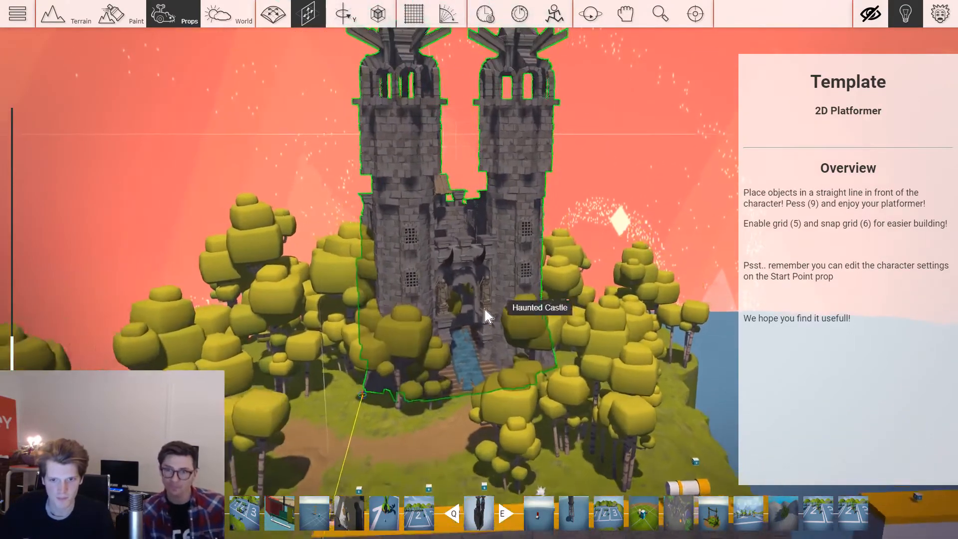
pyautogui.click(487, 316)
pyautogui.moveTo(487, 317); pyautogui.dragTo(453, 307)
pyautogui.press('3')
pyautogui.press('2')
pyautogui.press('3')
pyautogui.press('2')
pyautogui.press('s')
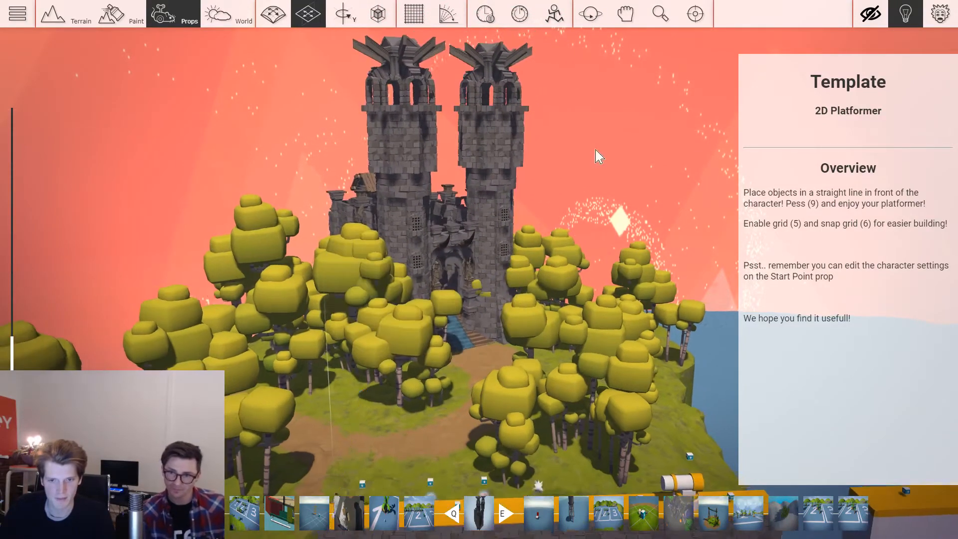
pyautogui.press('w')
# Delete all the birch tree collections on the hill around the castle.
pyautogui.press('Delete')
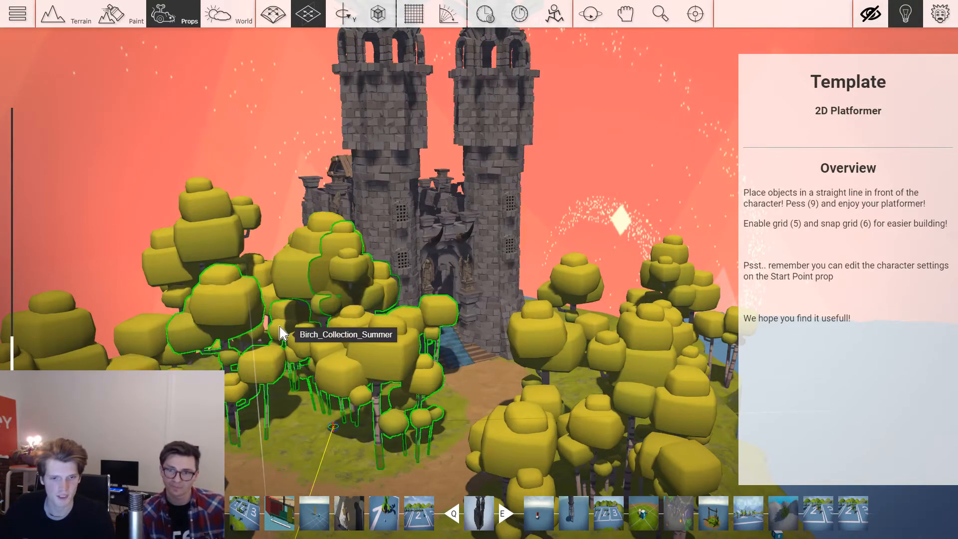
pyautogui.press('Delete')
pyautogui.press('Delete')
pyautogui.scroll(-4, 560, 231)
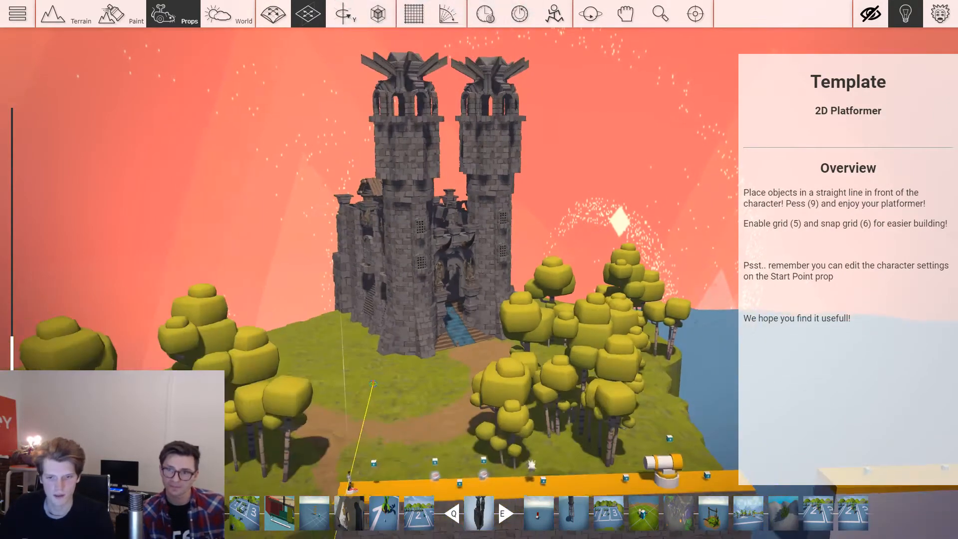
pyautogui.moveTo(619, 349); pyautogui.dragTo(548, 357, button='right')
pyautogui.press('Delete')
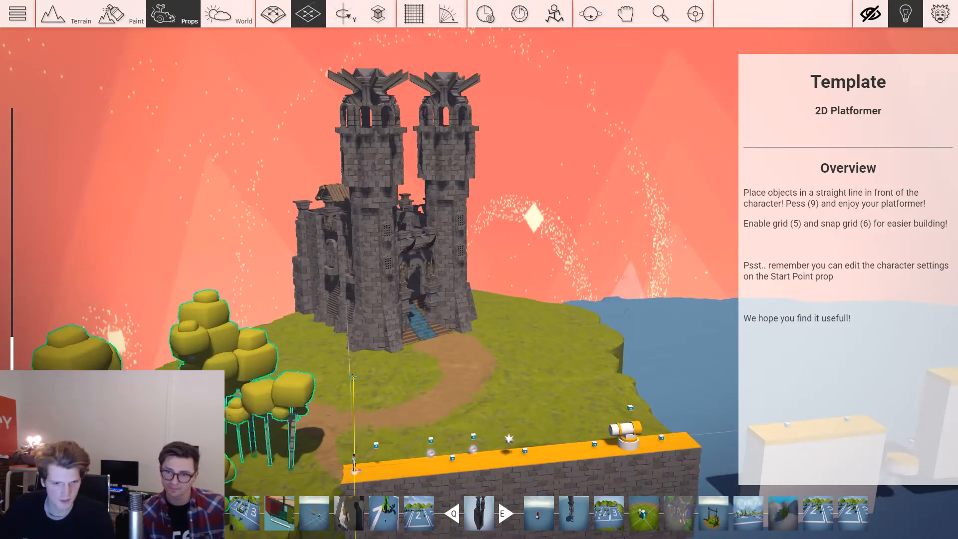
pyautogui.press('Delete')
pyautogui.scroll(-2, 256, 388)
pyautogui.moveTo(251, 376); pyautogui.dragTo(261, 370, button='right')
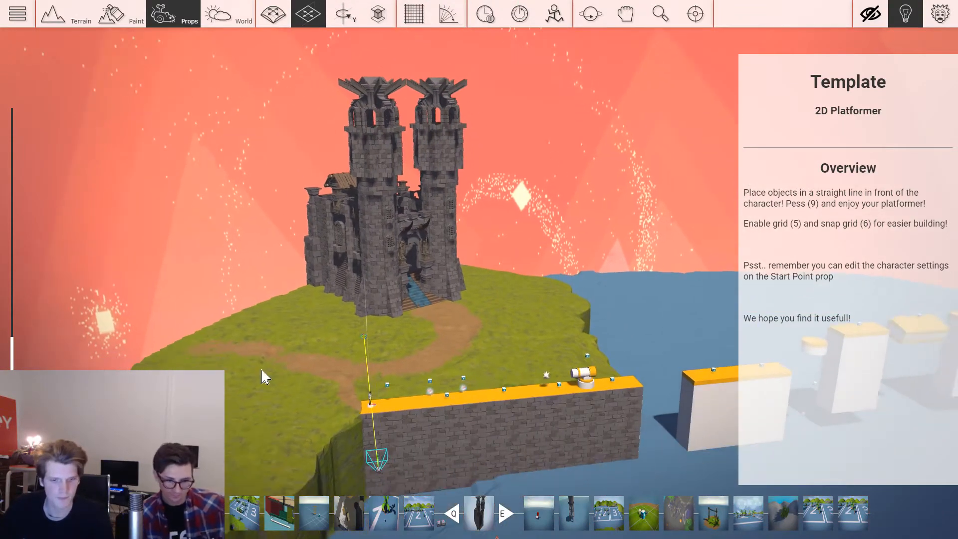
# Choose Pine_Group_Green from Bitgem's Pine_trees pack, enlarge it and position it on the grass beside the castle.
pyautogui.press('Tab')
pyautogui.click(120, 264)
pyautogui.click(248, 205)
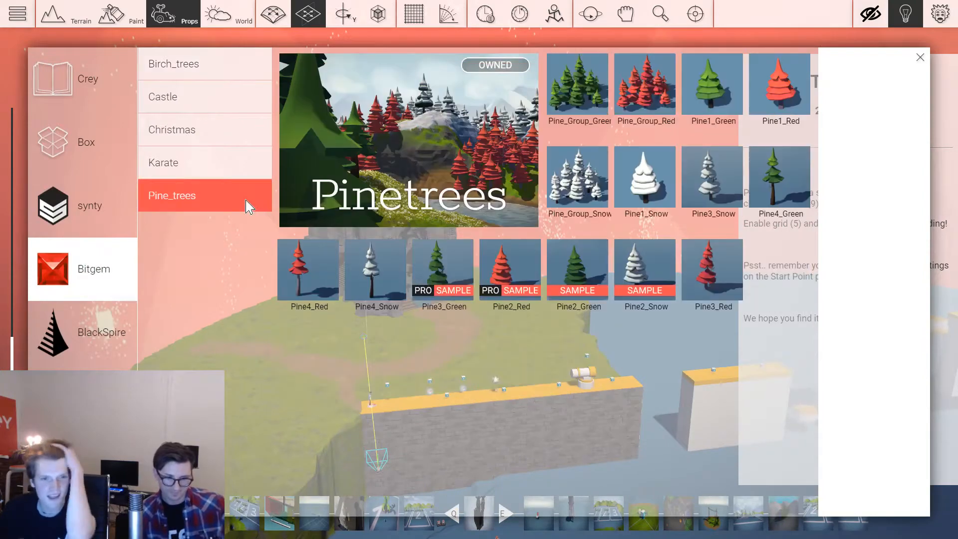
pyautogui.click(586, 102)
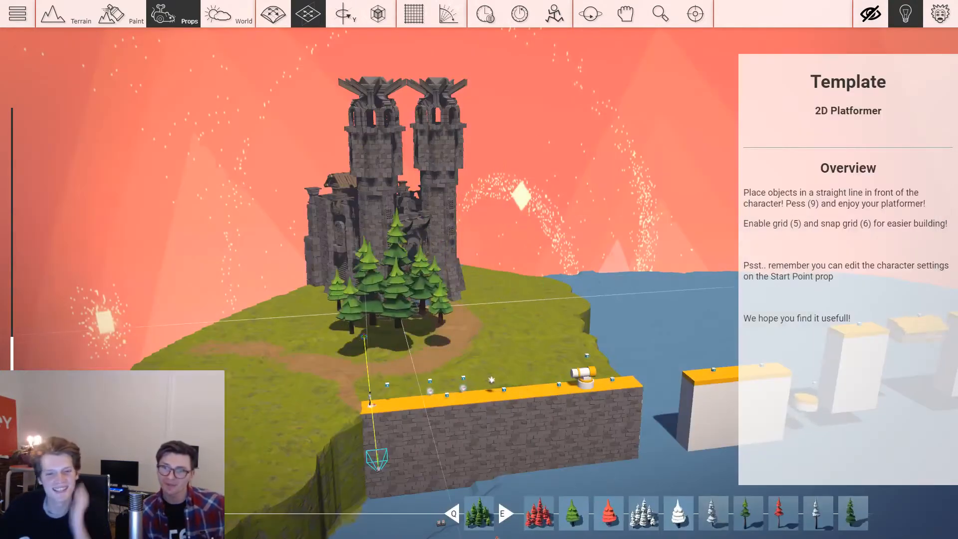
pyautogui.press('4')
pyautogui.press('2')
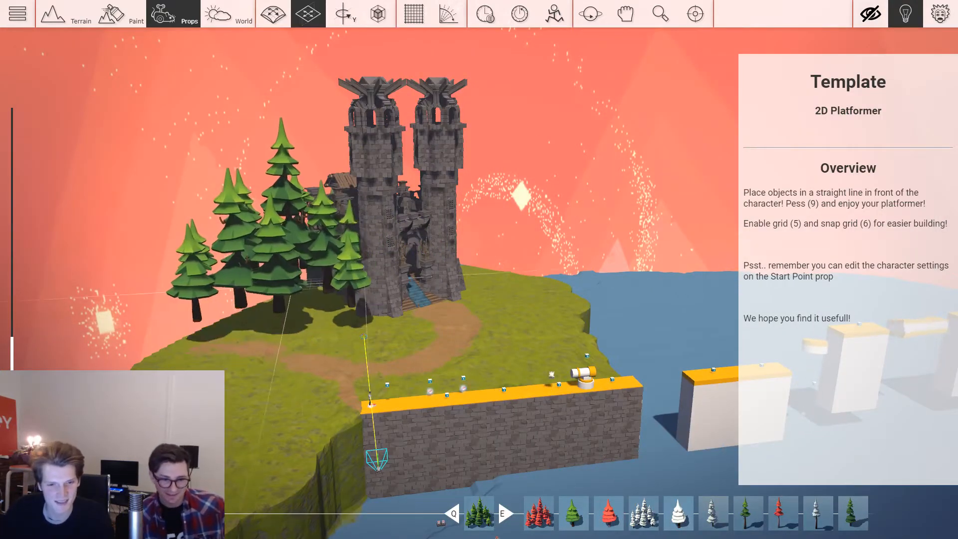
# Rotate and resize the pine group and settle it inside the bend of the dirt path in front of the castle.
pyautogui.press('2')
pyautogui.press('3')
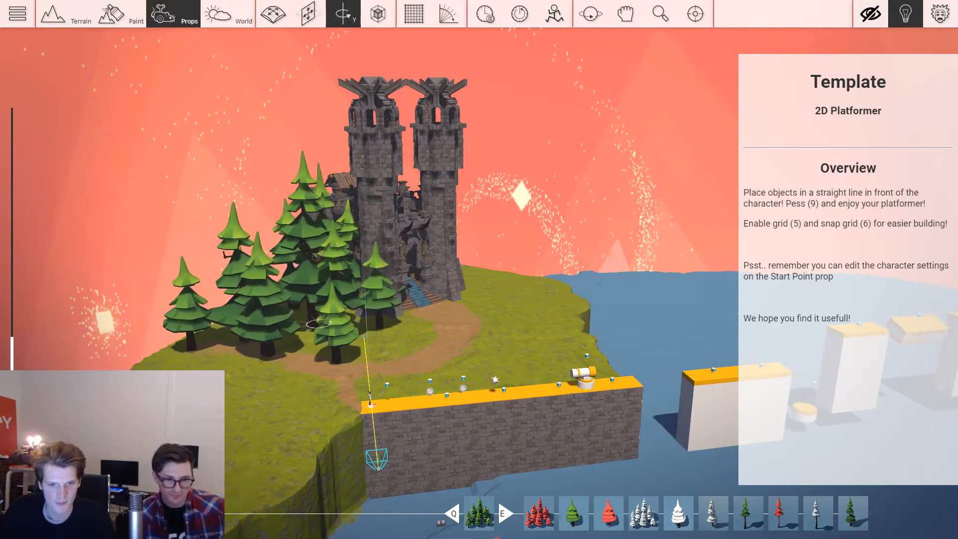
pyautogui.press('2')
pyautogui.press('4')
pyautogui.press('2')
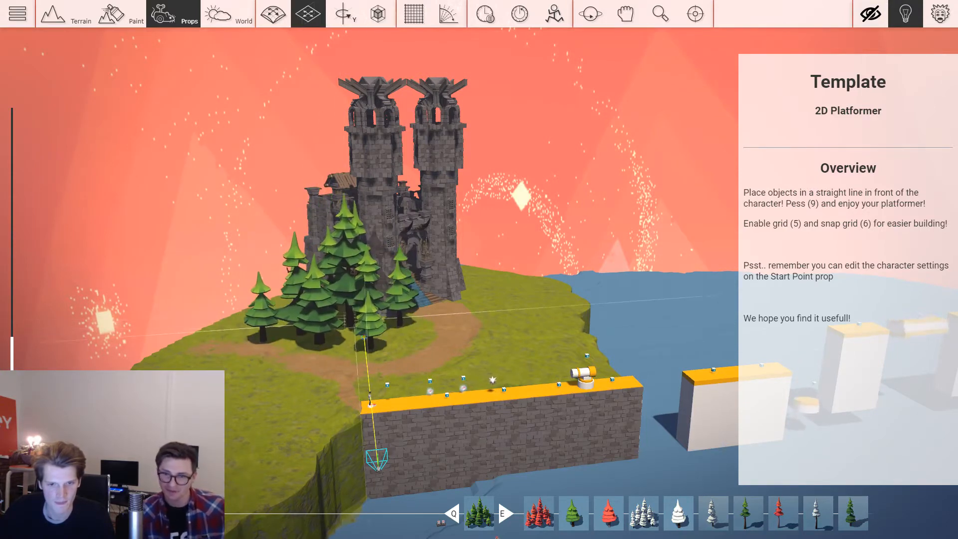
pyautogui.press('3')
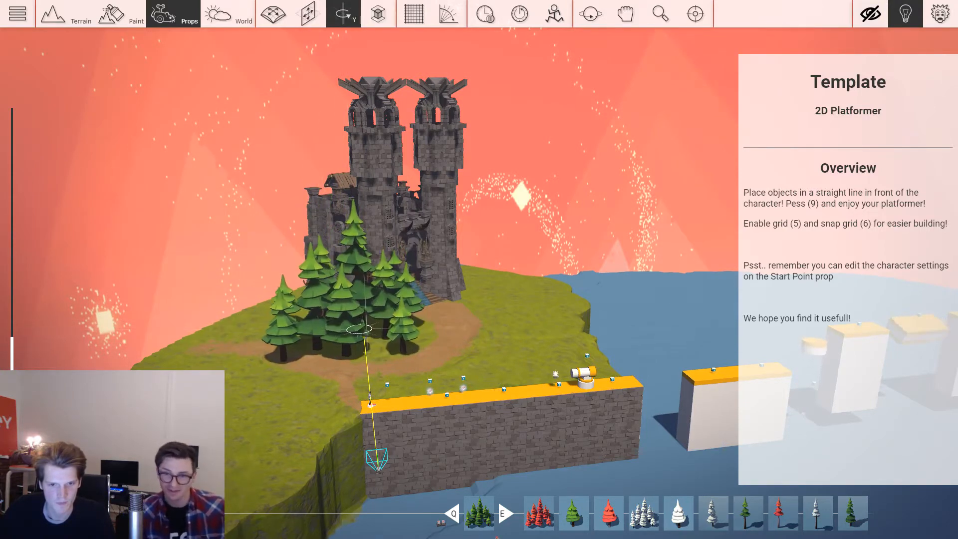
# Place a second green pine group across the path, on the grass behind the cannon, adjusting its rotation and scale.
pyautogui.press('4')
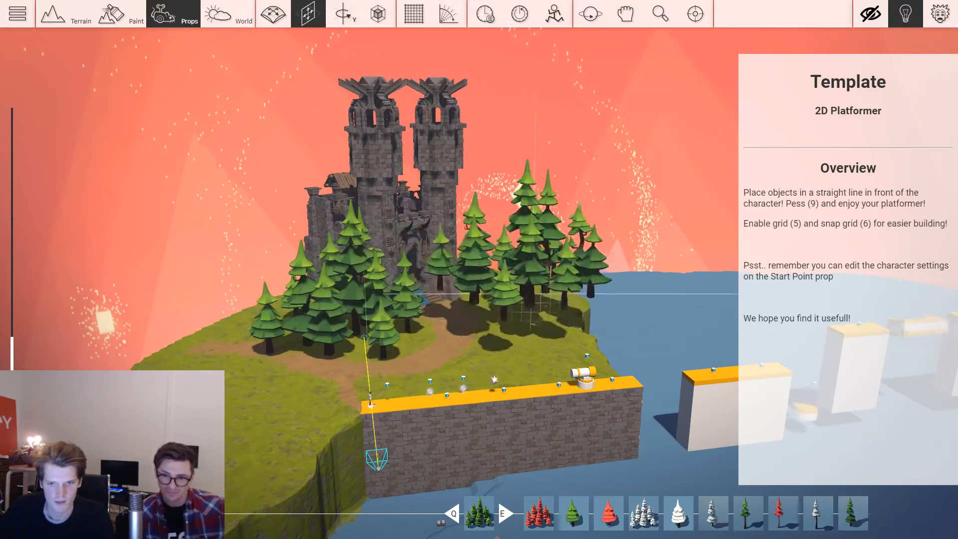
pyautogui.press('3')
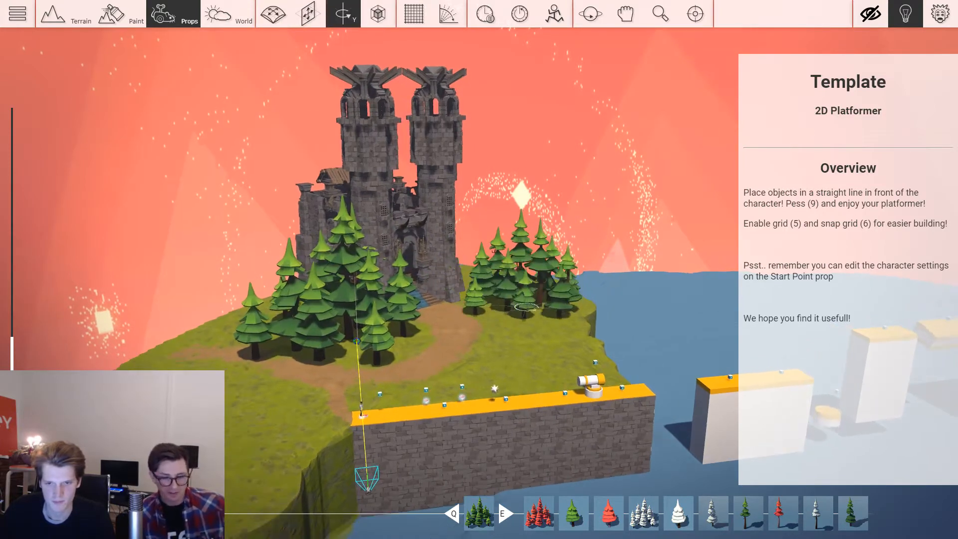
pyautogui.press('2')
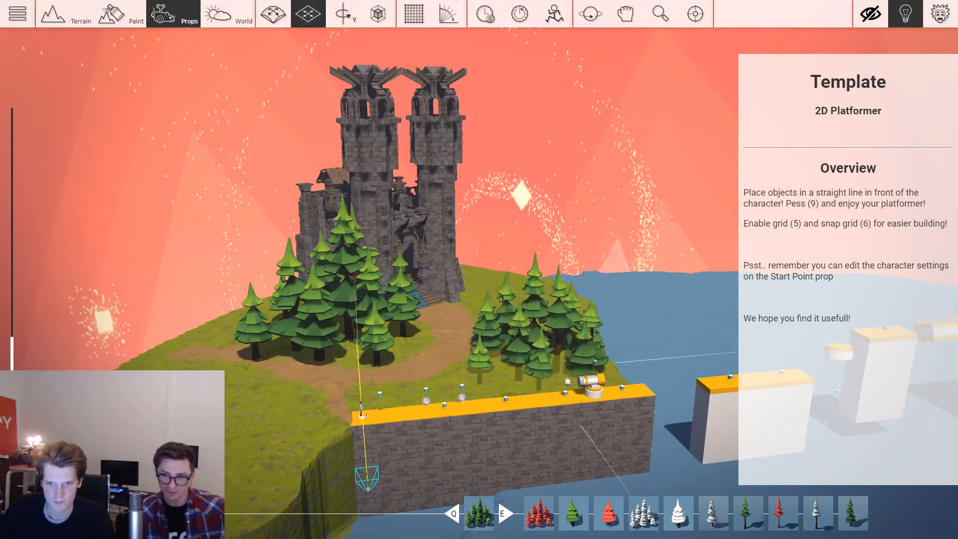
pyautogui.press('4')
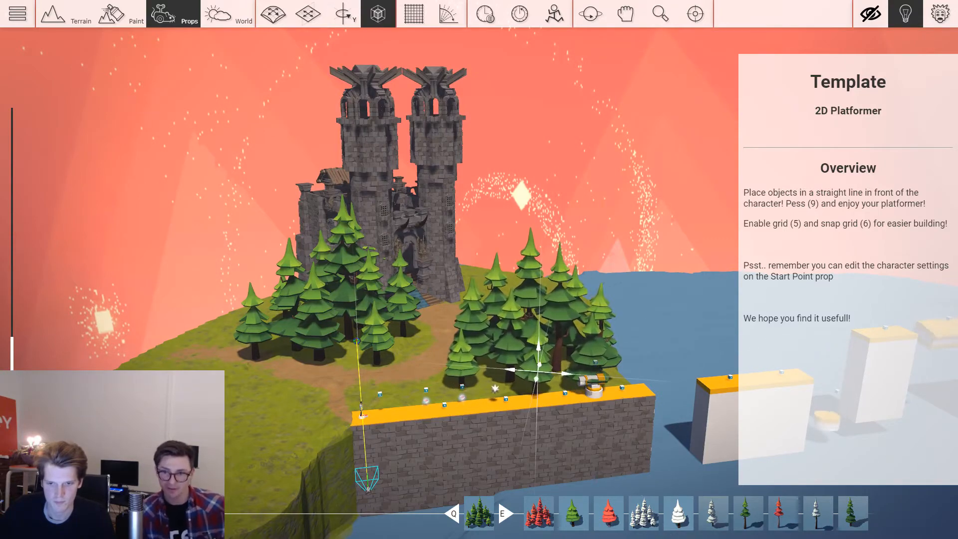
pyautogui.press('2')
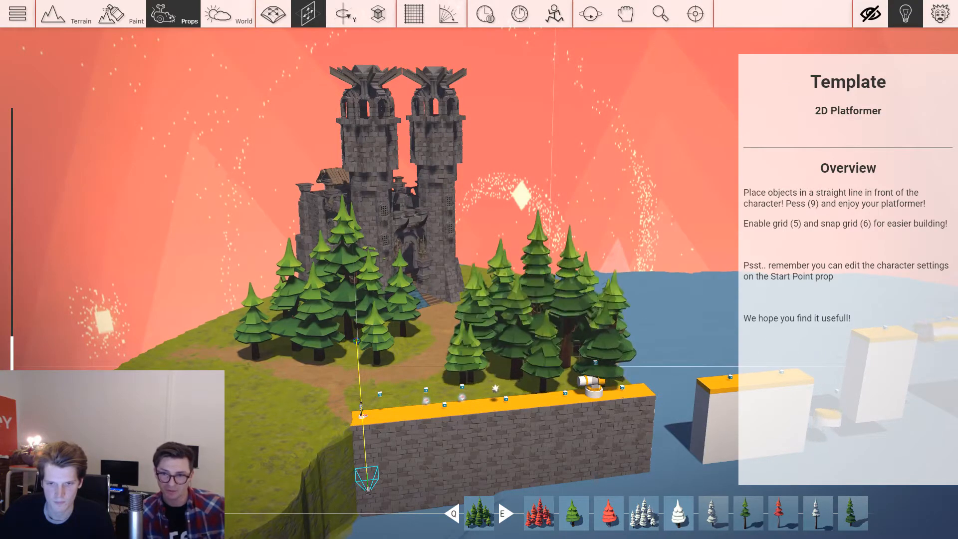
# Add a third green pine group farther back behind the cannon-side trees, scaling and rotating it to vary the forest.
pyautogui.press('4')
pyautogui.press('3')
pyautogui.press('2')
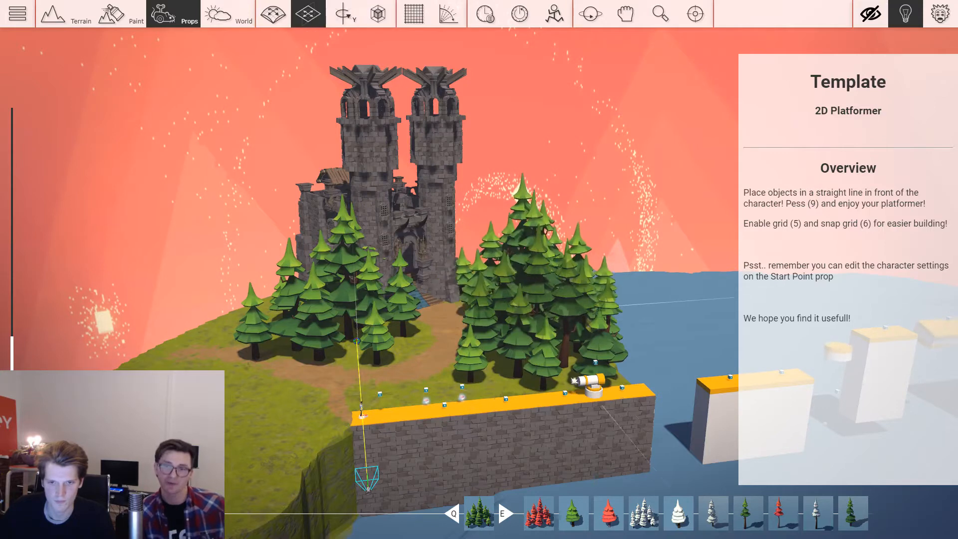
pyautogui.press('3')
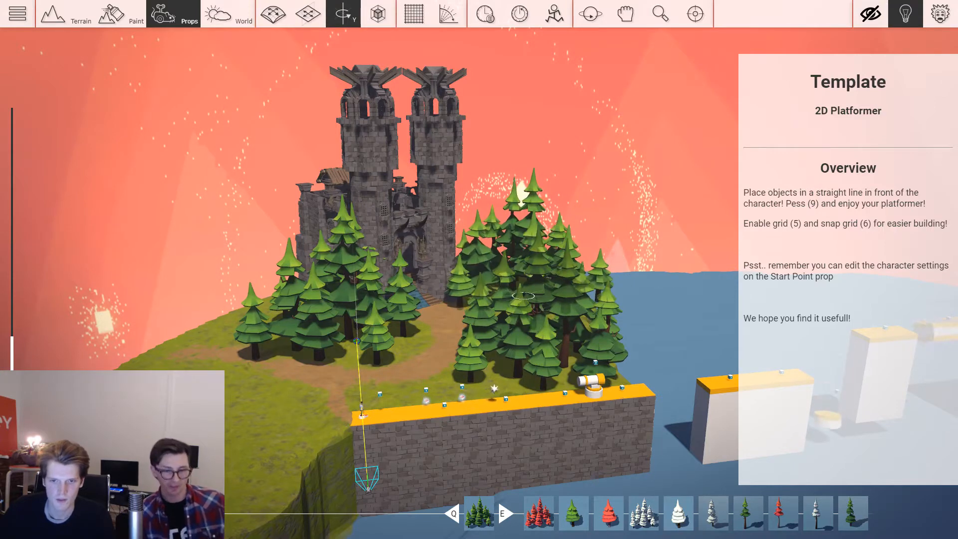
# Place another green pine group on the grass beside the starting end of the platform, adjusting its scale and rotation.
pyautogui.press('2')
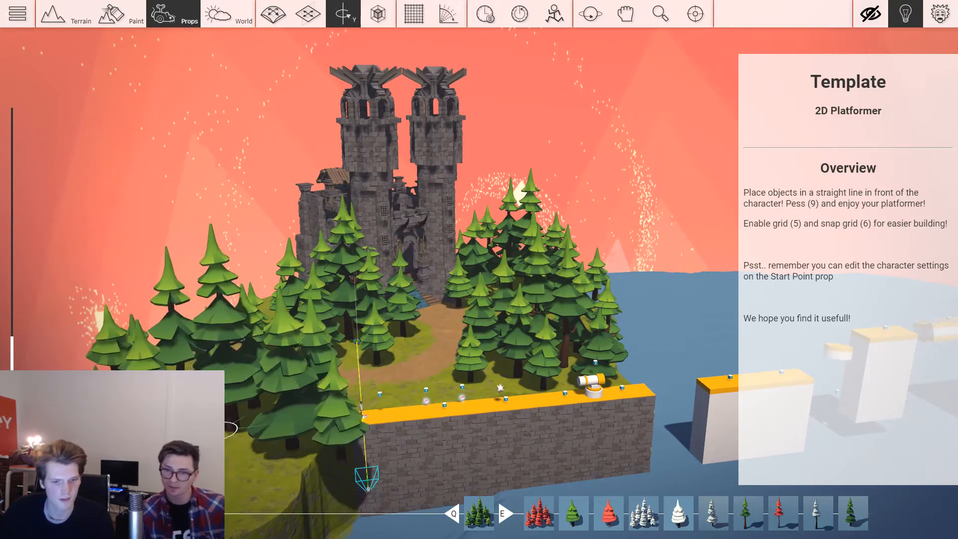
pyautogui.press('2')
pyautogui.press('s')
pyautogui.press('4')
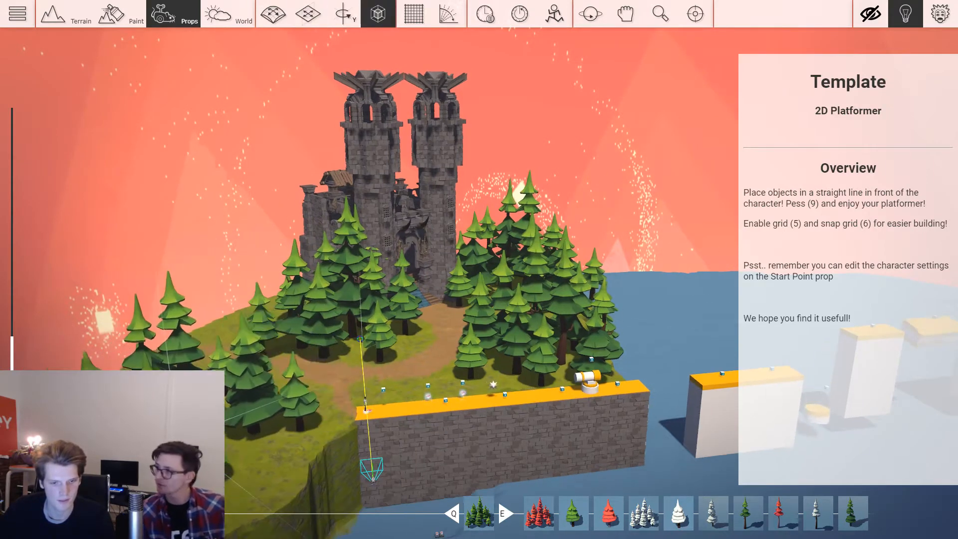
pyautogui.press('2')
pyautogui.press('3')
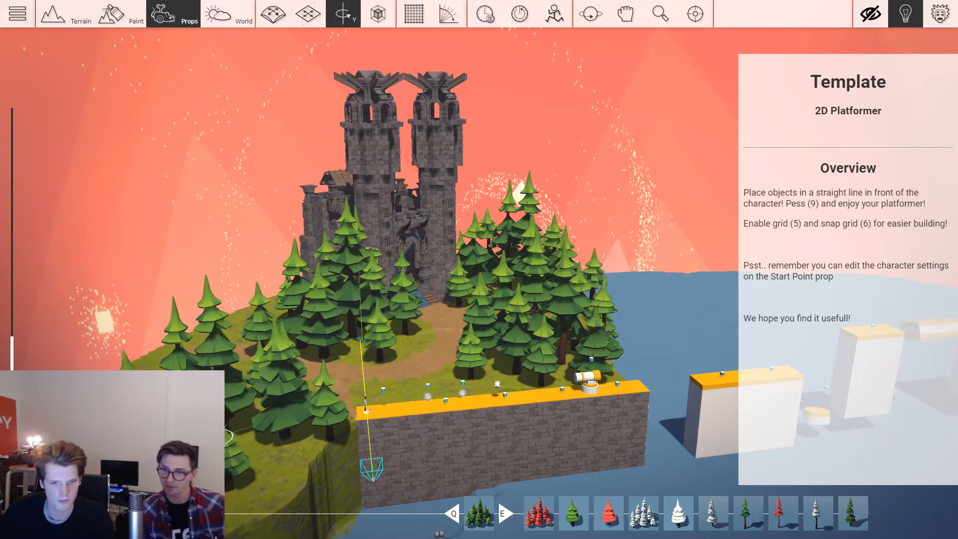
# Fill the rest of the hillside down to the cliff edge near the start point with more scaled and rotated pine groups.
pyautogui.press('2')
pyautogui.press('s')
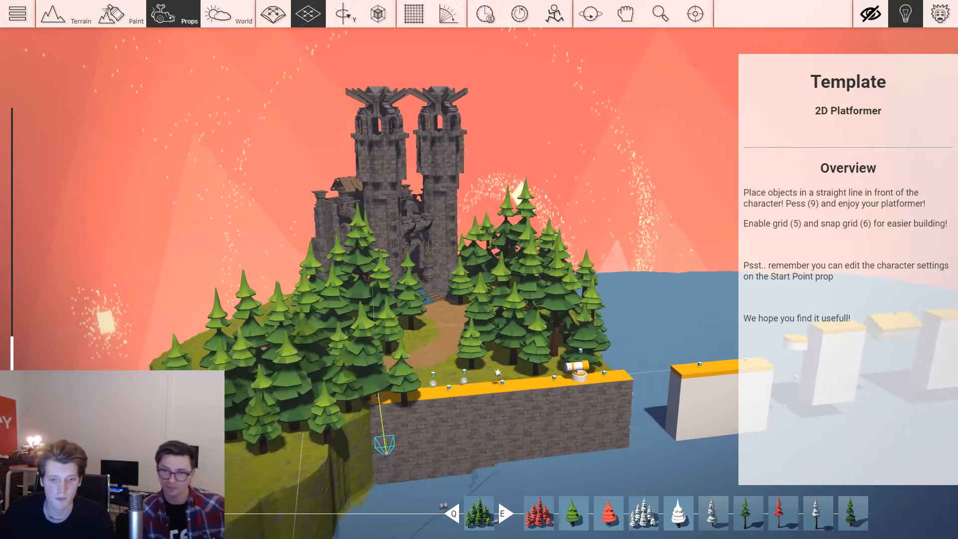
pyautogui.press('4')
pyautogui.press('2')
pyautogui.press('s')
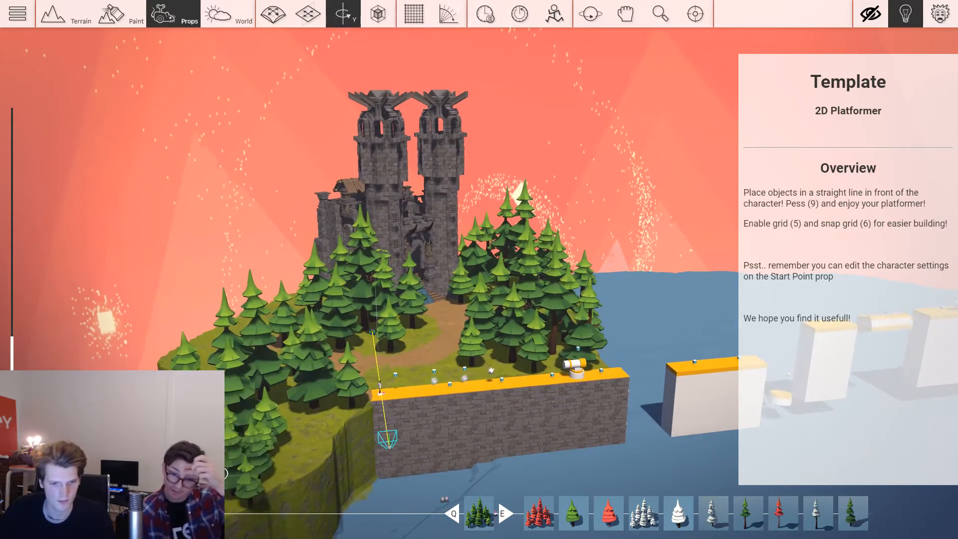
pyautogui.press('w')
pyautogui.press('a')
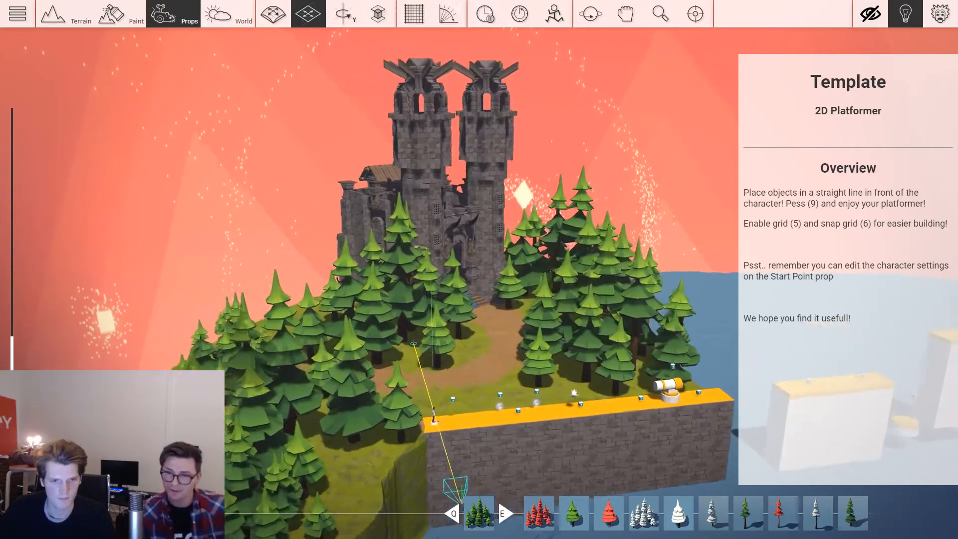
pyautogui.press('4')
pyautogui.press('2')
pyautogui.press('w')
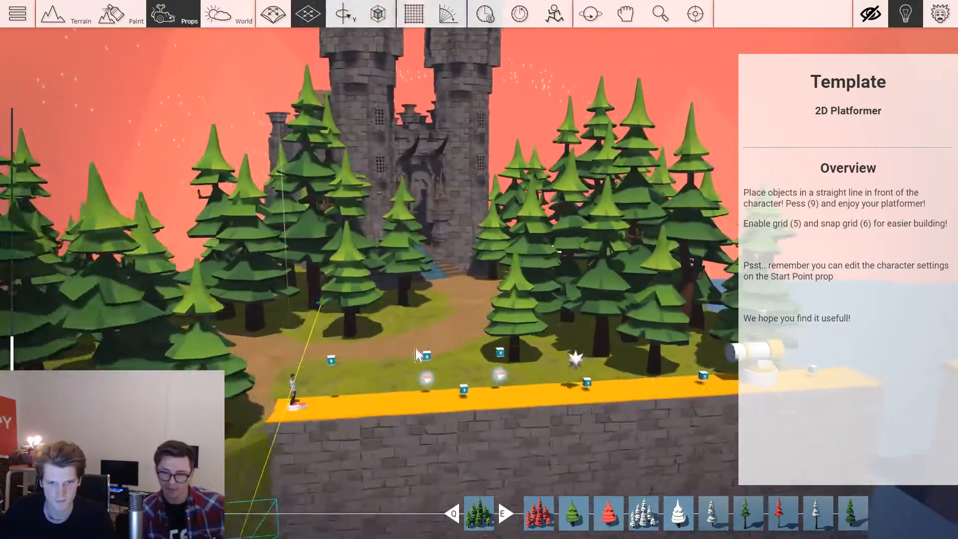
# Place a Giant Mushroom from the synty Dungeon_Pack on the grass beside the path in front of the castle.
pyautogui.moveTo(415, 348); pyautogui.dragTo(393, 348, button='right')
pyautogui.press('Tab')
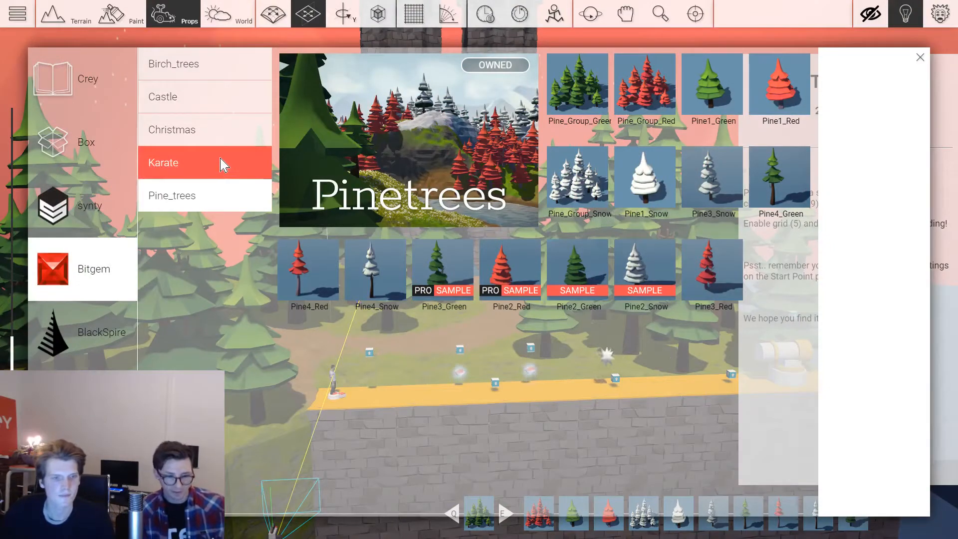
pyautogui.click(83, 209)
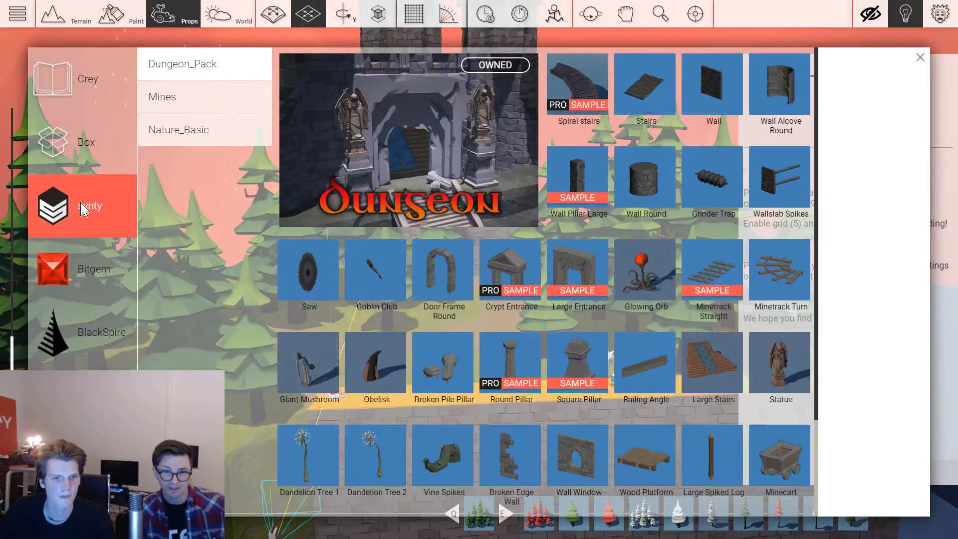
pyautogui.scroll(-2, 361, 220)
pyautogui.click(328, 310)
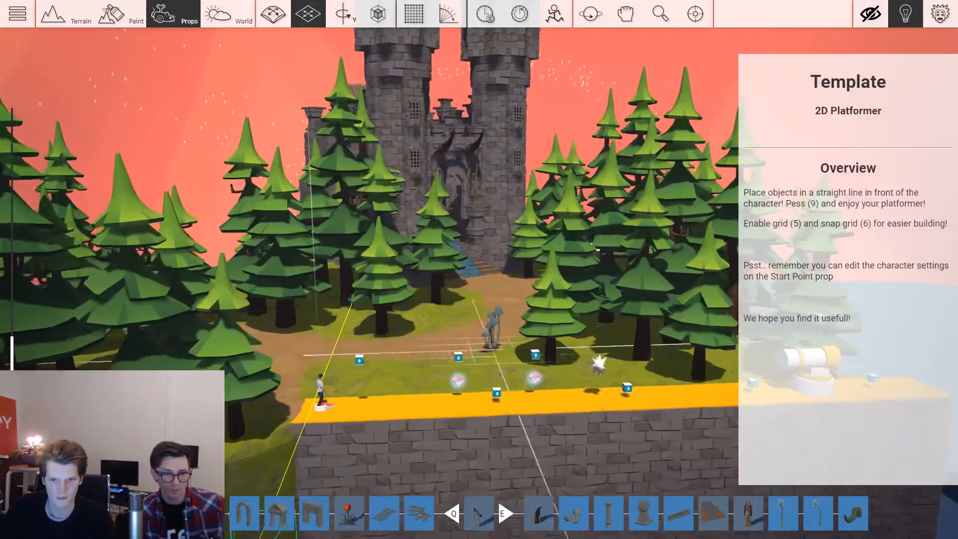
pyautogui.press('w')
pyautogui.press('4')
pyautogui.press('4')
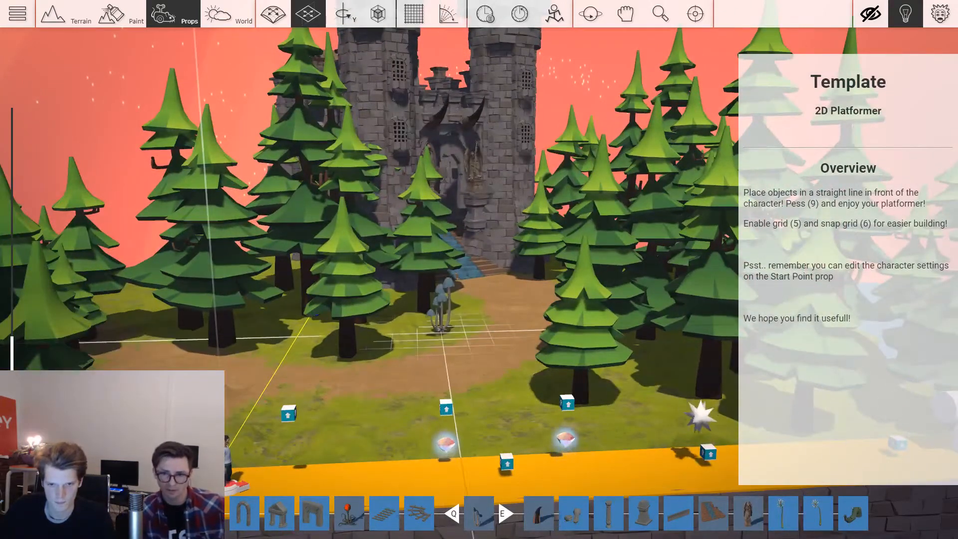
pyautogui.press('2')
pyautogui.click(440, 327)
# Place two more rotated Giant Mushrooms, one beside the front pine near the spiked ball and one on the hillside behind the start point.
pyautogui.press('3')
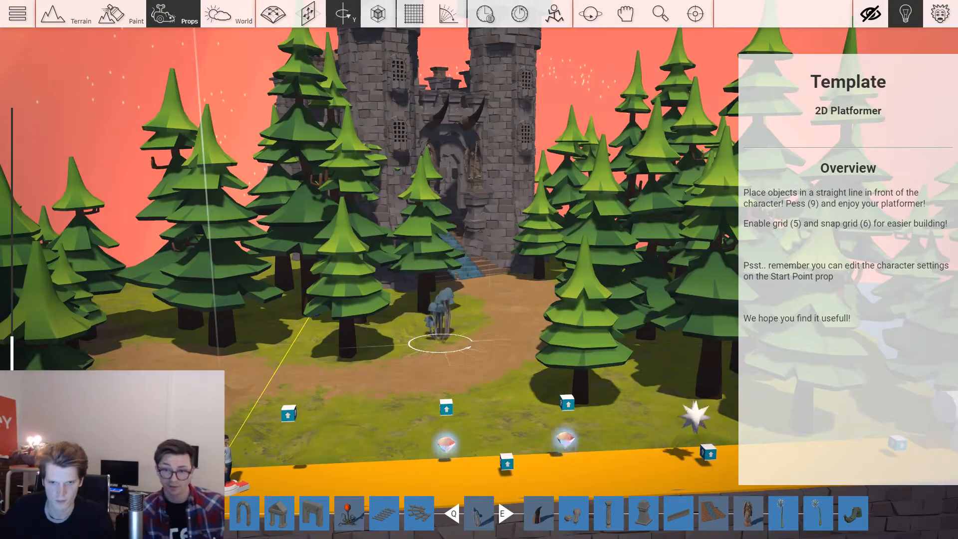
pyautogui.press('2')
pyautogui.press('s')
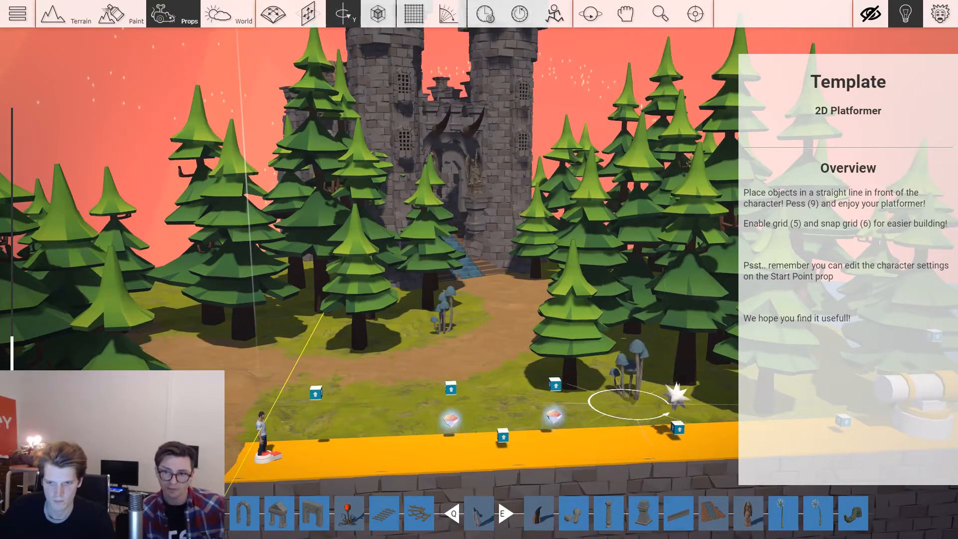
pyautogui.click(641, 397)
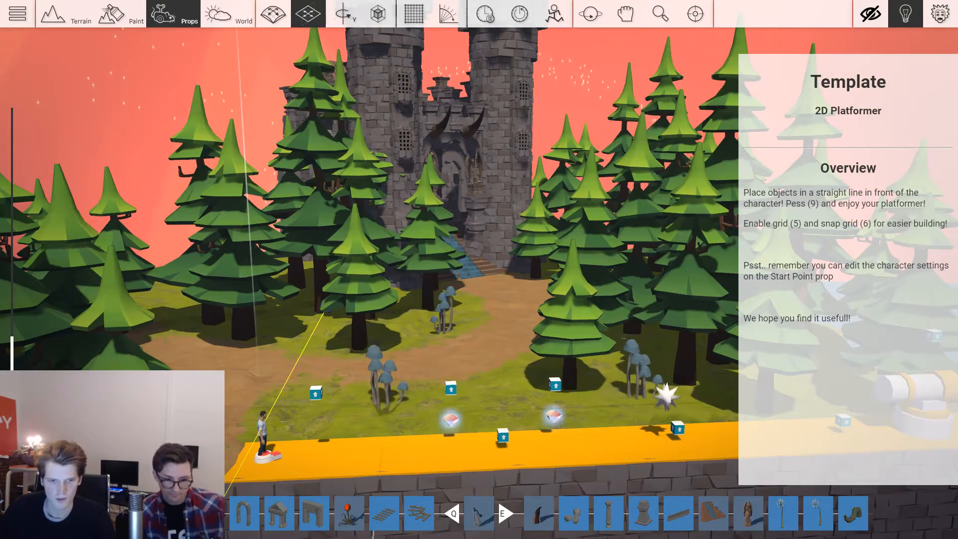
pyautogui.press('s')
pyautogui.press('1')
pyautogui.press('a')
pyautogui.press('s')
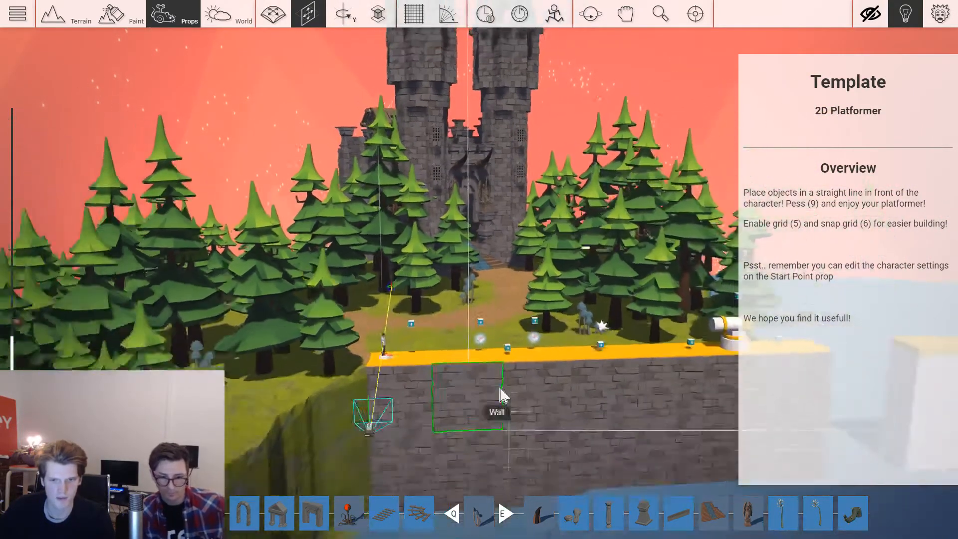
# Playtest the level along the stone-wall platform, collecting both glowing pickups and jumping past the spiked ball and the cannon.
pyautogui.press('9')
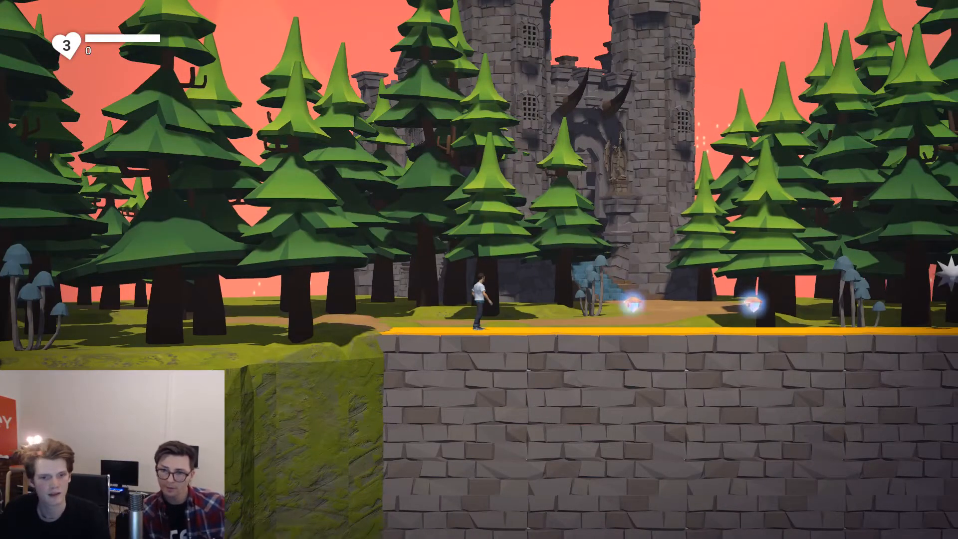
pyautogui.press('d')
pyautogui.press('d')
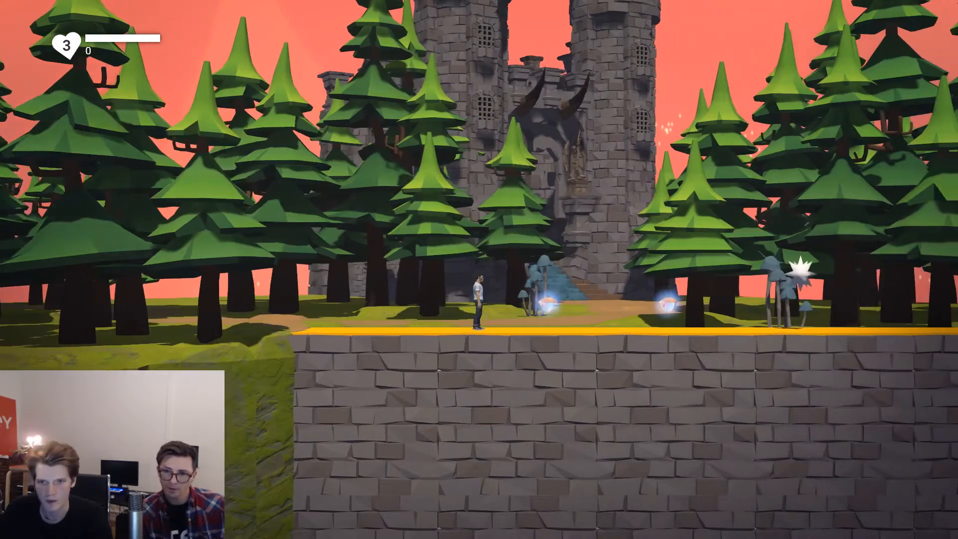
pyautogui.press('d')
pyautogui.press('d')
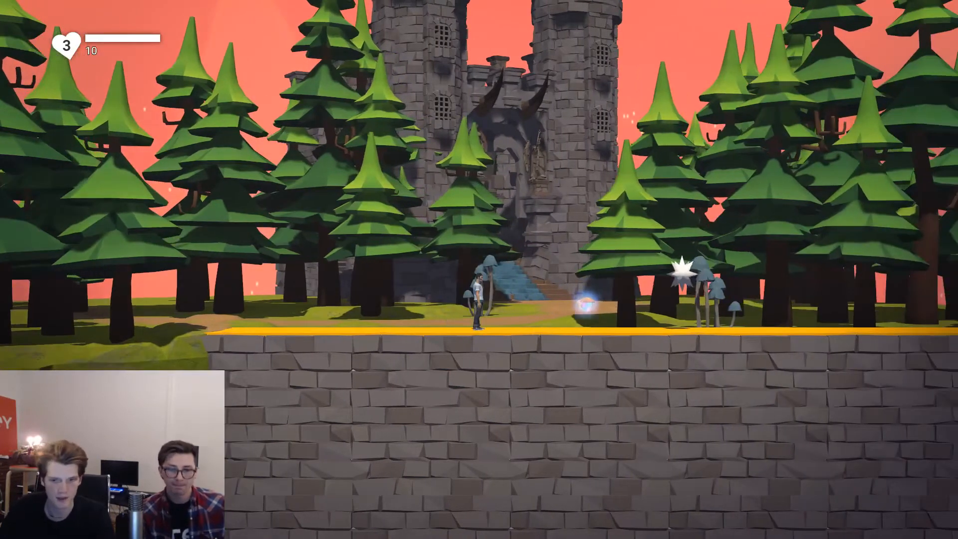
pyautogui.press('d')
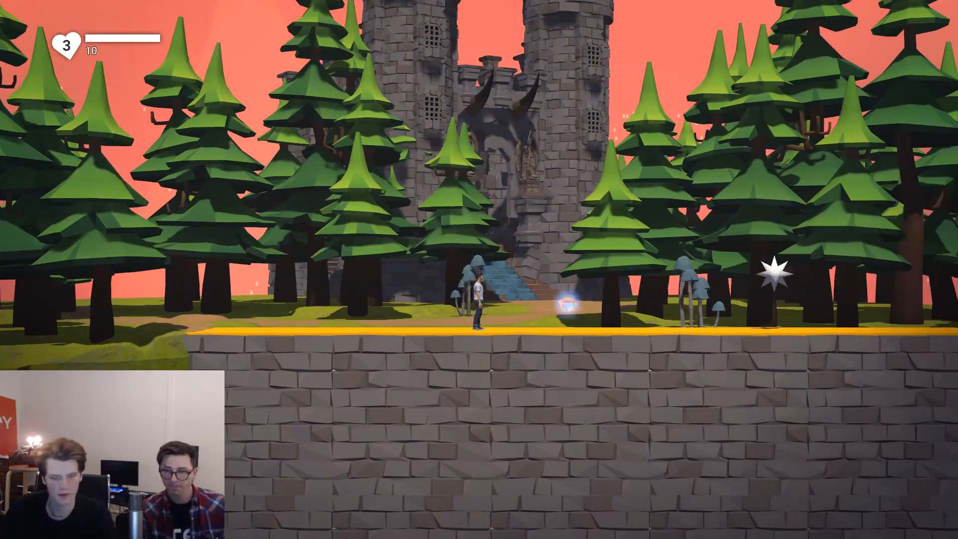
pyautogui.press('d')
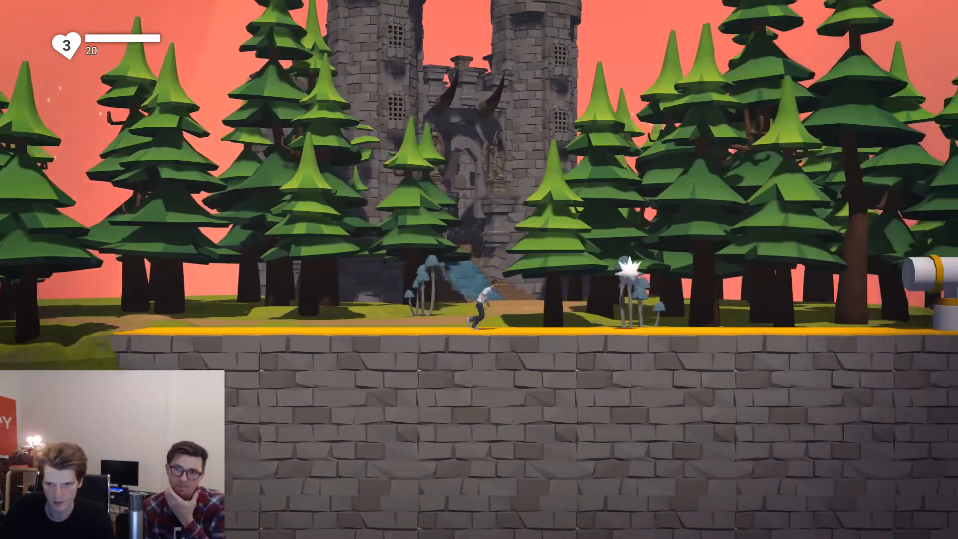
pyautogui.press('d')
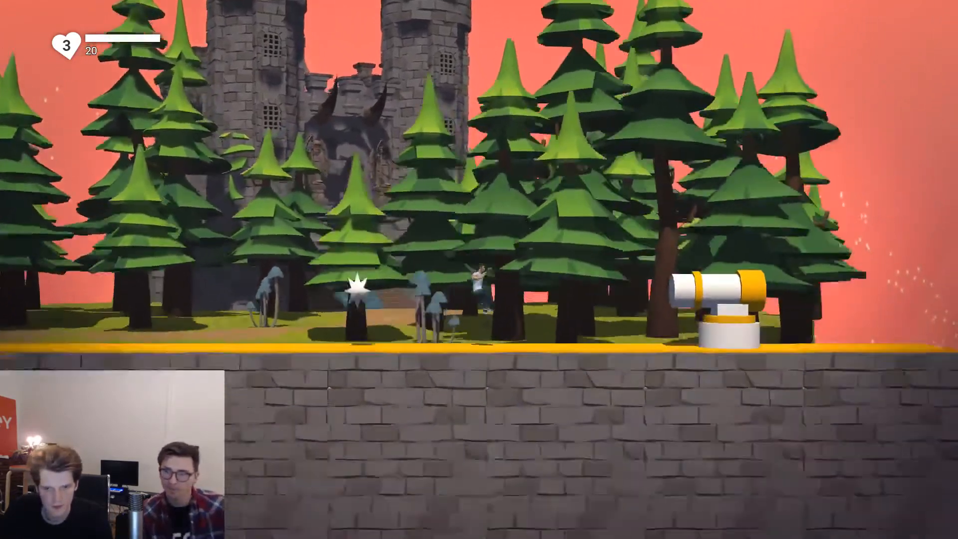
pyautogui.press('space')
pyautogui.press('d')
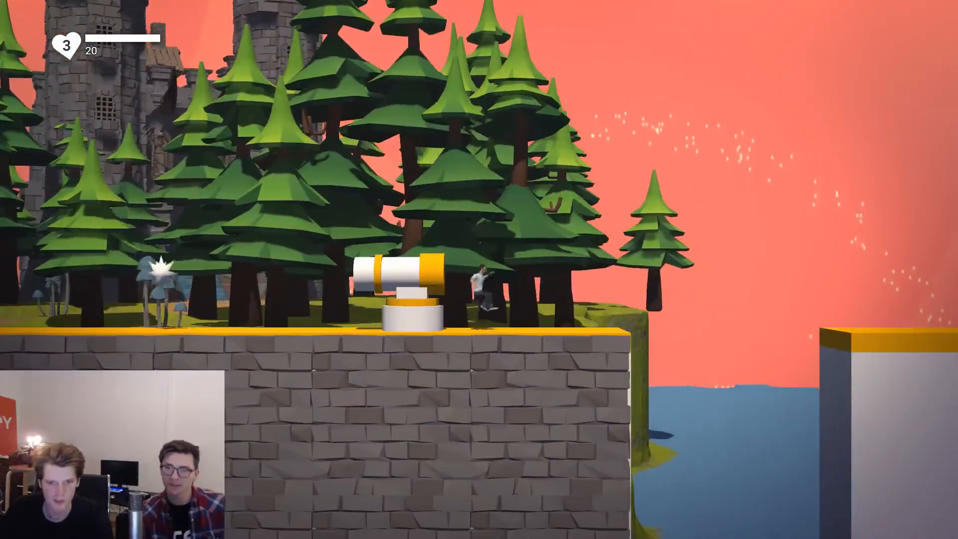
# Continue the playtest by jumping across the gap and the white and floating platforms toward the enemy, and end the test.
pyautogui.press('d')
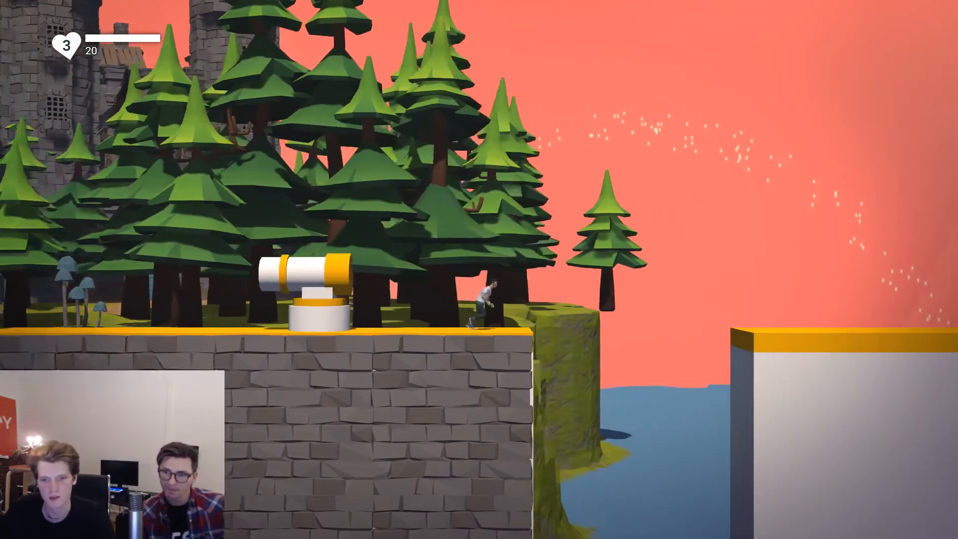
pyautogui.press('space')
pyautogui.press('d')
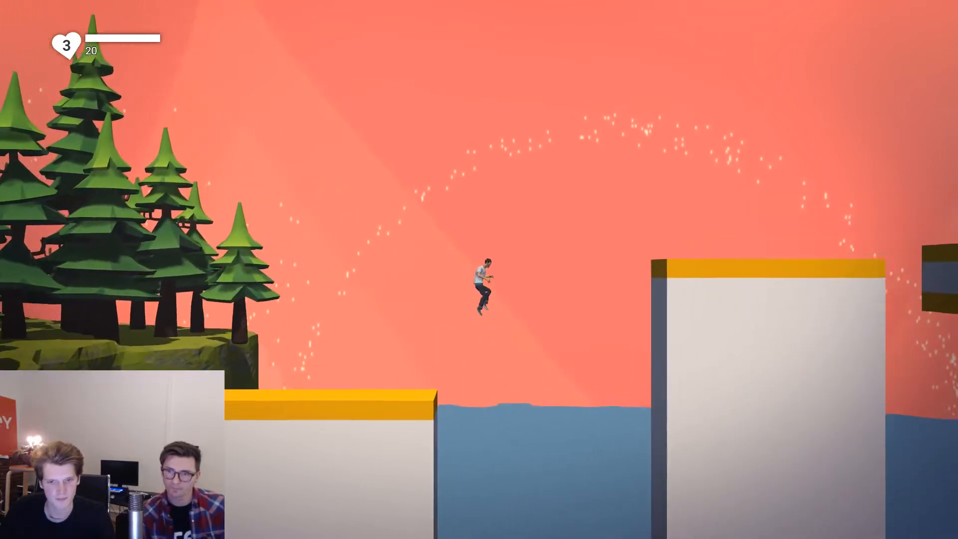
pyautogui.press('d')
pyautogui.press('space')
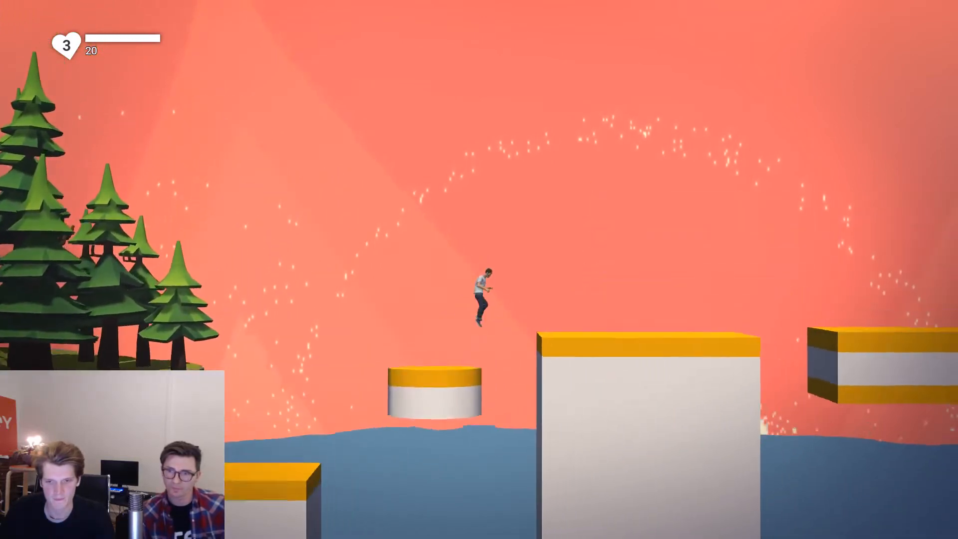
pyautogui.press('d')
pyautogui.press('space')
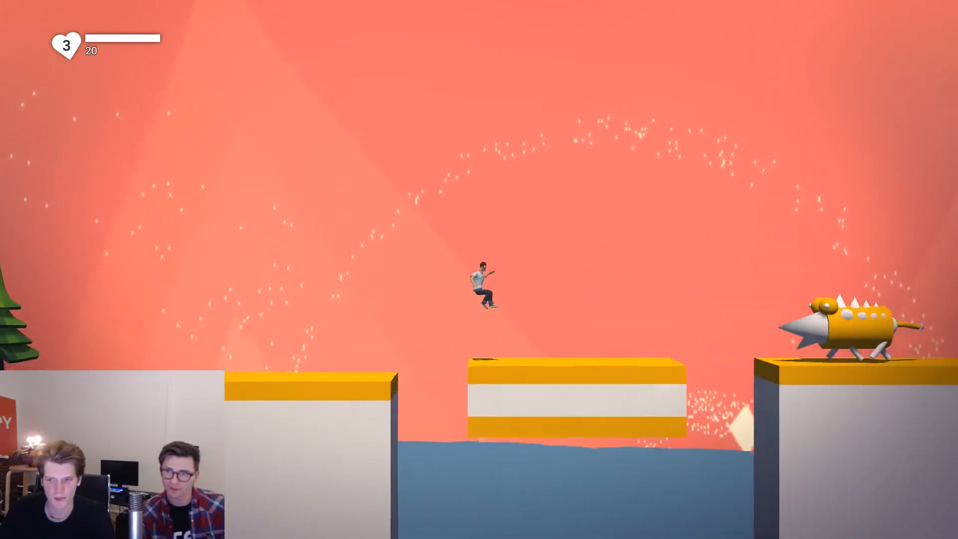
pyautogui.press('d')
pyautogui.press('space')
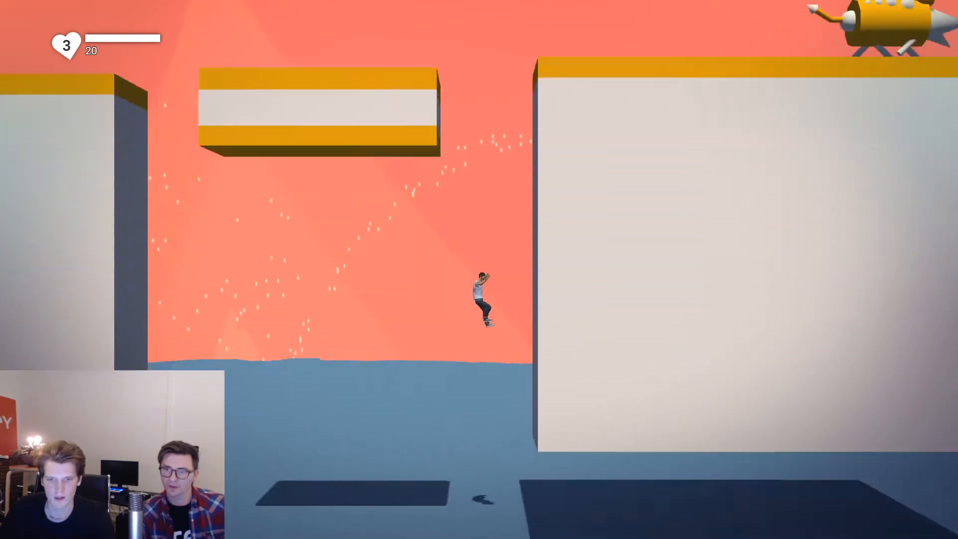
pyautogui.press('Escape')
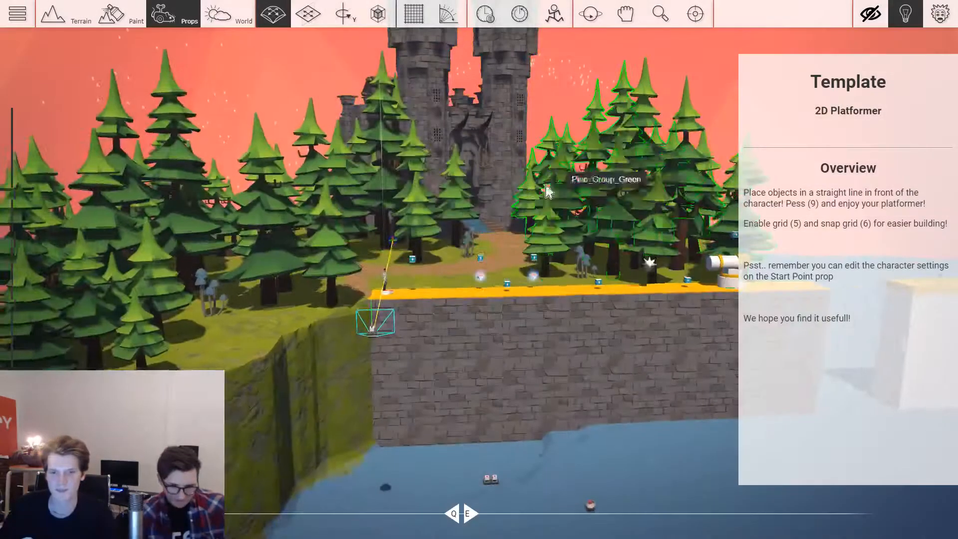
# Examine the pine forest, the cliff edge behind the cannon and the overall view of the decorated platform.
pyautogui.press('s')
pyautogui.moveTo(538, 175); pyautogui.dragTo(644, 180, button='right')
pyautogui.press('w')
pyautogui.press('w')
pyautogui.moveTo(566, 154); pyautogui.dragTo(503, 114, button='right')
pyautogui.press('d')
pyautogui.press('a')
pyautogui.press('s')
pyautogui.press('w')
pyautogui.press('w')
pyautogui.moveTo(503, 210); pyautogui.dragTo(474, 274, button='right')
pyautogui.press('F1')
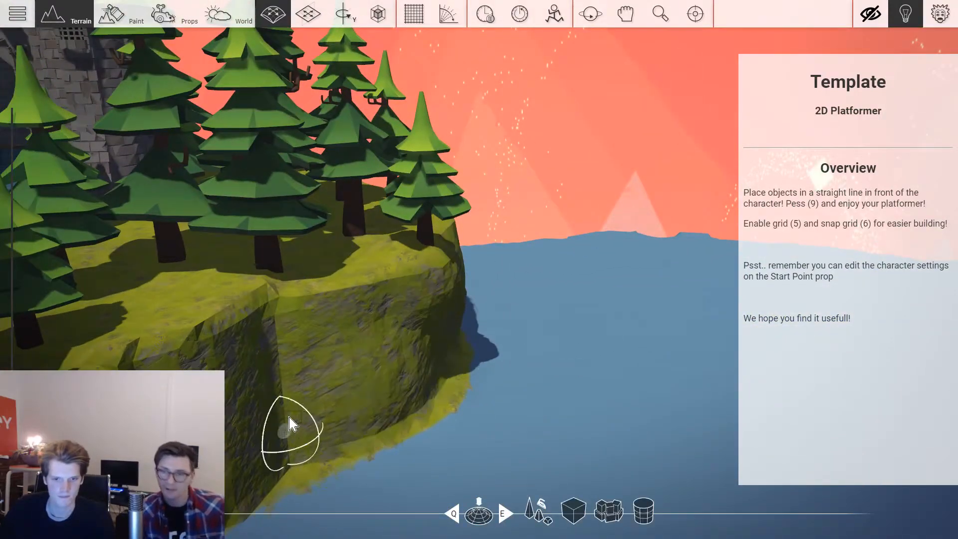
pyautogui.press('s')
pyautogui.moveTo(389, 396); pyautogui.dragTo(414, 380, button='right')
pyautogui.press('s')
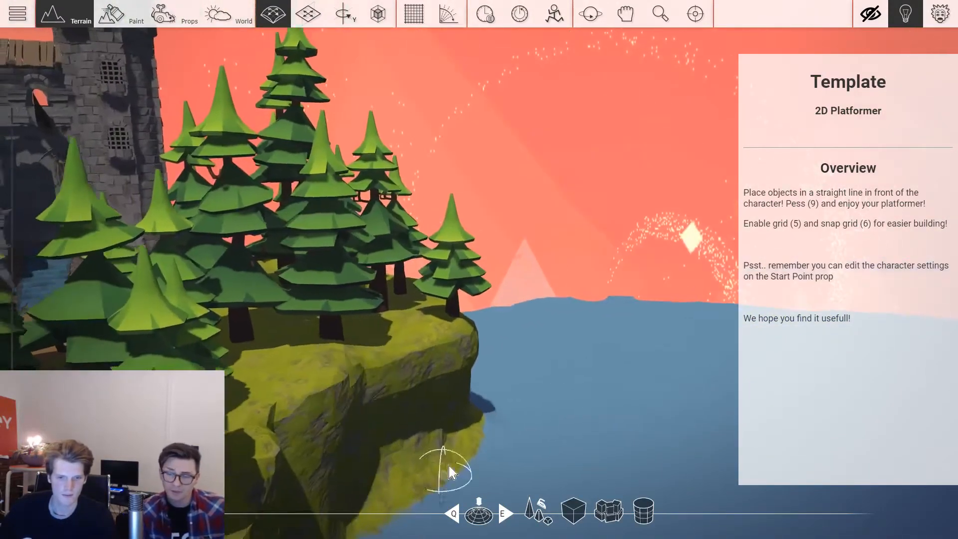
pyautogui.press('s')
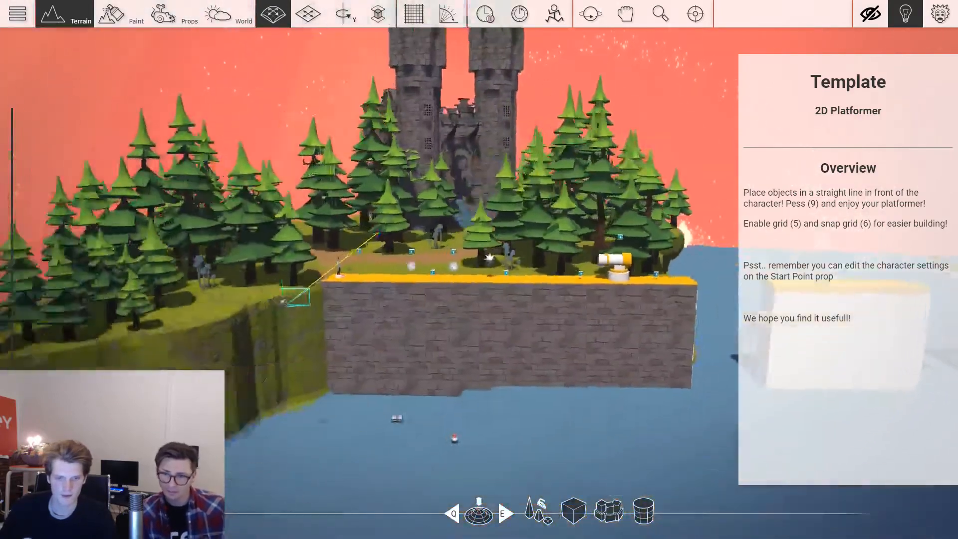
# Look through Crey's Gameplay props and pick the Audio gadget from the Misc group.
pyautogui.press('w')
pyautogui.press('F3')
pyautogui.press('w')
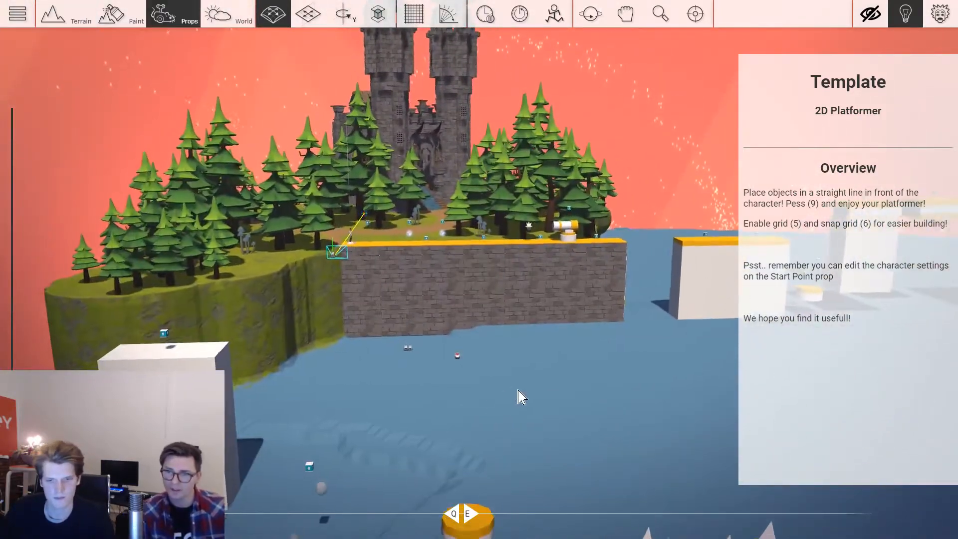
pyautogui.press('Tab')
pyautogui.click(214, 68)
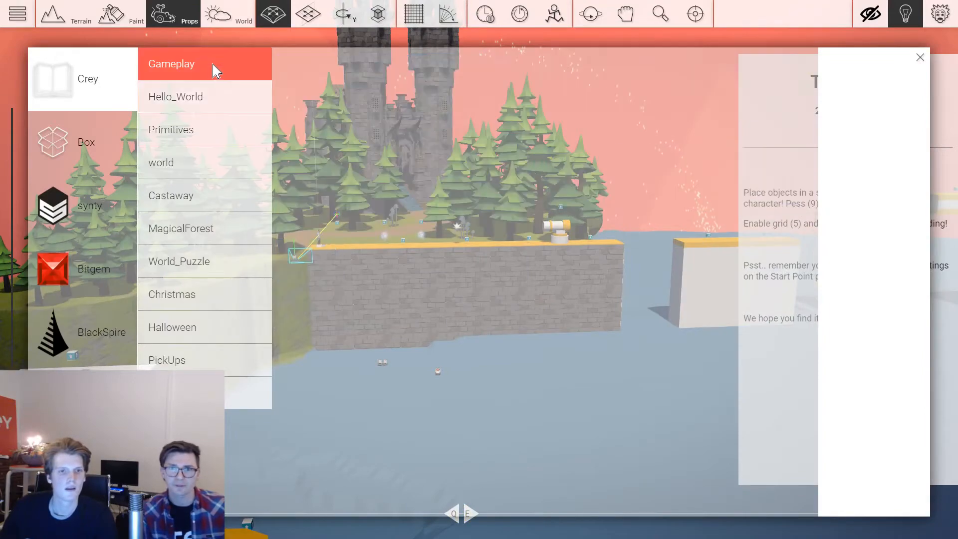
pyautogui.scroll(-4, 710, 170)
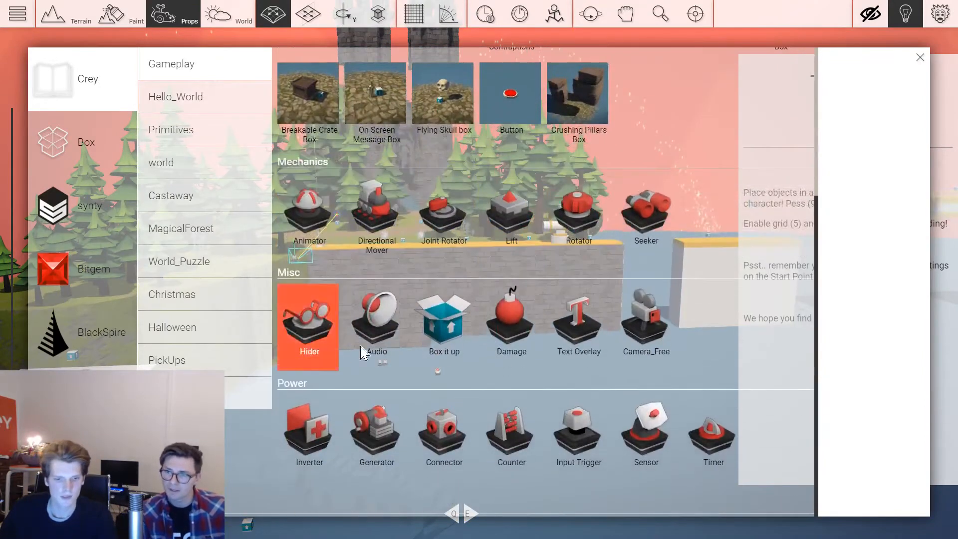
pyautogui.scroll(4, 549, 297)
pyautogui.scroll(-4, 638, 339)
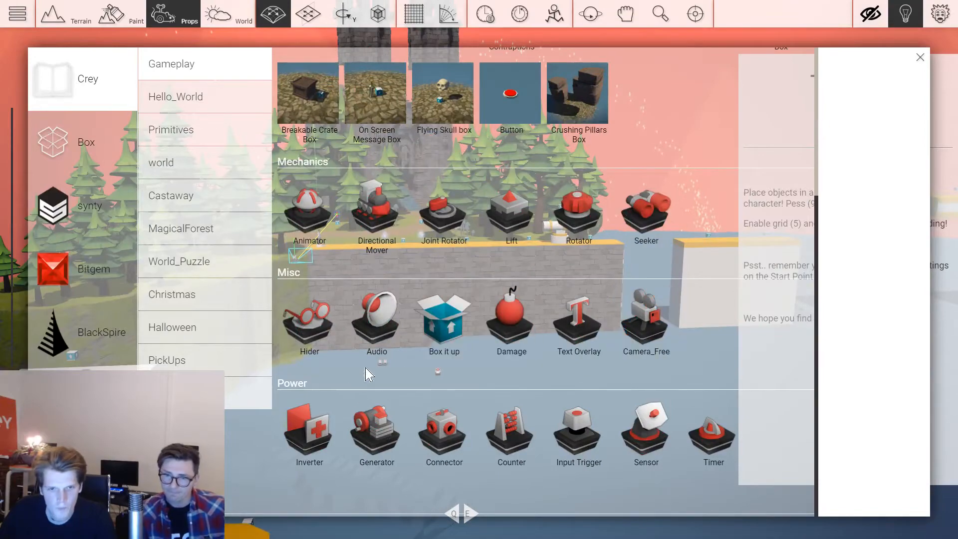
pyautogui.click(375, 336)
pyautogui.press('d')
pyautogui.press('a')
pyautogui.press('w')
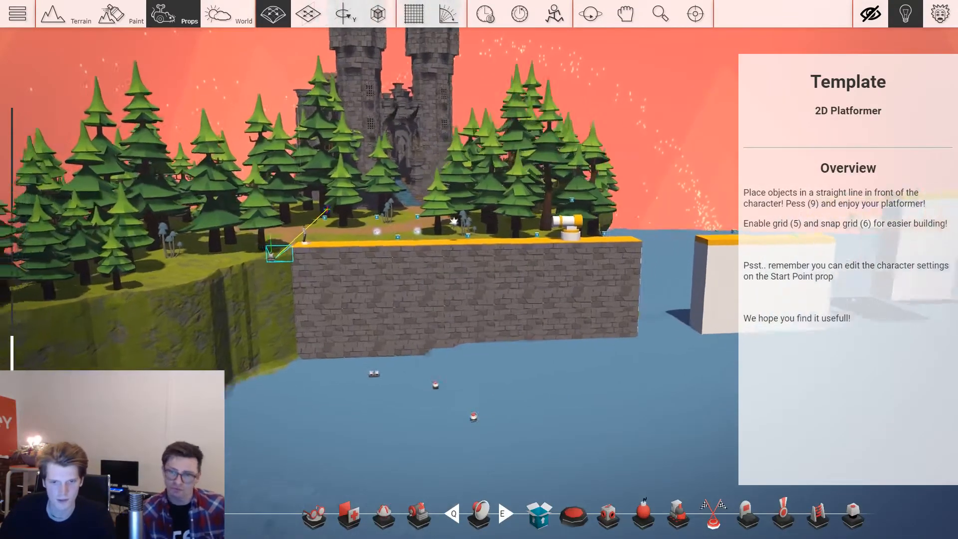
# Open the settings of the Audio gadget in front of the stone wall and browse its Sound list through to the Music tracks.
pyautogui.press('w')
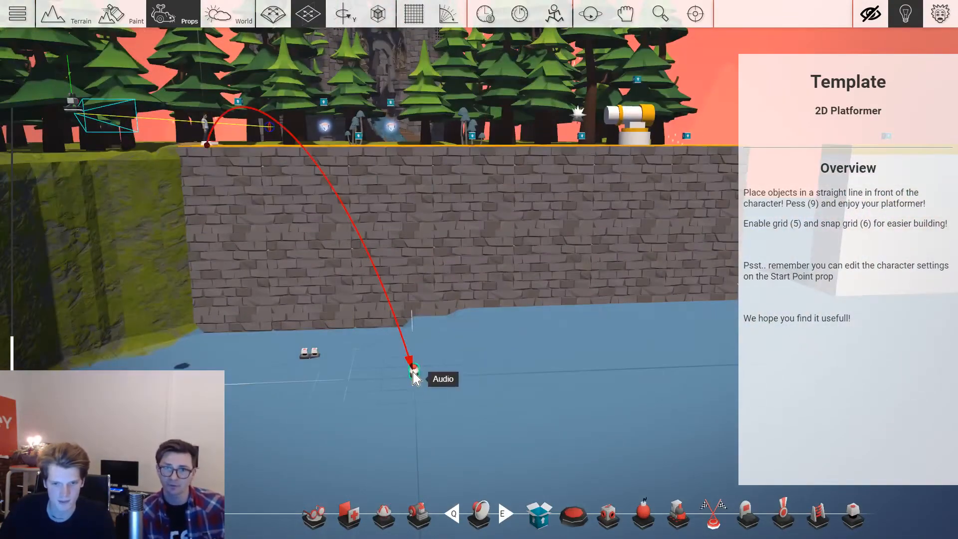
pyautogui.press('s')
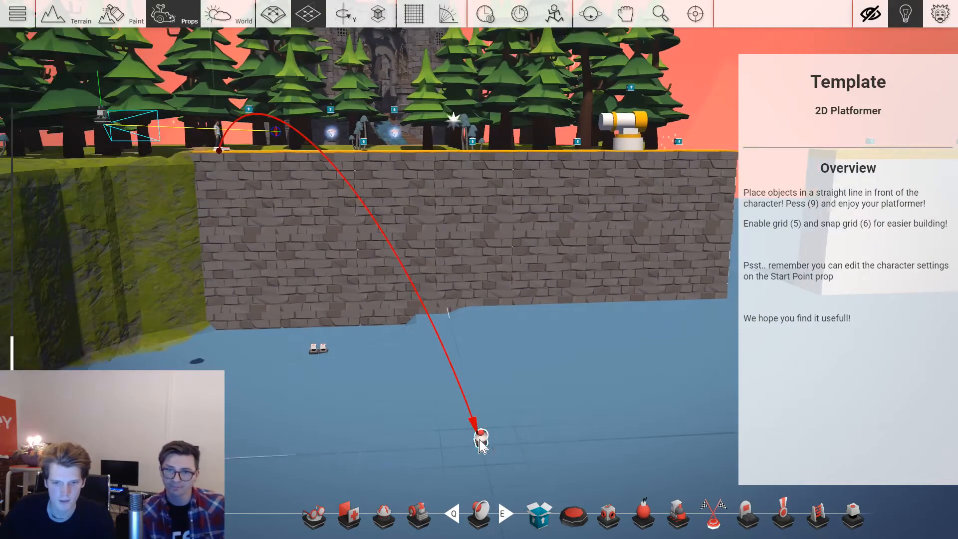
pyautogui.click(481, 444)
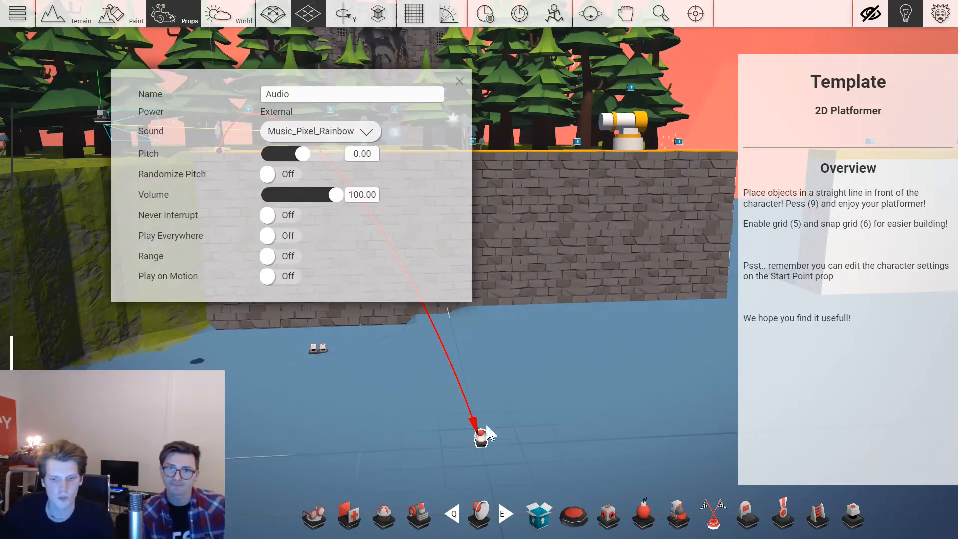
pyautogui.click(359, 135)
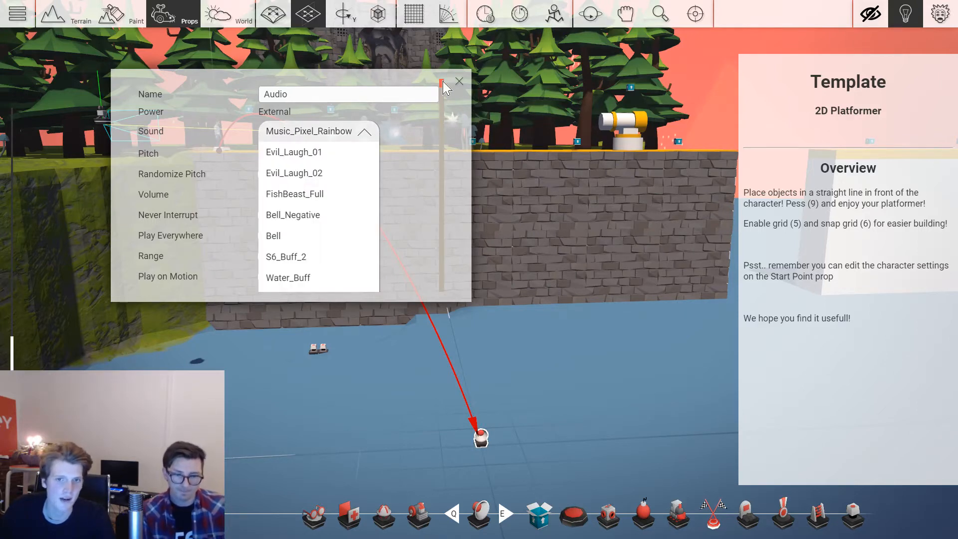
pyautogui.moveTo(444, 87); pyautogui.dragTo(442, 158)
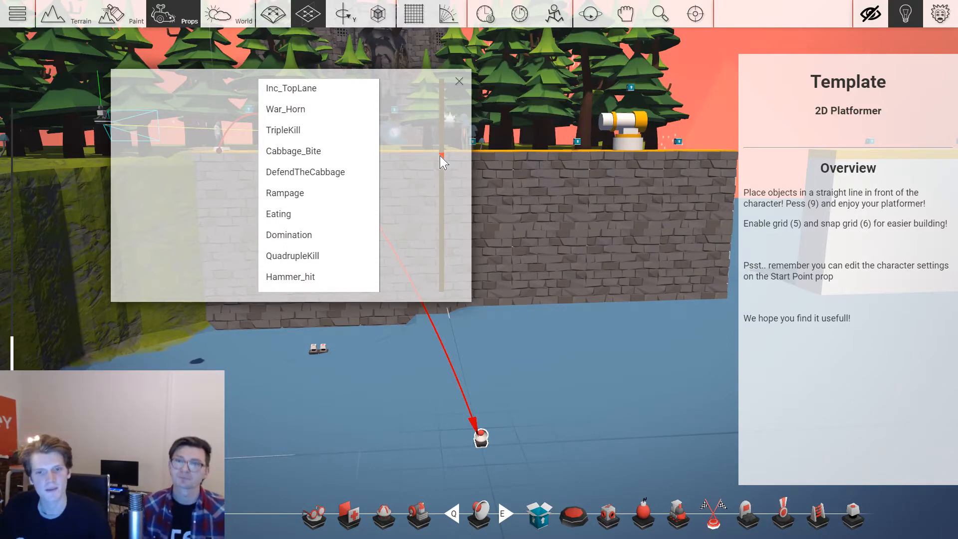
pyautogui.moveTo(441, 158); pyautogui.dragTo(441, 161)
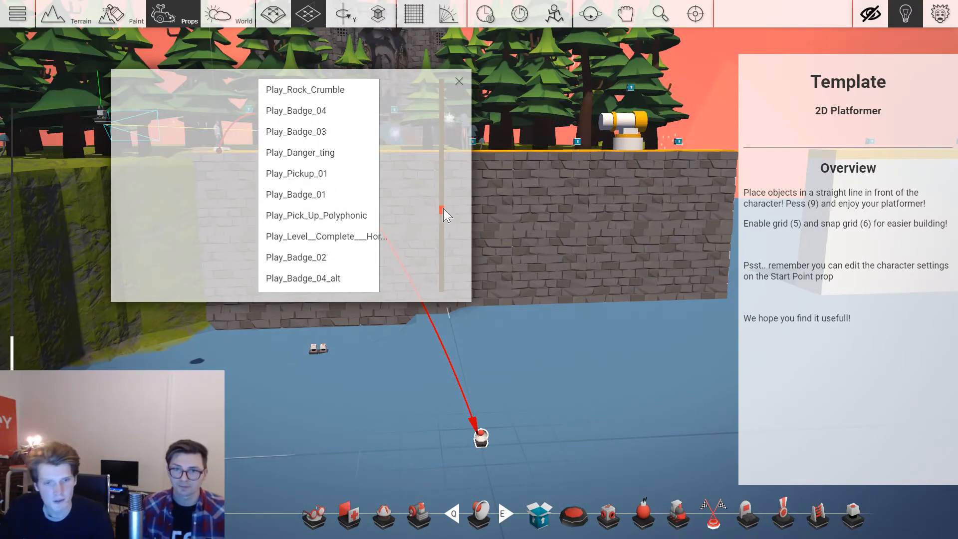
pyautogui.moveTo(445, 218); pyautogui.dragTo(445, 221)
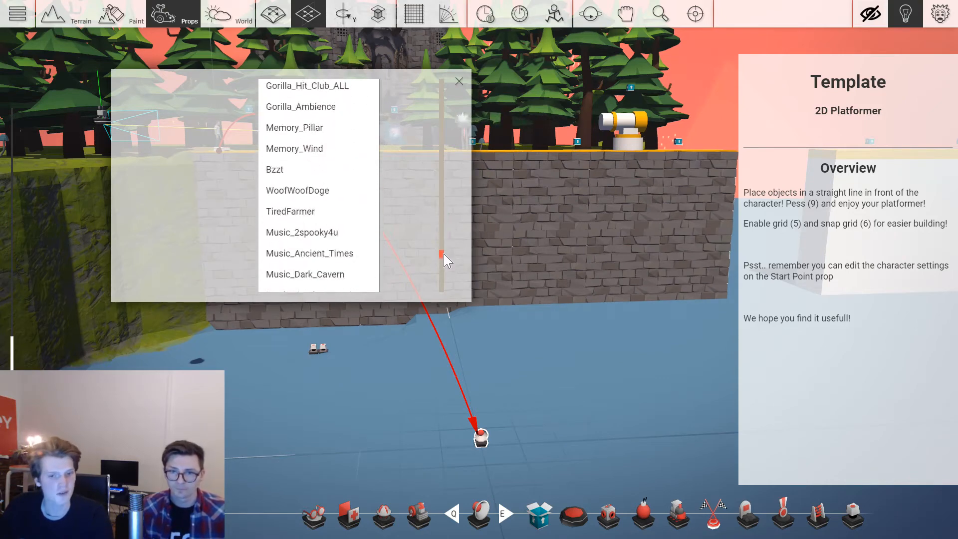
pyautogui.moveTo(446, 259); pyautogui.dragTo(446, 277)
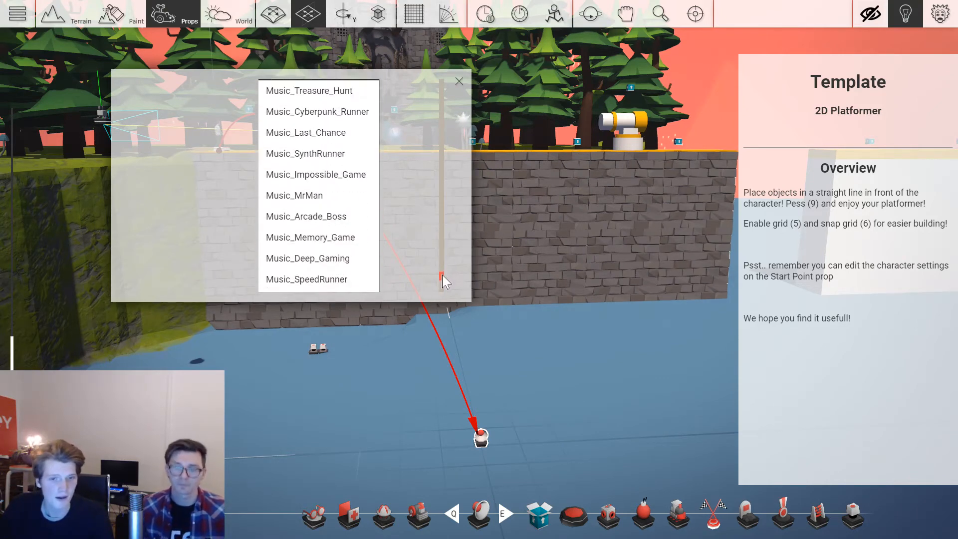
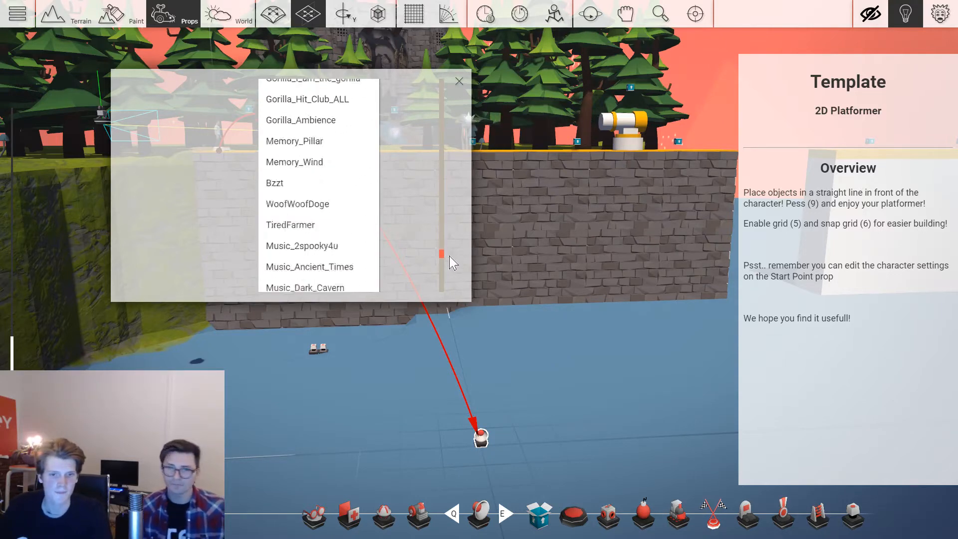
pyautogui.scroll(-5, 450, 257)
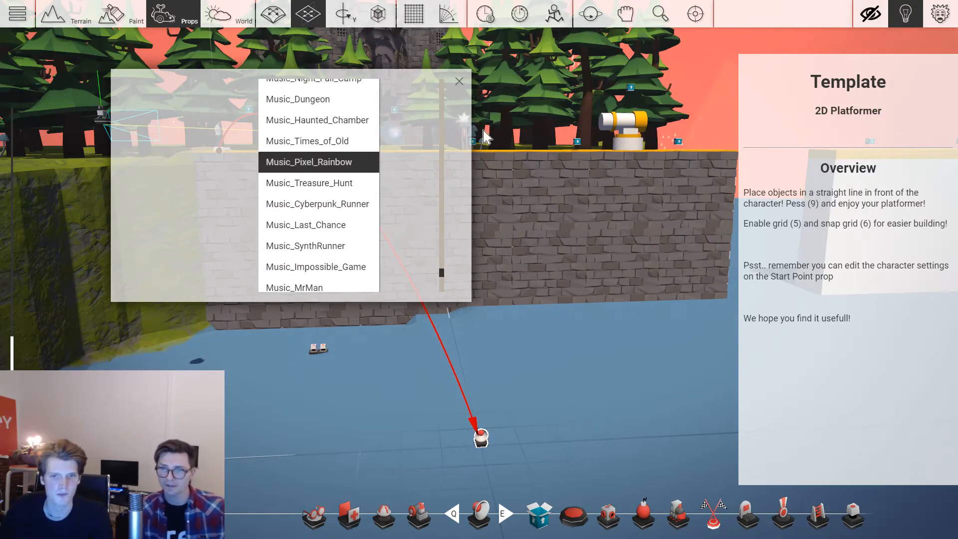
pyautogui.click(461, 80)
# Pick the Wall Round prop from the prop library and bring it to the cannon on the stone-wall platform.
pyautogui.click(563, 363)
pyautogui.press('w')
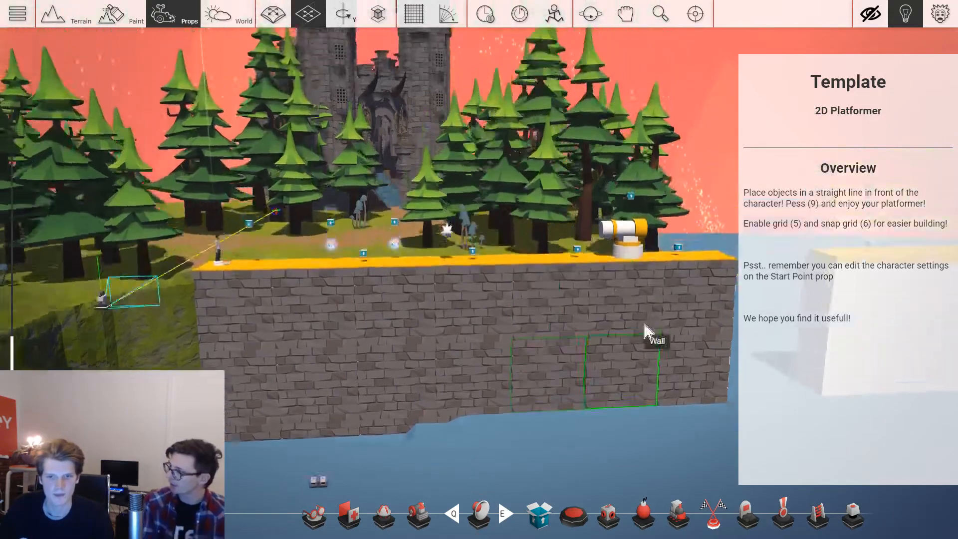
pyautogui.press('d')
pyautogui.press('w')
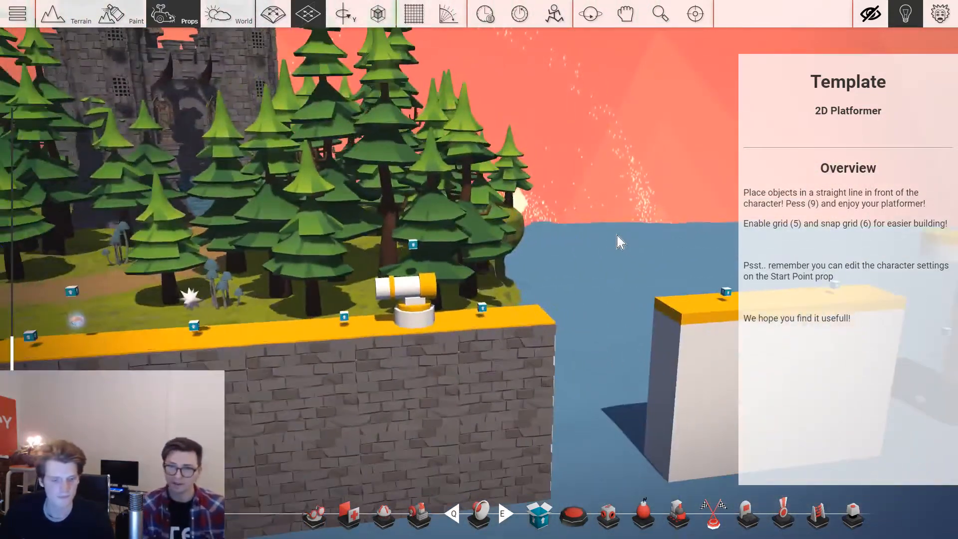
pyautogui.press('Tab')
pyautogui.click(77, 206)
pyautogui.click(203, 62)
pyautogui.press('Tab')
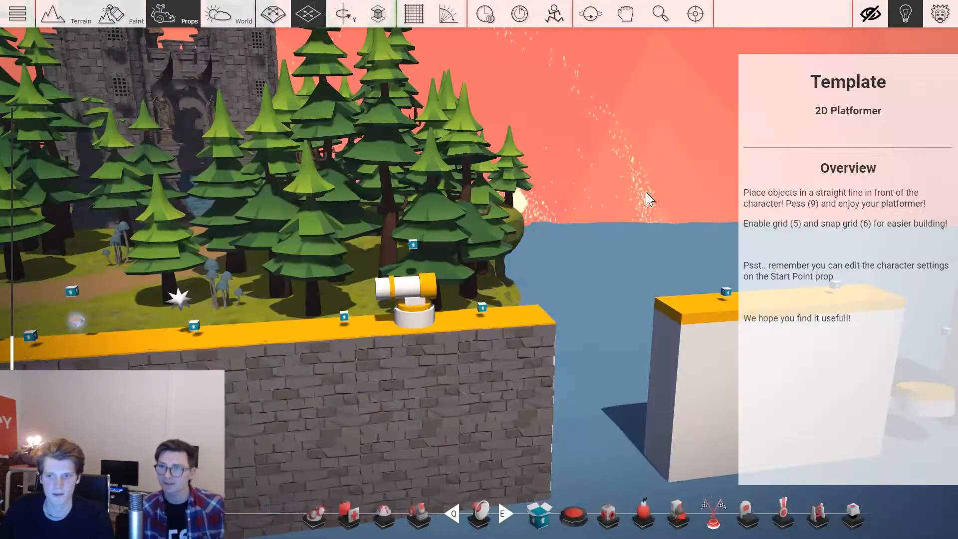
pyautogui.press('w')
pyautogui.press('a')
pyautogui.press('1')
pyautogui.press('2')
pyautogui.press('2')
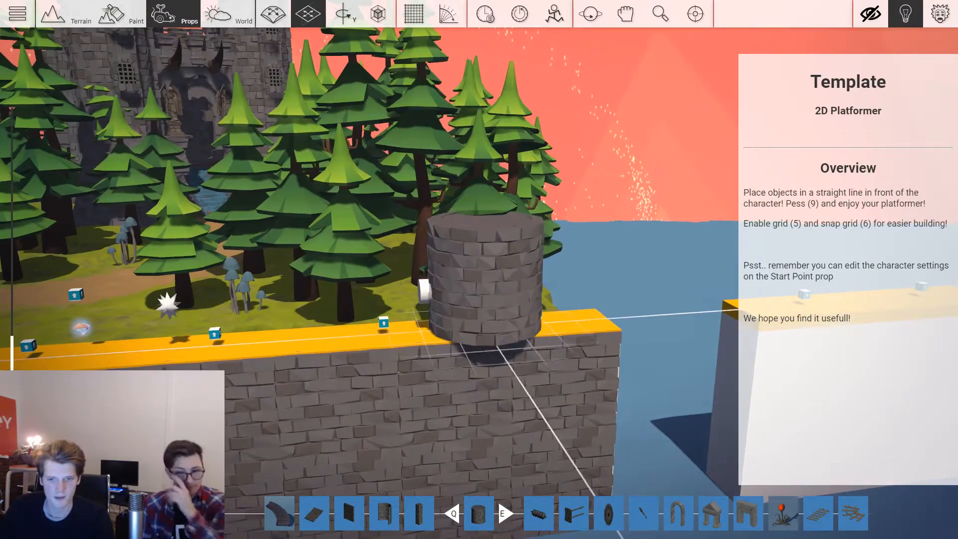
# Scale the Wall Round down to the width of the cannon's base and lower it into the platform.
pyautogui.press('4')
pyautogui.scroll(-5, 478, 324)
pyautogui.press('2')
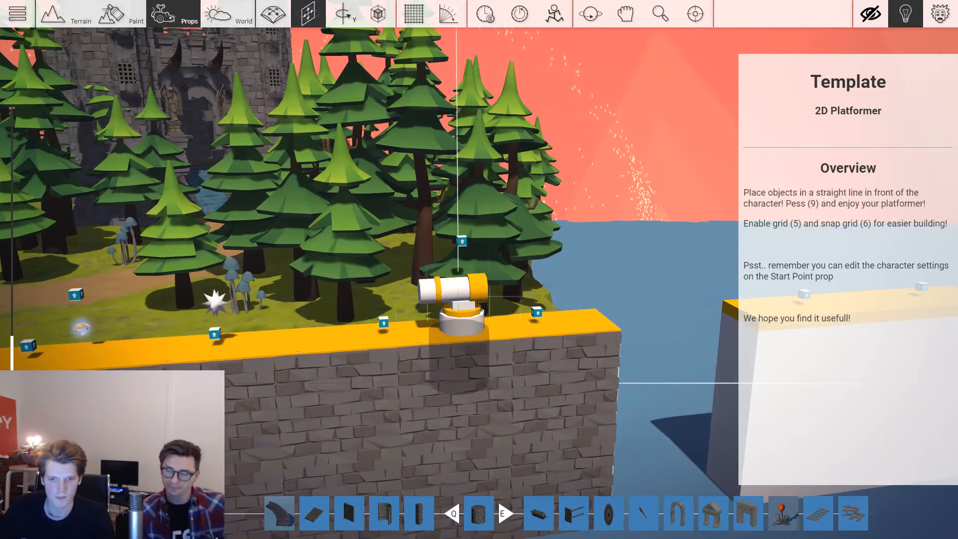
pyautogui.press('2')
pyautogui.press('4')
pyautogui.scroll(-2, 461, 327)
pyautogui.press('2')
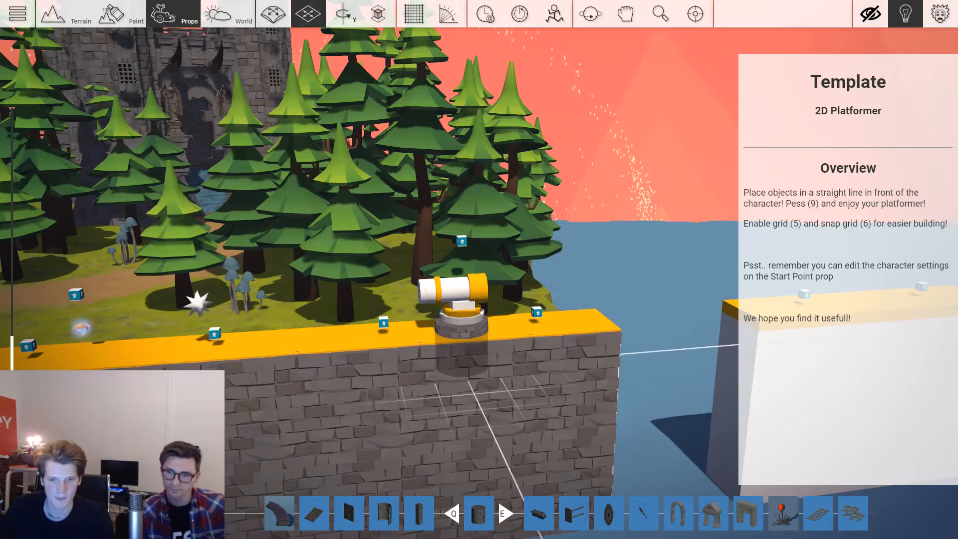
# Fine-tune the depth and height of the Wall Round so it encloses the cannon's base, and place it.
pyautogui.press('2')
pyautogui.press('4')
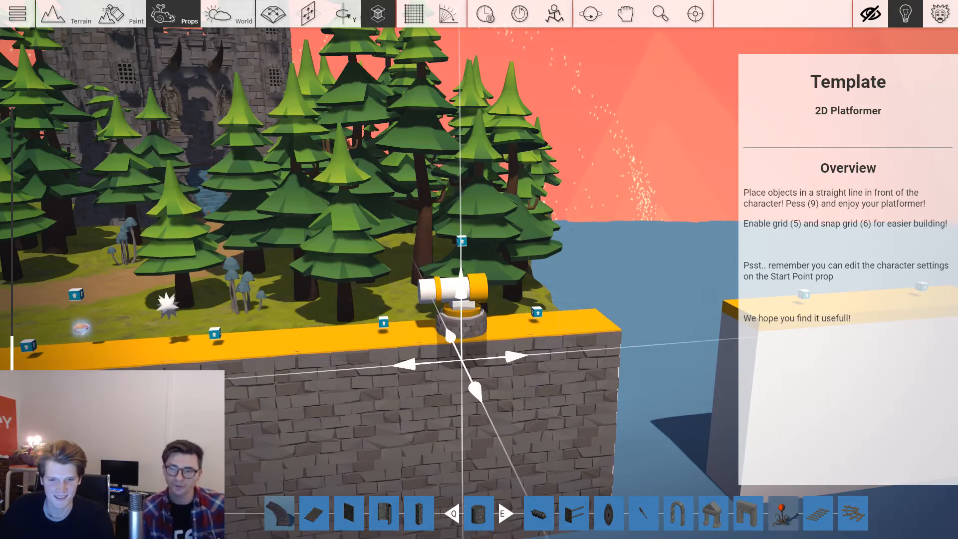
pyautogui.press('2')
pyautogui.press('2')
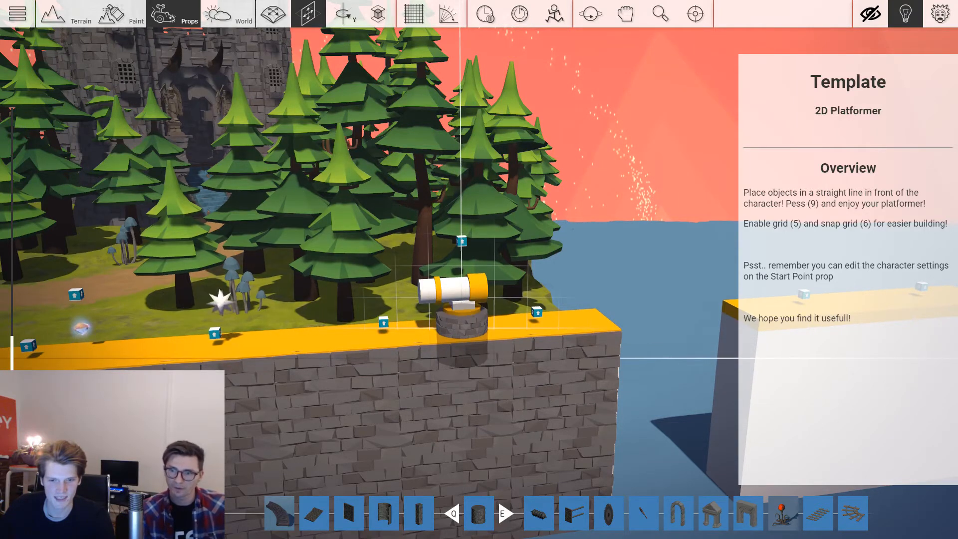
pyautogui.press('4')
pyautogui.press('2')
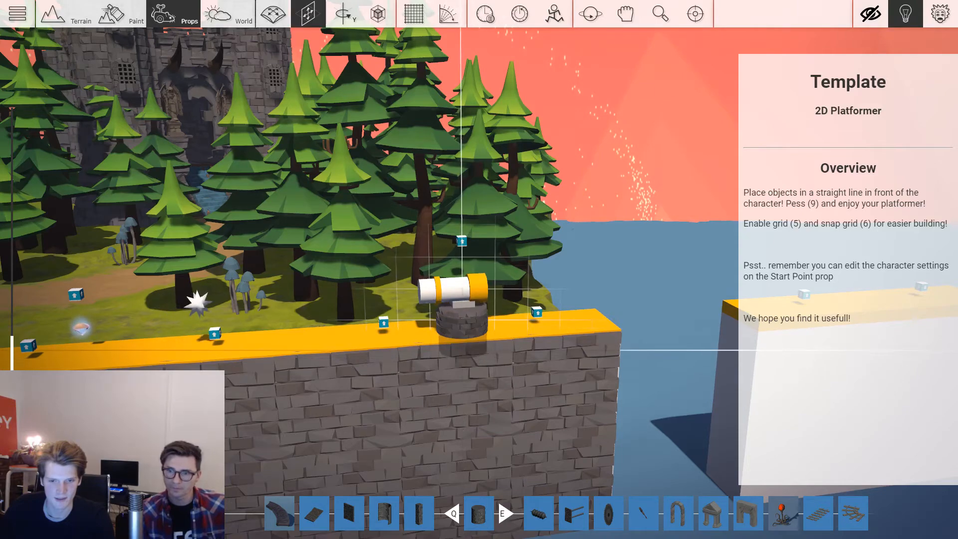
pyautogui.press('4')
pyautogui.press('2')
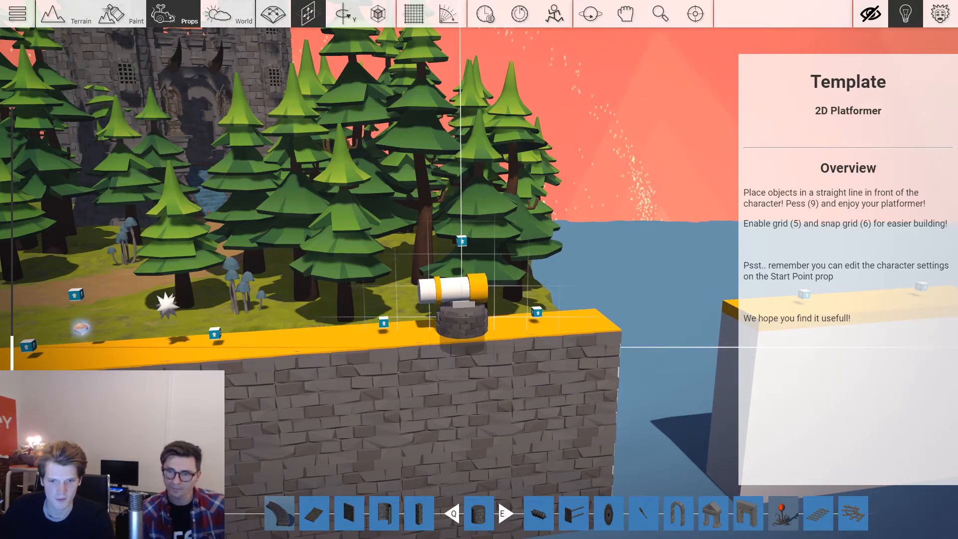
pyautogui.scroll(5, 657, 272)
pyautogui.scroll(-3, 665, 282)
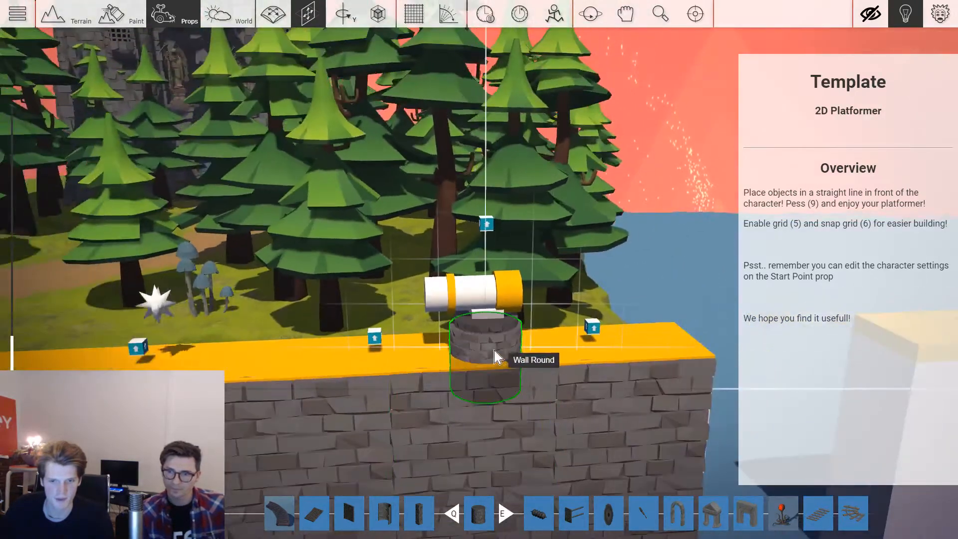
# Switch to the cylinder terrain tool, try a cylinder at the first white platform, and undo it.
pyautogui.moveTo(495, 355); pyautogui.dragTo(788, 277, button='right')
pyautogui.moveTo(594, 200); pyautogui.dragTo(594, 225, button='right')
pyautogui.press('1')
pyautogui.press('s')
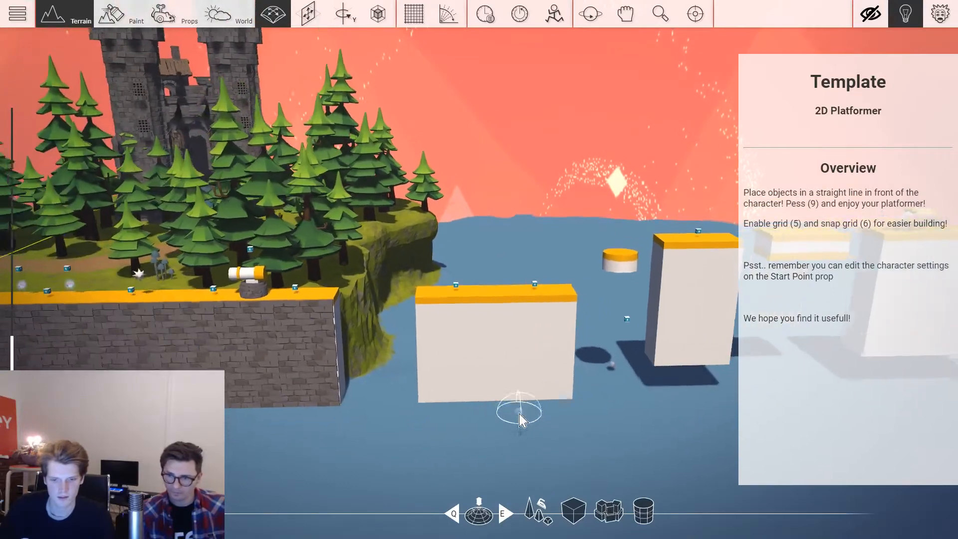
pyautogui.press('e')
pyautogui.press('e')
pyautogui.press('e')
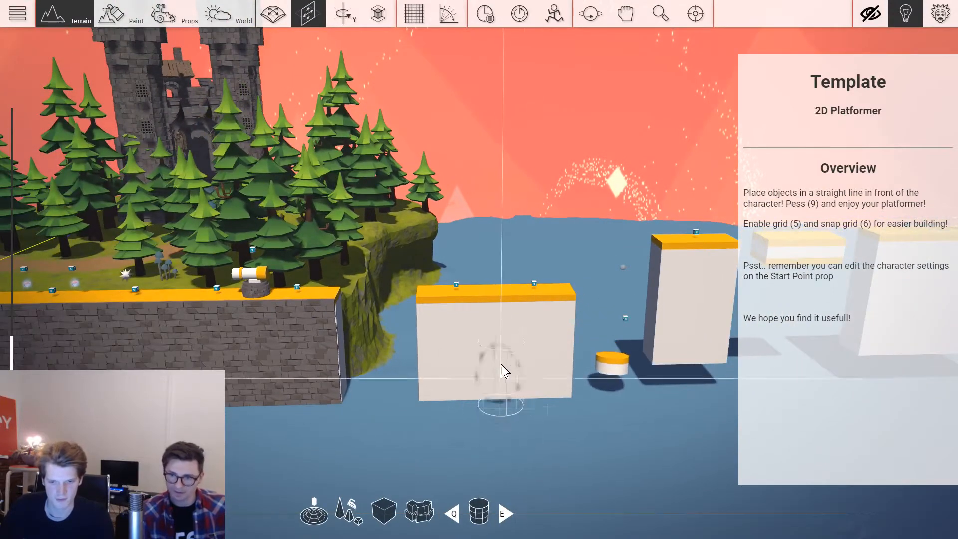
pyautogui.press('4')
pyautogui.press('2')
pyautogui.press('2')
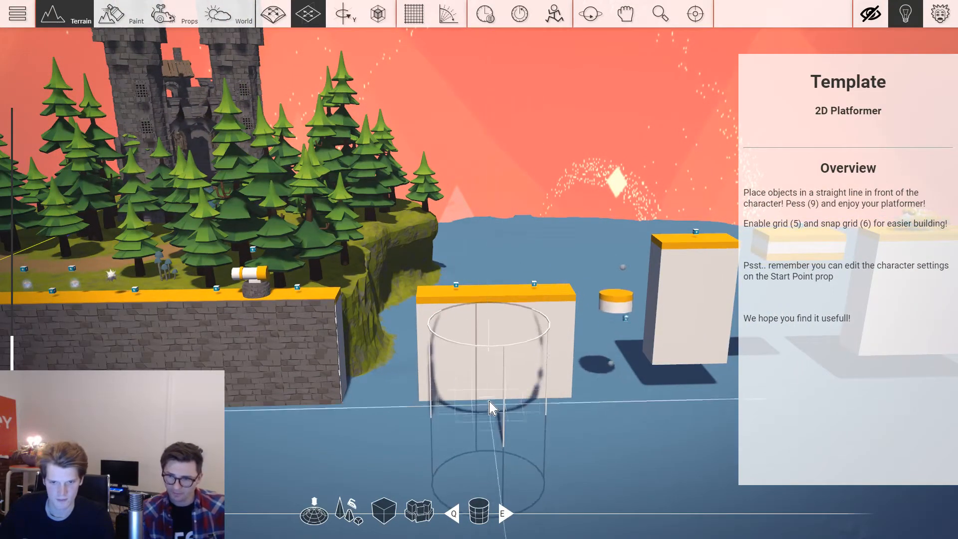
pyautogui.click(479, 369)
pyautogui.hotkey('ctrl', 'z')
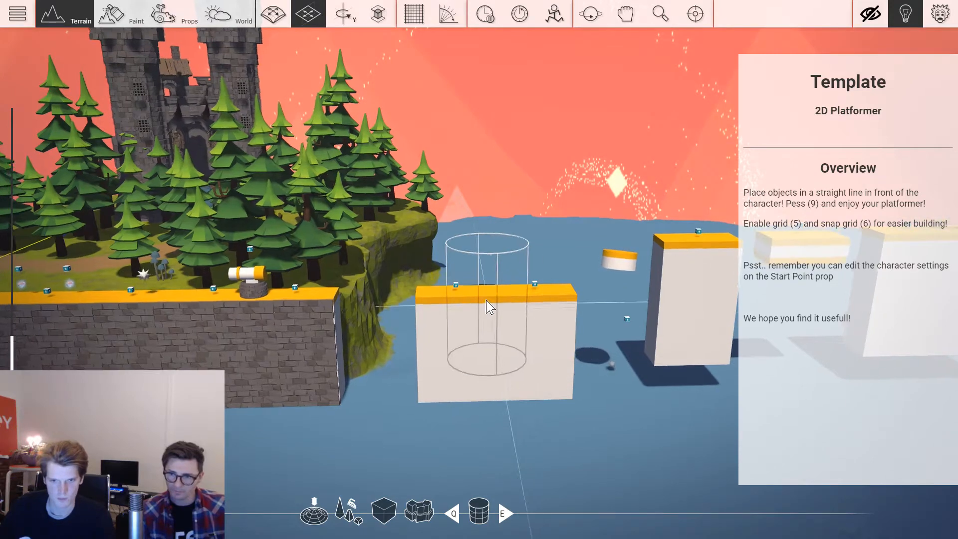
# Build a cylinder-shaped terrain ridge behind the first white platform, extending it from the platform's back edge into the distance.
pyautogui.press('w')
pyautogui.moveTo(497, 432); pyautogui.dragTo(463, 452)
pyautogui.moveTo(462, 452); pyautogui.dragTo(529, 453, button='middle')
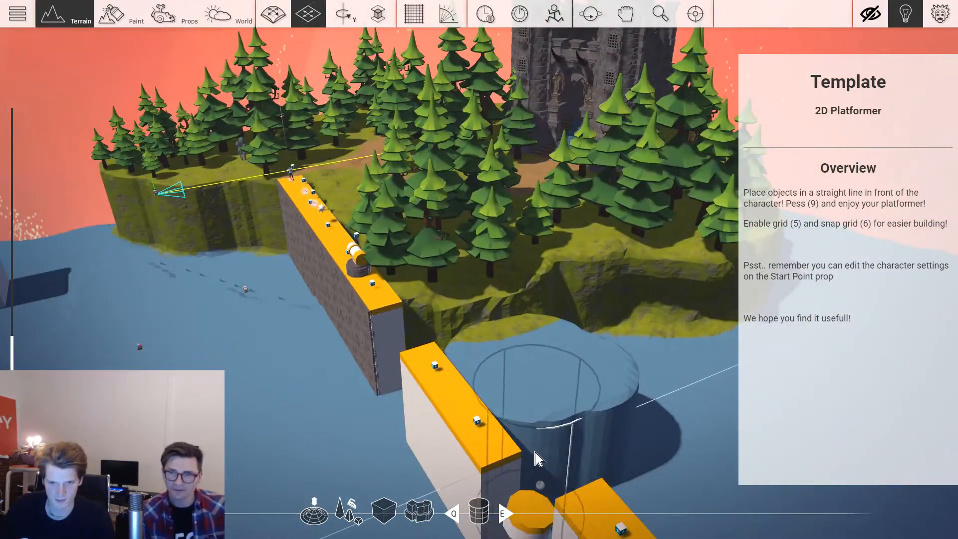
pyautogui.click(540, 465)
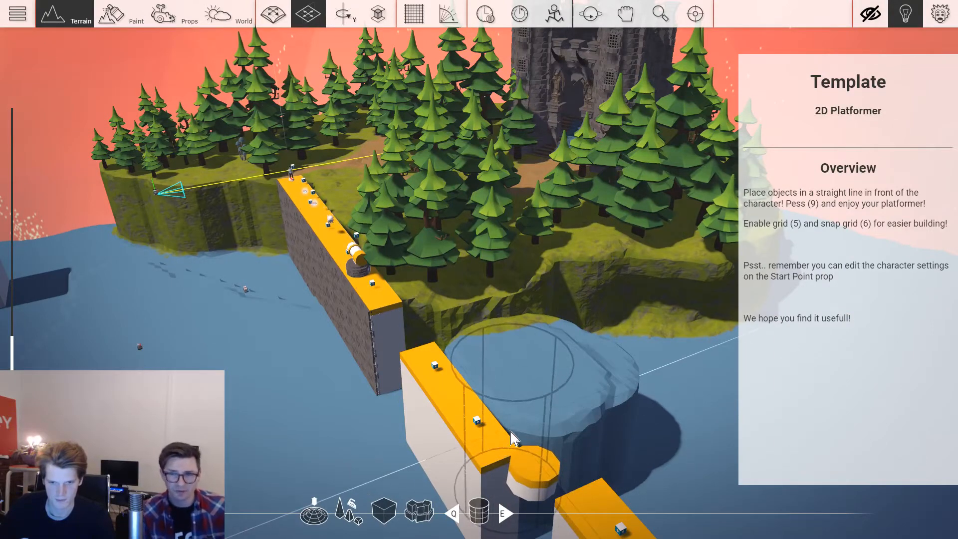
pyautogui.moveTo(514, 438); pyautogui.dragTo(542, 438, button='middle')
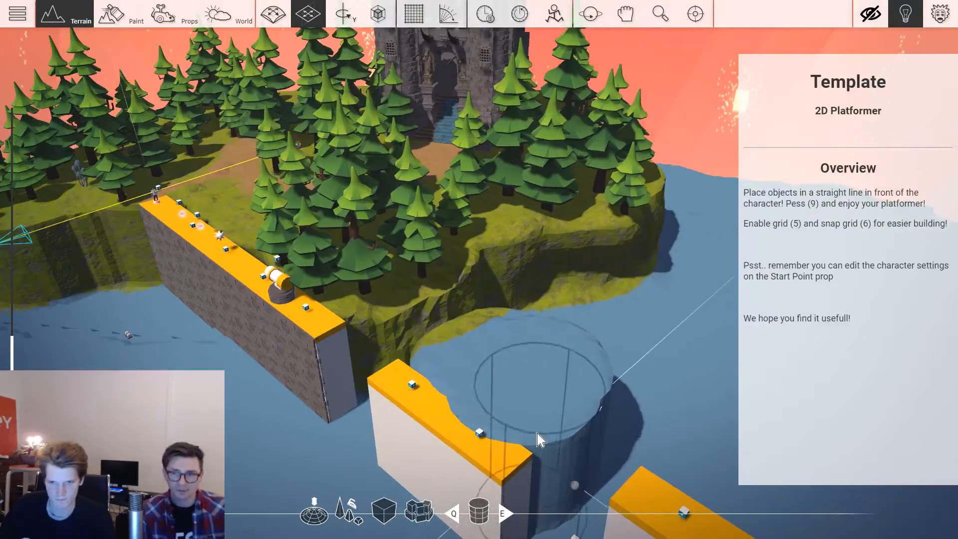
pyautogui.moveTo(603, 403); pyautogui.dragTo(585, 399, button='middle')
pyautogui.moveTo(535, 400)
pyautogui.mouseDown()
pyautogui.moveTo(547, 310)
pyautogui.moveTo(539, 256)
pyautogui.moveTo(513, 250)
pyautogui.moveTo(556, 289)
pyautogui.mouseUp()
# Align the terrain cylinder with the tall white platform and draw a second ridge behind it into the distance.
pyautogui.moveTo(555, 284); pyautogui.dragTo(559, 280, button='right')
pyautogui.press('d')
pyautogui.press('4')
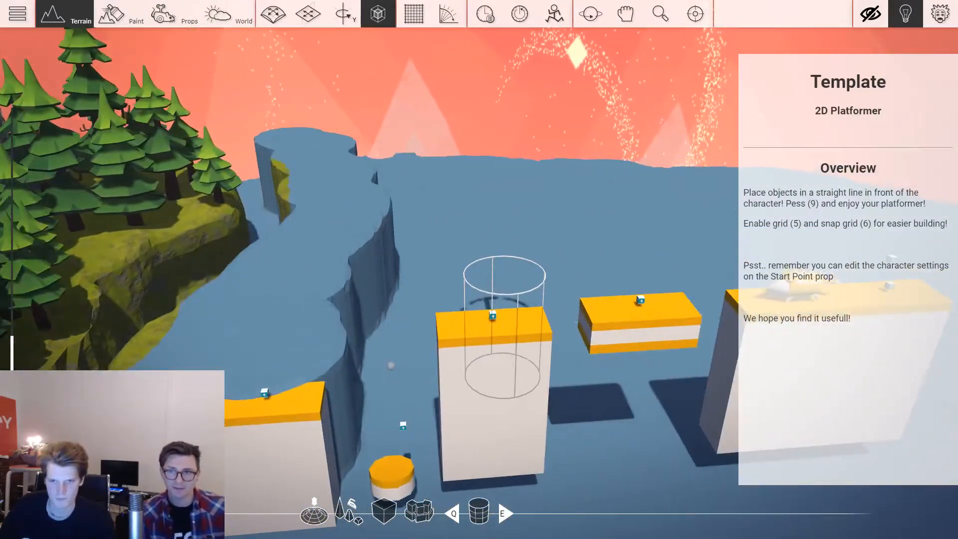
pyautogui.press('2')
pyautogui.press('2')
pyautogui.press('2')
pyautogui.press('2')
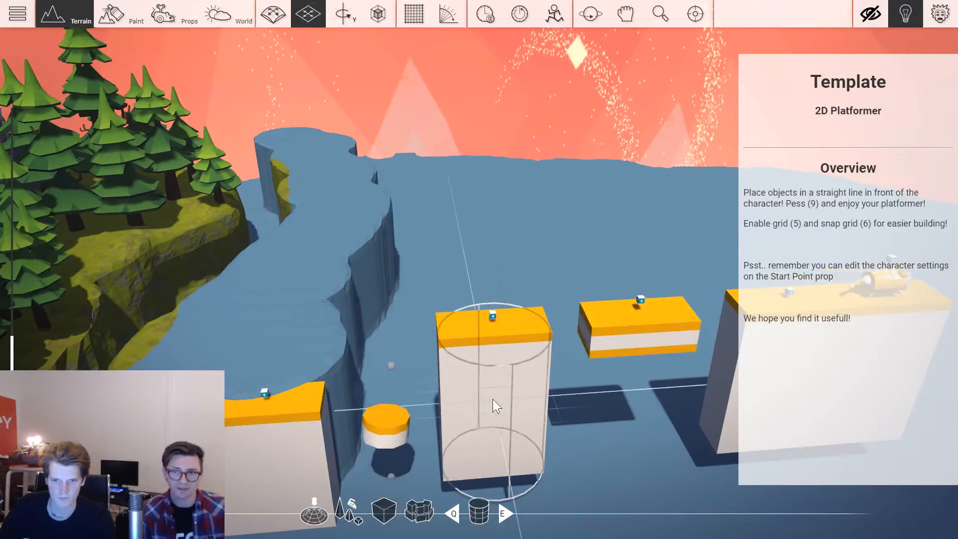
pyautogui.press('2')
pyautogui.press('4')
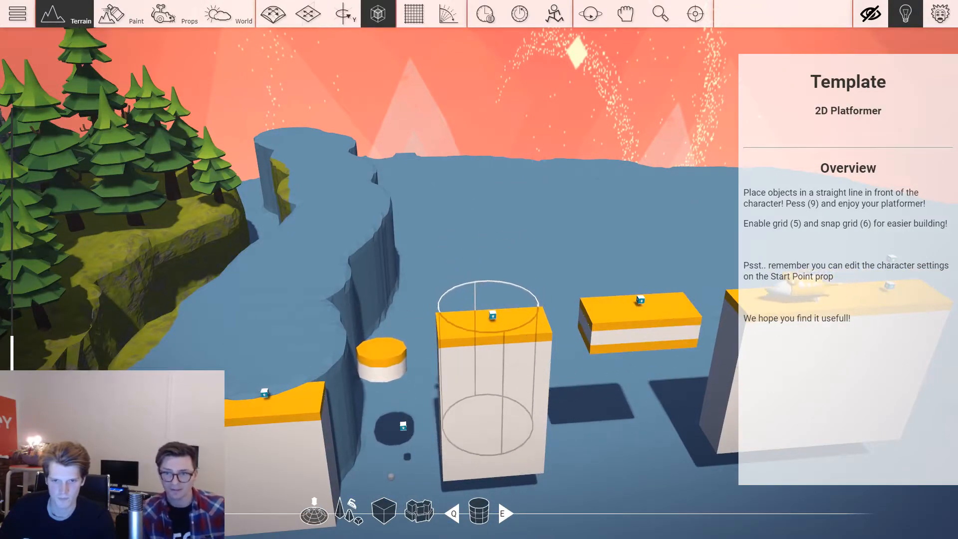
pyautogui.press('2')
pyautogui.press('2')
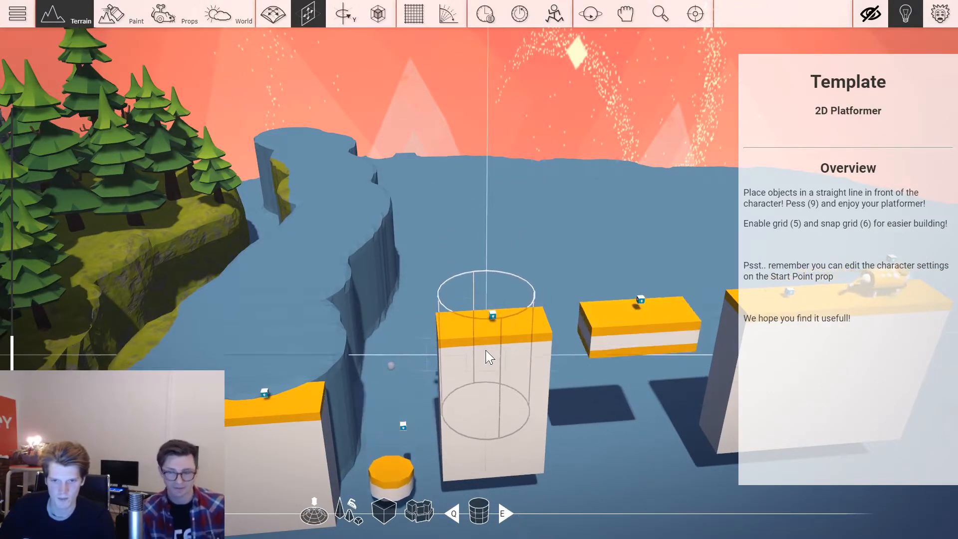
pyautogui.moveTo(474, 327); pyautogui.dragTo(470, 197)
pyautogui.scroll(-1, 503, 393)
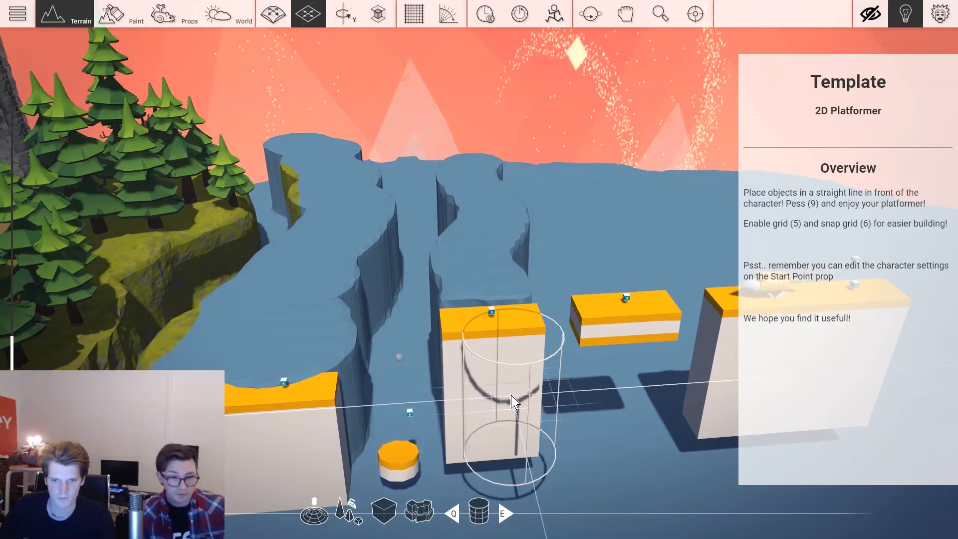
# Leave terrain editing for props mode and examine the whole level, from the new ridges back to the castle and stone wall.
pyautogui.moveTo(513, 399); pyautogui.dragTo(521, 366, button='right')
pyautogui.scroll(2, 521, 366)
pyautogui.scroll(-2, 520, 365)
pyautogui.press('a')
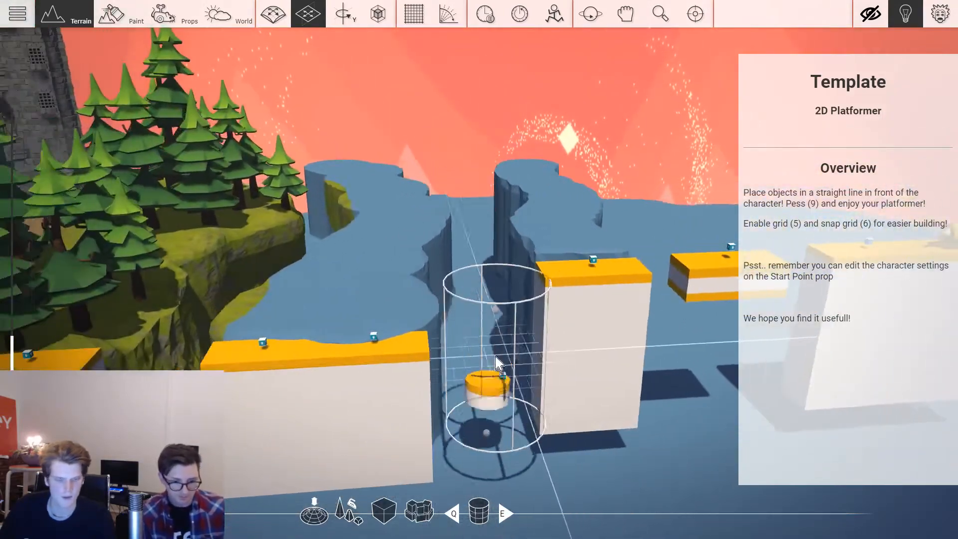
pyautogui.press('F3')
pyautogui.press('a')
pyautogui.press('s')
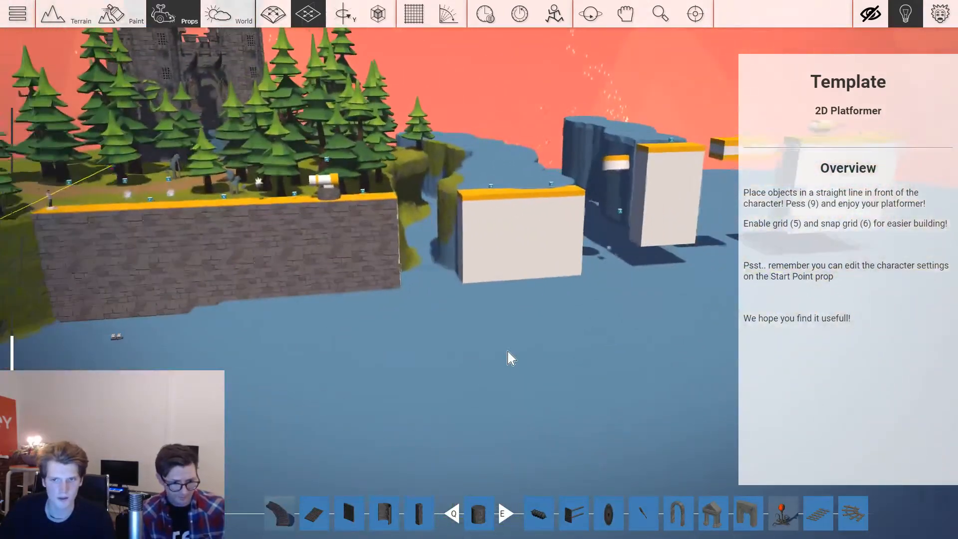
pyautogui.press('a')
pyautogui.moveTo(511, 359); pyautogui.dragTo(534, 389, button='right')
pyautogui.press('s')
pyautogui.press('a')
pyautogui.press('w')
pyautogui.press('s')
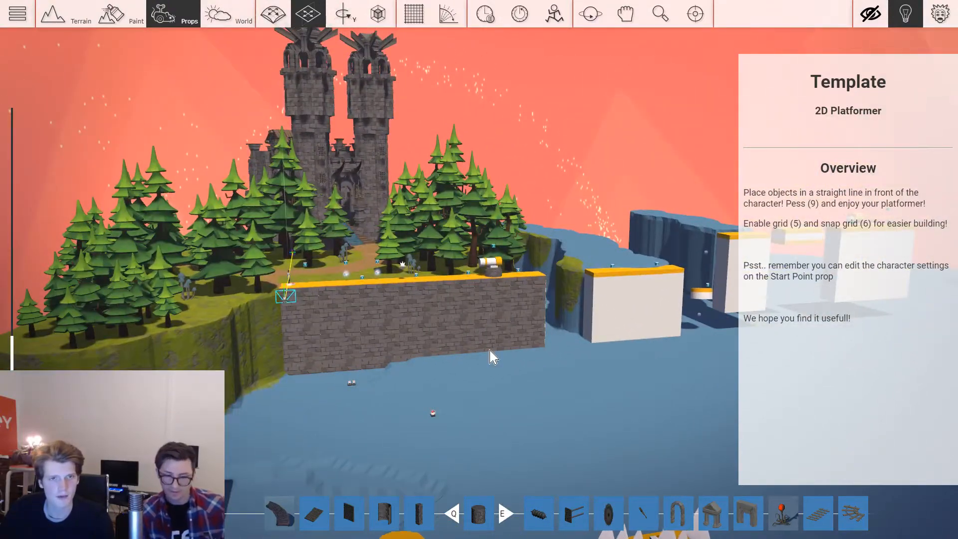
# Try the Simple_Clouds, Floating_Whales and Such_Purple skydomes in the advanced environment sun settings.
pyautogui.click(222, 16)
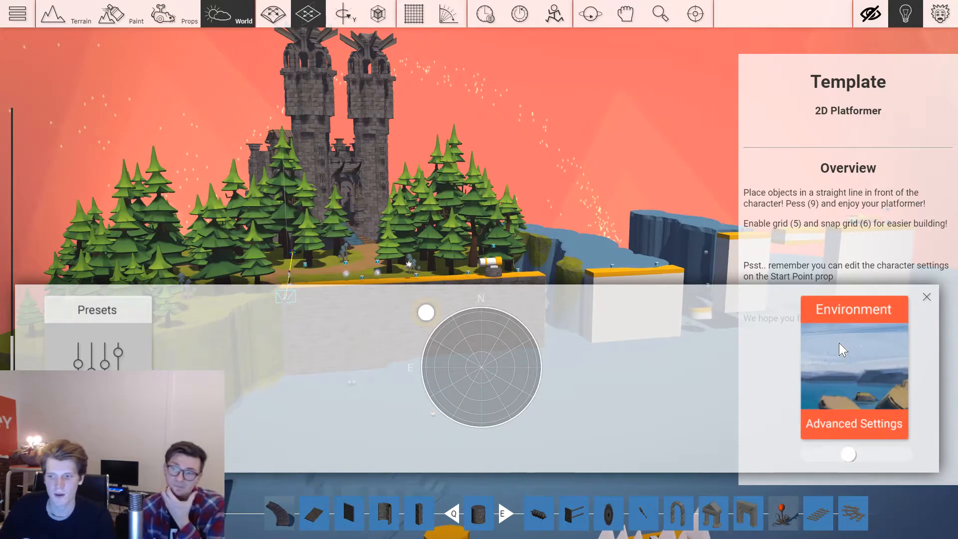
pyautogui.click(839, 349)
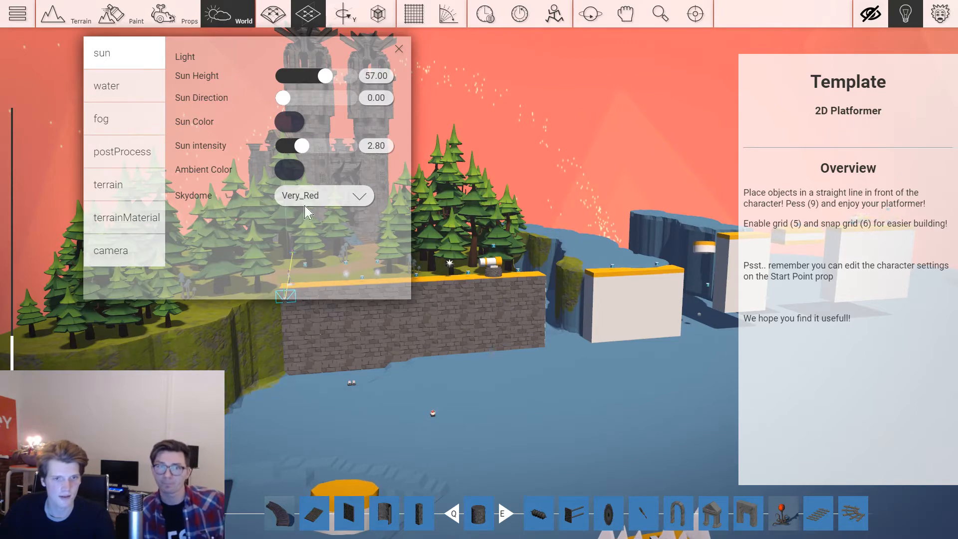
pyautogui.click(355, 204)
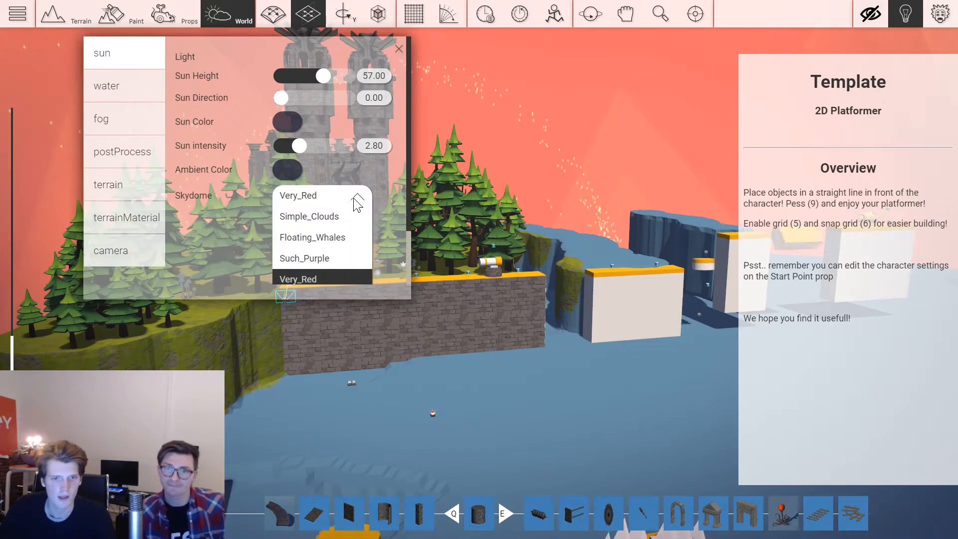
pyautogui.click(327, 216)
pyautogui.click(355, 200)
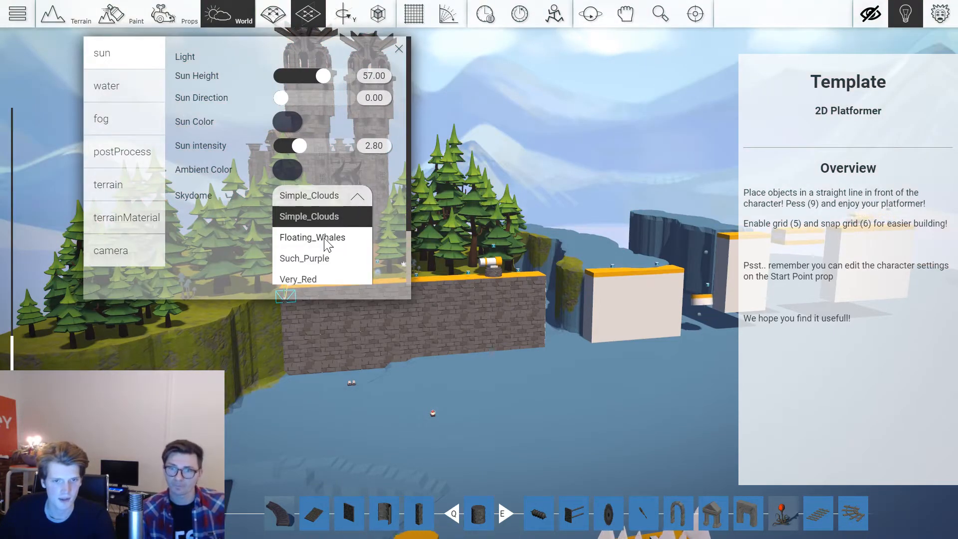
pyautogui.click(327, 238)
pyautogui.click(349, 196)
pyautogui.click(310, 256)
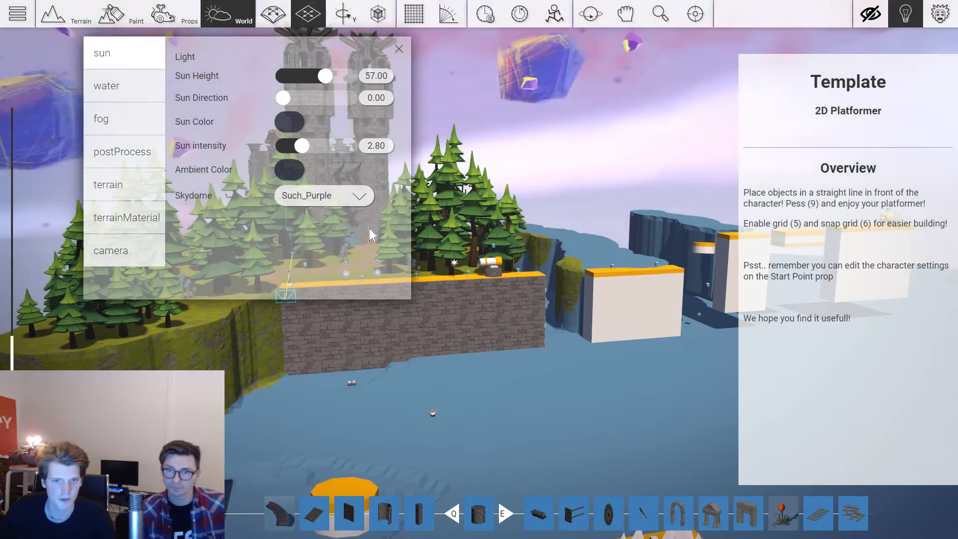
# Set the skydome to Nothingness and close the environment settings.
pyautogui.click(354, 197)
pyautogui.scroll(-2, 339, 222)
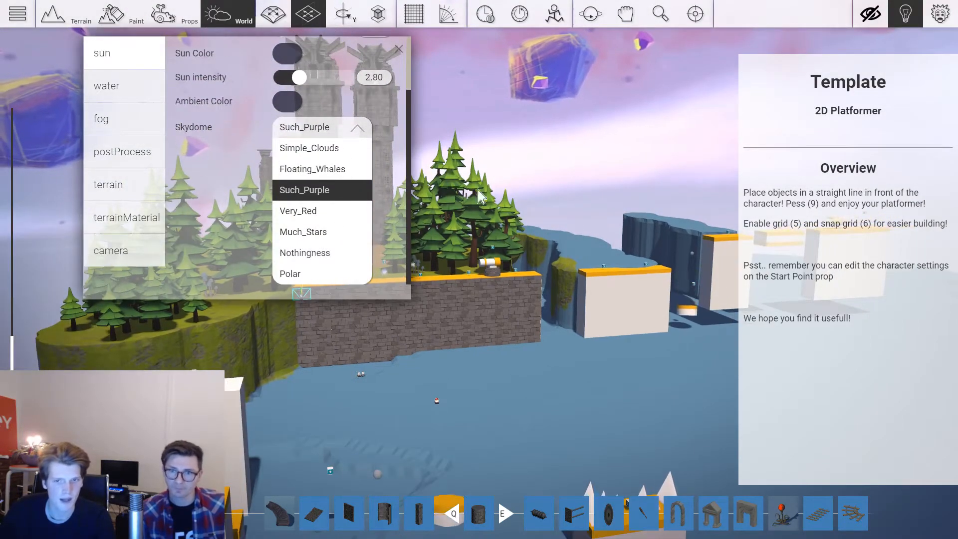
pyautogui.moveTo(477, 196)
pyautogui.mouseDown(button='right')
pyautogui.moveTo(399, 196)
pyautogui.moveTo(478, 196)
pyautogui.mouseUp(button='right')
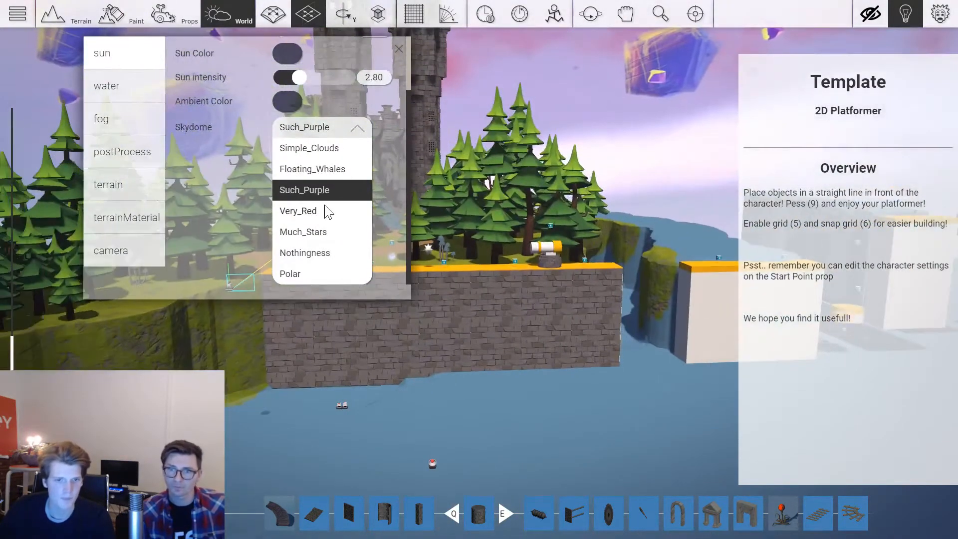
pyautogui.click(316, 253)
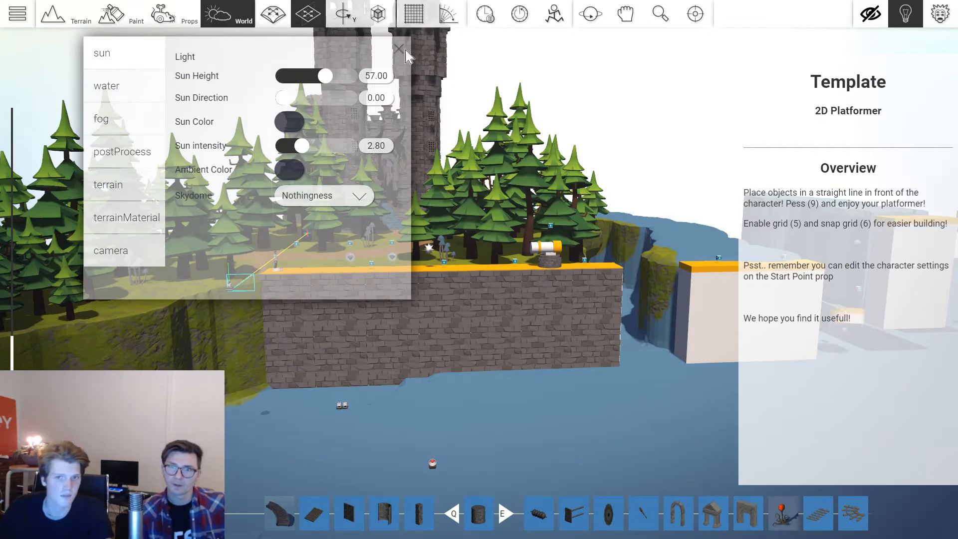
pyautogui.click(398, 49)
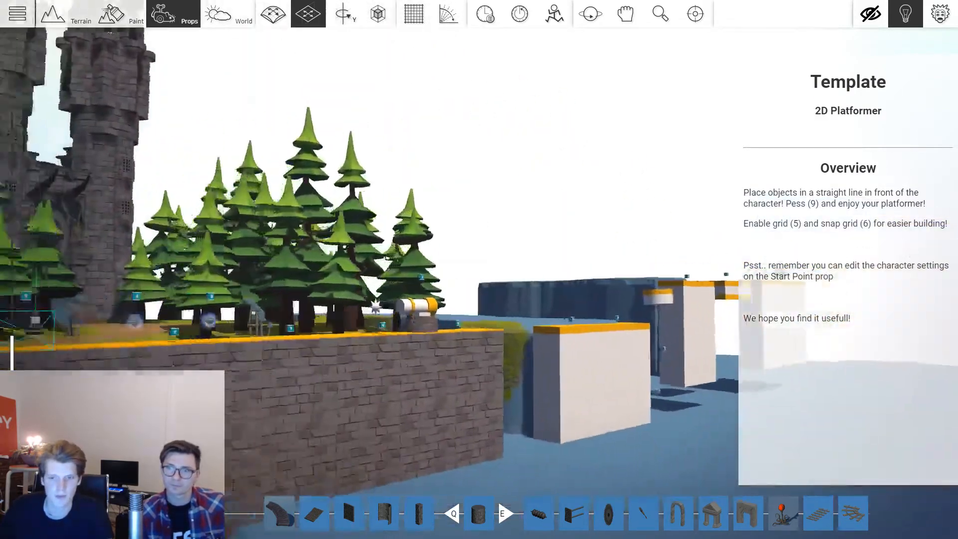
# In the advanced environment settings, set the fog density to 1.00 and the fog colour to vivid pink-red #e00951.
pyautogui.press('F4')
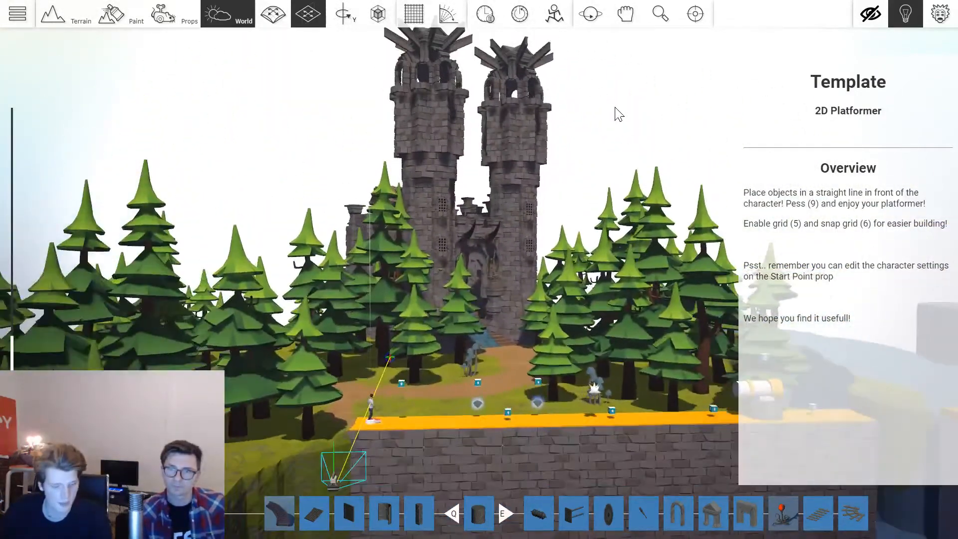
pyautogui.click(834, 352)
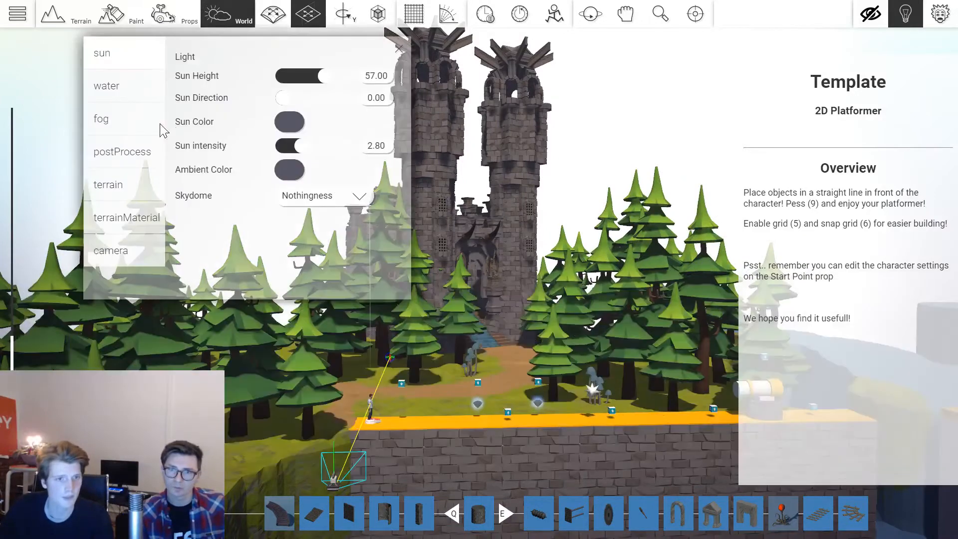
pyautogui.click(142, 126)
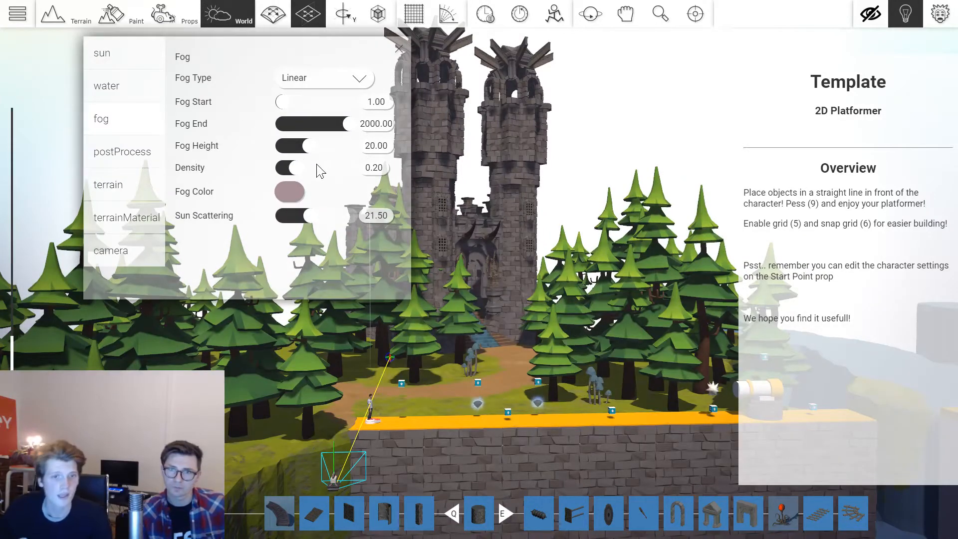
pyautogui.moveTo(293, 167); pyautogui.dragTo(364, 170)
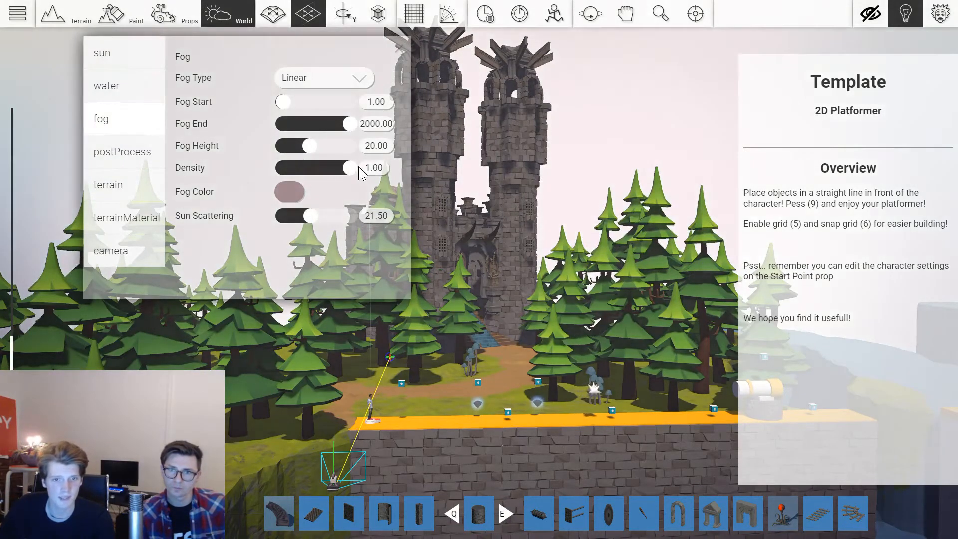
pyautogui.click(290, 192)
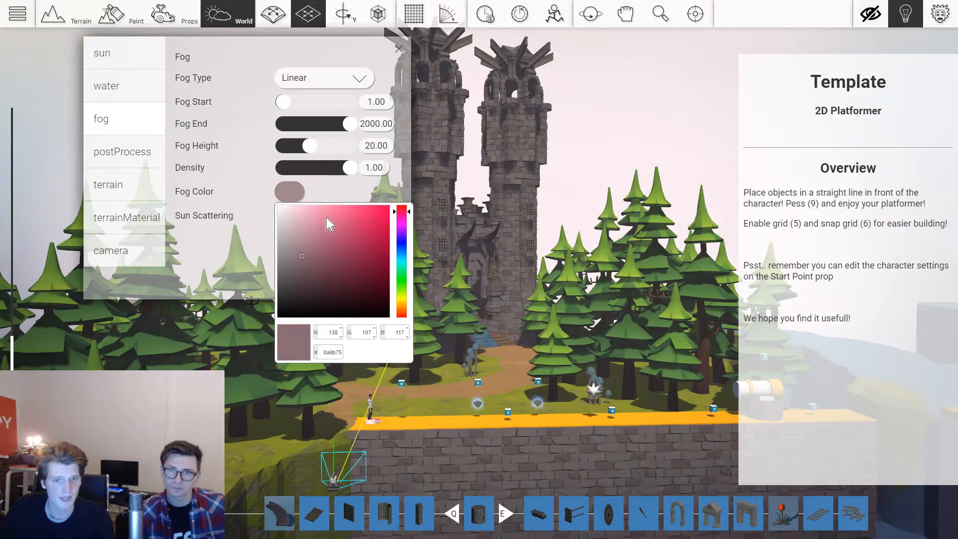
pyautogui.moveTo(326, 223)
pyautogui.mouseDown()
pyautogui.moveTo(314, 224)
pyautogui.moveTo(389, 224)
pyautogui.mouseUp()
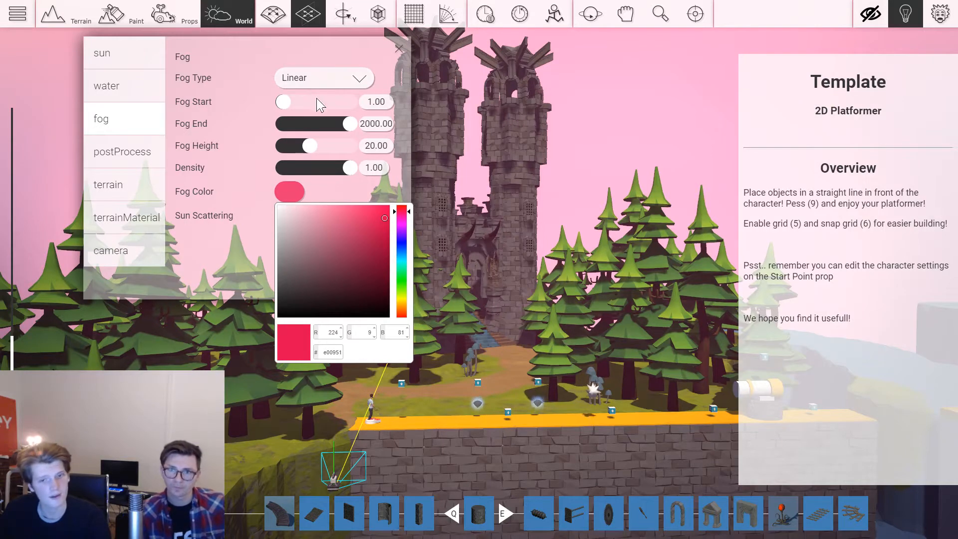
# Set the fog density to 0.90 and the fog colour to a muted olive yellow, and close the settings.
pyautogui.moveTo(350, 168); pyautogui.dragTo(343, 167)
pyautogui.moveTo(370, 222)
pyautogui.mouseDown()
pyautogui.moveTo(407, 314)
pyautogui.moveTo(406, 216)
pyautogui.moveTo(414, 301)
pyautogui.mouseUp()
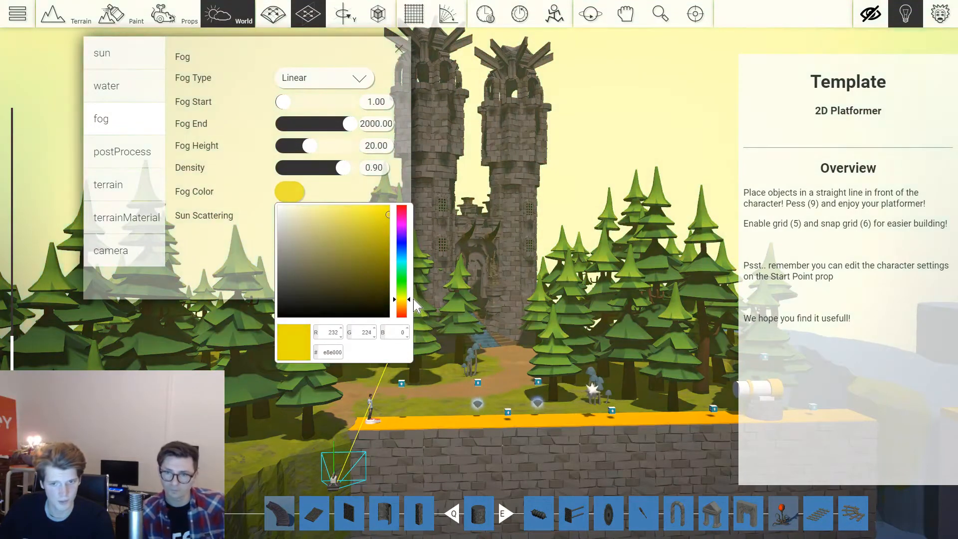
pyautogui.moveTo(385, 218); pyautogui.dragTo(362, 250)
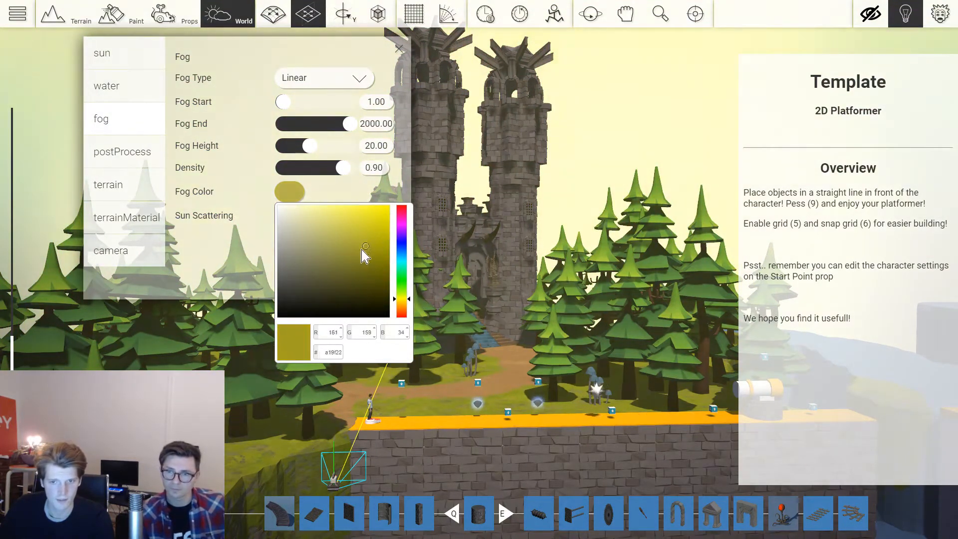
pyautogui.click(399, 49)
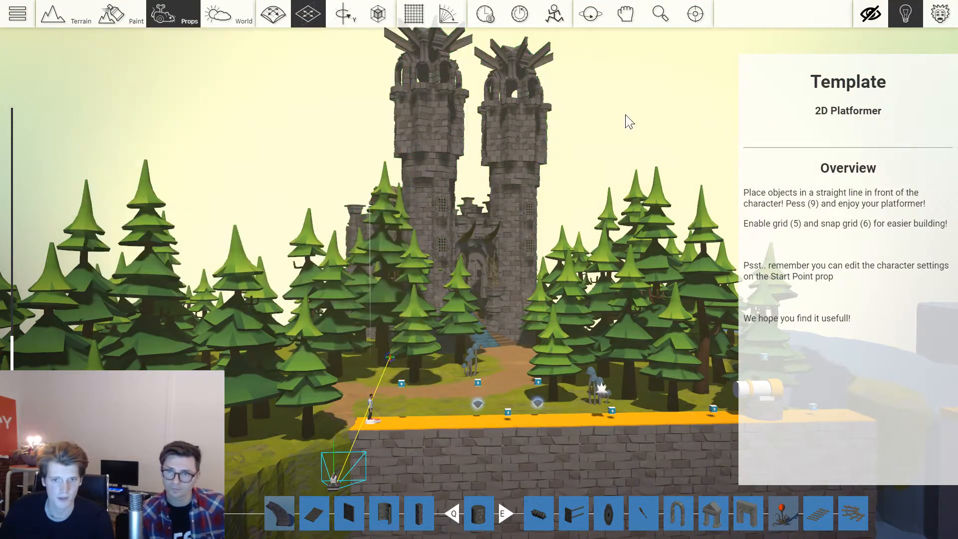
# Playtest the level from the start point past the cannon to the first white platform, and return to editing.
pyautogui.press('9')
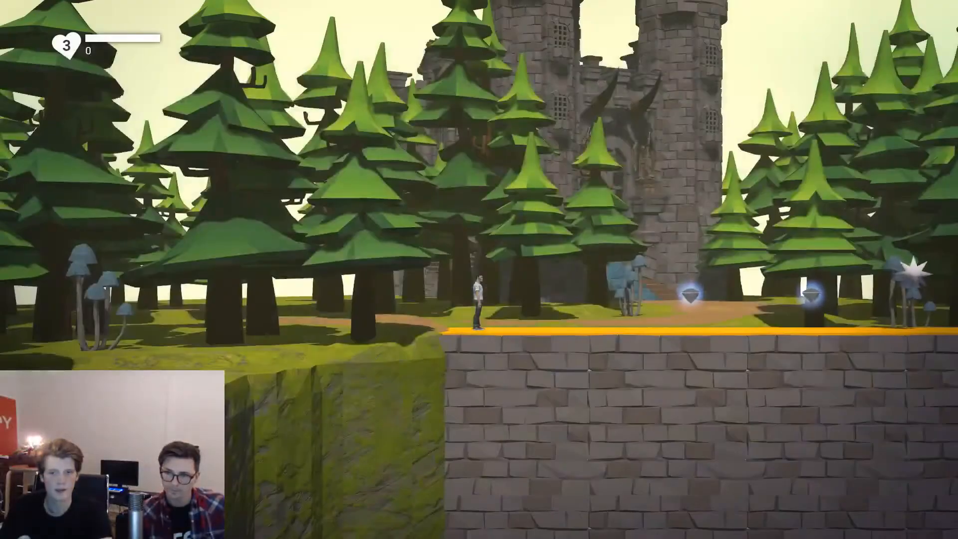
pyautogui.press('Right')
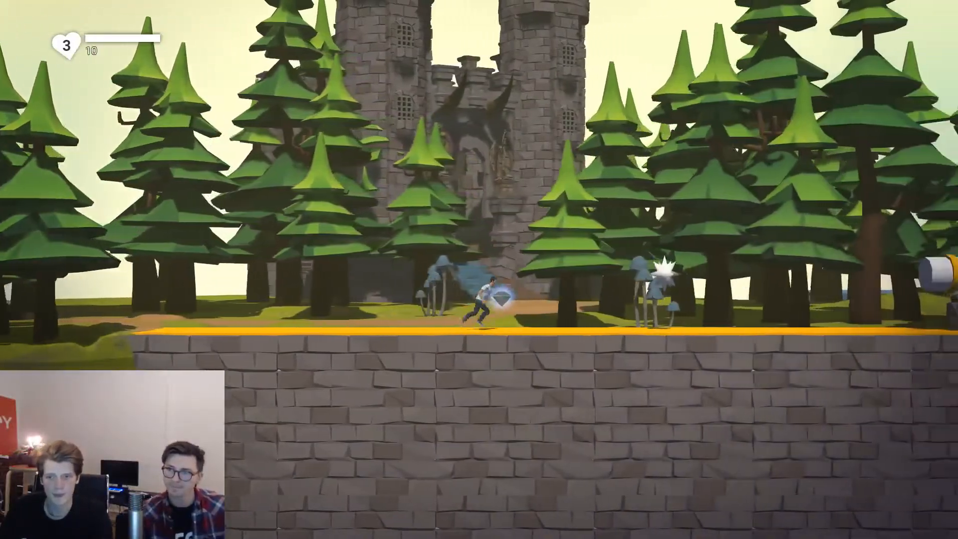
pyautogui.press('space')
pyautogui.press('space')
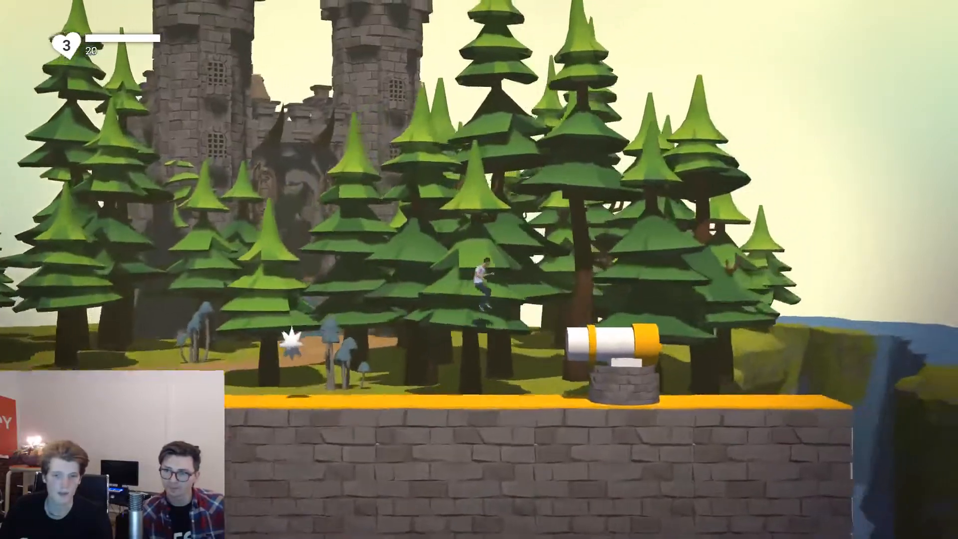
pyautogui.press('space')
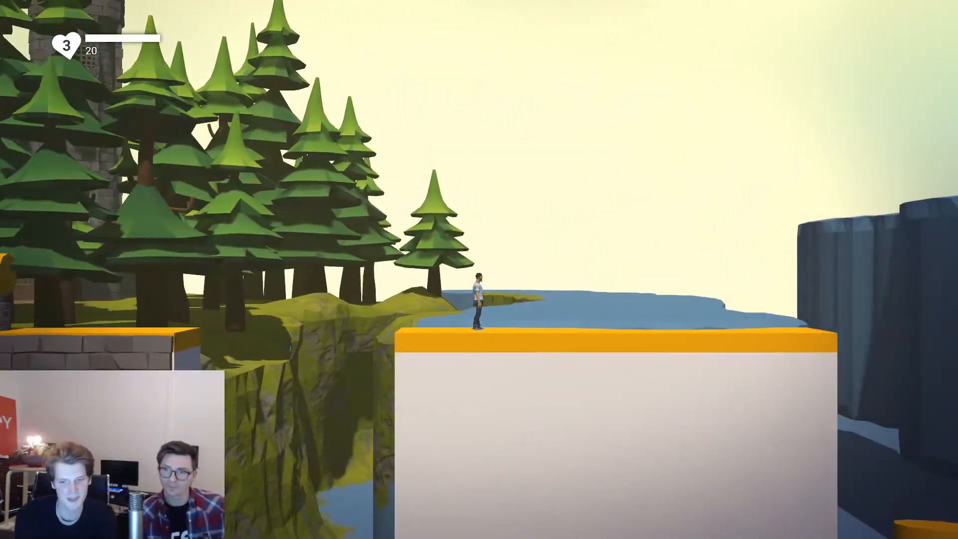
pyautogui.press('Escape')
# Set the skydome to Much_Stars in the advanced environment sun settings.
pyautogui.press('s')
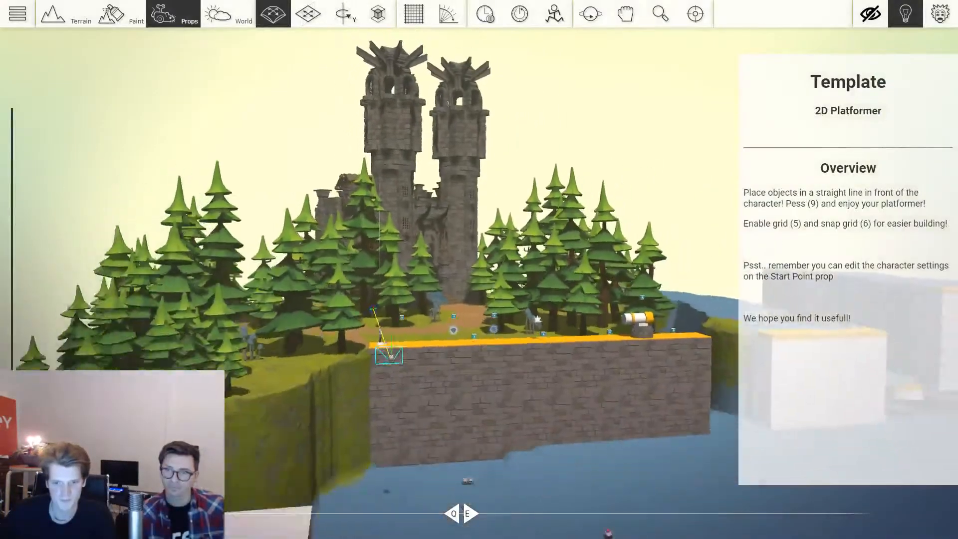
pyautogui.press('w')
pyautogui.press('s')
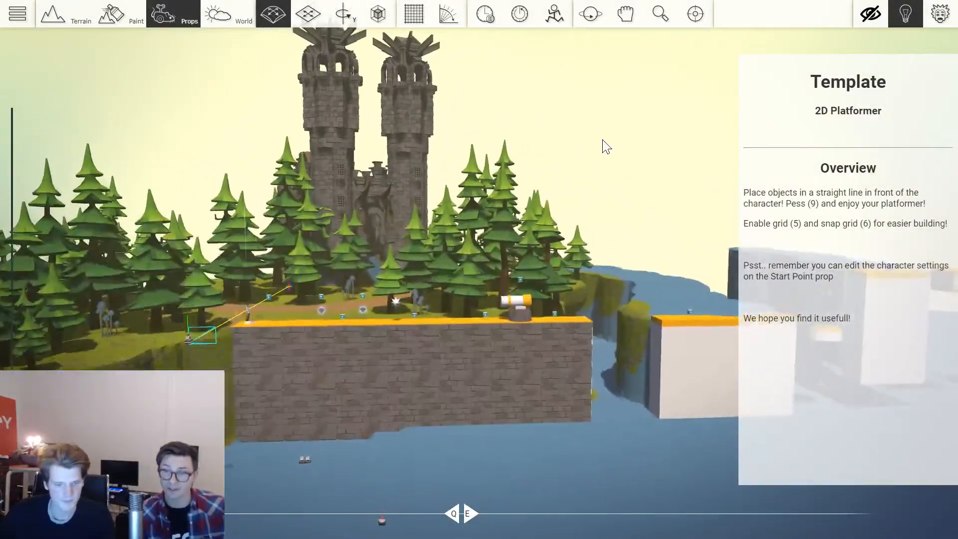
pyautogui.press('w')
pyautogui.press('a')
pyautogui.press('F4')
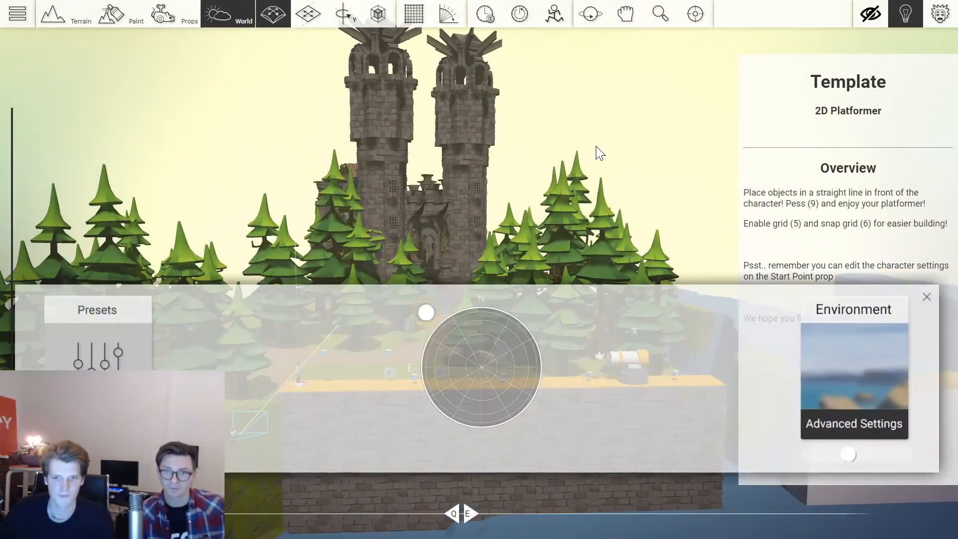
pyautogui.click(832, 355)
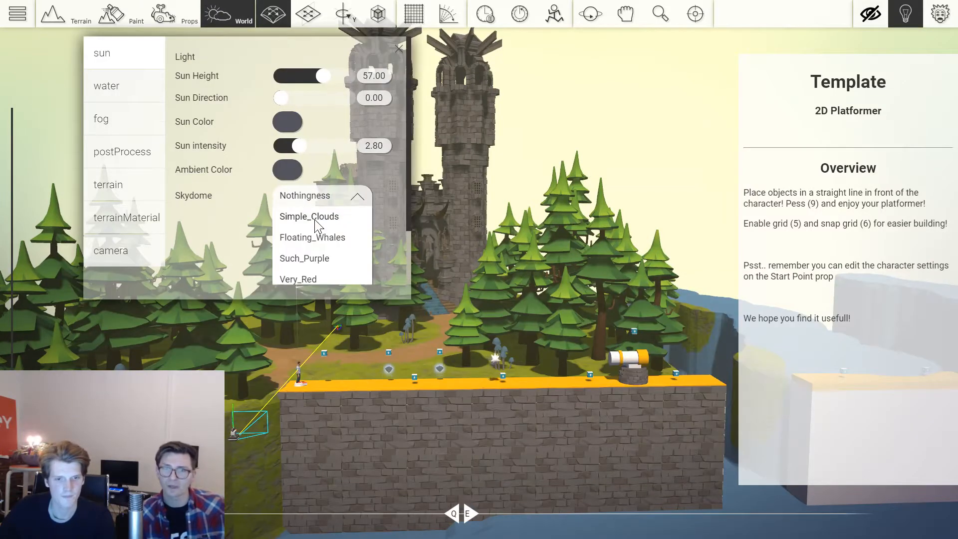
pyautogui.scroll(-2, 316, 225)
pyautogui.click(318, 234)
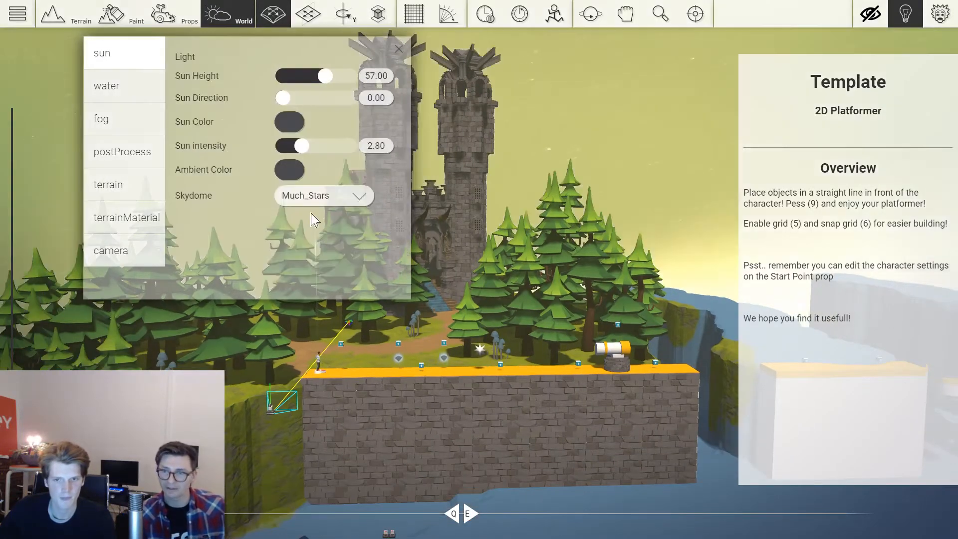
# Set the fog colour to dark blue #100542 and close the environment settings.
pyautogui.click(149, 120)
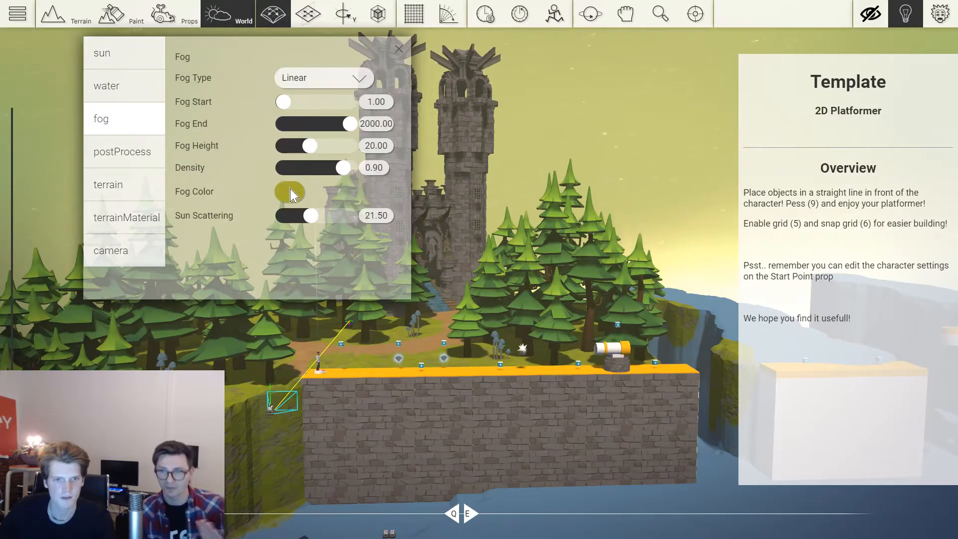
pyautogui.click(381, 215)
pyautogui.moveTo(405, 222)
pyautogui.mouseDown()
pyautogui.moveTo(405, 243)
pyautogui.moveTo(362, 223)
pyautogui.moveTo(352, 241)
pyautogui.moveTo(390, 318)
pyautogui.moveTo(382, 293)
pyautogui.mouseUp()
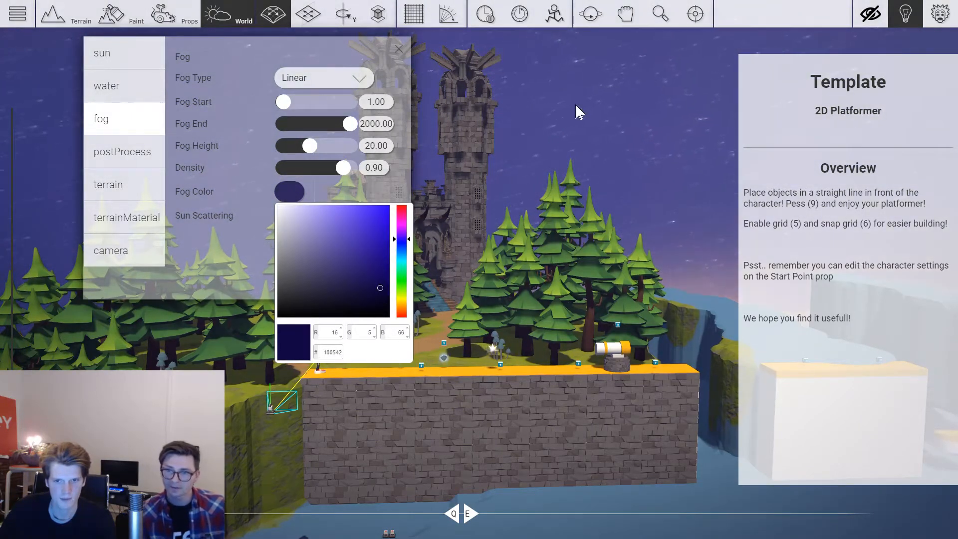
pyautogui.moveTo(408, 242)
pyautogui.mouseDown()
pyautogui.moveTo(407, 316)
pyautogui.moveTo(408, 215)
pyautogui.moveTo(409, 244)
pyautogui.mouseUp()
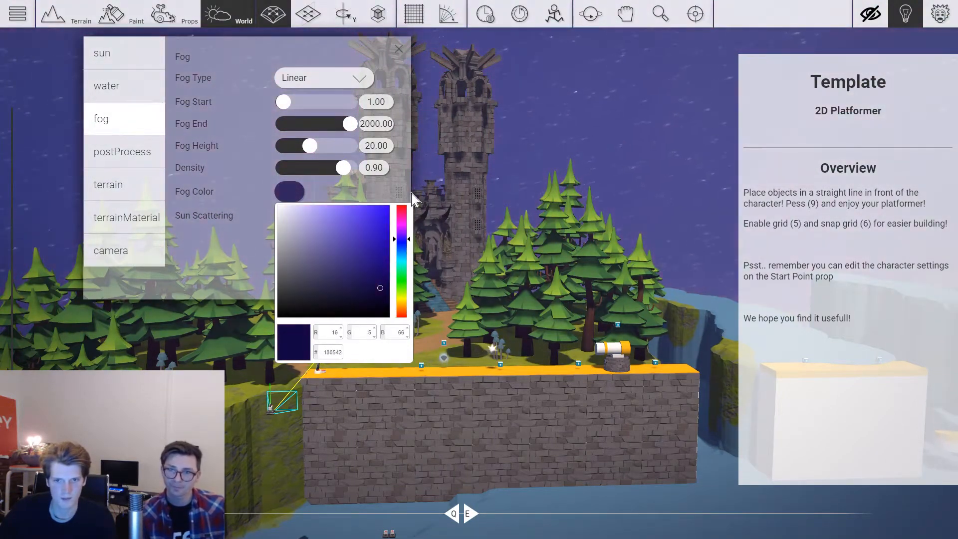
pyautogui.click(400, 53)
pyautogui.press('w')
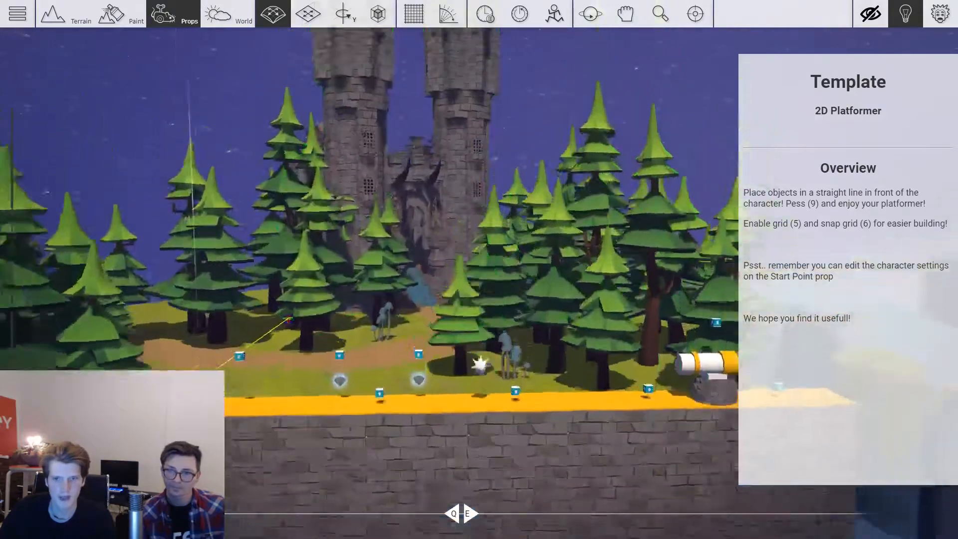
pyautogui.press('s')
pyautogui.press('w')
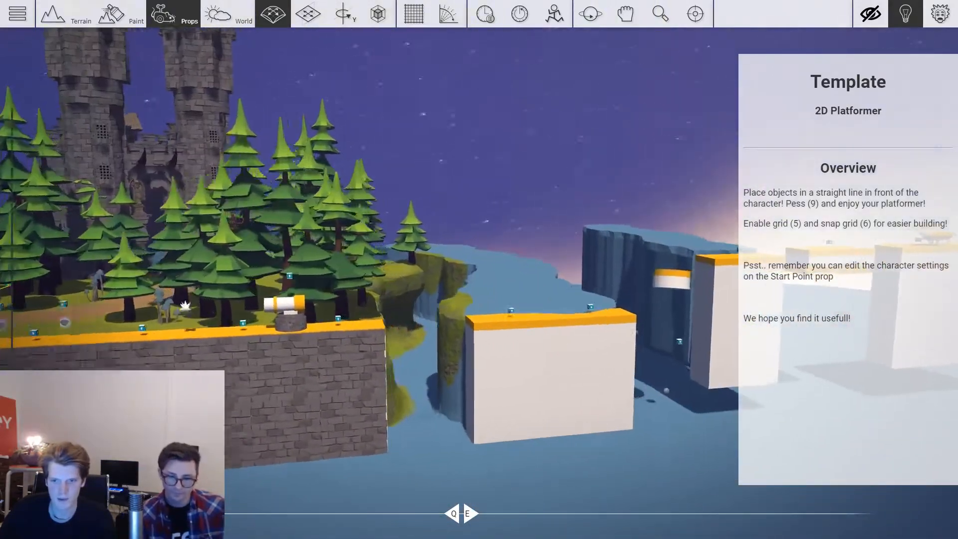
# Turn on the water in the advanced environment settings and set its height to 19.90.
pyautogui.press('s')
pyautogui.press('F4')
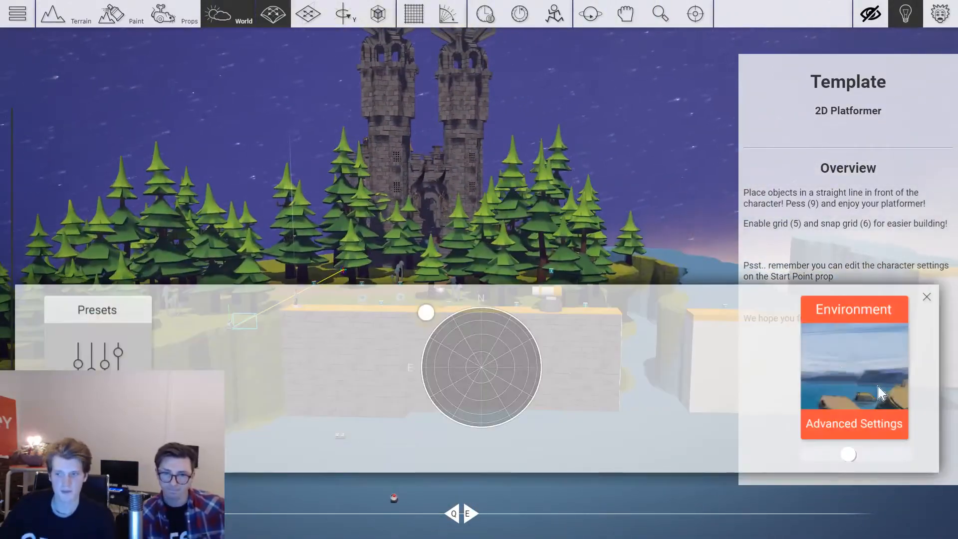
pyautogui.click(841, 374)
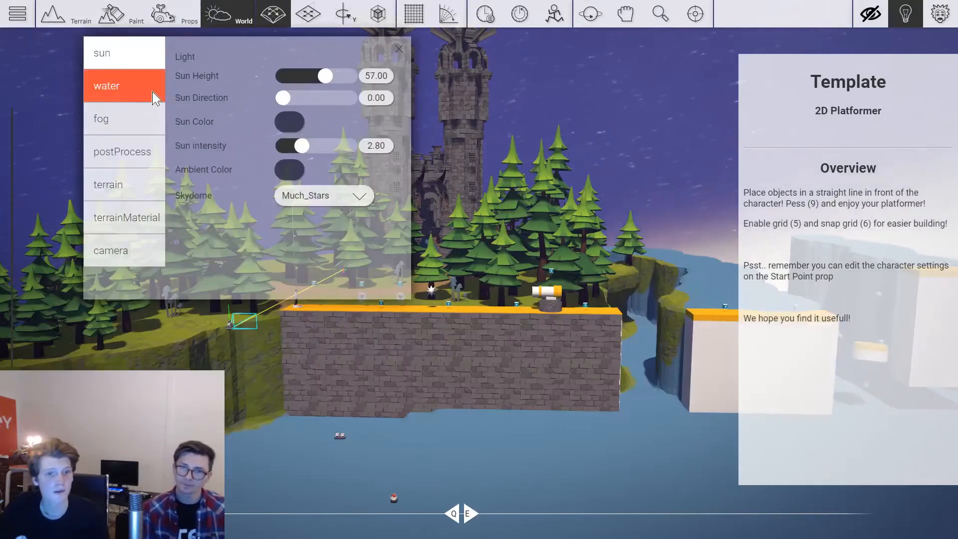
pyautogui.click(124, 87)
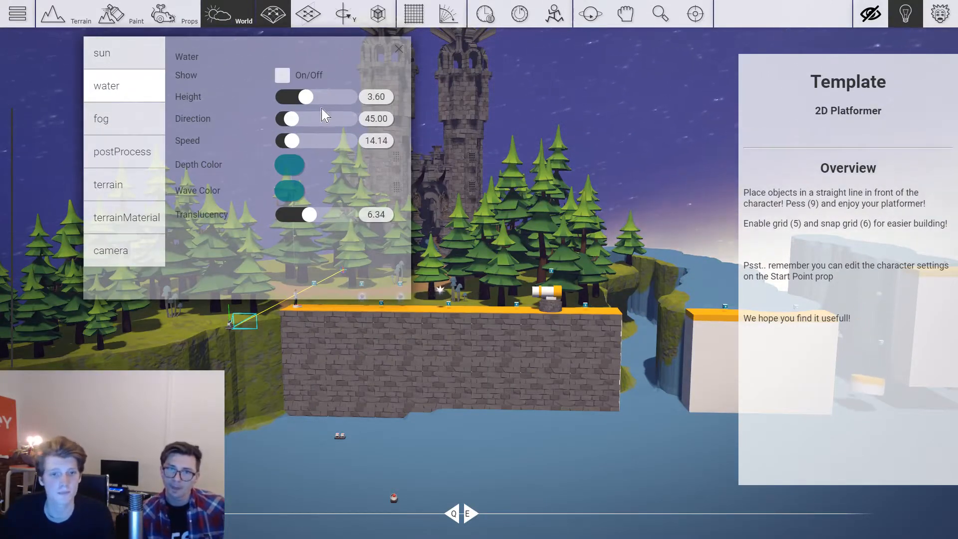
pyautogui.moveTo(315, 99)
pyautogui.mouseDown()
pyautogui.moveTo(341, 99)
pyautogui.moveTo(283, 98)
pyautogui.moveTo(357, 97)
pyautogui.moveTo(319, 97)
pyautogui.moveTo(342, 97)
pyautogui.moveTo(334, 100)
pyautogui.mouseUp()
pyautogui.click(282, 76)
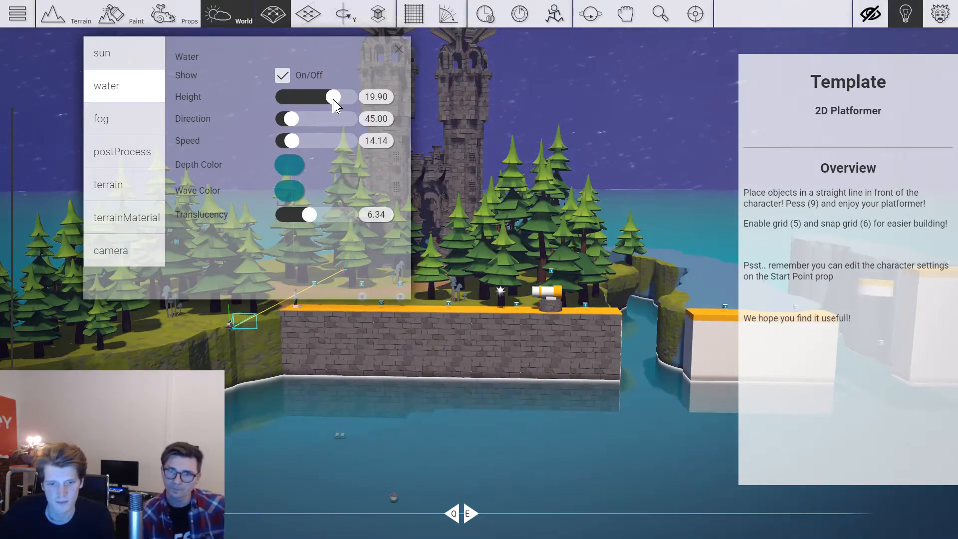
# Set the water's depth colour to a light teal, #68acad.
pyautogui.click(294, 164)
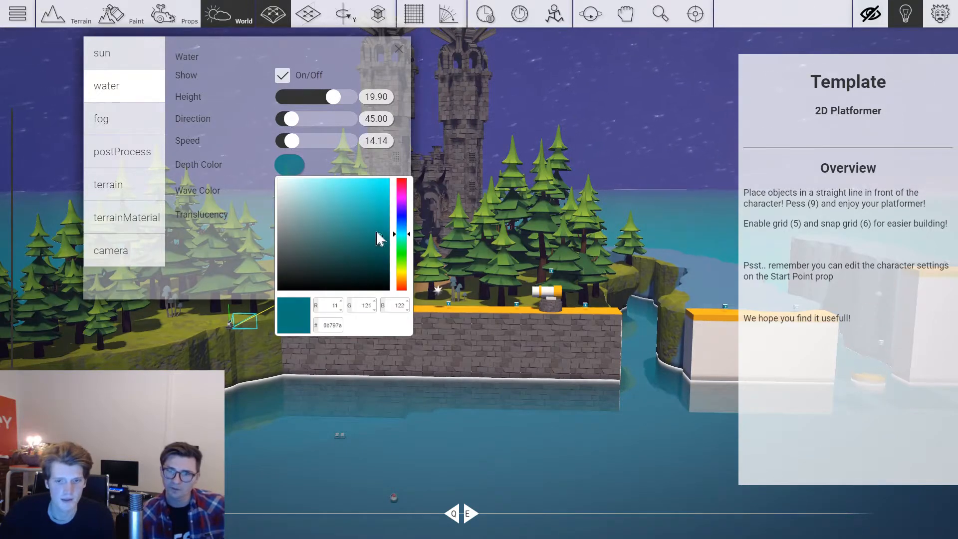
pyautogui.moveTo(376, 232); pyautogui.dragTo(318, 214)
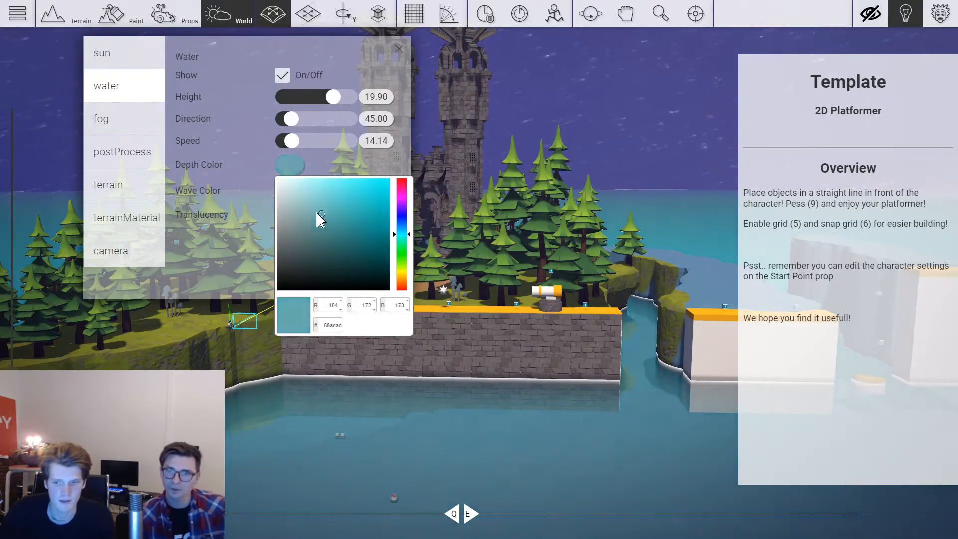
pyautogui.click(372, 170)
# Set the water translucency to 8.20 and the wave colour to olive green.
pyautogui.moveTo(307, 216)
pyautogui.mouseDown()
pyautogui.moveTo(338, 222)
pyautogui.moveTo(283, 221)
pyautogui.moveTo(317, 221)
pyautogui.mouseUp()
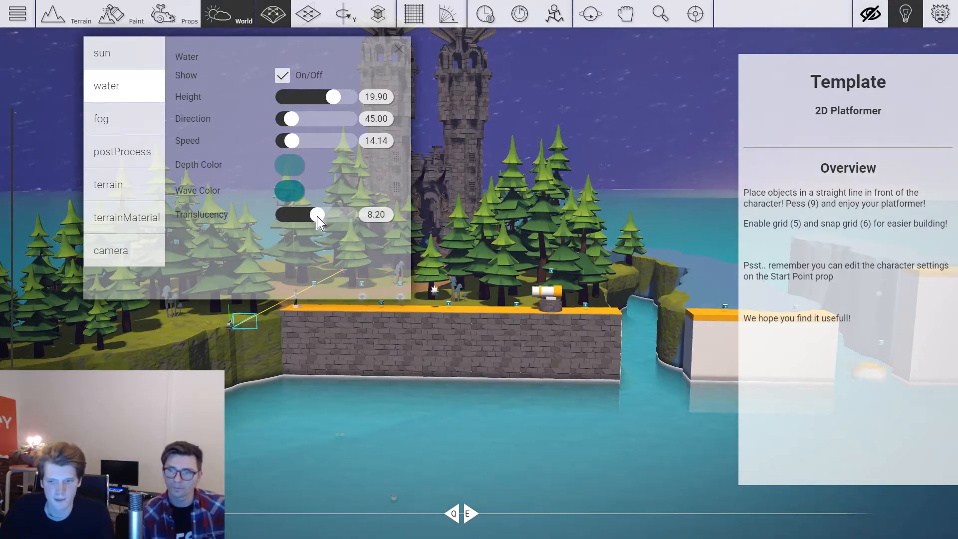
pyautogui.click(300, 199)
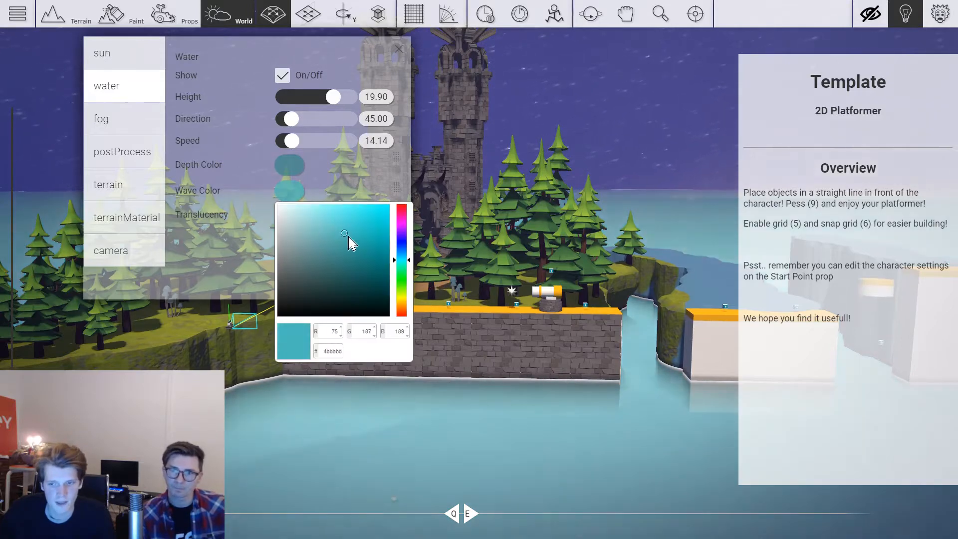
pyautogui.moveTo(356, 234)
pyautogui.mouseDown()
pyautogui.moveTo(375, 295)
pyautogui.moveTo(381, 274)
pyautogui.mouseUp()
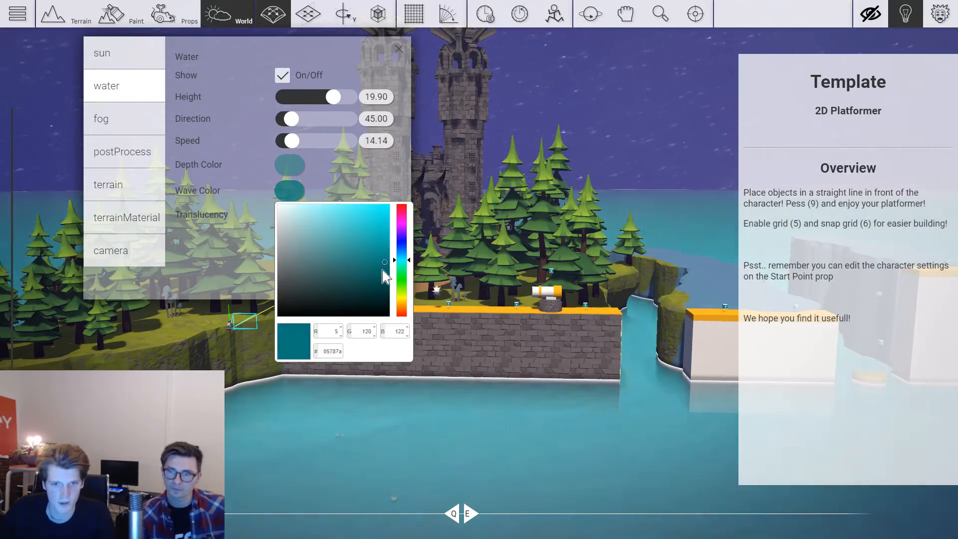
pyautogui.moveTo(399, 240)
pyautogui.mouseDown()
pyautogui.moveTo(398, 231)
pyautogui.moveTo(404, 295)
pyautogui.moveTo(376, 282)
pyautogui.mouseUp()
pyautogui.click(394, 109)
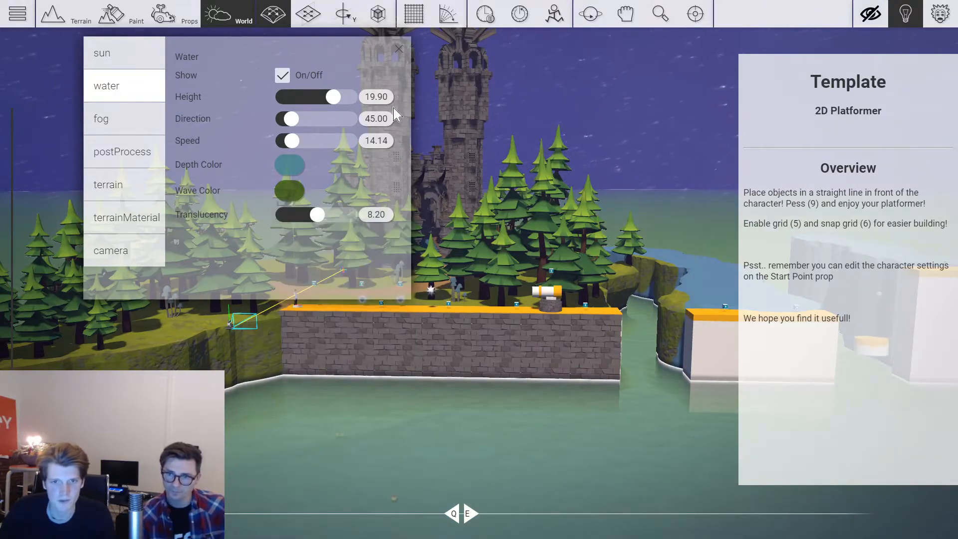
# Set the water's depth colour to bright blue #2a30e8 and close the environment settings.
pyautogui.click(297, 173)
pyautogui.moveTo(405, 233); pyautogui.dragTo(402, 218)
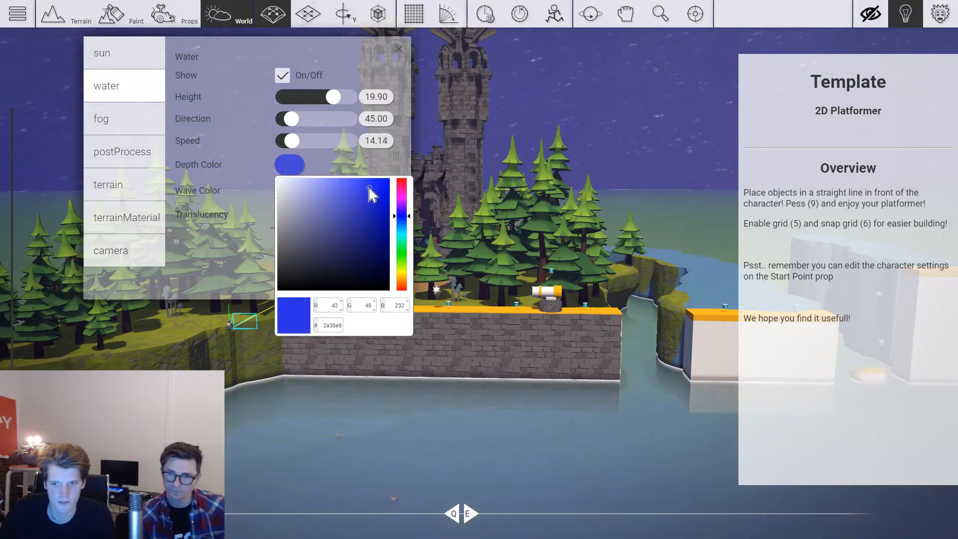
pyautogui.click(402, 98)
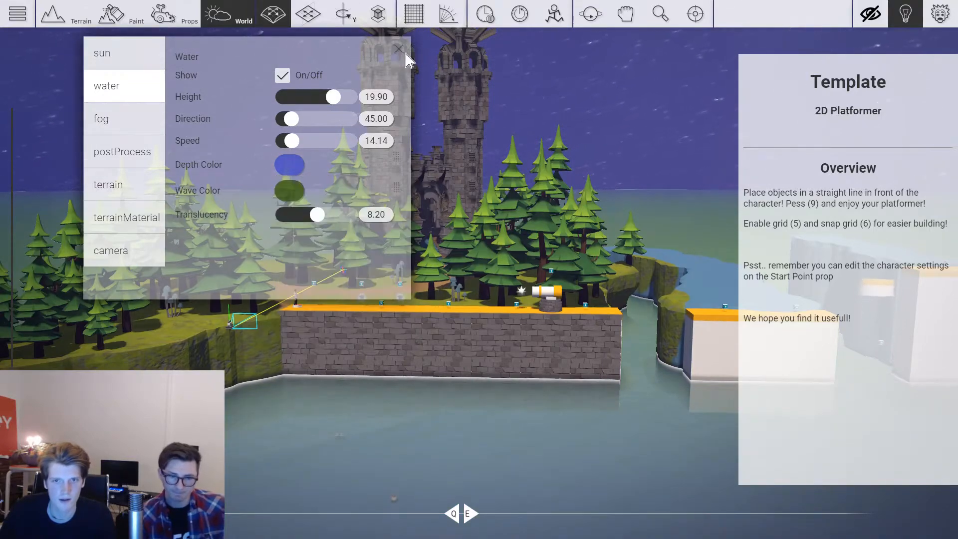
pyautogui.click(399, 49)
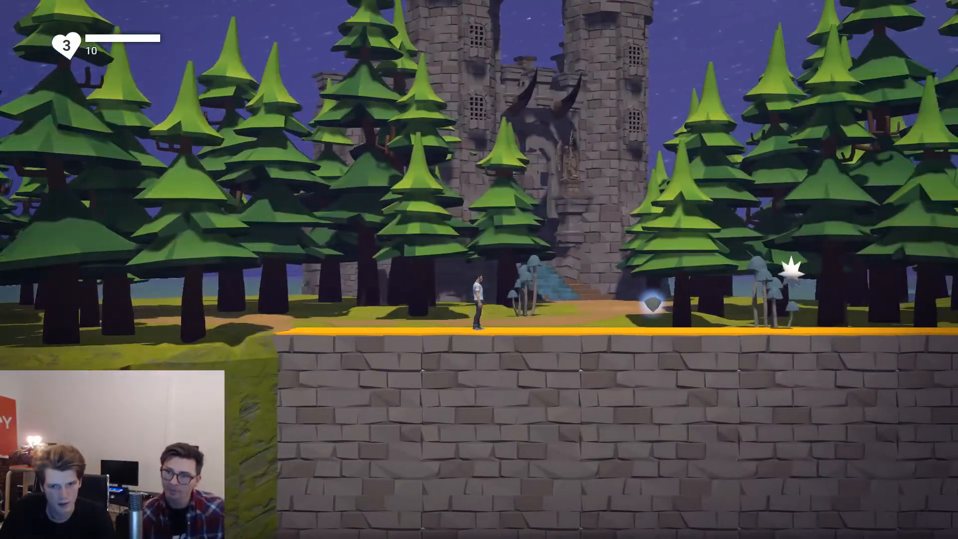
# Check the water briefly in play mode, return to editing and raise the water height to 22.30.
pyautogui.press('9')
pyautogui.press('4')
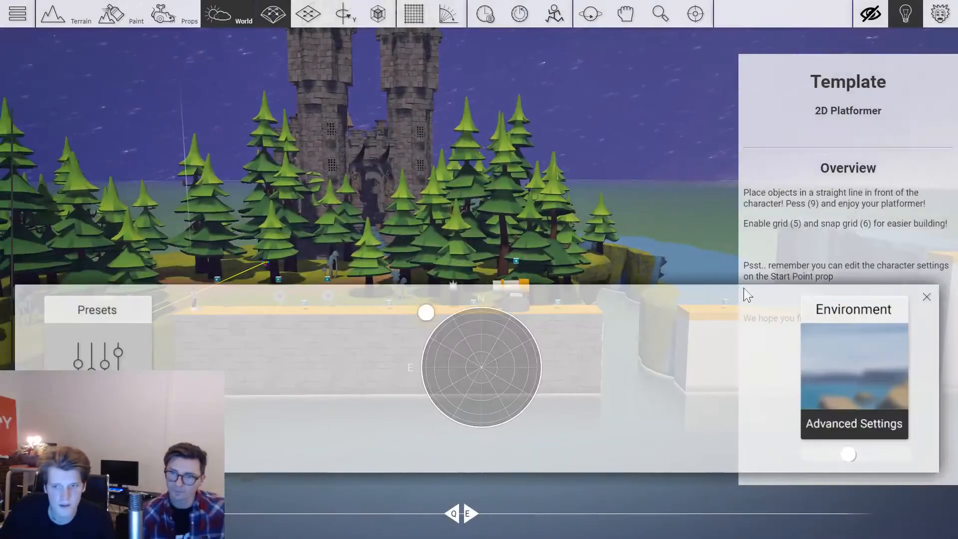
pyautogui.click(815, 340)
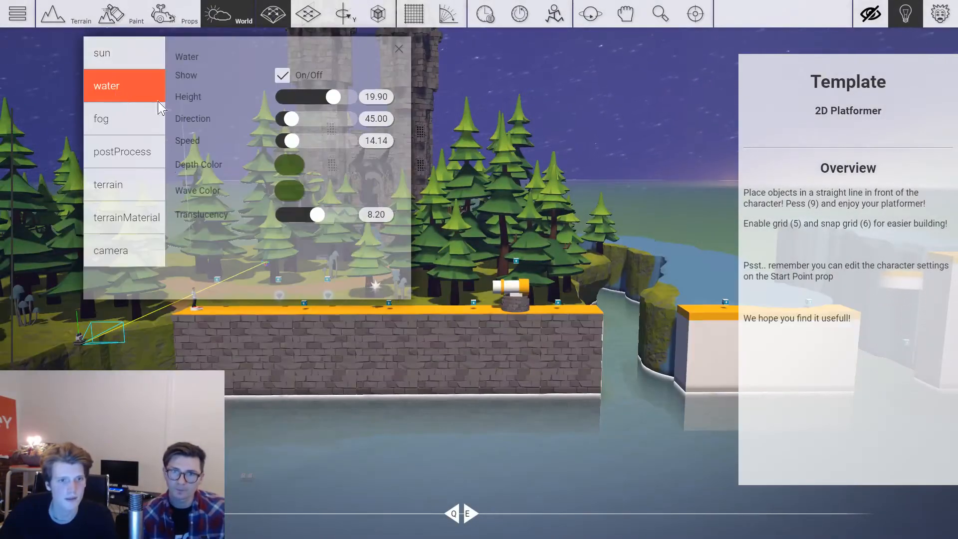
pyautogui.moveTo(336, 98); pyautogui.dragTo(338, 98)
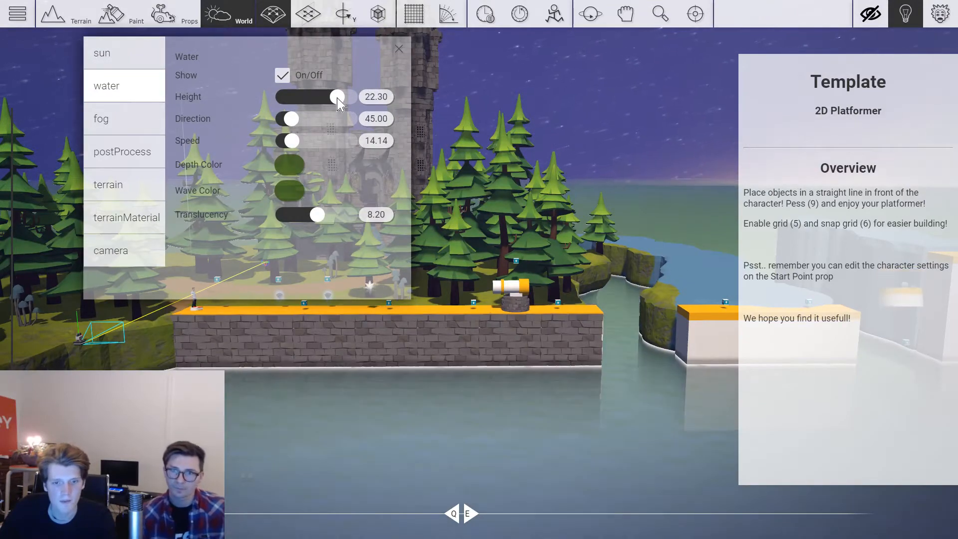
# Playtest the level from the start point past the cannon and first white platform onto the round moving platform.
pyautogui.press('9')
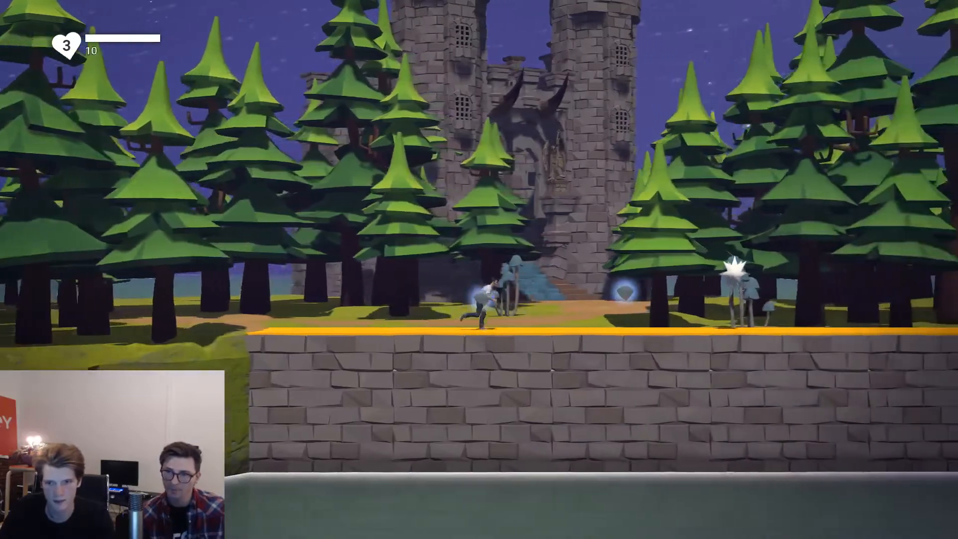
pyautogui.press('space')
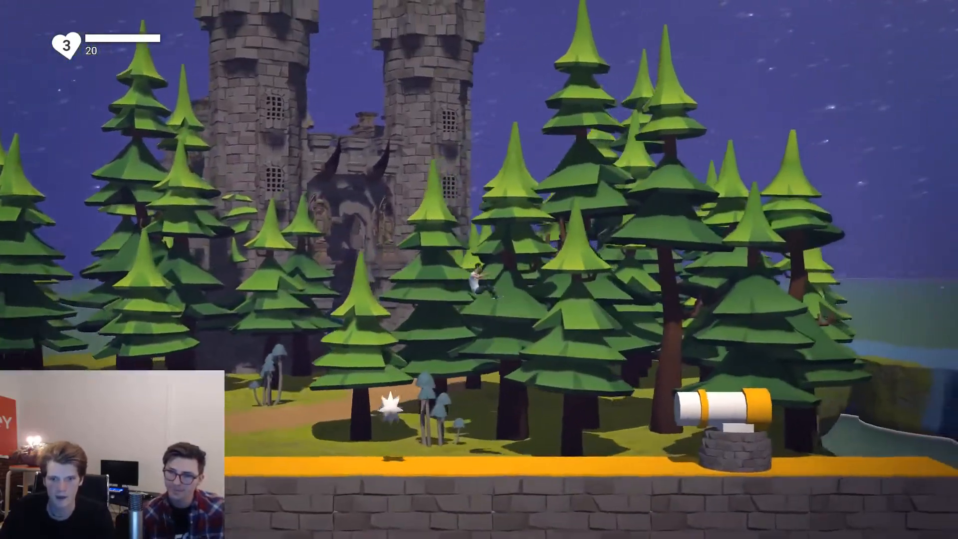
pyautogui.press('space')
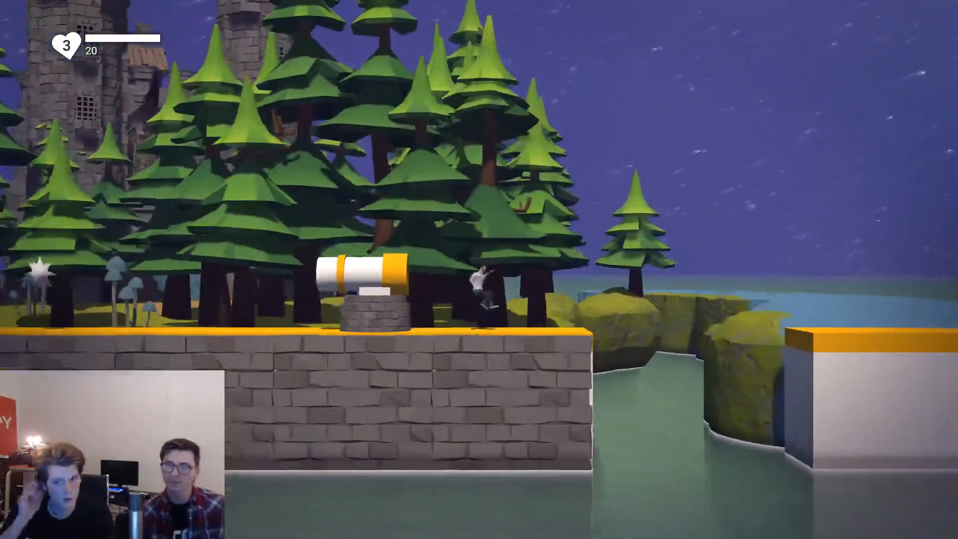
pyautogui.press('space')
pyautogui.press('d')
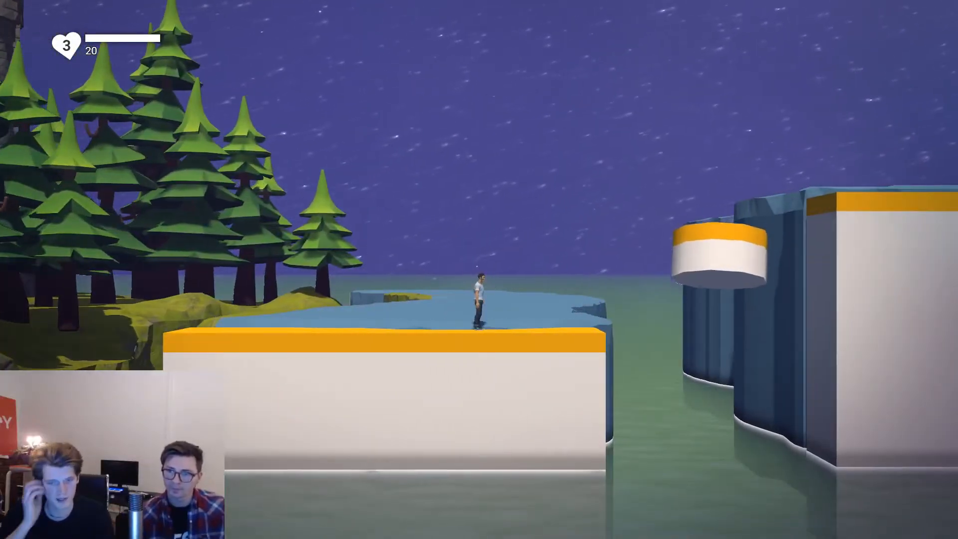
pyautogui.press('d')
pyautogui.press('d')
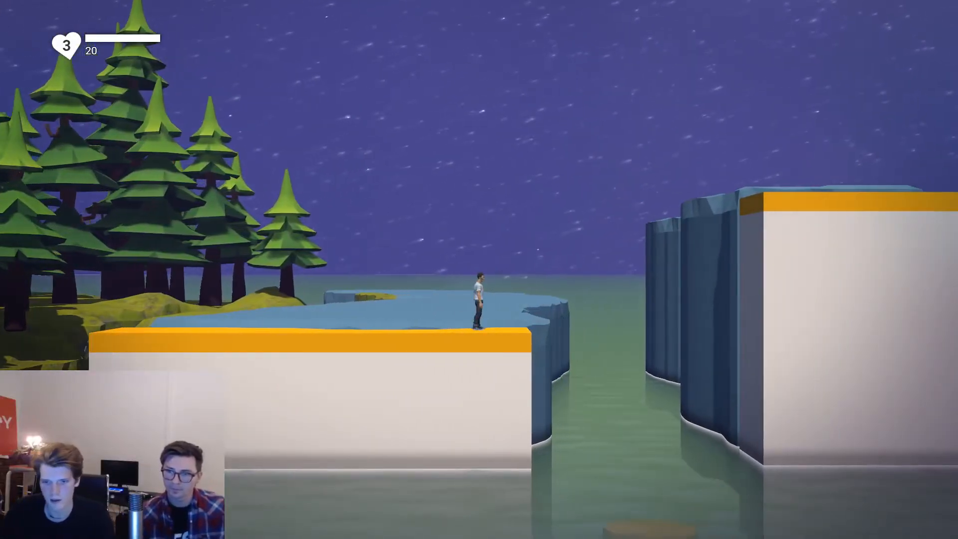
pyautogui.press('d')
pyautogui.press('space')
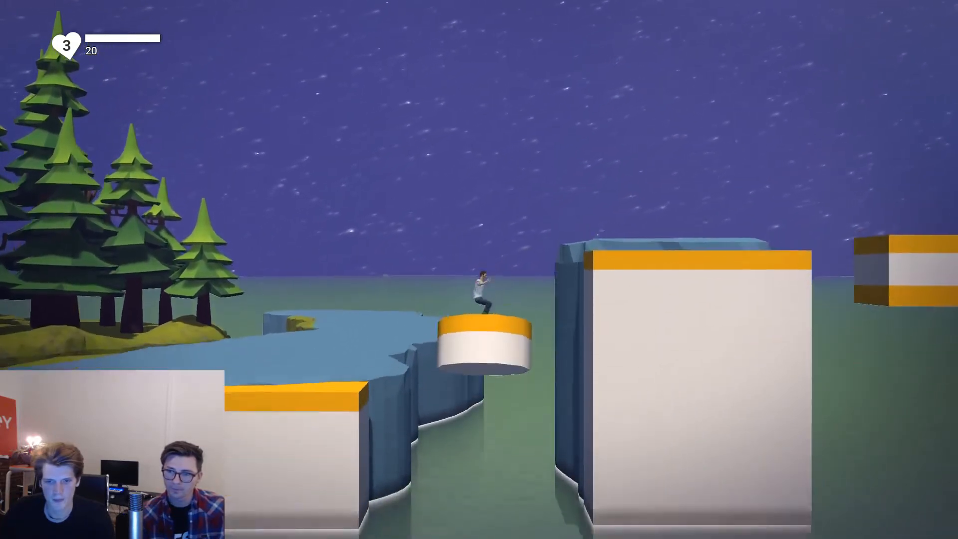
# Continue the playtest over the remaining platforms and past the yellow spiked creature to the level's end, and return to editing.
pyautogui.press('d')
pyautogui.press('space')
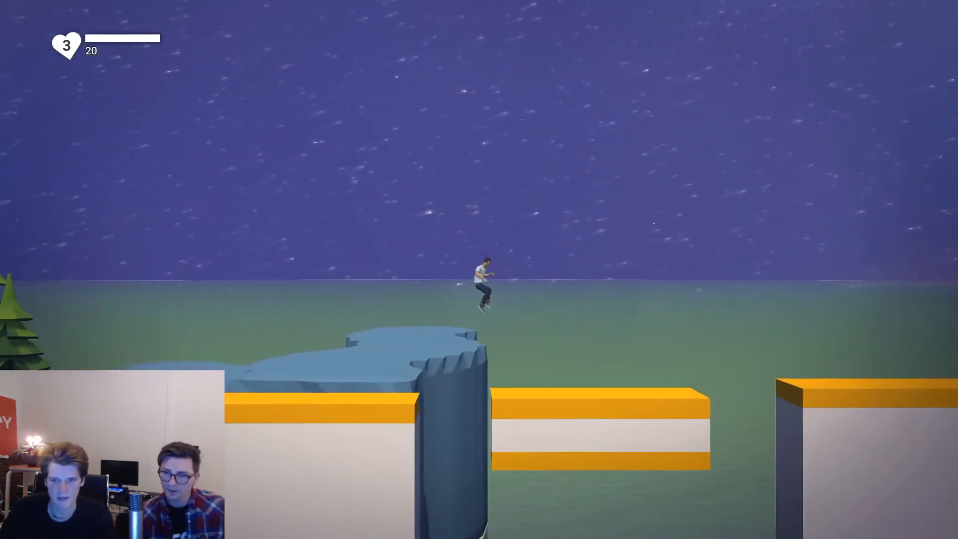
pyautogui.press('d')
pyautogui.press('space')
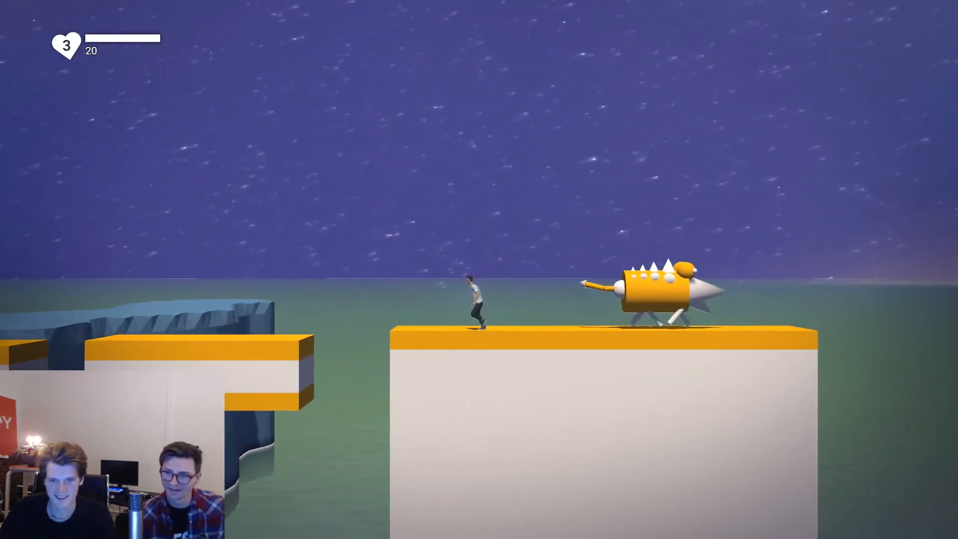
pyautogui.press('d')
pyautogui.press('space')
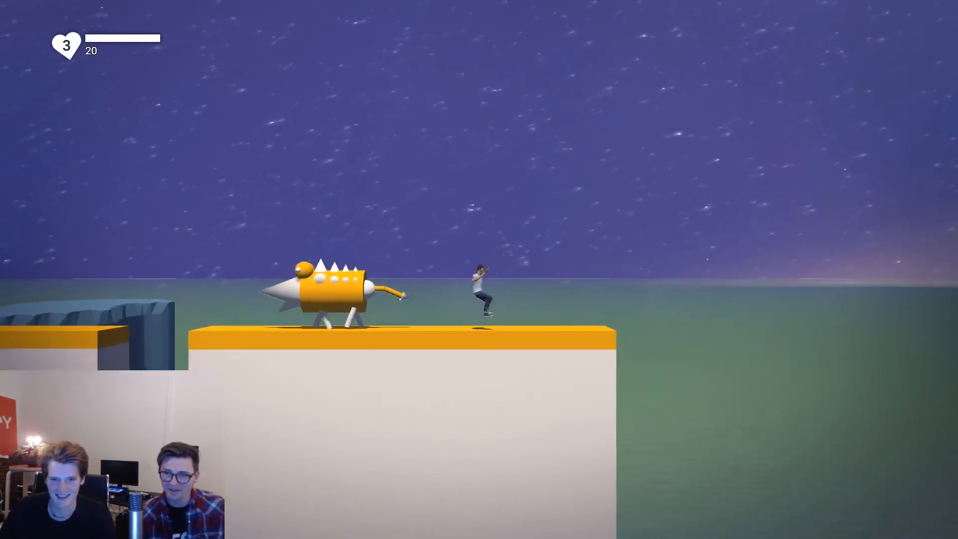
pyautogui.press('d')
pyautogui.press('d')
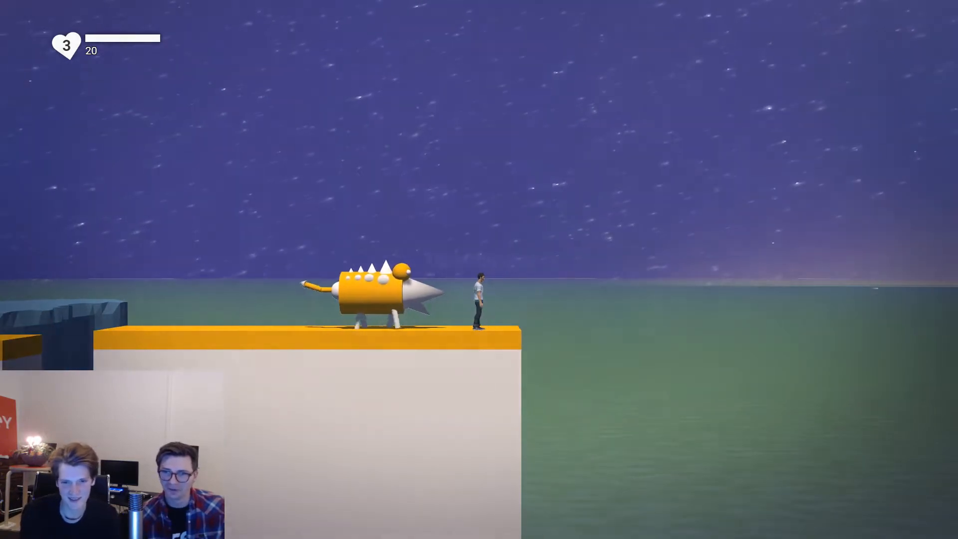
pyautogui.press('Escape')
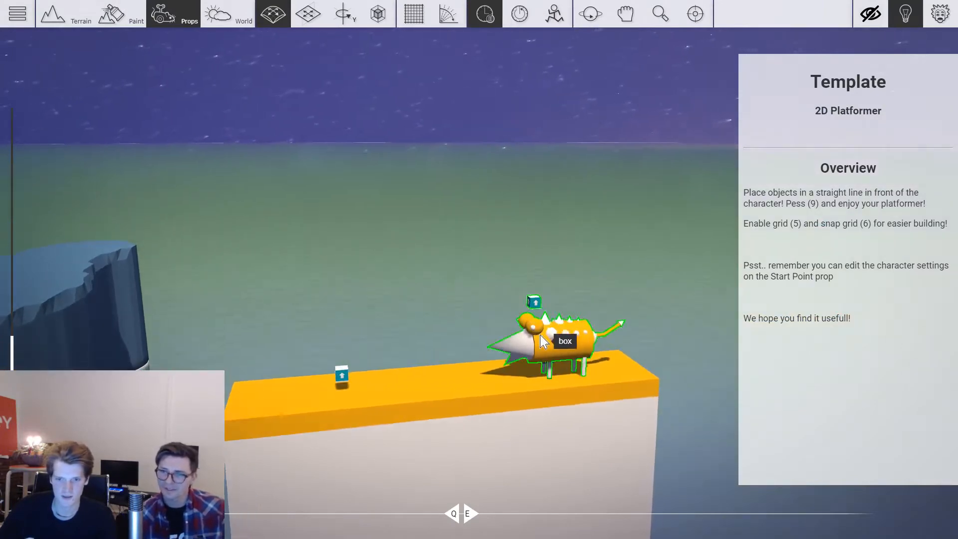
# Open the yellow creature's box to examine the parts and logic inside, and set it closed again.
pyautogui.moveTo(543, 341); pyautogui.dragTo(564, 439, button='middle')
pyautogui.press('w')
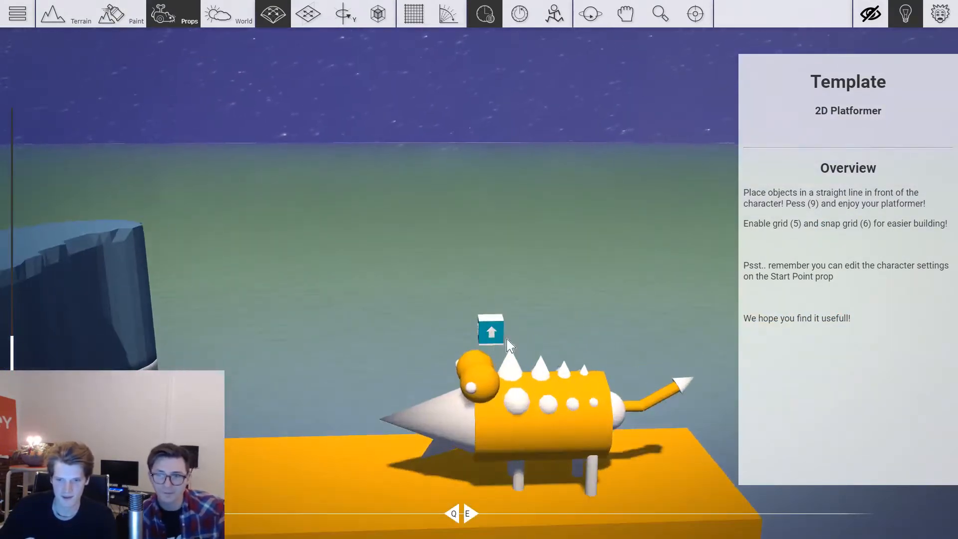
pyautogui.click(296, 113)
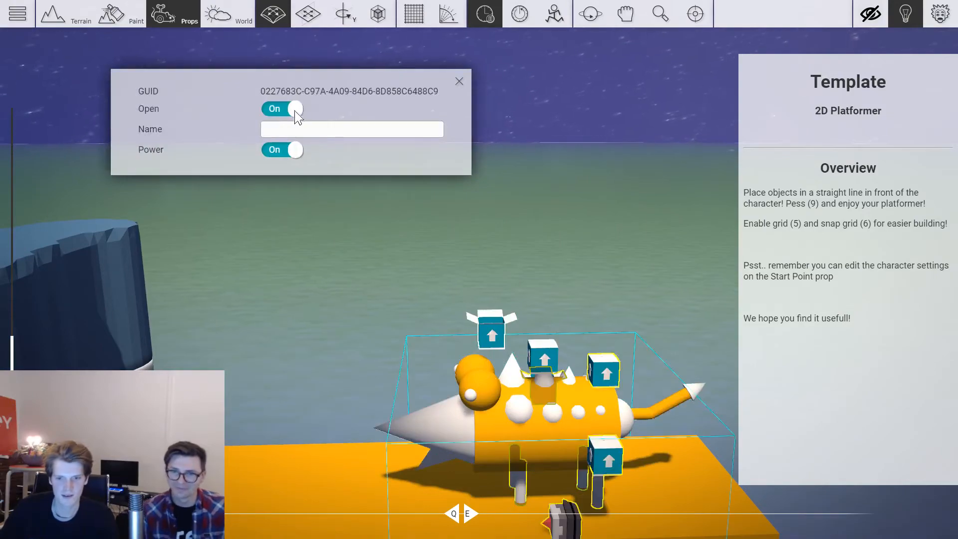
pyautogui.press('s')
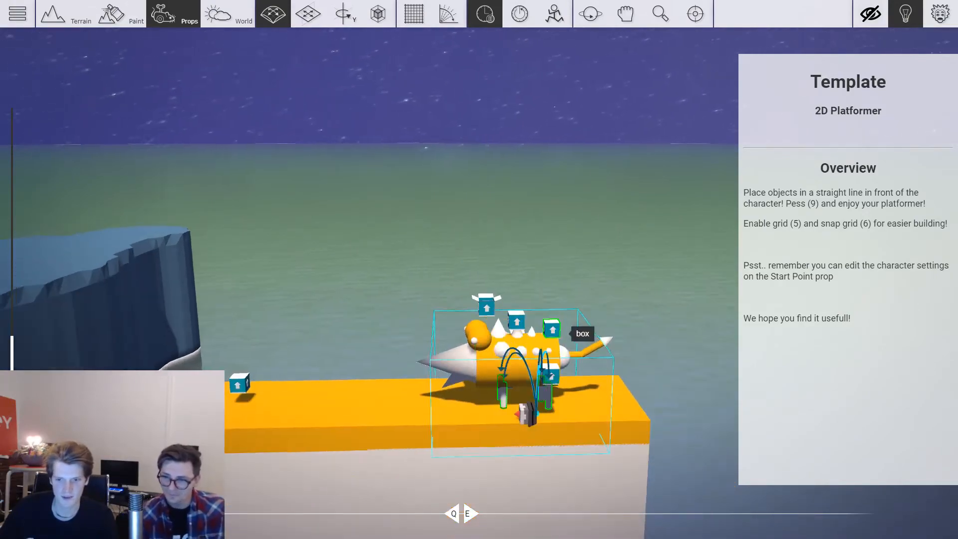
pyautogui.moveTo(550, 332); pyautogui.dragTo(514, 312, button='middle')
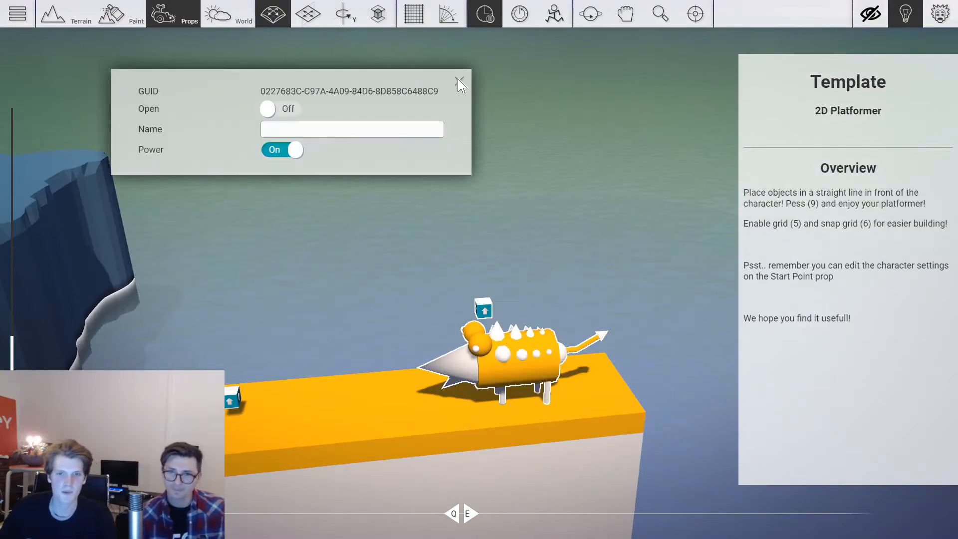
# Copy a group of pine trees from the castle forest onto the blue ridge behind the first white platform.
pyautogui.press('s')
pyautogui.moveTo(538, 111); pyautogui.dragTo(519, 107, button='middle')
pyautogui.moveTo(564, 158); pyautogui.dragTo(489, 160, button='right')
pyautogui.moveTo(267, 305)
pyautogui.mouseDown(button='right')
pyautogui.moveTo(225, 305)
pyautogui.moveTo(284, 305)
pyautogui.moveTo(267, 306)
pyautogui.mouseUp(button='right')
pyautogui.press('s')
pyautogui.keyDown('ctrl'); pyautogui.moveTo(295, 276); pyautogui.dragTo(476, 318); pyautogui.keyUp('ctrl')
pyautogui.press('4')
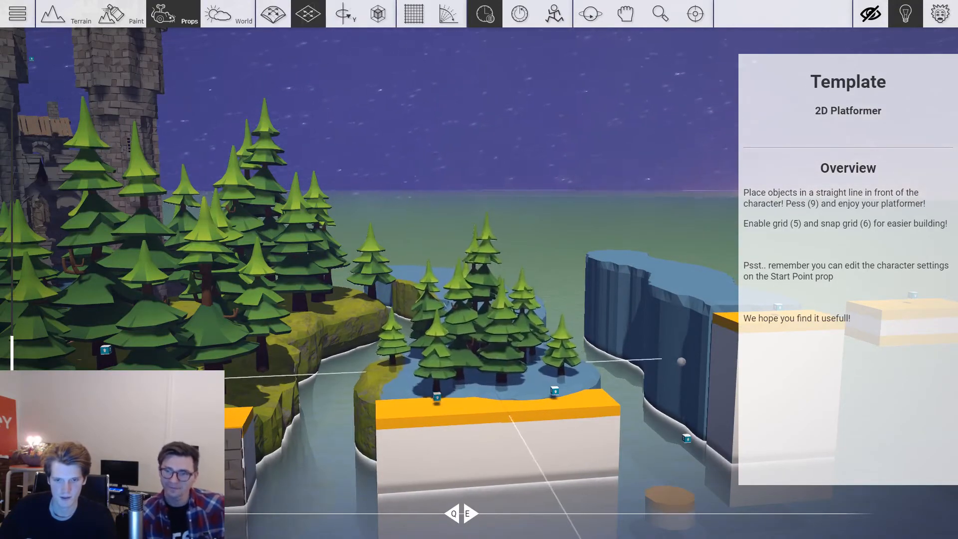
# Duplicate the pine group farther back along the same ridge and rotate the copies around the vertical axis.
pyautogui.keyDown('ctrl'); pyautogui.moveTo(481, 366); pyautogui.dragTo(484, 325); pyautogui.keyUp('ctrl')
pyautogui.press('w')
pyautogui.press('4')
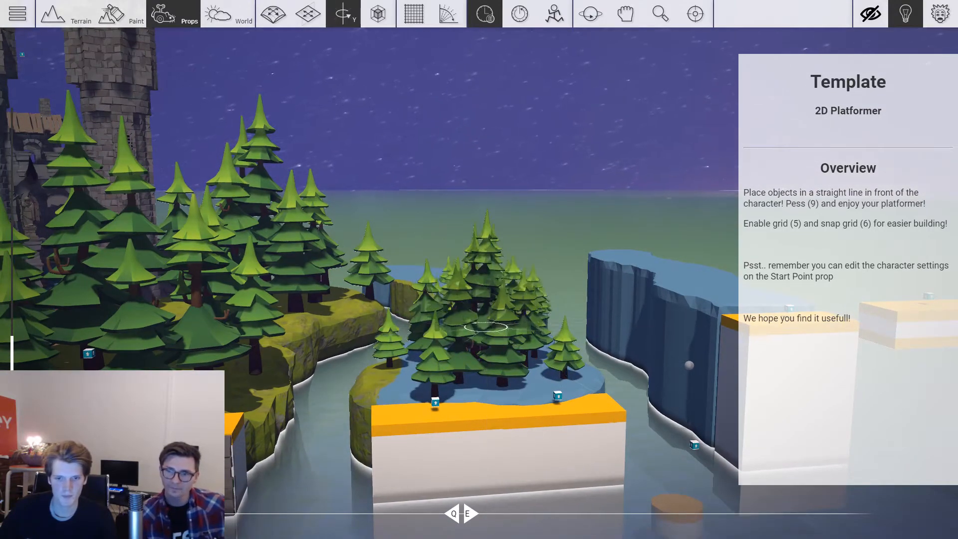
pyautogui.press('2')
pyautogui.moveTo(485, 327); pyautogui.dragTo(494, 394, button='right')
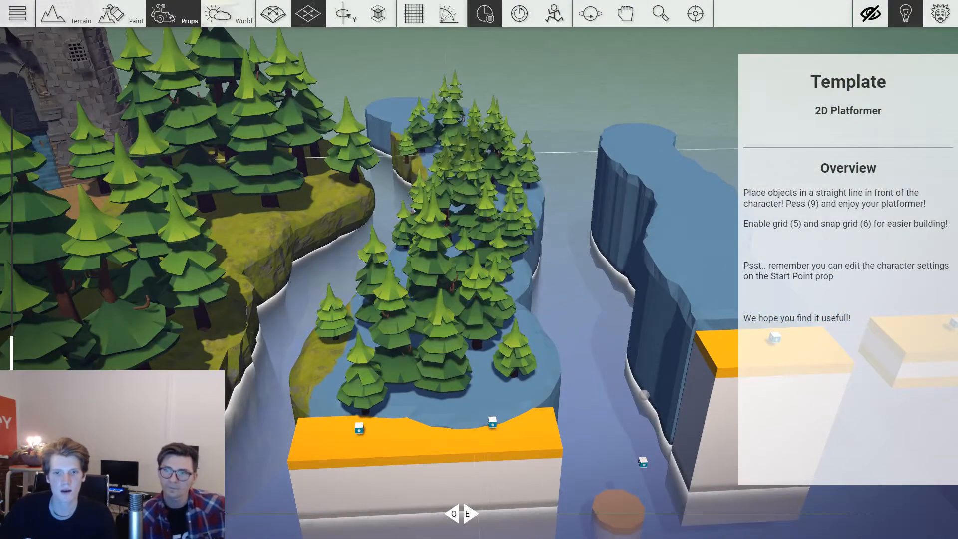
# Copy the pine groups onto the narrow blue ridge behind the second, taller white platform.
pyautogui.keyDown('ctrl'); pyautogui.moveTo(469, 164); pyautogui.dragTo(500, 262); pyautogui.keyUp('ctrl')
pyautogui.press('d')
pyautogui.press('s')
pyautogui.press('1')
pyautogui.press('4')
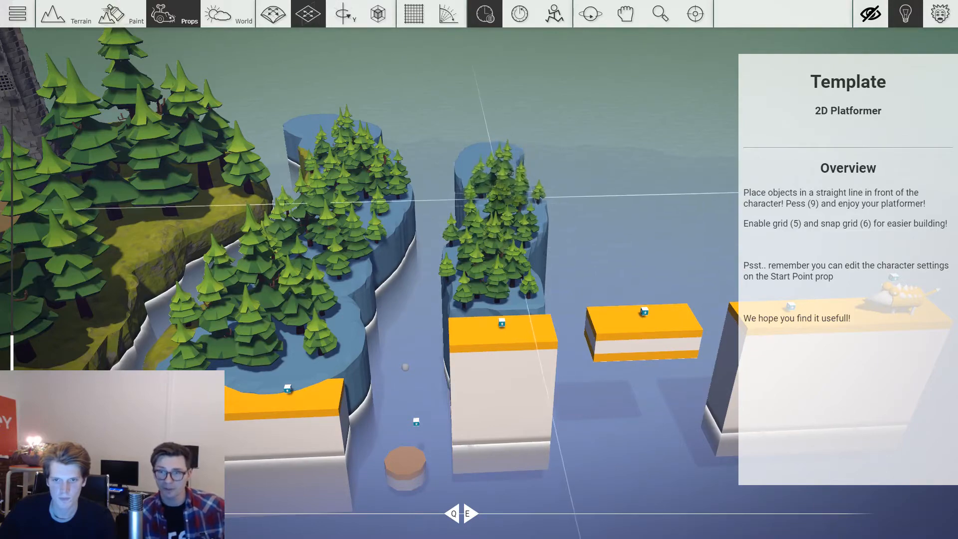
# Paint the blue ridges behind the two white platforms with the green grass and rock material.
pyautogui.moveTo(603, 215); pyautogui.dragTo(584, 184, button='right')
pyautogui.press('a')
pyautogui.press('F2')
pyautogui.press('w')
pyautogui.press('4')
pyautogui.scroll(5, 473, 339)
pyautogui.press('2')
pyautogui.moveTo(473, 347); pyautogui.dragTo(456, 229)
pyautogui.moveTo(469, 194)
pyautogui.mouseDown()
pyautogui.moveTo(661, 252)
pyautogui.moveTo(560, 294)
pyautogui.mouseUp()
pyautogui.moveTo(560, 293)
pyautogui.mouseDown(button='right')
pyautogui.moveTo(563, 250)
pyautogui.moveTo(510, 286)
pyautogui.moveTo(529, 275)
pyautogui.moveTo(515, 278)
pyautogui.moveTo(523, 291)
pyautogui.moveTo(514, 305)
pyautogui.mouseUp(button='right')
pyautogui.press('w')
pyautogui.press('s')
# Copy the blue mushroom cluster from the castle forest to the castle ridge's edge and the ridge behind the first white platform.
pyautogui.press('F3')
pyautogui.press('s')
pyautogui.press('w')
pyautogui.press('d')
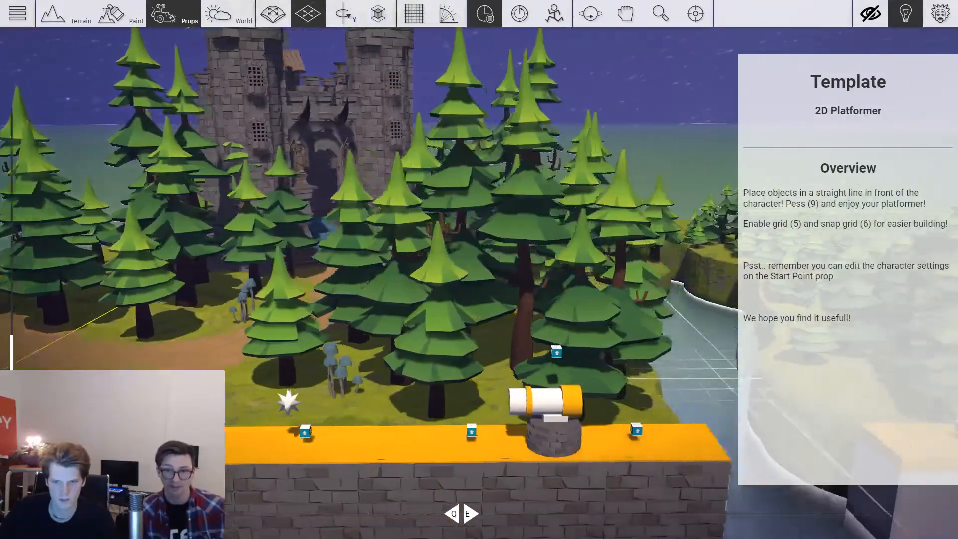
pyautogui.press('w')
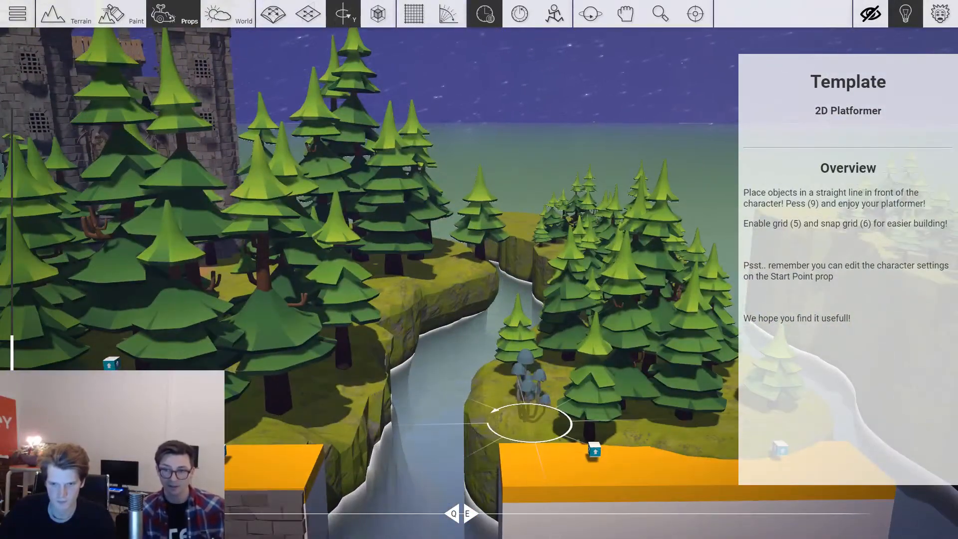
pyautogui.press('d')
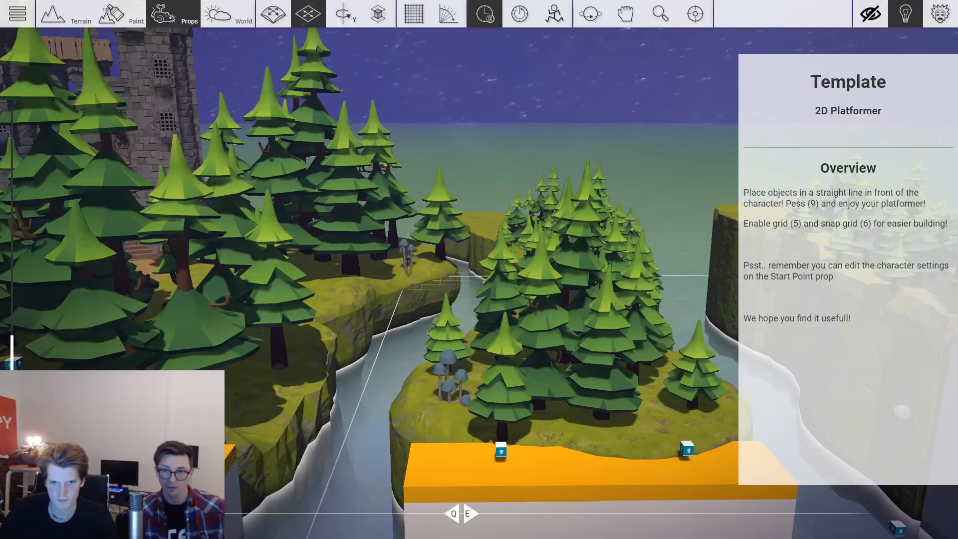
# Place a copy of the blue mushrooms among the pines on the ridge behind the second, taller white platform.
pyautogui.press('d')
pyautogui.press('s')
pyautogui.press('w')
pyautogui.press('1')
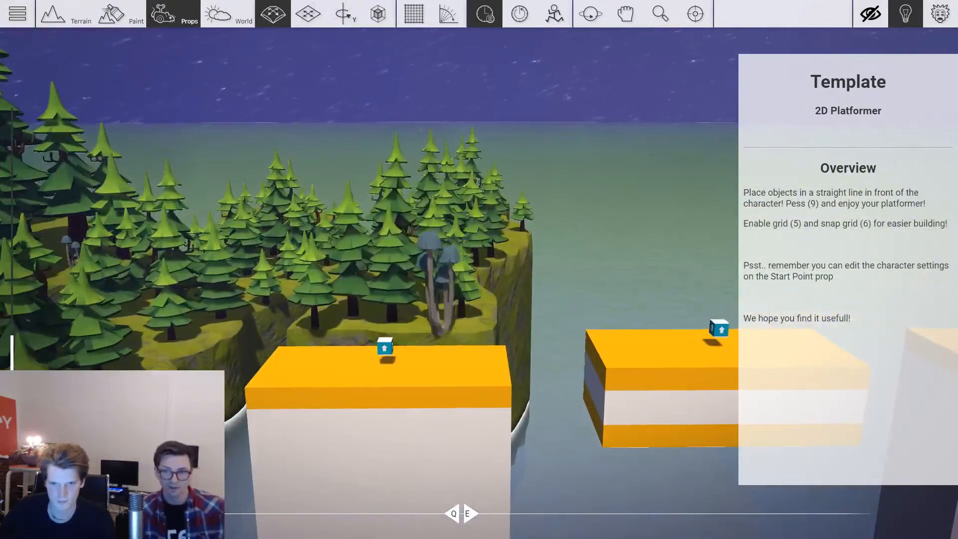
pyautogui.press('2')
pyautogui.press('a')
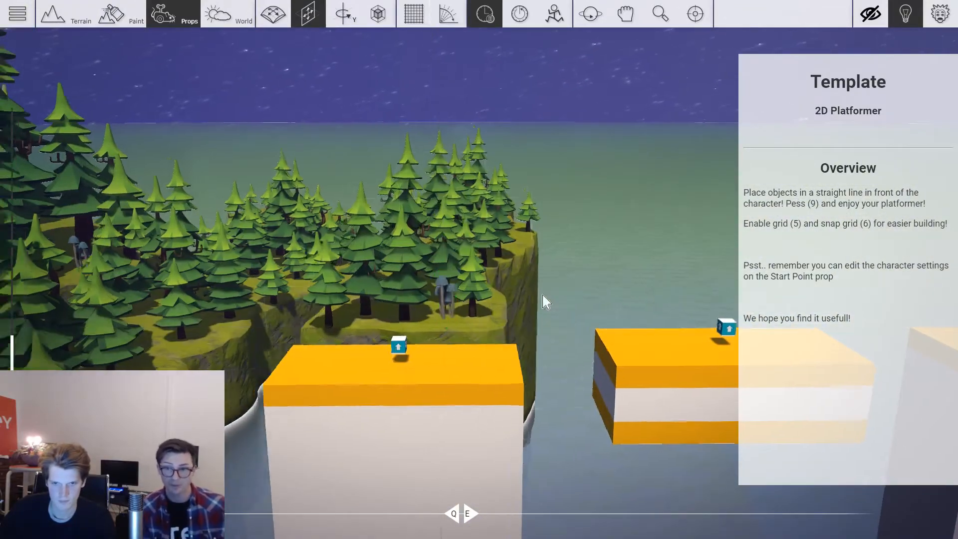
# Set the Haunted Castle box to open so that its individual castle towers can be edited.
pyautogui.moveTo(543, 301); pyautogui.dragTo(444, 259, button='right')
pyautogui.press('w')
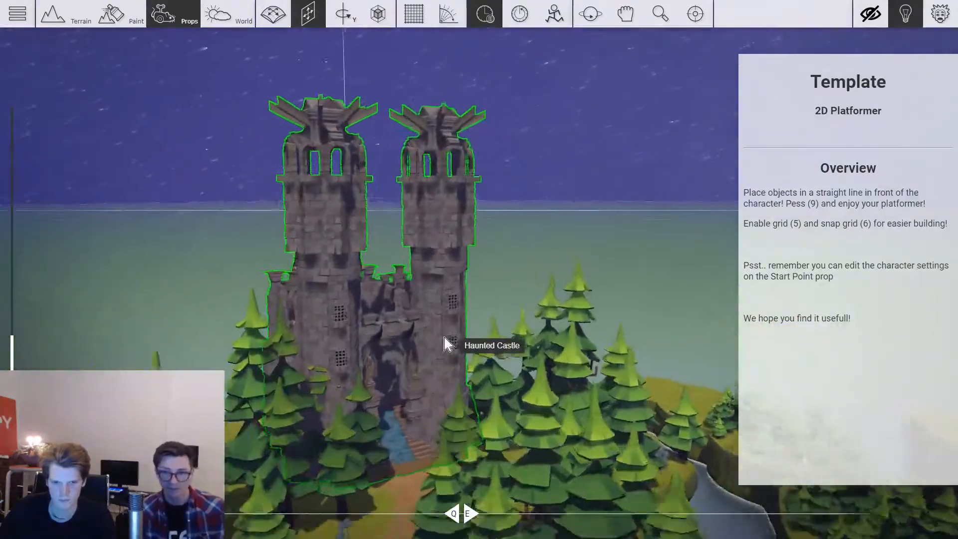
pyautogui.click(449, 285)
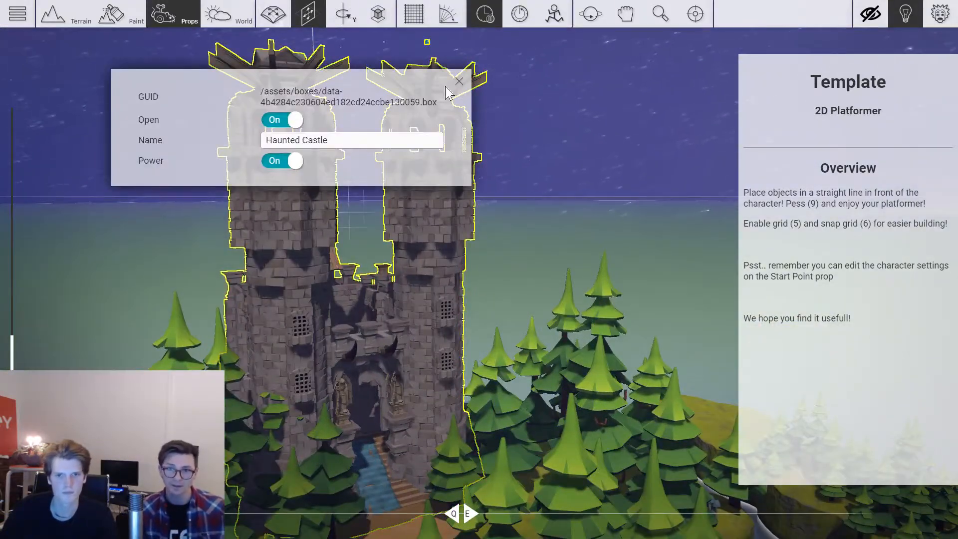
pyautogui.click(459, 82)
pyautogui.moveTo(449, 107); pyautogui.dragTo(449, 214, button='right')
pyautogui.click(592, 122)
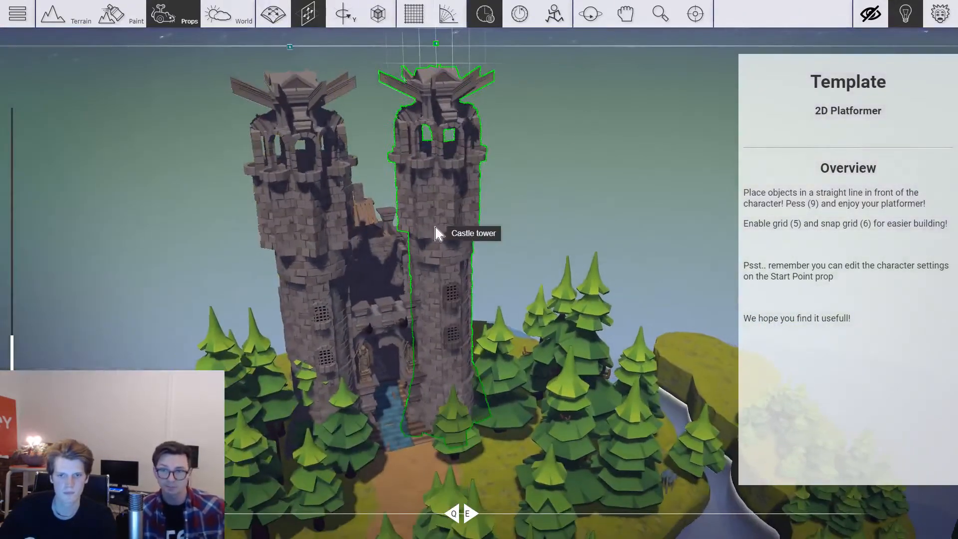
pyautogui.moveTo(449, 226); pyautogui.dragTo(447, 273, button='middle')
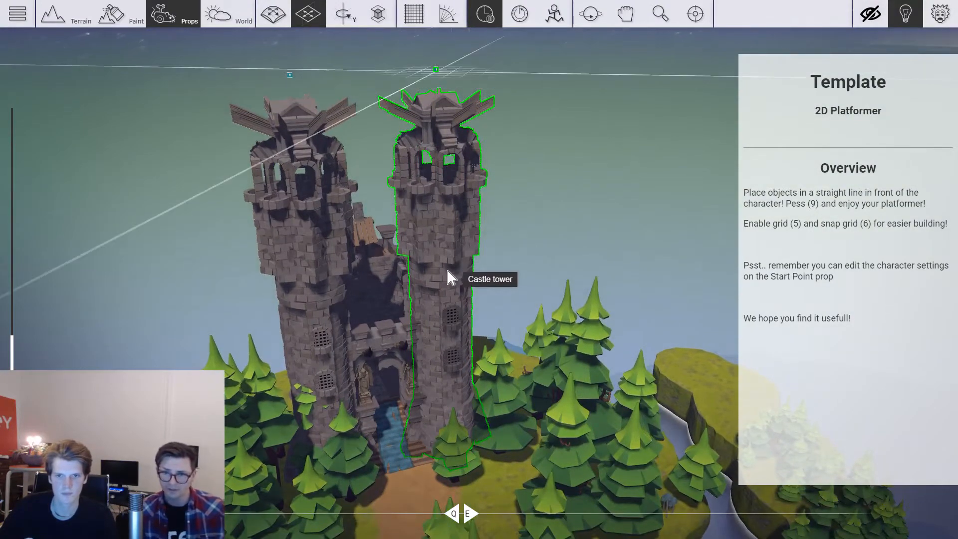
# Place two copies of the castle tower in the water behind the islands, one nearer and one farther away.
pyautogui.press('s')
pyautogui.moveTo(447, 264); pyautogui.dragTo(655, 194)
pyautogui.press('d')
pyautogui.press('w')
pyautogui.press('2')
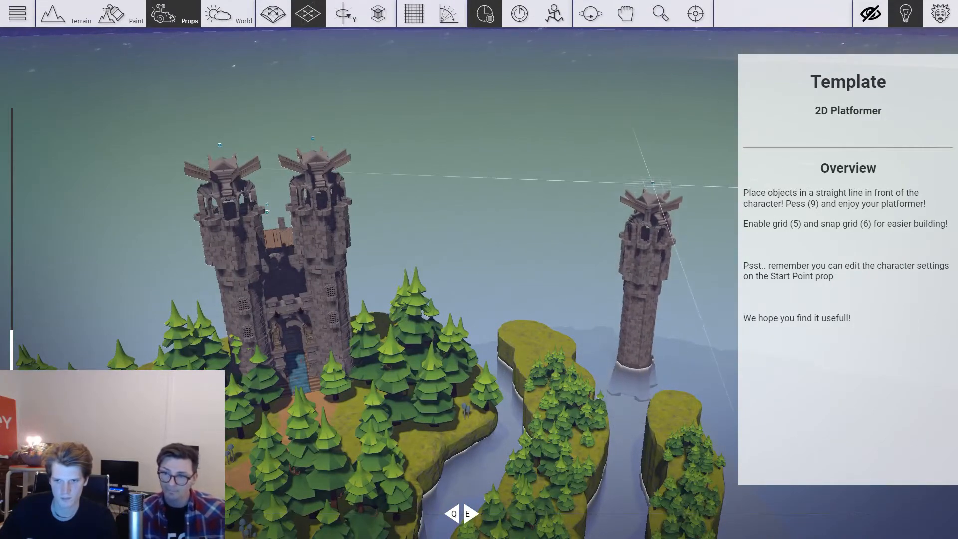
pyautogui.moveTo(523, 133); pyautogui.dragTo(515, 148, button='right')
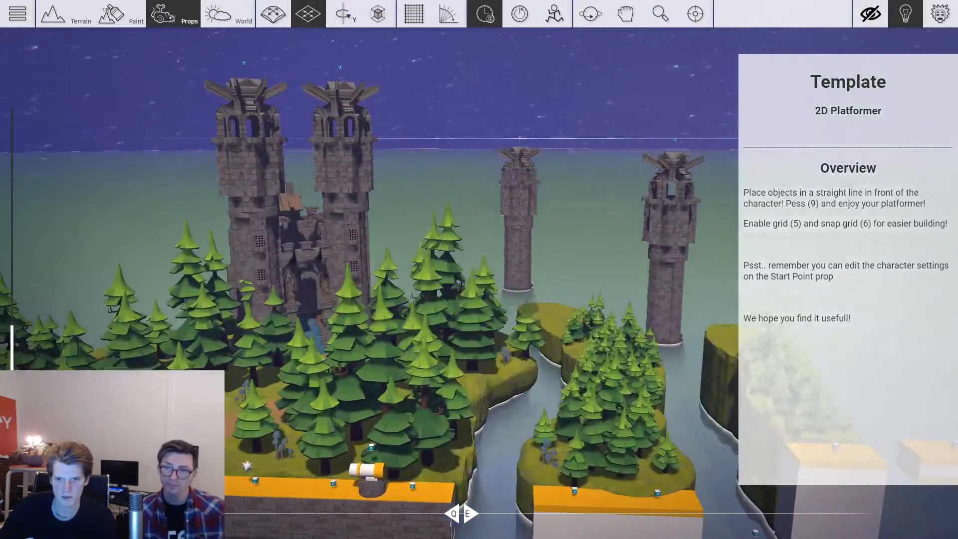
pyautogui.moveTo(515, 148); pyautogui.dragTo(506, 136)
pyautogui.moveTo(510, 136); pyautogui.dragTo(498, 142, button='middle')
pyautogui.moveTo(498, 141); pyautogui.dragTo(511, 141)
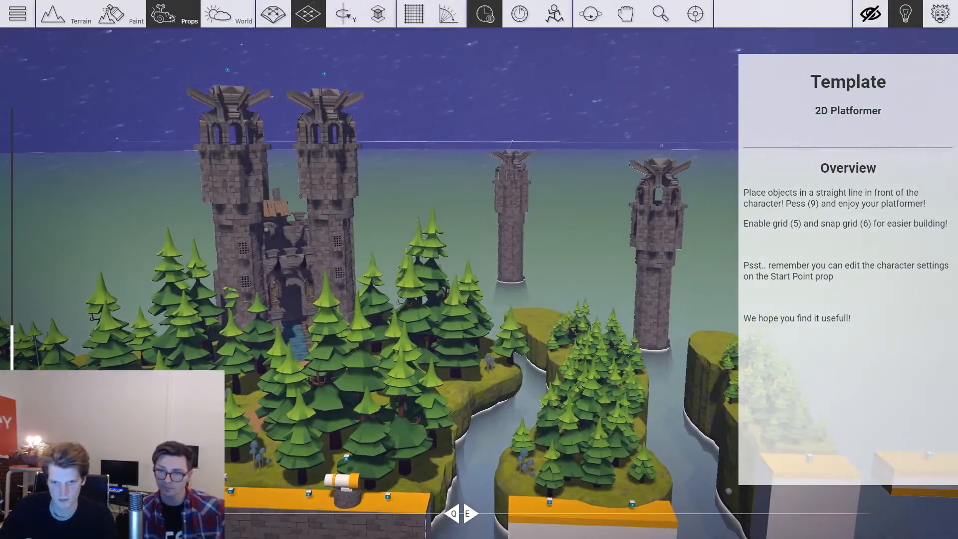
# Examine the foreground platforms and the river gap in front of the forest.
pyautogui.moveTo(511, 141); pyautogui.dragTo(556, 179, button='right')
pyautogui.press('w')
pyautogui.press('d')
pyautogui.press('s')
pyautogui.press('d')
pyautogui.press('d')
pyautogui.press('s')
pyautogui.press('w')
pyautogui.press('a')
pyautogui.press('s')
pyautogui.moveTo(449, 281); pyautogui.dragTo(501, 274, button='right')
pyautogui.press('w')
pyautogui.press('d')
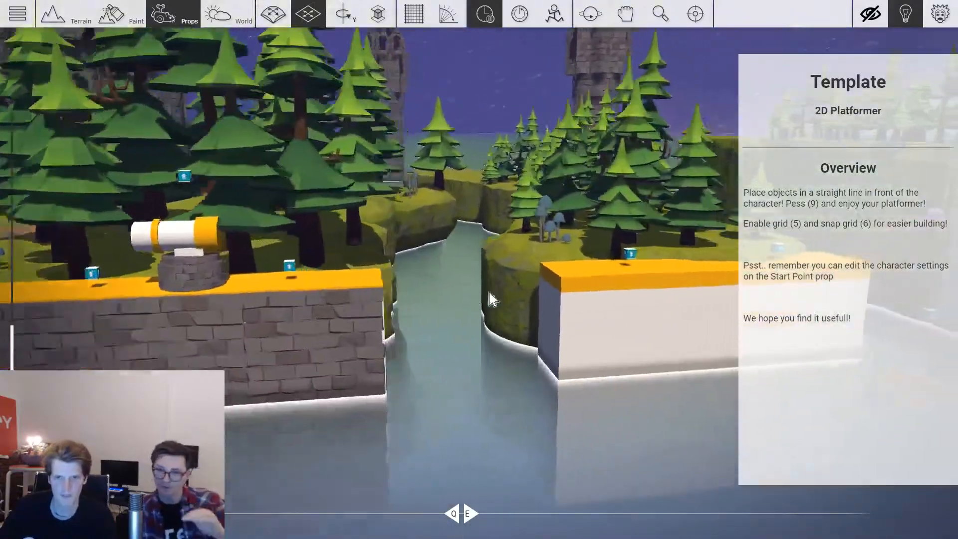
pyautogui.press('d')
# Sculpt the terrain behind the second platform so that grassy ground unevenly overlaps the back edge of its orange top.
pyautogui.moveTo(603, 325); pyautogui.dragTo(537, 336, button='right')
pyautogui.press('w')
pyautogui.press('4')
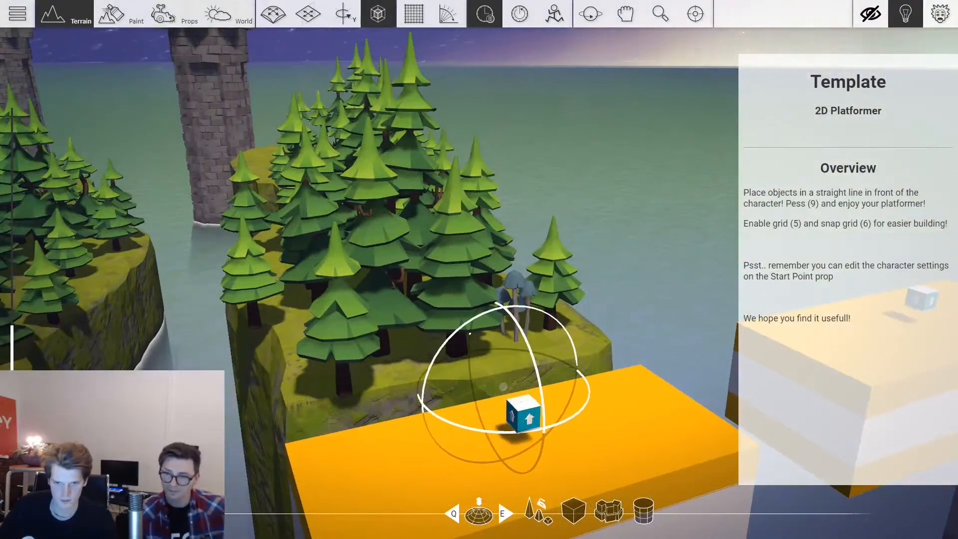
pyautogui.press('s')
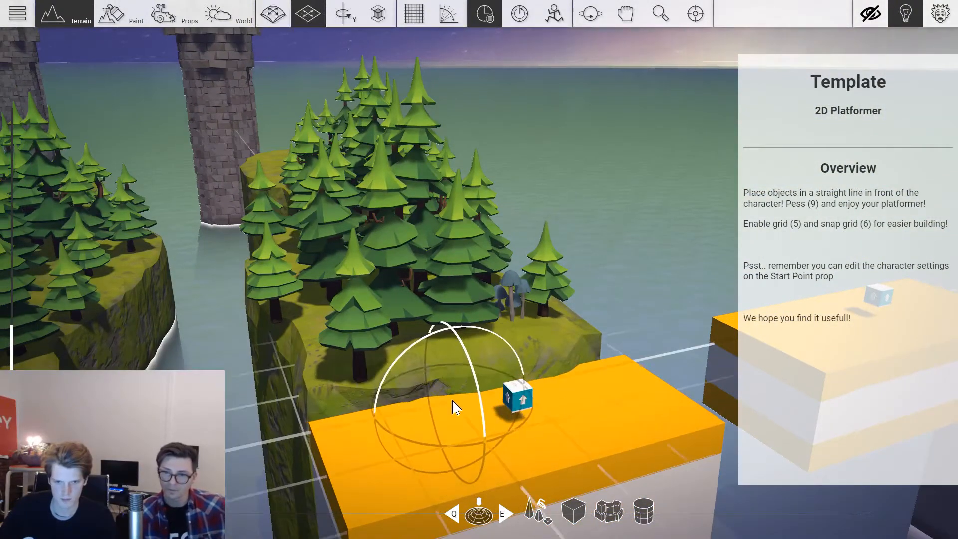
pyautogui.press('2')
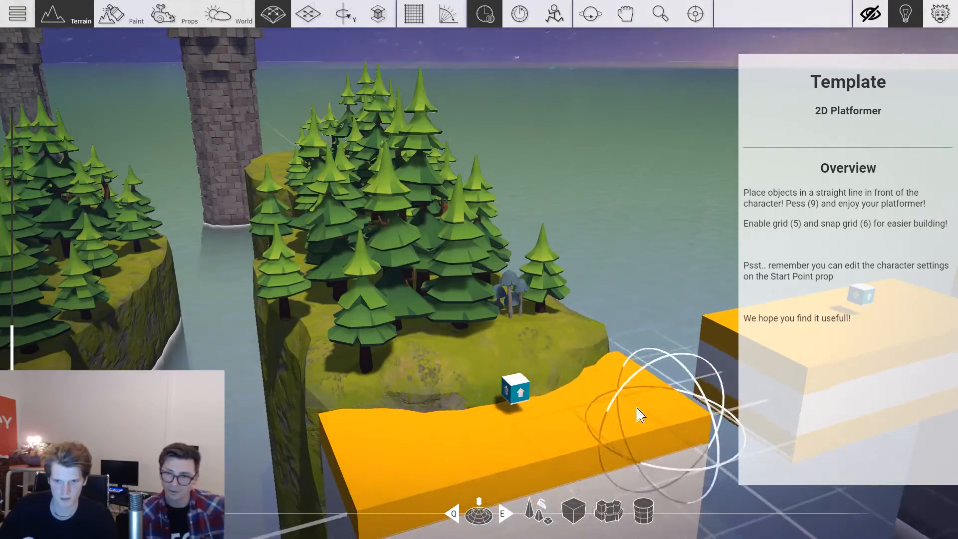
pyautogui.press('2')
pyautogui.press('s')
pyautogui.press('1')
pyautogui.moveTo(449, 445); pyautogui.dragTo(494, 452, button='right')
pyautogui.press('a')
pyautogui.press('2')
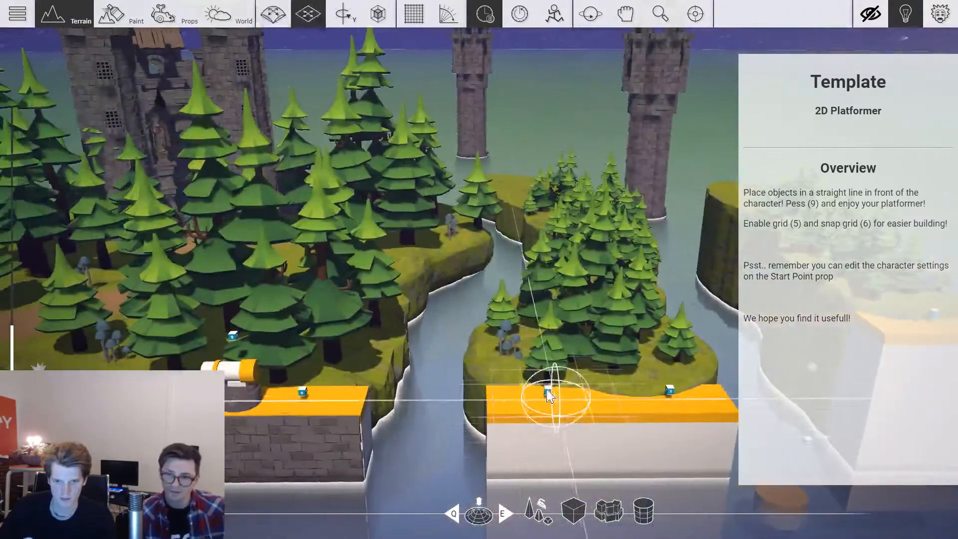
pyautogui.press('w')
pyautogui.press('1')
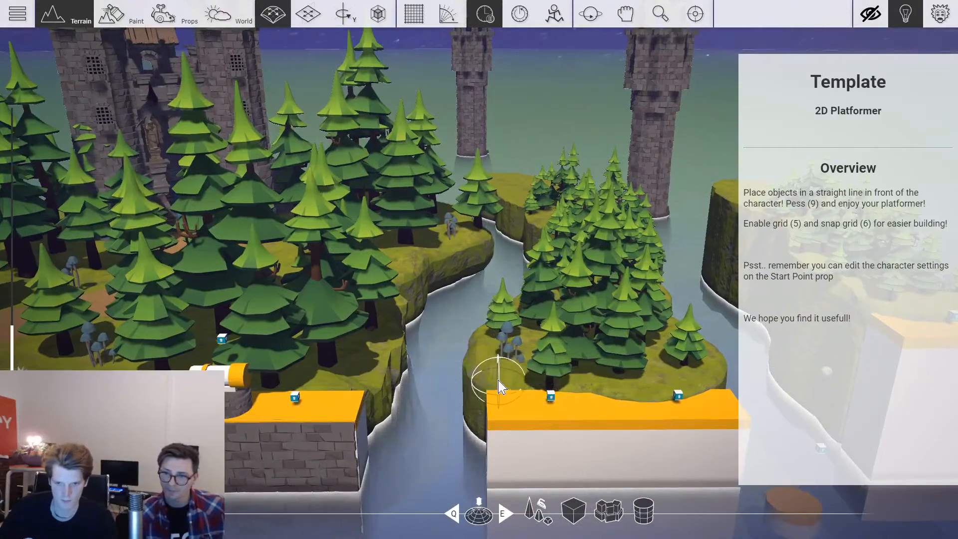
# Raise irregular grassy terrain along the back edge of the first, stone-walled platform, up to its river end.
pyautogui.press('a')
pyautogui.press('w')
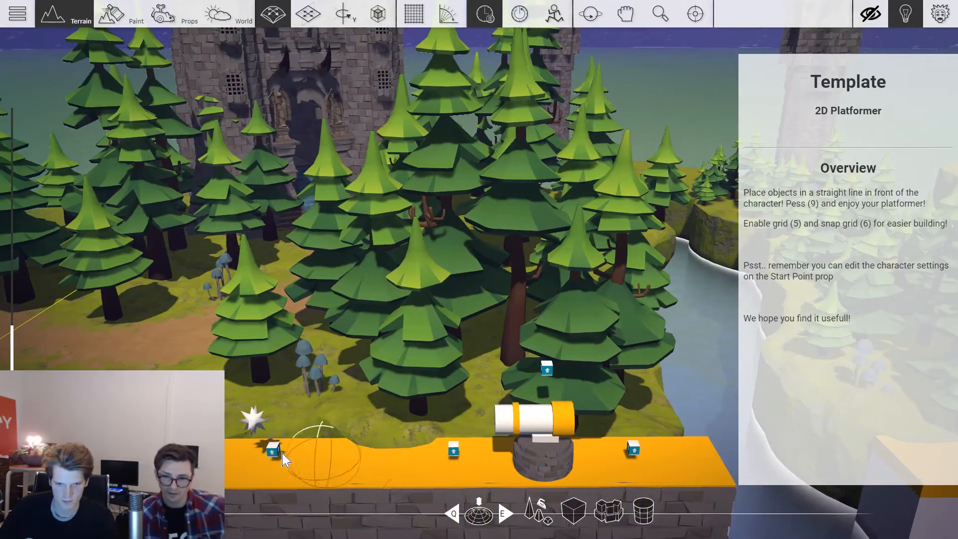
pyautogui.press('a')
pyautogui.press('a')
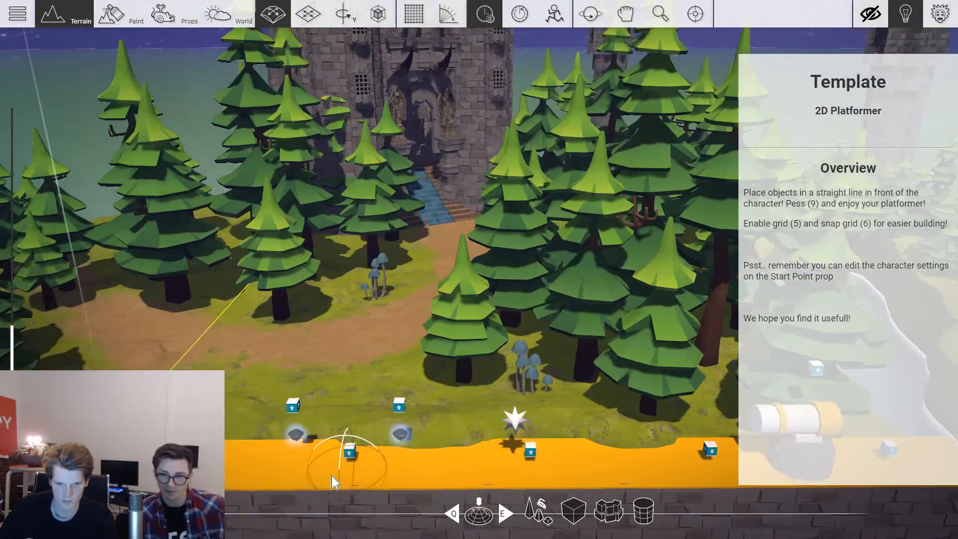
pyautogui.press('a')
pyautogui.press('s')
pyautogui.press('d')
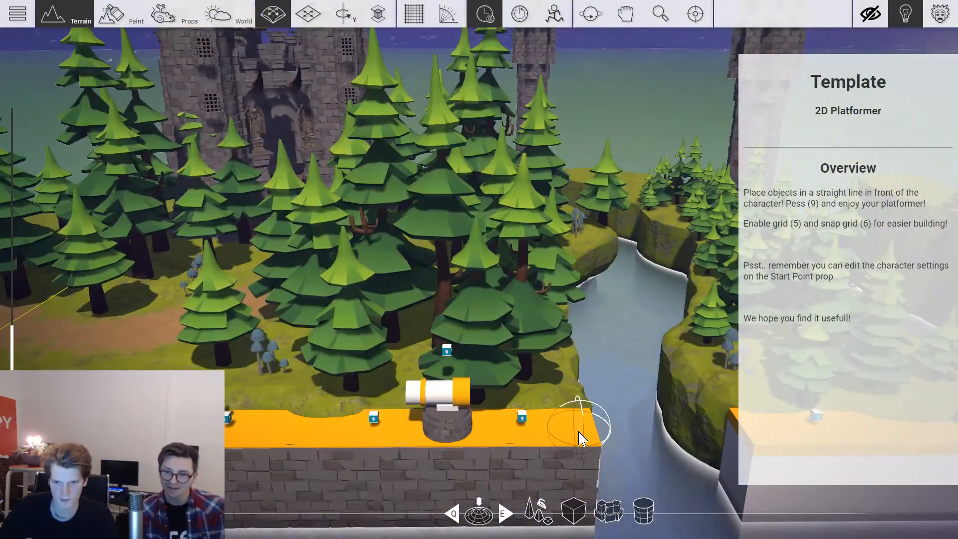
pyautogui.press('d')
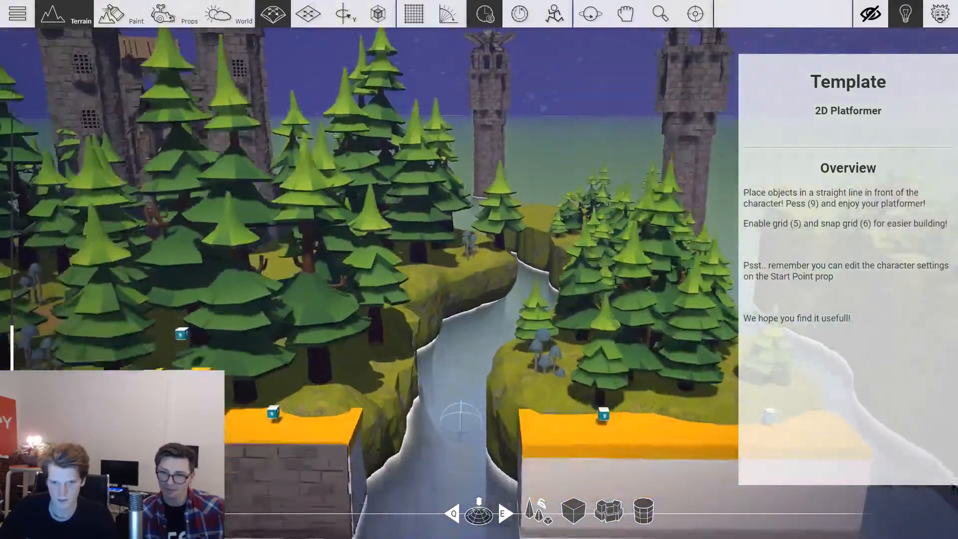
pyautogui.press('a')
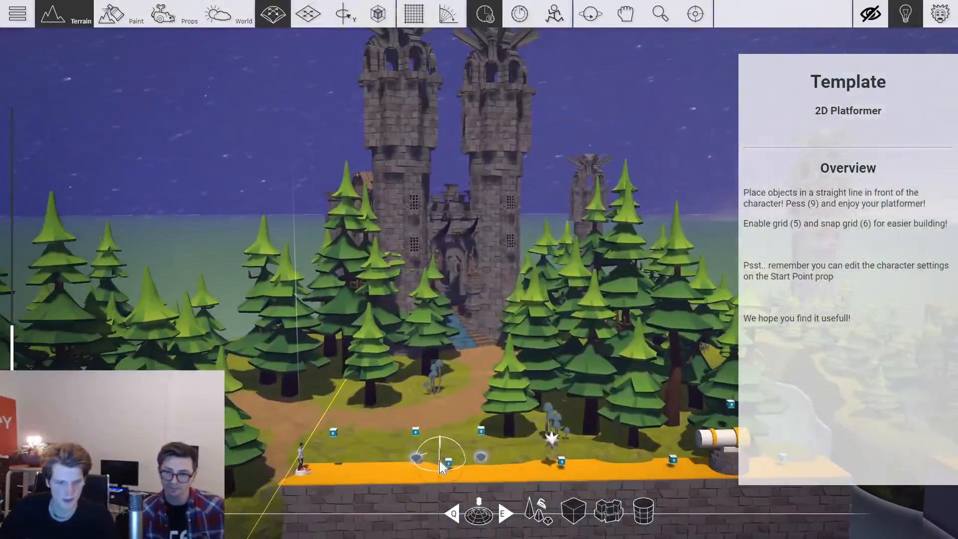
# Copy the stone wall sections from the first platform onto the second platform's front, ending flush with its far end.
pyautogui.press('3')
pyautogui.press('d')
pyautogui.moveTo(439, 461); pyautogui.dragTo(445, 407, button='right')
pyautogui.press('w')
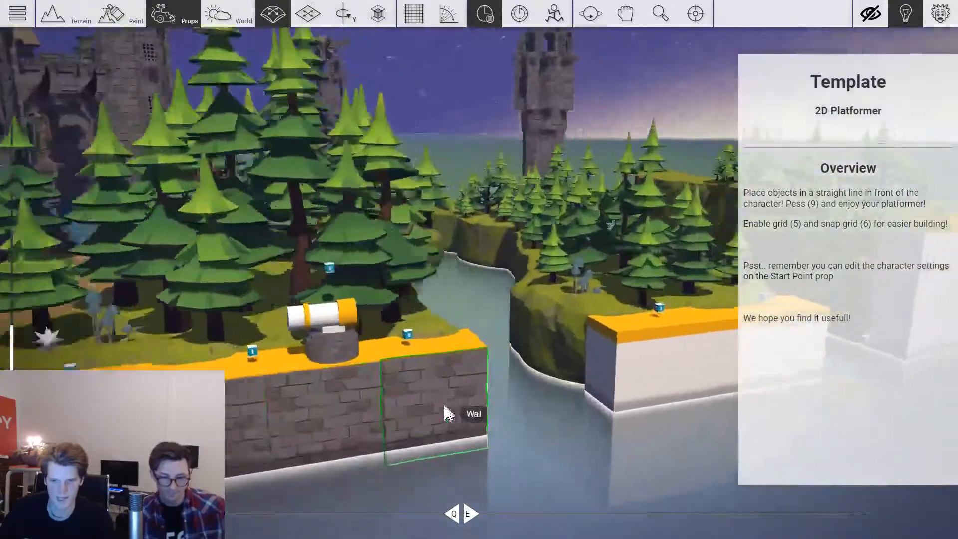
pyautogui.scroll(-3, 452, 399)
pyautogui.scroll(2, 466, 388)
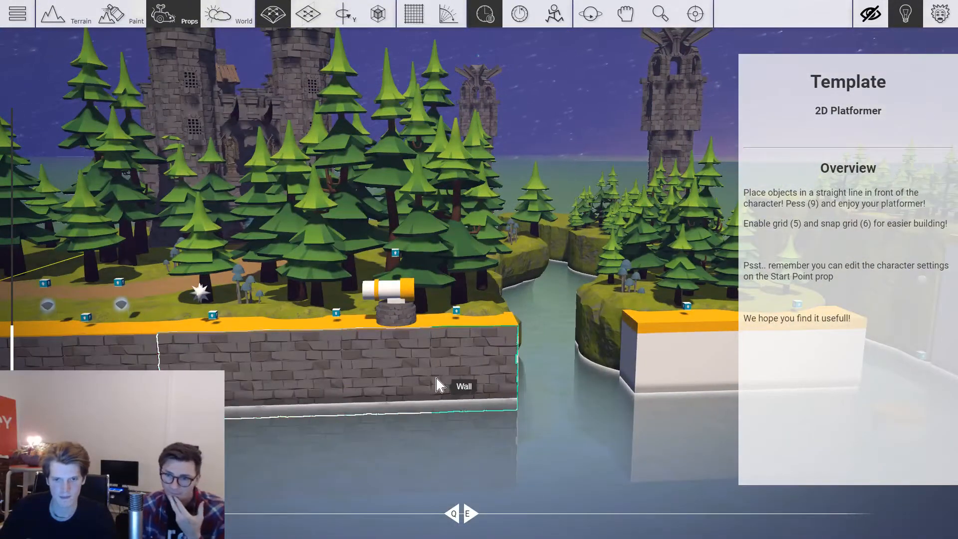
pyautogui.press('x')
pyautogui.moveTo(439, 385); pyautogui.dragTo(446, 384, button='right')
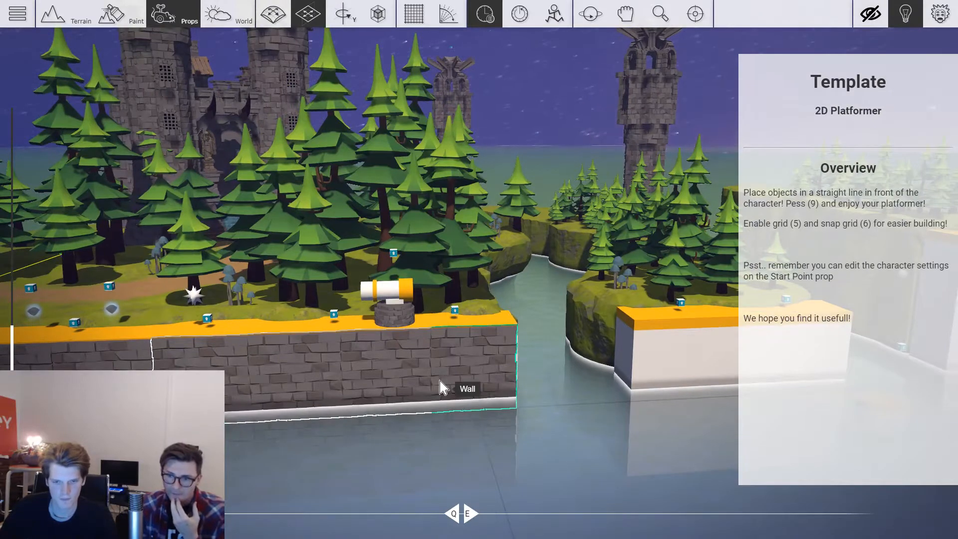
pyautogui.keyDown('ctrl'); pyautogui.moveTo(440, 384); pyautogui.dragTo(604, 382); pyautogui.keyUp('ctrl')
pyautogui.press('d')
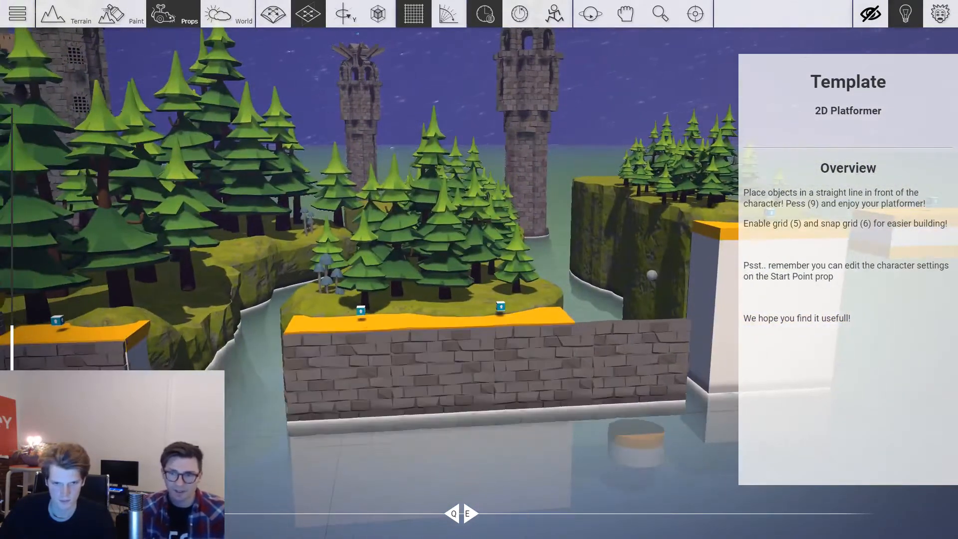
pyautogui.press('d')
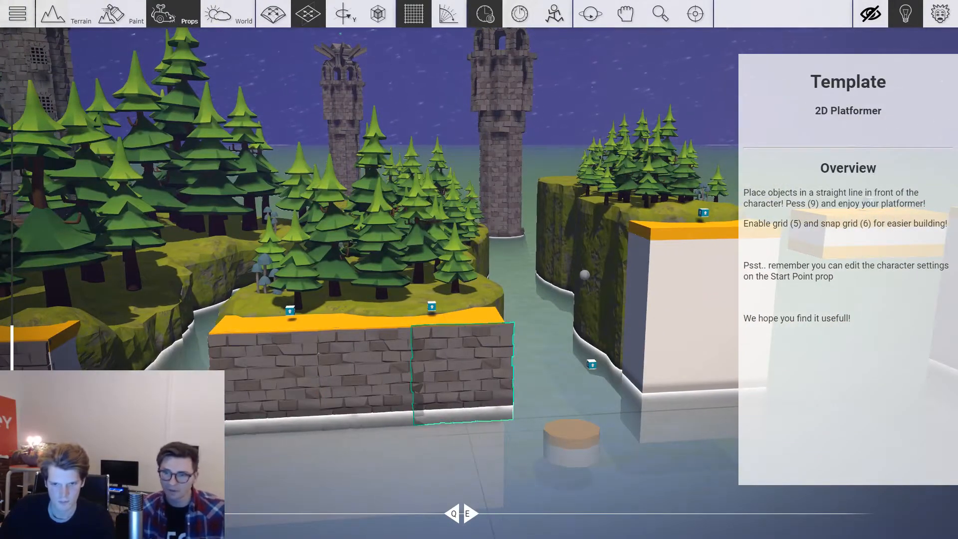
pyautogui.moveTo(528, 372); pyautogui.dragTo(513, 378, button='right')
# Cover the far end faces of the second and first platforms with rotated wall sections.
pyautogui.press('d')
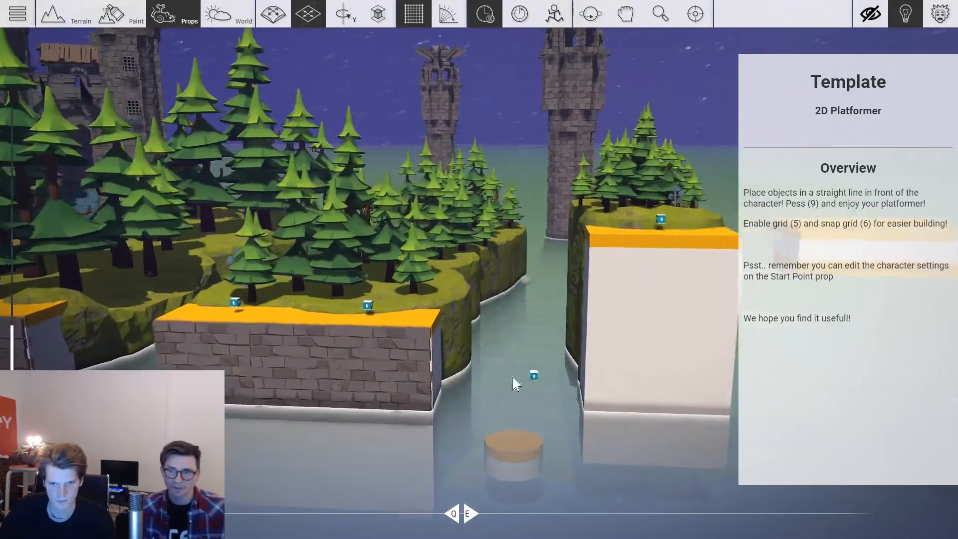
pyautogui.press('w')
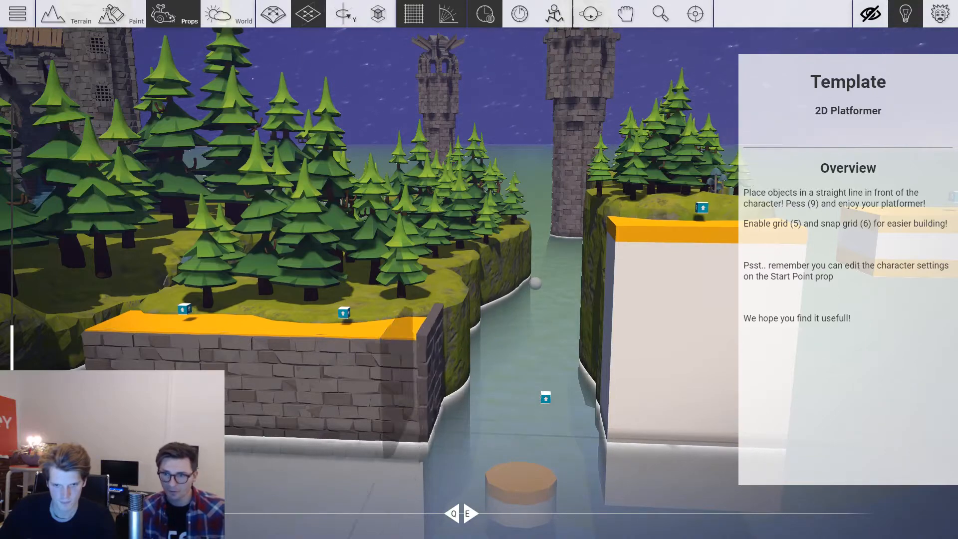
pyautogui.press('a')
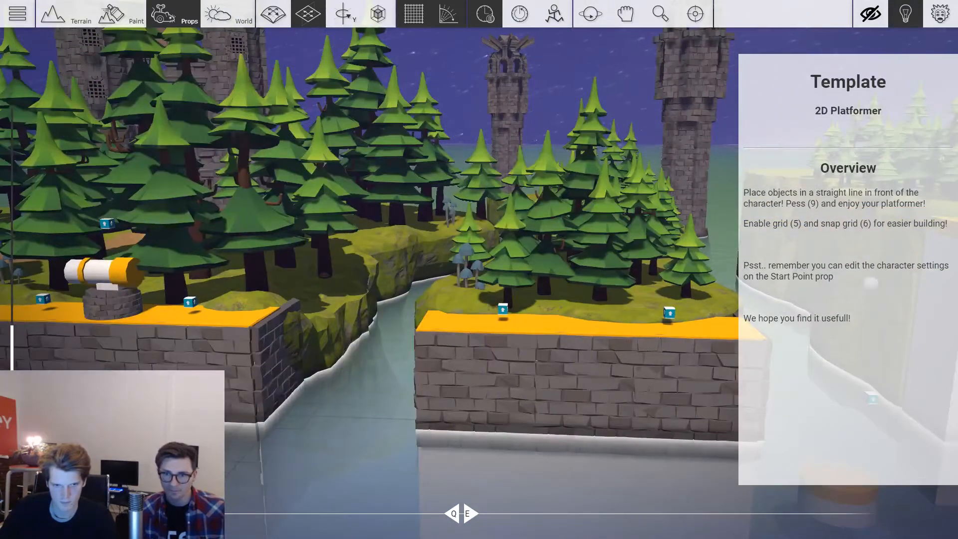
# Sculpt the terrain beside the new end walls and over the back edge of the tall third platform.
pyautogui.press('1')
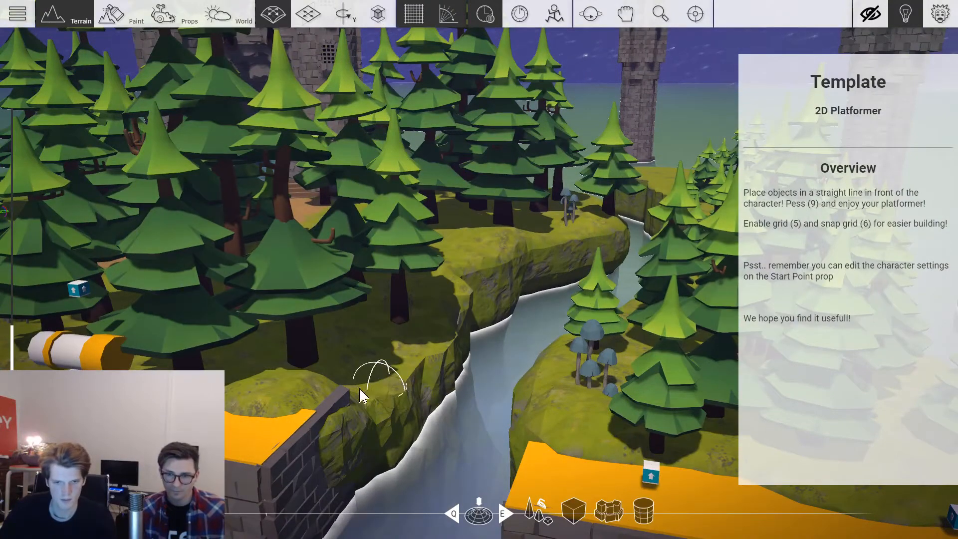
pyautogui.scroll(2, 360, 389)
pyautogui.scroll(-5, 366, 412)
pyautogui.moveTo(366, 412)
pyautogui.mouseDown(button='right')
pyautogui.moveTo(309, 409)
pyautogui.moveTo(409, 401)
pyautogui.moveTo(357, 427)
pyautogui.mouseUp(button='right')
pyautogui.scroll(3, 357, 427)
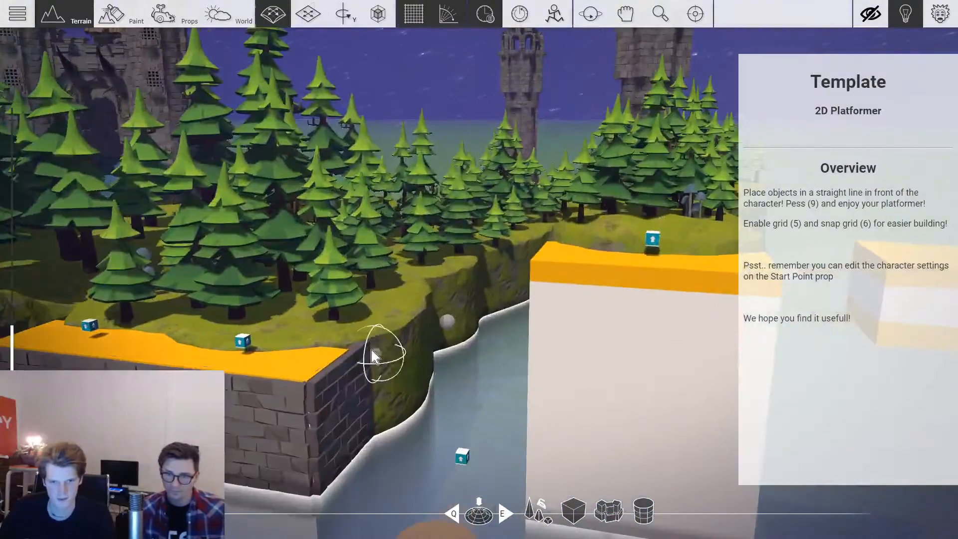
# Place a rotated wall section on the second platform's end face nearest the first platform.
pyautogui.moveTo(394, 368); pyautogui.dragTo(768, 409, button='right')
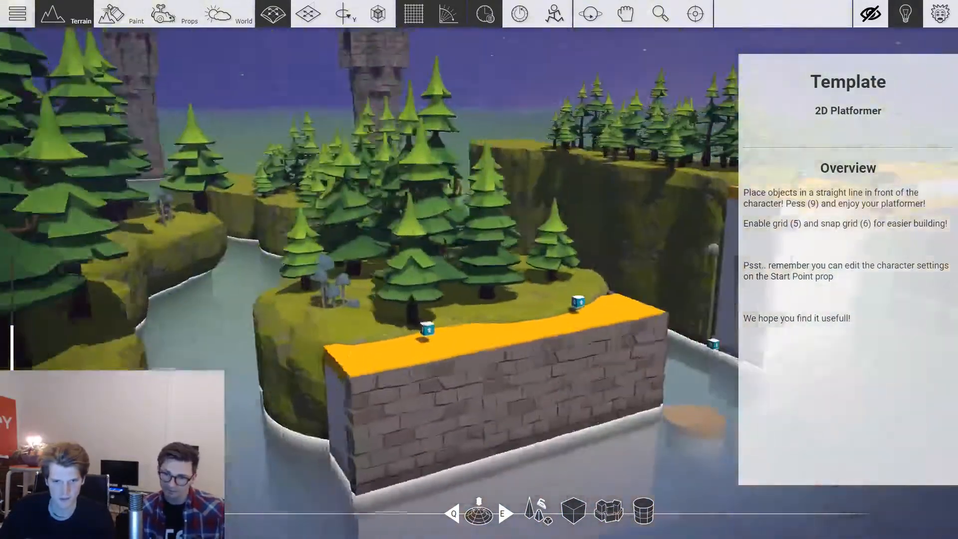
pyautogui.scroll(-1, 382, 420)
pyautogui.press('F3')
pyautogui.moveTo(417, 356); pyautogui.dragTo(384, 398)
pyautogui.scroll(-1, 384, 398)
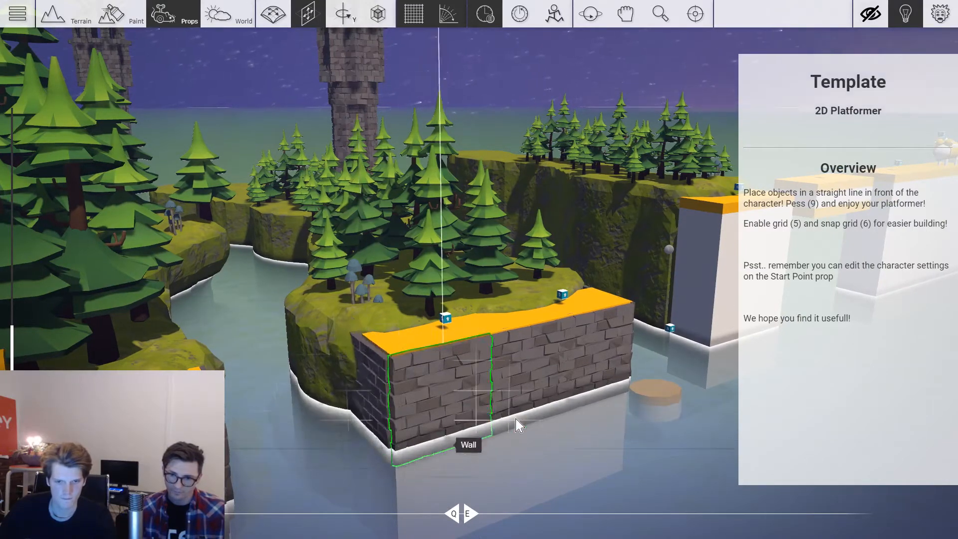
# Copy wall sections onto the tall third platform and lower them to cover its front face down to the water.
pyautogui.moveTo(517, 425); pyautogui.dragTo(459, 377, button='right')
pyautogui.scroll(-2, 459, 377)
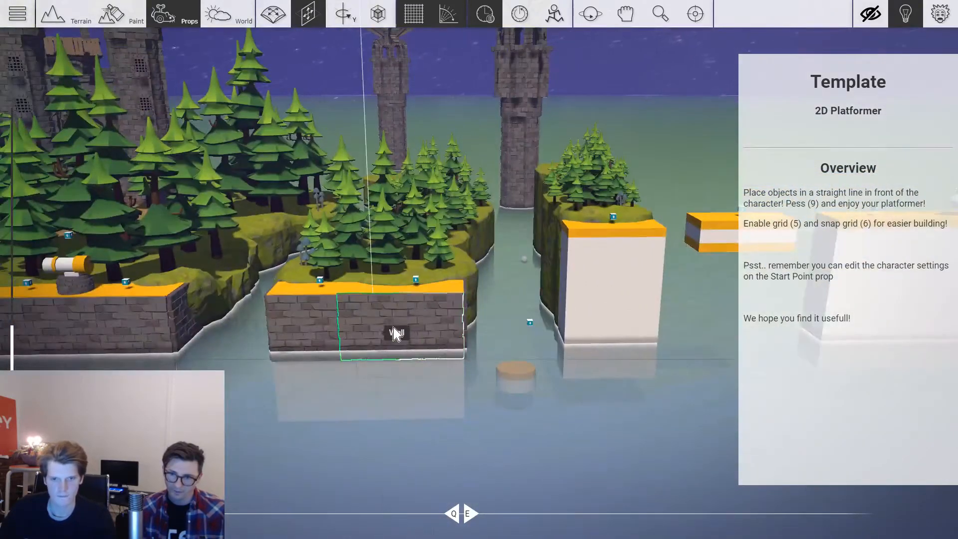
pyautogui.press('d')
pyautogui.keyDown('ctrl'); pyautogui.moveTo(397, 333); pyautogui.dragTo(493, 310); pyautogui.keyUp('ctrl')
pyautogui.press('w')
pyautogui.press('1')
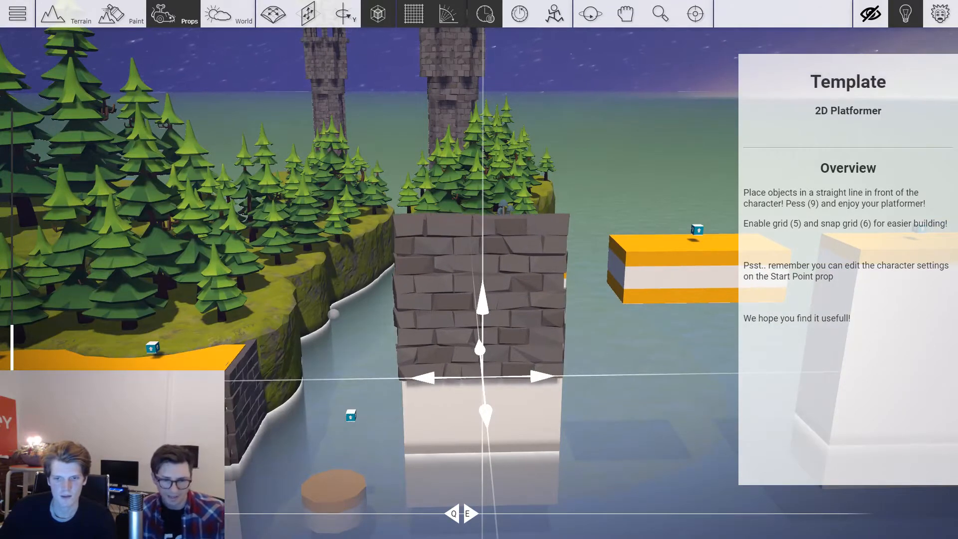
pyautogui.moveTo(482, 300); pyautogui.dragTo(483, 375)
pyautogui.scroll(-2, 482, 374)
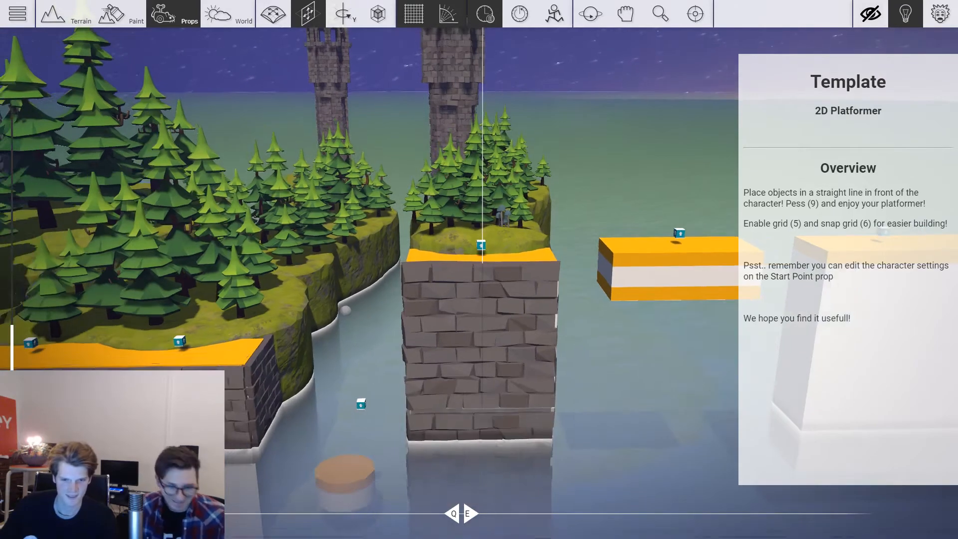
pyautogui.scroll(-3, 532, 457)
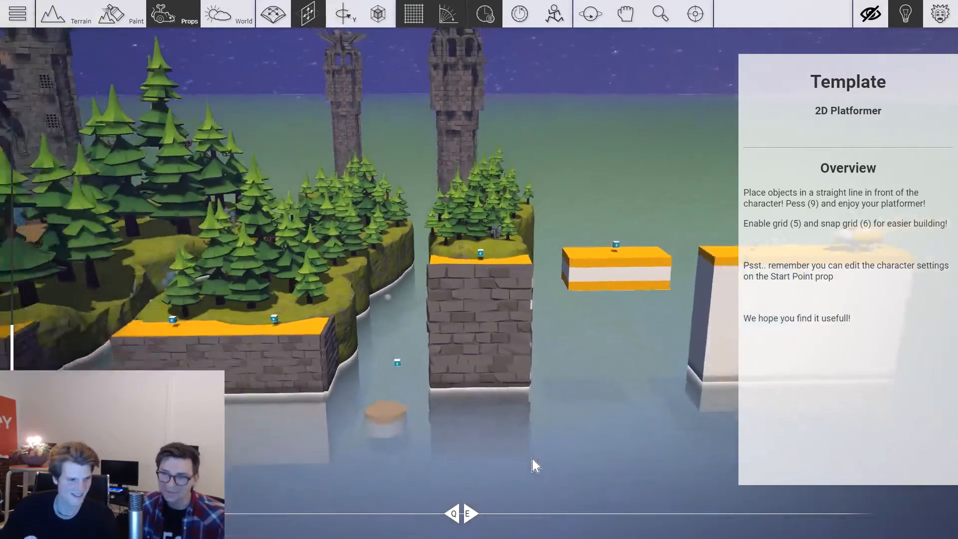
# Examine the floating platform and the uncovered sides of the platforms around it.
pyautogui.press('s')
pyautogui.press('w')
pyautogui.moveTo(564, 171); pyautogui.dragTo(503, 239, button='right')
pyautogui.press('d')
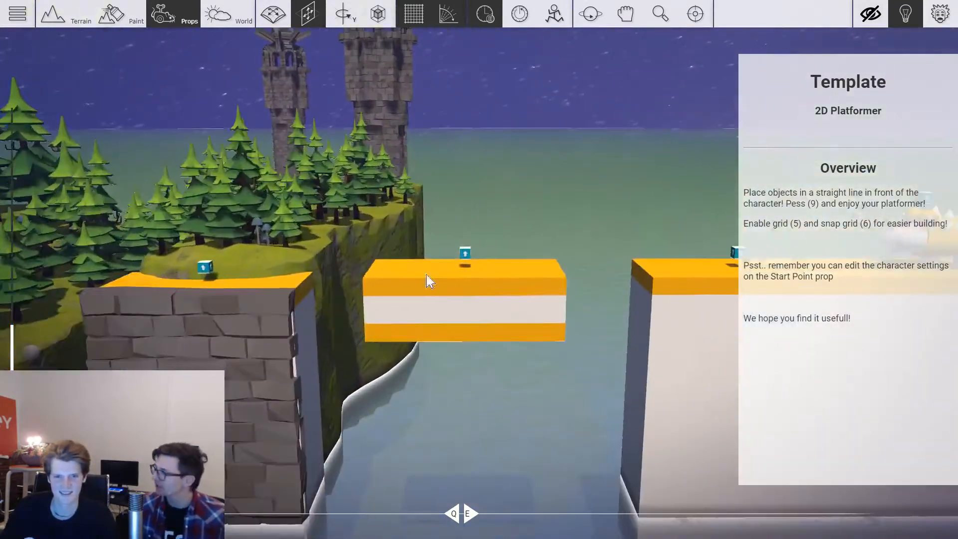
pyautogui.press('s')
pyautogui.moveTo(338, 332); pyautogui.dragTo(348, 321, button='right')
pyautogui.press('s')
pyautogui.press('a')
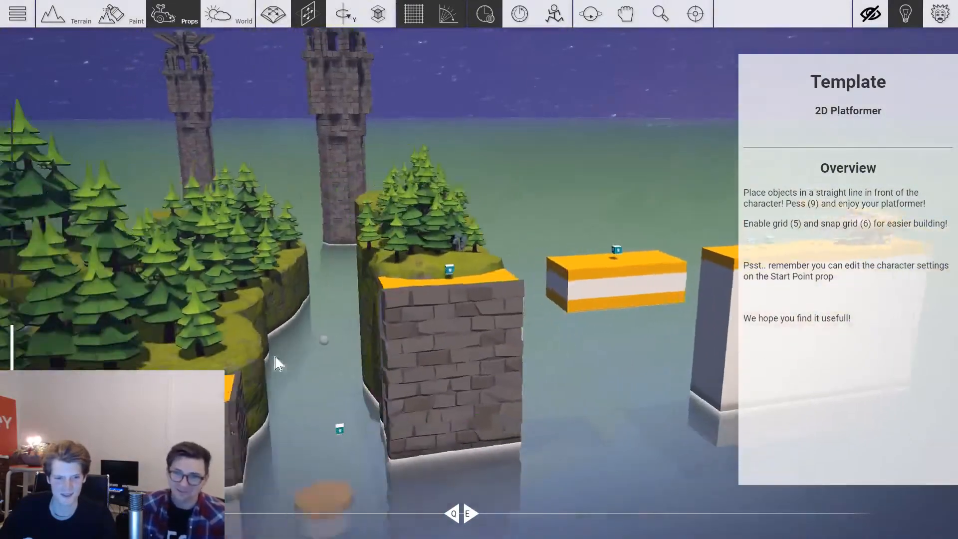
# Cover both end faces of the tall third platform with rotated wall sections.
pyautogui.moveTo(424, 362); pyautogui.dragTo(354, 373, button='right')
pyautogui.moveTo(305, 374); pyautogui.dragTo(443, 399)
pyautogui.press('d')
pyautogui.press('w')
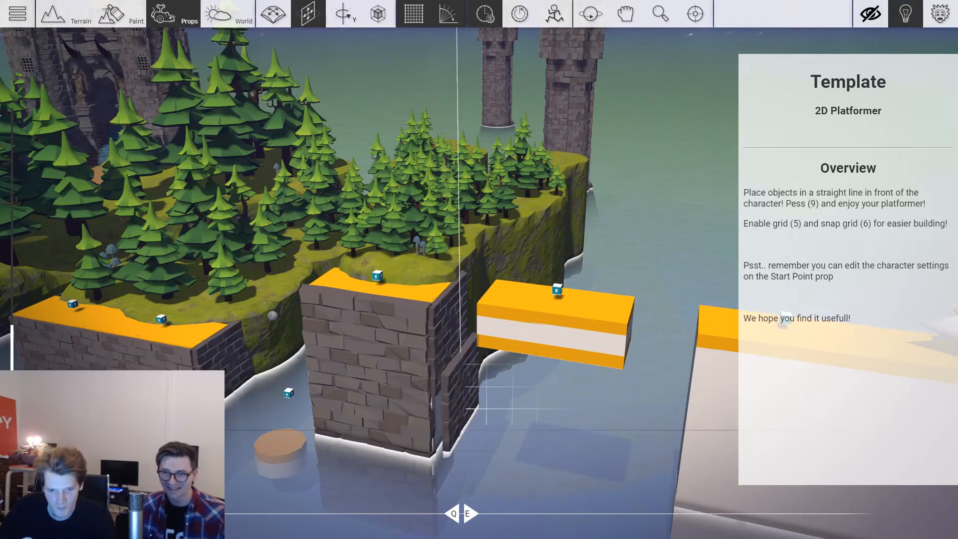
pyautogui.press('s')
pyautogui.press('a')
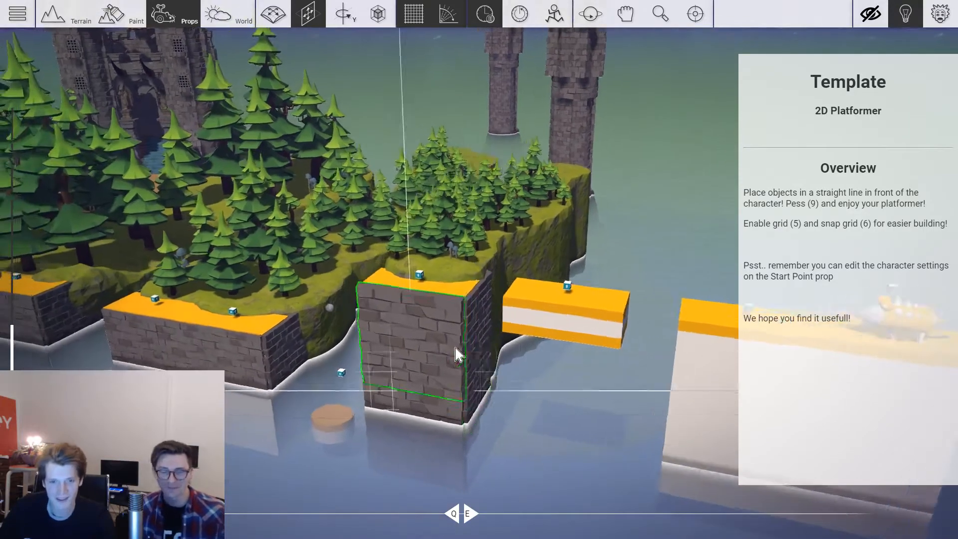
pyautogui.moveTo(456, 355); pyautogui.dragTo(545, 334, button='right')
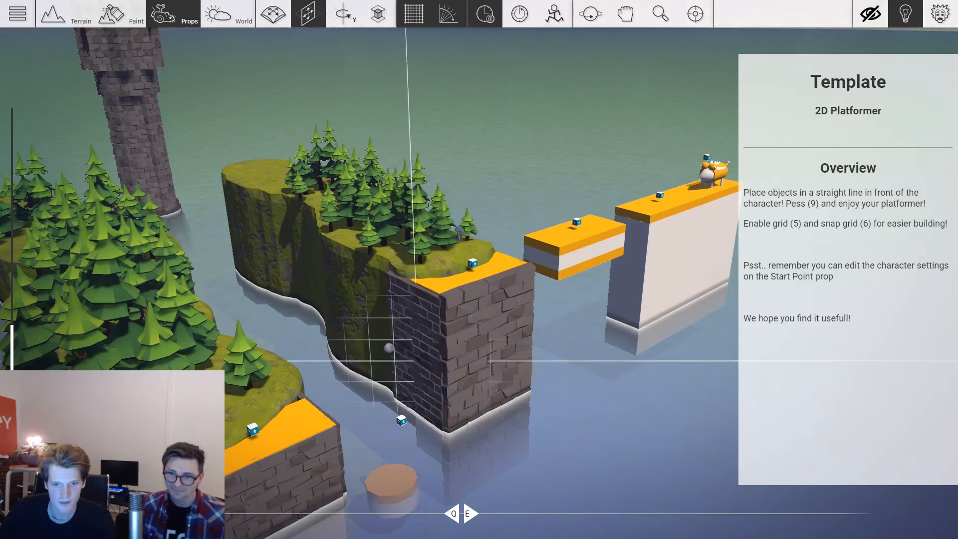
# Copy a row of three wall sections onto the front of the last platform, where the orange horned creature stands.
pyautogui.moveTo(487, 343); pyautogui.dragTo(479, 319, button='right')
pyautogui.moveTo(496, 167); pyautogui.dragTo(554, 172, button='right')
pyautogui.moveTo(439, 158); pyautogui.dragTo(466, 156, button='right')
pyautogui.press('a')
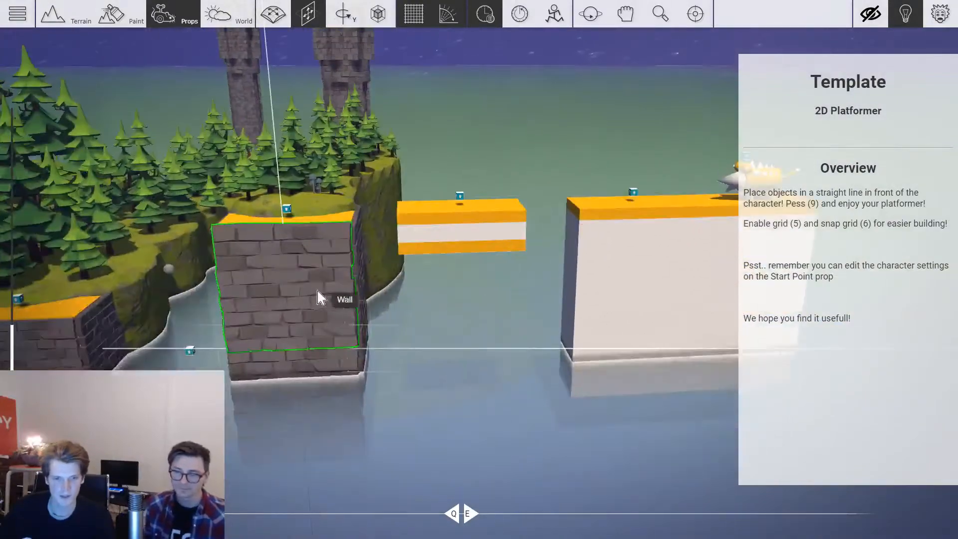
pyautogui.moveTo(319, 297); pyautogui.dragTo(392, 325, button='right')
pyautogui.press('a')
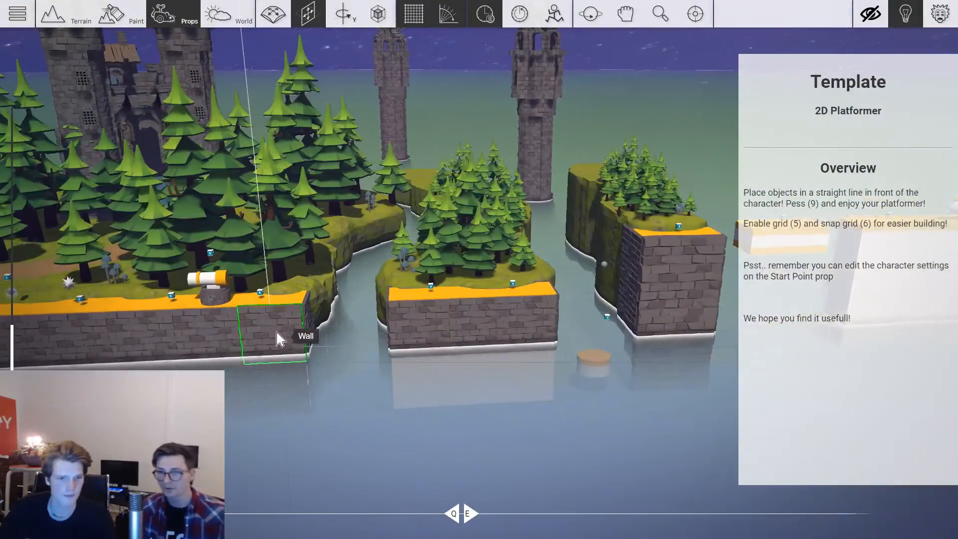
pyautogui.press('d')
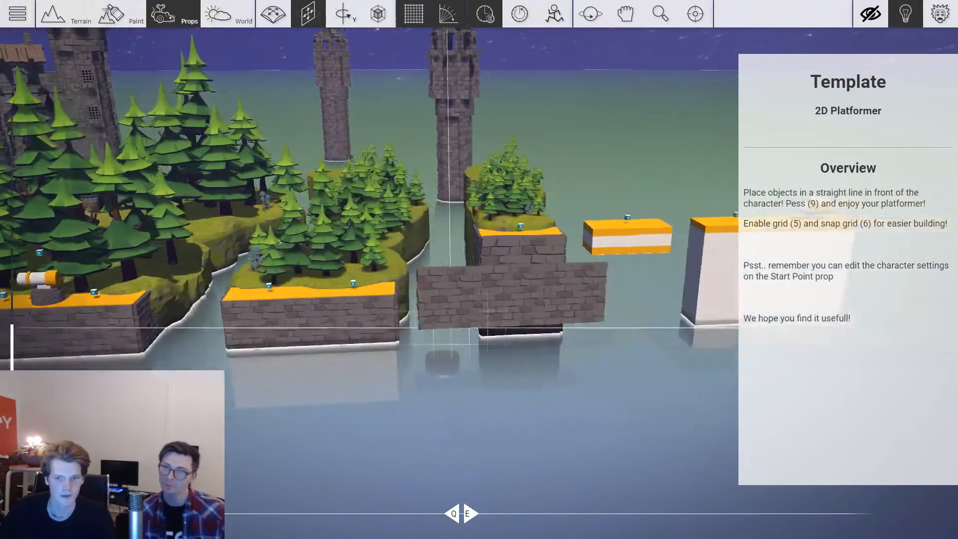
pyautogui.press('2')
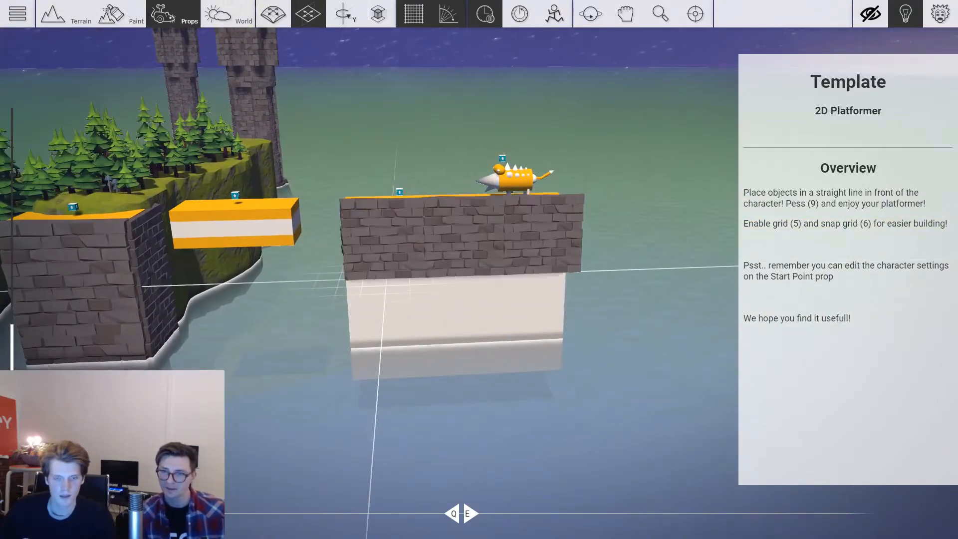
pyautogui.click(387, 291)
# Lower the three wall sections to just below the last platform's top edge and shift the far end section inward to fit its width.
pyautogui.press('w')
pyautogui.press('a')
pyautogui.press('w')
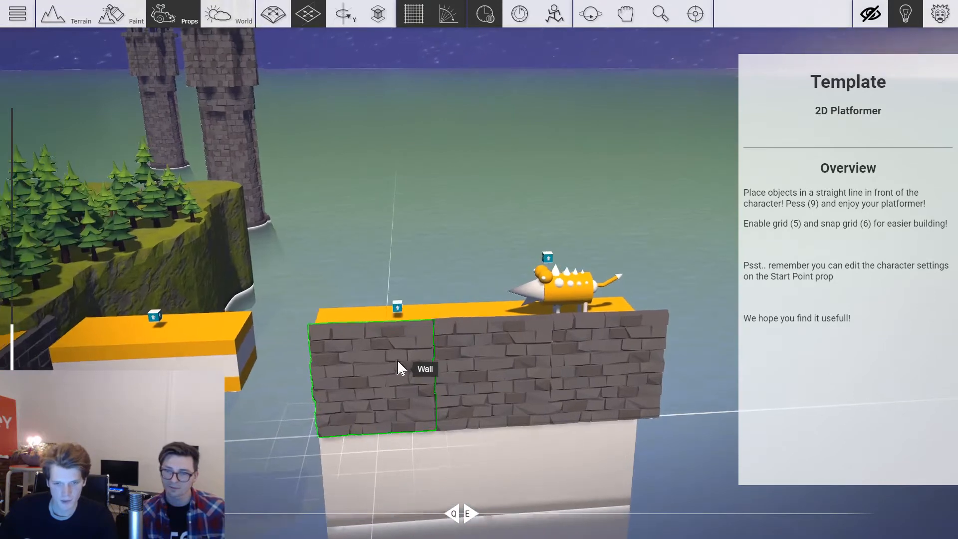
pyautogui.press('w')
pyautogui.keyDown('shift'); pyautogui.click(625, 375); pyautogui.keyUp('shift')
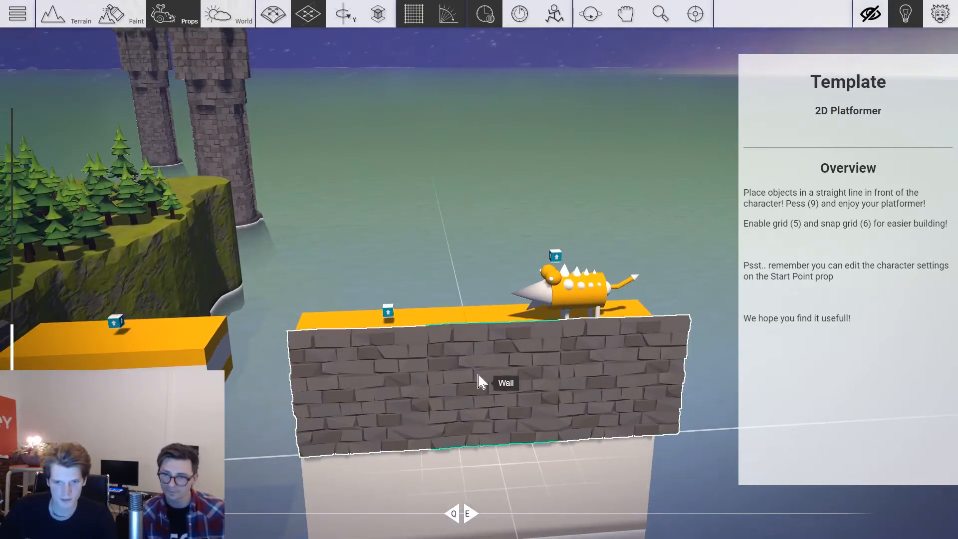
pyautogui.moveTo(478, 374); pyautogui.dragTo(478, 387)
pyautogui.press('d')
pyautogui.click(654, 368)
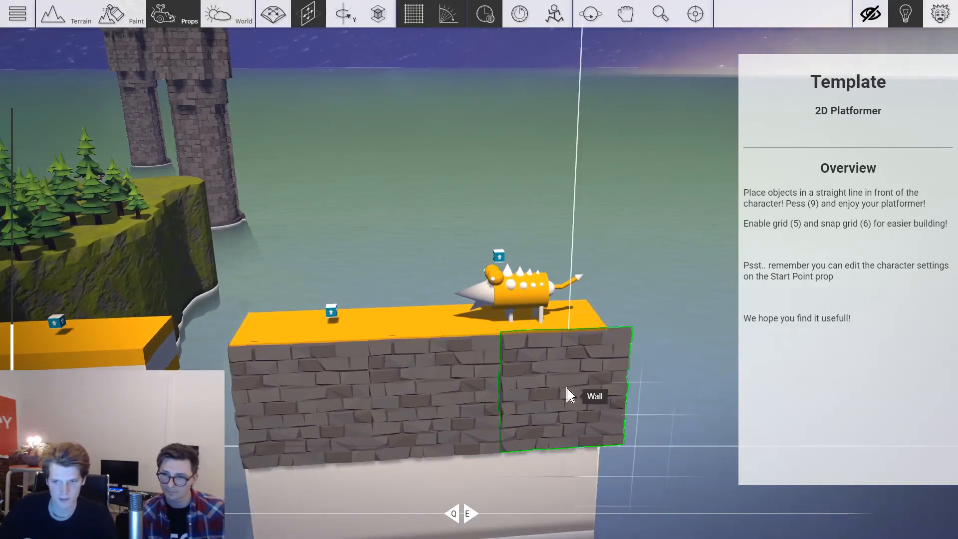
pyautogui.moveTo(566, 389); pyautogui.dragTo(541, 390)
pyautogui.press('s')
# Duplicate the last platform's three front wall sections and lower the copies to cover the face down to the water.
pyautogui.keyDown('shift'); pyautogui.click(556, 370); pyautogui.keyUp('shift')
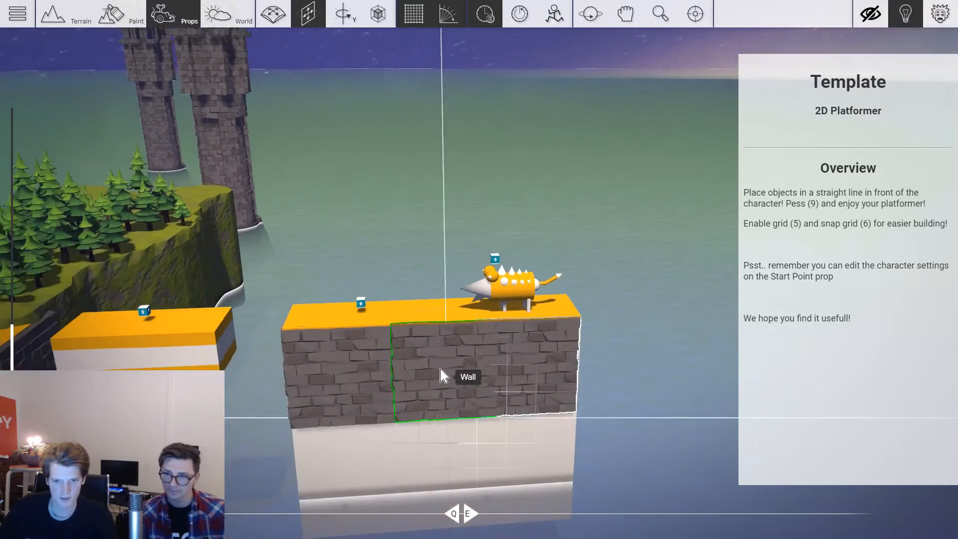
pyautogui.keyDown('shift'); pyautogui.click(440, 368); pyautogui.keyUp('shift')
pyautogui.keyDown('shift'); pyautogui.click(348, 381); pyautogui.keyUp('shift')
pyautogui.hotkey('ctrl', 'c')
pyautogui.hotkey('ctrl', 'v')
pyautogui.press('s')
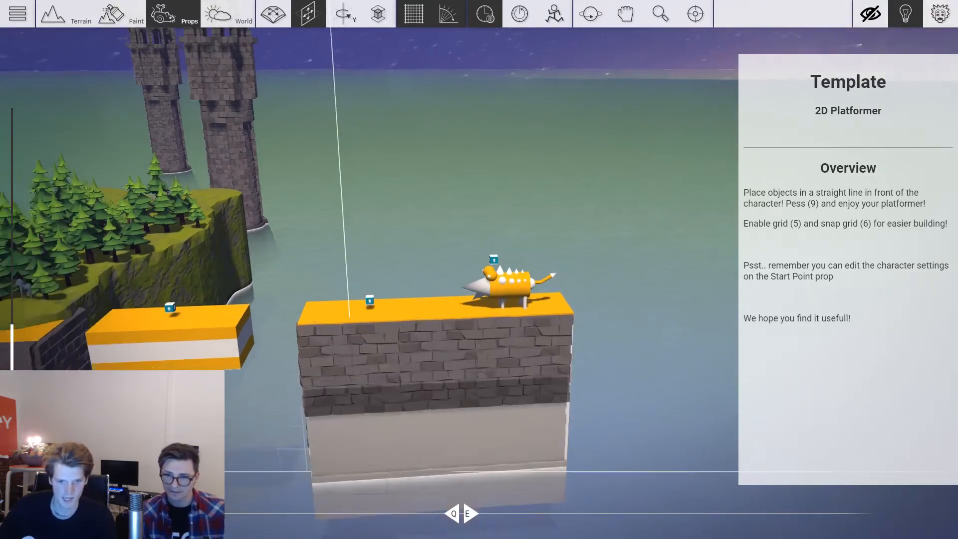
pyautogui.moveTo(353, 391); pyautogui.dragTo(354, 451)
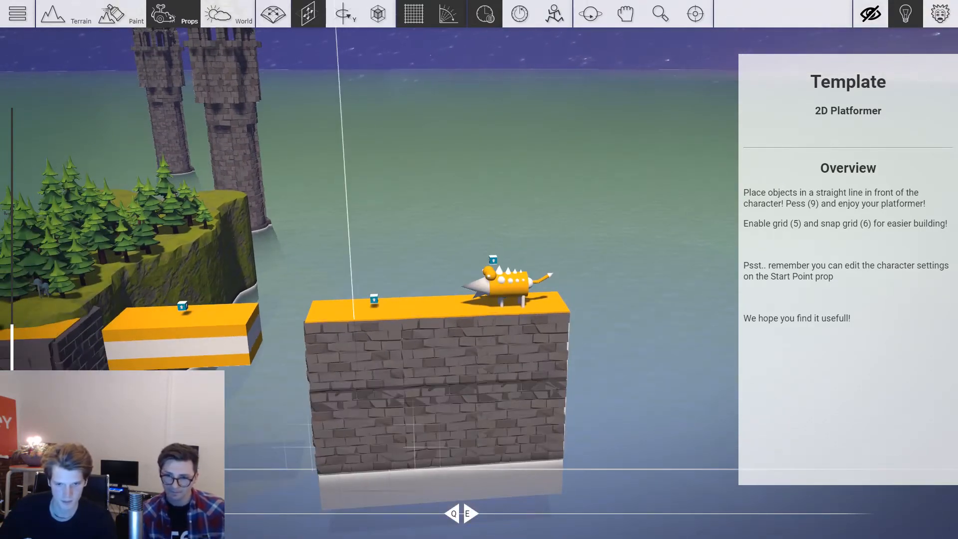
pyautogui.click(354, 451)
pyautogui.press('s')
pyautogui.press('Escape')
# Return to the start of the level, playtest it briefly and go back to editing.
pyautogui.press('a')
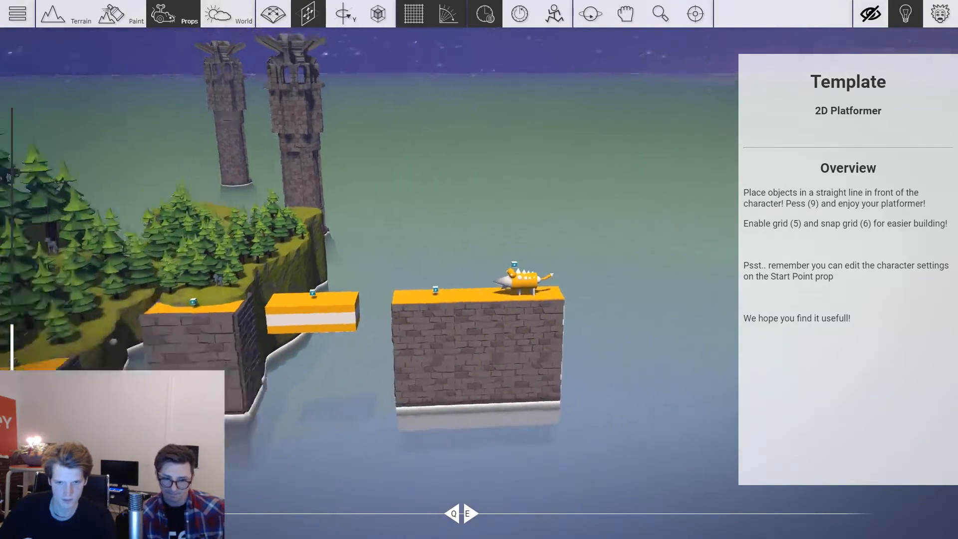
pyautogui.press('a')
pyautogui.press('w')
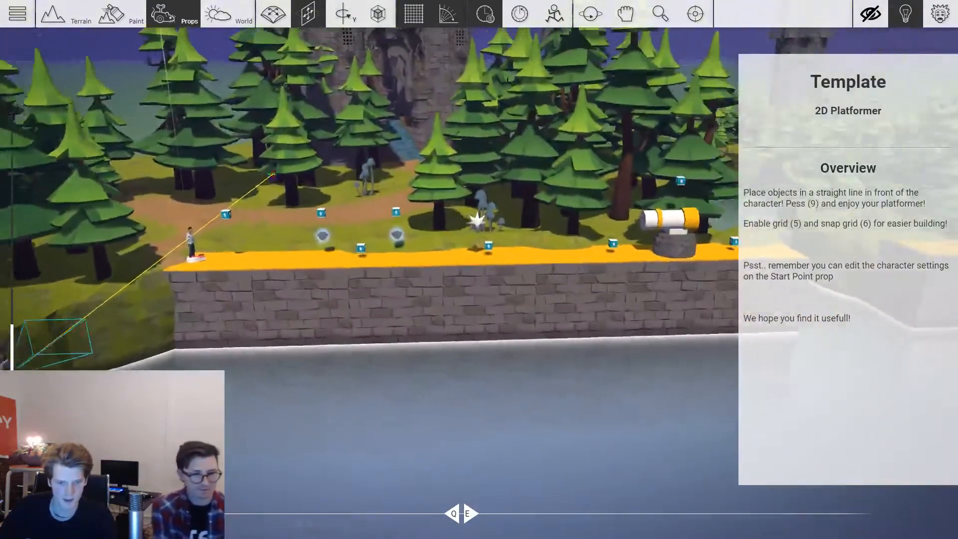
pyautogui.press('w')
pyautogui.press('a')
pyautogui.press('f')
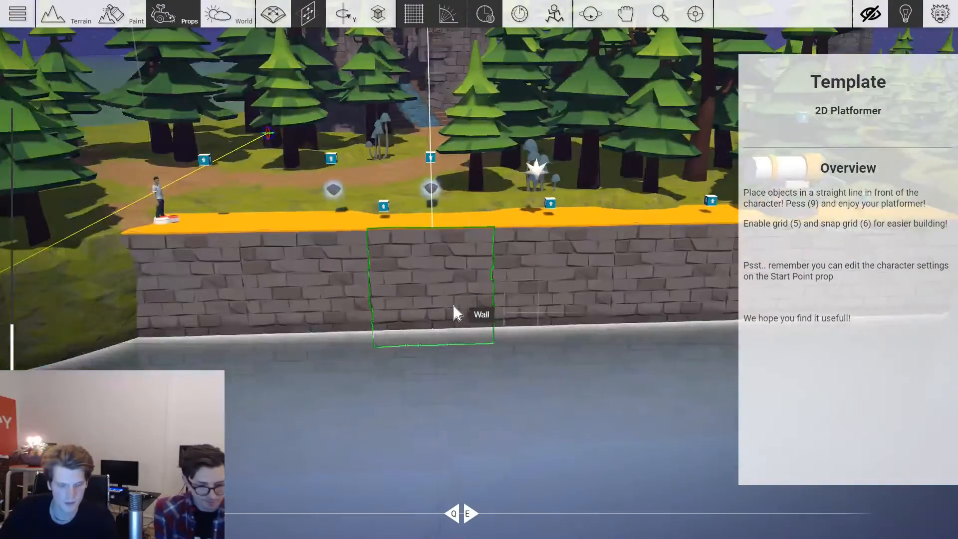
pyautogui.press('9')
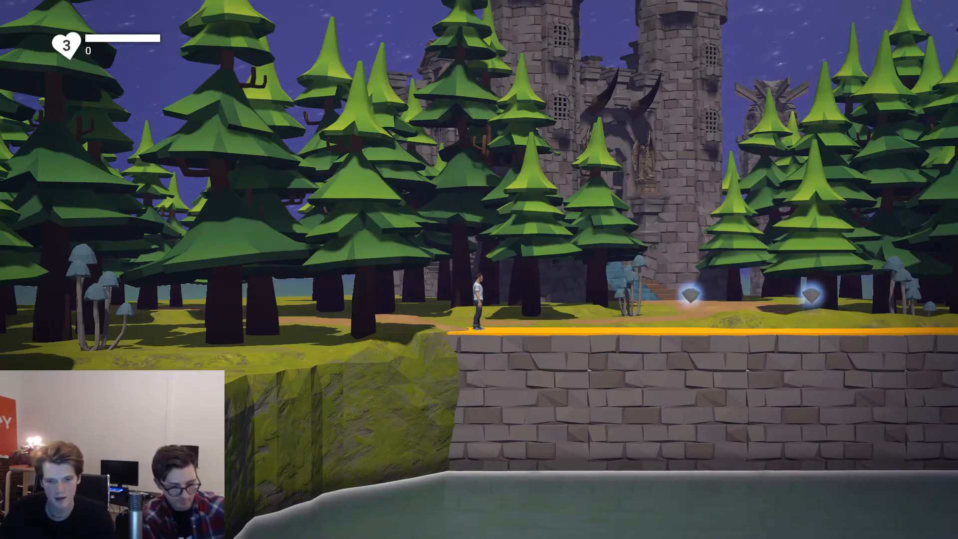
pyautogui.press('9')
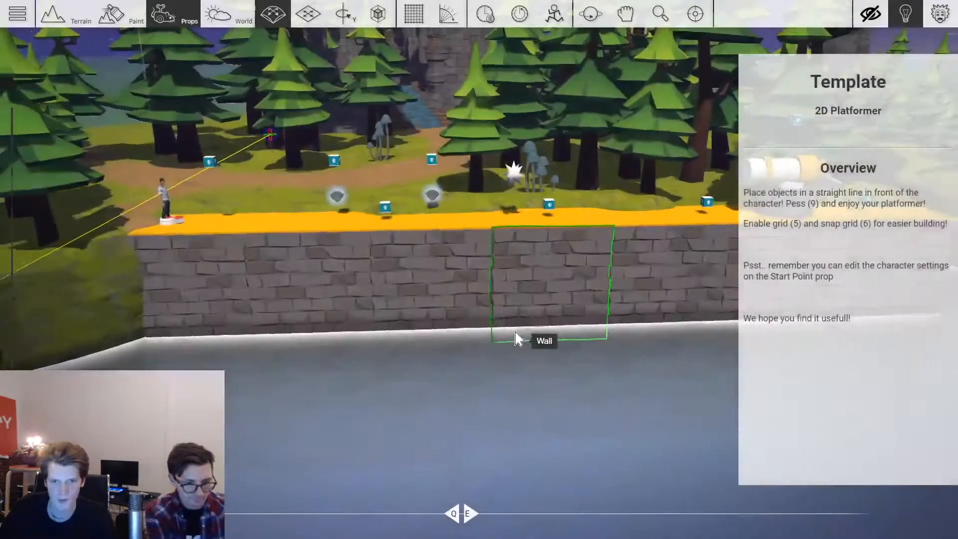
# Place a Seeker from the Gameplay props at the waterline in front of the first platform's wall, below the start point.
pyautogui.moveTo(514, 332); pyautogui.dragTo(468, 240, button='right')
pyautogui.press('w')
pyautogui.press('Tab')
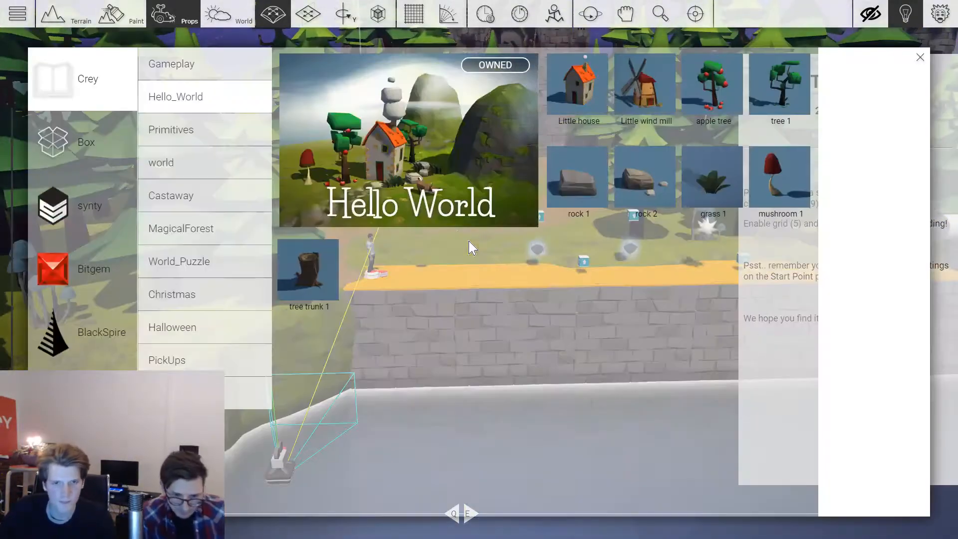
pyautogui.click(202, 65)
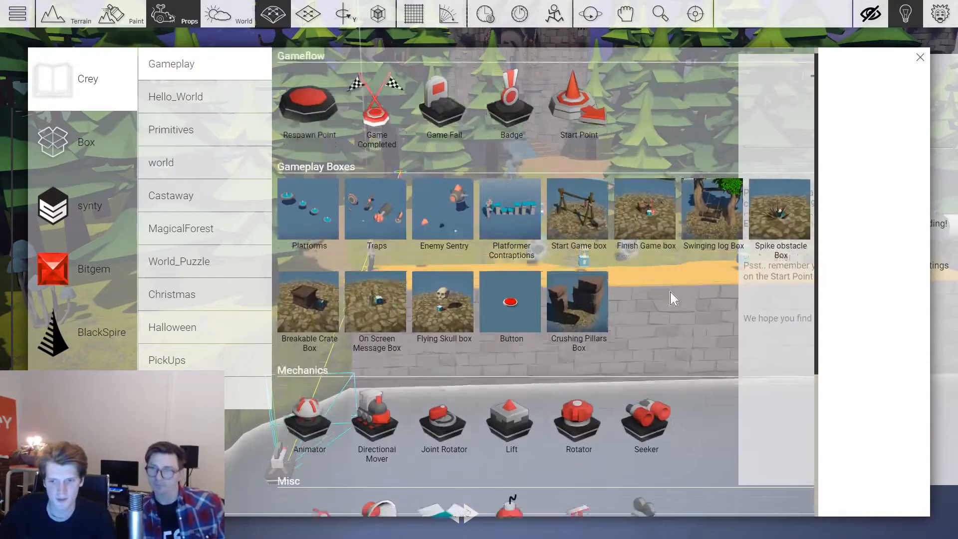
pyautogui.scroll(-2, 673, 298)
pyautogui.click(648, 327)
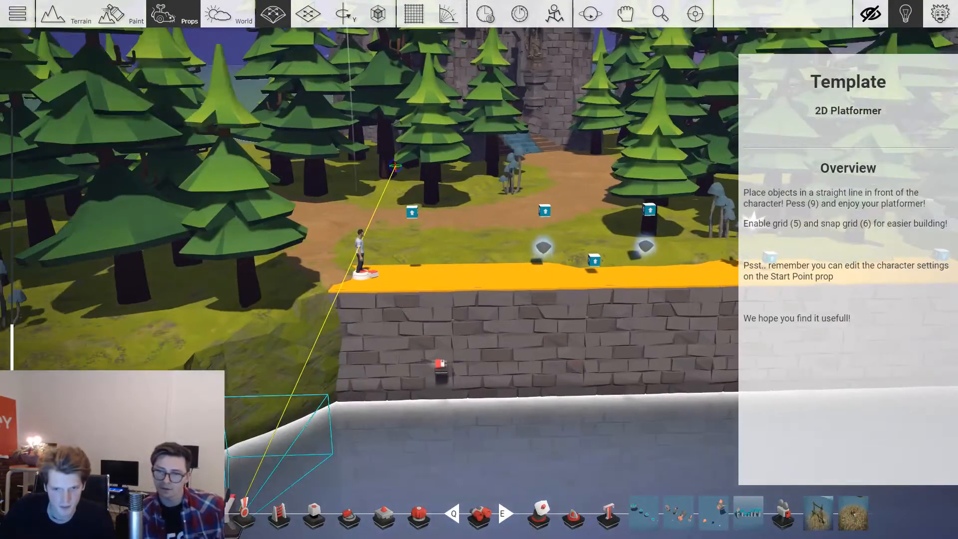
pyautogui.press('5')
pyautogui.press('3')
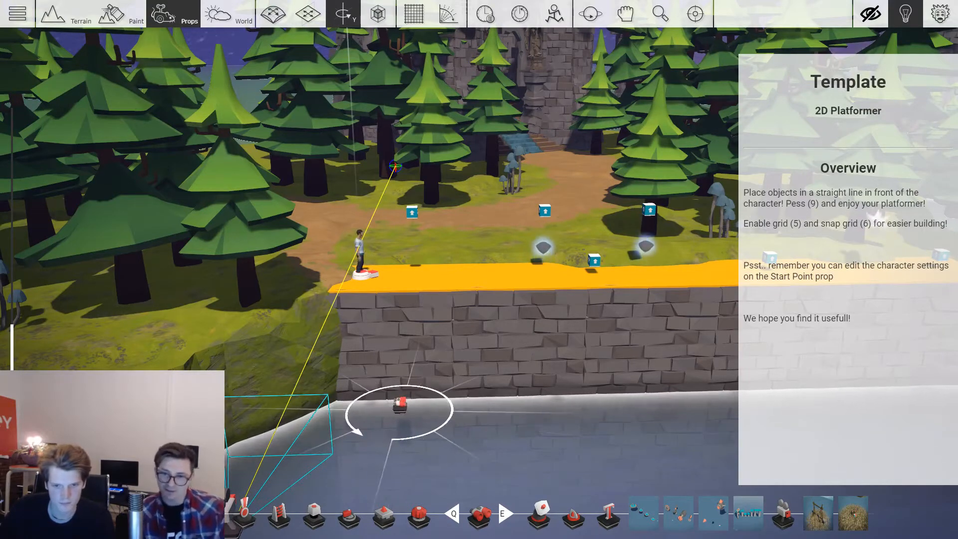
pyautogui.press('2')
pyautogui.scroll(3, 368, 413)
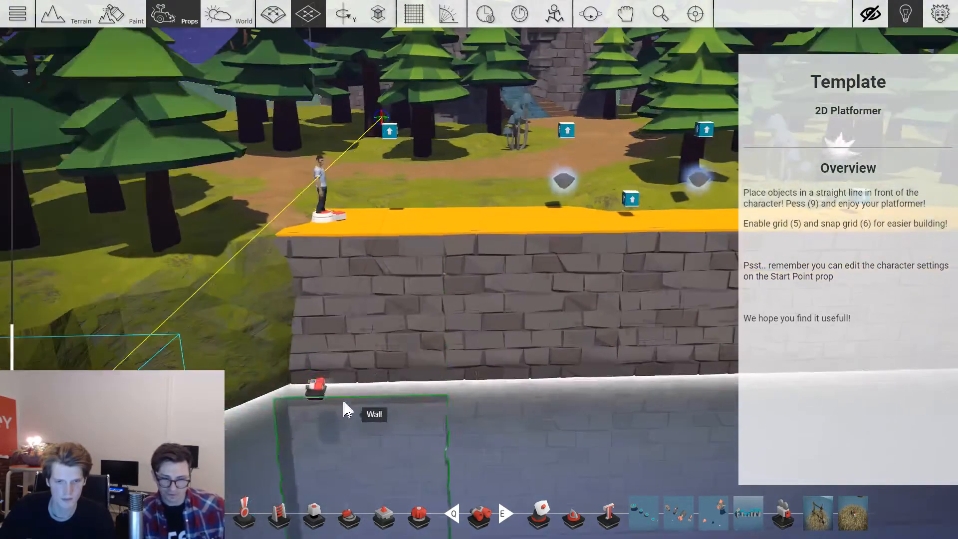
pyautogui.moveTo(321, 392); pyautogui.dragTo(299, 391, button='middle')
pyautogui.scroll(-1, 316, 391)
# Place School of fish 1 from the Christmas pack in the water beside the Seeker.
pyautogui.press('Tab')
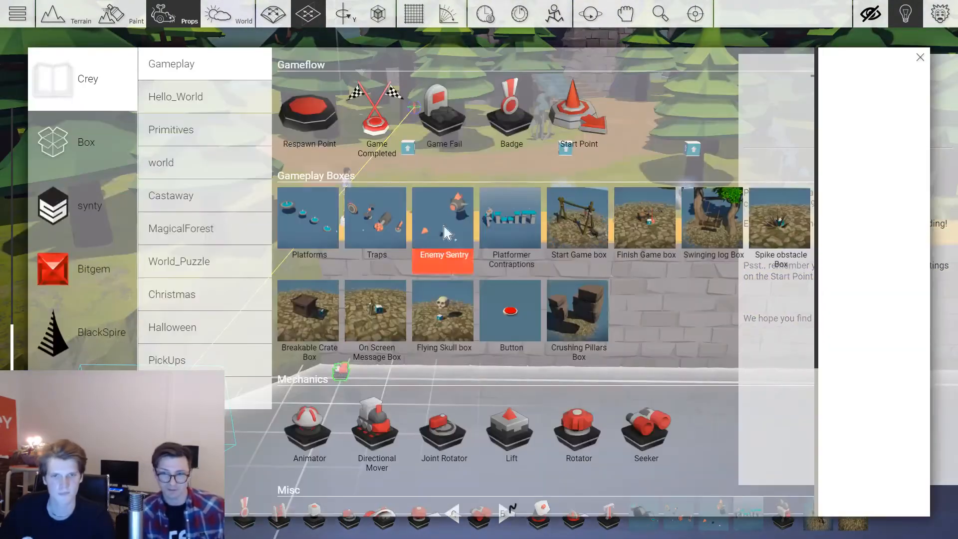
pyautogui.click(205, 294)
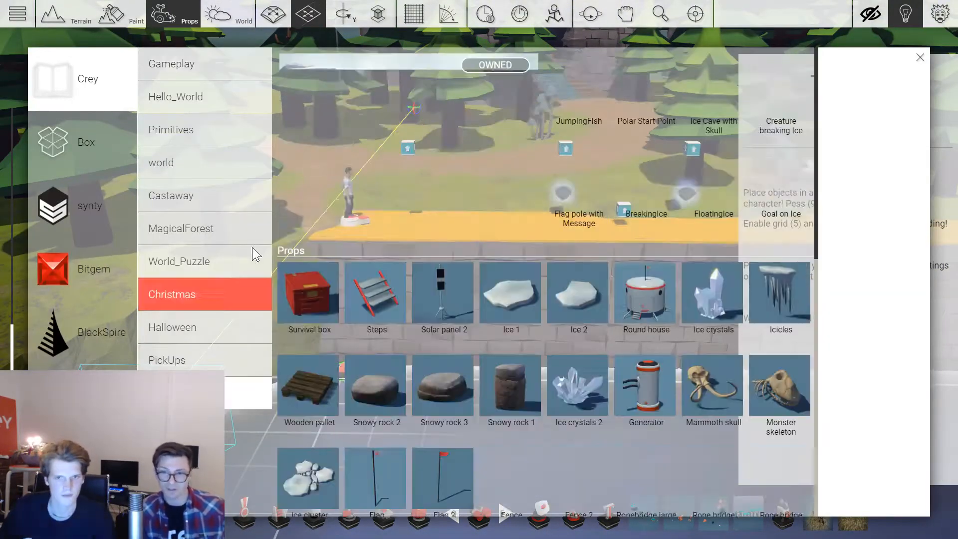
pyautogui.scroll(-3, 706, 166)
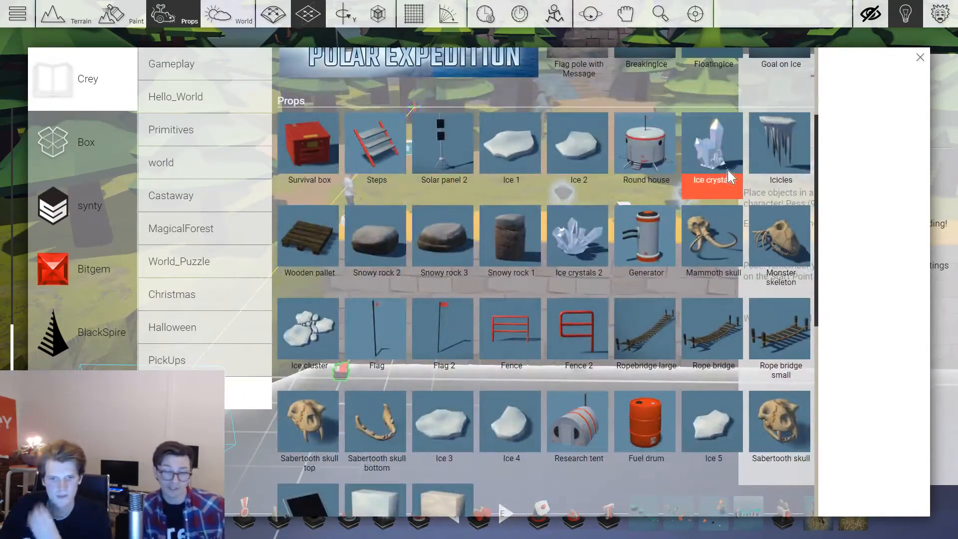
pyautogui.scroll(-1, 721, 190)
pyautogui.scroll(-2, 778, 225)
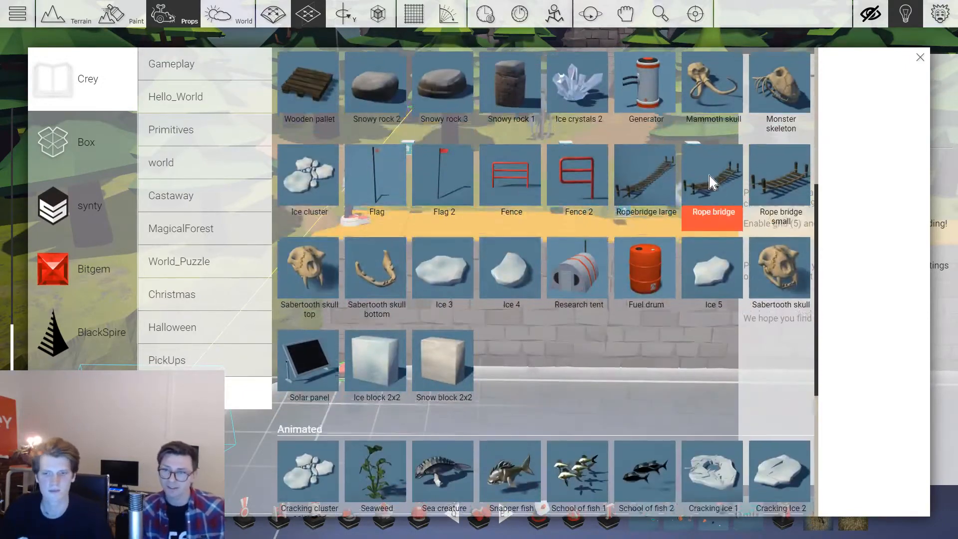
pyautogui.scroll(-5, 690, 225)
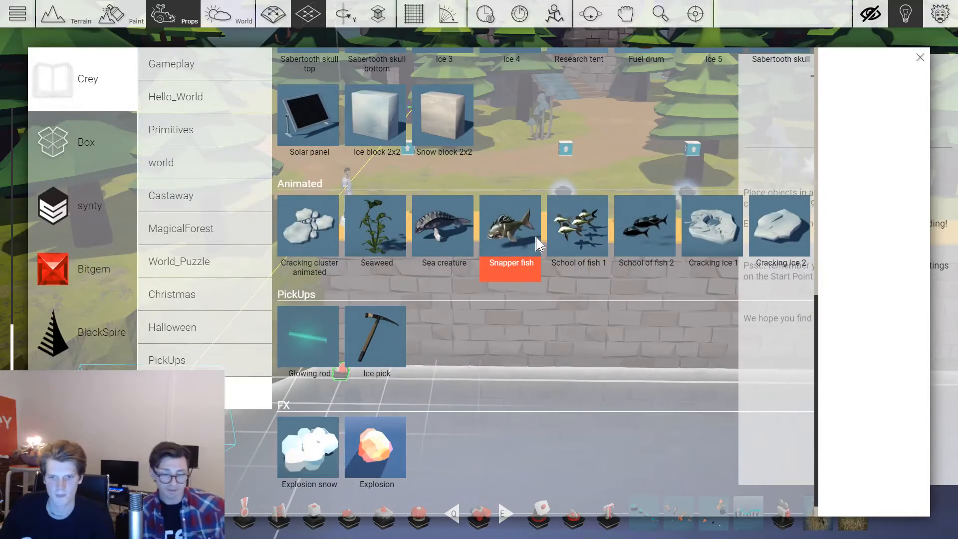
pyautogui.click(591, 244)
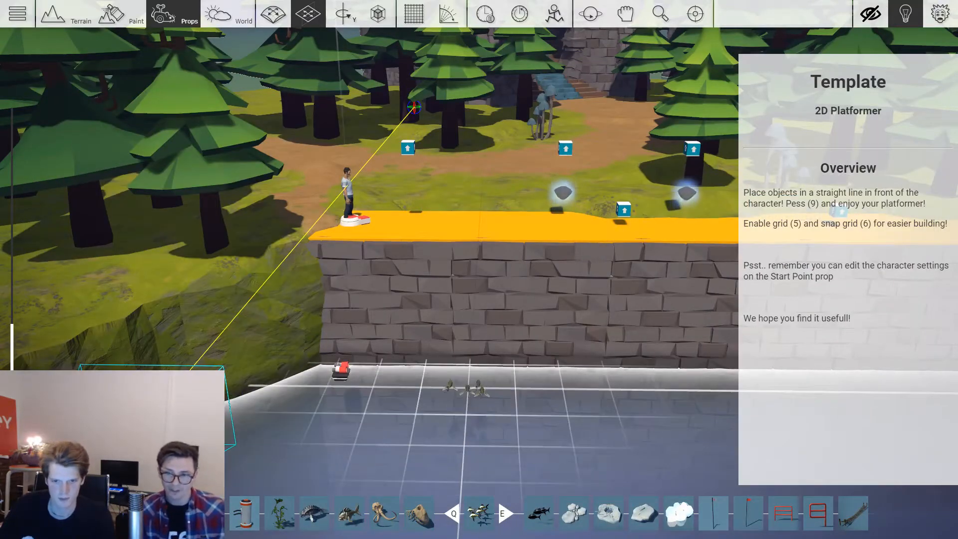
pyautogui.press('3')
pyautogui.press('2')
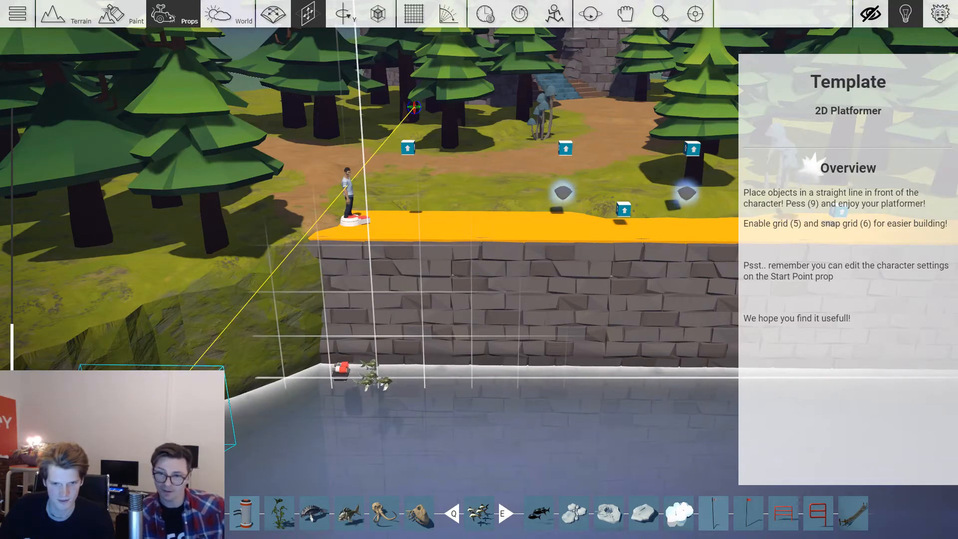
pyautogui.scroll(5, 431, 395)
# Link the Seeker to the school of fish beside it.
pyautogui.scroll(-6, 460, 374)
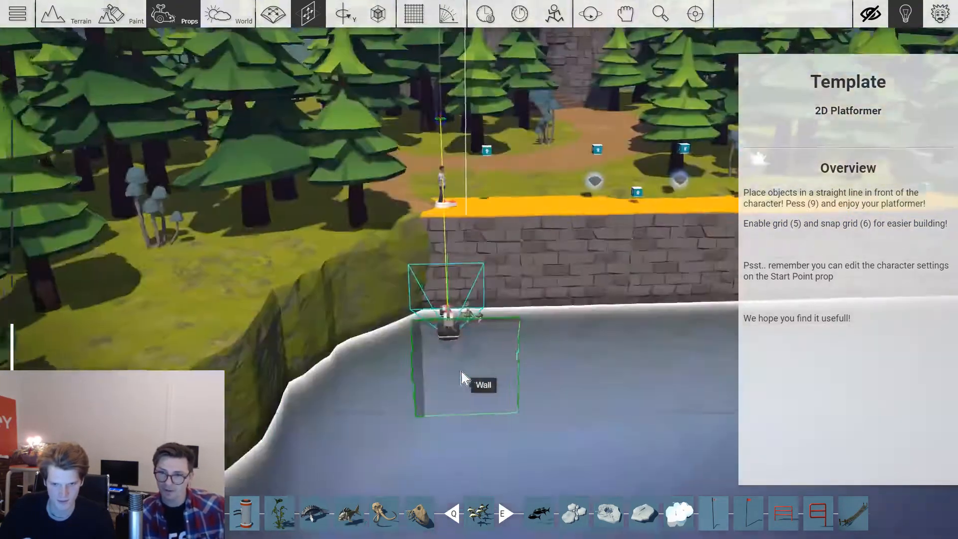
pyautogui.scroll(-8, 464, 378)
pyautogui.moveTo(463, 378); pyautogui.dragTo(439, 219, button='right')
pyautogui.scroll(5, 439, 219)
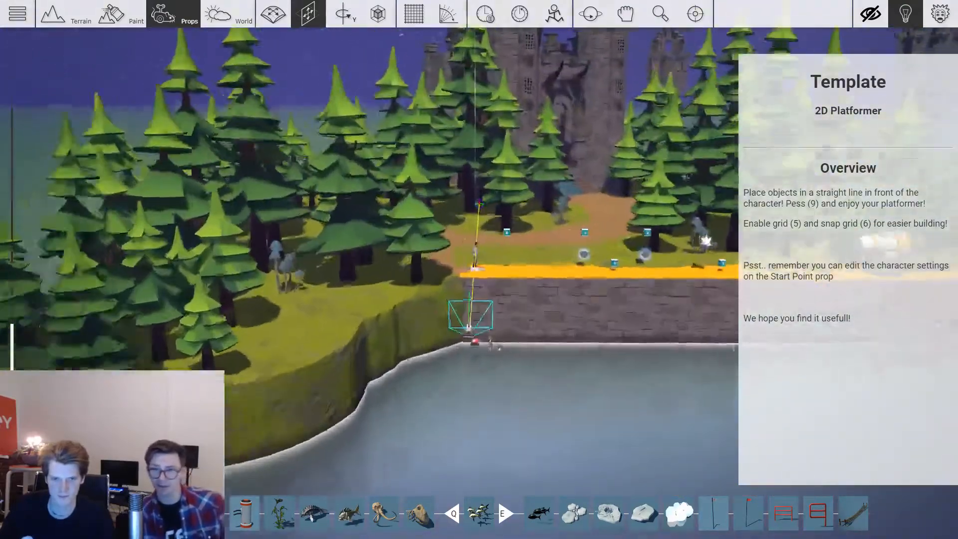
pyautogui.scroll(8, 530, 208)
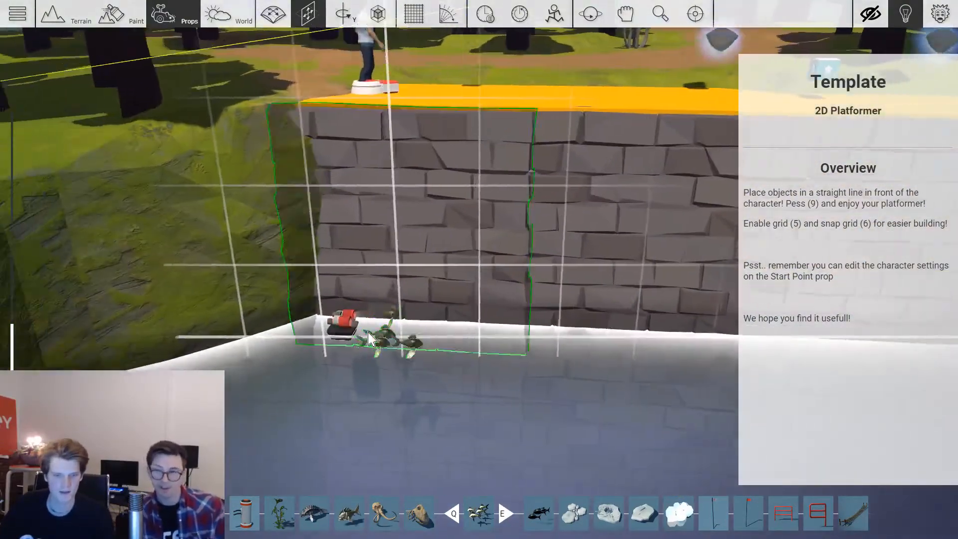
pyautogui.scroll(2, 368, 337)
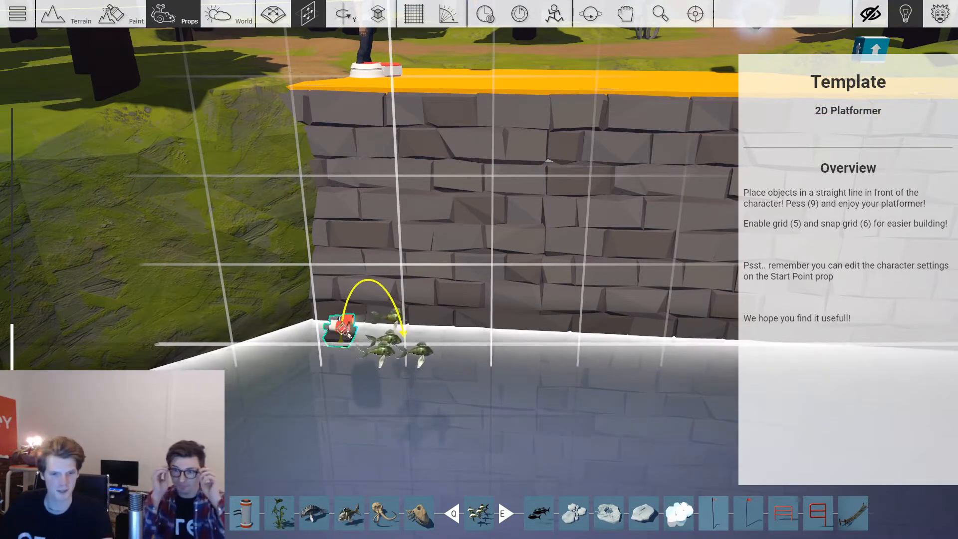
pyautogui.scroll(-3, 344, 331)
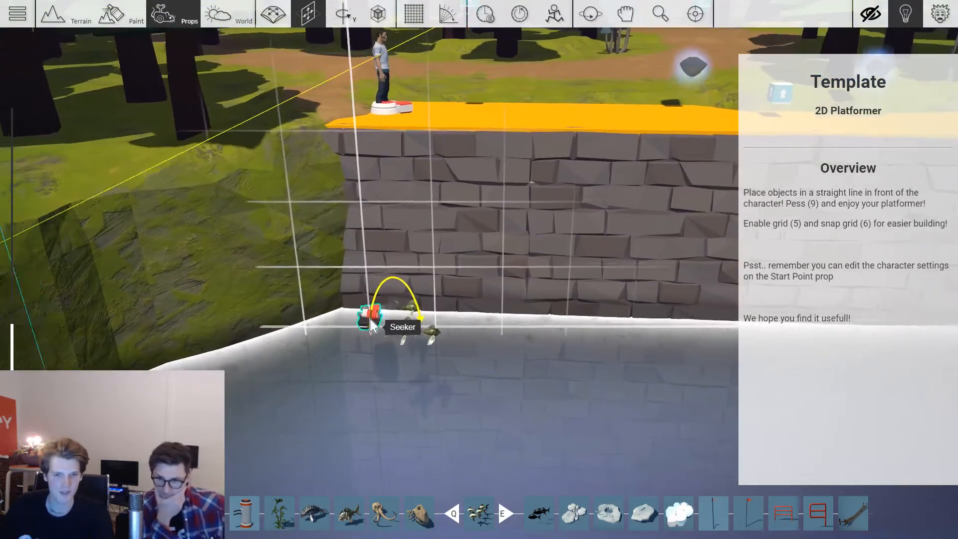
pyautogui.scroll(2, 371, 324)
# Review the Seeker's target, speed, turning and axis movement settings, then close them.
pyautogui.click(340, 335)
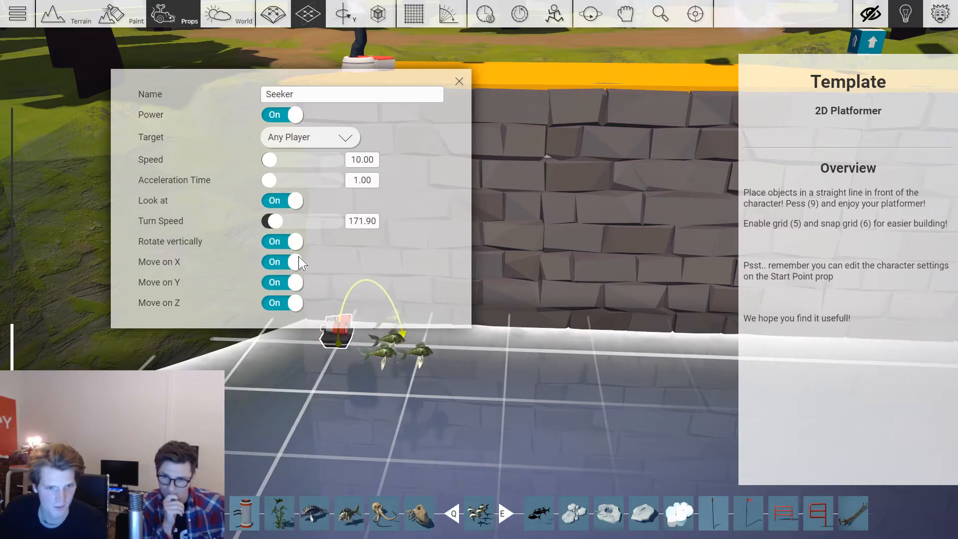
pyautogui.click(459, 81)
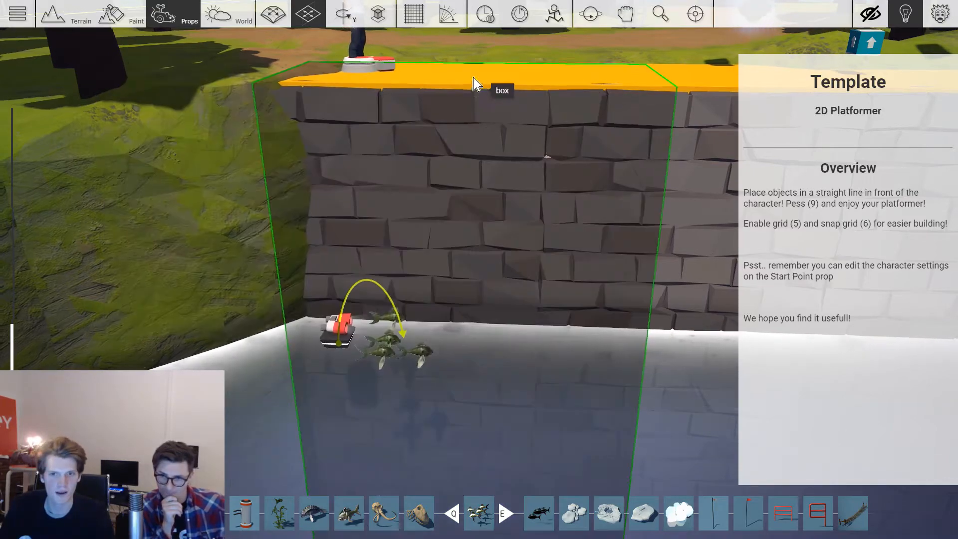
pyautogui.scroll(-3, 482, 131)
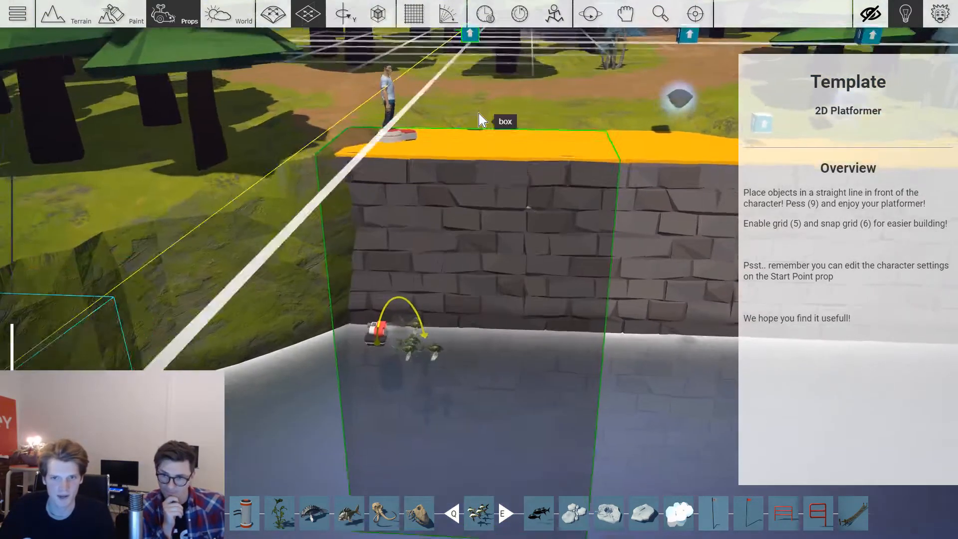
# Play-test the level, running and jumping around the first platform to see how the school of fish follows the character.
pyautogui.scroll(2, 515, 100)
pyautogui.press('9')
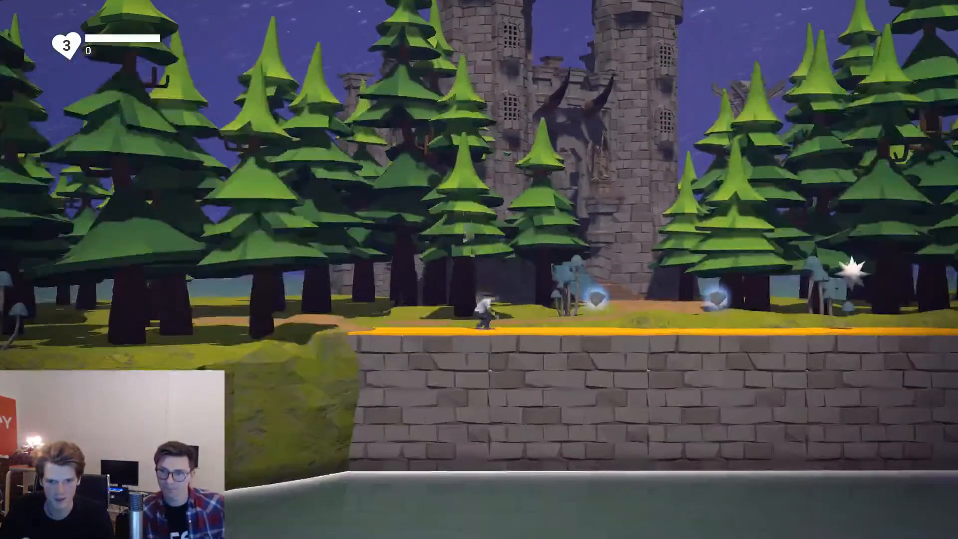
pyautogui.press('a')
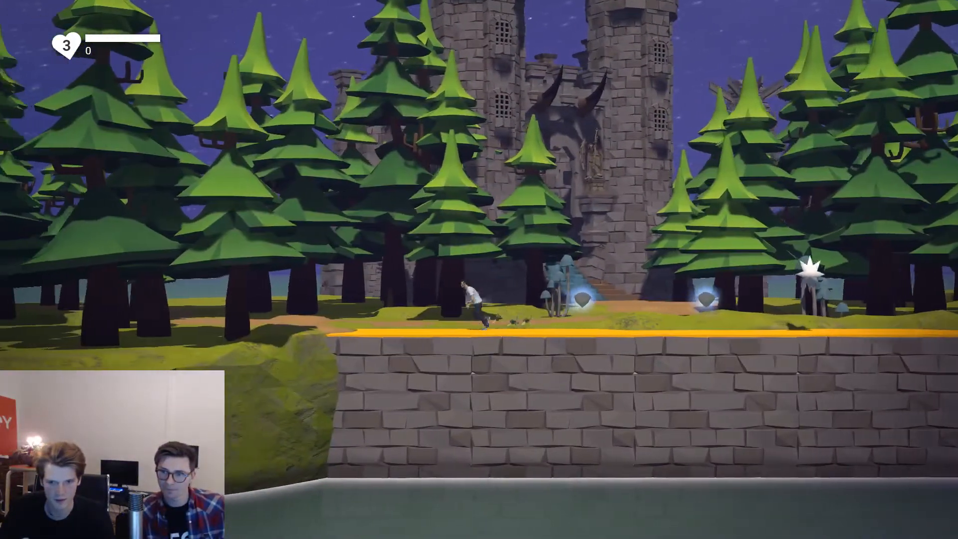
pyautogui.press('d')
pyautogui.press('a')
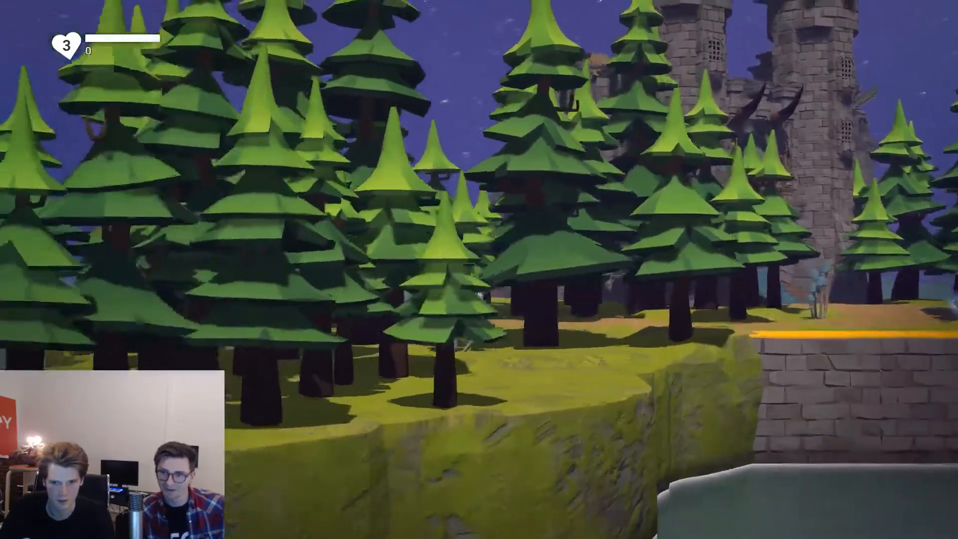
pyautogui.press('space')
pyautogui.press('d')
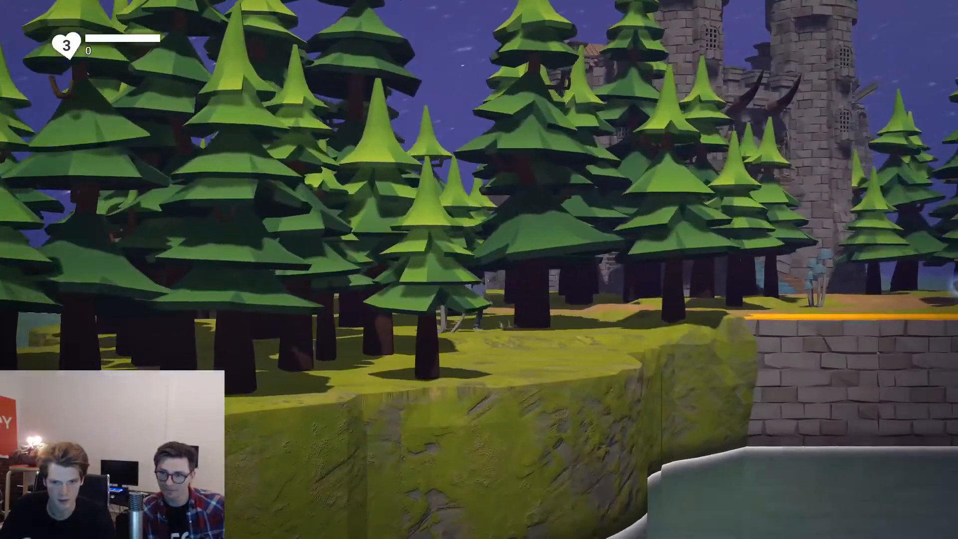
pyautogui.press('Escape')
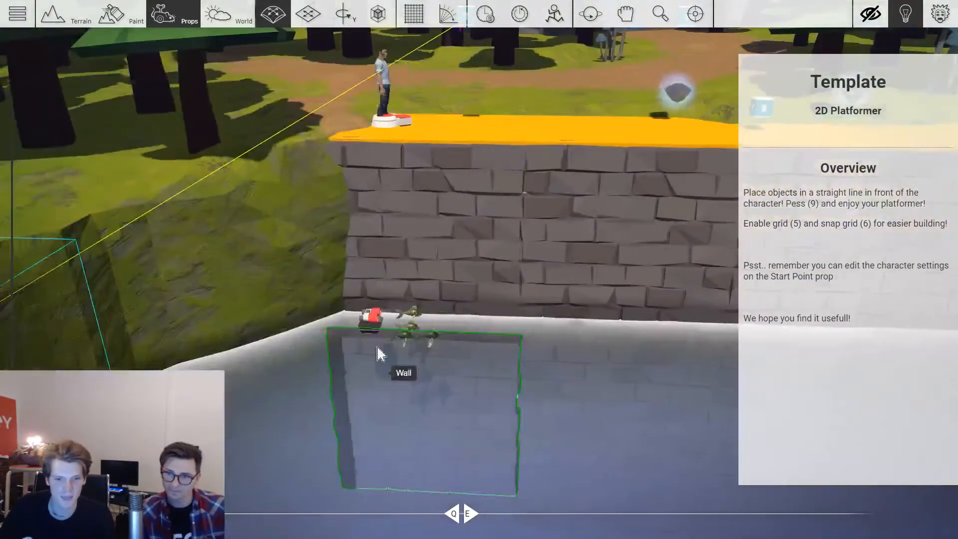
# Set Move on Y to Off in the Seeker's settings.
pyautogui.click(358, 337)
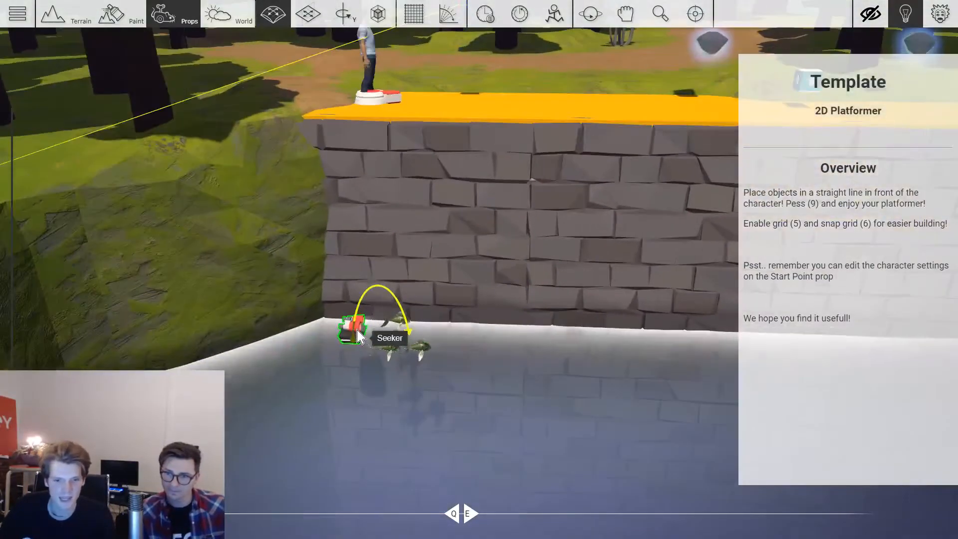
pyautogui.click(358, 336)
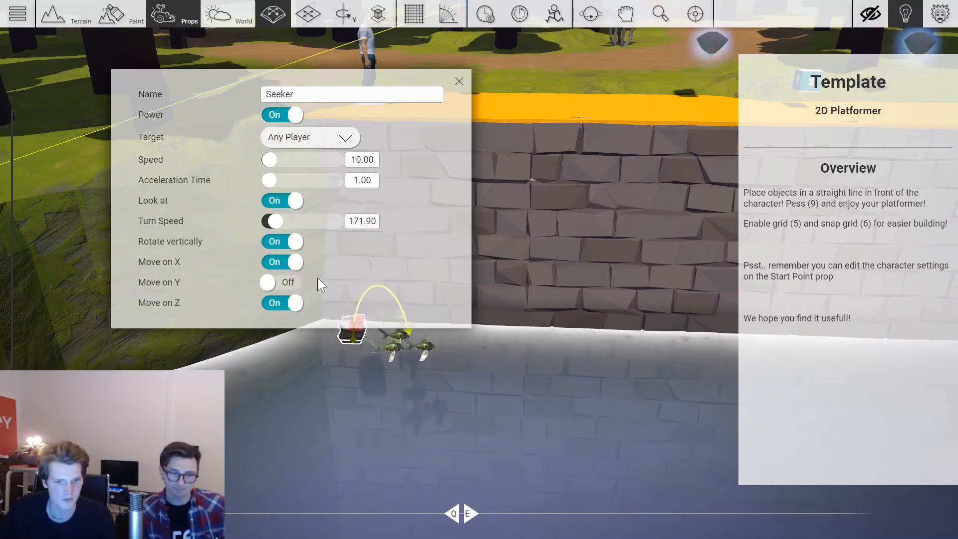
pyautogui.click(459, 81)
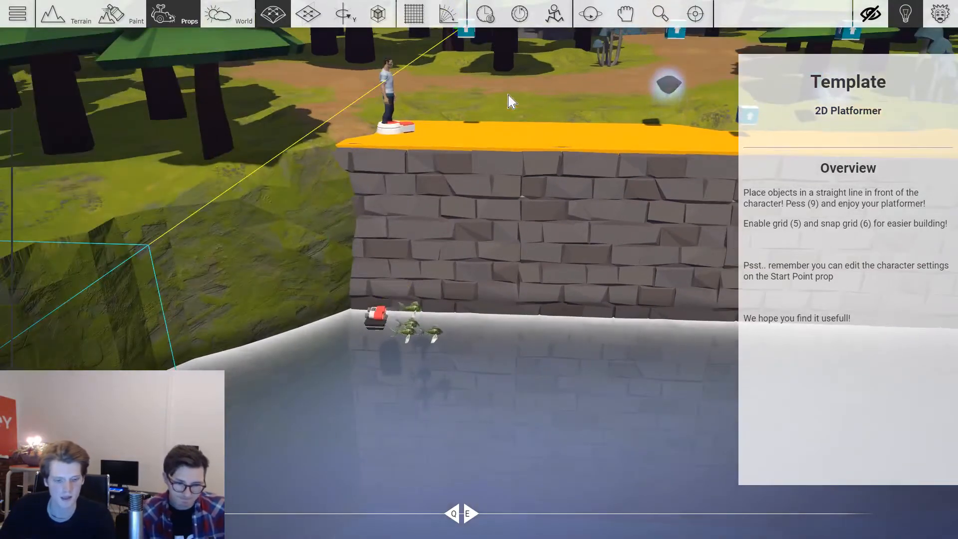
# Play-test the level from the start point across the gap to the second platform, checking how the fish follow.
pyautogui.press('9')
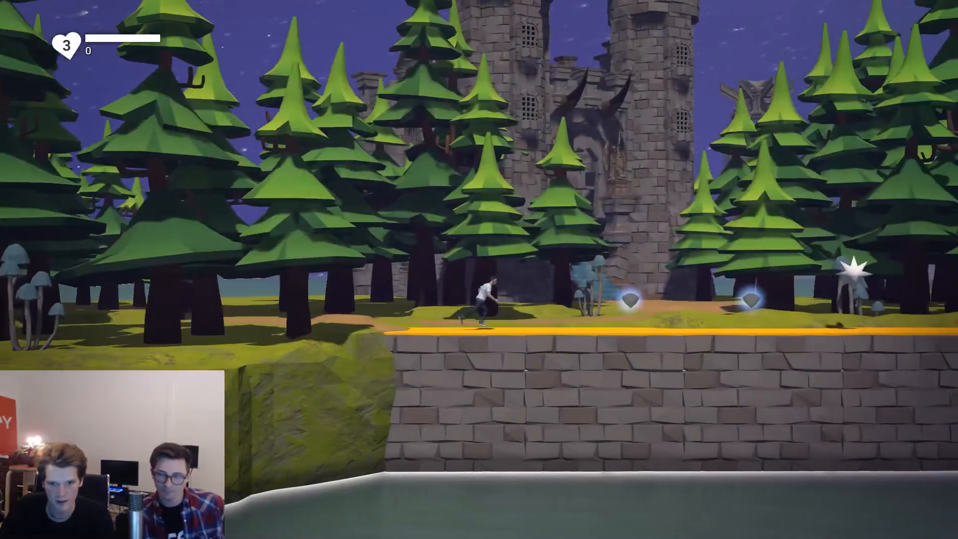
pyautogui.press('d')
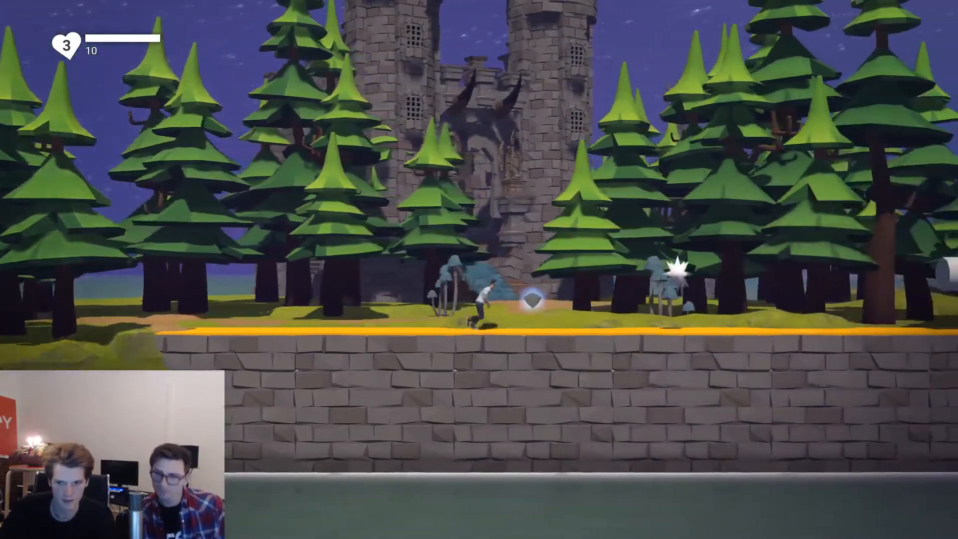
pyautogui.press('space')
pyautogui.press('space')
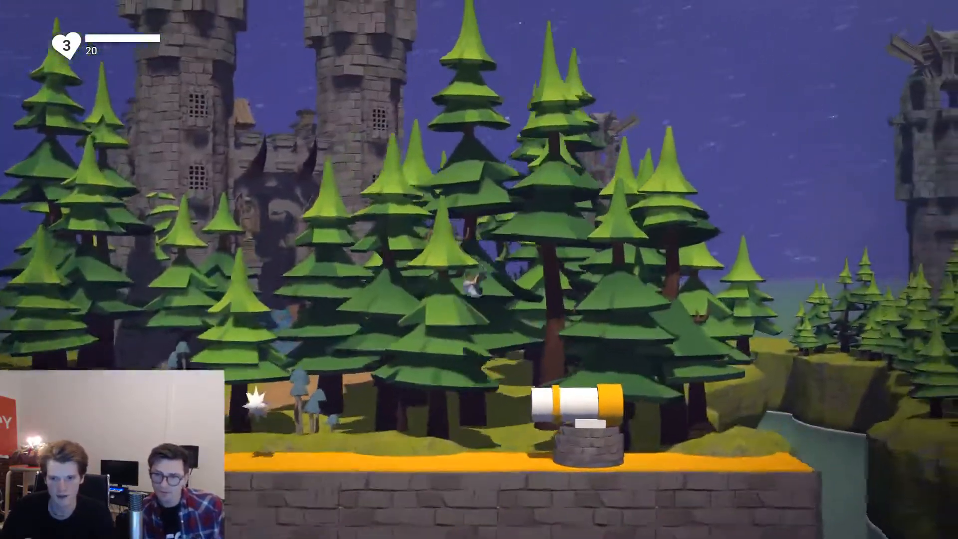
pyautogui.press('space')
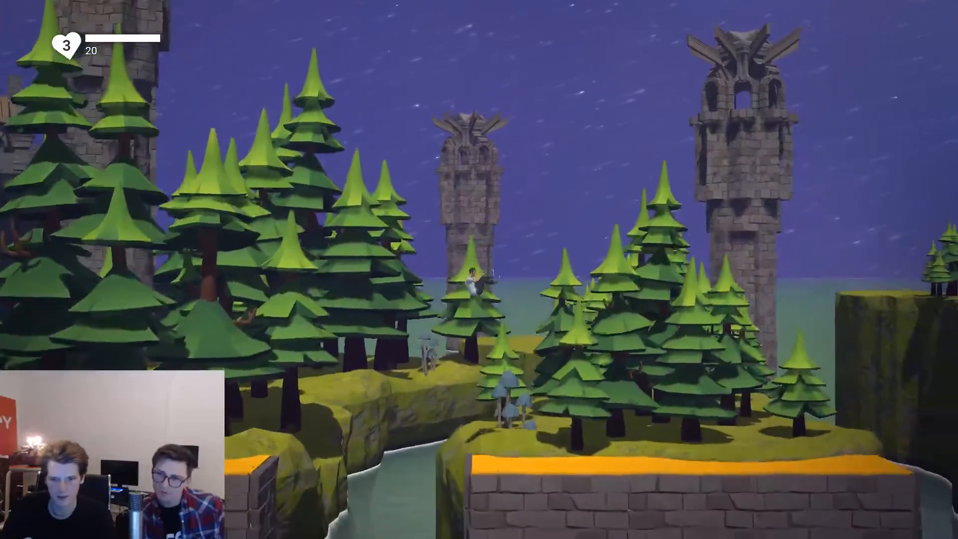
pyautogui.press('a')
pyautogui.press('space')
pyautogui.press('space')
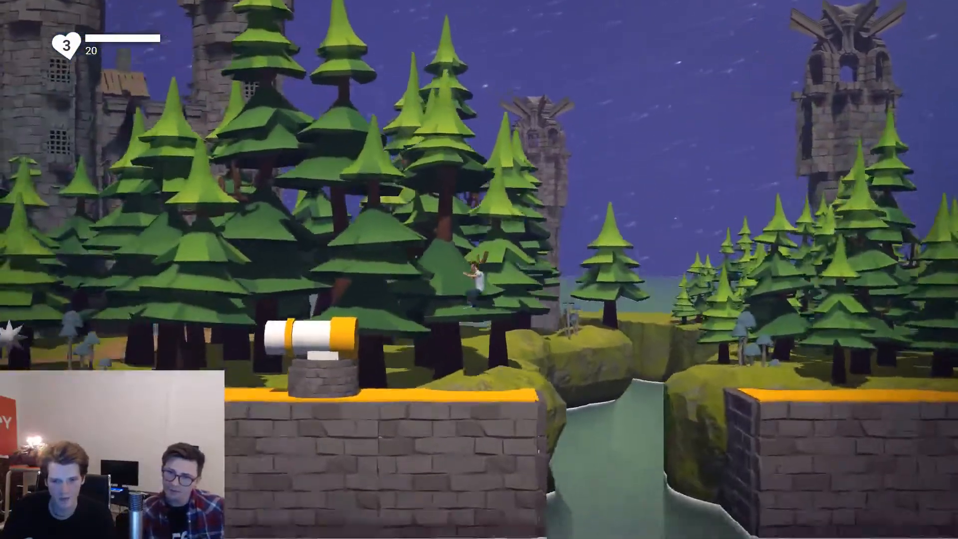
pyautogui.press('d')
pyautogui.press('space')
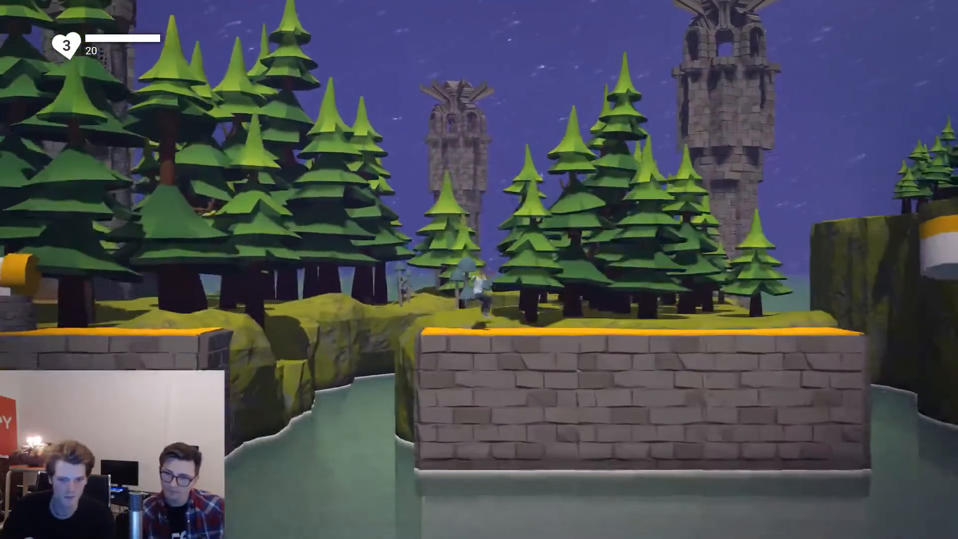
pyautogui.press('a')
pyautogui.press('space')
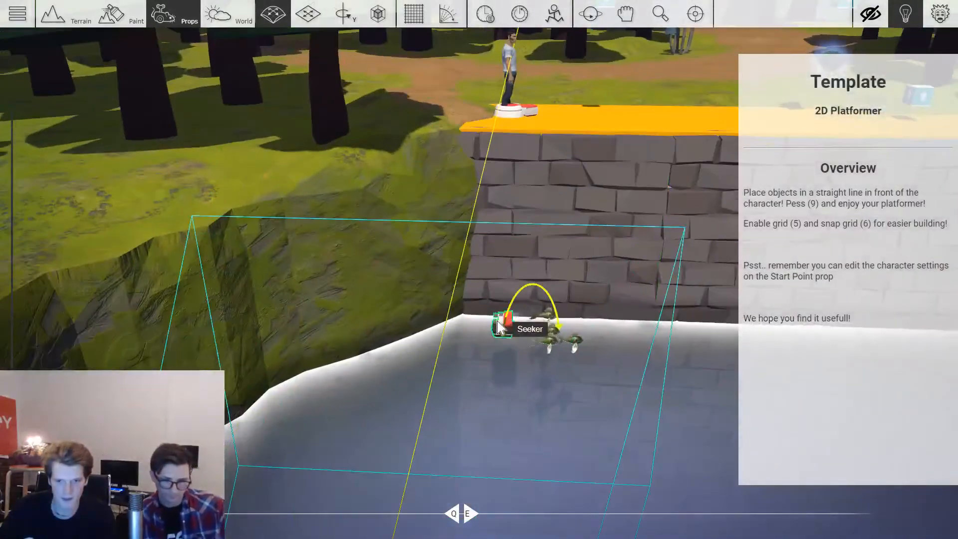
# Check the Seeker's movement settings again and play-test the fish below the start point.
pyautogui.click(498, 327)
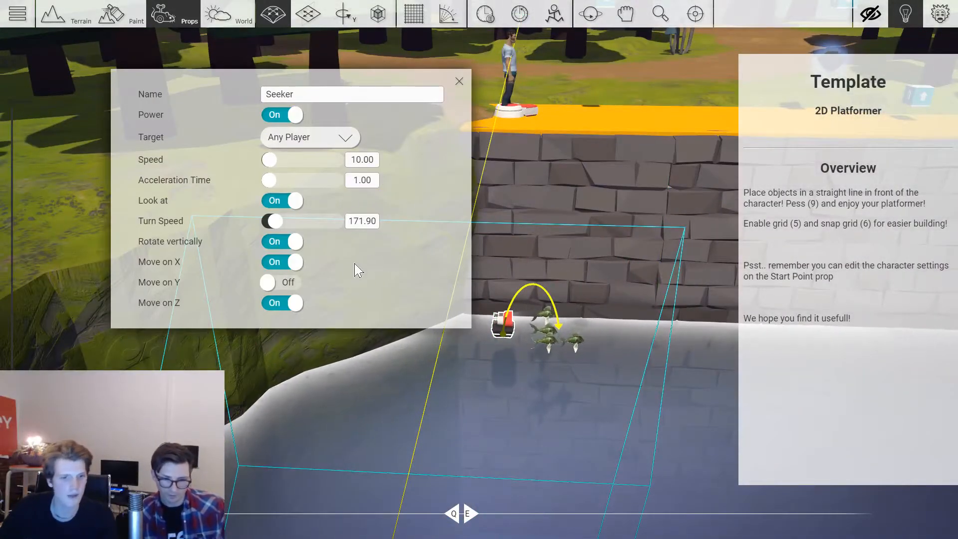
pyautogui.click(458, 81)
pyautogui.press('9')
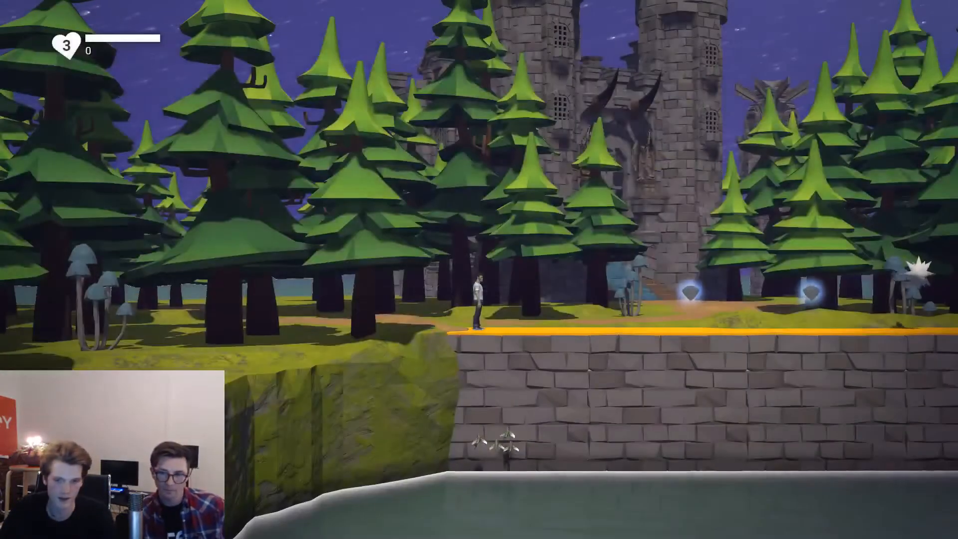
pyautogui.press('d')
pyautogui.press('Left')
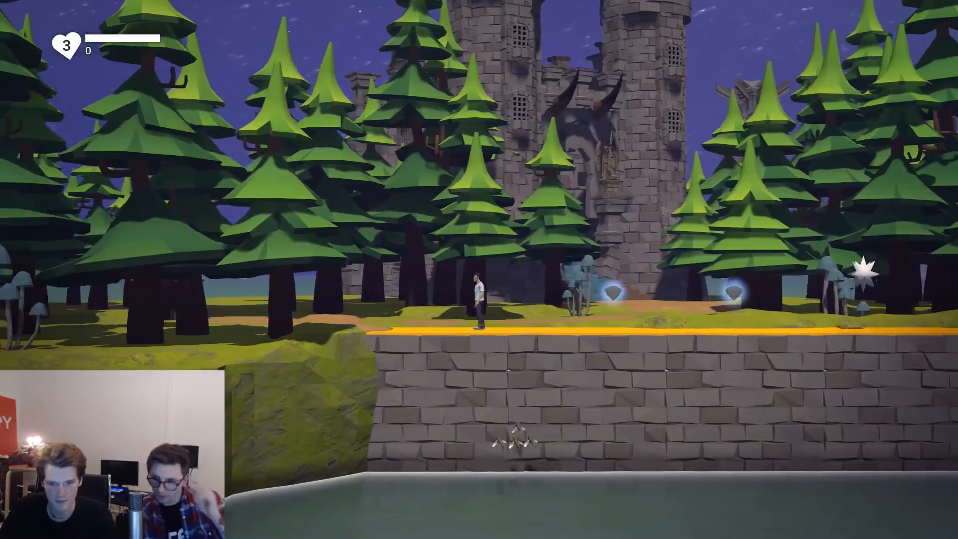
pyautogui.press('Escape')
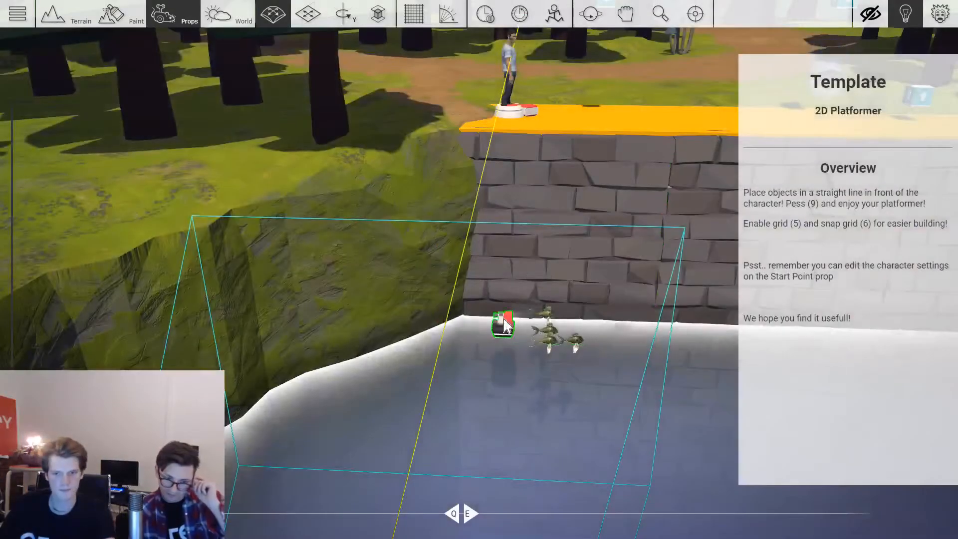
# Set the start point's character to Tronald Dump.
pyautogui.moveTo(503, 327)
pyautogui.mouseDown(button='right')
pyautogui.moveTo(519, 319)
pyautogui.moveTo(511, 323)
pyautogui.mouseUp(button='right')
pyautogui.moveTo(507, 70); pyautogui.dragTo(507, 199, button='middle')
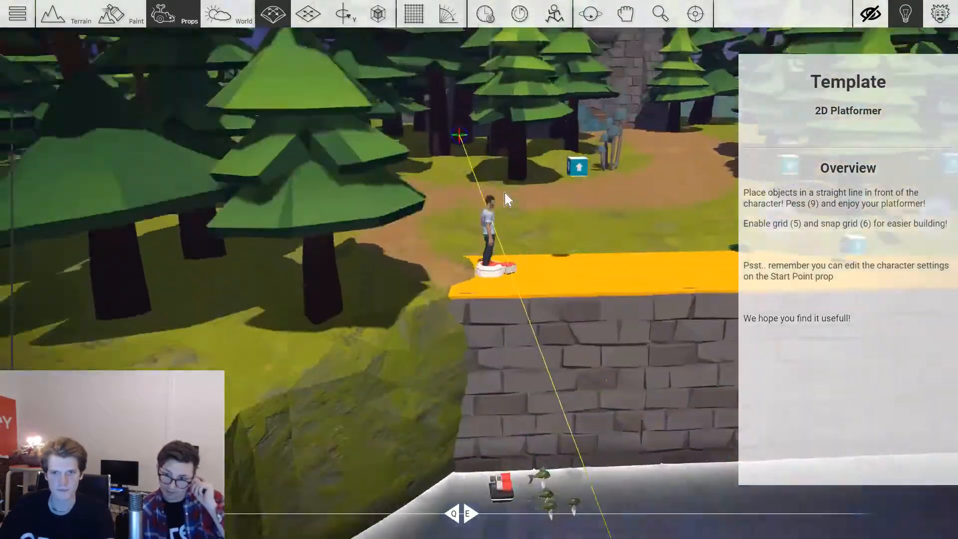
pyautogui.scroll(3, 507, 215)
pyautogui.moveTo(507, 284); pyautogui.dragTo(509, 284, button='right')
pyautogui.doubleClick(511, 289)
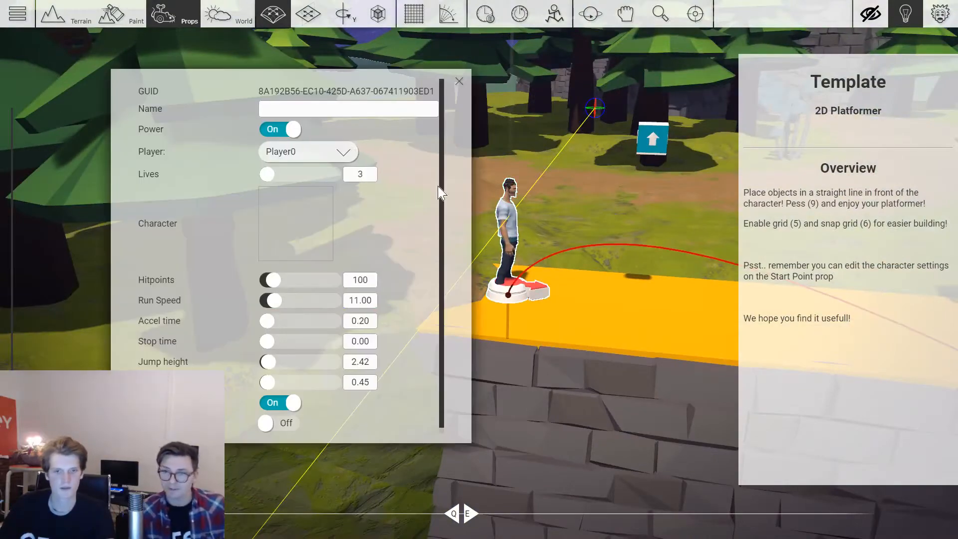
pyautogui.click(459, 82)
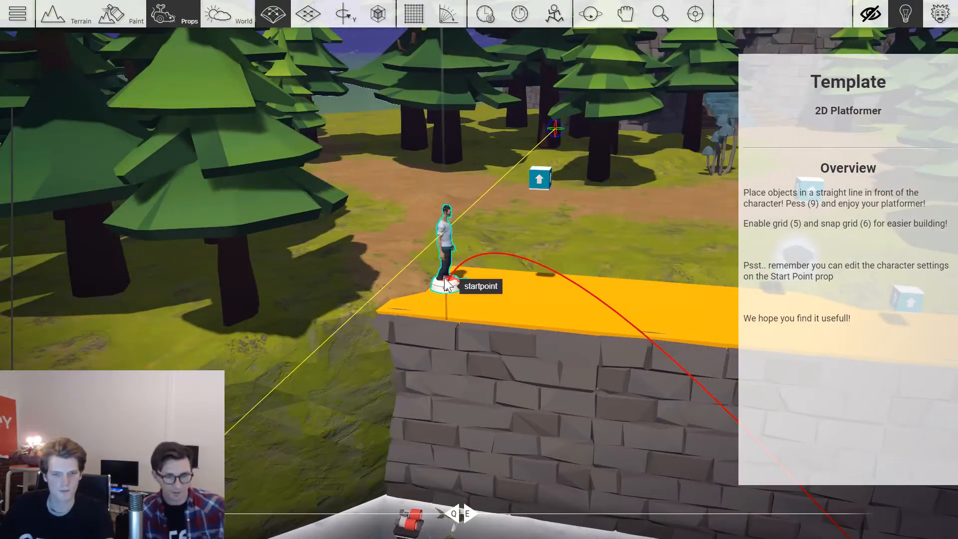
pyautogui.doubleClick(447, 285)
pyautogui.click(291, 218)
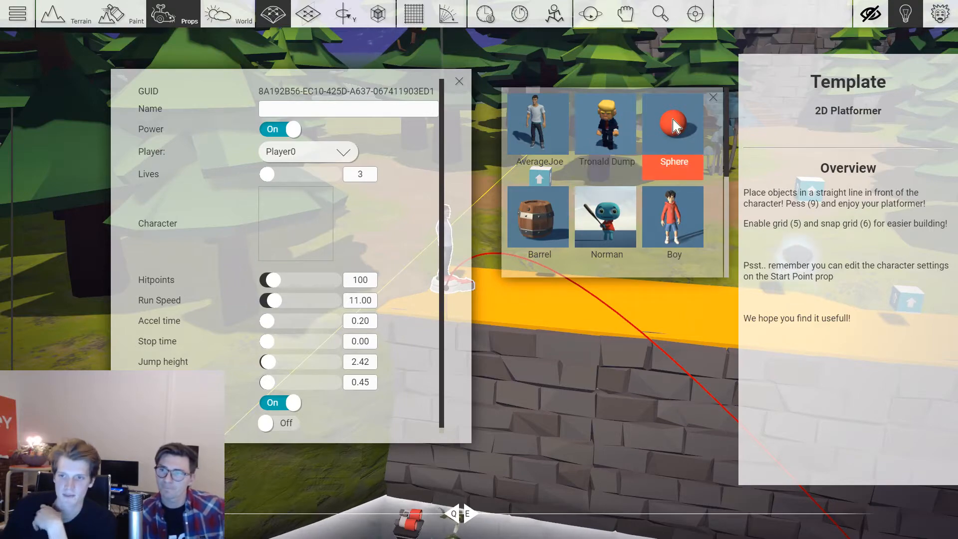
pyautogui.click(617, 140)
pyautogui.click(459, 81)
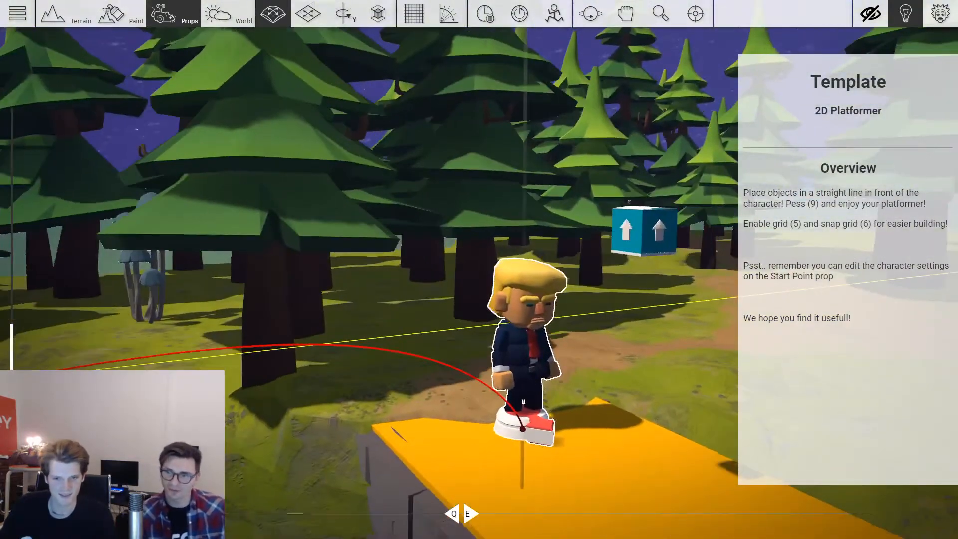
# Inspect the new character and play-test it on the first platform, running back and forth above the fish.
pyautogui.moveTo(479, 326); pyautogui.dragTo(509, 369, button='right')
pyautogui.press('w')
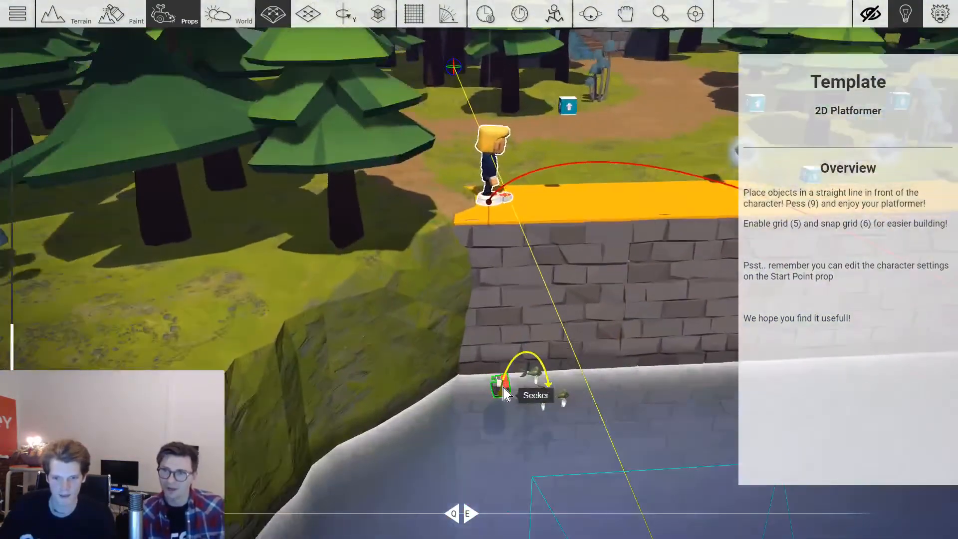
pyautogui.press('d')
pyautogui.press('w')
pyautogui.press('9')
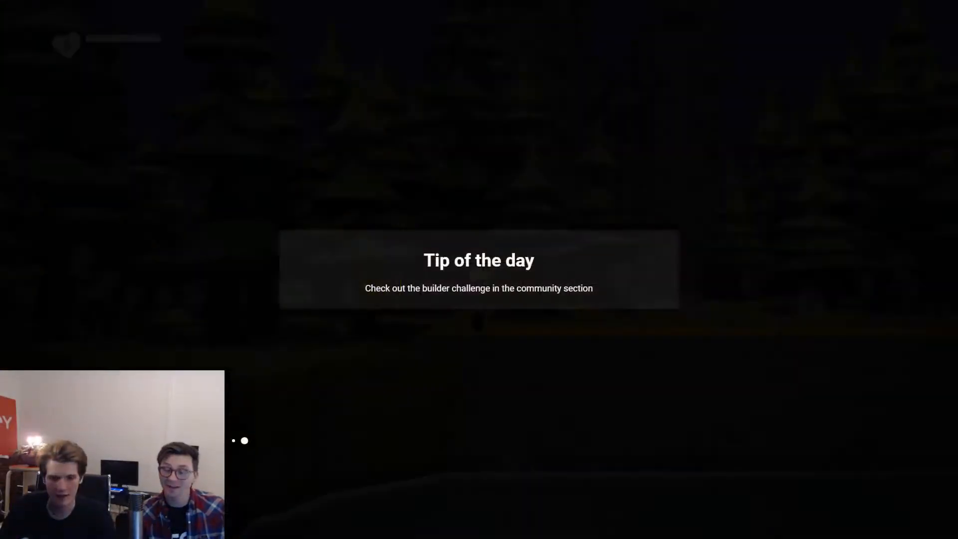
pyautogui.press('d')
pyautogui.press('a')
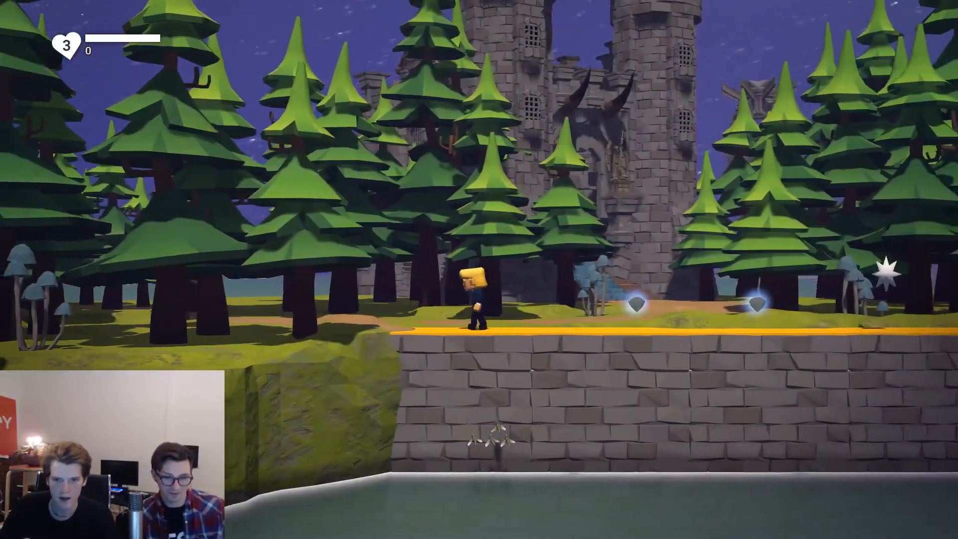
pyautogui.press('d')
pyautogui.press('space')
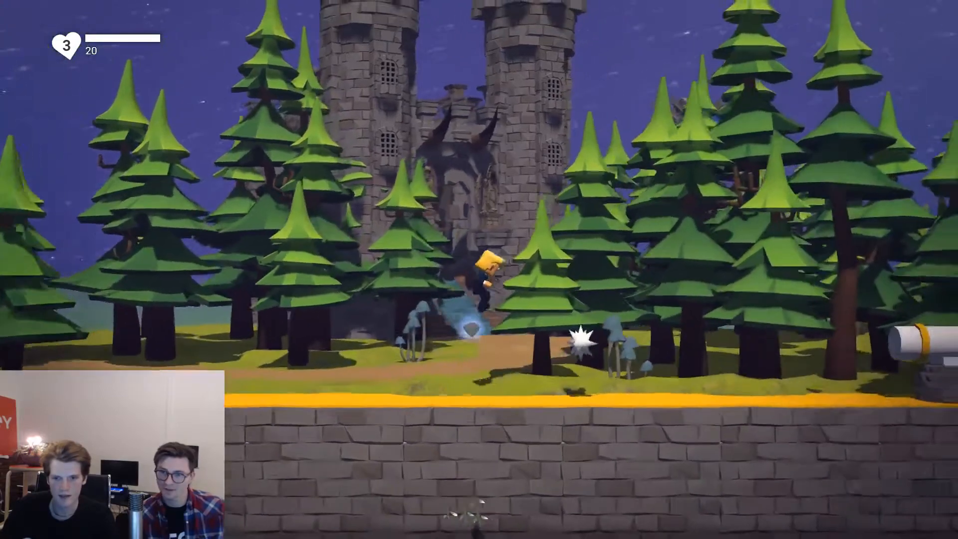
pyautogui.press('a')
pyautogui.press('space')
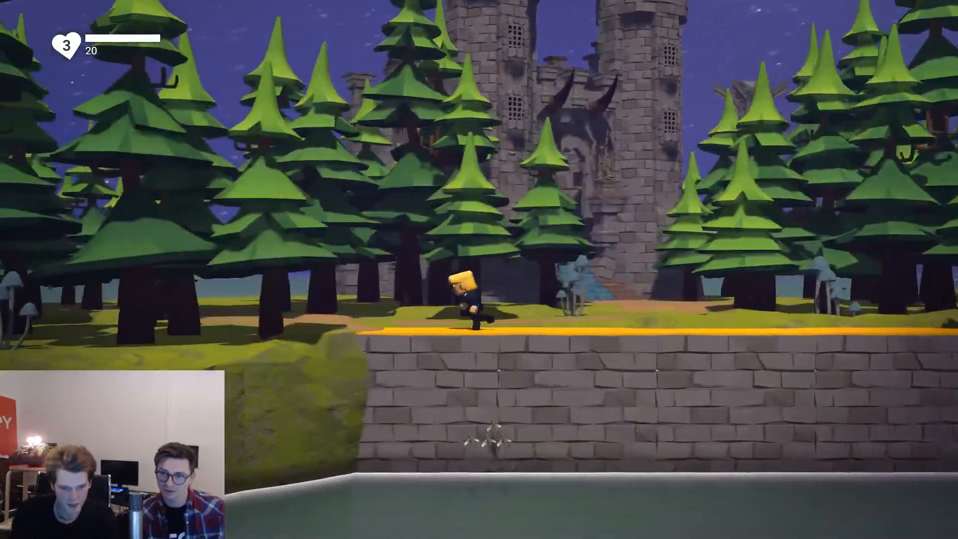
pyautogui.press('d')
# Turn off Look at and Move on Z in the Seeker's settings.
pyautogui.press('9')
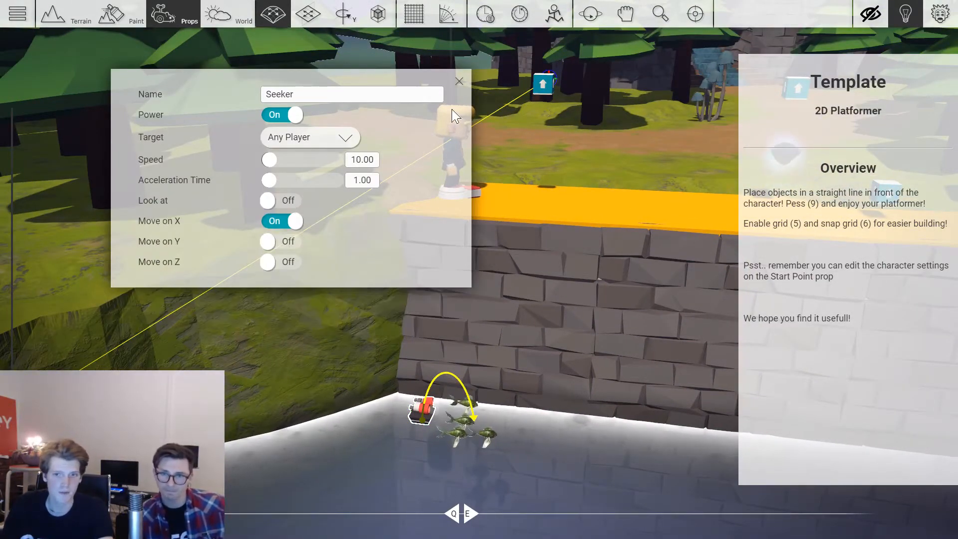
pyautogui.click(458, 81)
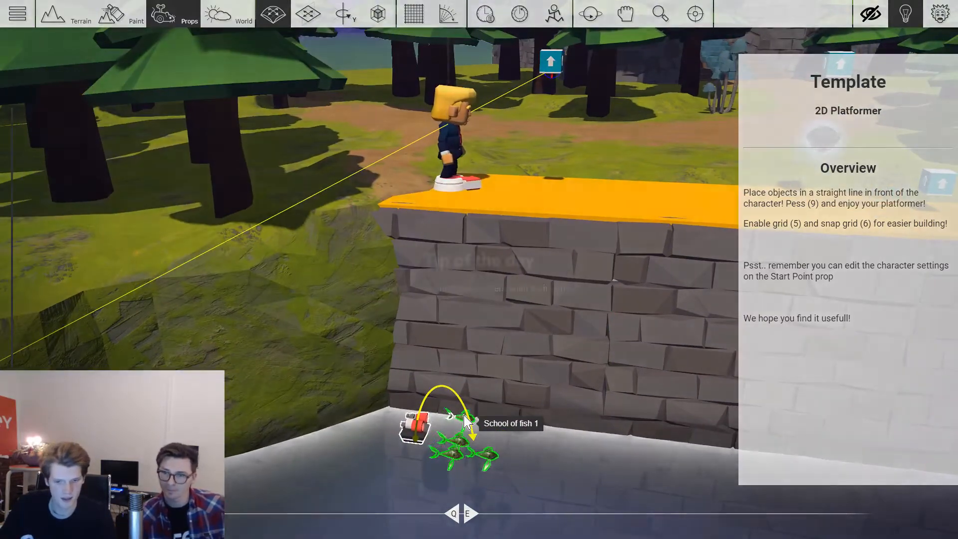
# Play-test how the fish follow the character with movement limited to the X axis.
pyautogui.press('9')
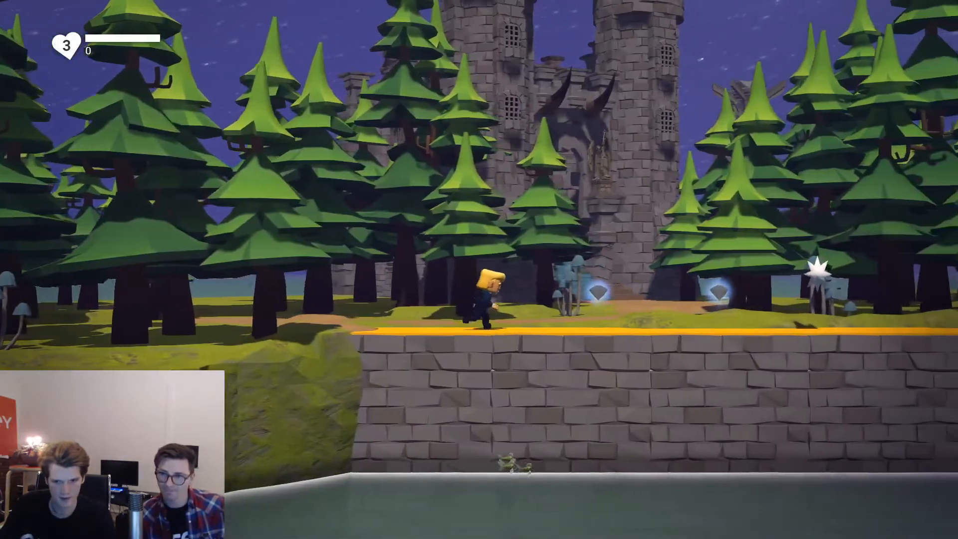
pyautogui.press('Left')
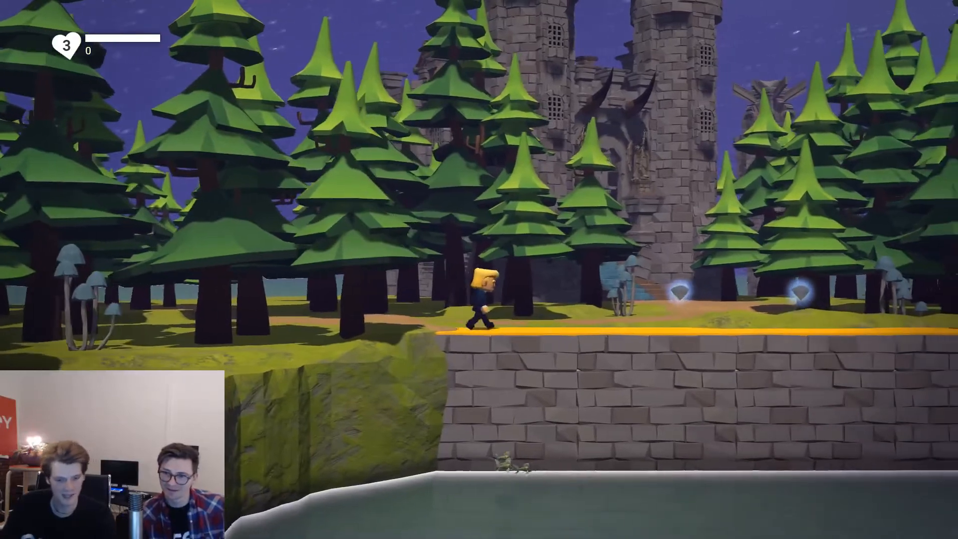
pyautogui.press('Escape')
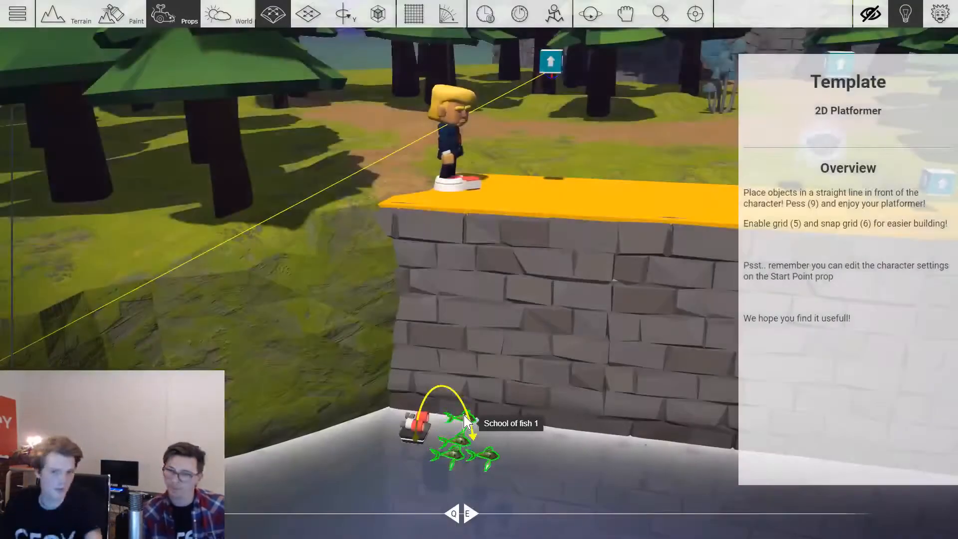
# Lower the school of fish beneath the water surface and play-test it by running back and forth on the first platform.
pyautogui.moveTo(471, 440); pyautogui.dragTo(502, 441, button='right')
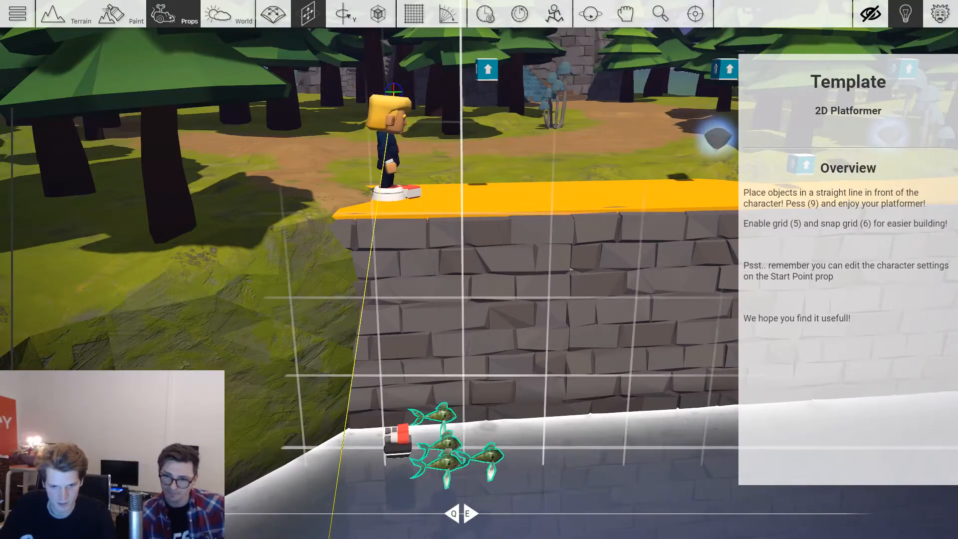
pyautogui.moveTo(461, 448); pyautogui.dragTo(462, 475)
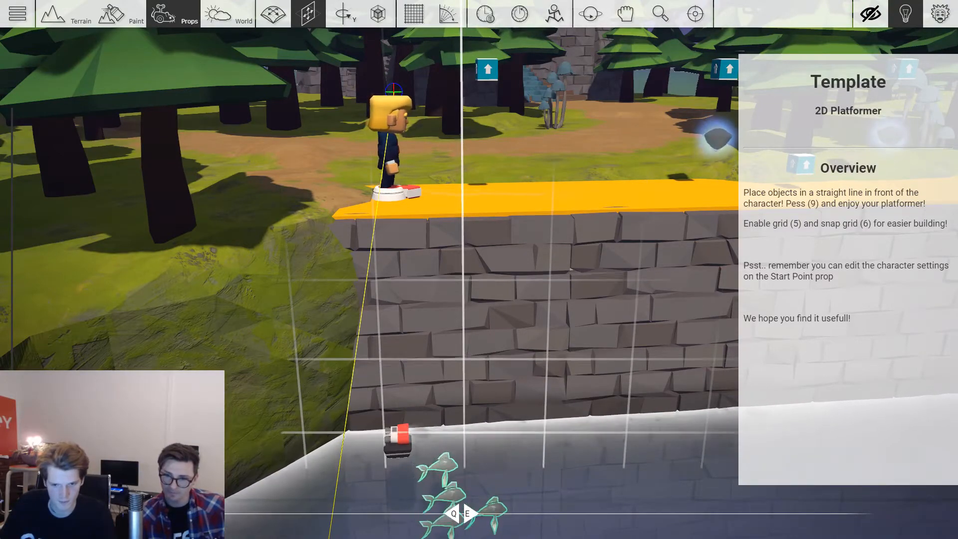
pyautogui.press('9')
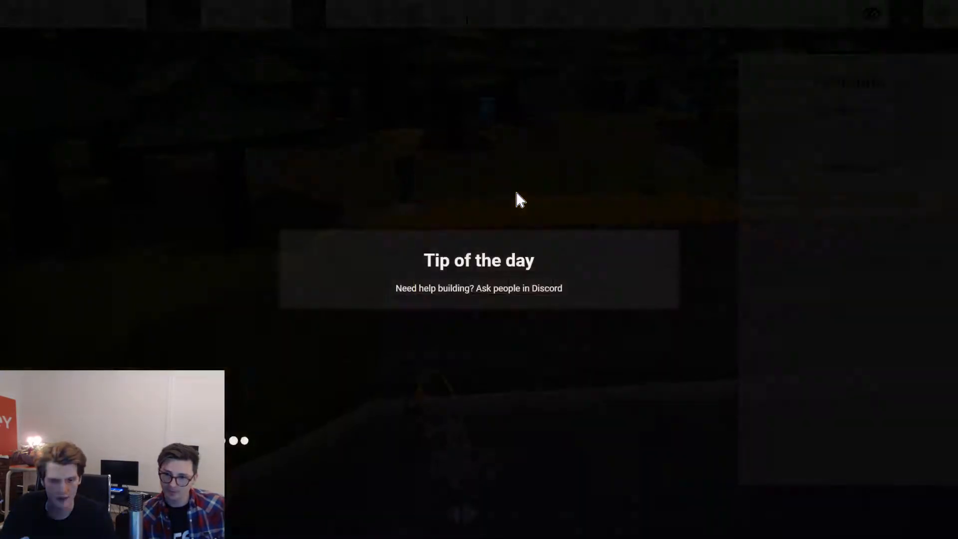
pyautogui.press('d')
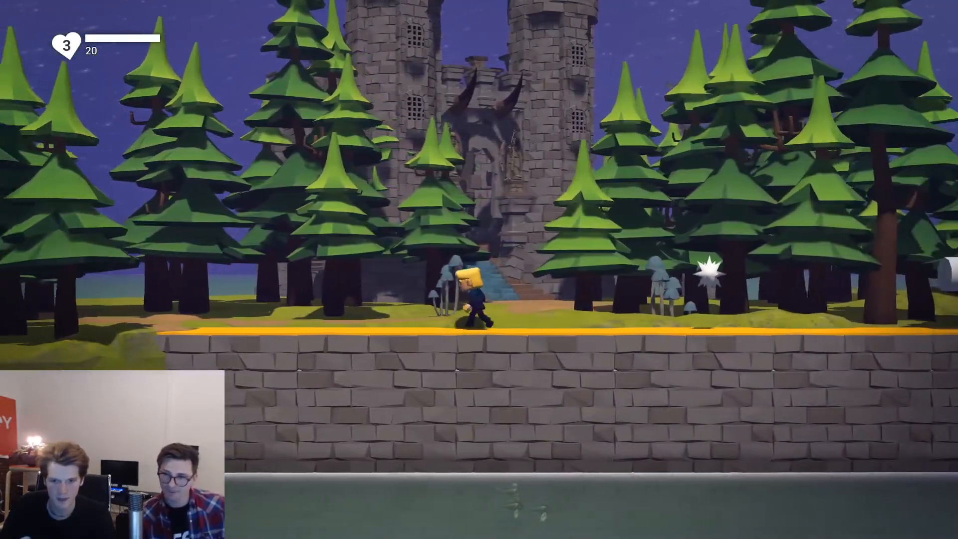
pyautogui.press('a')
pyautogui.press('d')
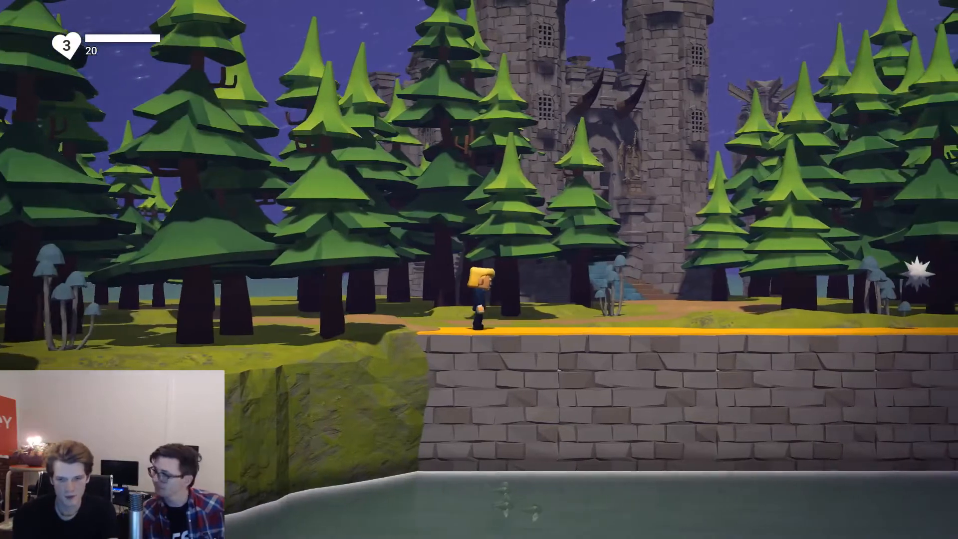
pyautogui.press('9')
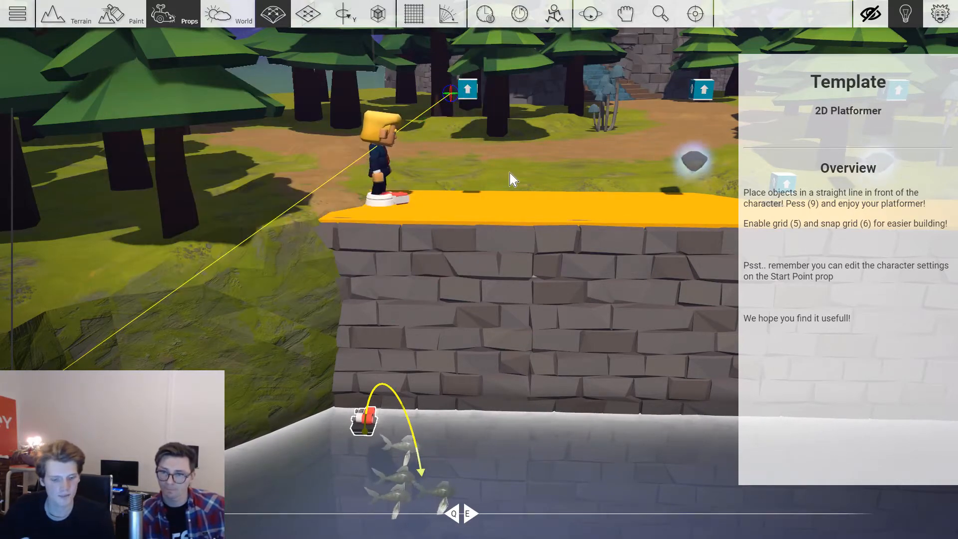
# Play-test the lowered fish again, changing direction repeatedly on the first platform to check how they follow.
pyautogui.press('9')
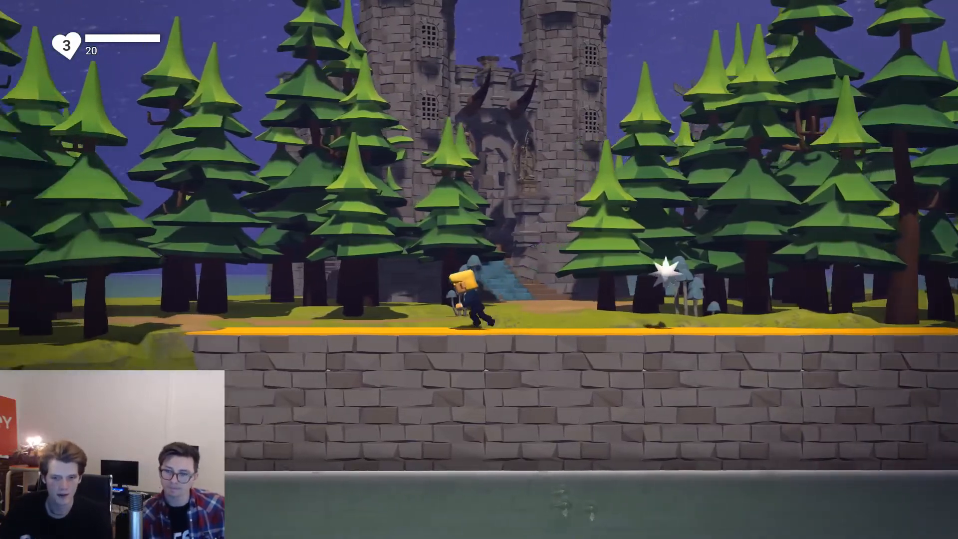
pyautogui.press('Left')
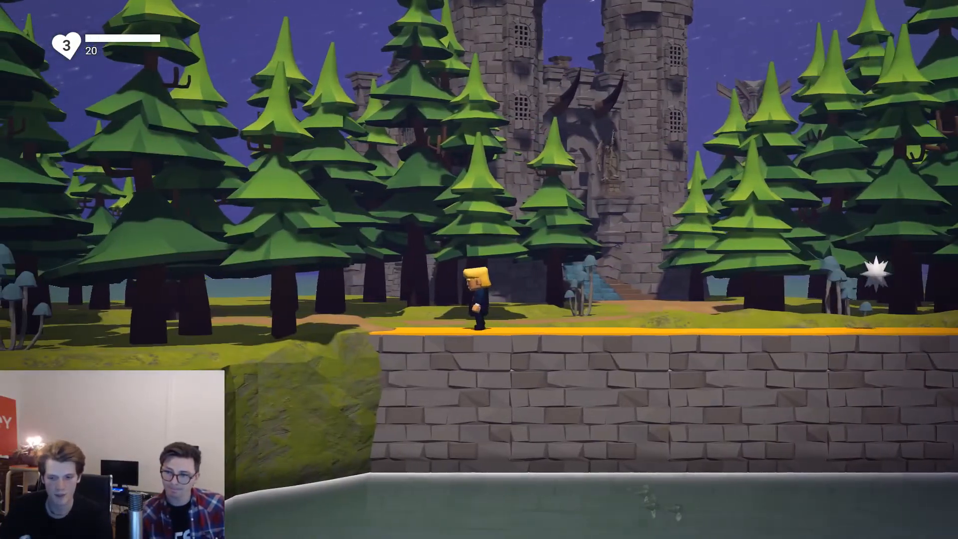
pyautogui.press('Left')
pyautogui.press('Right')
pyautogui.press('Right')
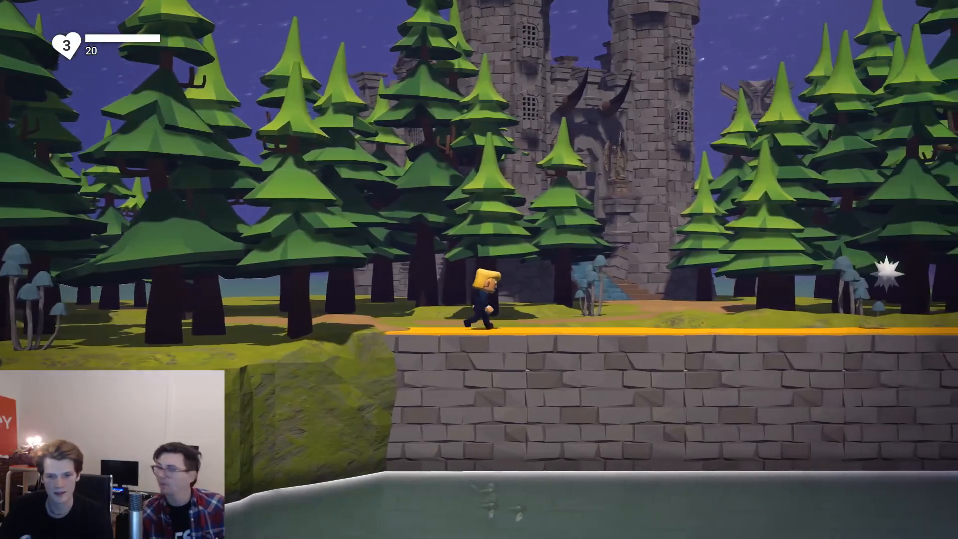
# Play-test further along the level, jumping past the cannon and over the second platform to the moving platform, and return to editing.
pyautogui.press('Right')
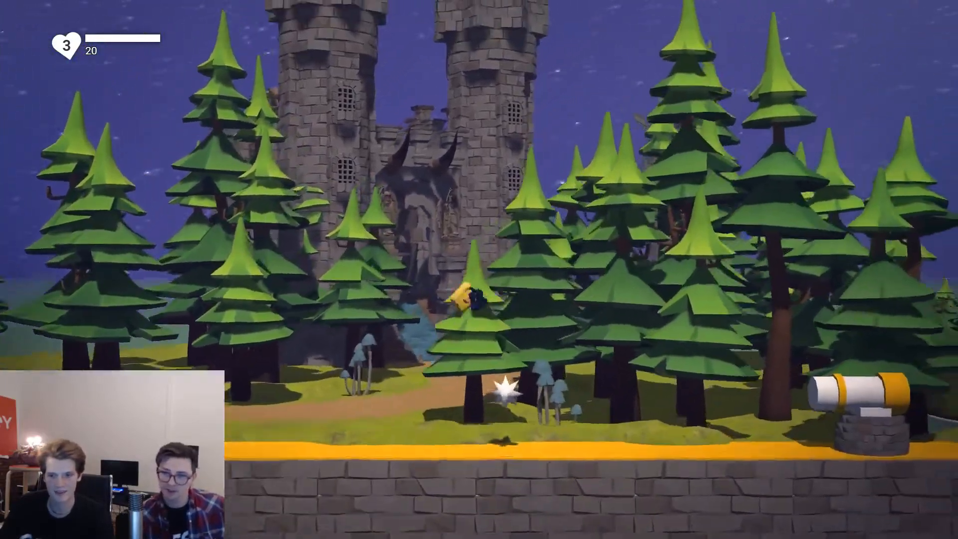
pyautogui.press('space')
pyautogui.press('Right')
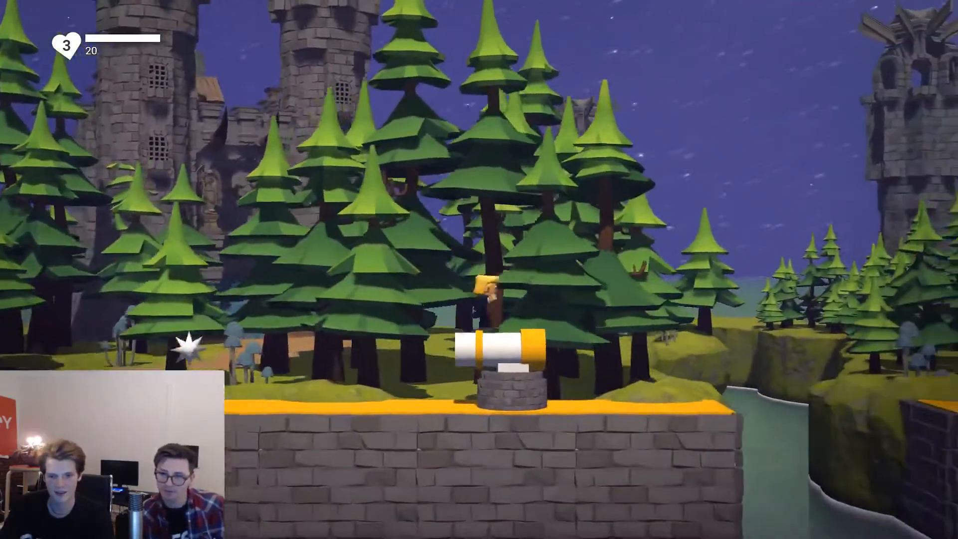
pyautogui.press('space')
pyautogui.press('Right')
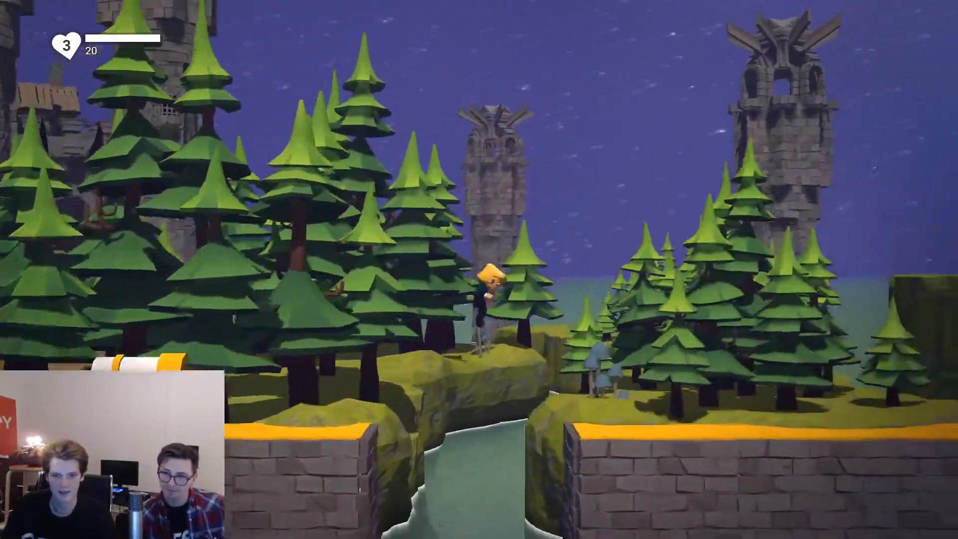
pyautogui.press('Right')
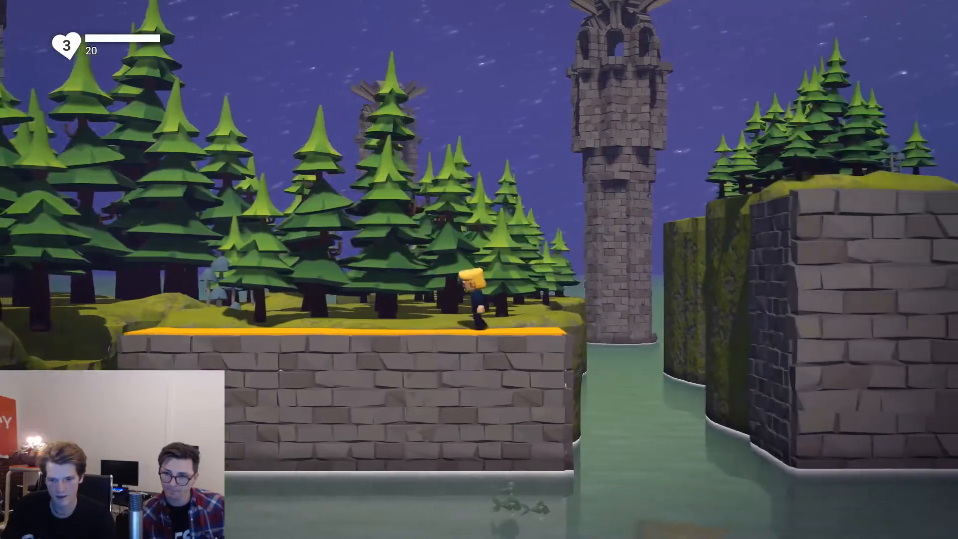
pyautogui.press('Left')
pyautogui.press('Right')
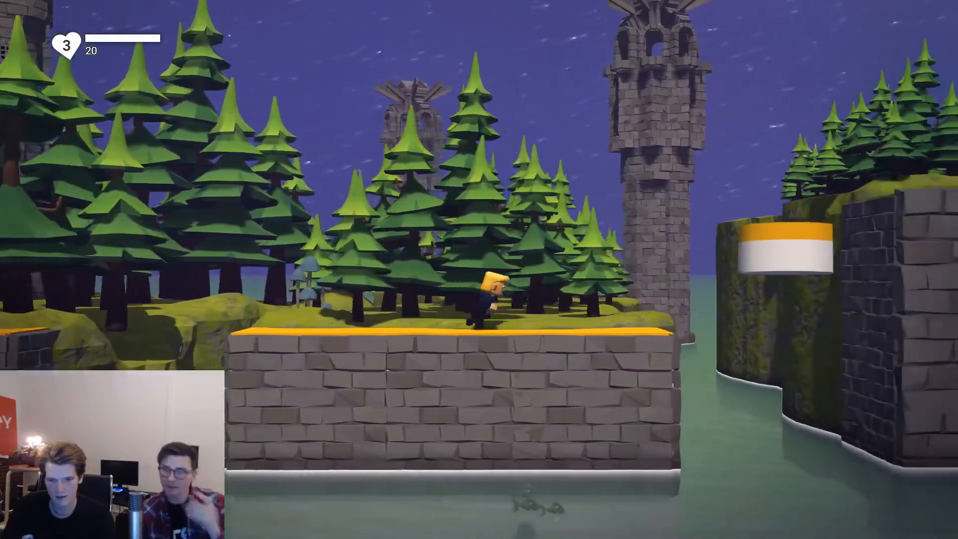
pyautogui.press('space')
pyautogui.press('Right')
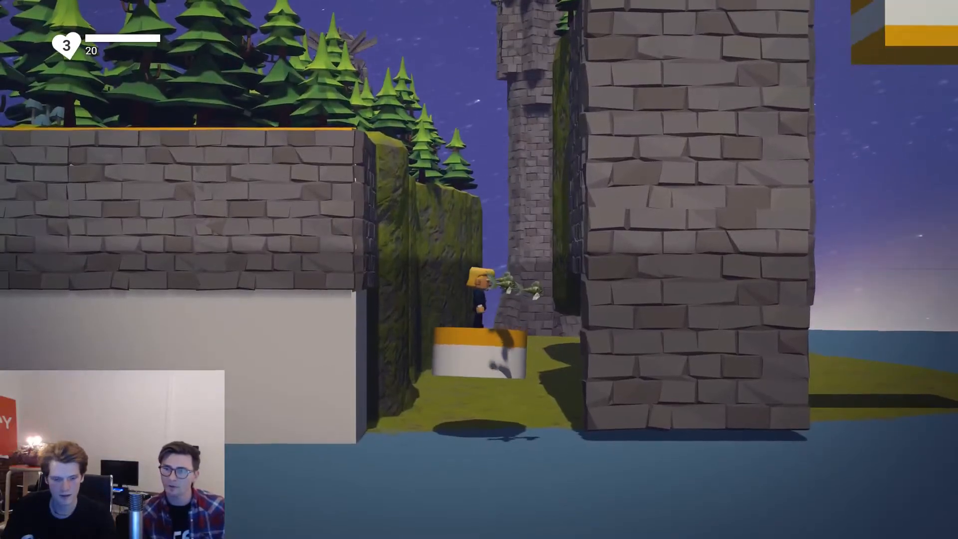
pyautogui.press('Escape')
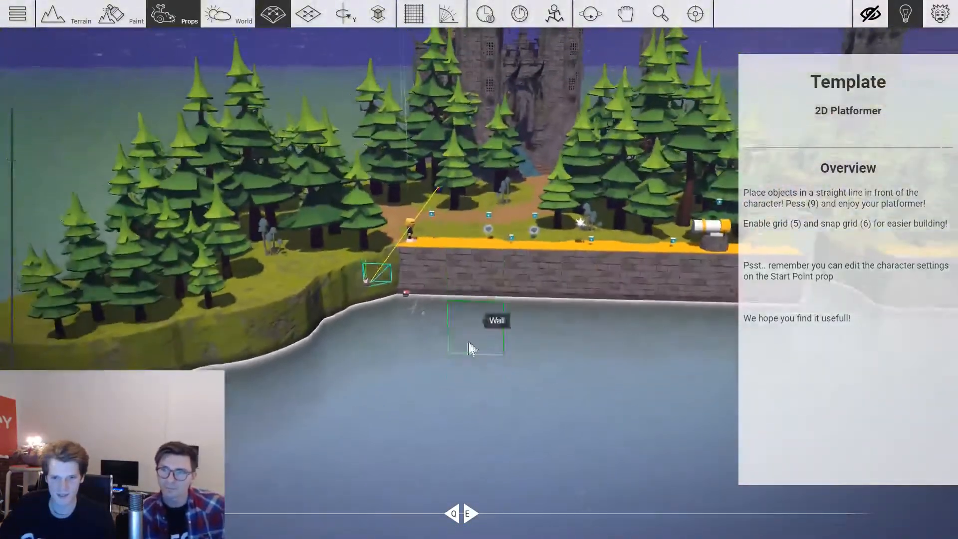
# Add a Damage prop from the Crey Gameplay collection.
pyautogui.moveTo(501, 376)
pyautogui.mouseDown(button='right')
pyautogui.moveTo(512, 383)
pyautogui.moveTo(499, 359)
pyautogui.mouseUp(button='right')
pyautogui.press('Tab')
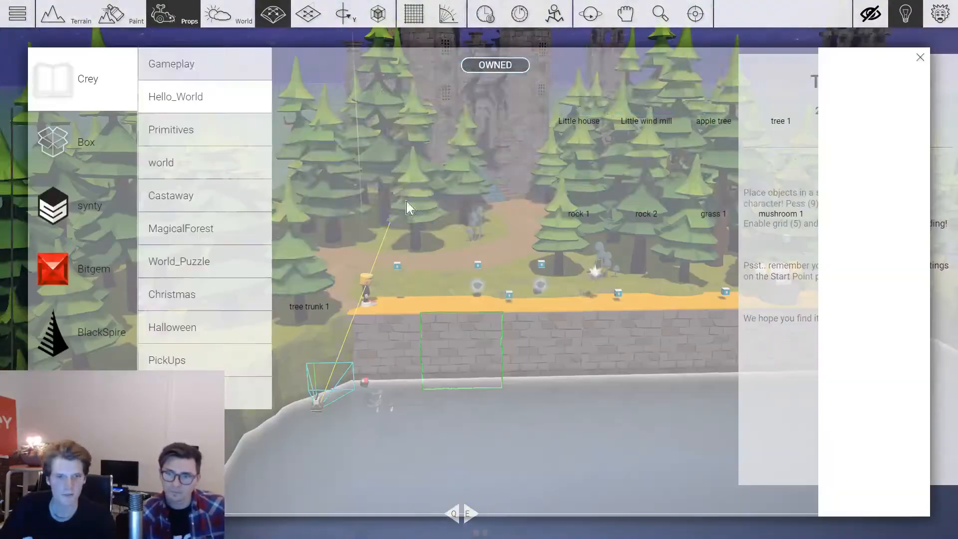
pyautogui.click(198, 69)
pyautogui.scroll(-2, 508, 267)
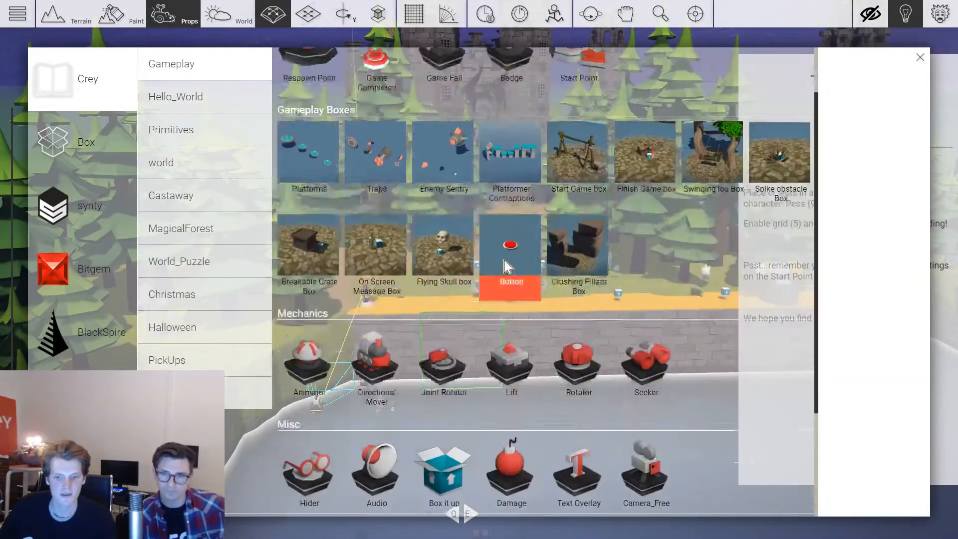
pyautogui.scroll(-3, 507, 266)
pyautogui.click(509, 356)
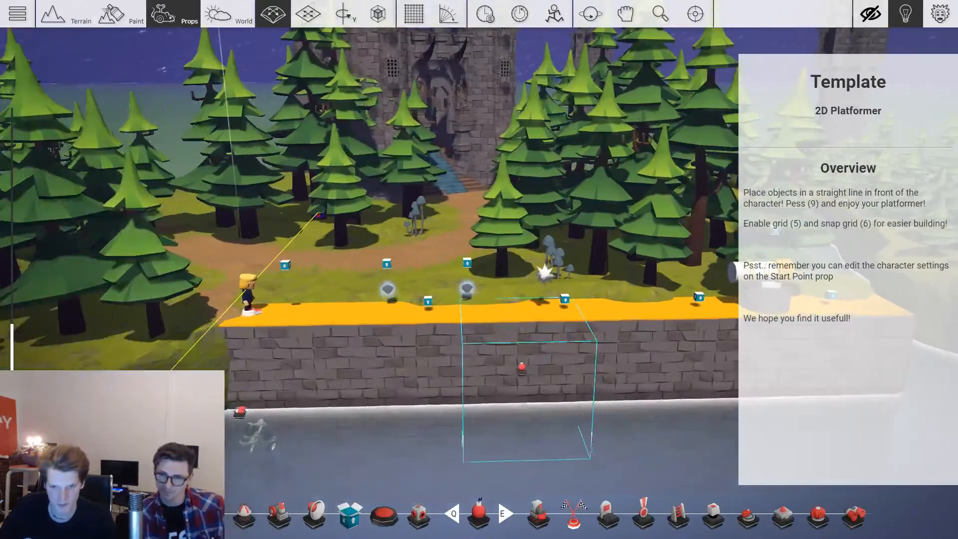
# Place the Damage box in the water gap between the first and second platforms and review its settings.
pyautogui.press('d')
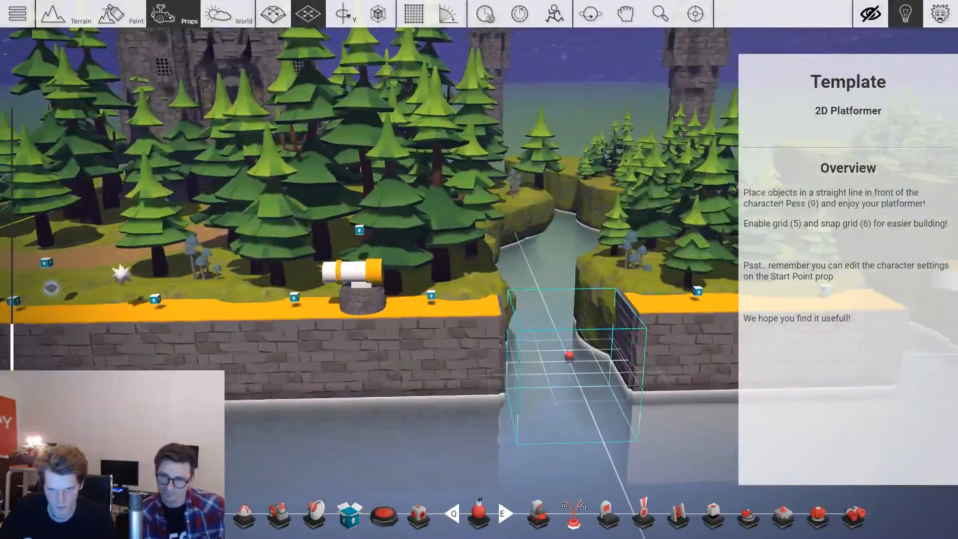
pyautogui.press('w')
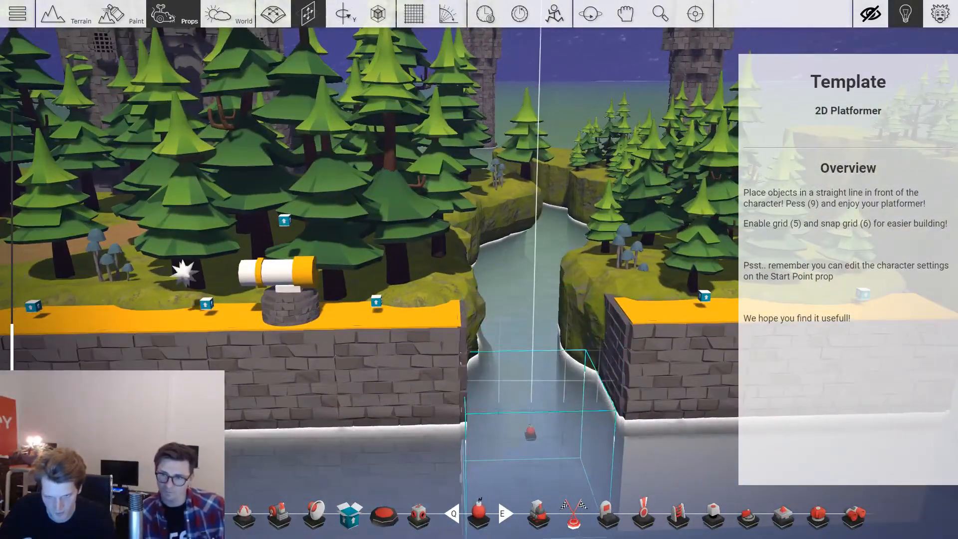
pyautogui.moveTo(530, 444); pyautogui.dragTo(533, 441, button='right')
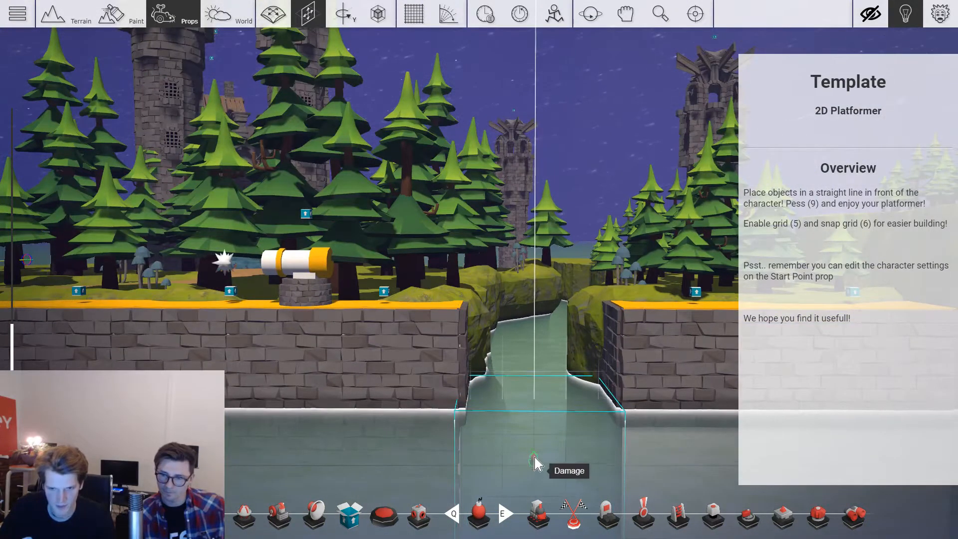
pyautogui.moveTo(534, 458); pyautogui.dragTo(534, 455, button='right')
pyautogui.press('w')
pyautogui.doubleClick(522, 409)
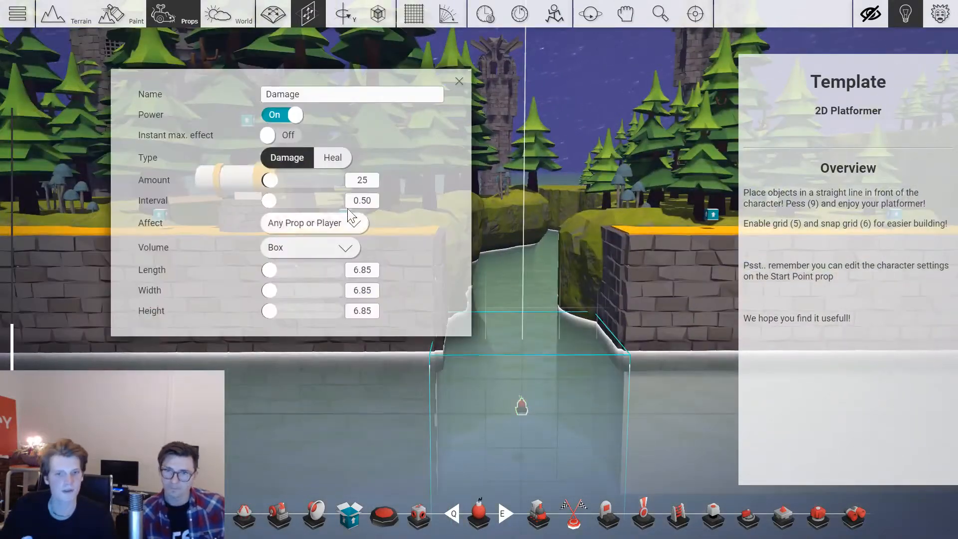
pyautogui.click(461, 82)
# Duplicate the Damage box into the water gap between the second platform and the tall pillar and widen it to span the gap.
pyautogui.moveTo(447, 364); pyautogui.dragTo(449, 369, button='right')
pyautogui.press('s')
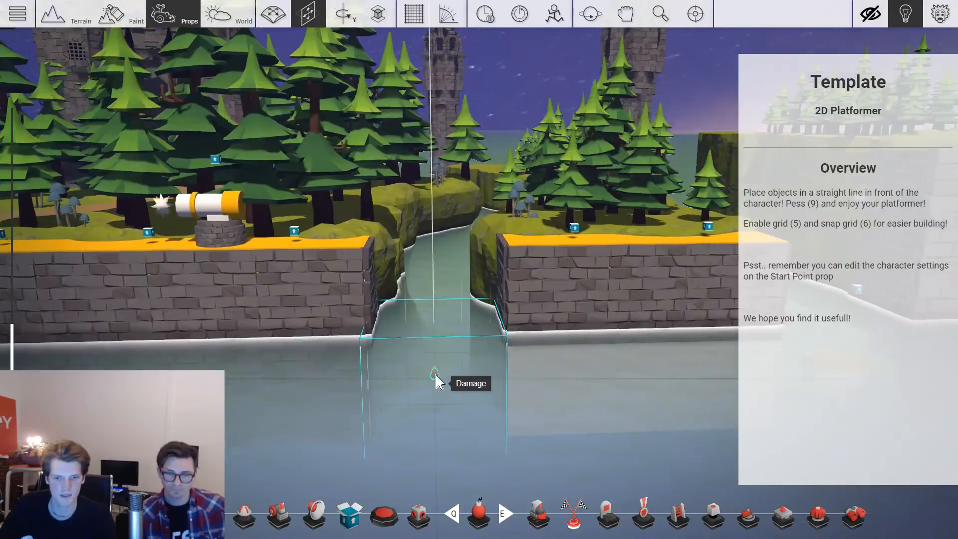
pyautogui.press('d')
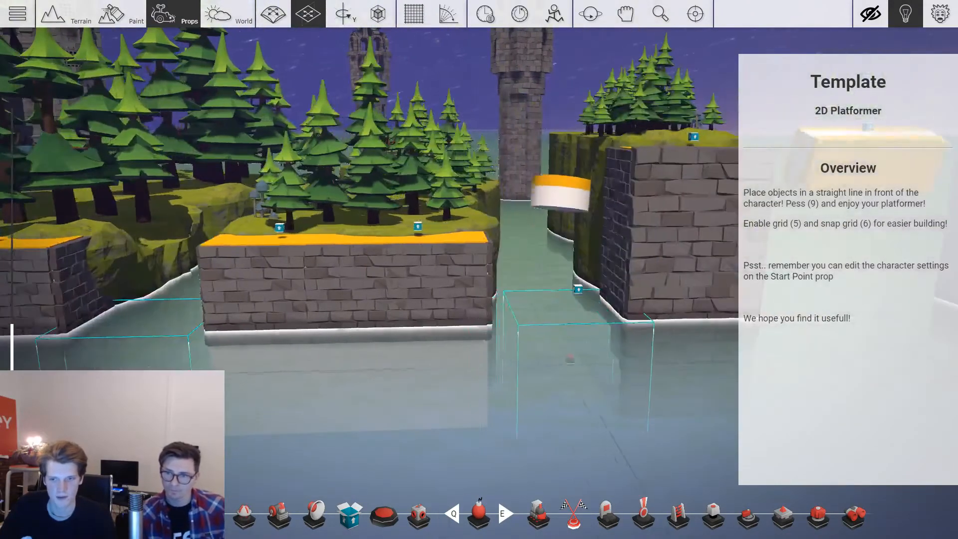
pyautogui.press('4')
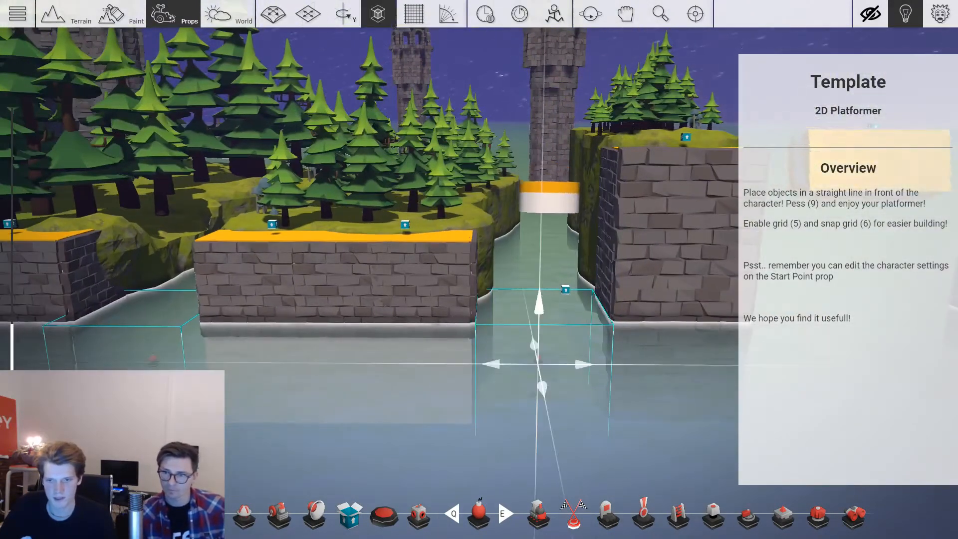
pyautogui.moveTo(580, 365); pyautogui.dragTo(591, 364)
# Copy the widened Damage box into the gap beyond the tall pillar and stretch it across to the next platform.
pyautogui.press('4')
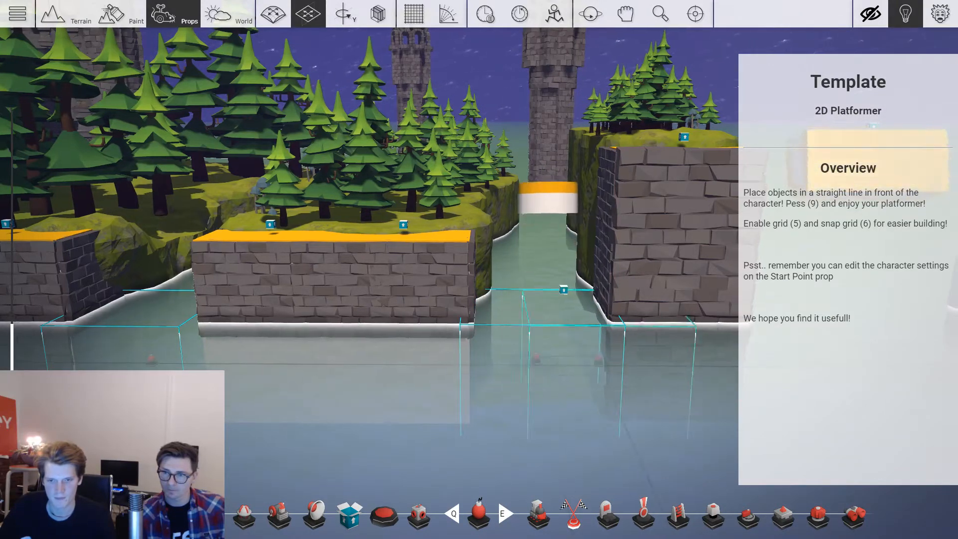
pyautogui.press('d')
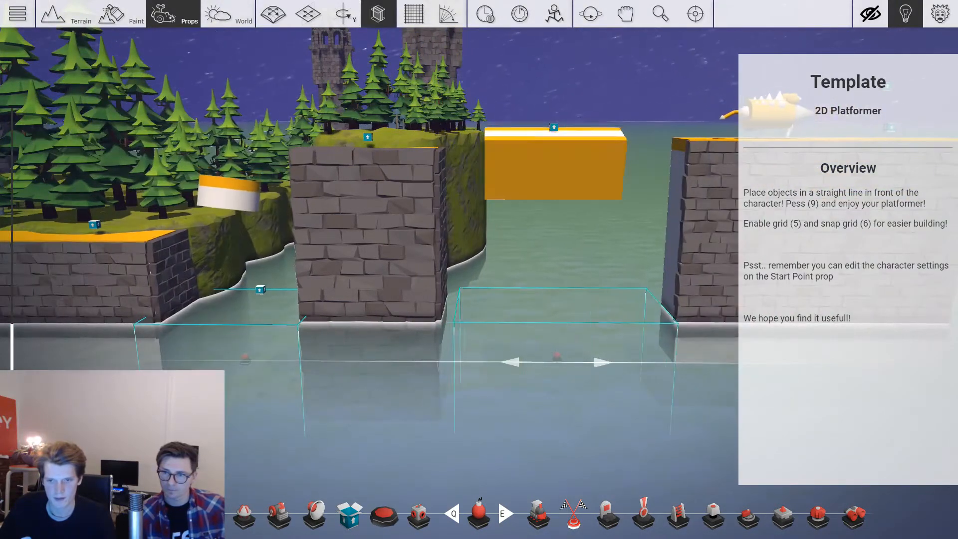
pyautogui.press('s')
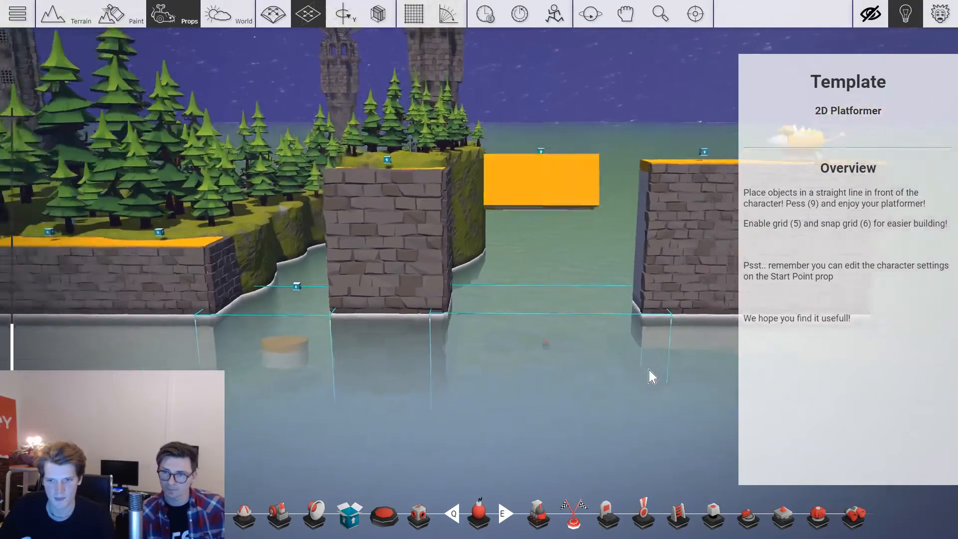
# Play-test the level from the start, jumping past the cannon to the second platform and into the water to test the damage.
pyautogui.press('a')
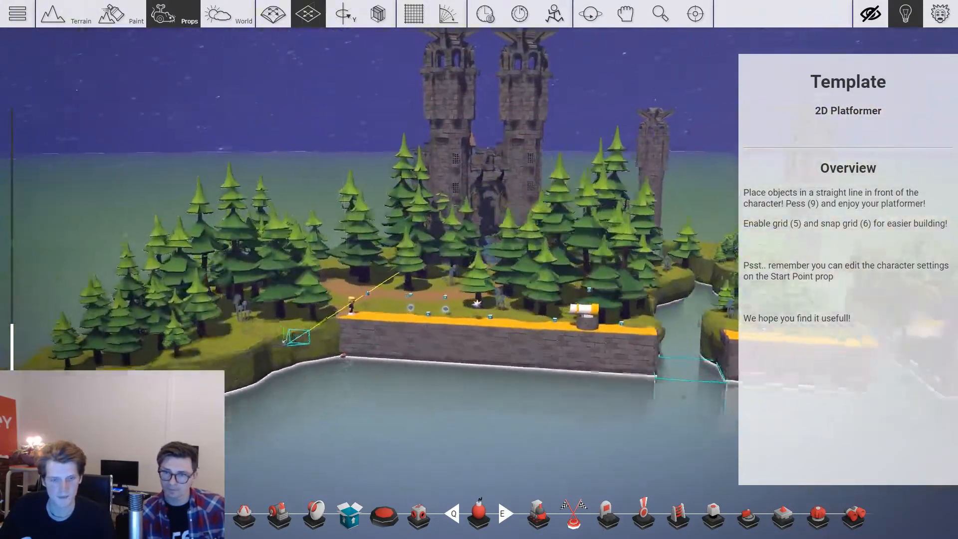
pyautogui.press('9')
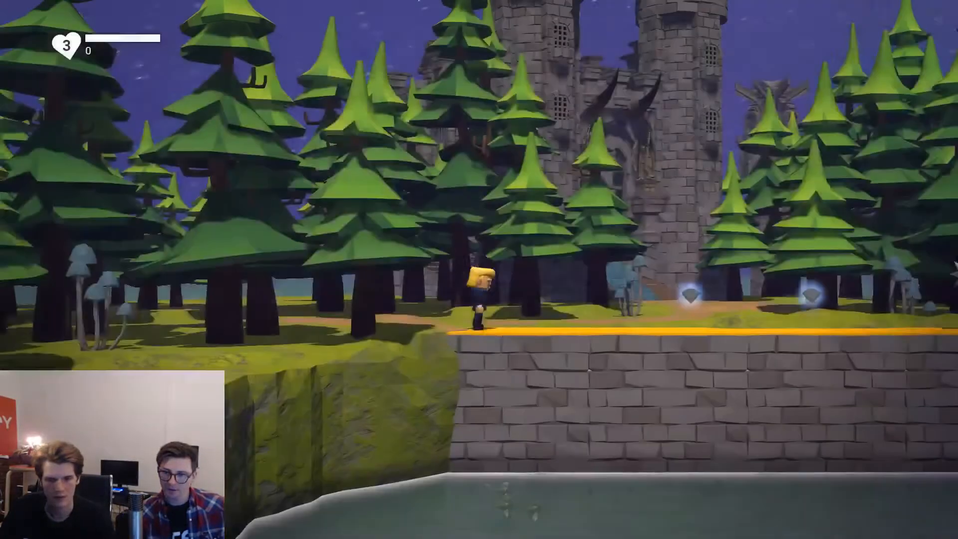
pyautogui.press('d')
pyautogui.press('space')
pyautogui.press('space')
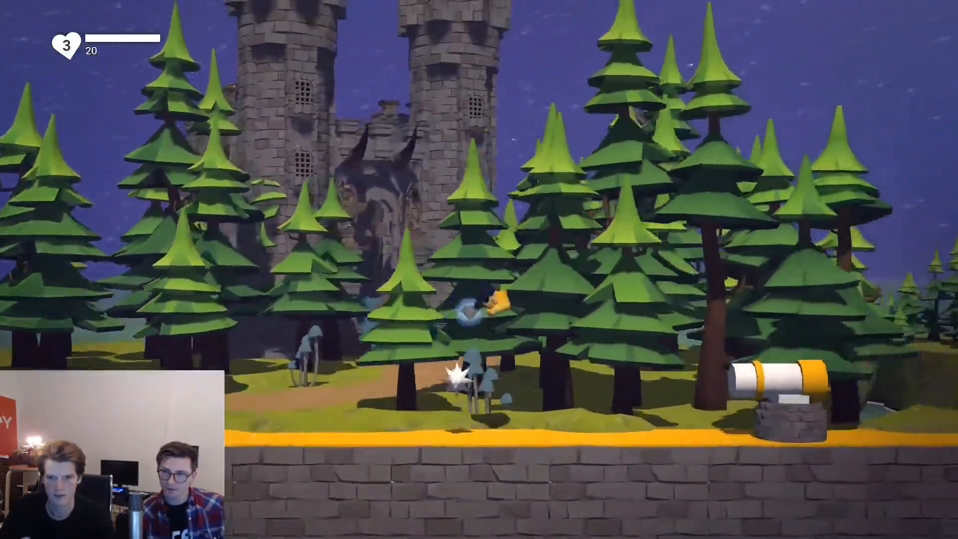
pyautogui.press('space')
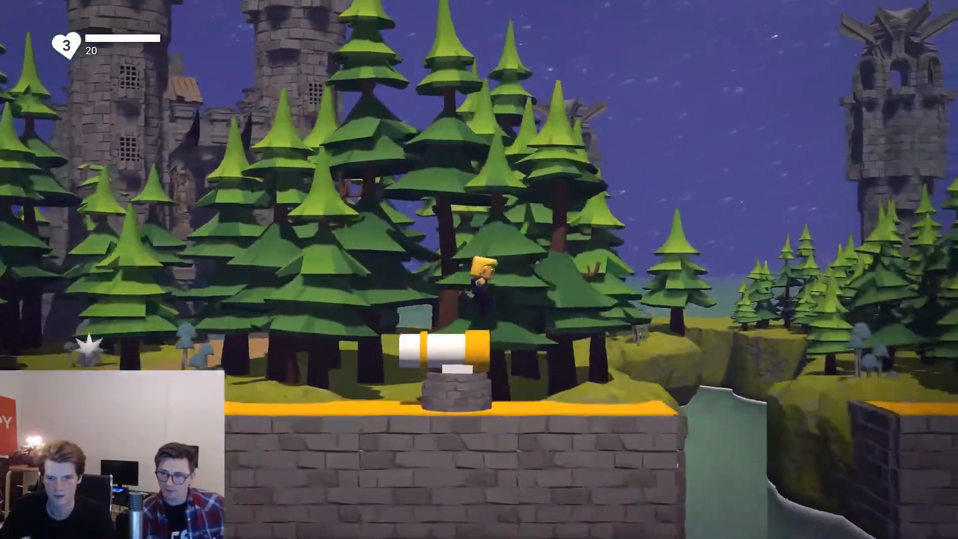
pyautogui.press('space')
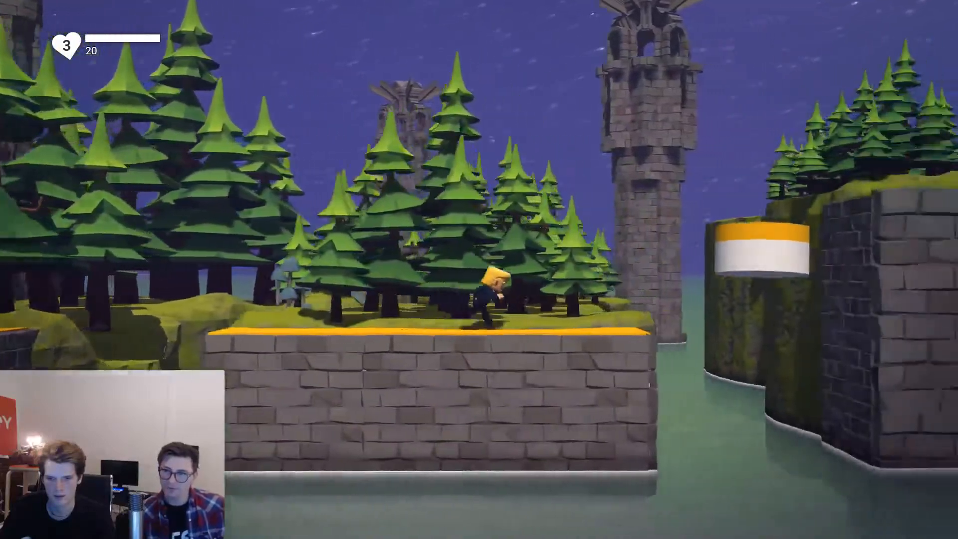
pyautogui.press('space')
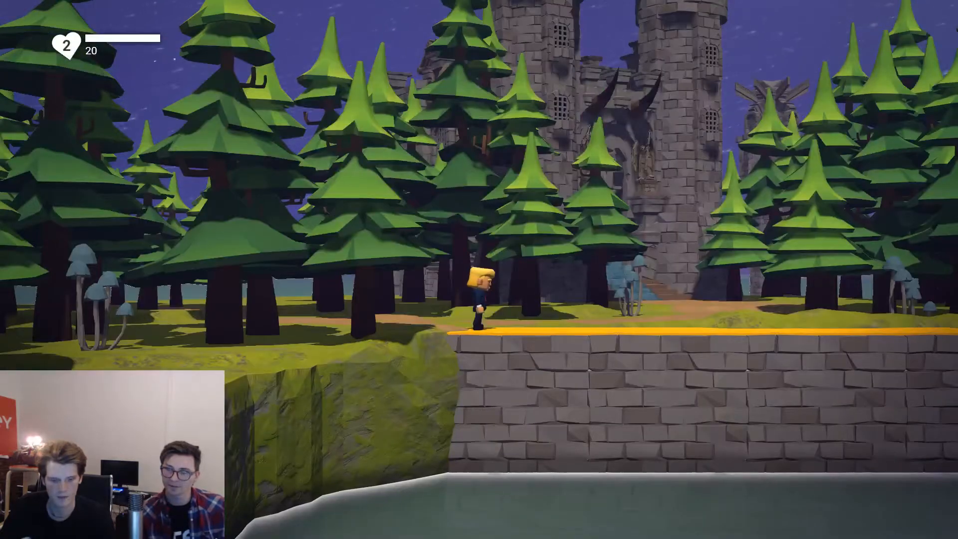
# End the play-test and change the start point's character to Polar Girl.
pyautogui.press('Escape')
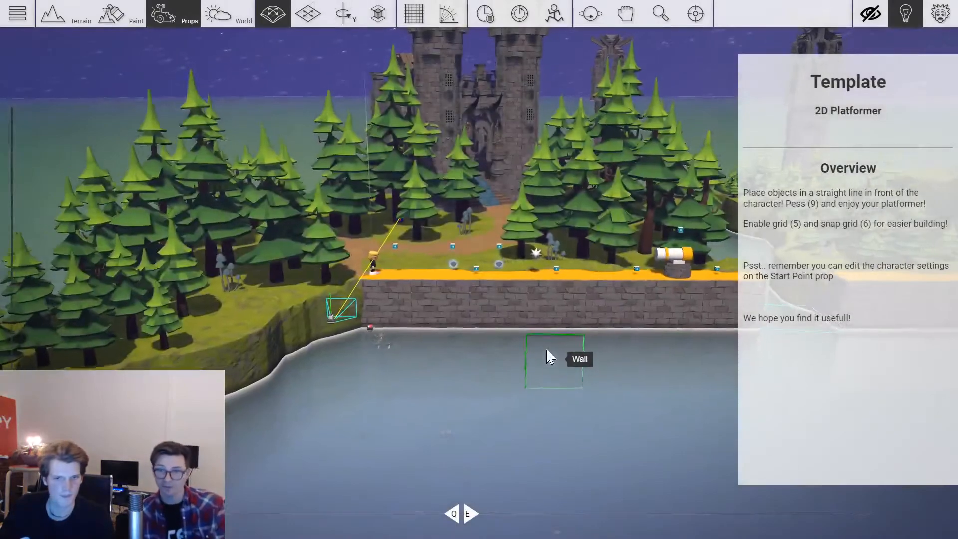
pyautogui.scroll(-2, 533, 381)
pyautogui.moveTo(531, 382); pyautogui.dragTo(530, 382, button='right')
pyautogui.scroll(5, 530, 381)
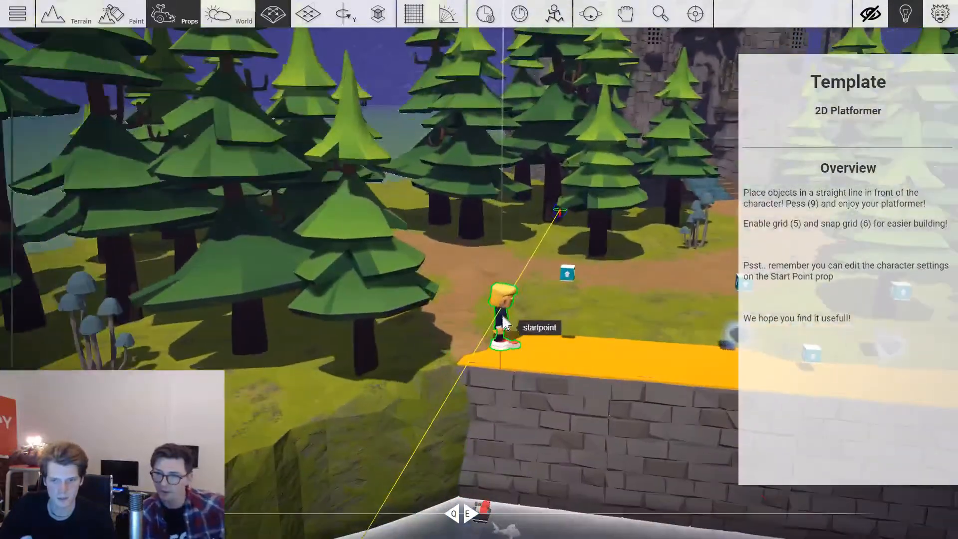
pyautogui.click(313, 228)
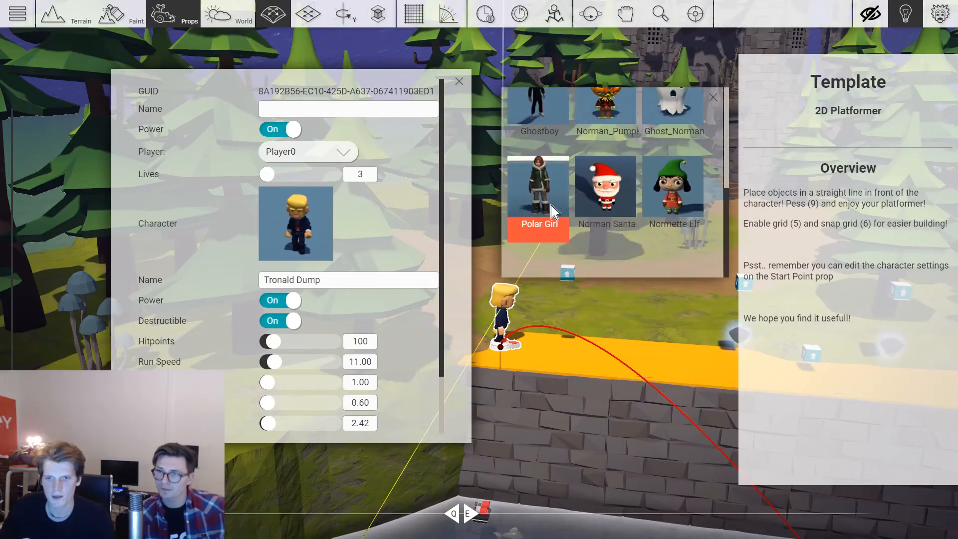
pyautogui.click(552, 209)
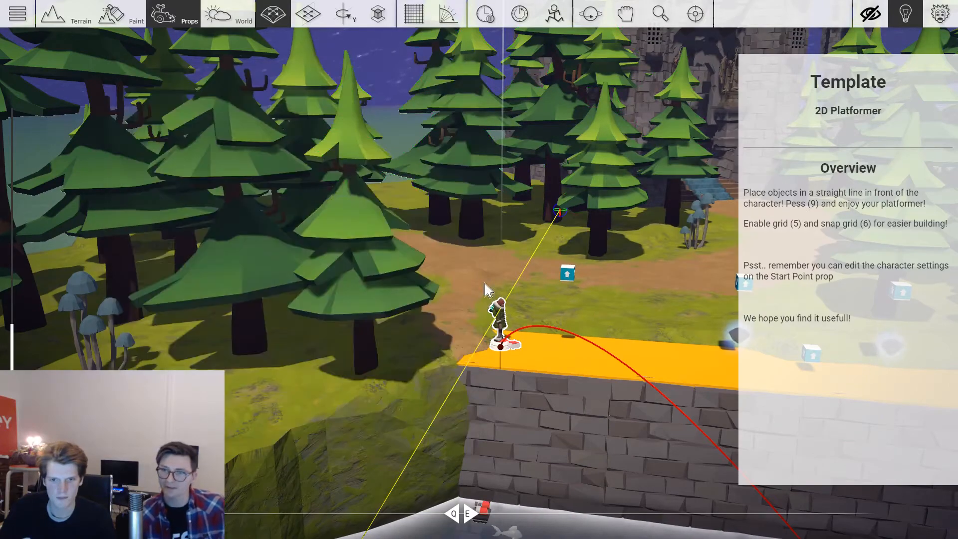
# Inspect the new start point character up close and briefly play-test running and jumping along the first platform.
pyautogui.moveTo(499, 306); pyautogui.dragTo(504, 307, button='right')
pyautogui.scroll(4, 502, 306)
pyautogui.click(611, 295)
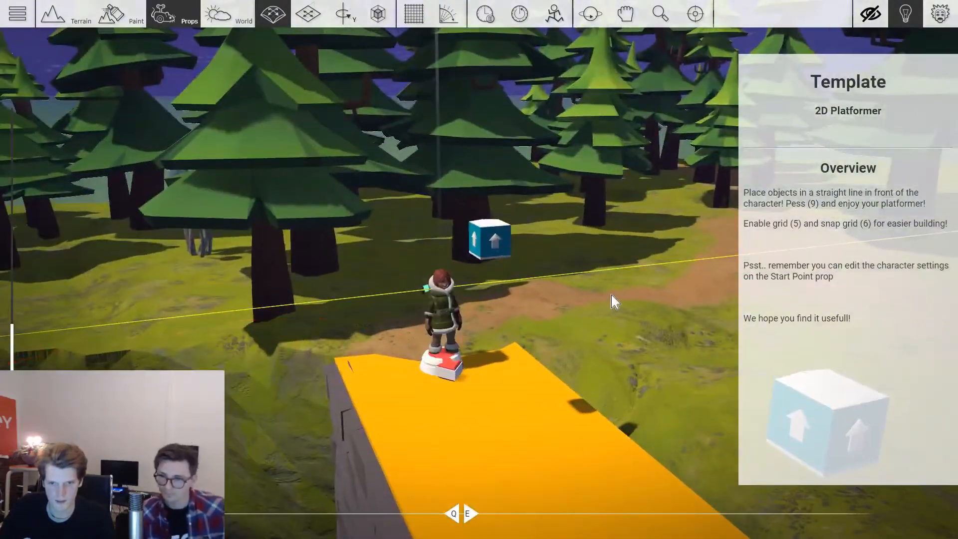
pyautogui.moveTo(611, 295); pyautogui.dragTo(628, 296, button='right')
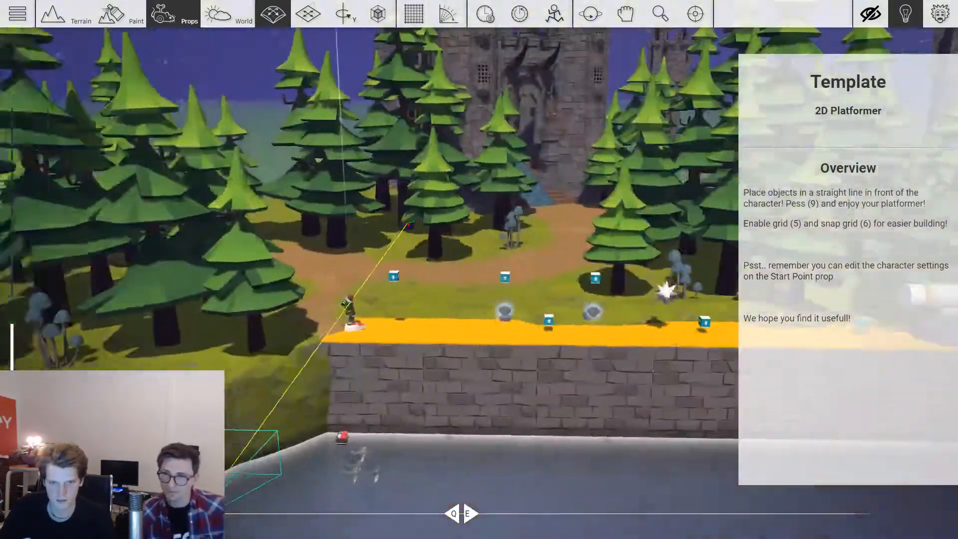
pyautogui.press('9')
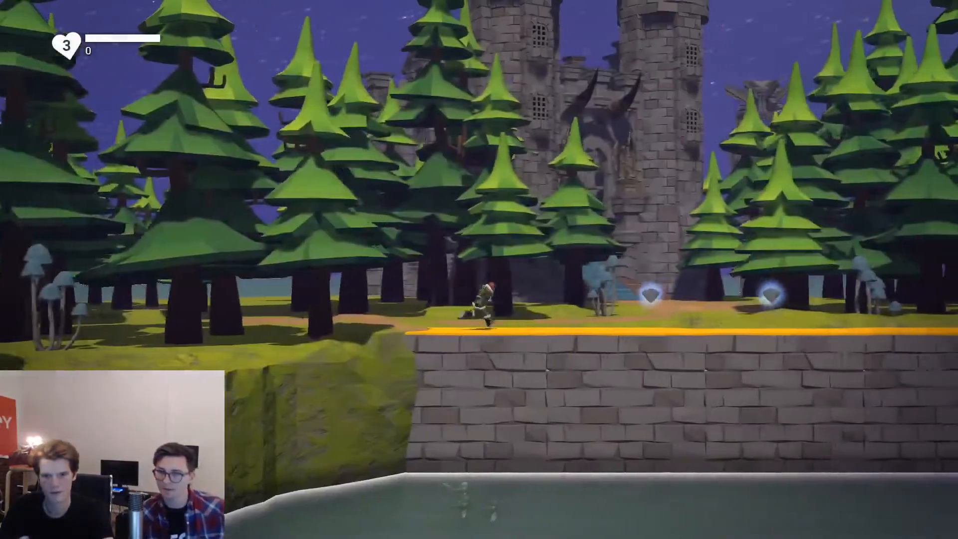
pyautogui.press('a')
pyautogui.press('space')
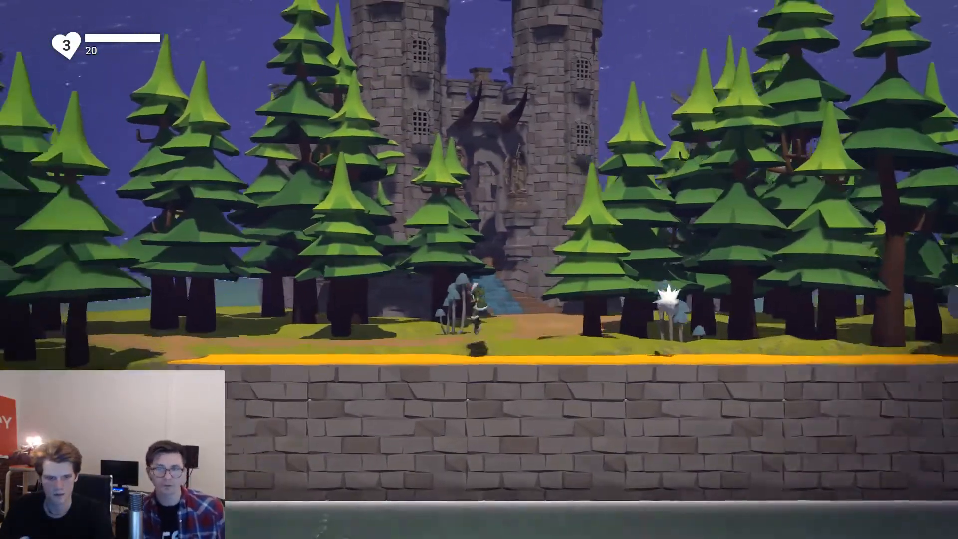
pyautogui.press('Escape')
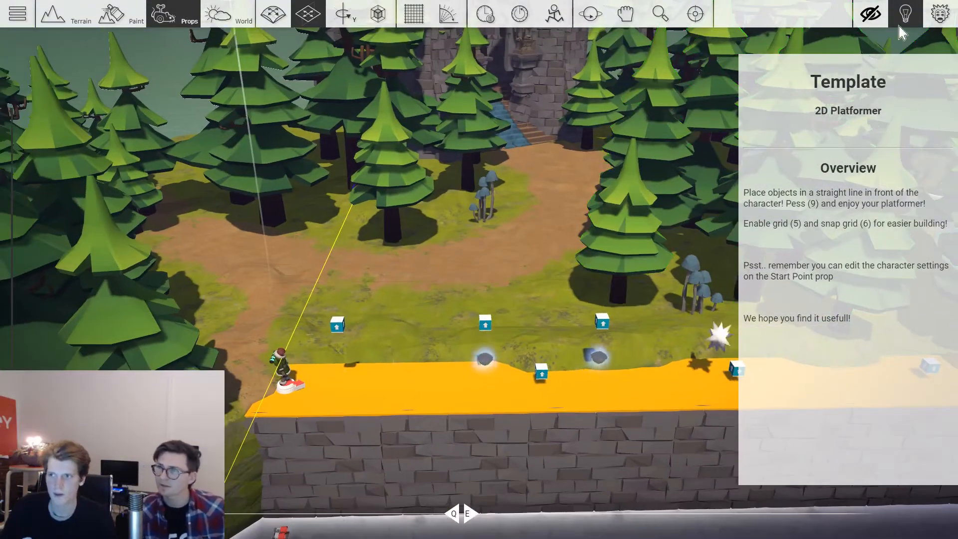
# Hide the template overview and duplicate the collectible box into an evenly spaced row from the start point toward the spiked hazard.
pyautogui.click(907, 15)
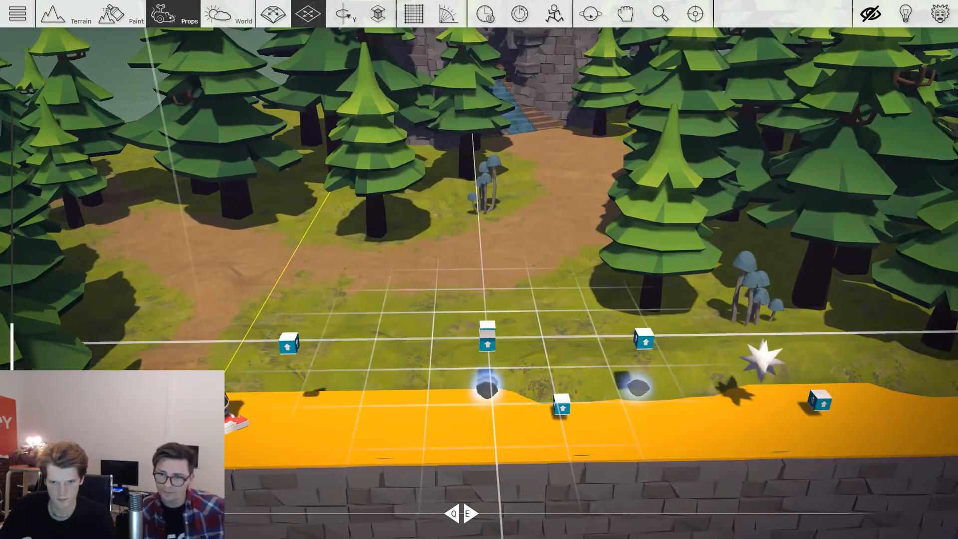
pyautogui.moveTo(488, 331)
pyautogui.mouseDown()
pyautogui.moveTo(474, 345)
pyautogui.moveTo(487, 342)
pyautogui.mouseUp()
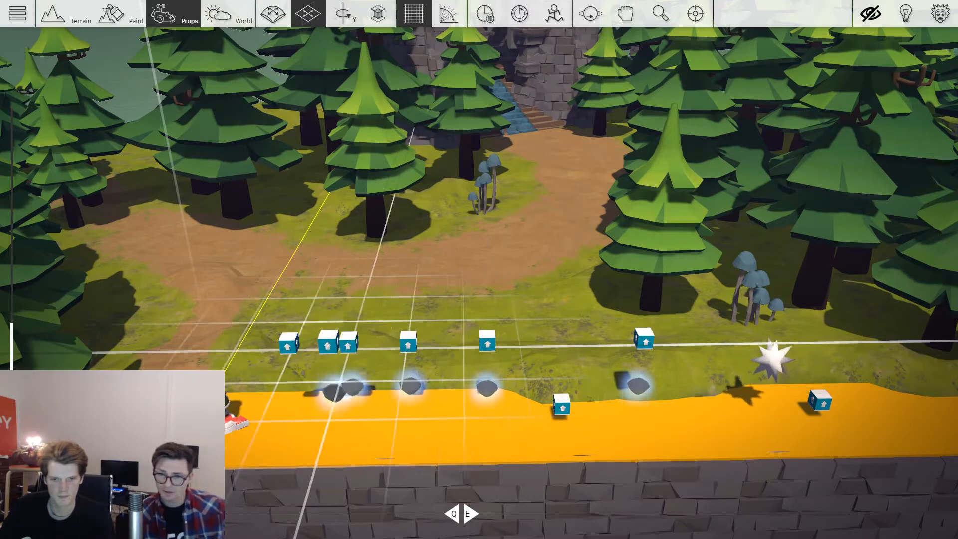
pyautogui.moveTo(348, 342); pyautogui.dragTo(703, 341)
pyautogui.press('d')
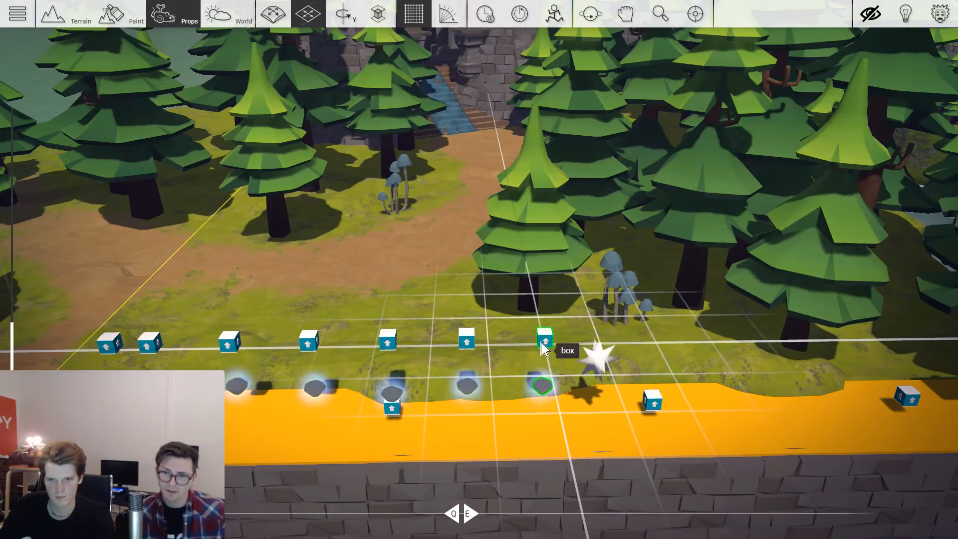
pyautogui.scroll(-1, 541, 341)
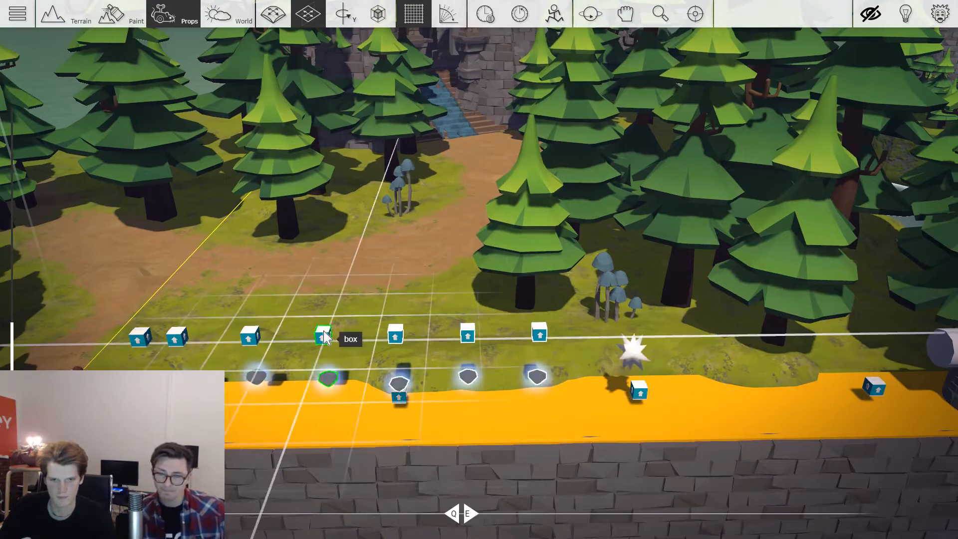
# Copy four of the collectible boxes further along the first platform toward the cannon and even out their spacing with the row.
pyautogui.click(538, 339)
pyautogui.moveTo(540, 332); pyautogui.dragTo(593, 331)
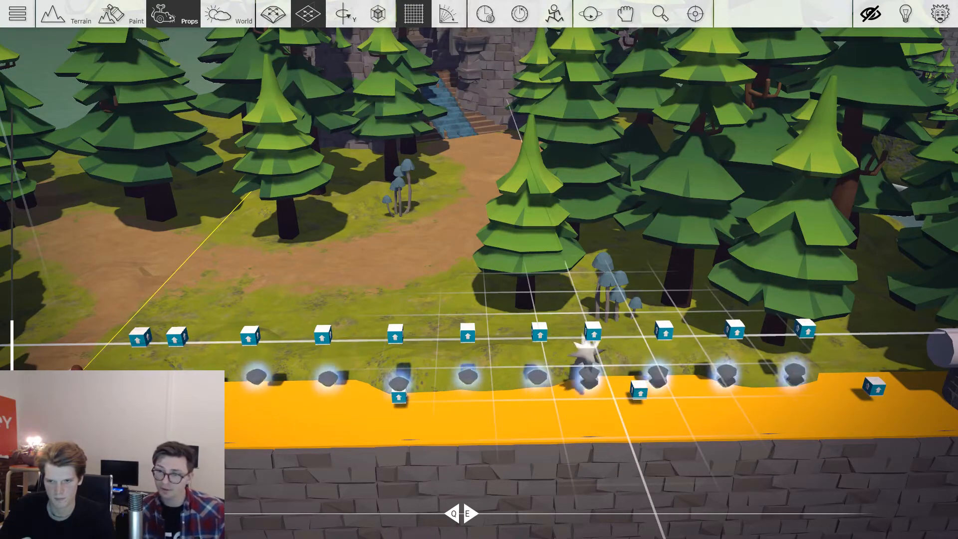
pyautogui.press('d')
pyautogui.keyDown('shift'); pyautogui.click(571, 336); pyautogui.keyUp('shift')
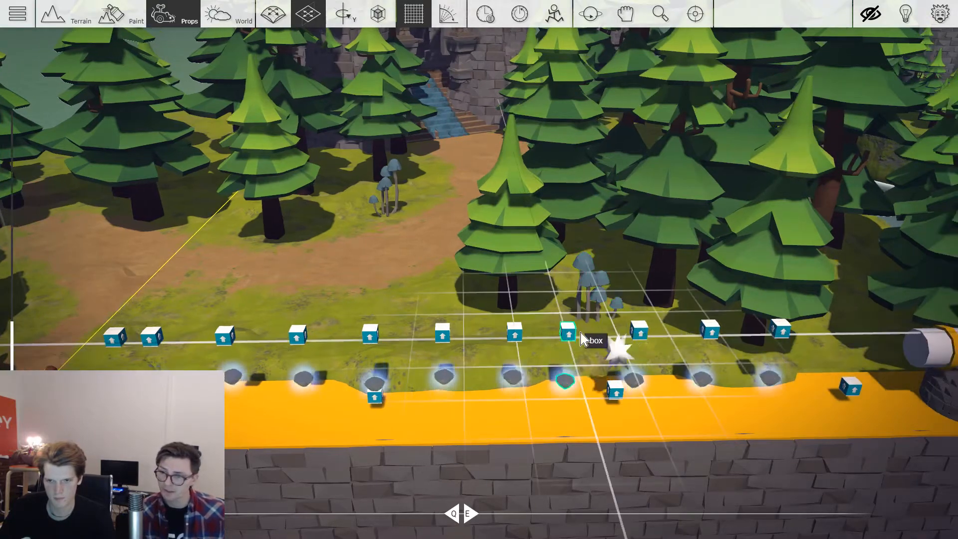
pyautogui.keyDown('shift'); pyautogui.click(636, 336); pyautogui.keyUp('shift')
pyautogui.keyDown('shift'); pyautogui.click(717, 332); pyautogui.keyUp('shift')
pyautogui.keyDown('shift'); pyautogui.click(781, 329); pyautogui.keyUp('shift')
pyautogui.press('d')
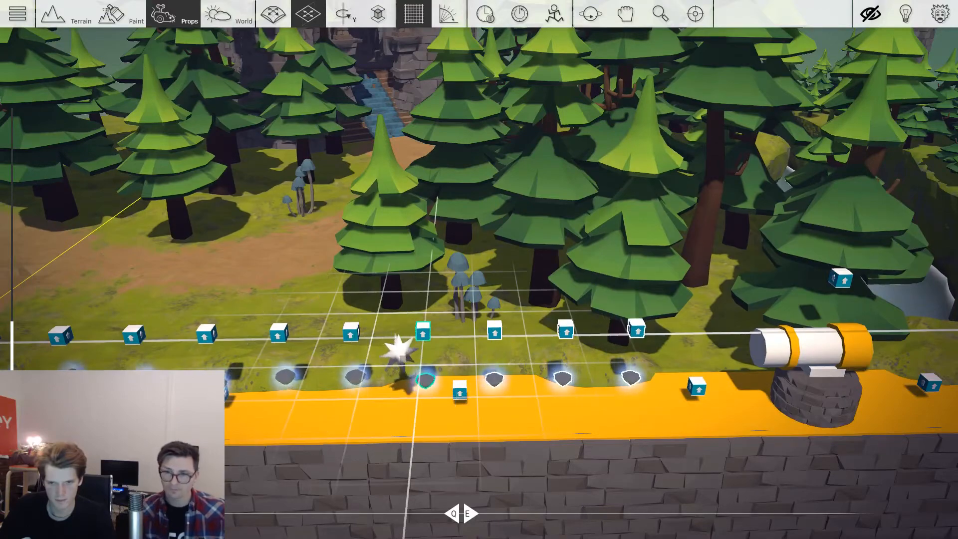
pyautogui.press('d')
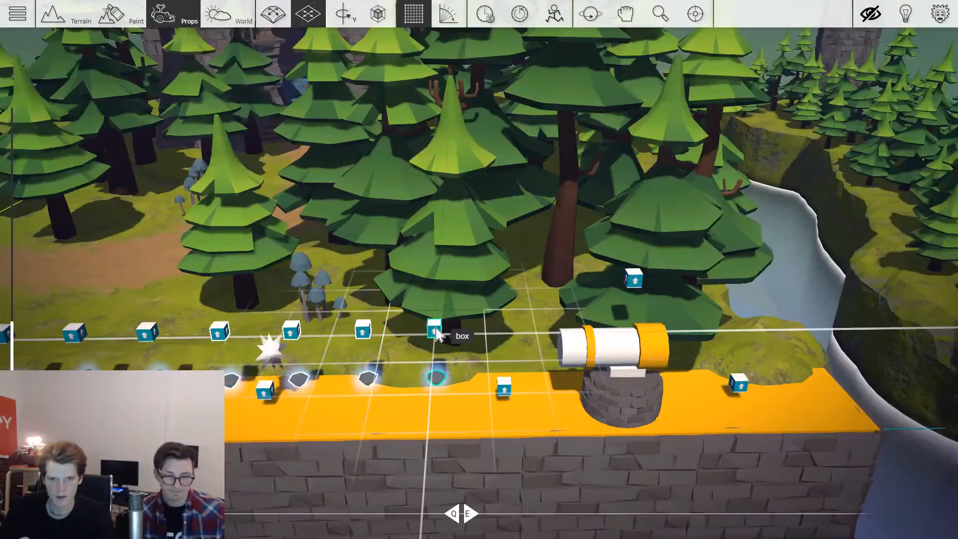
# Continue the row of collectible boxes past the cannon to the end of the first platform and out over the water gap.
pyautogui.scroll(-2, 649, 299)
pyautogui.click(776, 280)
pyautogui.scroll(4, 467, 328)
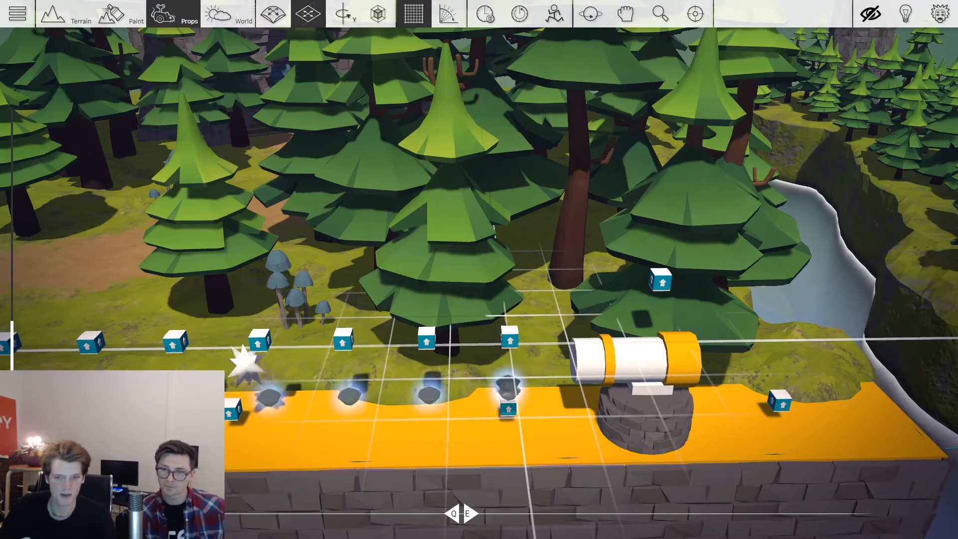
pyautogui.press('d')
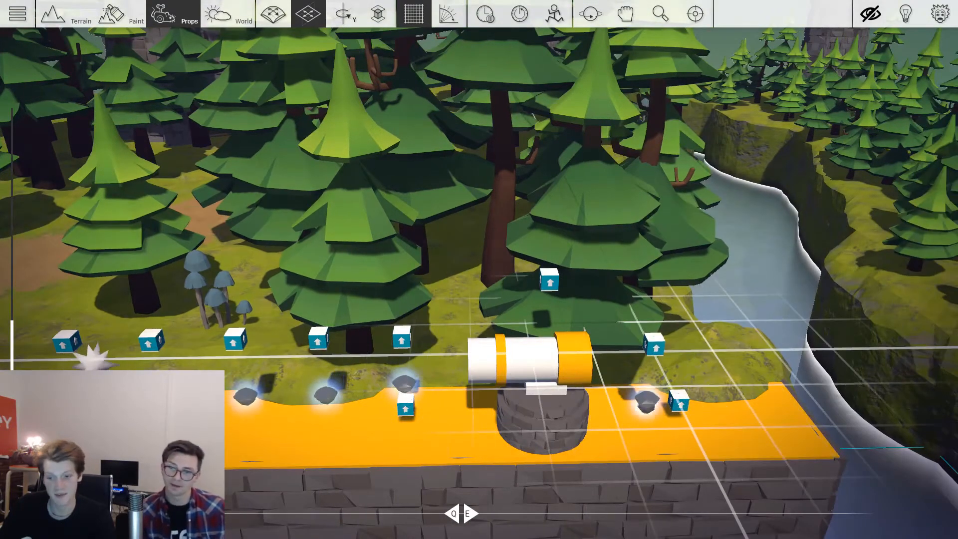
pyautogui.press('d')
pyautogui.press('d')
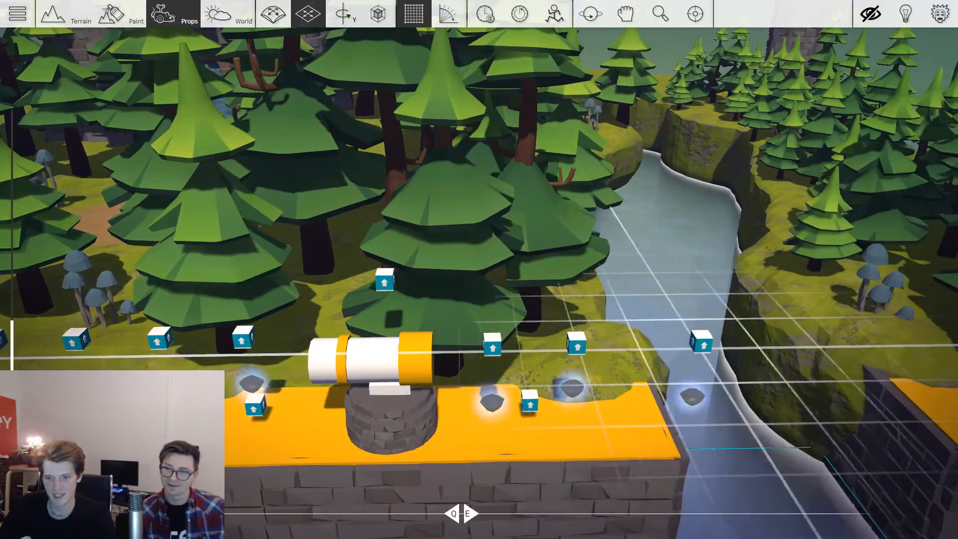
pyautogui.press('d')
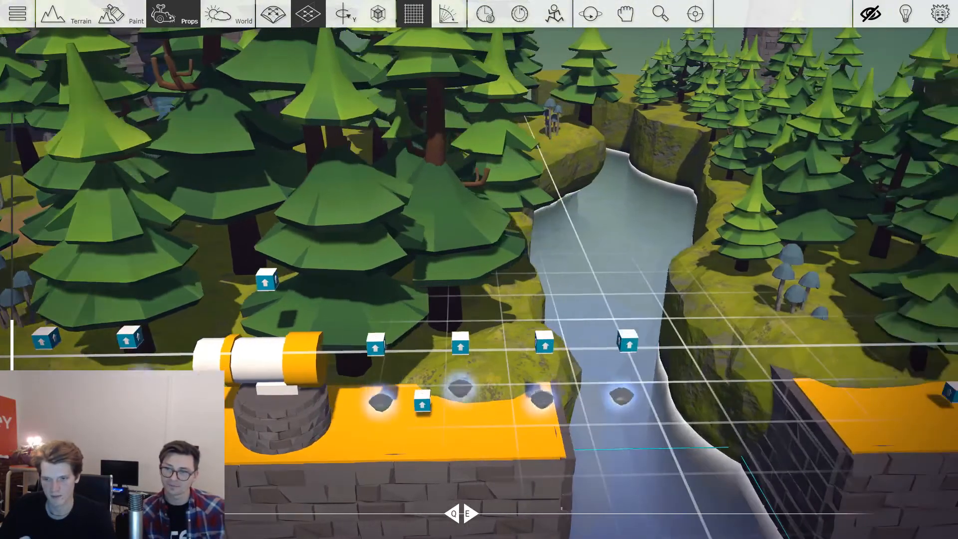
# Arrange copies of the collectible box in an arc over the first water gap, ending at the near edge of the second platform.
pyautogui.moveTo(479, 279); pyautogui.dragTo(484, 232, button='right')
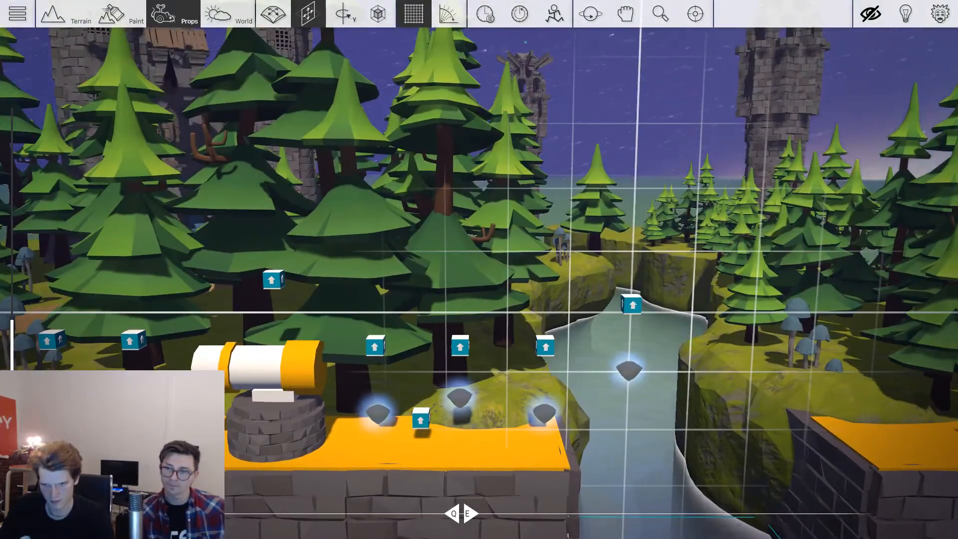
pyautogui.click(631, 307)
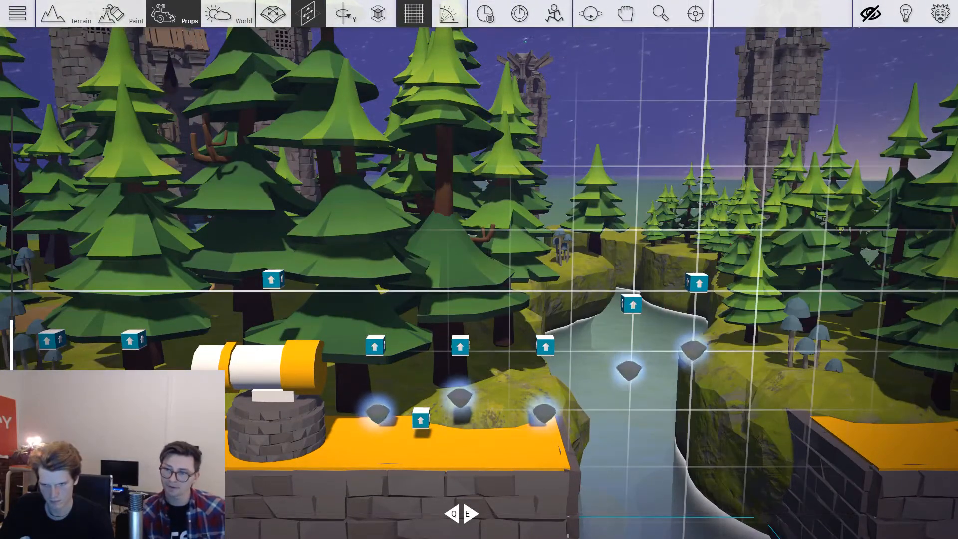
pyautogui.click(697, 263)
pyautogui.press('d')
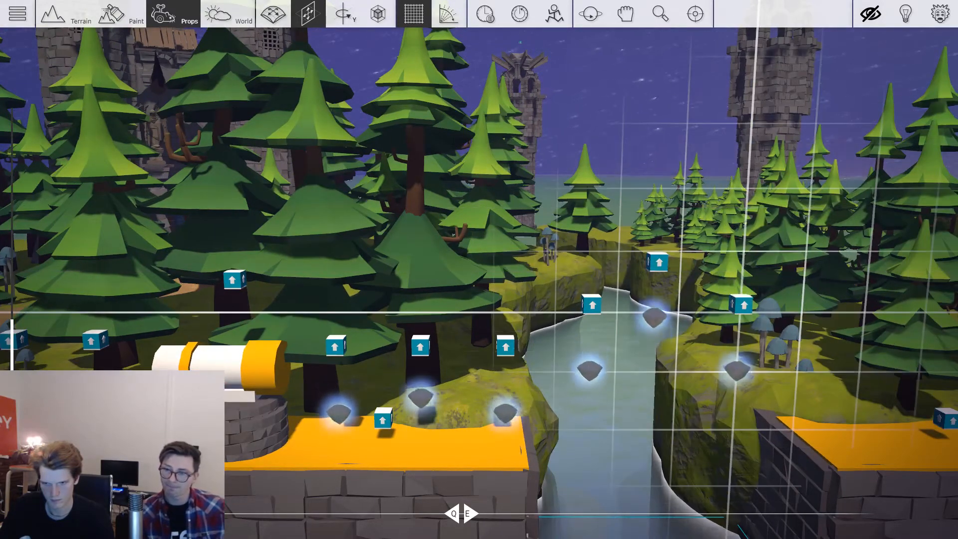
pyautogui.click(718, 304)
pyautogui.press('d')
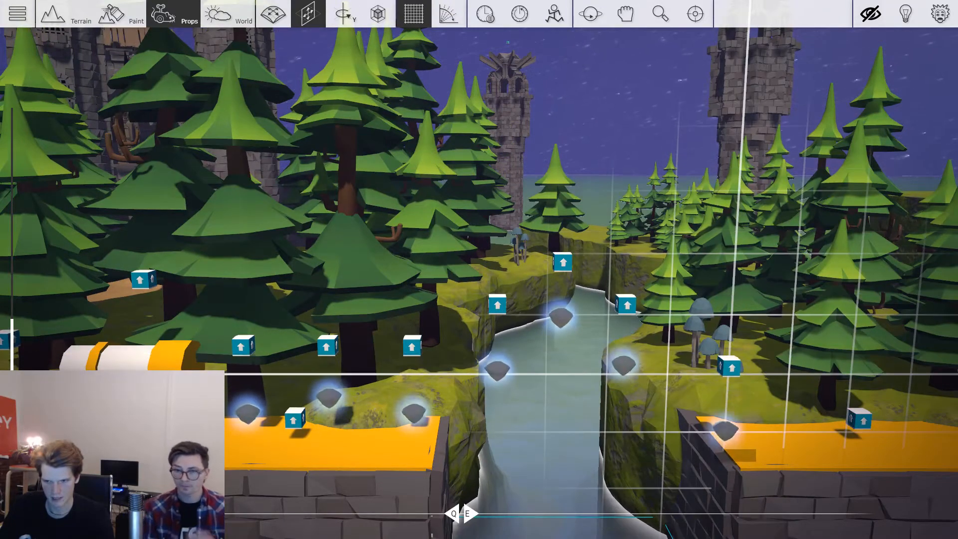
pyautogui.moveTo(732, 369); pyautogui.dragTo(688, 368, button='middle')
pyautogui.click(731, 368)
pyautogui.press('d')
pyautogui.click(688, 368)
pyautogui.press('d')
# Play-test the row of collectibles on the first platform while cycling through the camera views.
pyautogui.press('Tab')
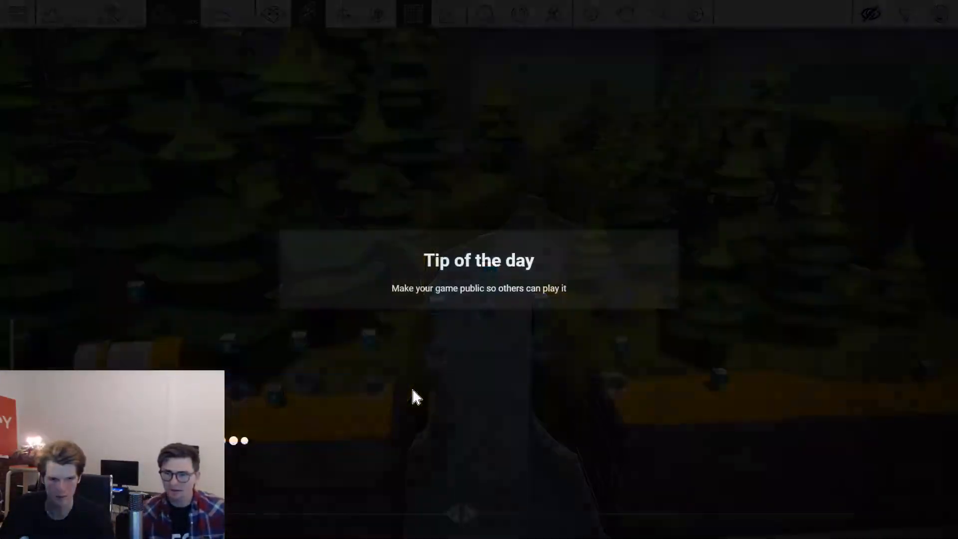
pyautogui.press('d')
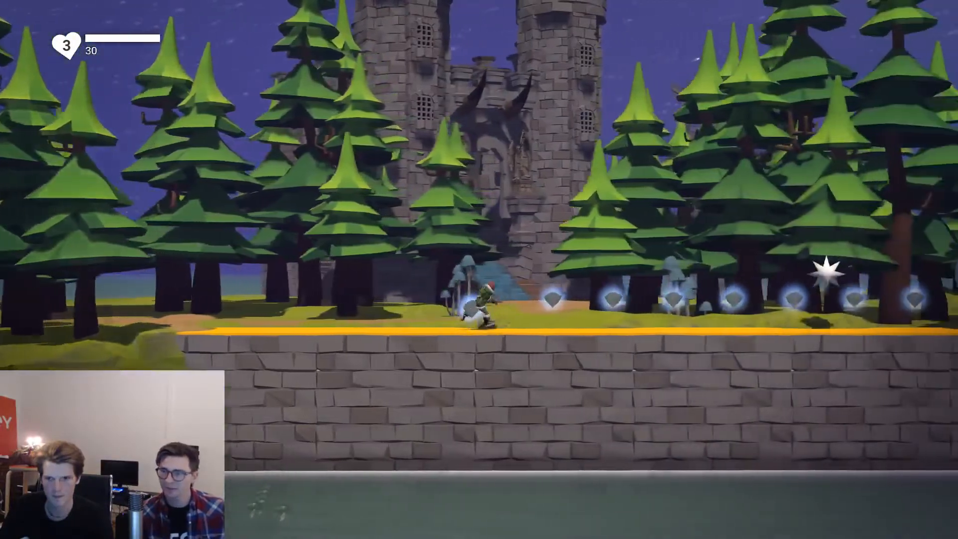
pyautogui.press('c')
pyautogui.press('c')
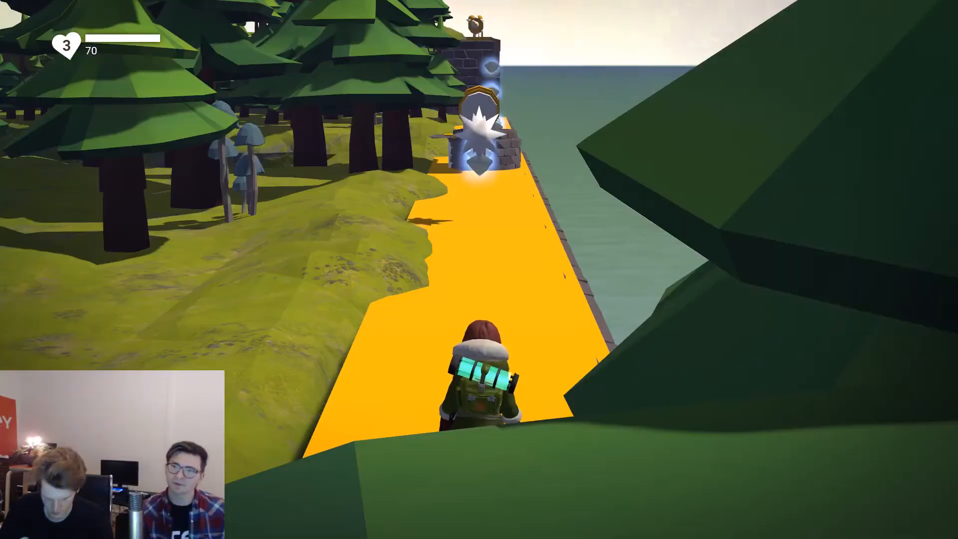
pyautogui.press('c')
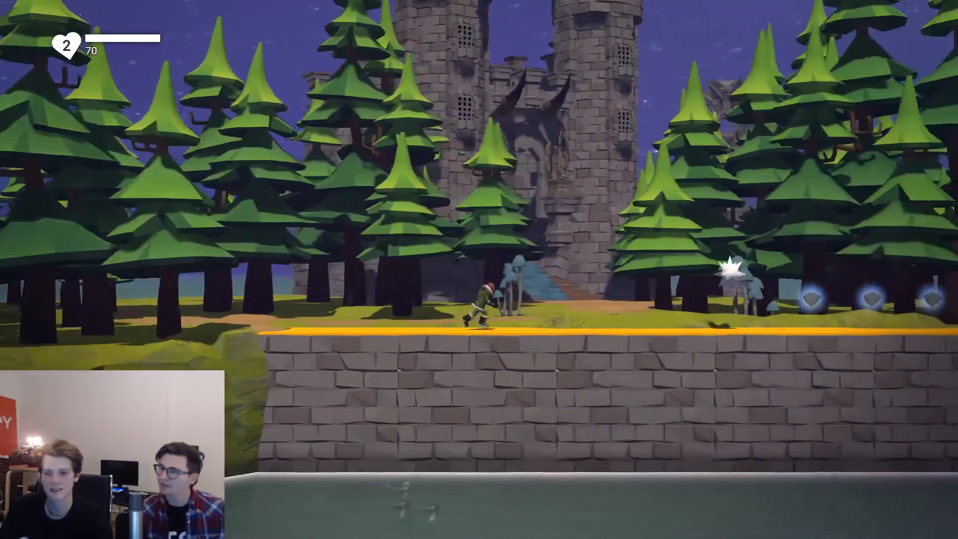
# Play-test the collectible trail along the first platform, past the cannon and over the first water gap onto the second platform.
pyautogui.press('d')
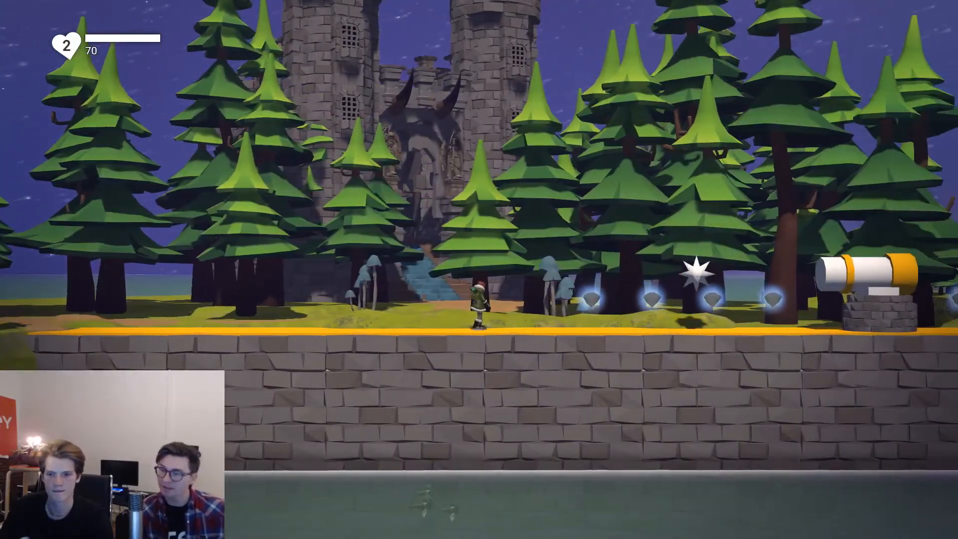
pyautogui.press('d')
pyautogui.press('space')
pyautogui.press('space')
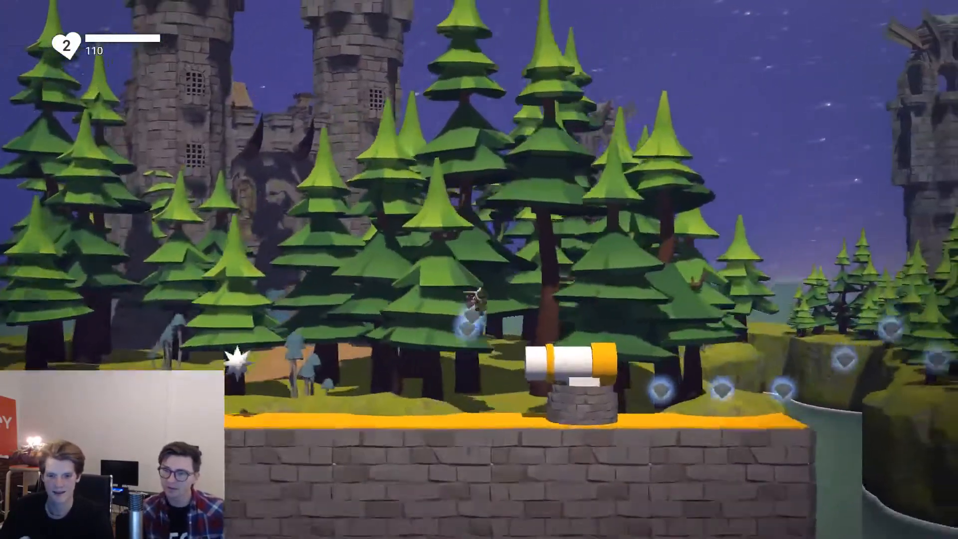
pyautogui.press('space')
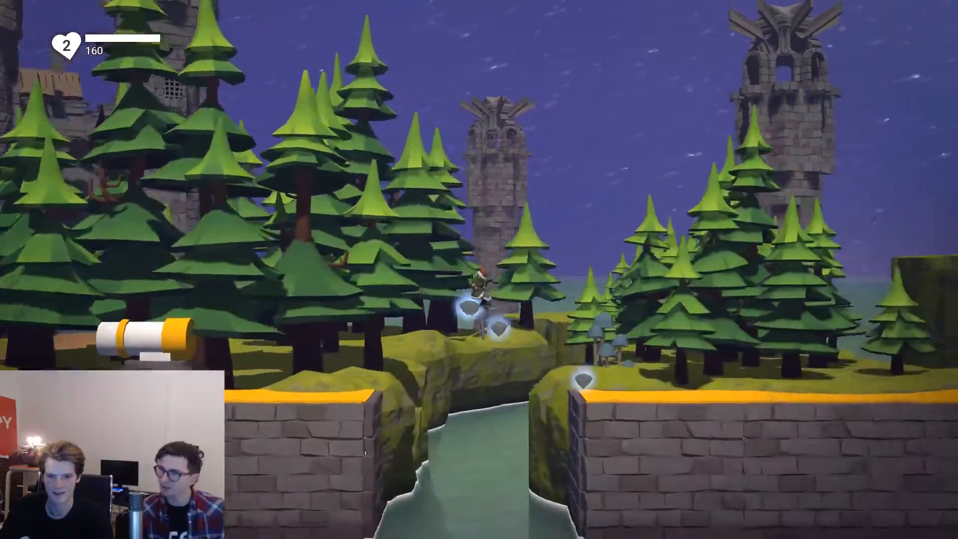
pyautogui.press('space')
pyautogui.press('d')
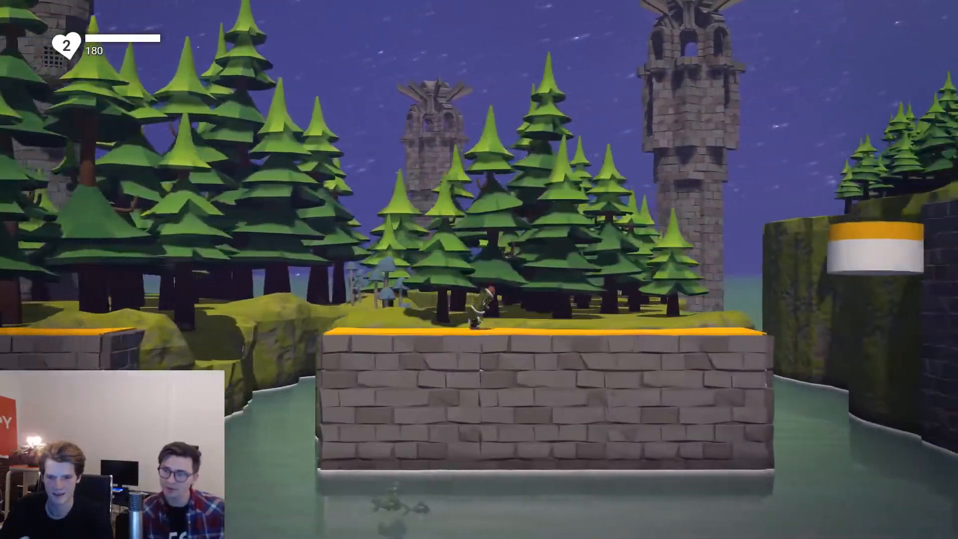
pyautogui.press('d')
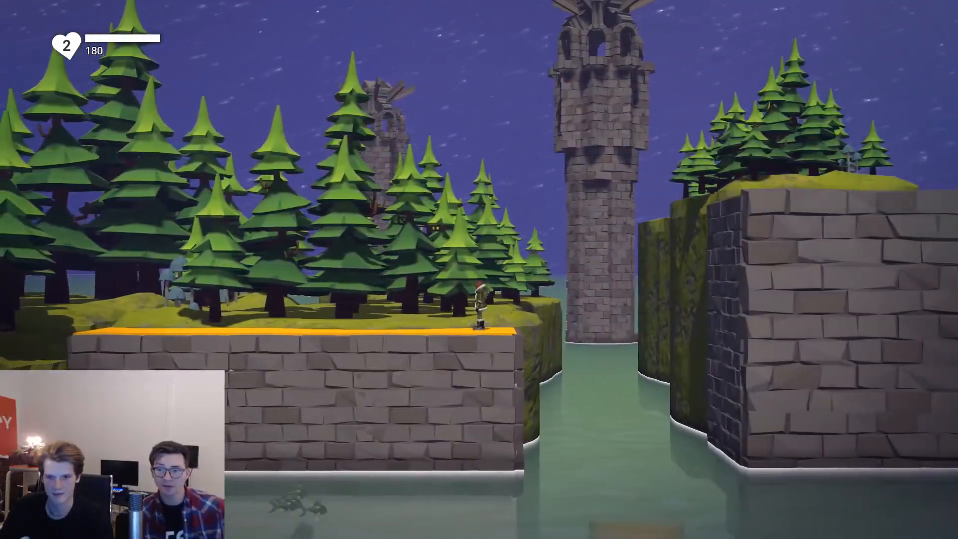
# Play-test the jump from the end of the second platform across the water gap onto the tall wall.
pyautogui.press('d')
pyautogui.press('space')
pyautogui.press('space')
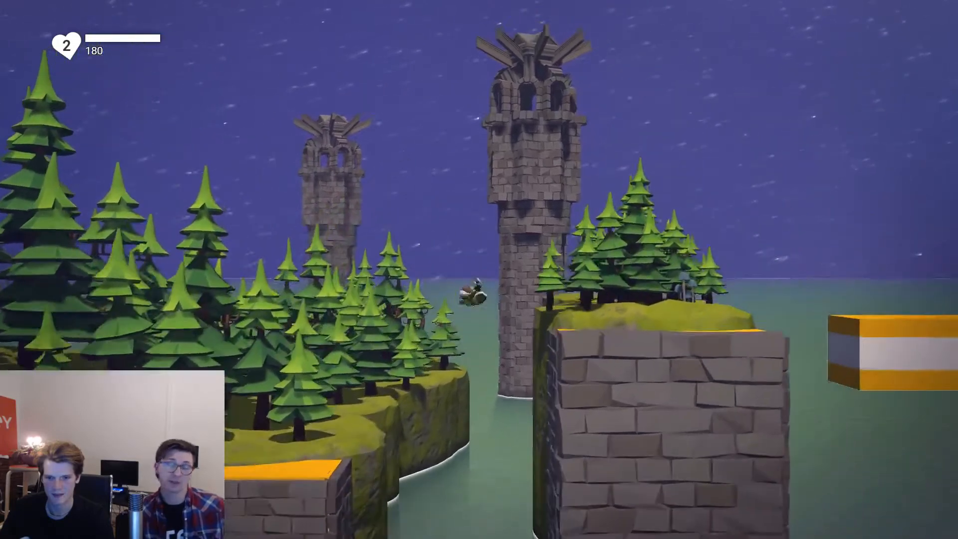
pyautogui.press('a')
pyautogui.press('d')
pyautogui.press('space')
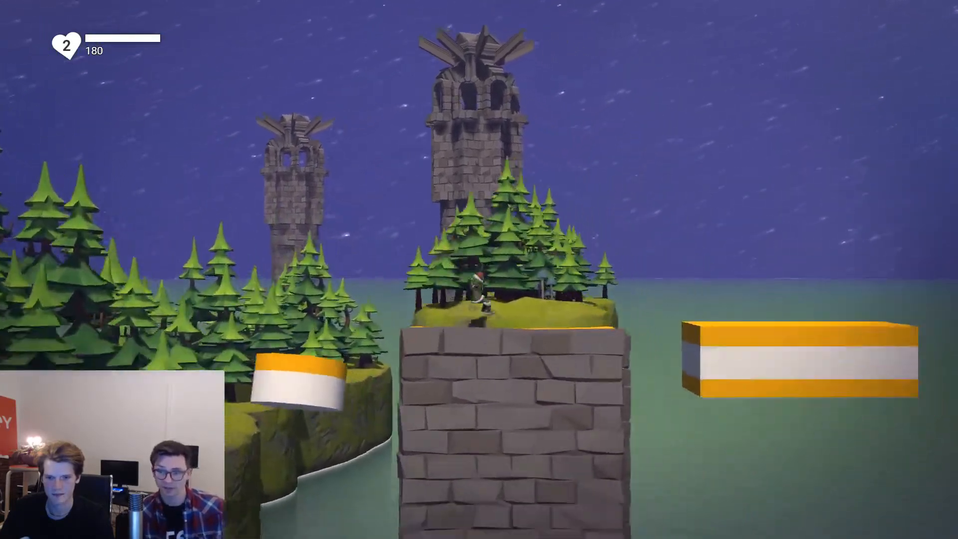
# Play-test crossing the floating platform to the enemy's platform and dodging the spiked enemy, and return to editing.
pyautogui.press('space')
pyautogui.press('d')
pyautogui.press('space')
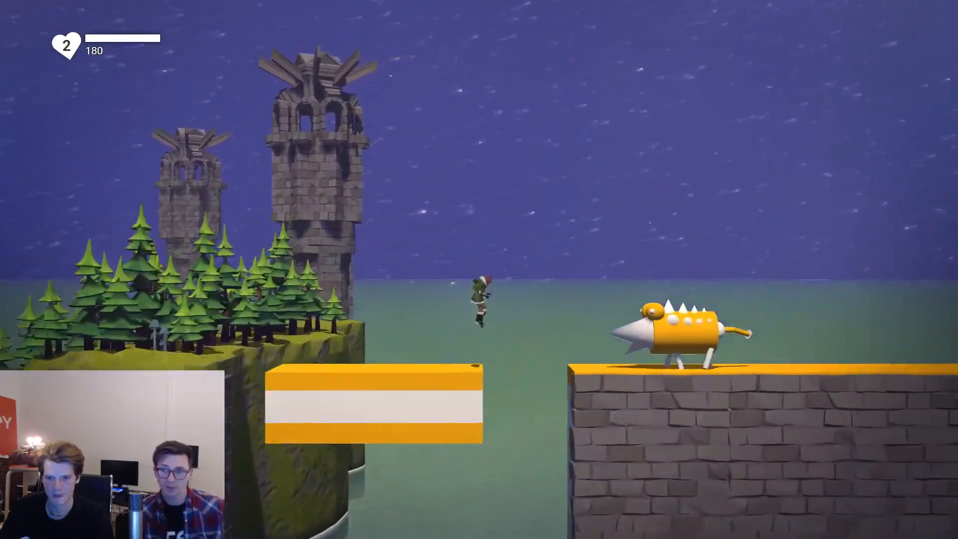
pyautogui.press('space')
pyautogui.press('a')
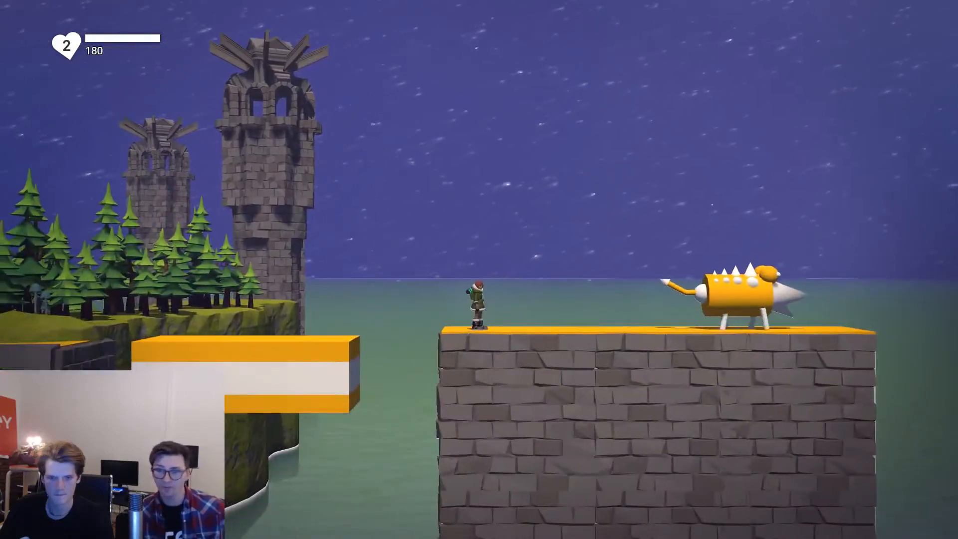
pyautogui.press('space')
pyautogui.press('d')
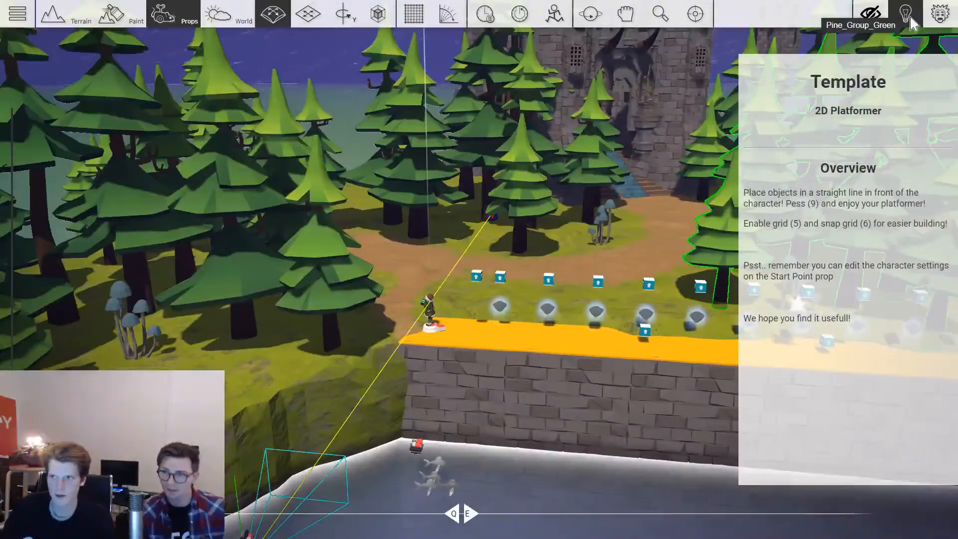
# Hide the template info and set the start point character's run speed to 38.50.
pyautogui.click(906, 13)
pyautogui.press('a')
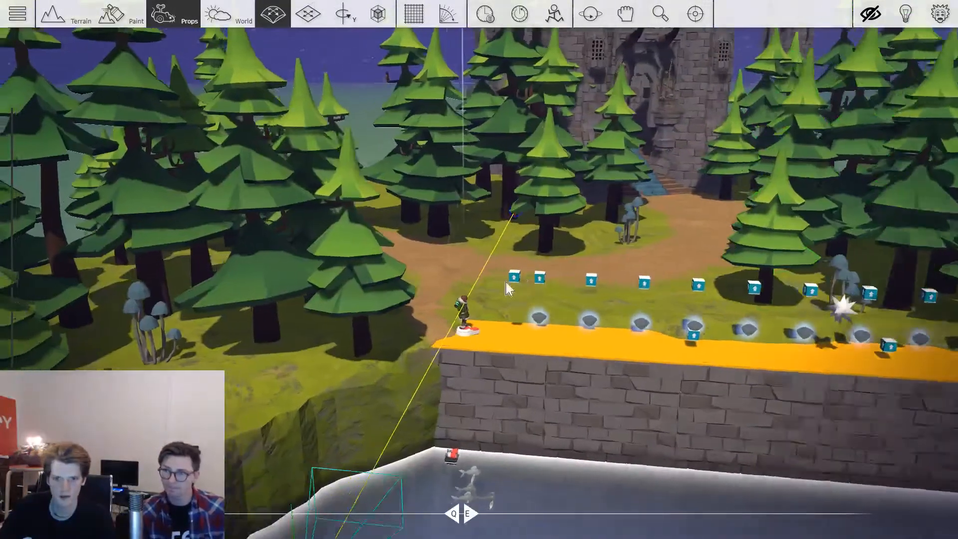
pyautogui.press('w')
pyautogui.moveTo(450, 362); pyautogui.dragTo(447, 382, button='right')
pyautogui.scroll(-2, 458, 384)
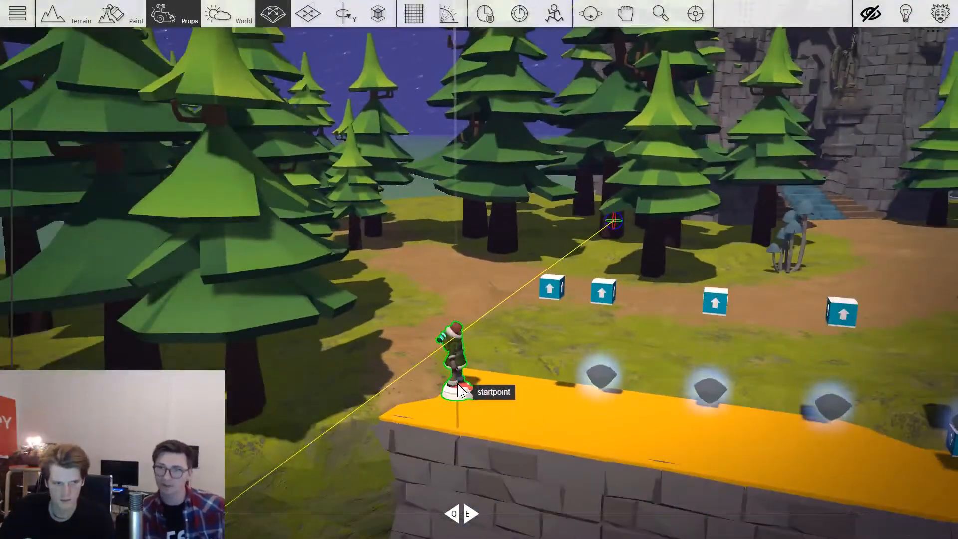
pyautogui.click(459, 388)
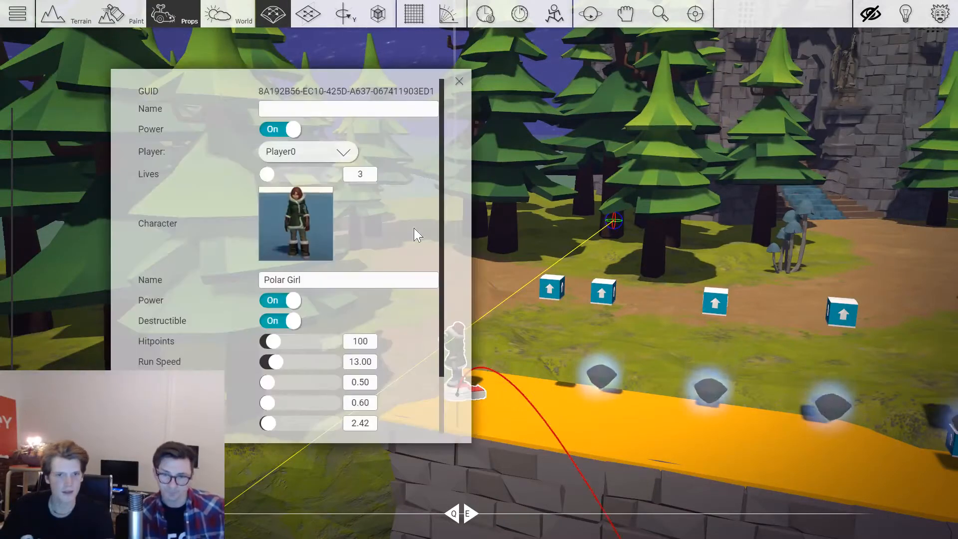
pyautogui.scroll(-3, 417, 238)
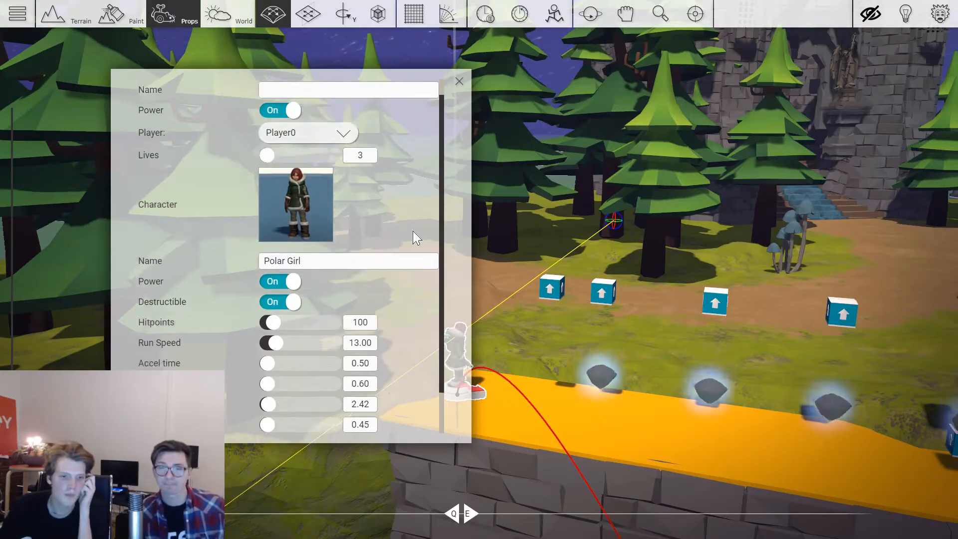
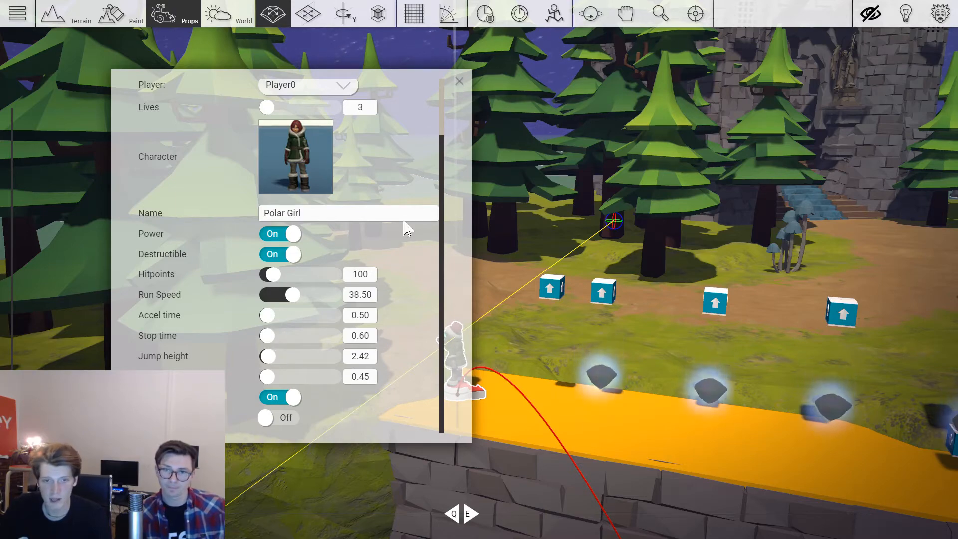
pyautogui.click(459, 81)
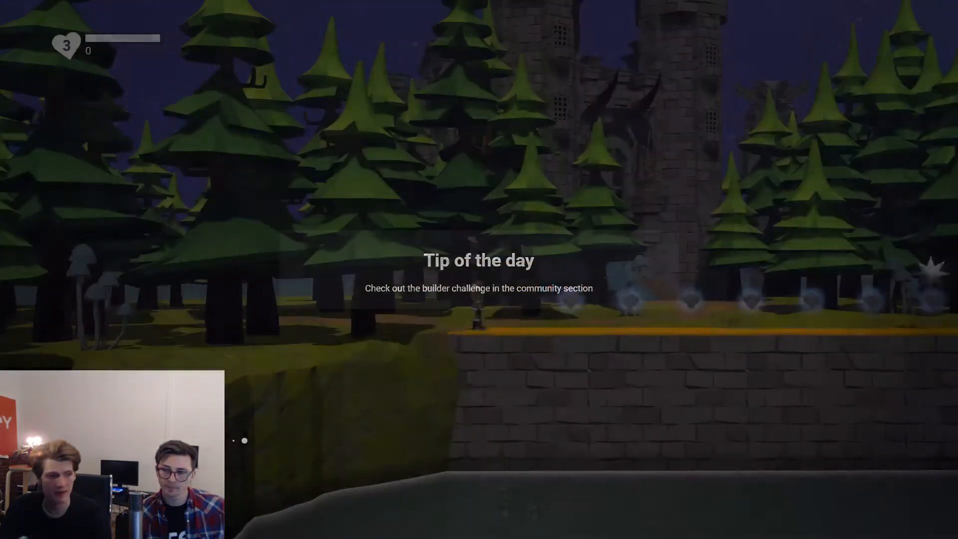
# Play-test the faster Polar Girl by running and jumping along the first platform's collectibles and past the cannon.
pyautogui.press('Right')
pyautogui.press('Left')
pyautogui.press('Right')
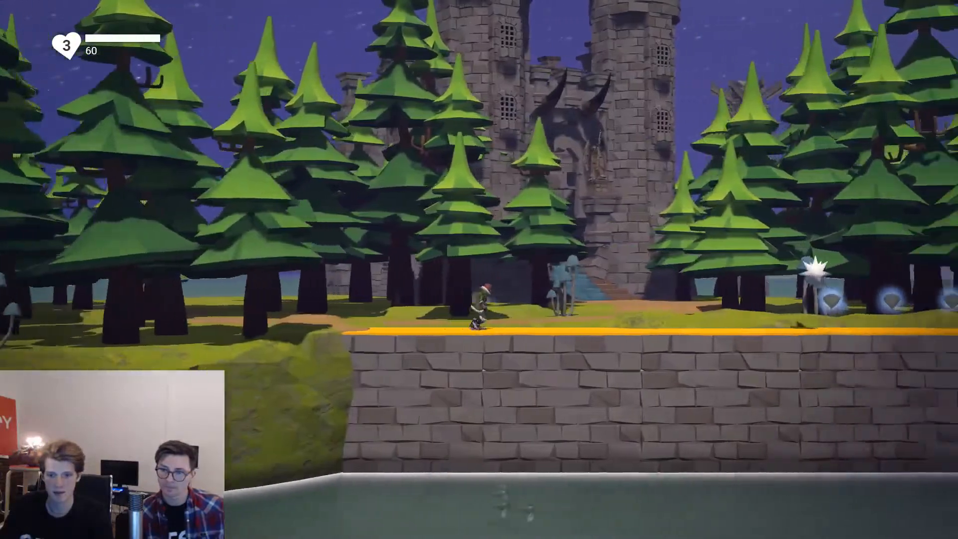
pyautogui.press('space')
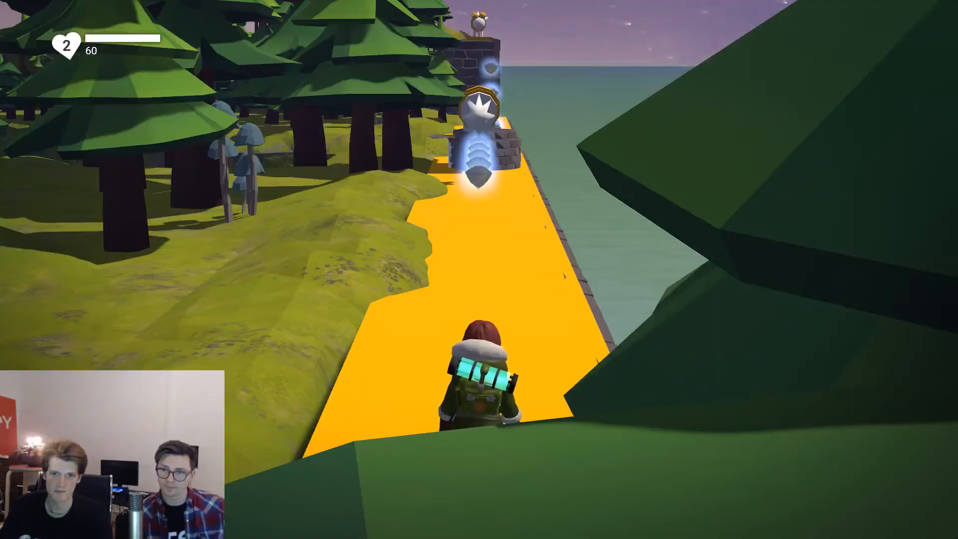
pyautogui.press('Right')
pyautogui.press('space')
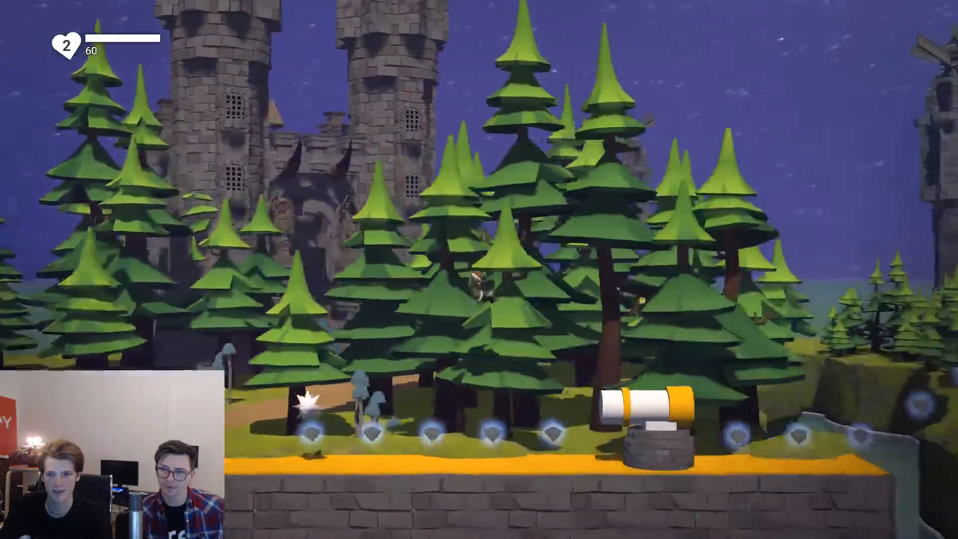
pyautogui.press('Right')
pyautogui.press('space')
pyautogui.press('space')
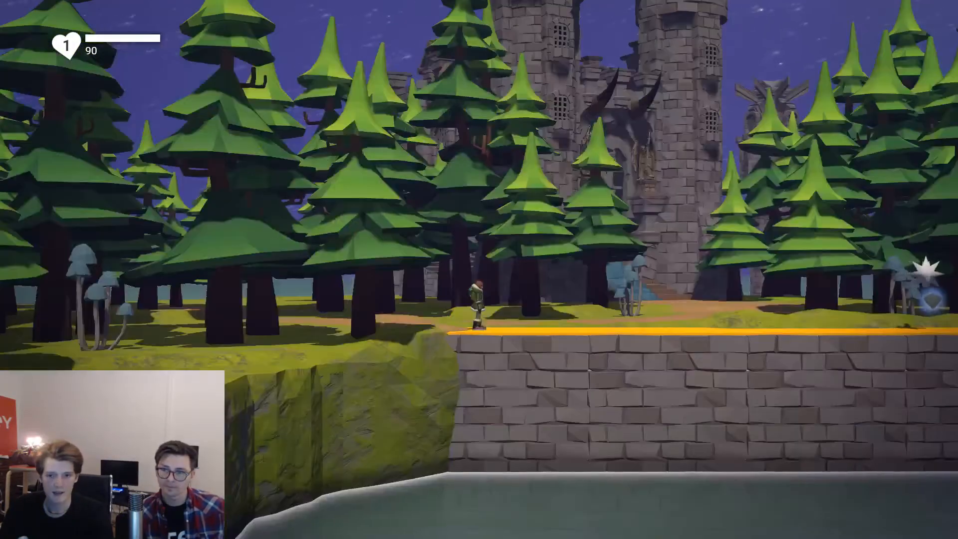
# Play-test the faster run from the start point across the second platform until the game is over, and return to editing.
pyautogui.press('Right')
pyautogui.press('space')
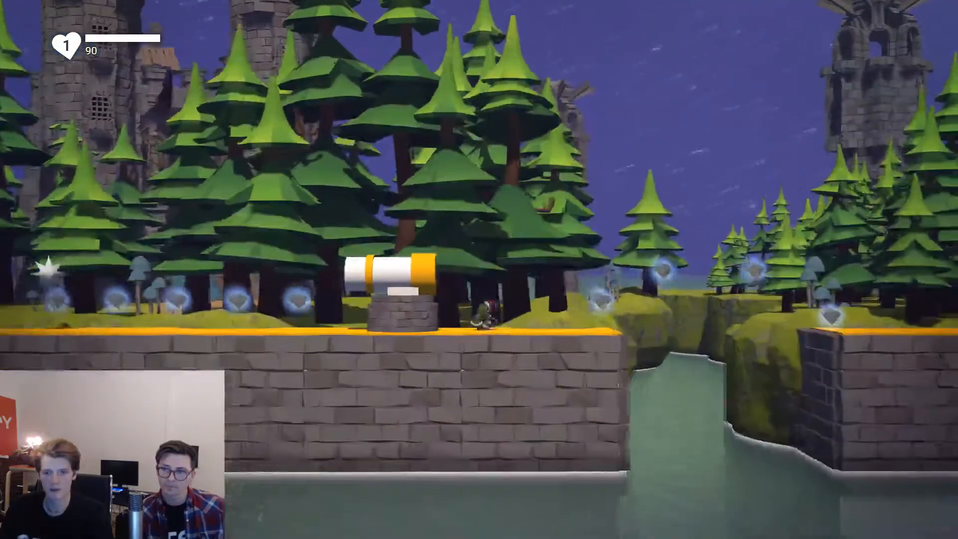
pyautogui.press('space')
pyautogui.press('Right')
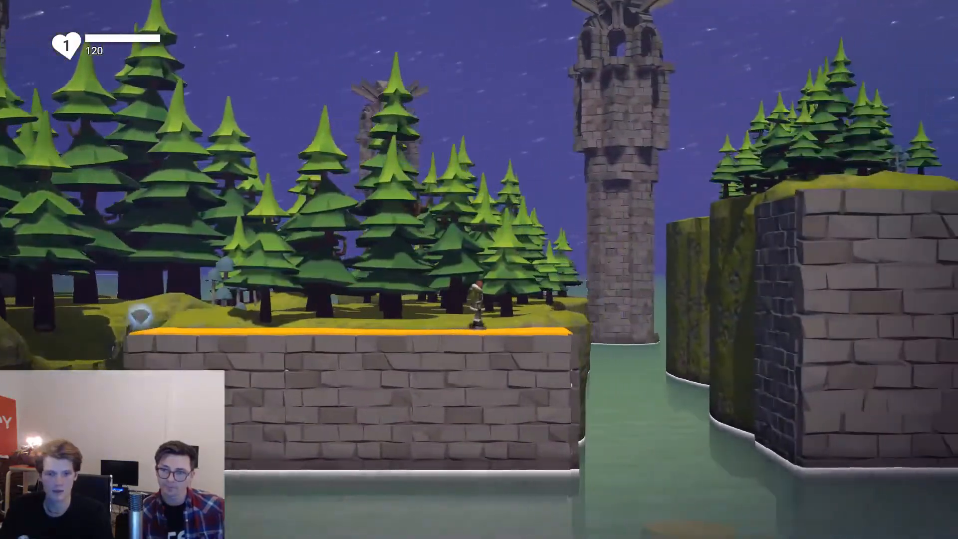
pyautogui.press('Right')
pyautogui.press('space')
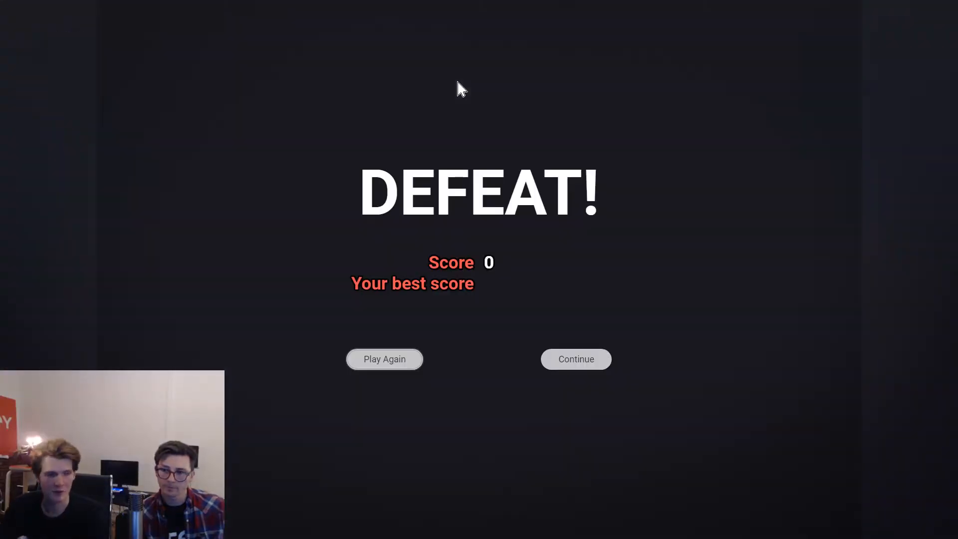
pyautogui.press('Escape')
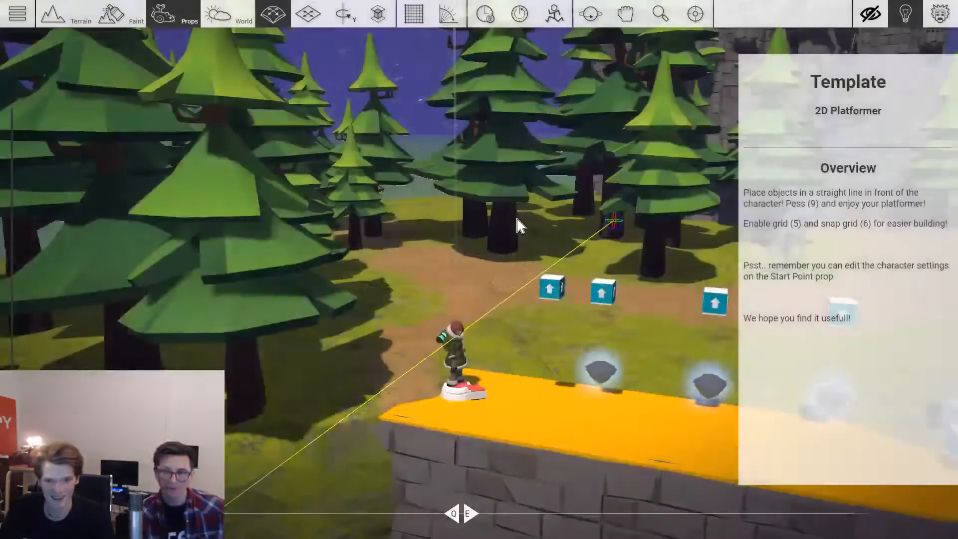
# Set the start point character's run speed to 10.40.
pyautogui.scroll(-5, 519, 221)
pyautogui.moveTo(515, 242); pyautogui.dragTo(507, 244, button='right')
pyautogui.scroll(1, 516, 264)
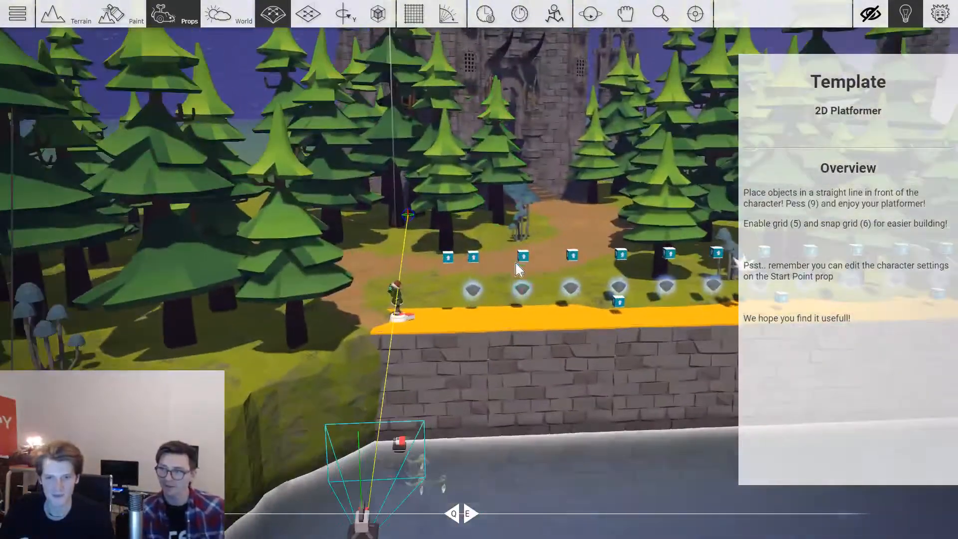
pyautogui.scroll(-3, 525, 258)
pyautogui.scroll(6, 394, 295)
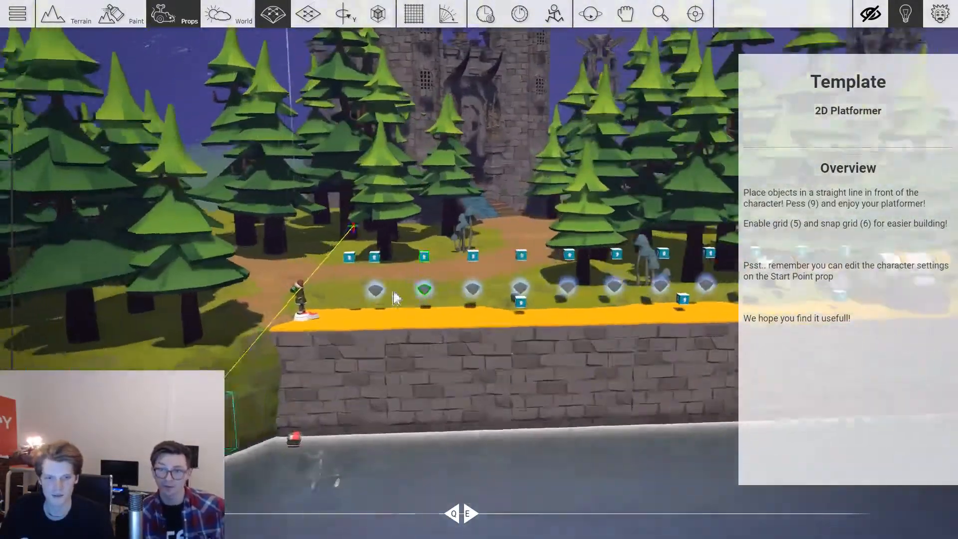
pyautogui.moveTo(333, 314); pyautogui.dragTo(338, 323, button='right')
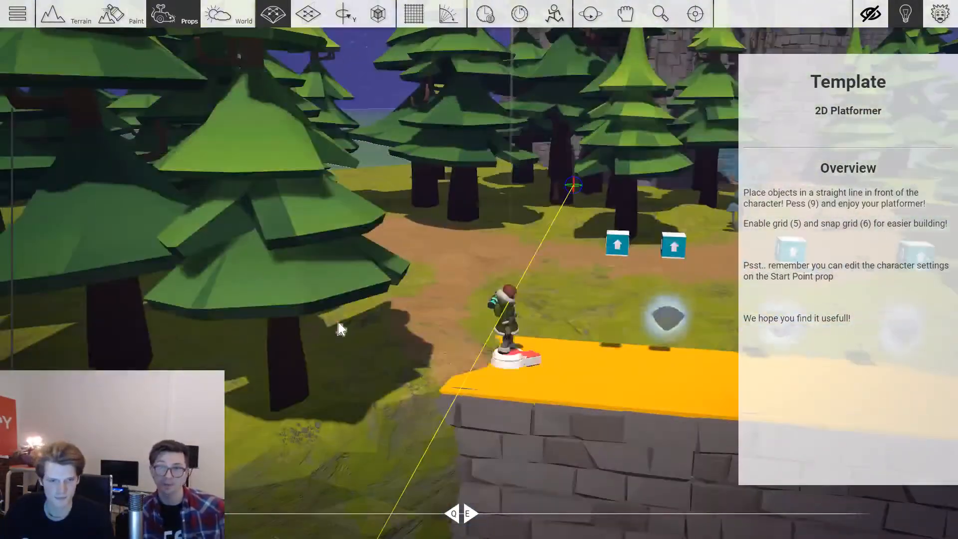
pyautogui.doubleClick(513, 359)
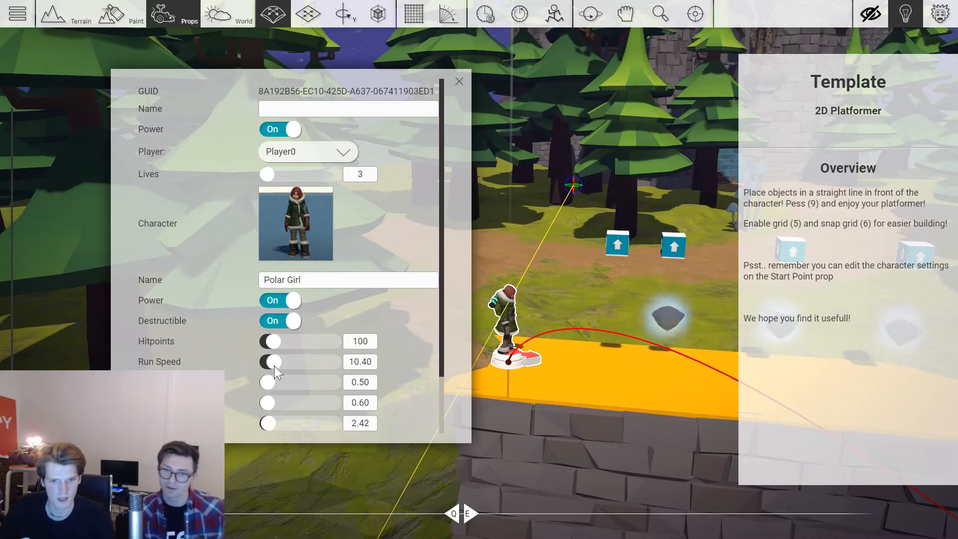
pyautogui.click(459, 82)
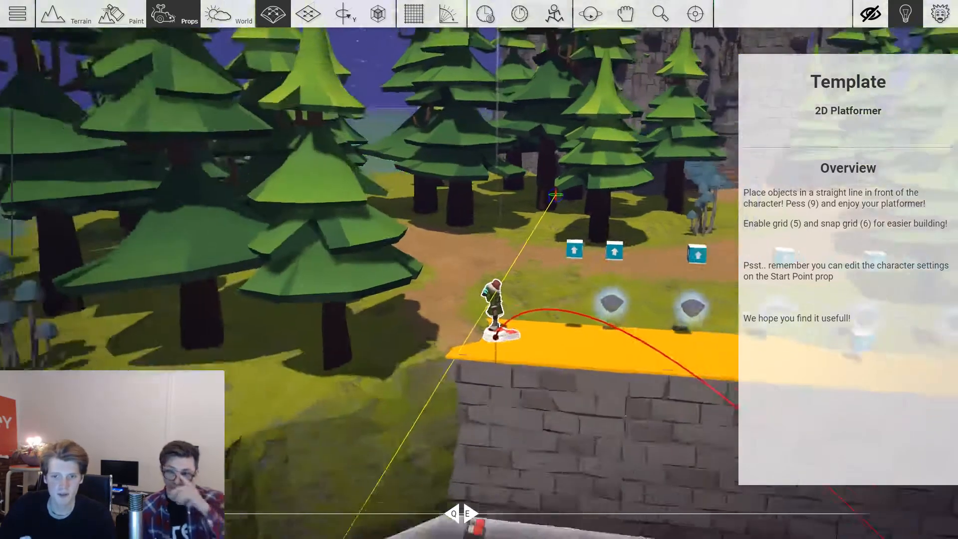
# Examine the platforms, collectible trail and Damage zones from the first water gap to the tall wall.
pyautogui.scroll(-3, 376, 328)
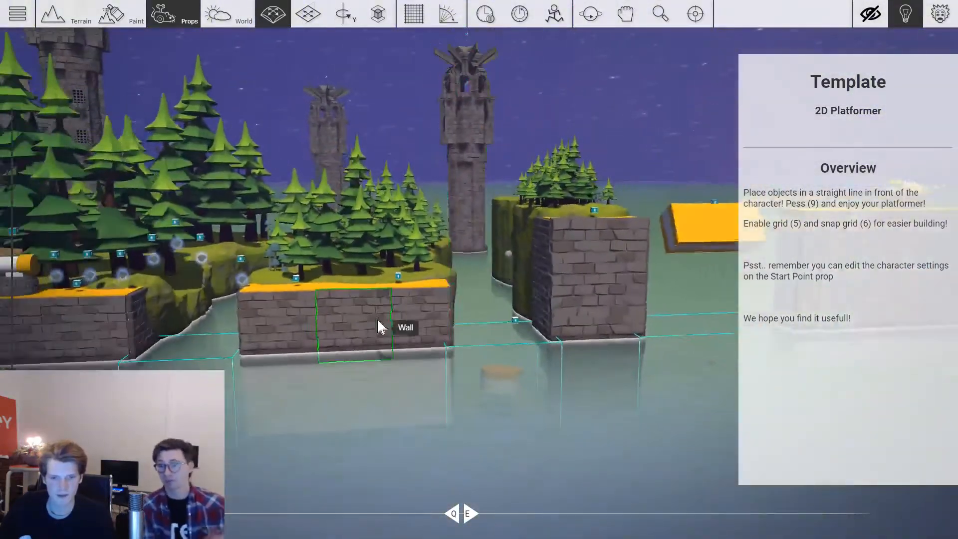
pyautogui.moveTo(377, 326); pyautogui.dragTo(417, 317, button='middle')
pyautogui.scroll(2, 417, 320)
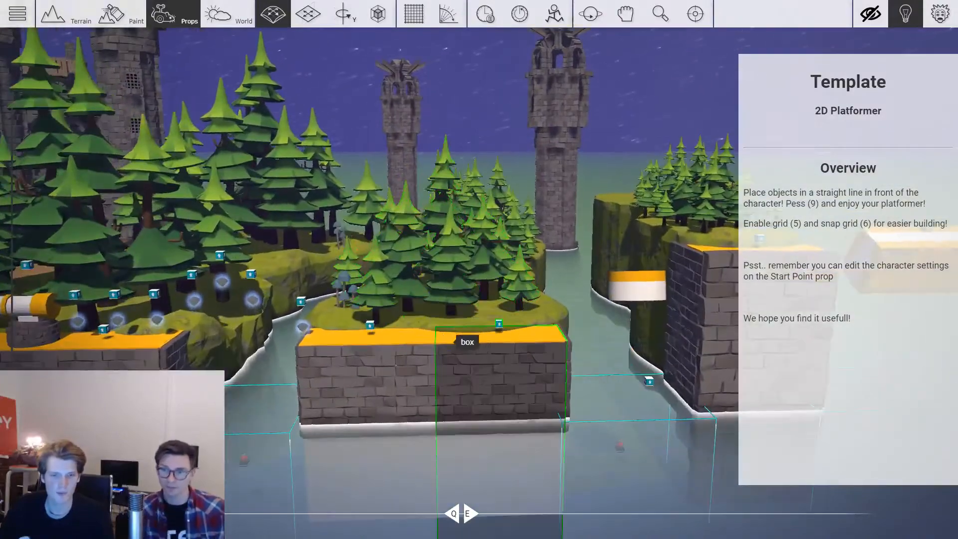
pyautogui.moveTo(452, 324); pyautogui.dragTo(471, 293, button='right')
pyautogui.moveTo(471, 293); pyautogui.dragTo(598, 289, button='middle')
pyautogui.moveTo(506, 294); pyautogui.dragTo(516, 299, button='right')
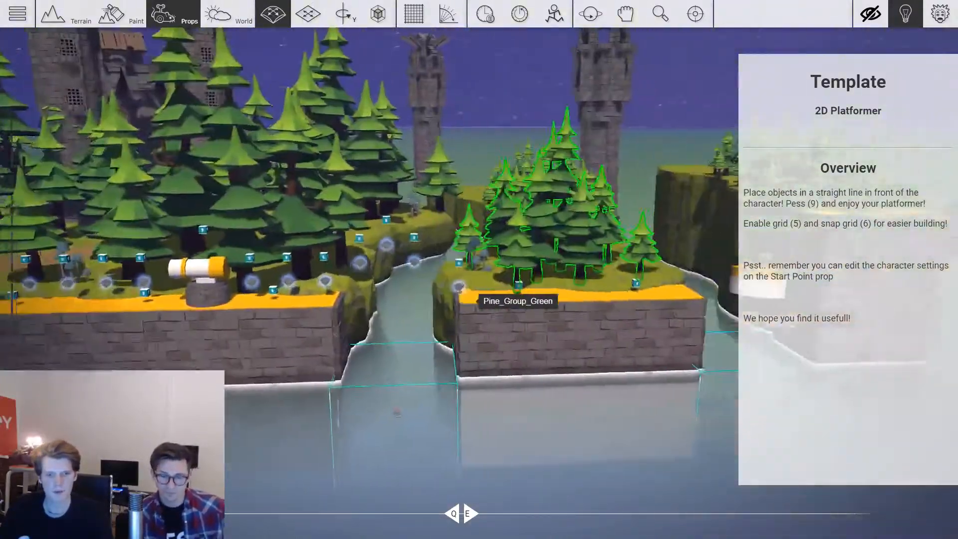
pyautogui.press('a')
pyautogui.press('d')
pyautogui.scroll(2, 504, 329)
pyautogui.moveTo(502, 333); pyautogui.dragTo(529, 329, button='right')
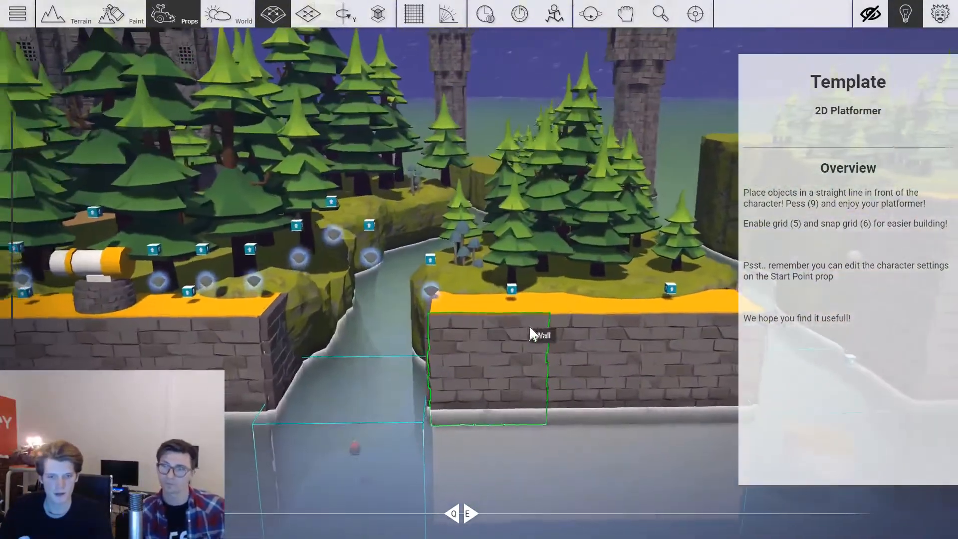
pyautogui.press('a')
pyautogui.scroll(1, 424, 324)
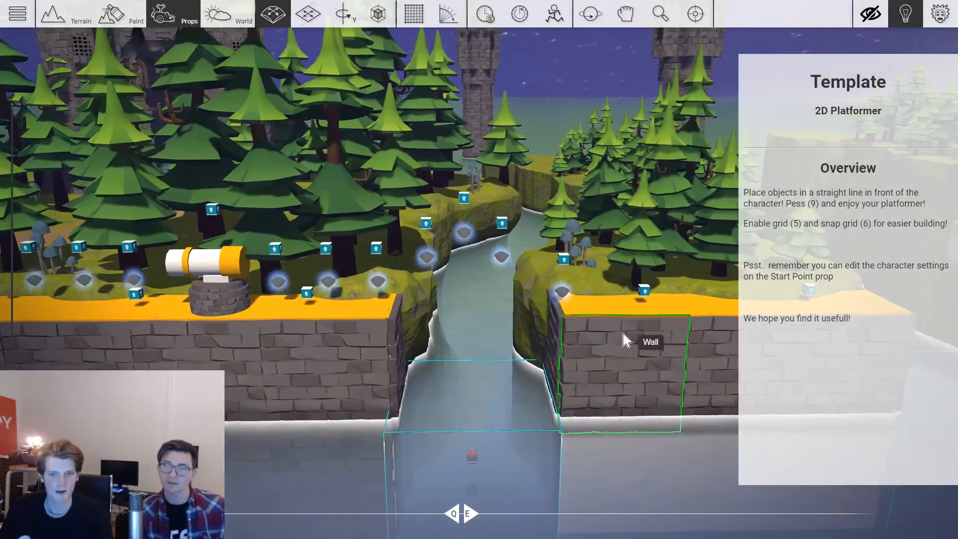
pyautogui.press('d')
pyautogui.scroll(-2, 609, 319)
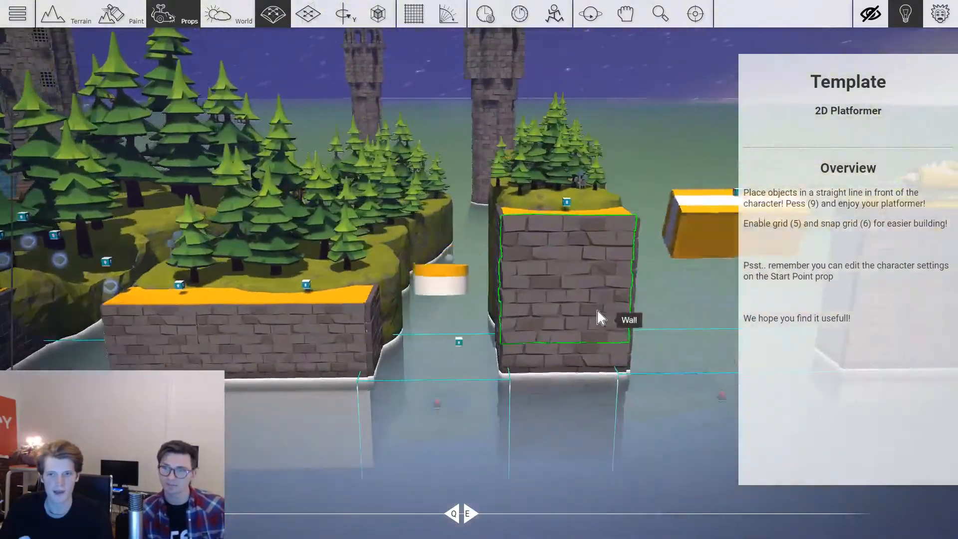
# Examine the start point character and the first collectibles at the beginning of the first platform.
pyautogui.scroll(-1, 578, 319)
pyautogui.moveTo(560, 319); pyautogui.dragTo(488, 252, button='right')
pyautogui.press('w')
pyautogui.press('w')
pyautogui.press('a')
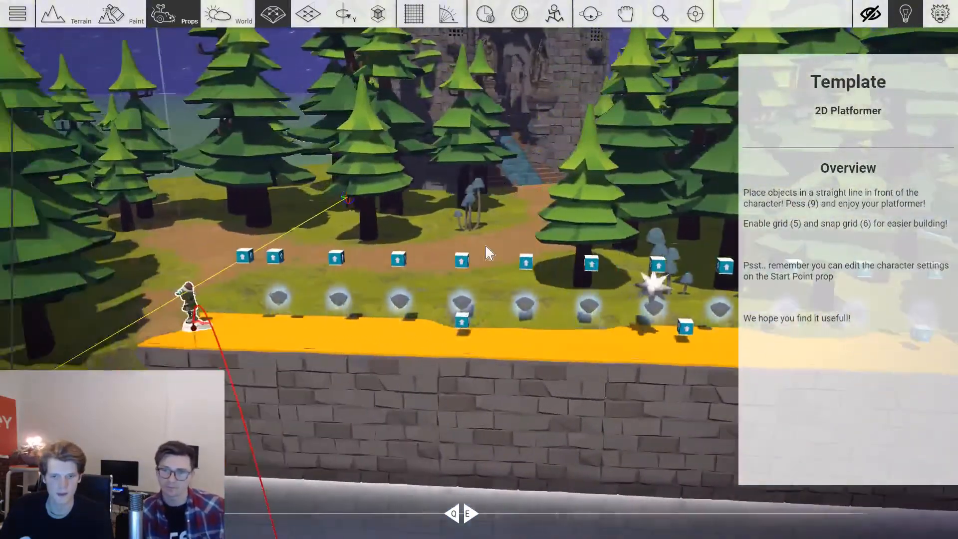
pyautogui.press('a')
pyautogui.press('w')
pyautogui.press('s')
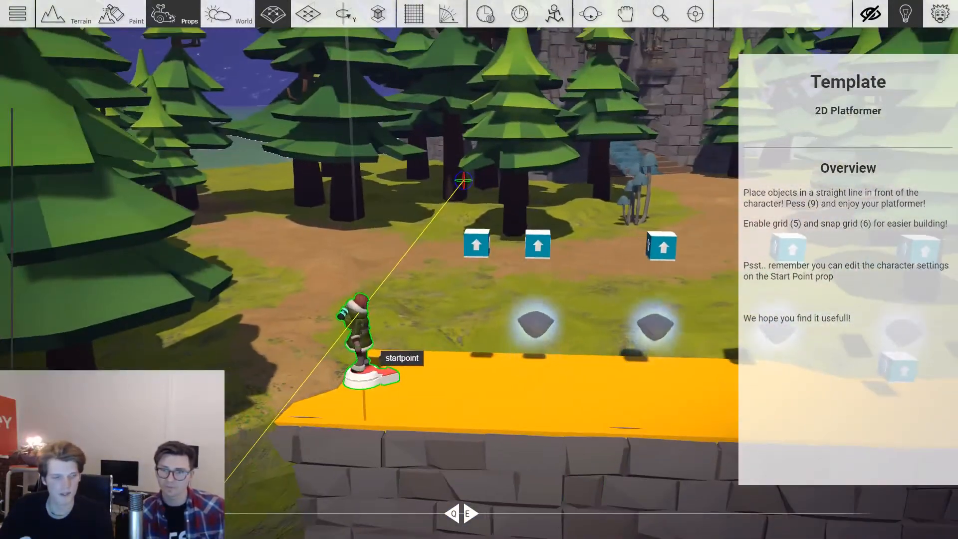
pyautogui.press('s')
pyautogui.press('w')
pyautogui.press('d')
pyautogui.moveTo(370, 334); pyautogui.dragTo(368, 336, button='right')
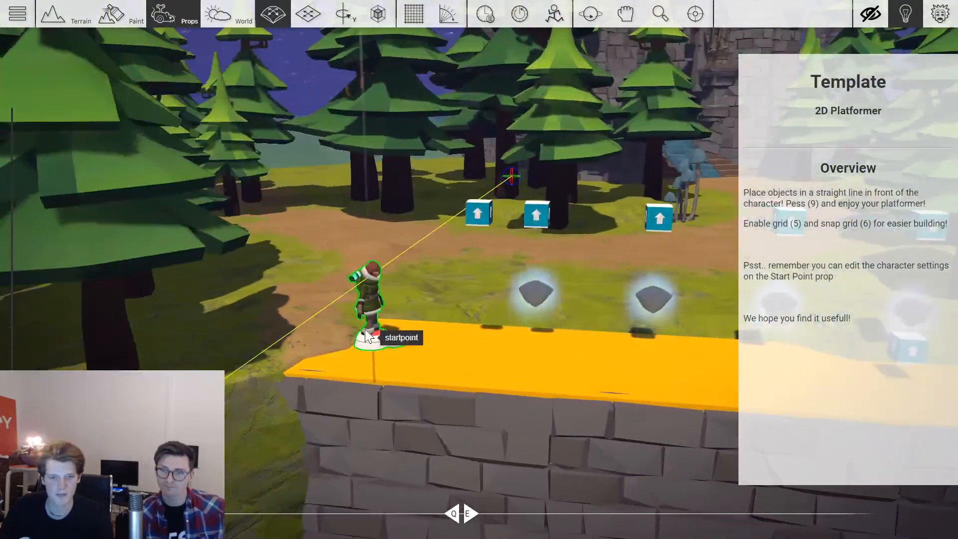
pyautogui.press('s')
pyautogui.press('w')
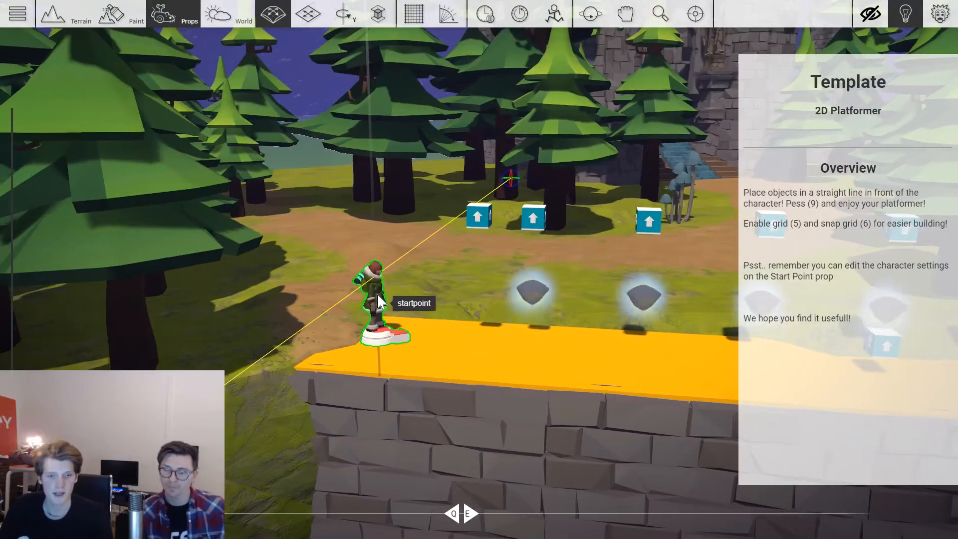
pyautogui.press('s')
pyautogui.press('s')
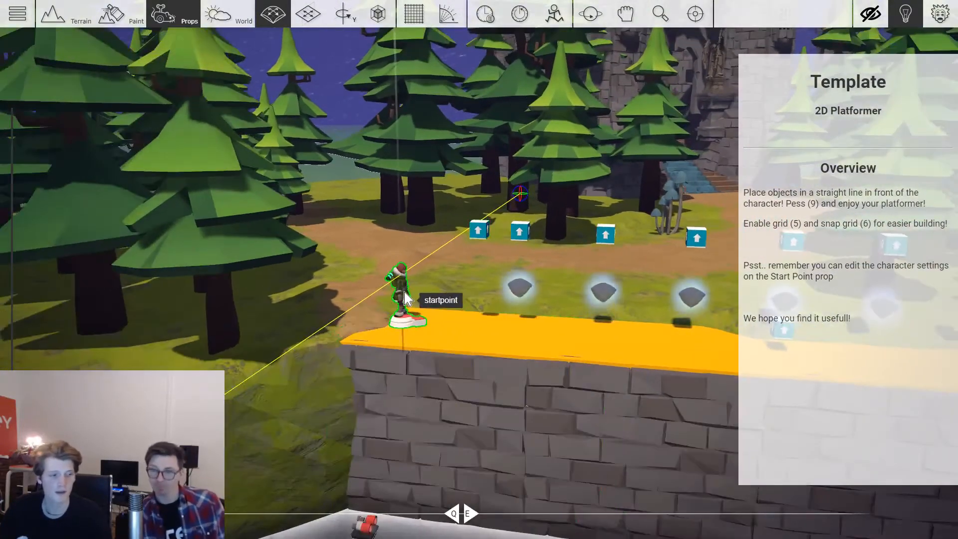
pyautogui.moveTo(405, 294); pyautogui.dragTo(428, 290, button='middle')
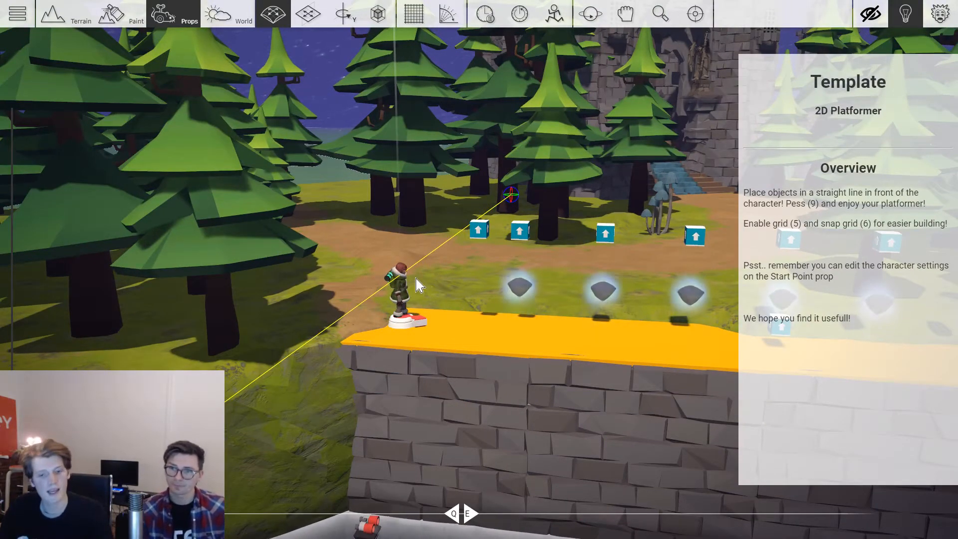
pyautogui.moveTo(408, 286); pyautogui.dragTo(475, 283, button='middle')
pyautogui.scroll(-1, 476, 283)
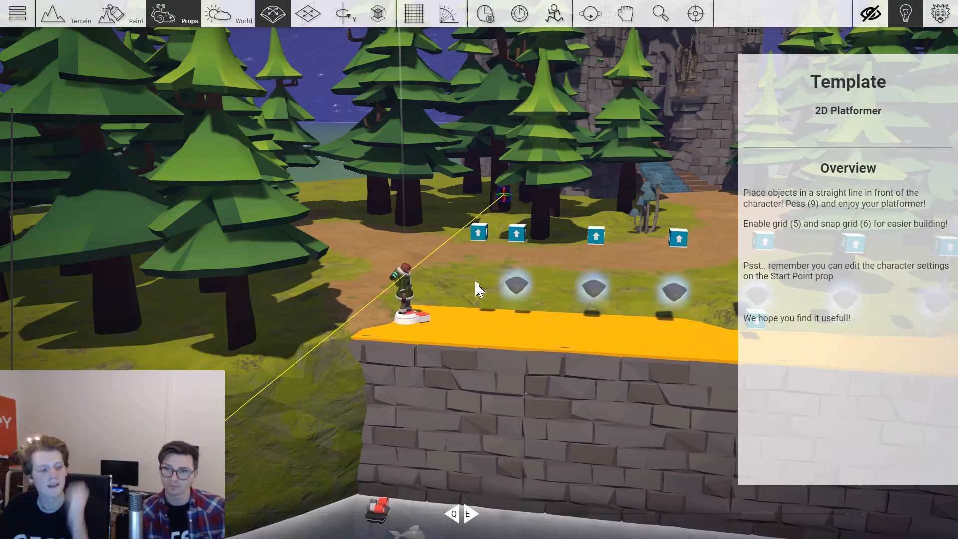
pyautogui.scroll(2, 414, 292)
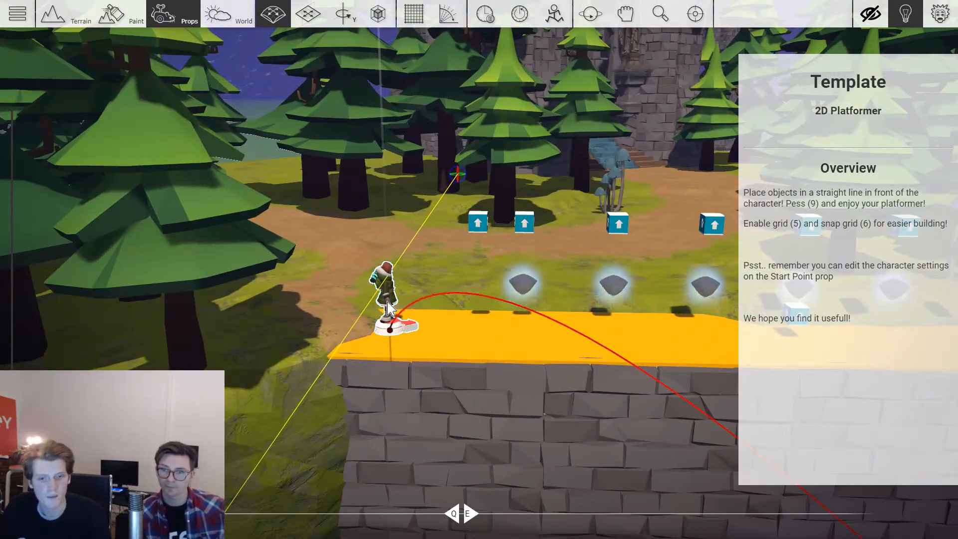
# Review the start point character's run speed, acceleration time, stop time and jump settings.
pyautogui.click(388, 306)
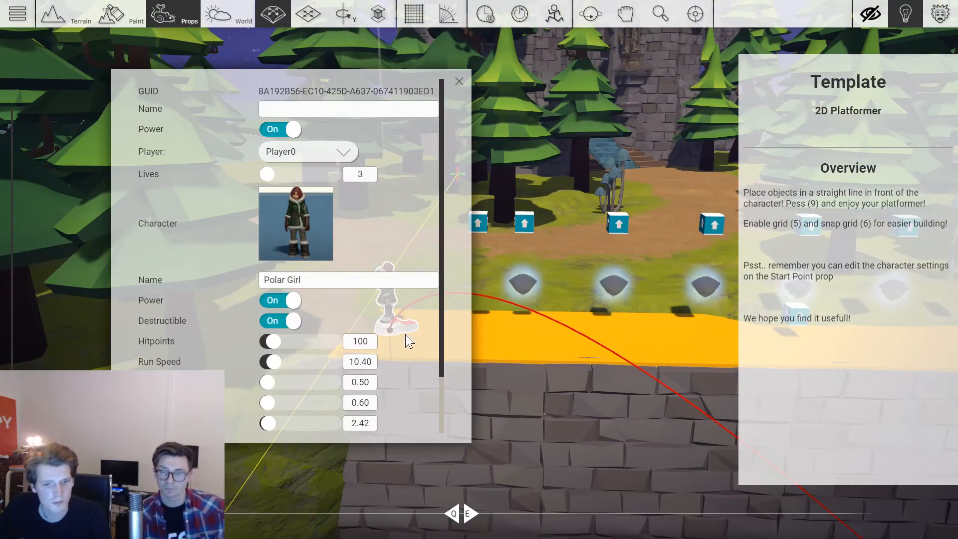
pyautogui.scroll(-2, 349, 321)
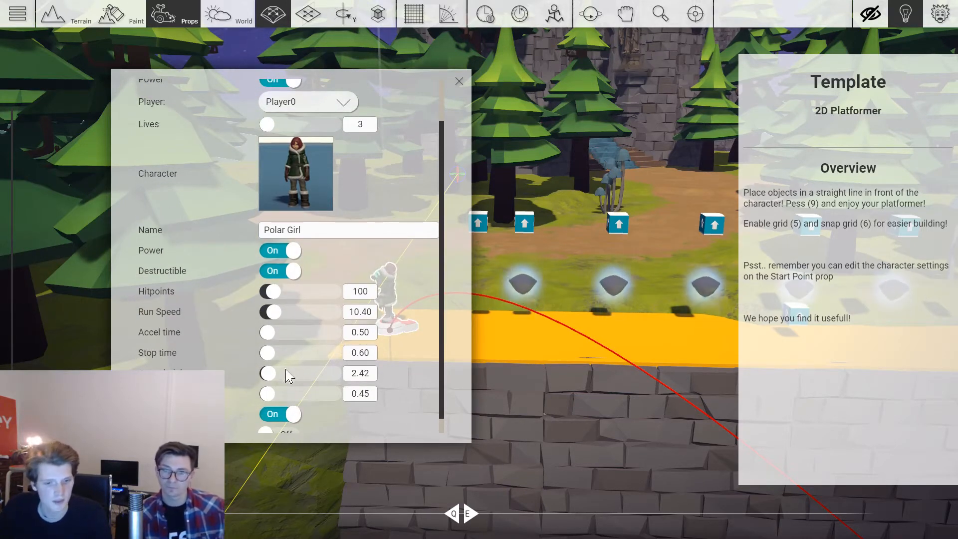
pyautogui.click(458, 81)
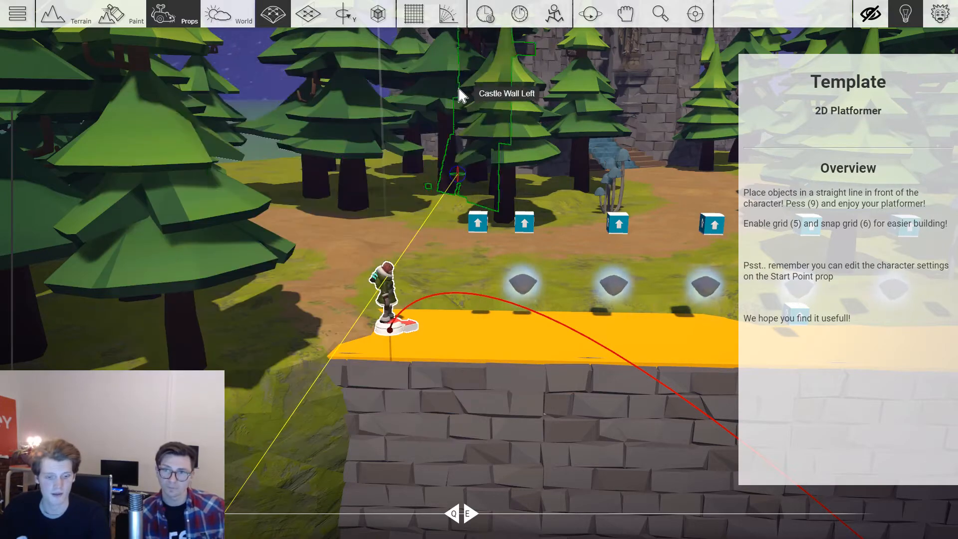
# Play-test running and jumping in place among the first platform's collectibles, and return to editing.
pyautogui.press('9')
pyautogui.press('d')
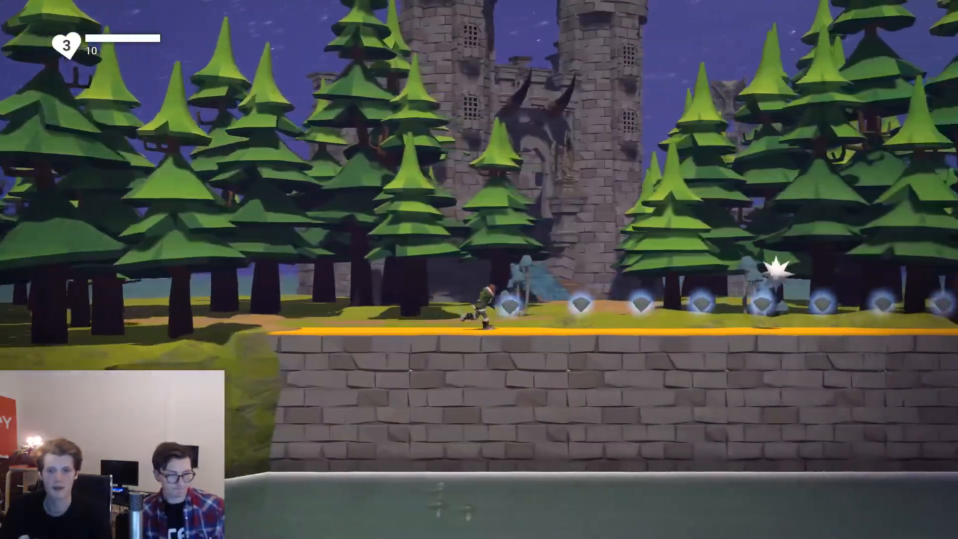
pyautogui.press('space')
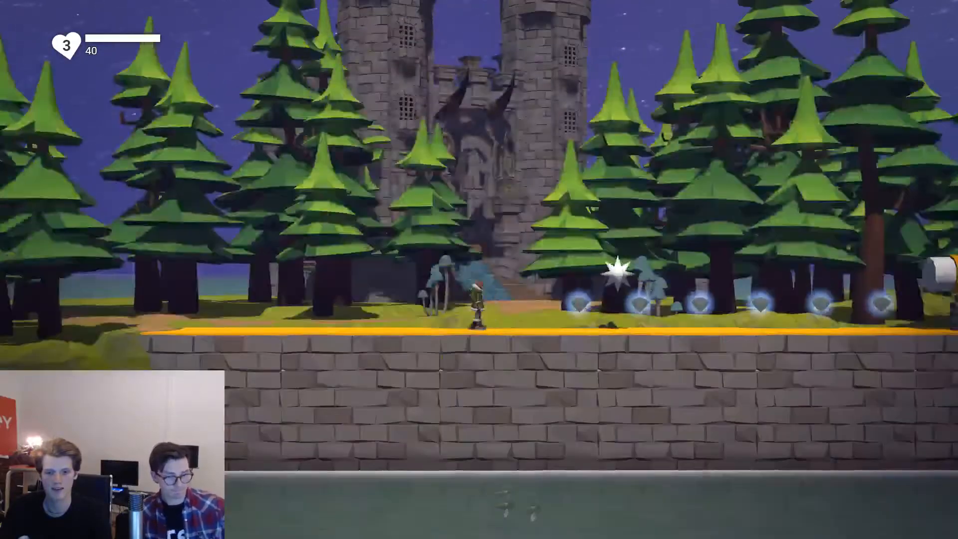
pyautogui.press('space')
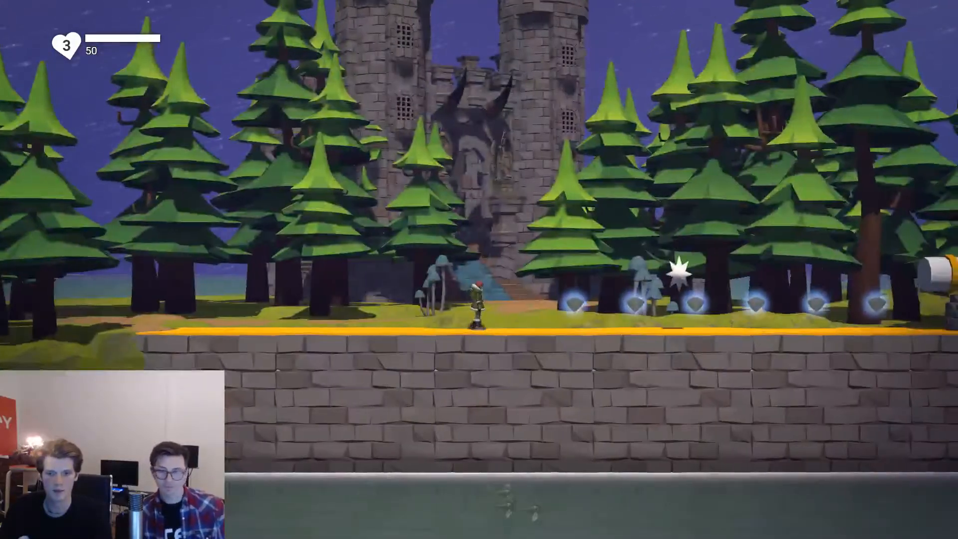
pyautogui.press('space')
pyautogui.press('a')
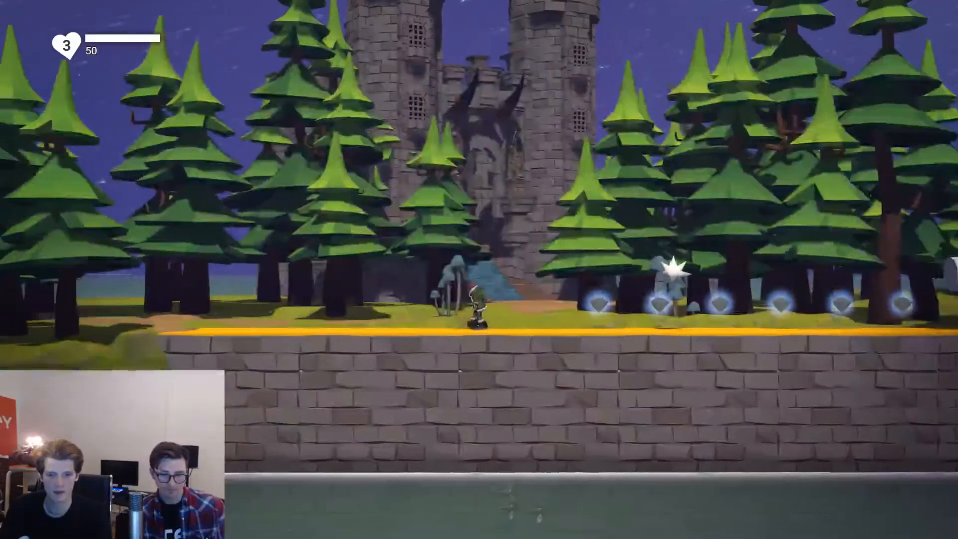
pyautogui.press('d')
pyautogui.press('Escape')
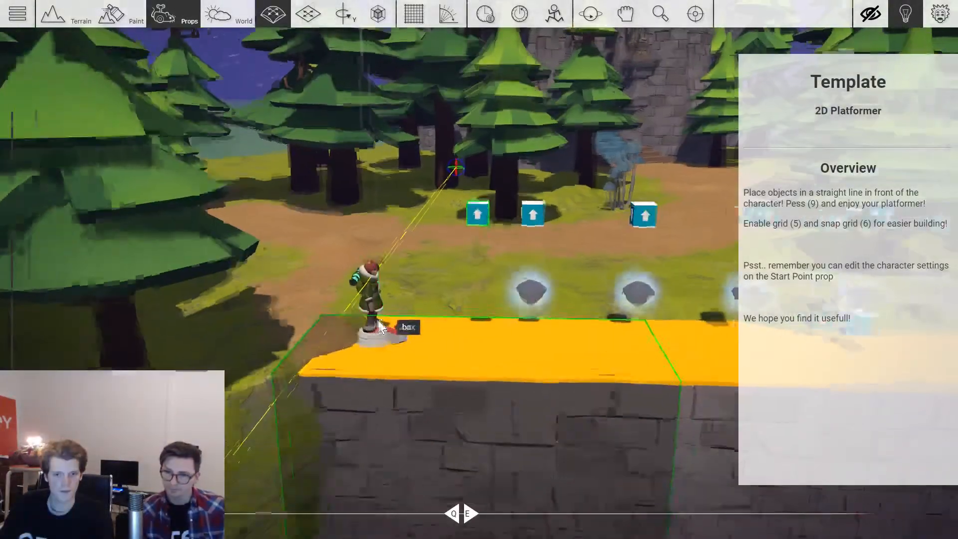
# Set the start point character's run speed to 14.80 and its jump height to 5.90.
pyautogui.rightClick(378, 322)
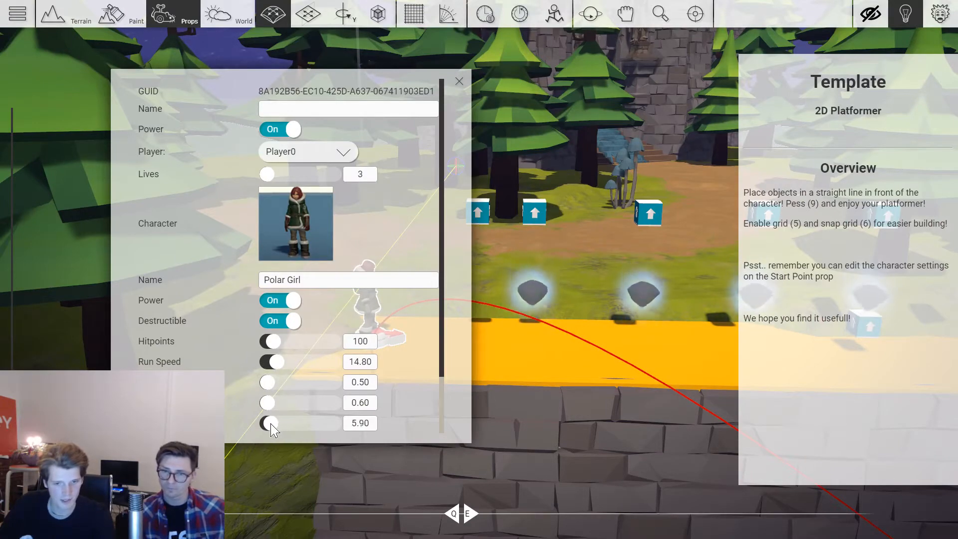
pyautogui.click(459, 81)
# Play-test the higher jump by crossing the first platform past the cannon to the water gap, and return to editing.
pyautogui.press('9')
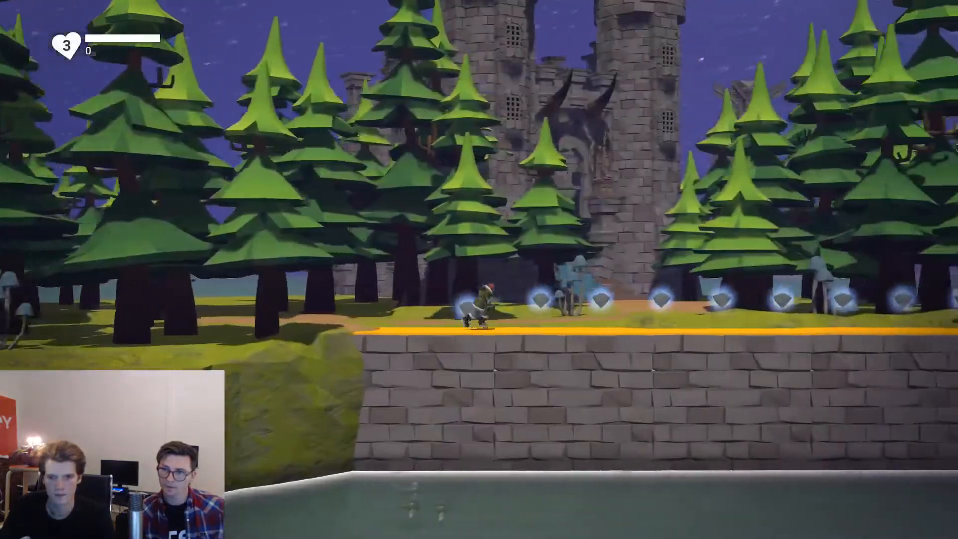
pyautogui.press('Right')
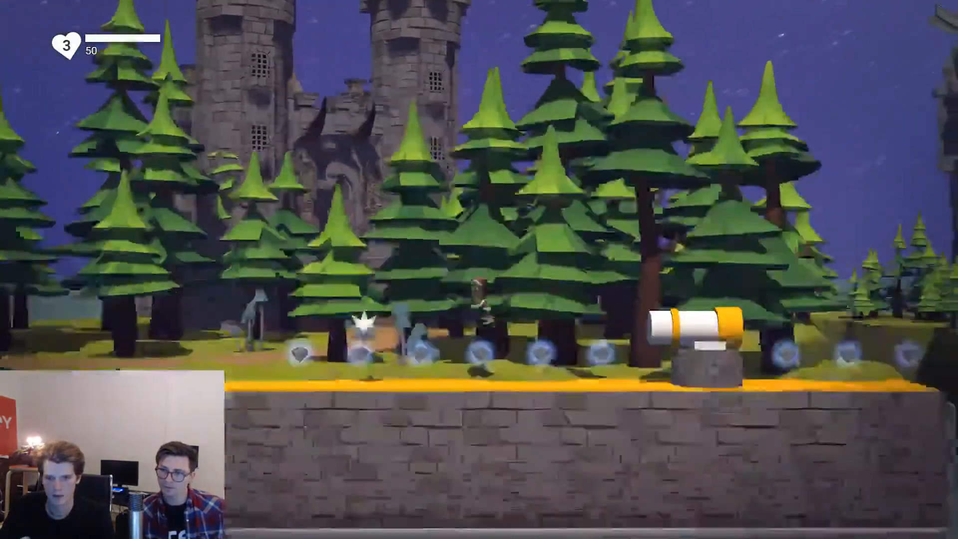
pyautogui.press('Right')
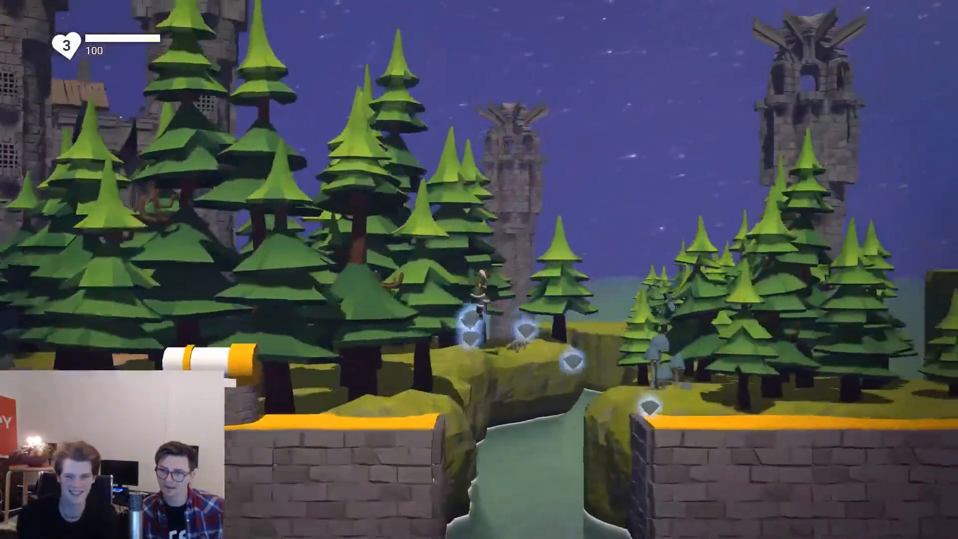
pyautogui.press('Right')
pyautogui.press('9')
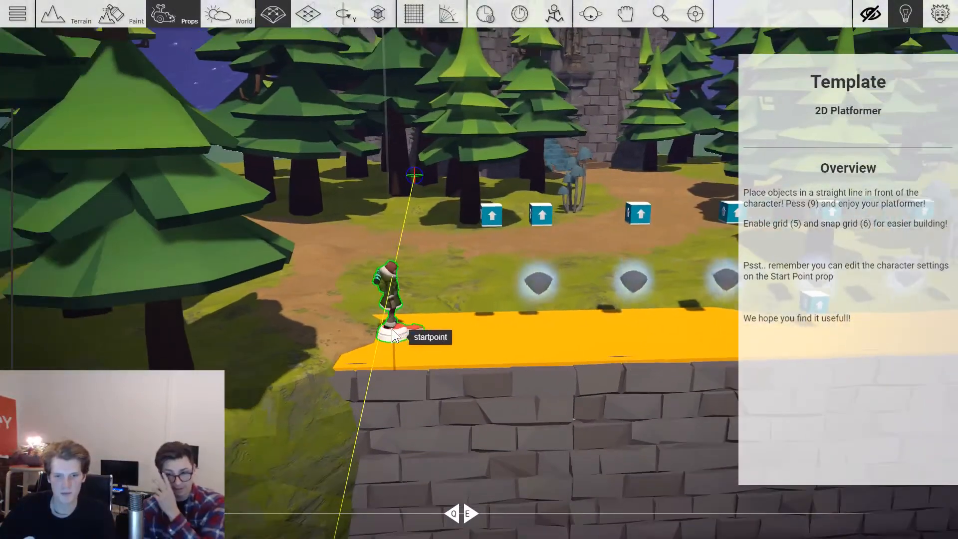
# Set the start point character's jump height to 4.00.
pyautogui.scroll(2, 393, 329)
pyautogui.doubleClick(384, 341)
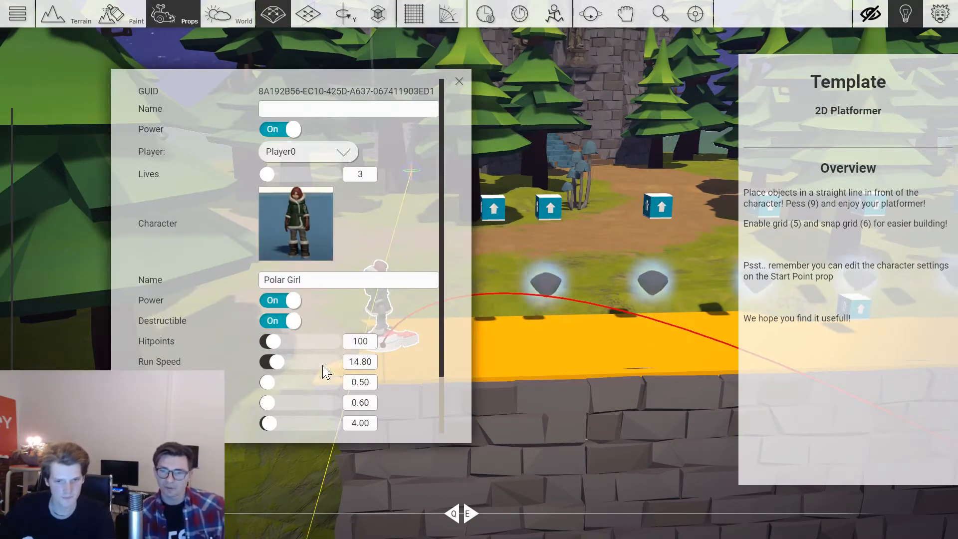
pyautogui.click(459, 83)
# Play-test the reduced jump along the first platform's collectibles up to the cannon, and return to editing.
pyautogui.press('9')
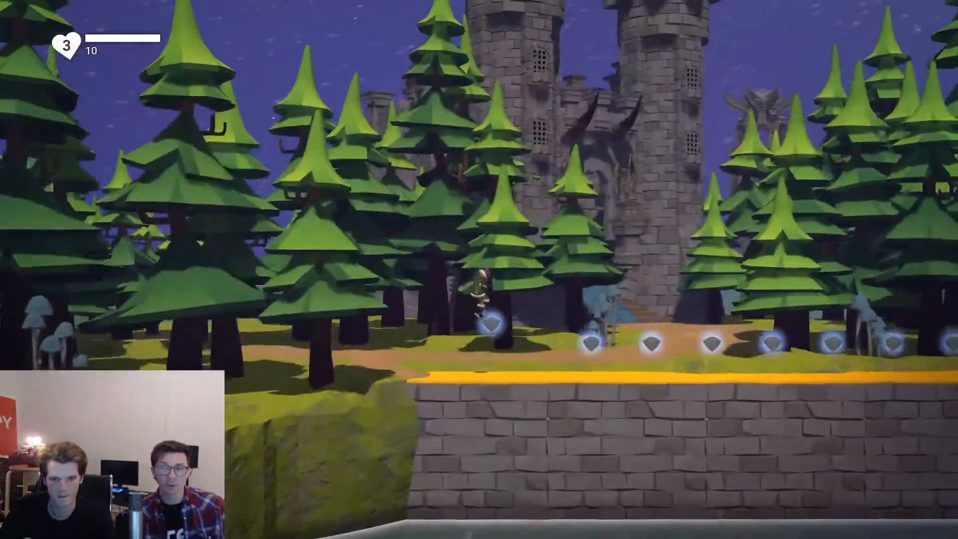
pyautogui.press('d')
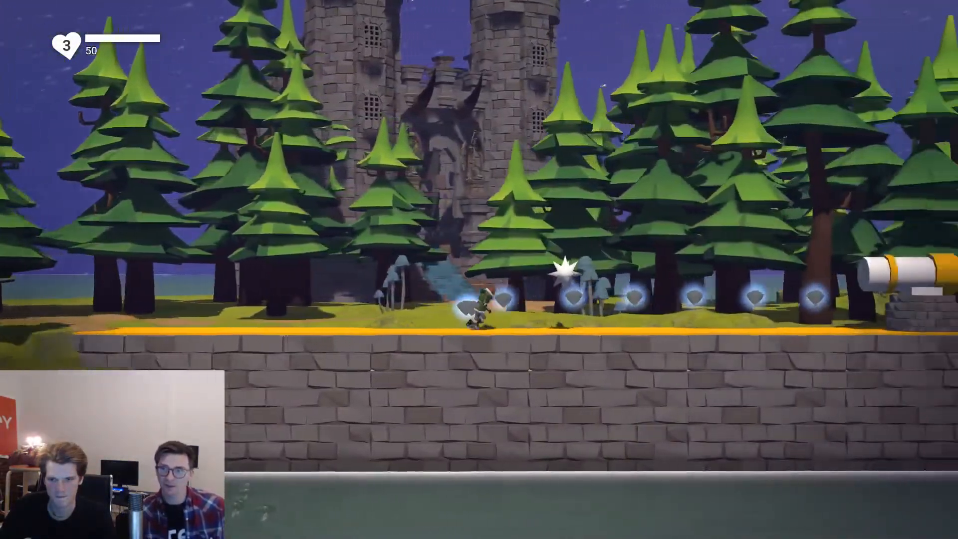
pyautogui.press('d')
pyautogui.press('space')
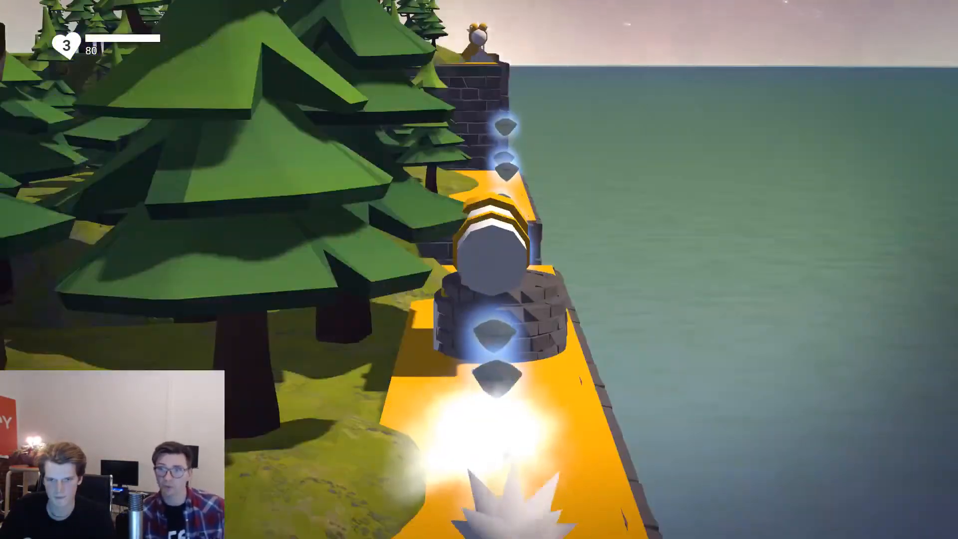
pyautogui.press('9')
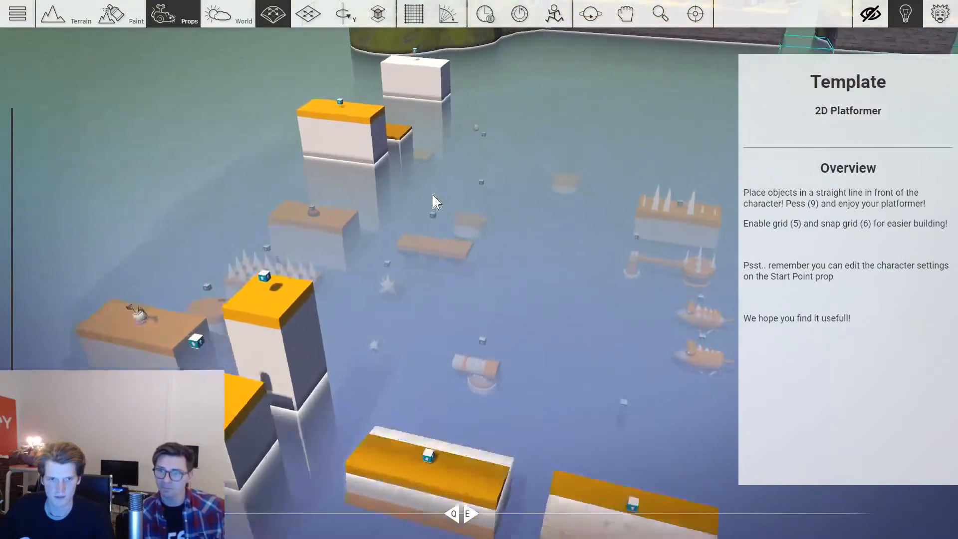
# Pick up the neighbouring pair of orange-topped box pillars from the open water and enable the grid.
pyautogui.press('a')
pyautogui.moveTo(286, 390)
pyautogui.mouseDown(button='right')
pyautogui.moveTo(298, 399)
pyautogui.moveTo(272, 394)
pyautogui.moveTo(299, 394)
pyautogui.mouseUp(button='right')
pyautogui.moveTo(466, 389); pyautogui.dragTo(518, 377, button='right')
pyautogui.press('s')
pyautogui.press('d')
pyautogui.press('w')
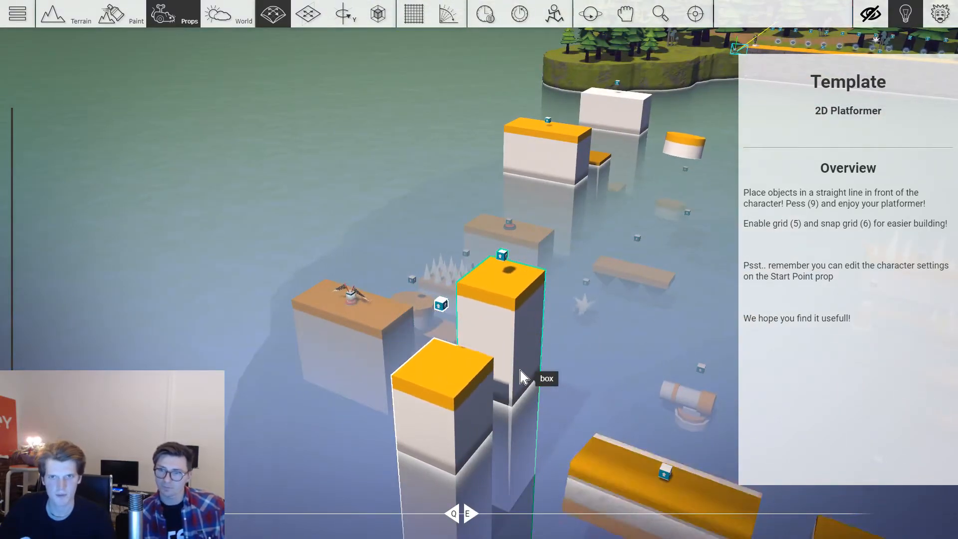
pyautogui.press('5')
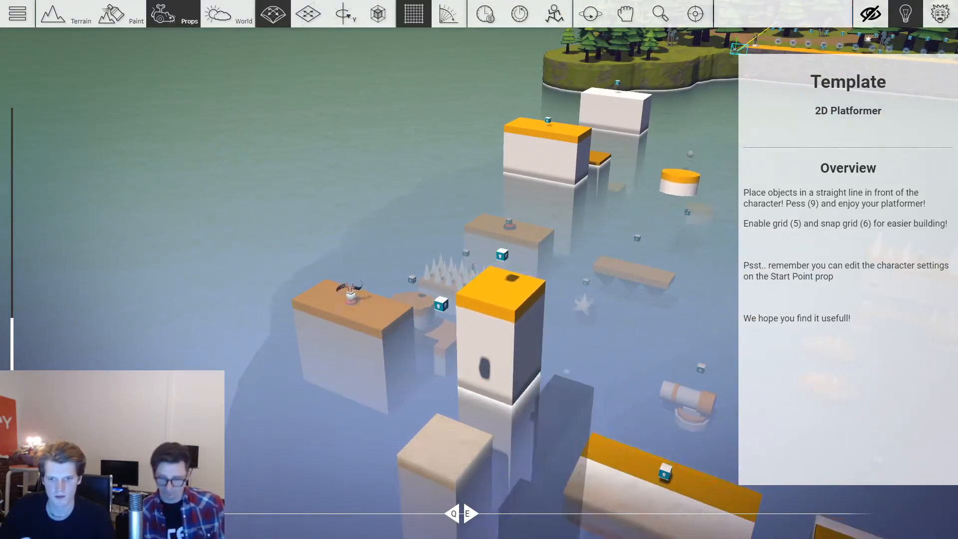
pyautogui.press('s')
pyautogui.press('d')
pyautogui.moveTo(512, 373); pyautogui.dragTo(618, 345, button='right')
pyautogui.press('w')
pyautogui.press('w')
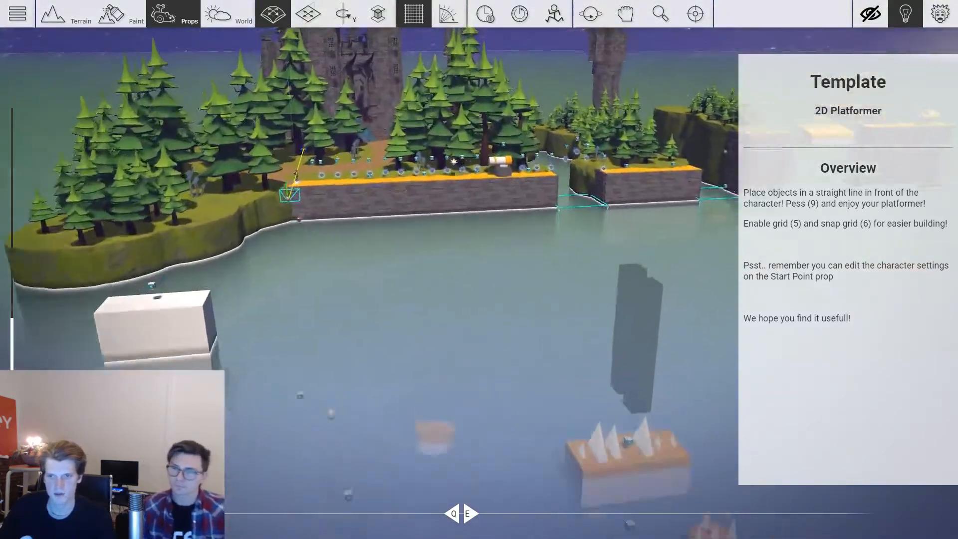
# Move the pillar pair along the level to the water just past the stone wall with the spiked creature.
pyautogui.press('d')
pyautogui.press('2')
pyautogui.moveTo(563, 314); pyautogui.dragTo(561, 150)
pyautogui.press('w')
pyautogui.press('d')
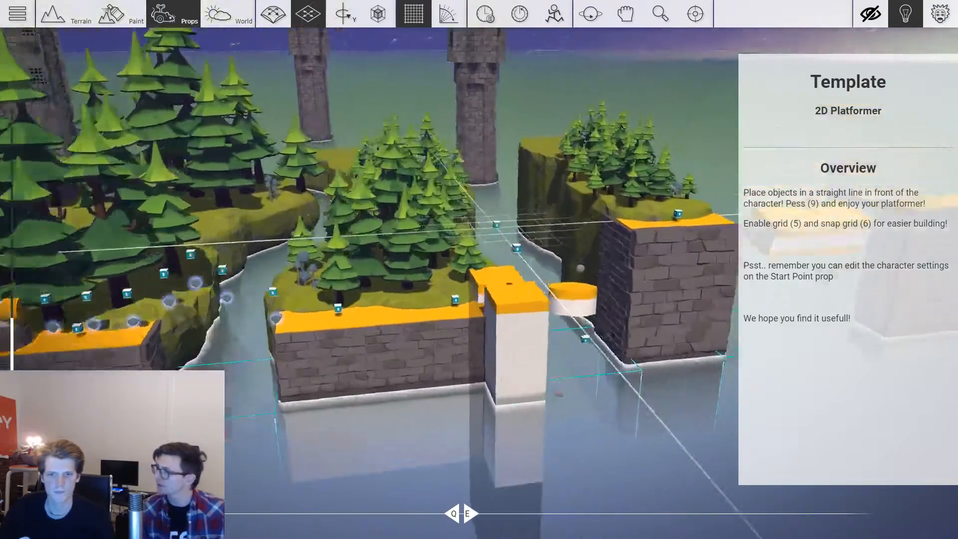
pyautogui.press('d')
pyautogui.press('w')
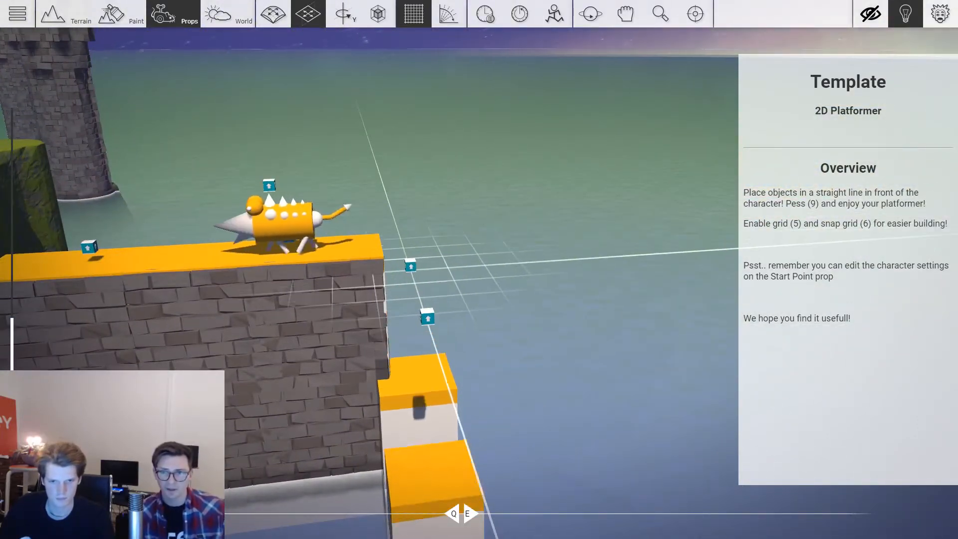
# Rotate the pillar pair about the vertical axis and place it in line with the platforms beyond the stone wall.
pyautogui.press('3')
pyautogui.press('e')
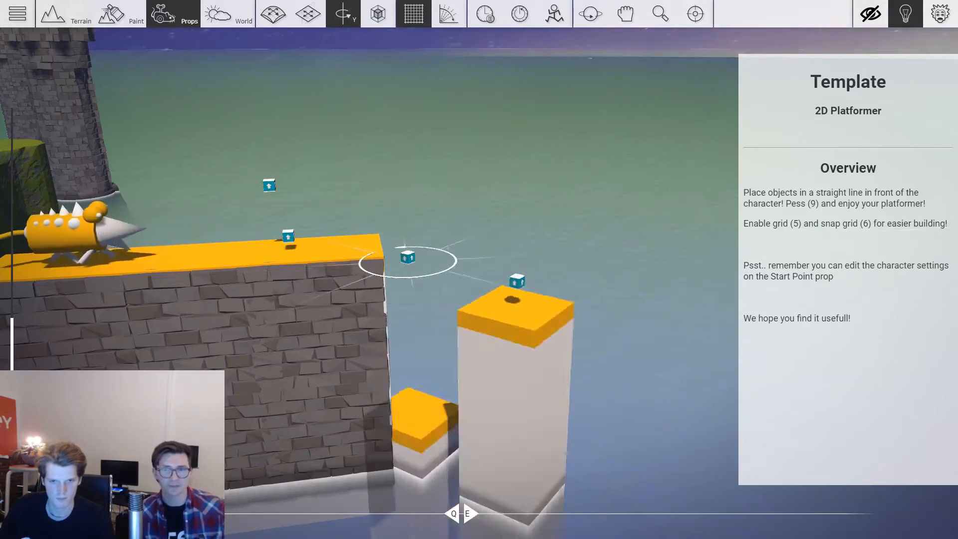
pyautogui.press('2')
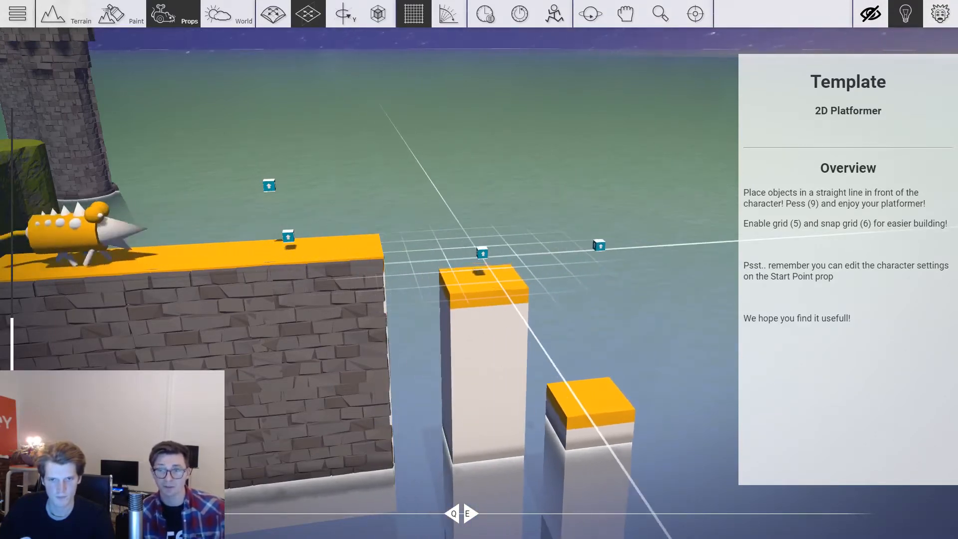
# Place a copy of the orange-topped pillar pair just past the first pair, raised higher above the water.
pyautogui.moveTo(482, 253); pyautogui.dragTo(449, 268, button='middle')
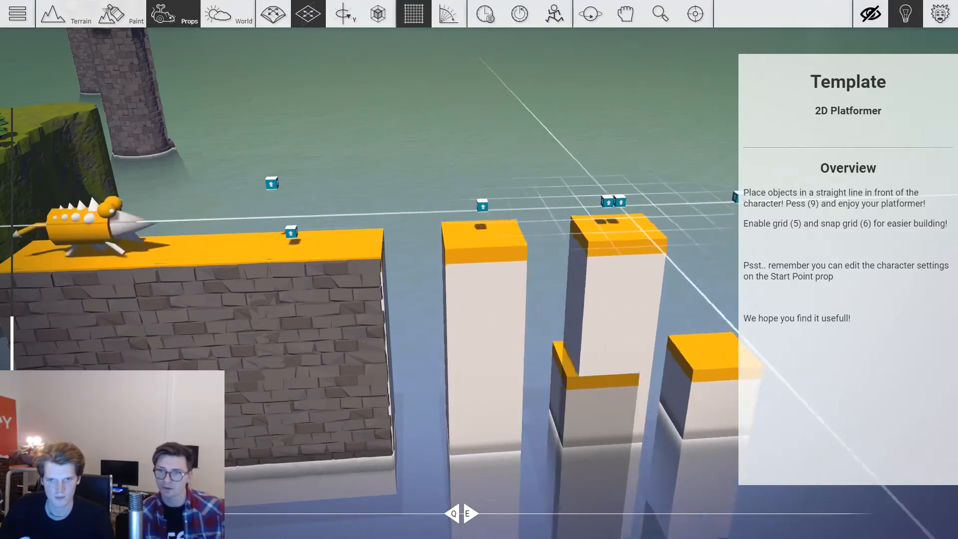
pyautogui.press('d')
pyautogui.press('d')
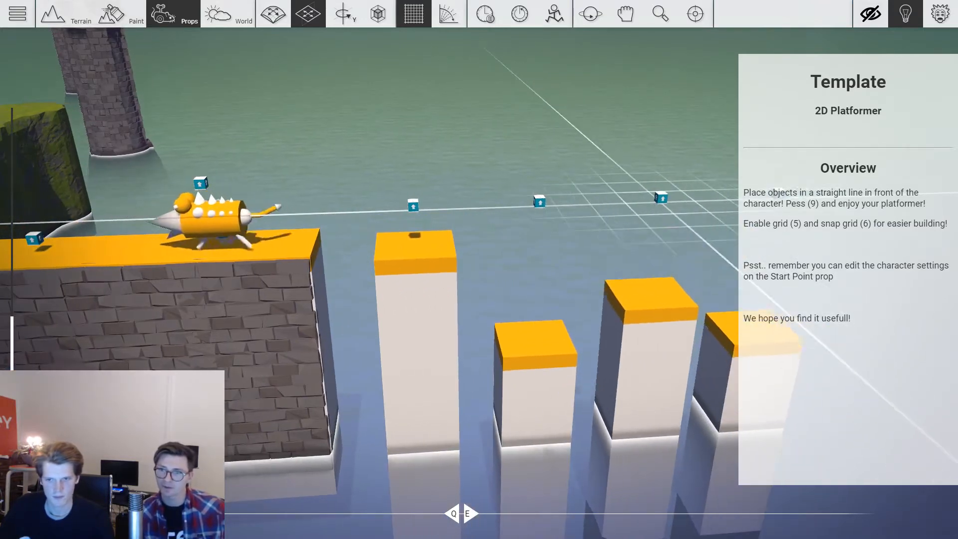
pyautogui.press('d')
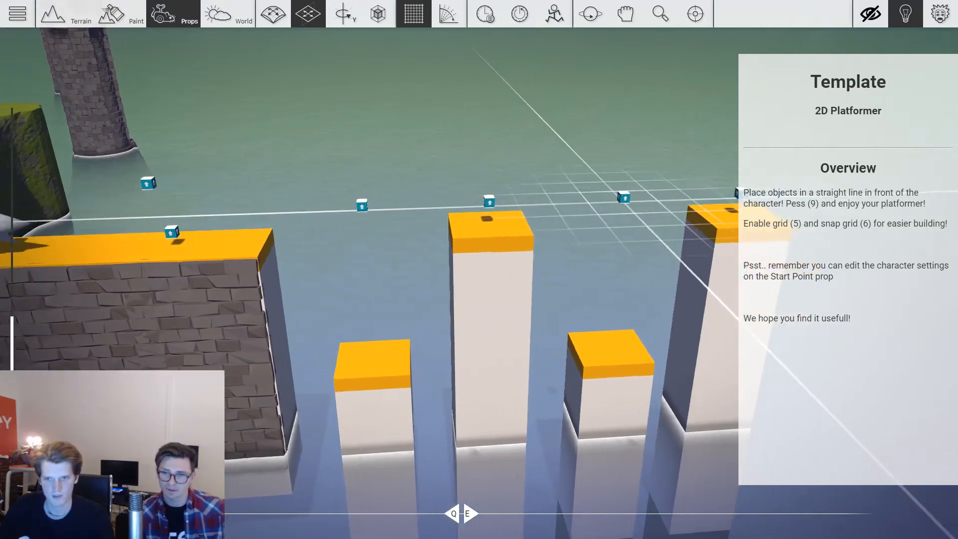
pyautogui.press('2')
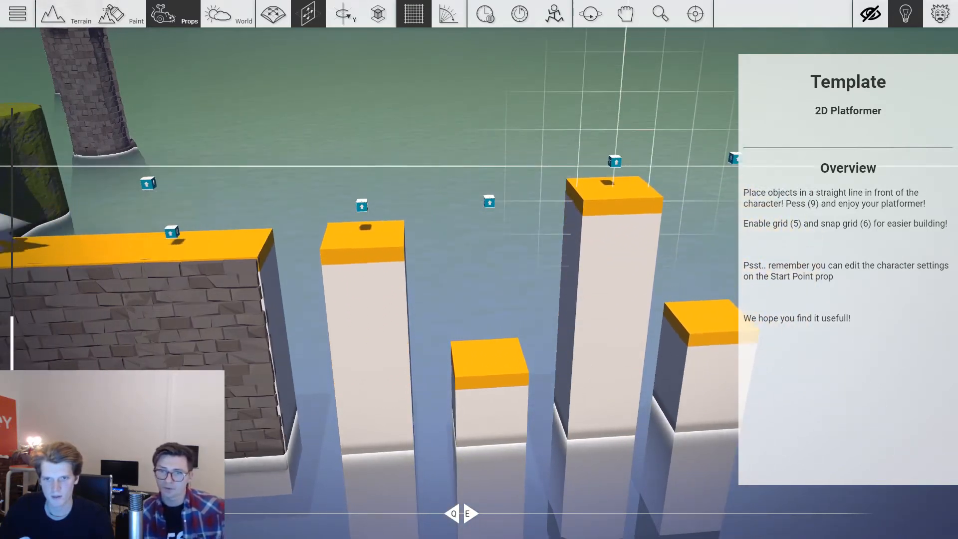
pyautogui.click(615, 163)
# Discard the extra pillar pair still being carried and freeze the level's movement.
pyautogui.press('d')
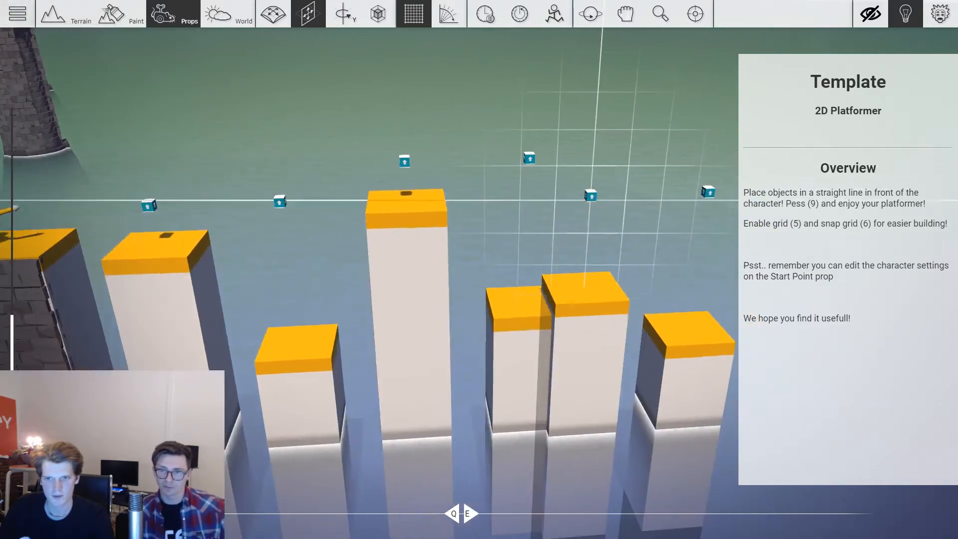
pyautogui.scroll(-2, 632, 243)
pyautogui.press('a')
pyautogui.rightClick(637, 284)
pyautogui.scroll(-5, 637, 285)
pyautogui.press('a')
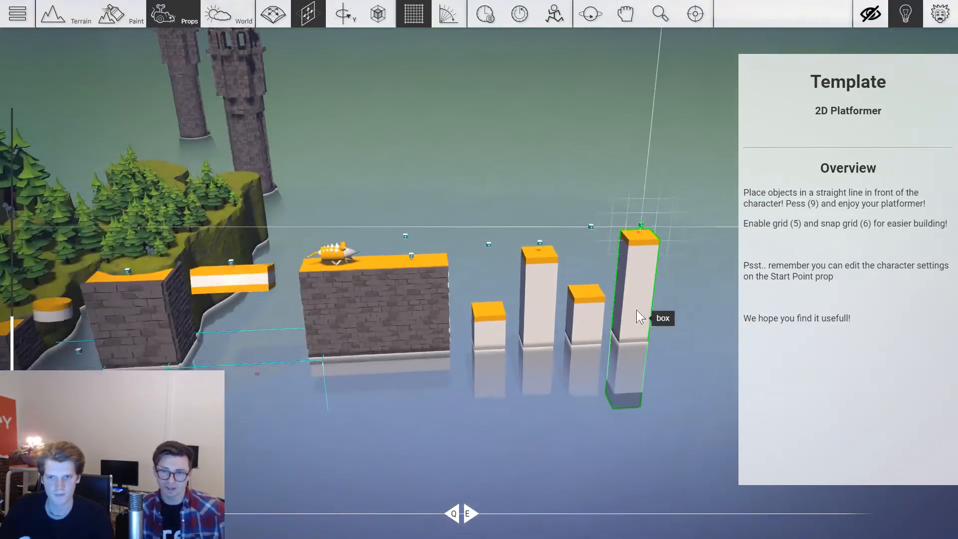
pyautogui.press('a')
pyautogui.moveTo(559, 369); pyautogui.dragTo(552, 366, button='right')
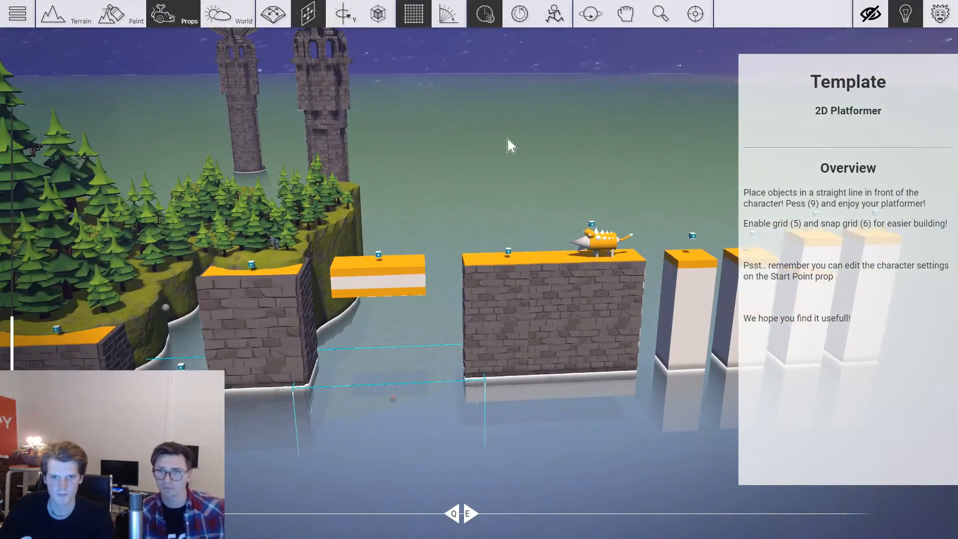
# Copy a wall piece from the stone platform and place it against the upper front of the first pillar.
pyautogui.press('a')
pyautogui.press('w')
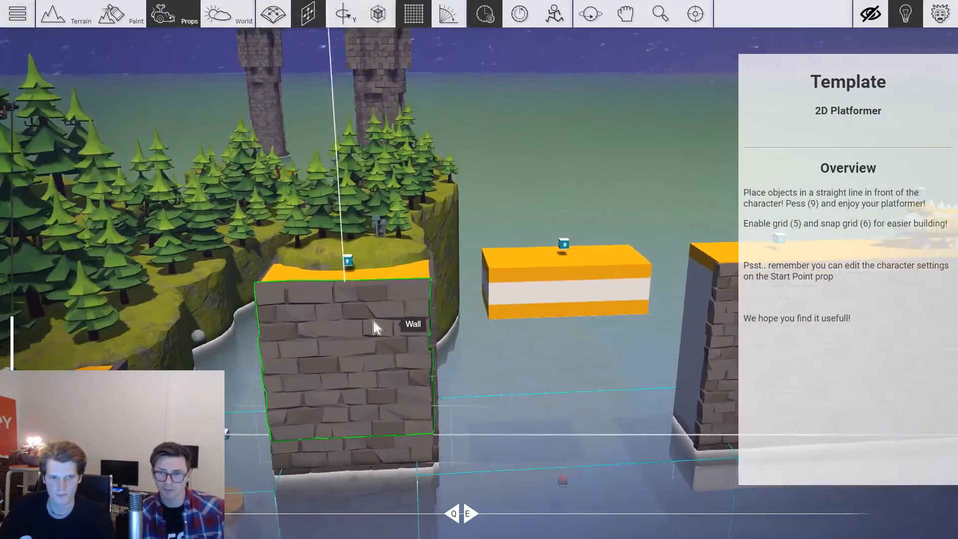
pyautogui.press('s')
pyautogui.press('a')
pyautogui.press('d')
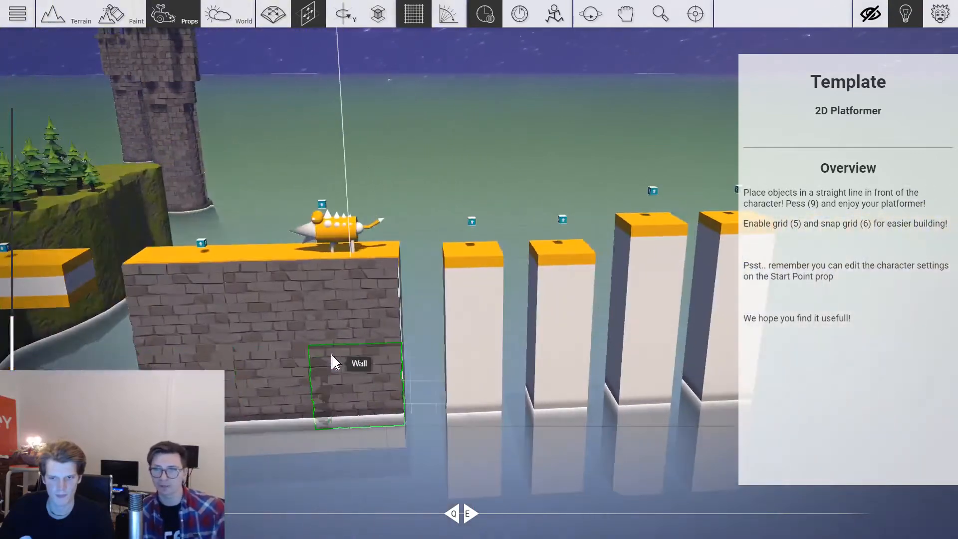
pyautogui.press('w')
pyautogui.press('a')
pyautogui.moveTo(377, 321); pyautogui.dragTo(501, 305)
pyautogui.press('w')
pyautogui.press('4')
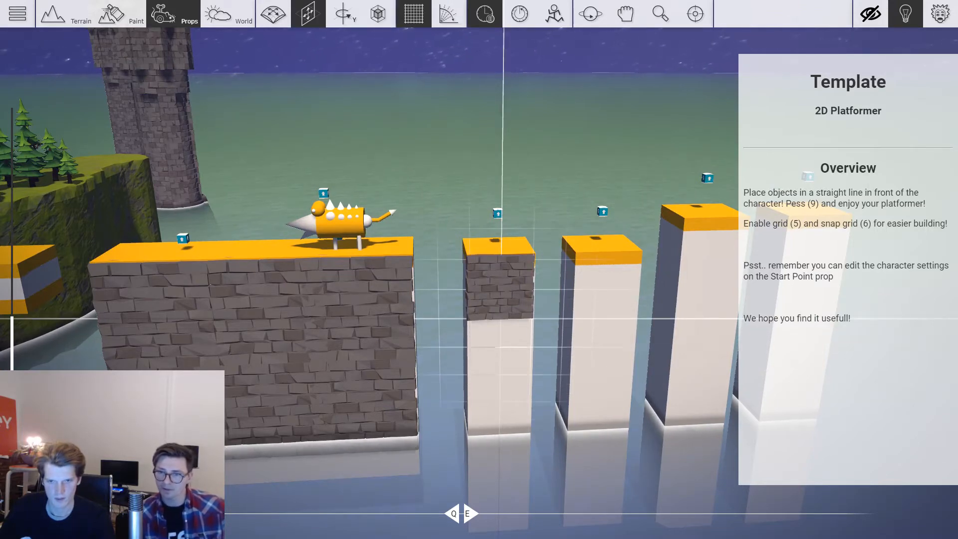
# Stack wall copies down the first pillar's front to below the waterline and cover the second pillar's front the same way.
pyautogui.moveTo(501, 317); pyautogui.dragTo(499, 356, button='right')
pyautogui.moveTo(501, 317); pyautogui.dragTo(500, 416)
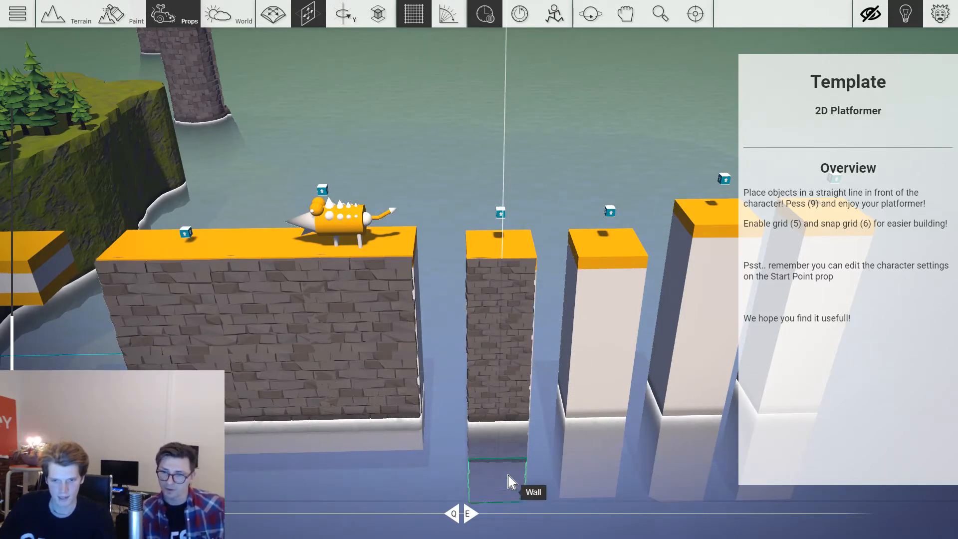
pyautogui.moveTo(509, 294); pyautogui.dragTo(621, 293)
pyautogui.moveTo(621, 293); pyautogui.dragTo(606, 293, button='right')
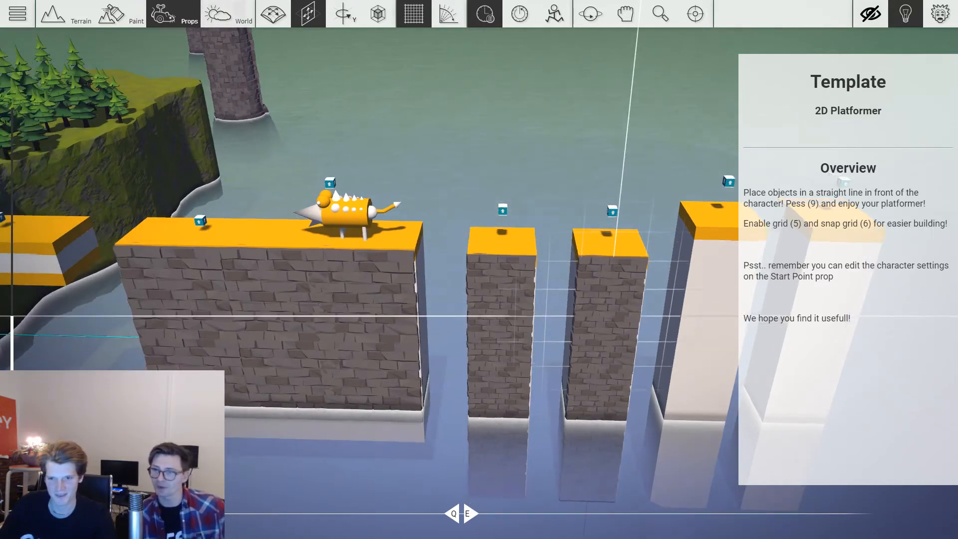
# Cover the fronts of the two taller pillars with copies of the stacked wall pieces.
pyautogui.press('2')
pyautogui.press('d')
pyautogui.moveTo(620, 310); pyautogui.dragTo(645, 302)
pyautogui.press('2')
pyautogui.press('2')
pyautogui.press('d')
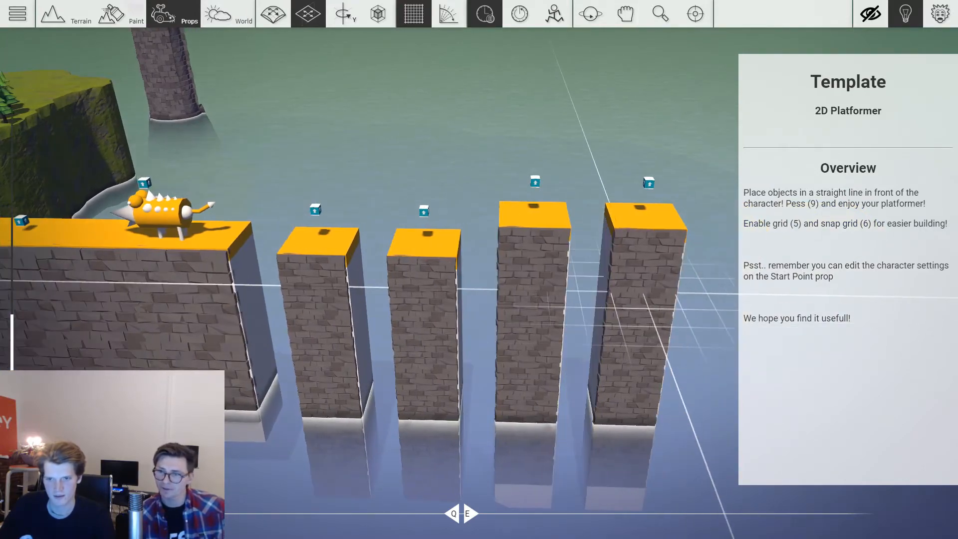
# Select the stacked wall pieces on the first pillar and glue them to the pillar's box.
pyautogui.press('a')
pyautogui.press('e')
pyautogui.click(434, 288)
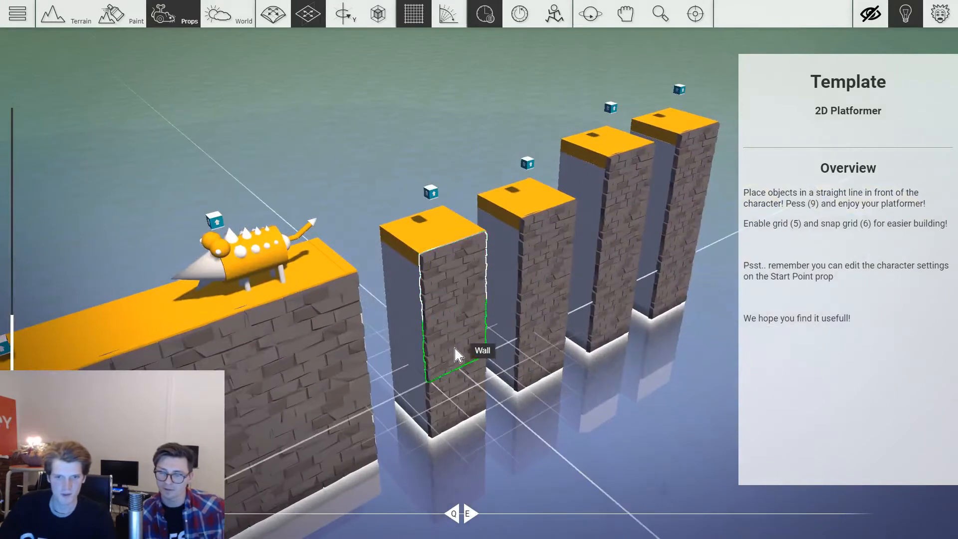
pyautogui.keyDown('shift'); pyautogui.click(476, 476); pyautogui.keyUp('shift')
pyautogui.keyDown('shift'); pyautogui.click(432, 221); pyautogui.keyUp('shift')
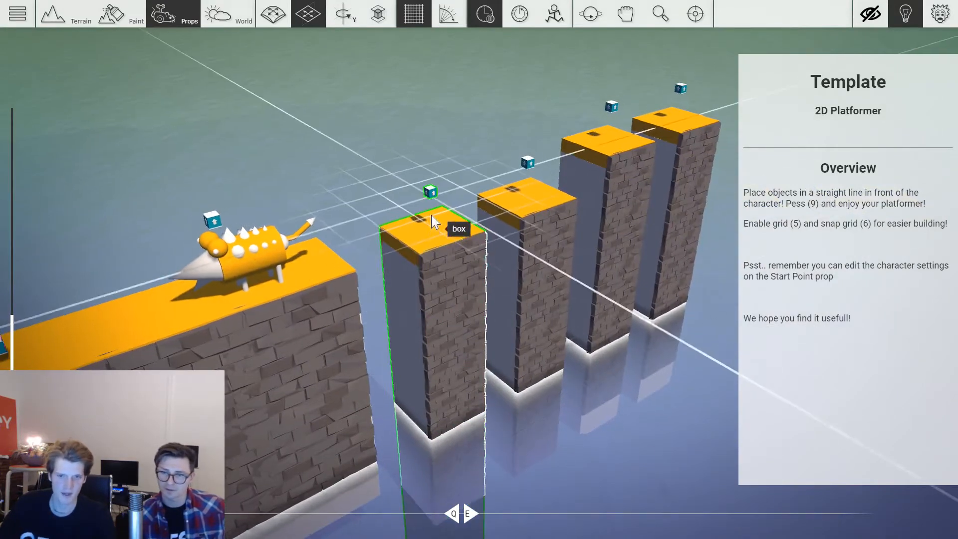
pyautogui.scroll(3, 419, 223)
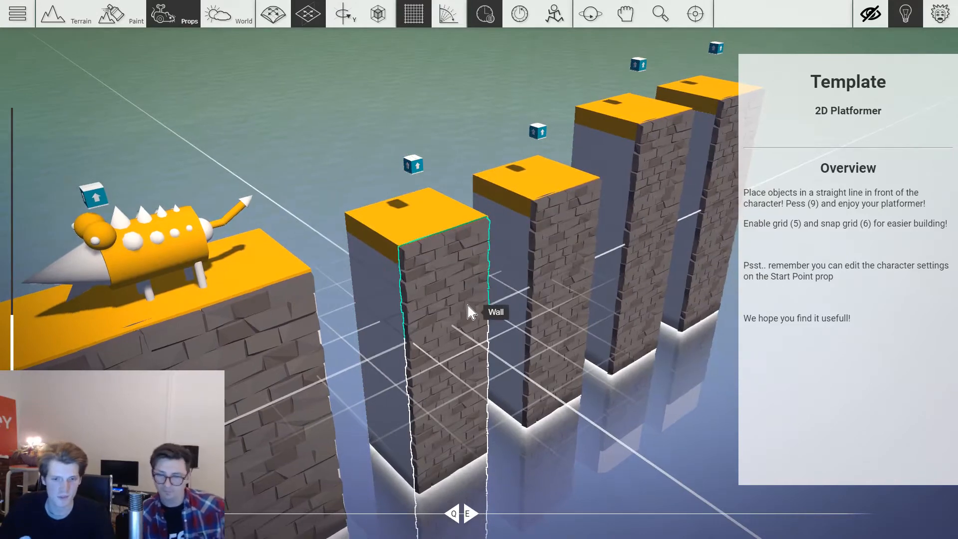
pyautogui.scroll(-1, 467, 315)
pyautogui.scroll(-1, 460, 294)
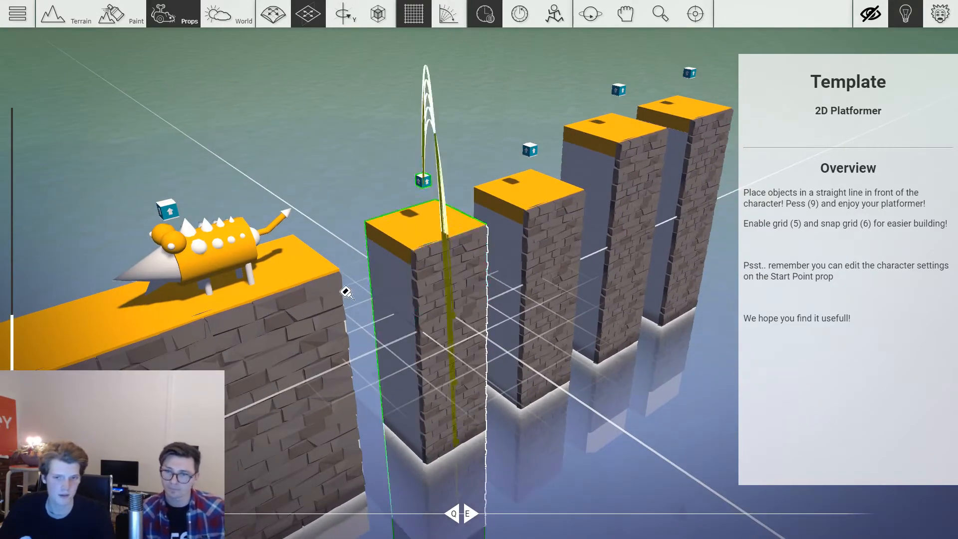
pyautogui.click(394, 256)
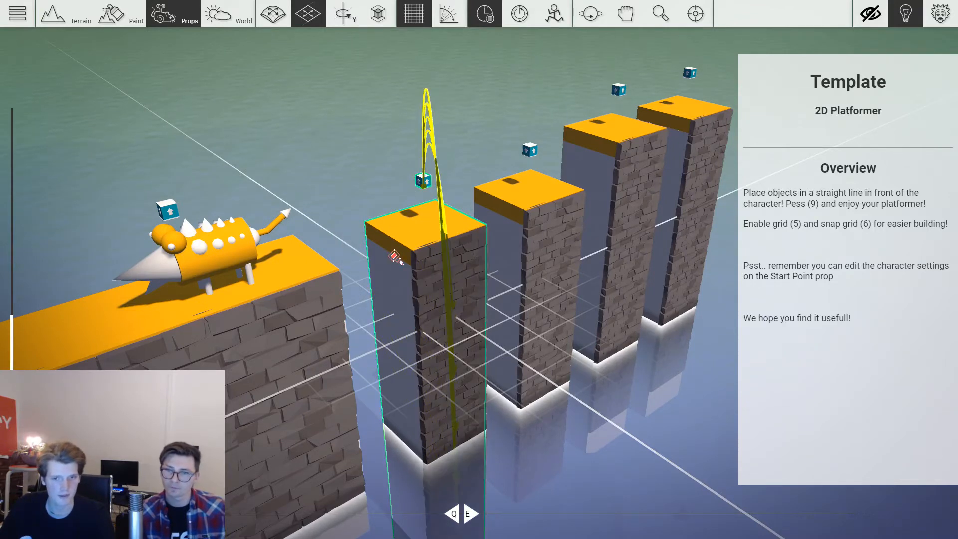
pyautogui.click(370, 174)
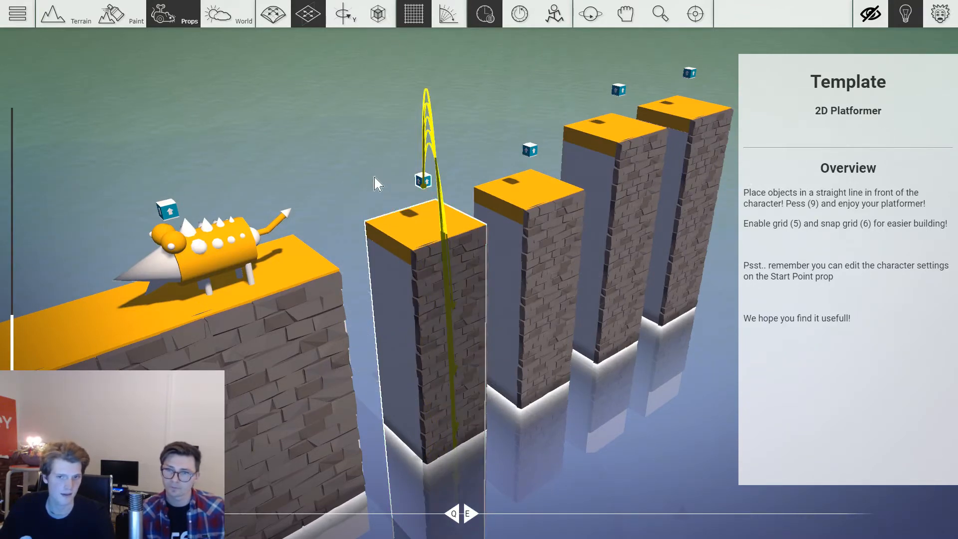
# Unfreeze the level to check how the first pillar's walls move with it, and freeze and reset it again.
pyautogui.click(491, 19)
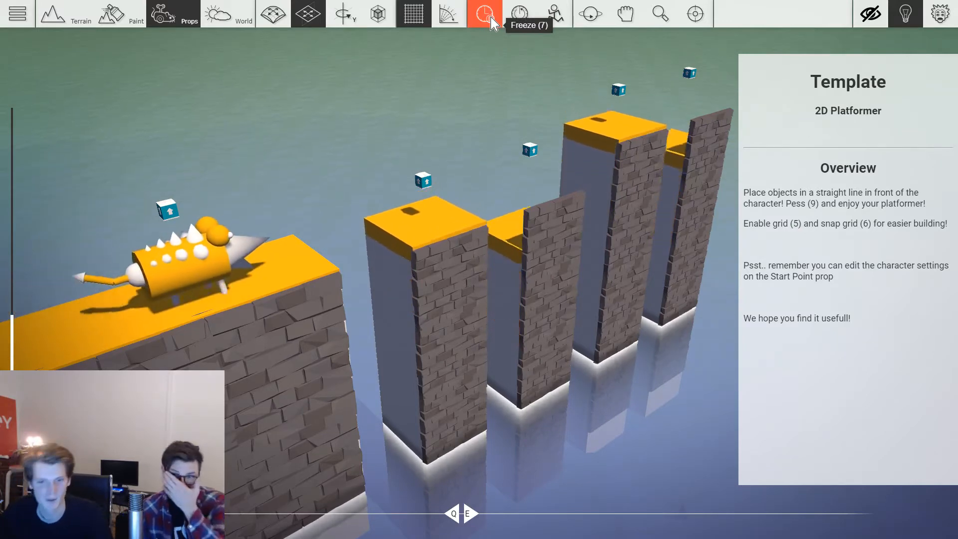
pyautogui.click(491, 21)
pyautogui.click(518, 19)
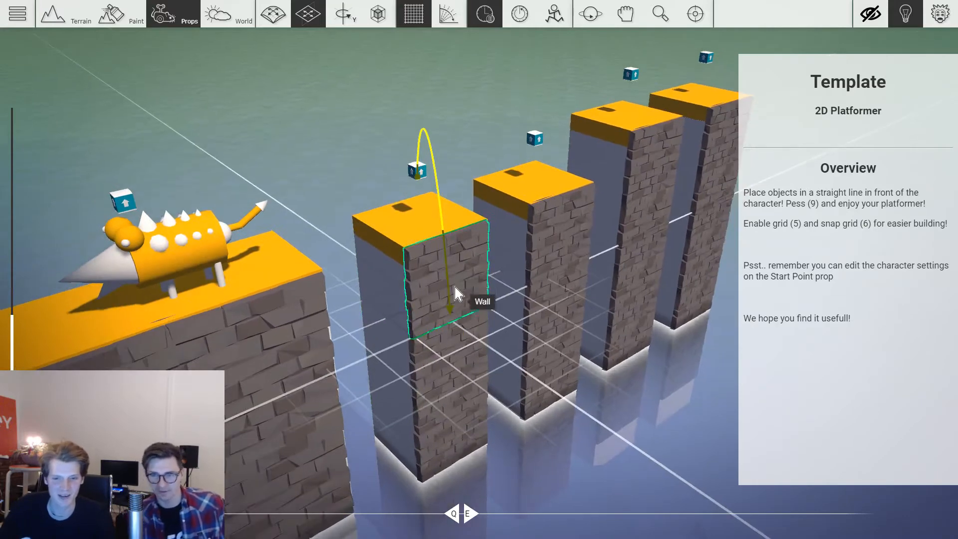
# Remove the glue connections between the first pillar's individual wall pieces and its box.
pyautogui.click(441, 268)
pyautogui.click(458, 341)
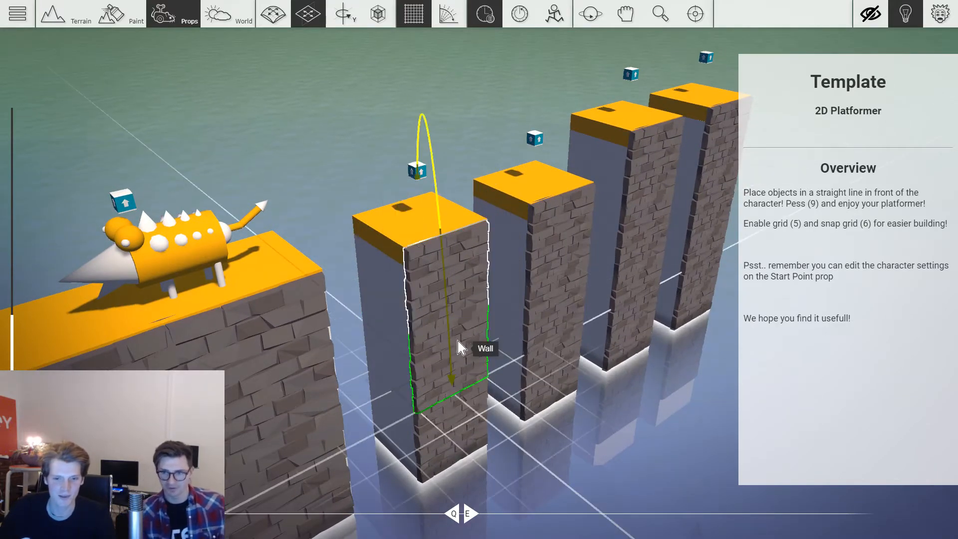
pyautogui.click(457, 342)
pyautogui.click(370, 298)
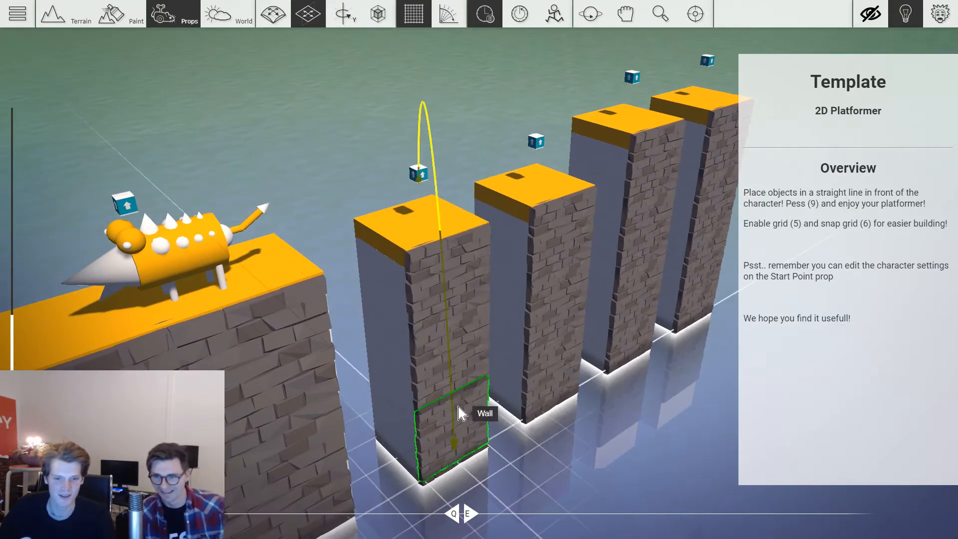
pyautogui.click(370, 365)
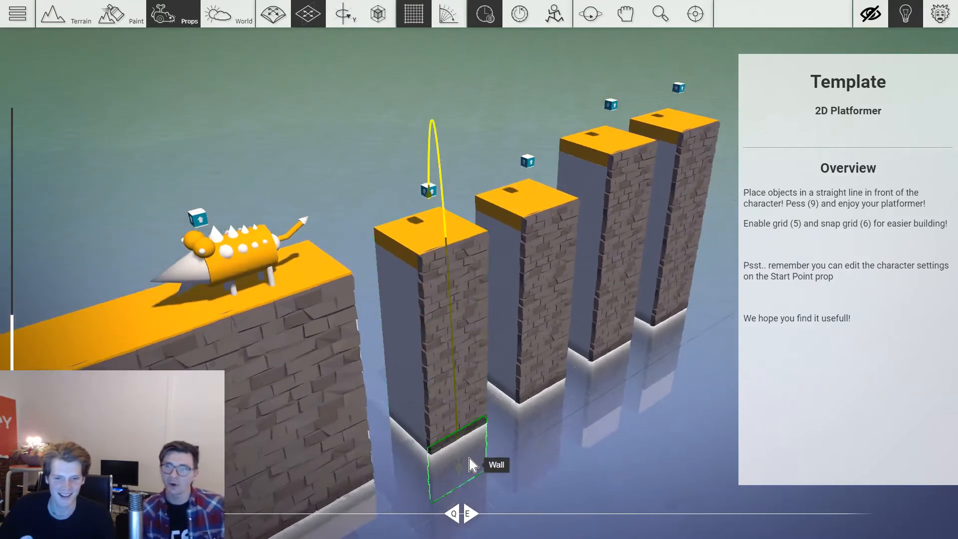
pyautogui.click(363, 194)
pyautogui.press('c')
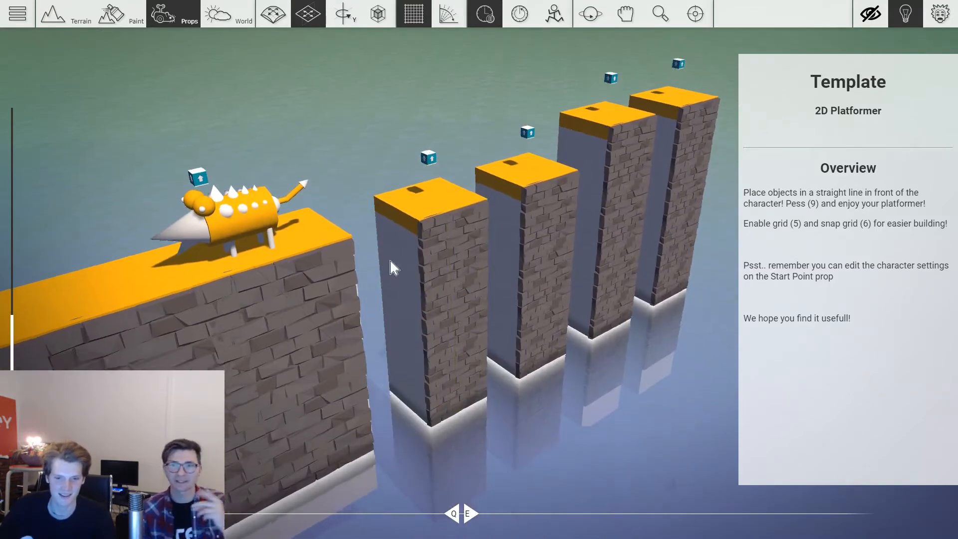
pyautogui.click(458, 410)
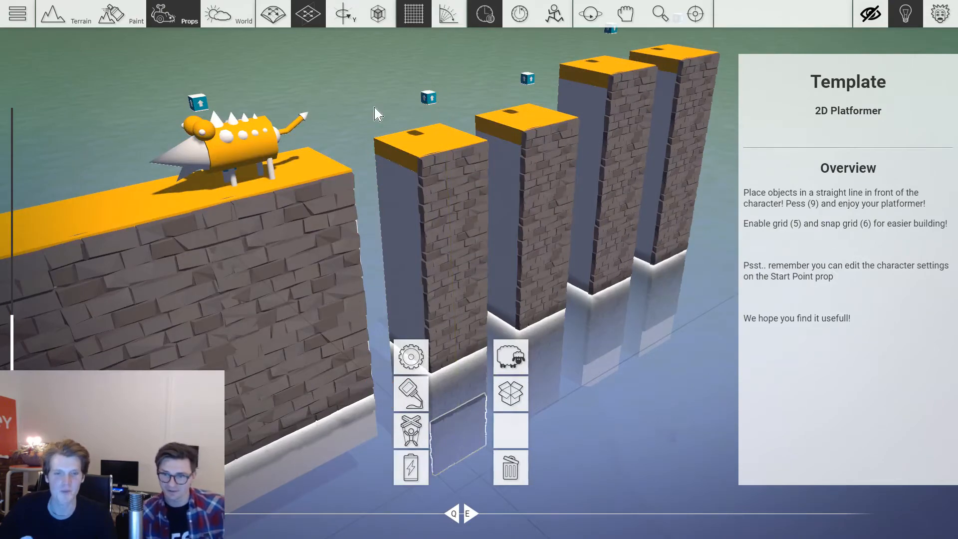
pyautogui.click(374, 107)
# Switch on Open in the settings of the first pillar's box and close the settings.
pyautogui.press('space')
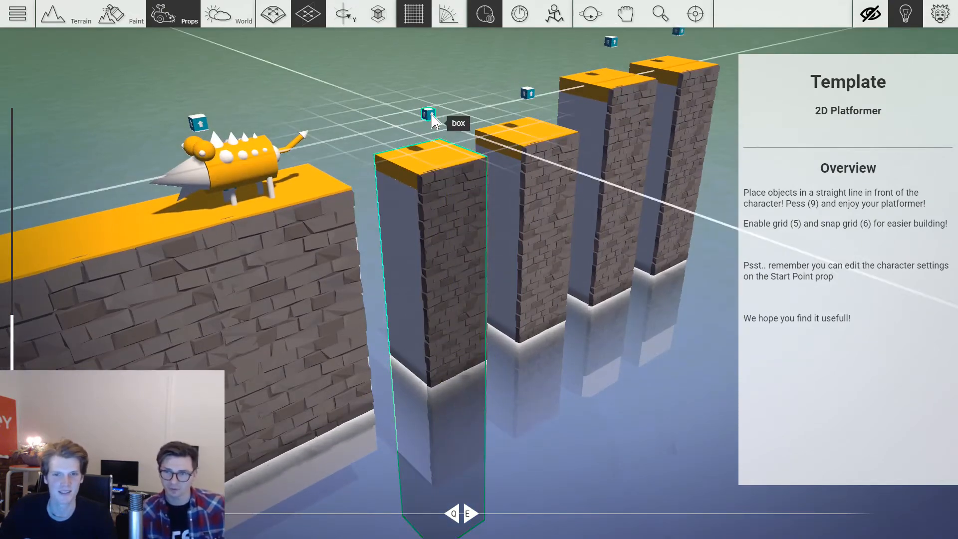
pyautogui.doubleClick(433, 115)
pyautogui.click(280, 107)
pyautogui.click(459, 81)
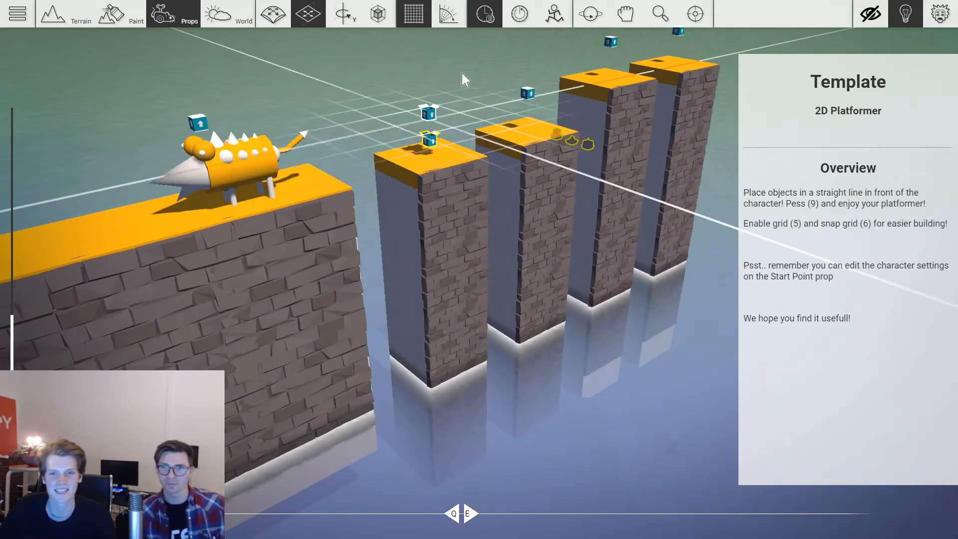
# Select all stacked wall pieces of the first pillar, including the submerged one, and attach them inside its open box.
pyautogui.press('space')
pyautogui.press('space')
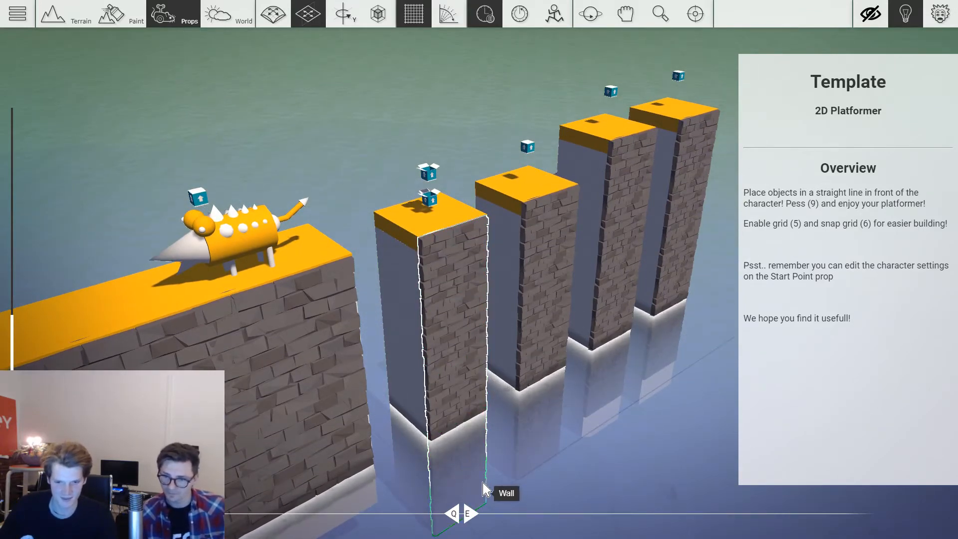
pyautogui.scroll(-3, 485, 483)
pyautogui.scroll(2, 491, 470)
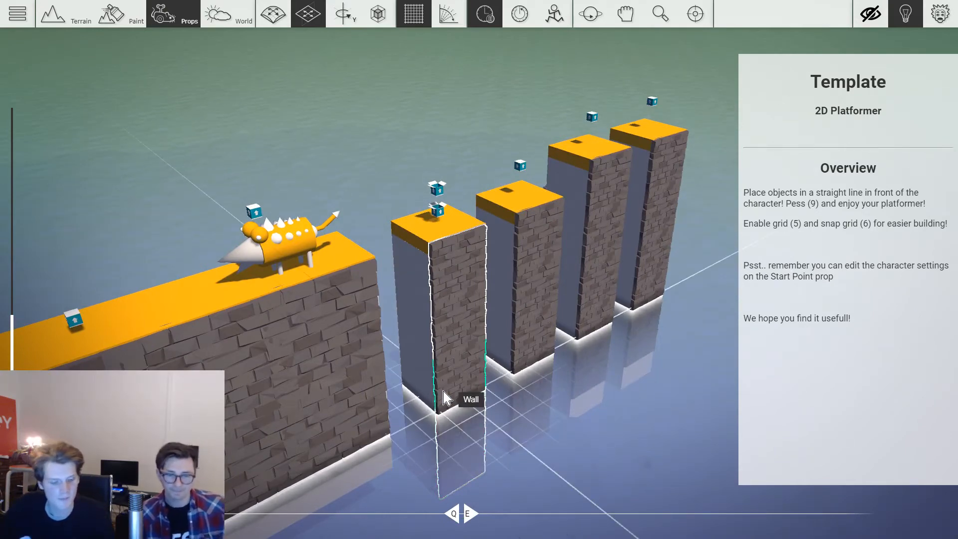
pyautogui.scroll(2, 454, 401)
pyautogui.scroll(-1, 472, 394)
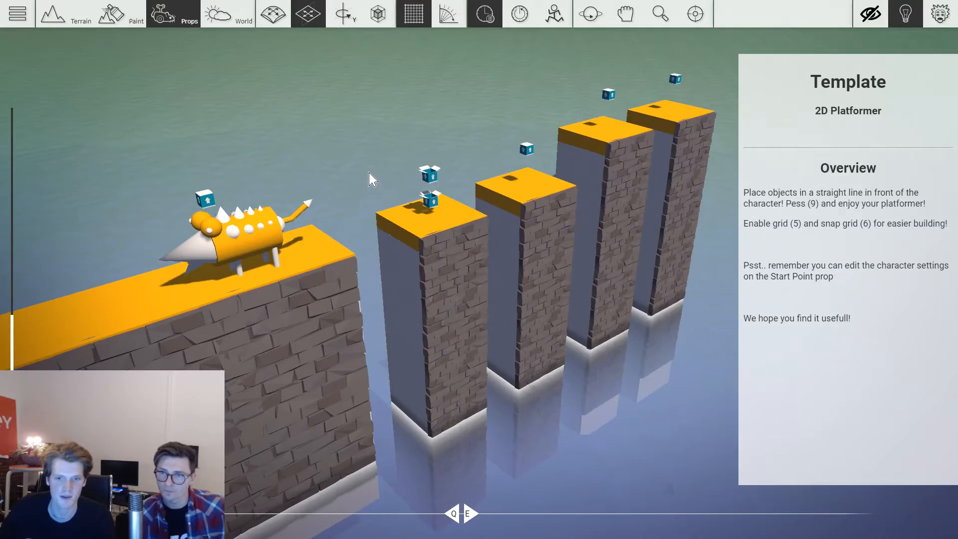
# Close the first pillar's box through its settings, run the level to test the attached walls, and freeze it again.
pyautogui.click(432, 177)
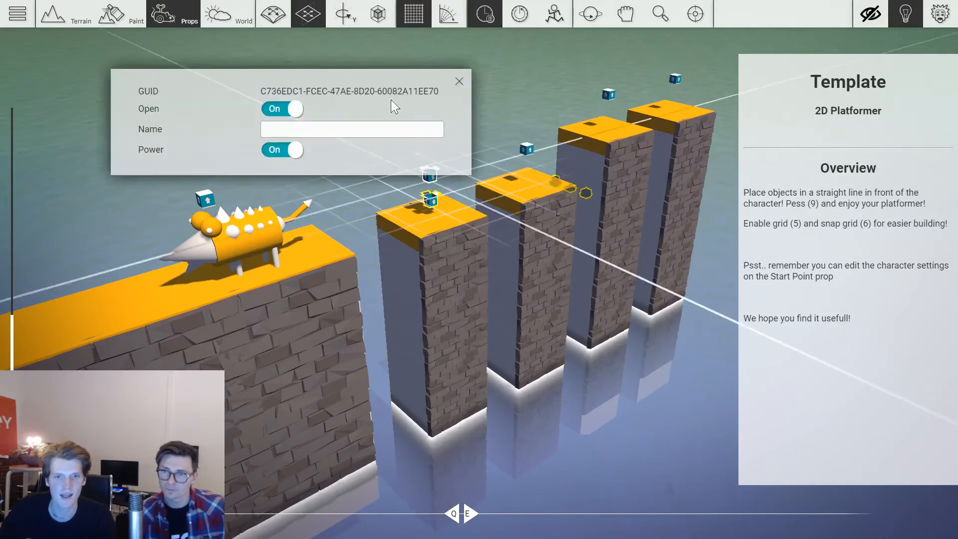
pyautogui.click(460, 81)
pyautogui.click(483, 17)
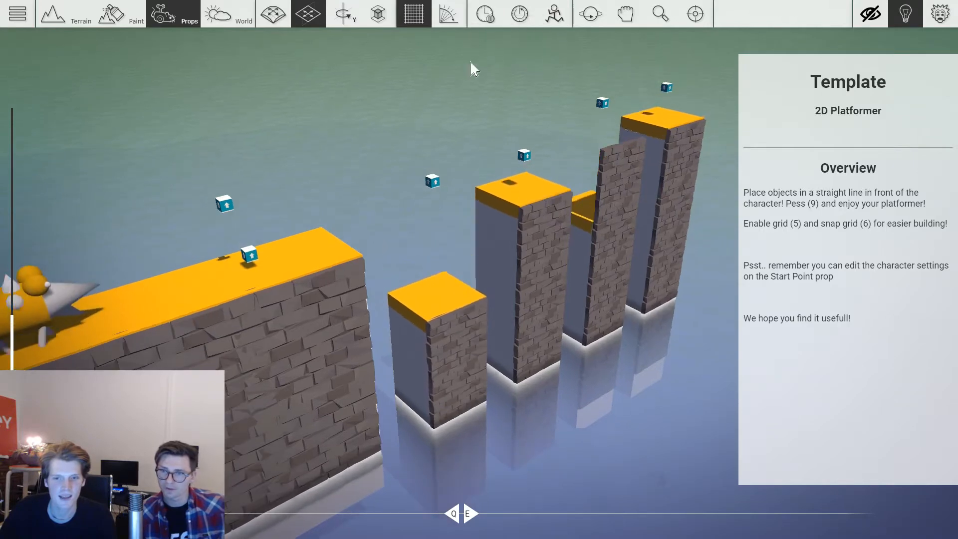
pyautogui.click(507, 19)
# Switch on Open in the settings of the second pillar's box.
pyautogui.press('d')
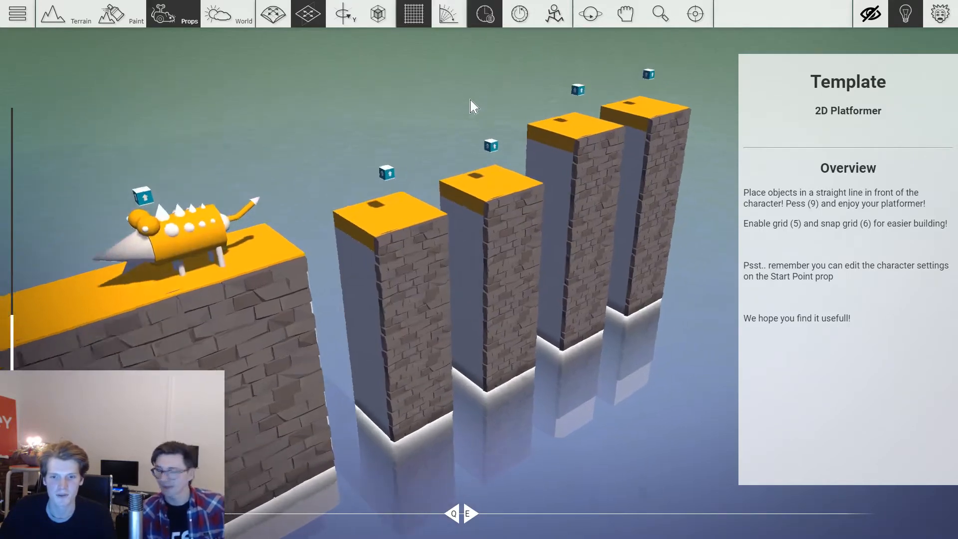
pyautogui.press('w')
pyautogui.click(493, 277)
pyautogui.click(287, 107)
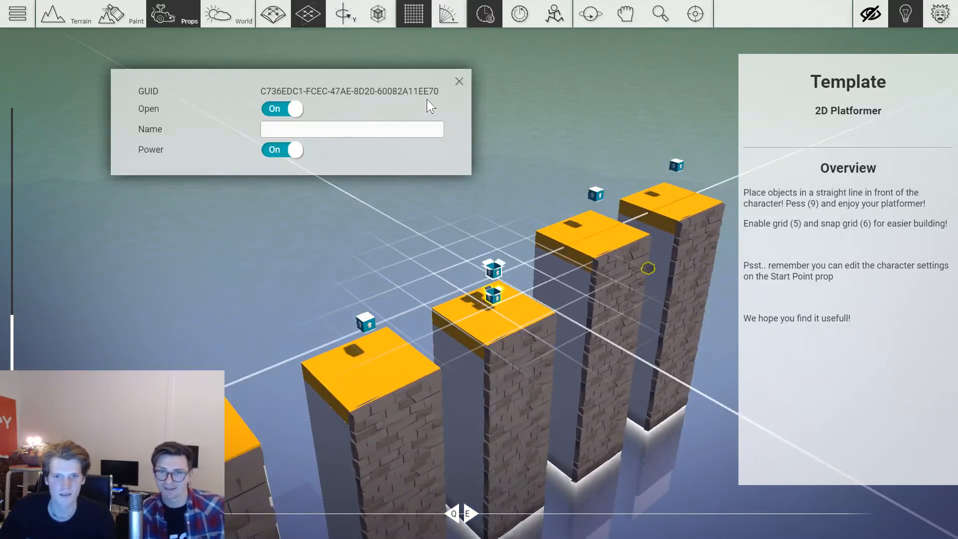
# Close the second pillar's box settings and switch on Open for the third pillar's box.
pyautogui.click(460, 81)
pyautogui.press('d')
pyautogui.press('a')
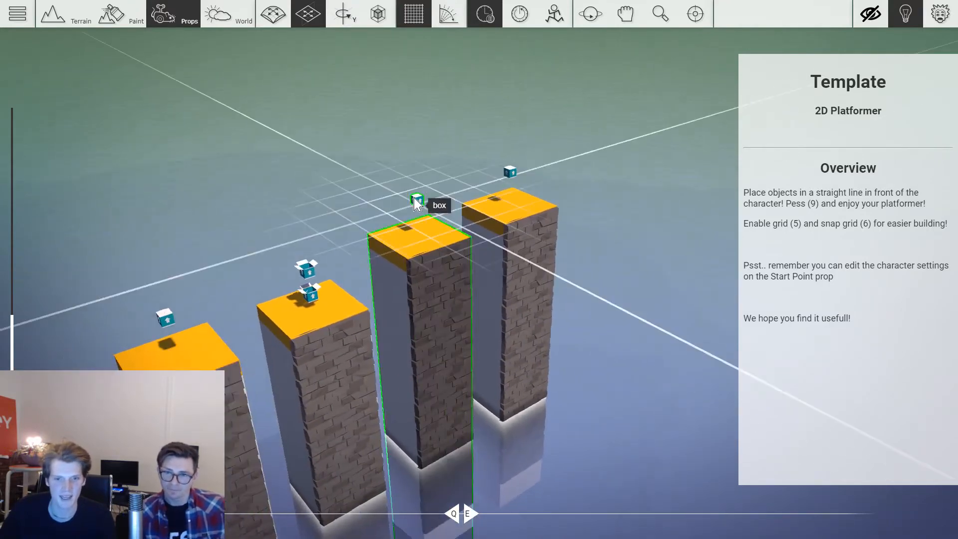
pyautogui.click(416, 200)
pyautogui.click(280, 108)
pyautogui.click(459, 81)
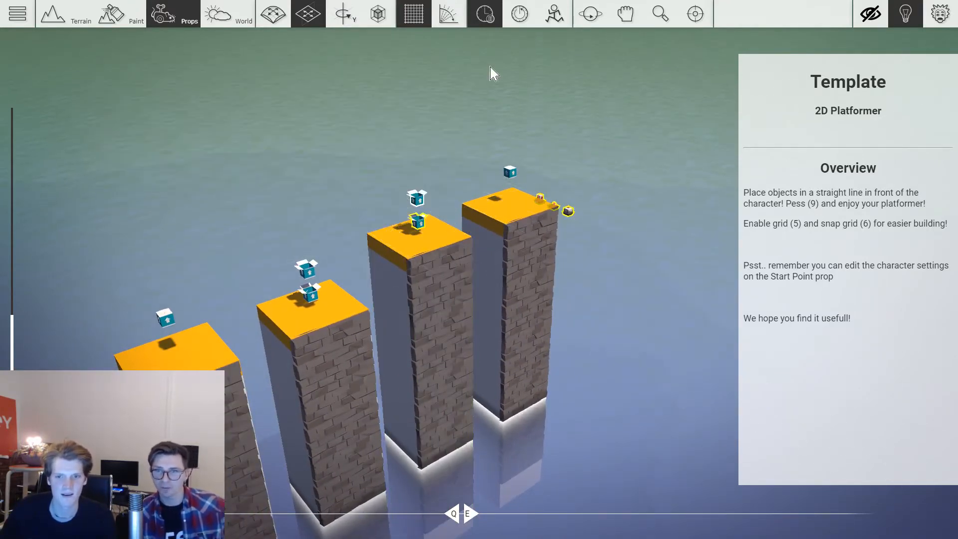
# Attach the wall pieces of the second and third pillars inside their open boxes and switch Open off for both.
pyautogui.press('a')
pyautogui.press('s')
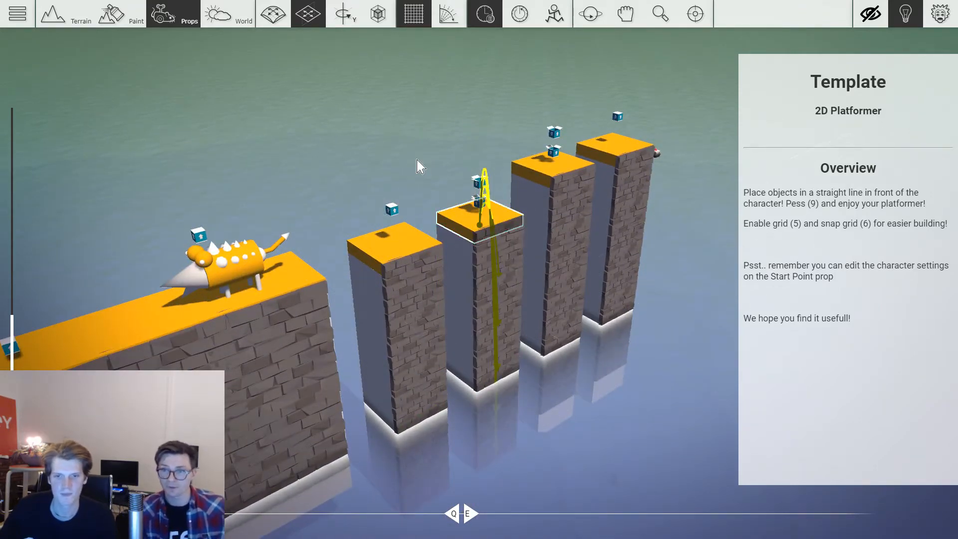
pyautogui.press('d')
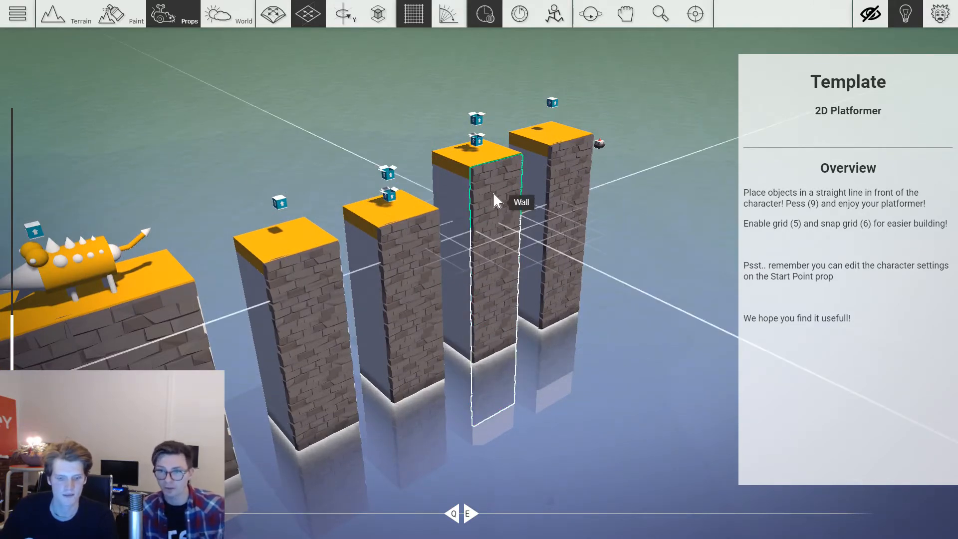
pyautogui.click(391, 172)
pyautogui.click(294, 108)
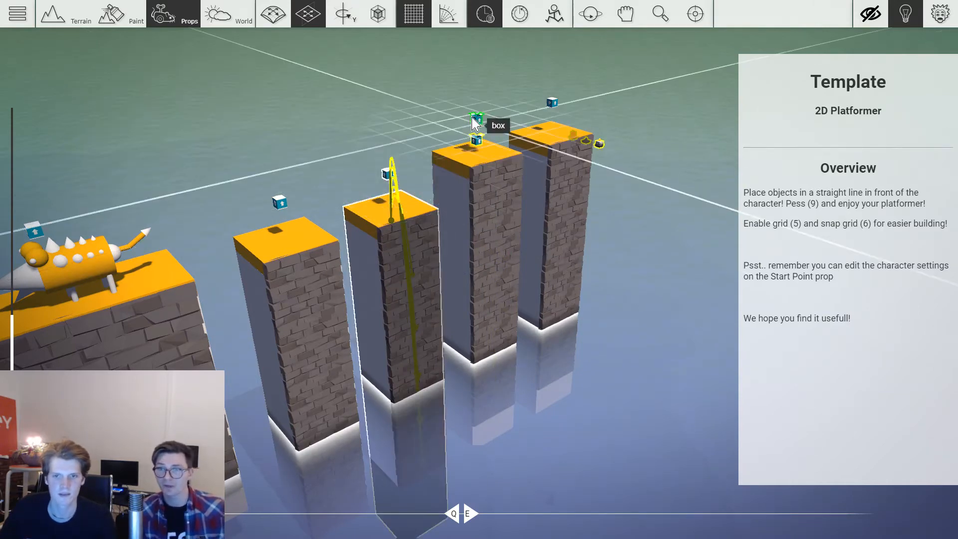
pyautogui.press('Escape')
pyautogui.press('Escape')
# Switch on Open in the settings of the fourth pillar's box and close the settings.
pyautogui.moveTo(560, 114); pyautogui.dragTo(545, 177, button='middle')
pyautogui.click(541, 141)
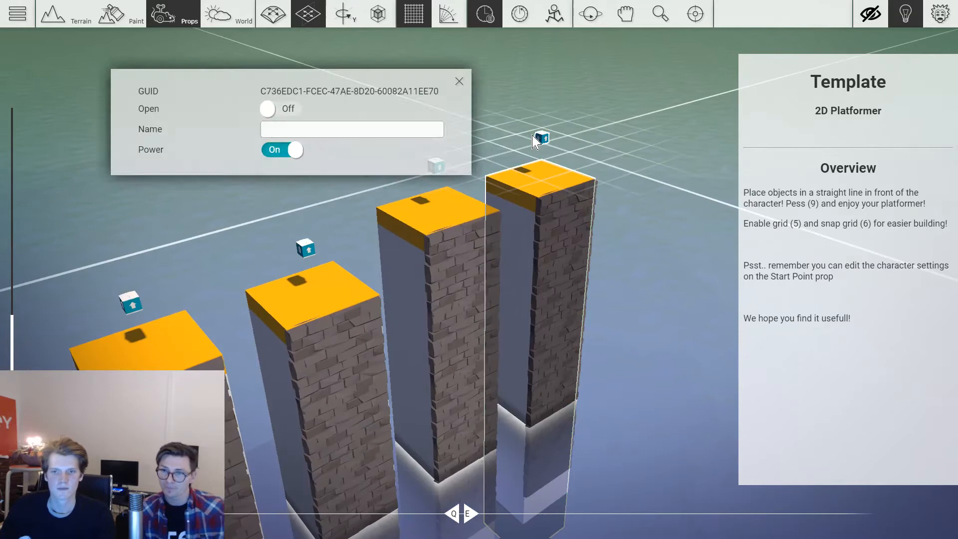
pyautogui.click(296, 109)
pyautogui.click(462, 81)
# Attach the fourth pillar's wall pieces inside its open box and switch Open off.
pyautogui.press('s')
pyautogui.press('d')
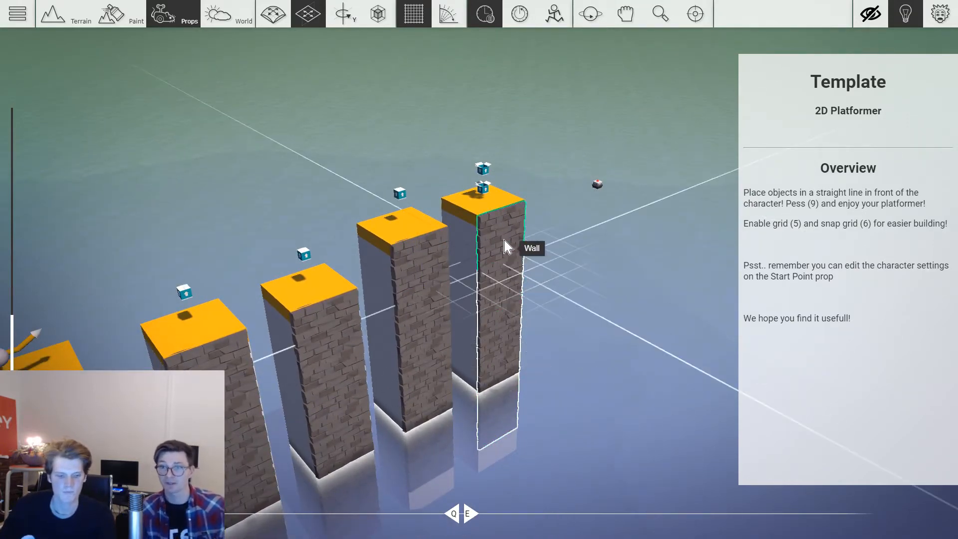
pyautogui.click(482, 165)
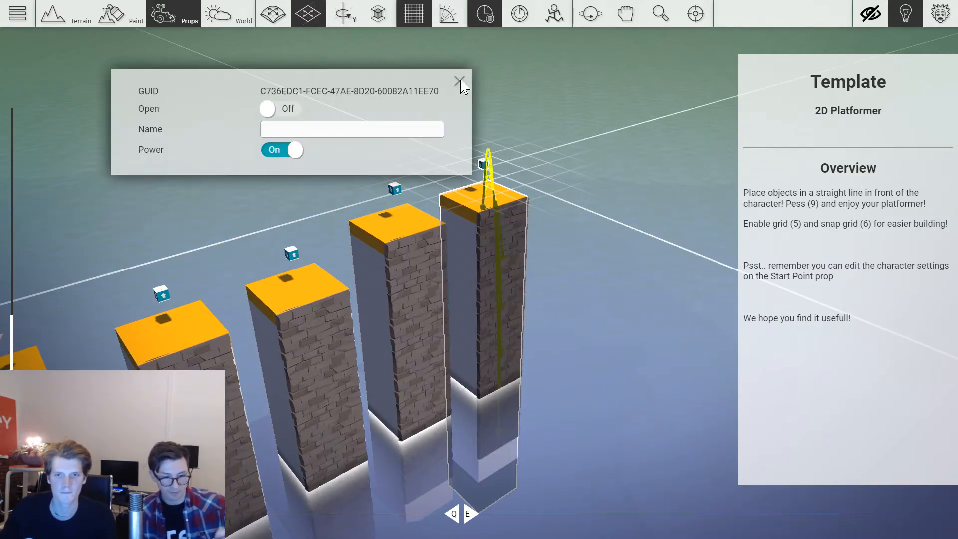
pyautogui.click(458, 81)
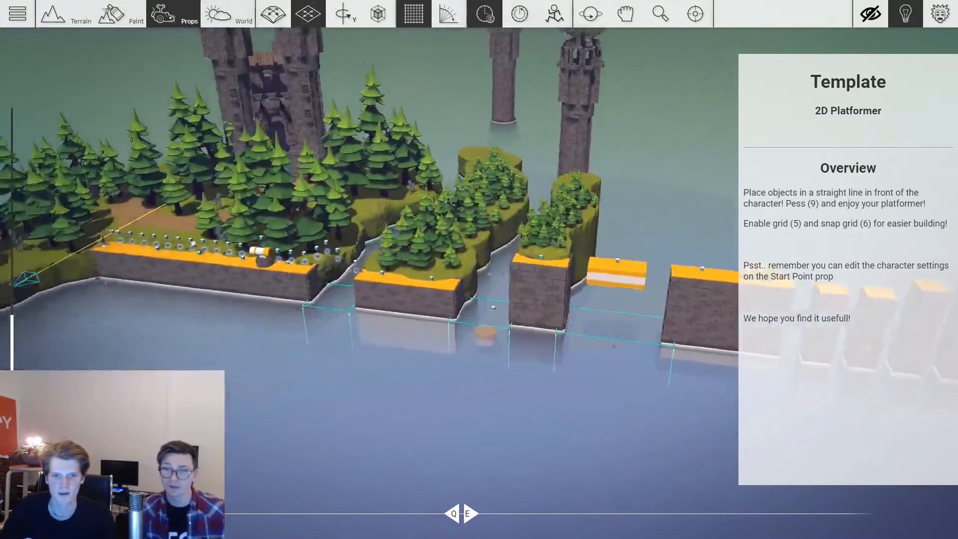
# Bring the wide orange-topped box with the flag prop from the submerged spare parts to the end of the pillar row.
pyautogui.press('a')
pyautogui.press('w')
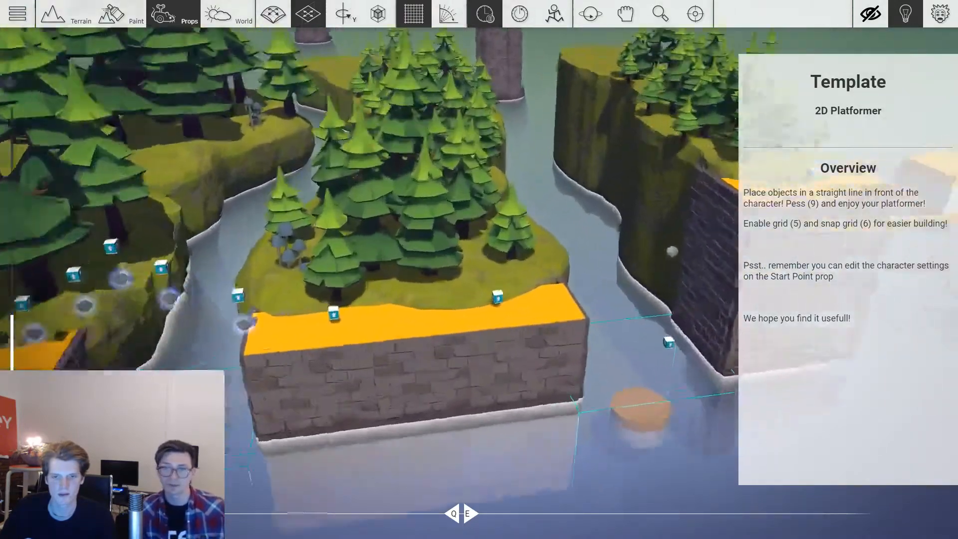
pyautogui.press('d')
pyautogui.press('a')
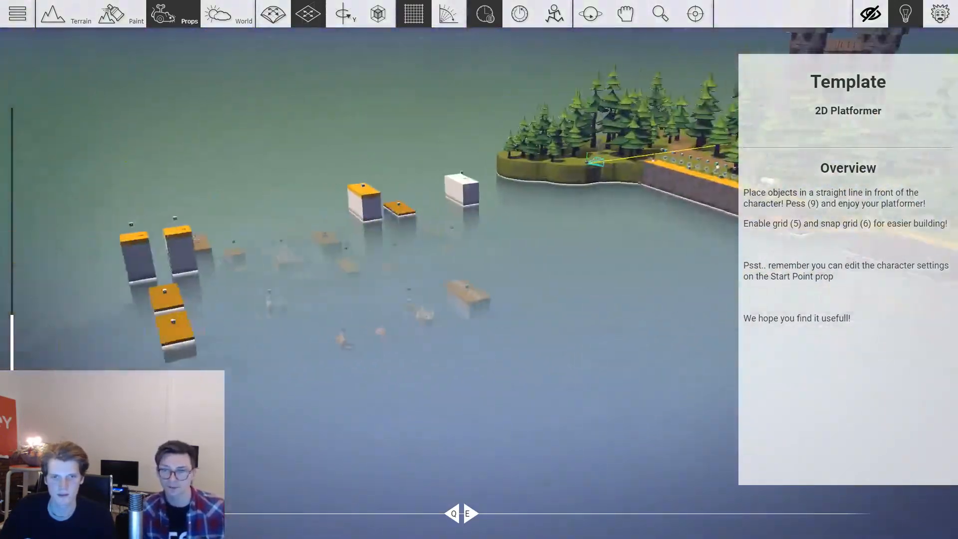
pyautogui.press('w')
pyautogui.press('s')
pyautogui.press('a')
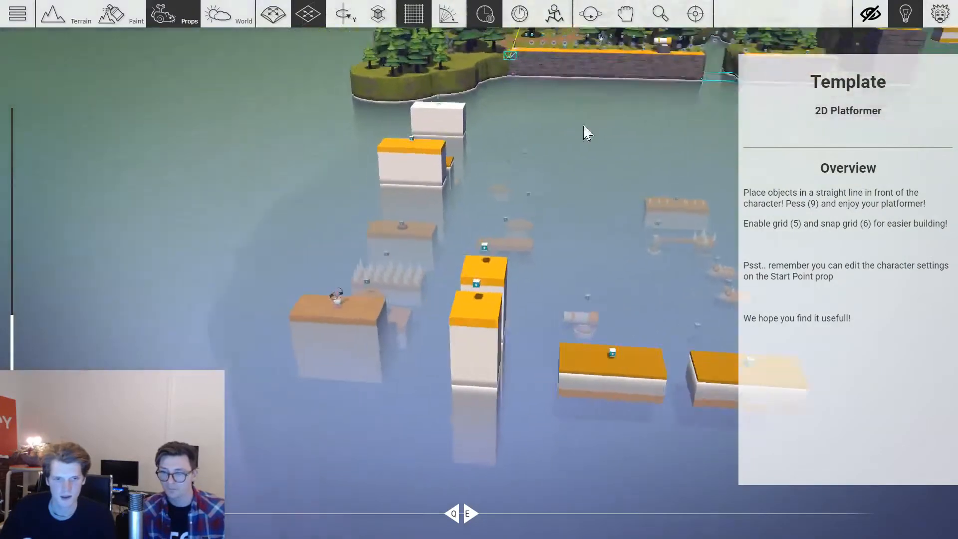
pyautogui.press('w')
pyautogui.press('a')
pyautogui.moveTo(394, 351); pyautogui.dragTo(424, 351, button='right')
pyautogui.press('s')
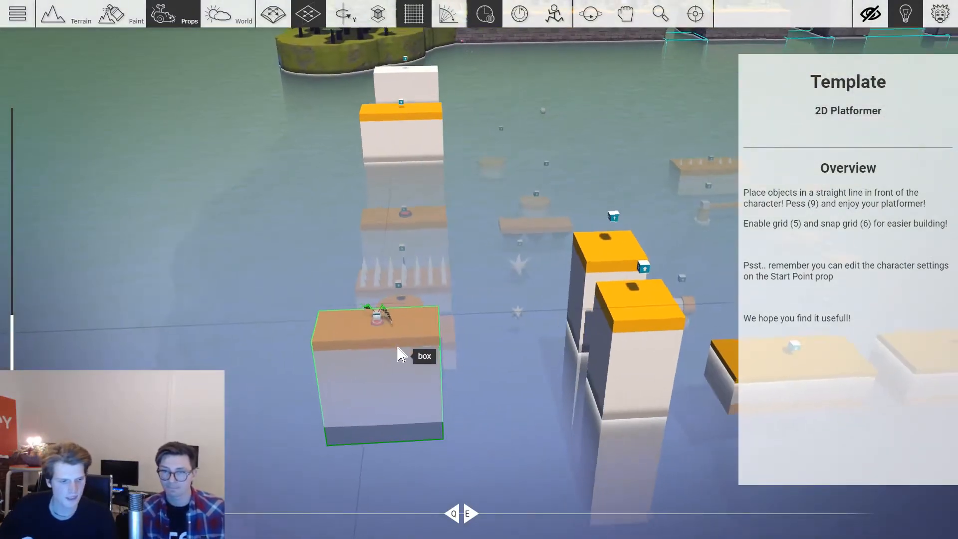
pyautogui.keyDown('ctrl'); pyautogui.moveTo(401, 353); pyautogui.dragTo(578, 233); pyautogui.keyUp('ctrl')
pyautogui.press('d')
pyautogui.press('s')
pyautogui.press('d')
pyautogui.press('w')
pyautogui.press('w')
# Set the wide box down in line with the pillars, leaving a gap after the fourth pillar.
pyautogui.moveTo(579, 233); pyautogui.dragTo(566, 274, button='right')
pyautogui.moveTo(567, 275); pyautogui.dragTo(597, 274)
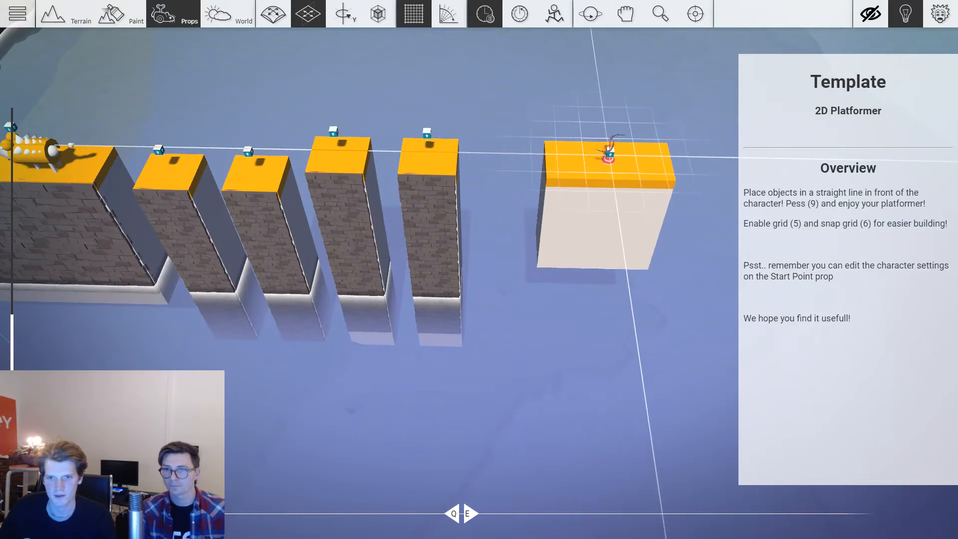
pyautogui.moveTo(615, 203)
pyautogui.mouseDown(button='right')
pyautogui.moveTo(616, 150)
pyautogui.moveTo(607, 198)
pyautogui.mouseUp(button='right')
pyautogui.moveTo(607, 198); pyautogui.dragTo(617, 197)
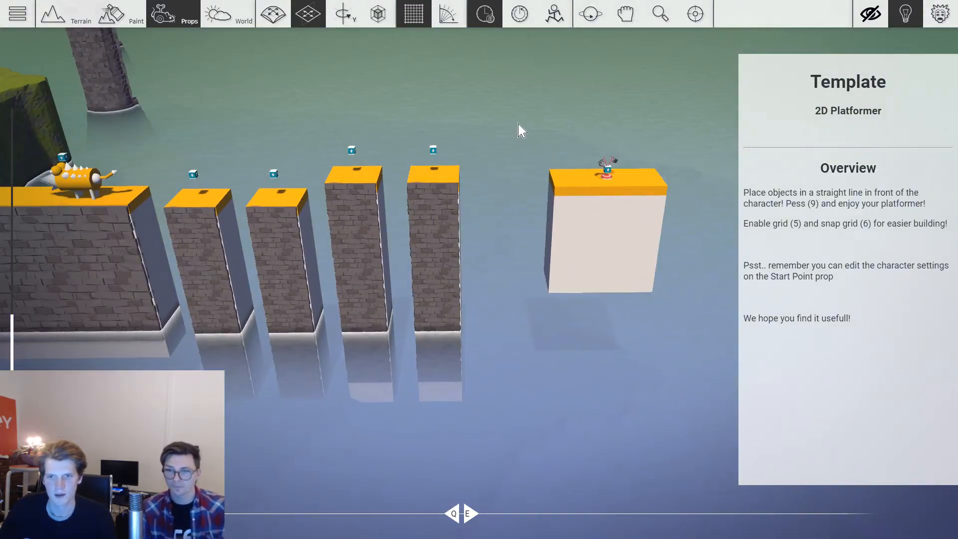
pyautogui.scroll(2, 552, 162)
pyautogui.press('a')
pyautogui.scroll(-4, 310, 240)
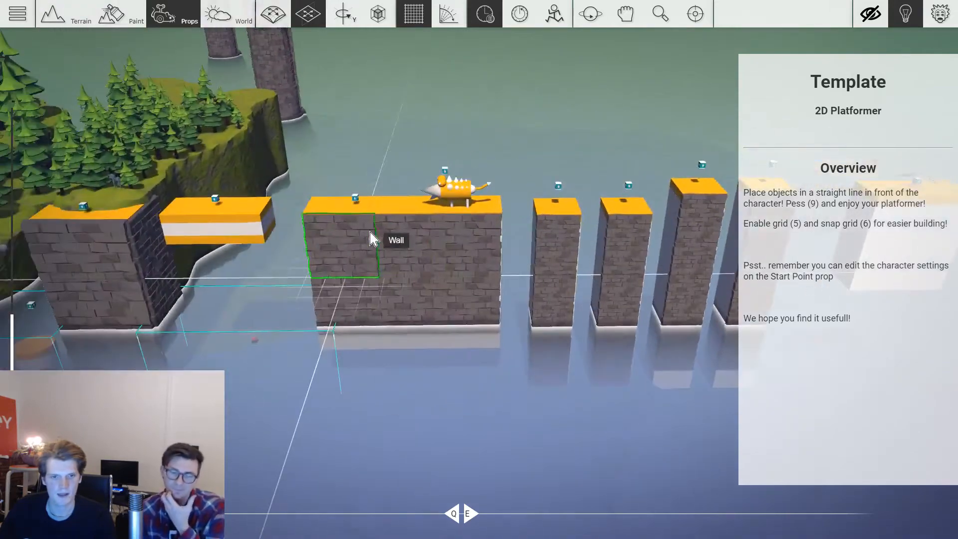
pyautogui.keyDown('ctrl'); pyautogui.moveTo(348, 240); pyautogui.dragTo(484, 160); pyautogui.keyUp('ctrl')
pyautogui.press('d')
pyautogui.scroll(3, 485, 194)
pyautogui.press('Delete')
# Clad the front of the new wide box with a copy of the large-block stone wall, reaching down into the water.
pyautogui.press('a')
pyautogui.scroll(-3, 220, 257)
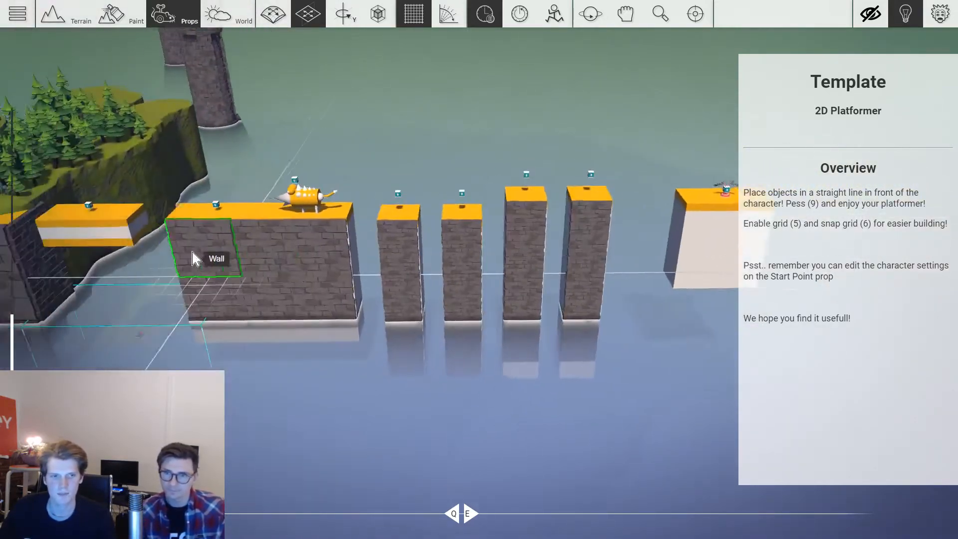
pyautogui.press('a')
pyautogui.press('d')
pyautogui.keyDown('ctrl'); pyautogui.moveTo(101, 256); pyautogui.dragTo(486, 240); pyautogui.keyUp('ctrl')
pyautogui.scroll(3, 564, 267)
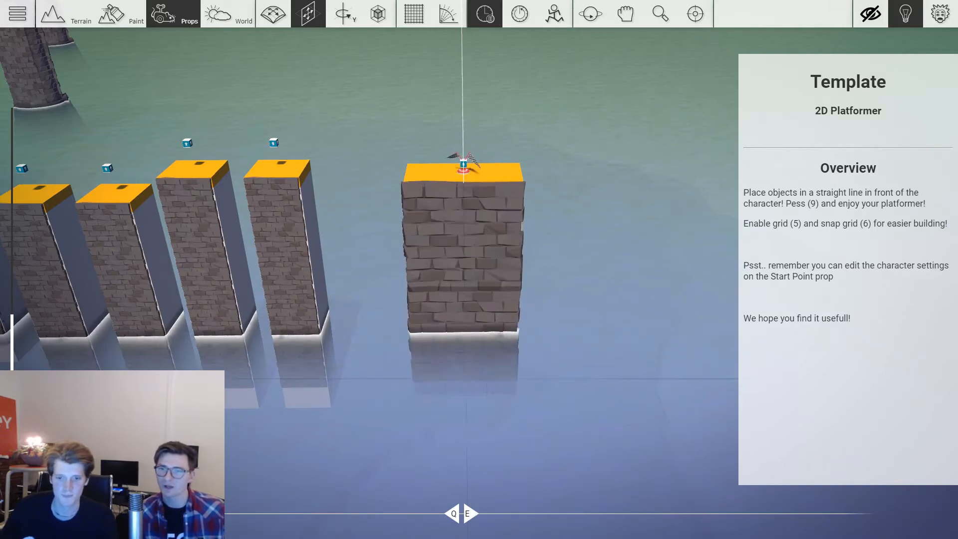
pyautogui.scroll(-2, 471, 379)
pyautogui.moveTo(471, 379); pyautogui.dragTo(577, 346, button='middle')
pyautogui.scroll(4, 519, 294)
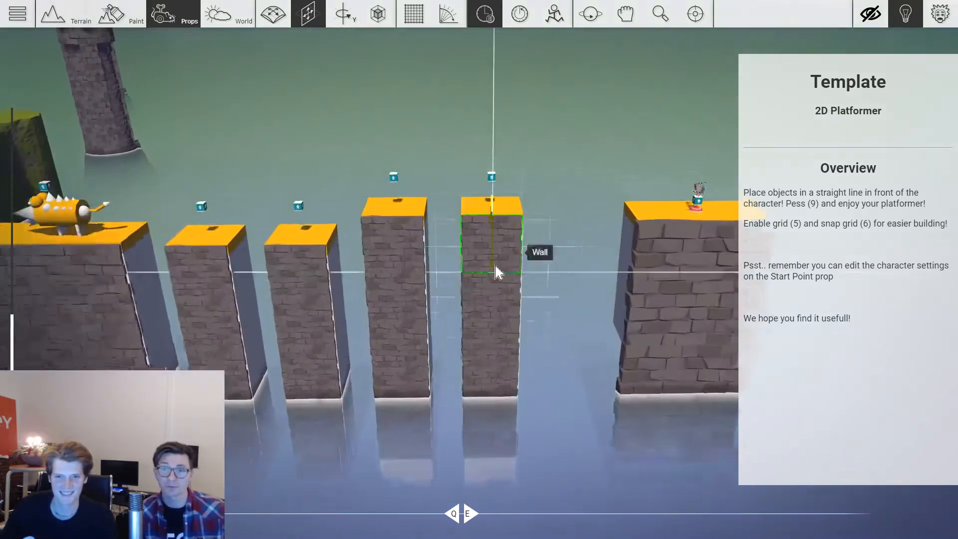
pyautogui.scroll(2, 498, 279)
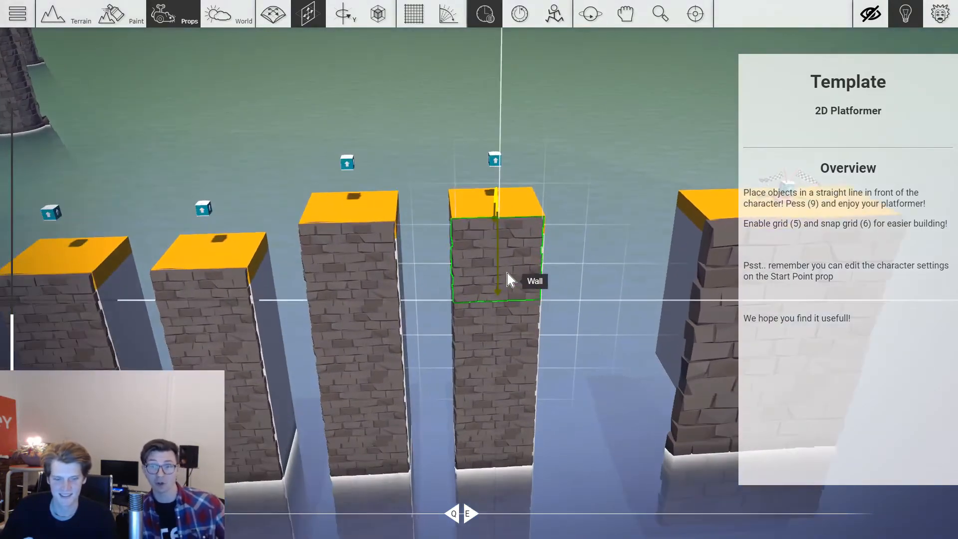
pyautogui.scroll(-2, 490, 270)
pyautogui.moveTo(490, 269); pyautogui.dragTo(532, 258, button='middle')
# Build a terrain island with the cylinder shape behind the long stone block that carries the spiked creature.
pyautogui.scroll(-3, 532, 259)
pyautogui.moveTo(349, 164); pyautogui.dragTo(694, 167, button='middle')
pyautogui.moveTo(614, 184); pyautogui.dragTo(533, 188, button='middle')
pyautogui.press('F2')
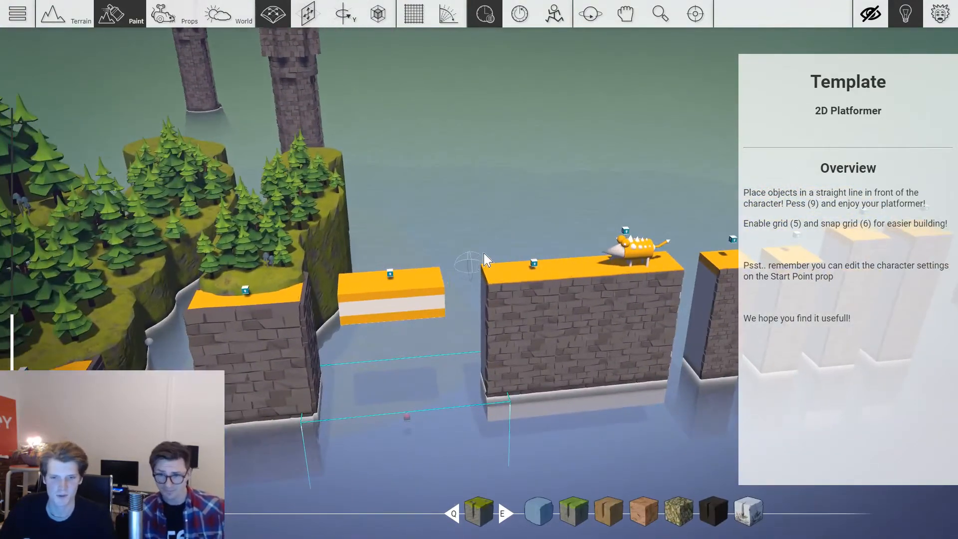
pyautogui.scroll(1, 491, 254)
pyautogui.press('F1')
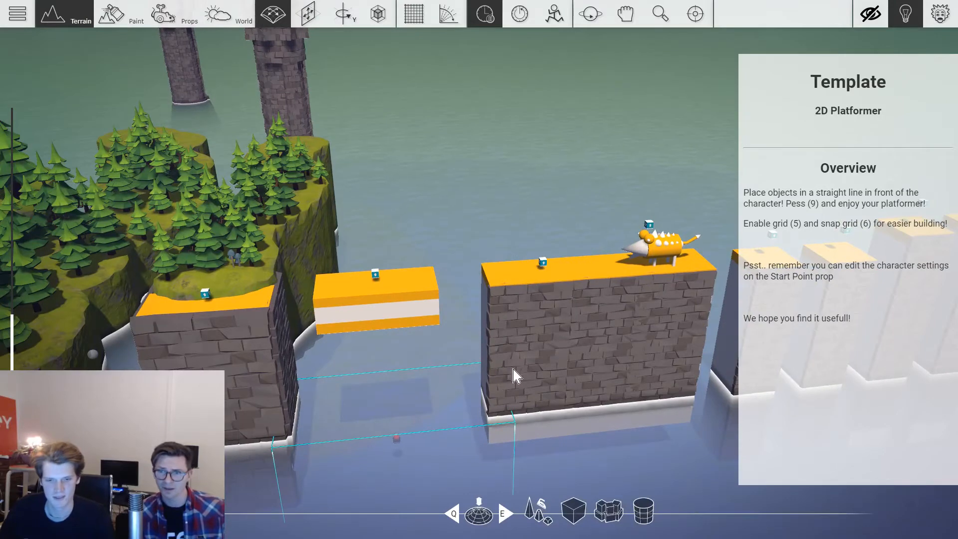
pyautogui.press('e')
pyautogui.press('e')
pyautogui.press('e')
pyautogui.press('e')
pyautogui.scroll(-1, 462, 417)
pyautogui.press('4')
pyautogui.press('2')
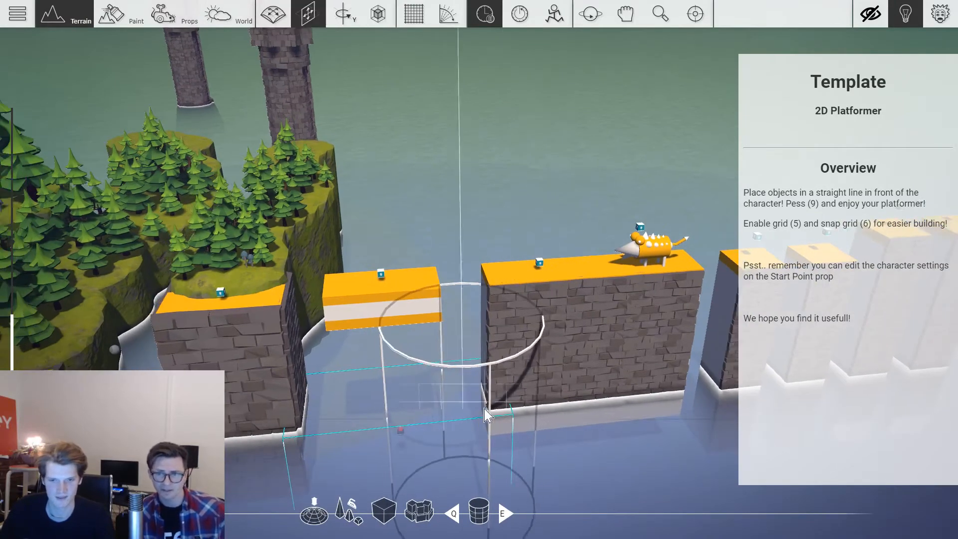
pyautogui.press('2')
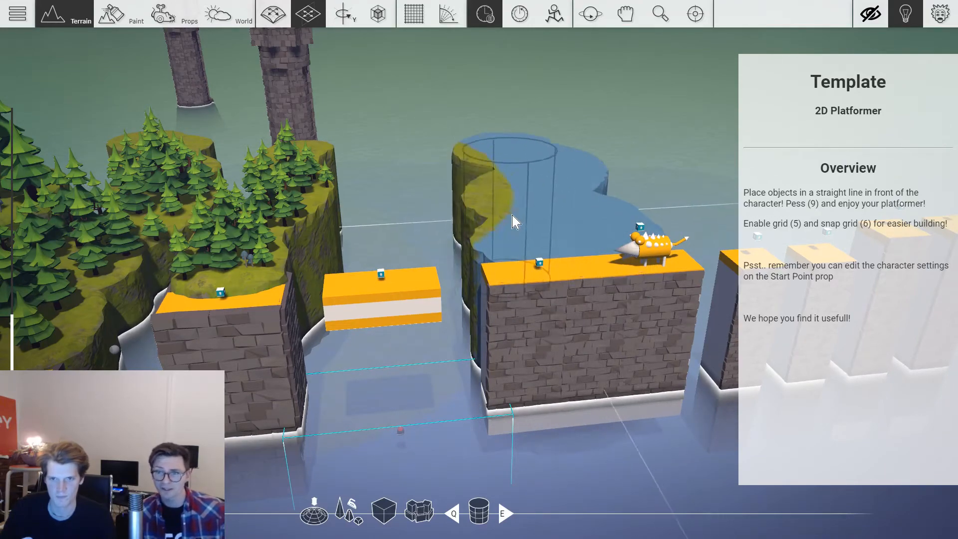
# Build a second cylinder-shaped terrain island behind the wall-clad box at the end of the course, joined to its back edge.
pyautogui.press('d')
pyautogui.press('d')
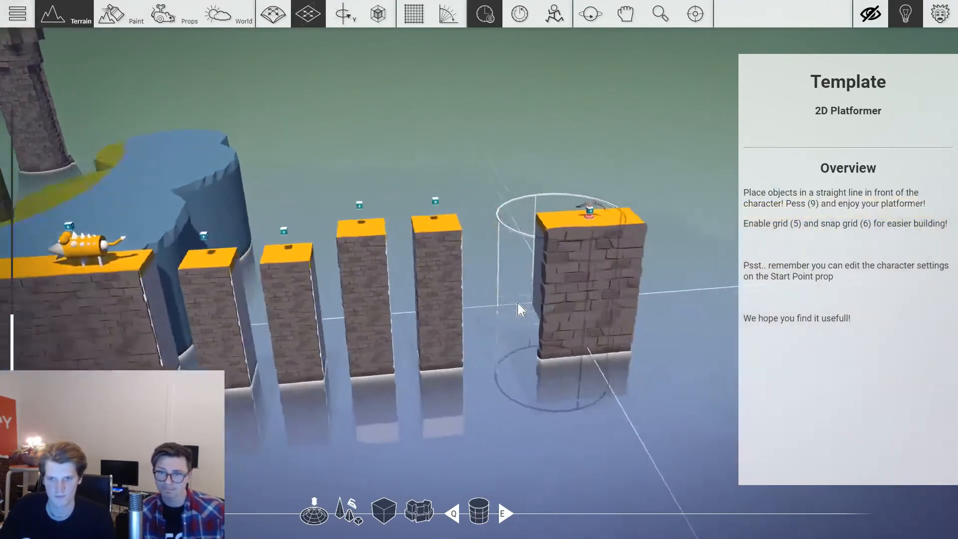
pyautogui.press('d')
pyautogui.press('4')
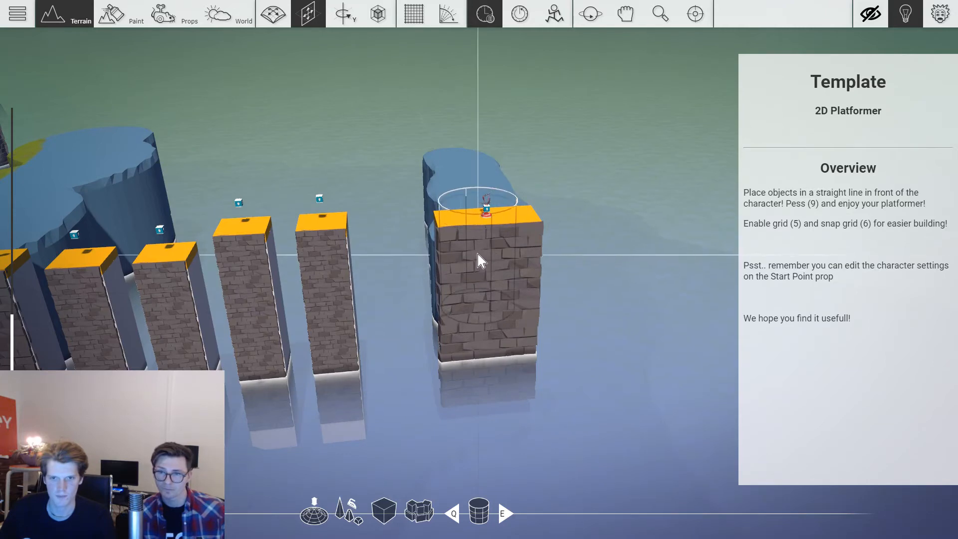
pyautogui.moveTo(477, 253)
pyautogui.mouseDown(button='middle')
pyautogui.moveTo(517, 231)
pyautogui.moveTo(549, 261)
pyautogui.moveTo(507, 255)
pyautogui.mouseUp(button='middle')
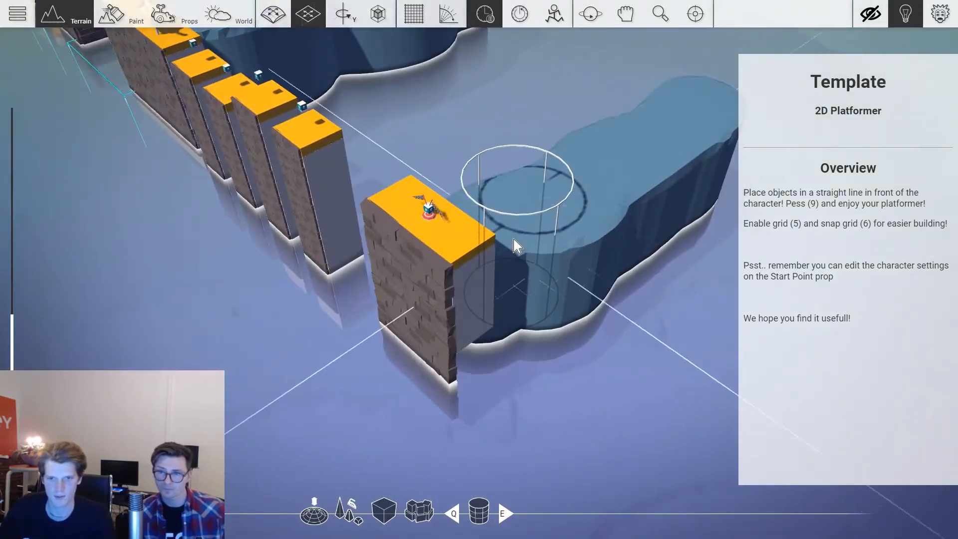
pyautogui.moveTo(517, 244); pyautogui.dragTo(482, 268)
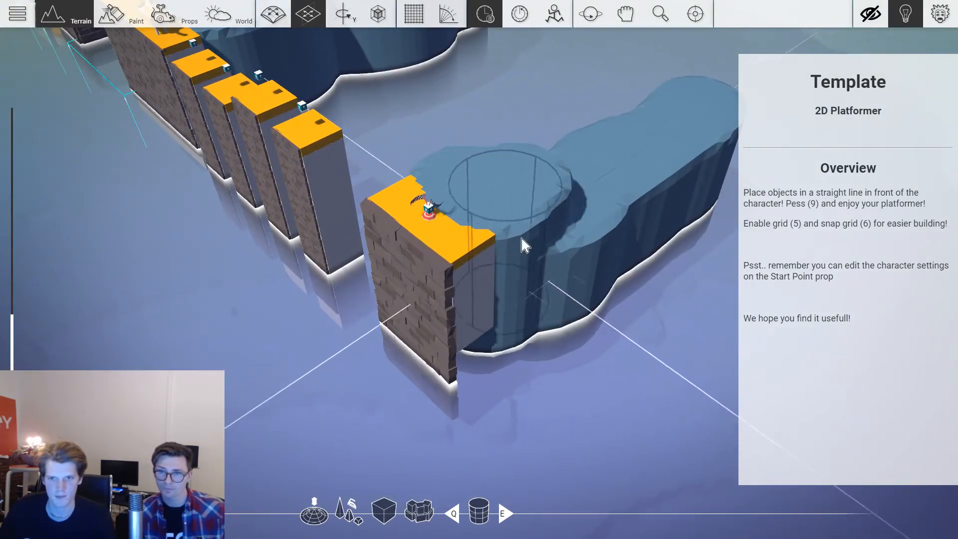
# Extend the second island sideways past the last box and forward towards the camera.
pyautogui.moveTo(522, 239)
pyautogui.mouseDown()
pyautogui.moveTo(659, 163)
pyautogui.moveTo(654, 226)
pyautogui.mouseUp()
pyautogui.moveTo(654, 225)
pyautogui.mouseDown(button='middle')
pyautogui.moveTo(594, 233)
pyautogui.moveTo(538, 199)
pyautogui.mouseUp(button='middle')
pyautogui.moveTo(648, 262); pyautogui.dragTo(608, 298)
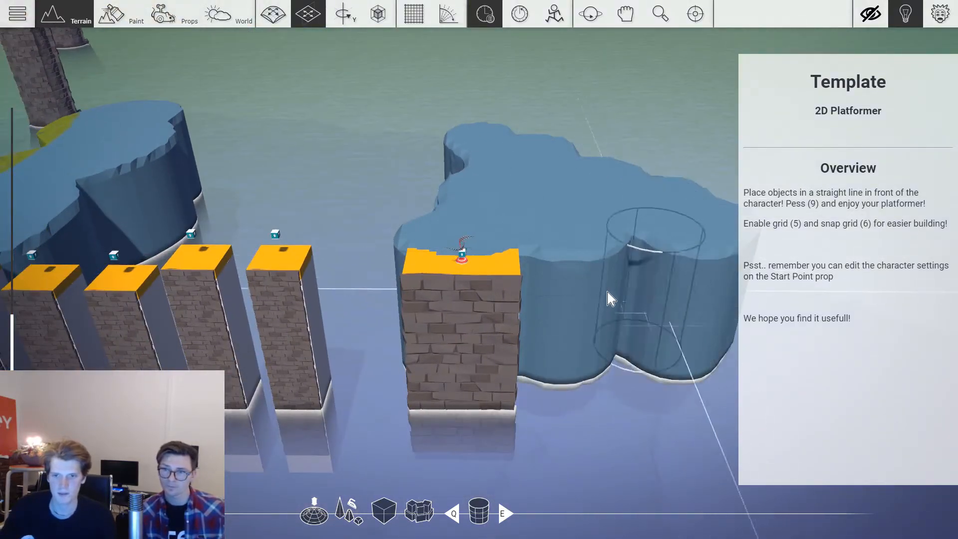
pyautogui.moveTo(567, 330)
pyautogui.mouseDown()
pyautogui.moveTo(650, 394)
pyautogui.moveTo(637, 321)
pyautogui.mouseUp()
pyautogui.press('s')
pyautogui.press('d')
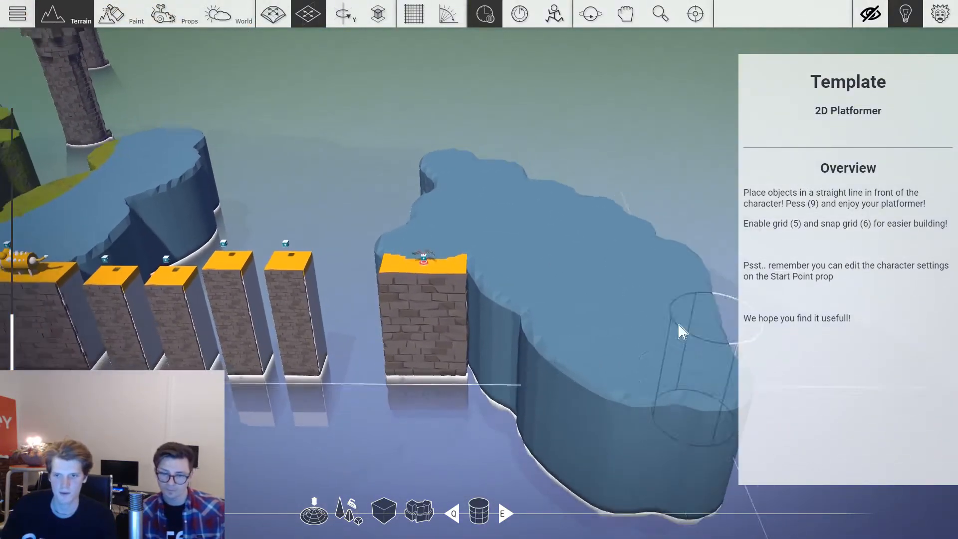
# Paint both new terrain islands with the grassy rock material to match the existing land.
pyautogui.moveTo(531, 221)
pyautogui.mouseDown(button='right')
pyautogui.moveTo(449, 230)
pyautogui.moveTo(487, 242)
pyautogui.moveTo(411, 269)
pyautogui.mouseUp(button='right')
pyautogui.press('d')
pyautogui.press('a')
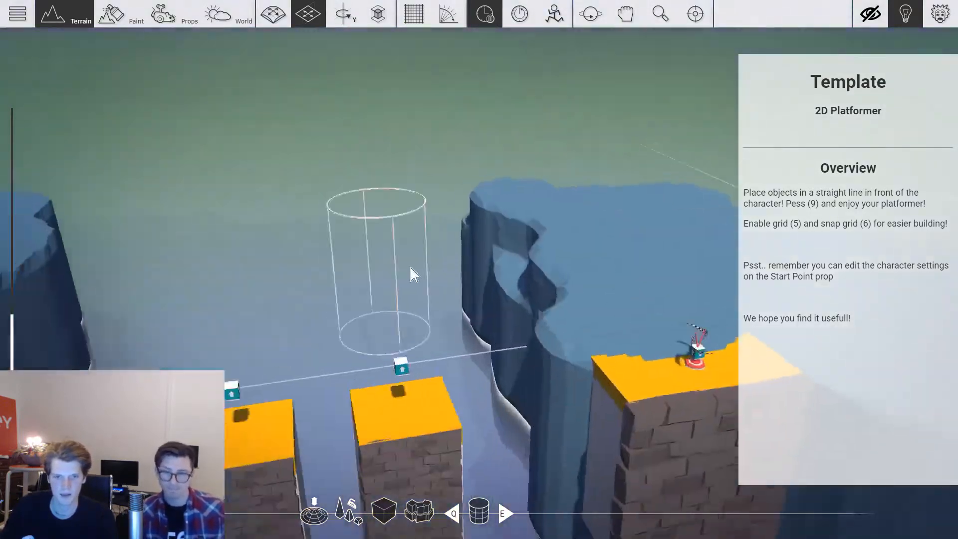
pyautogui.press('s')
pyautogui.moveTo(524, 252)
pyautogui.mouseDown(button='right')
pyautogui.moveTo(616, 277)
pyautogui.moveTo(583, 285)
pyautogui.mouseUp(button='right')
pyautogui.press('a')
pyautogui.press('F3')
pyautogui.press('s')
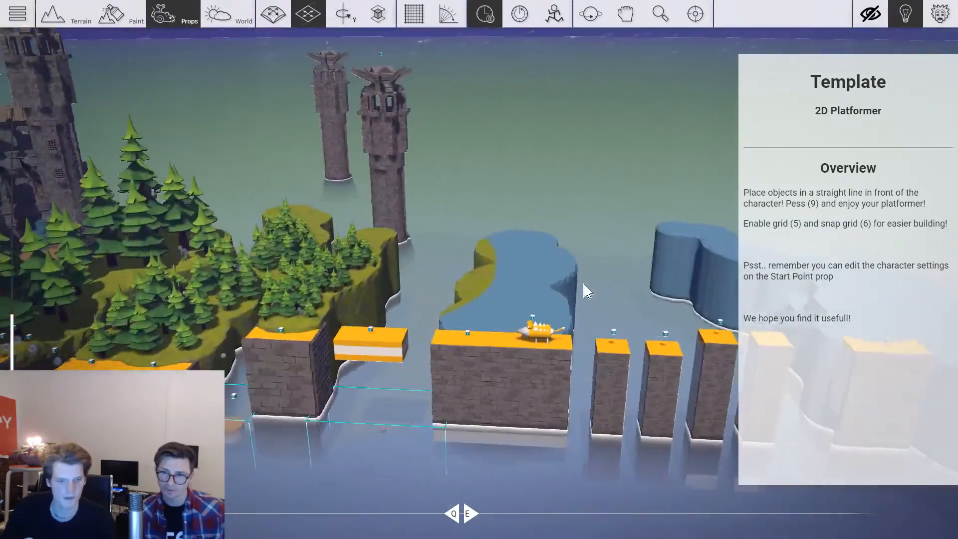
pyautogui.press('w')
pyautogui.press('F2')
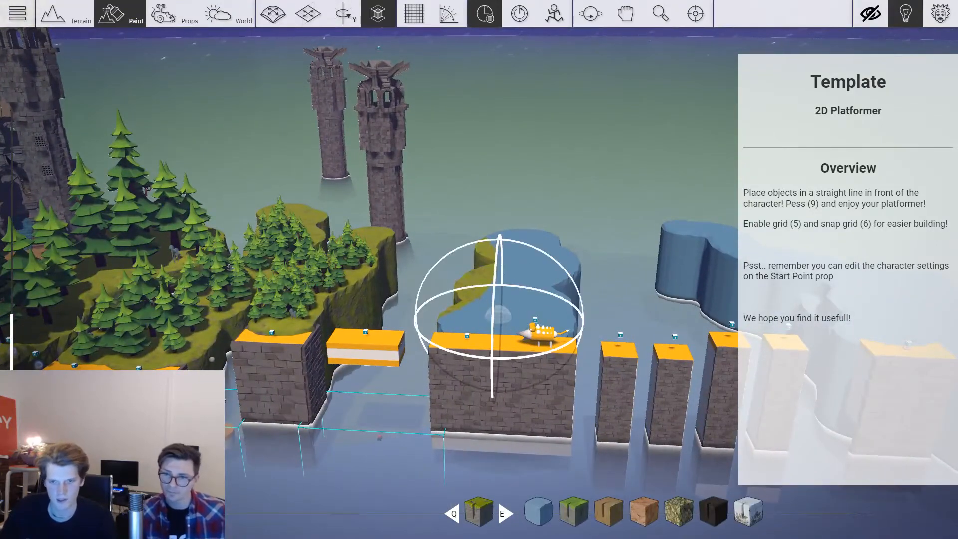
pyautogui.press('2')
pyautogui.press('w')
pyautogui.press('1')
pyautogui.press('d')
pyautogui.moveTo(516, 250)
pyautogui.mouseDown()
pyautogui.moveTo(581, 316)
pyautogui.moveTo(633, 291)
pyautogui.moveTo(601, 359)
pyautogui.moveTo(537, 306)
pyautogui.mouseUp()
pyautogui.press('s')
pyautogui.moveTo(537, 306); pyautogui.dragTo(520, 355, button='right')
pyautogui.press('w')
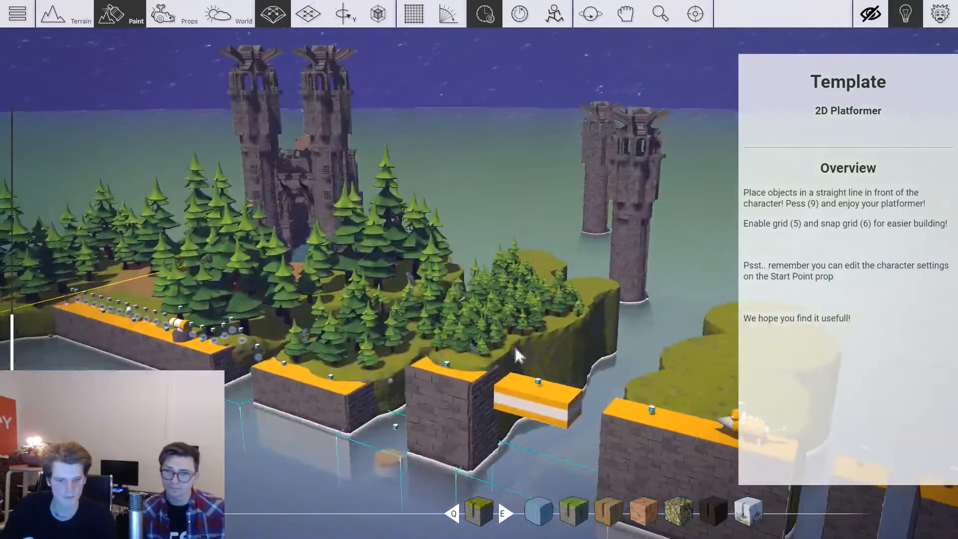
# Bring a group of pine trees over and position it on the island behind the last box.
pyautogui.press('F3')
pyautogui.press('d')
pyautogui.press('s')
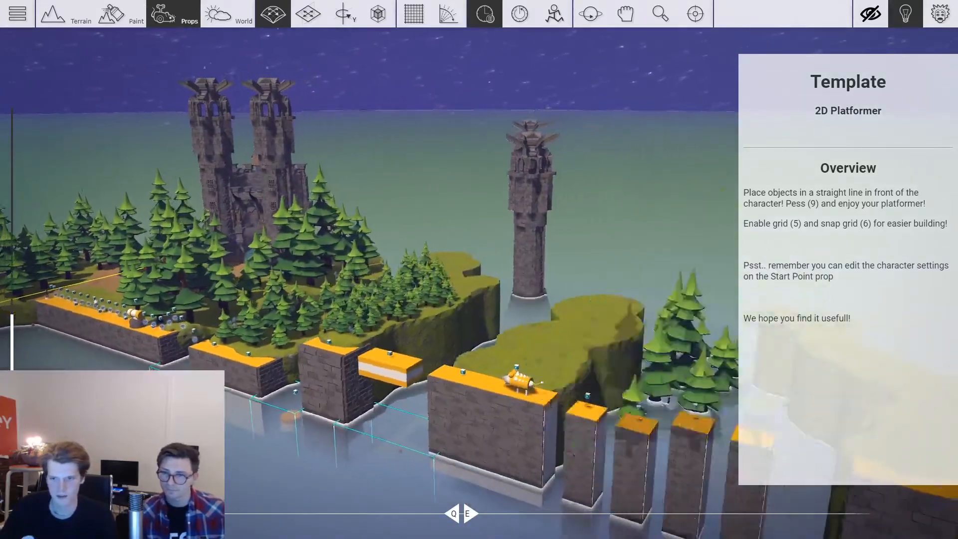
pyautogui.moveTo(589, 299); pyautogui.dragTo(624, 330, button='right')
pyautogui.press('d')
pyautogui.press('4')
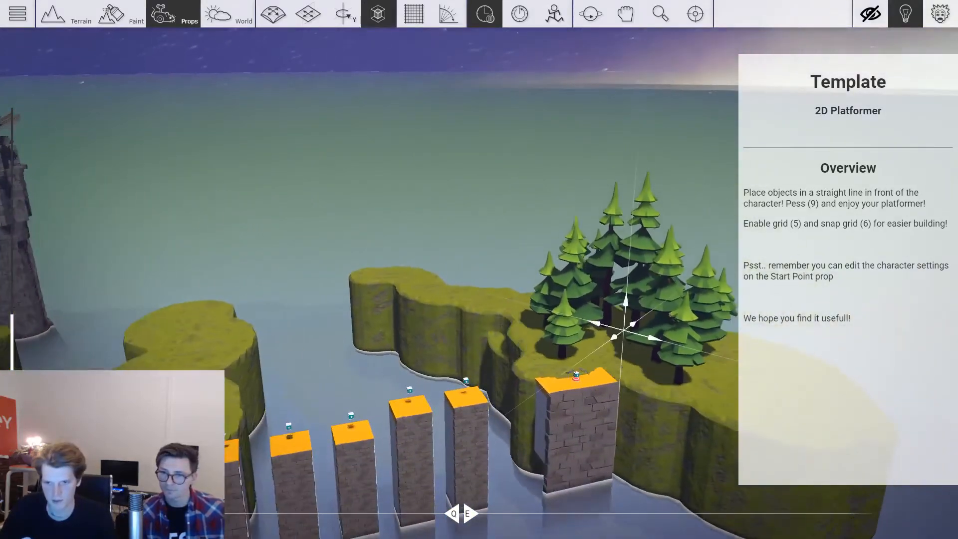
pyautogui.press('2')
pyautogui.press('2')
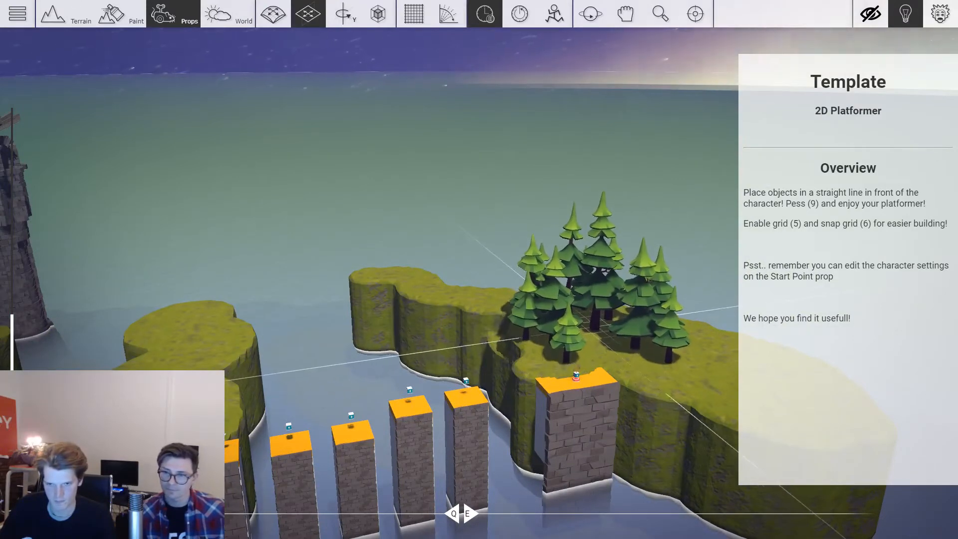
# Place more copies of the pine tree group on the grassy island behind the finish pillar.
pyautogui.press('2')
pyautogui.click(583, 335)
pyautogui.press('w')
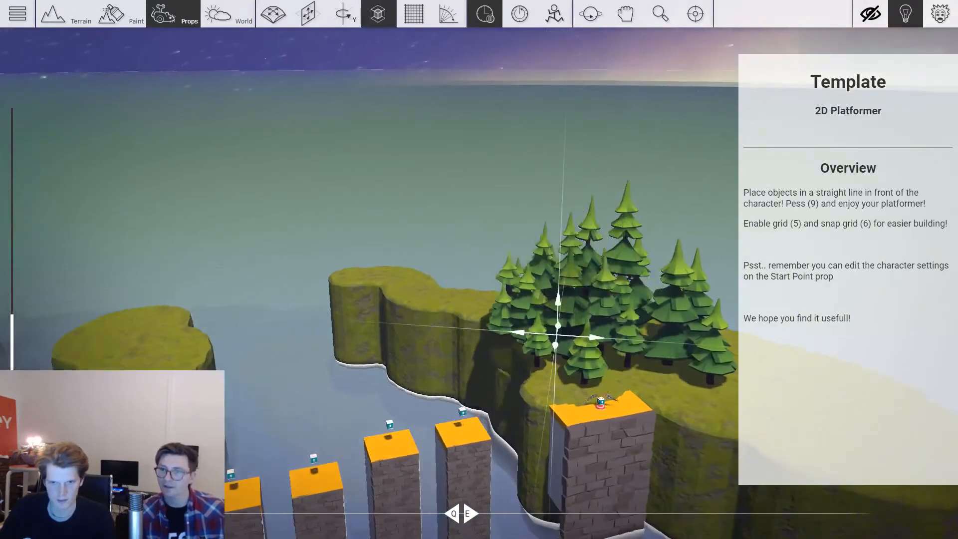
pyautogui.press('2')
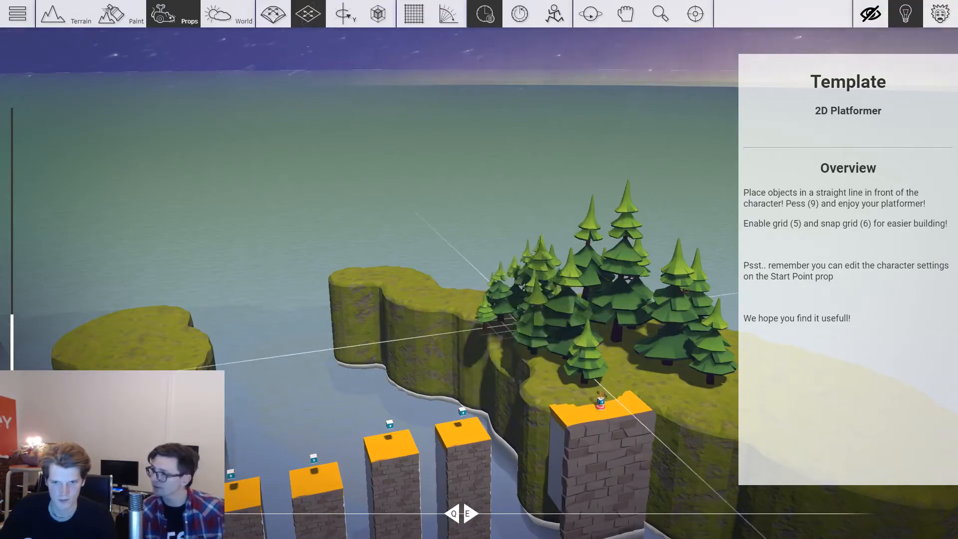
pyautogui.click(581, 336)
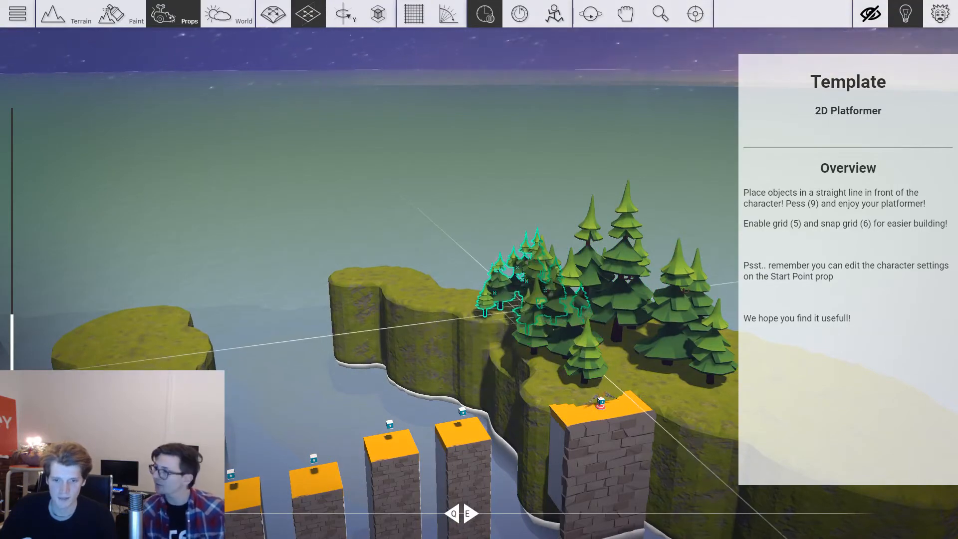
pyautogui.click(540, 225)
pyautogui.moveTo(541, 224); pyautogui.dragTo(479, 215, button='right')
# Choose the Maple tree prop from Crey's MagicalForest collection in the prop library.
pyautogui.press('a')
pyautogui.press('Tab')
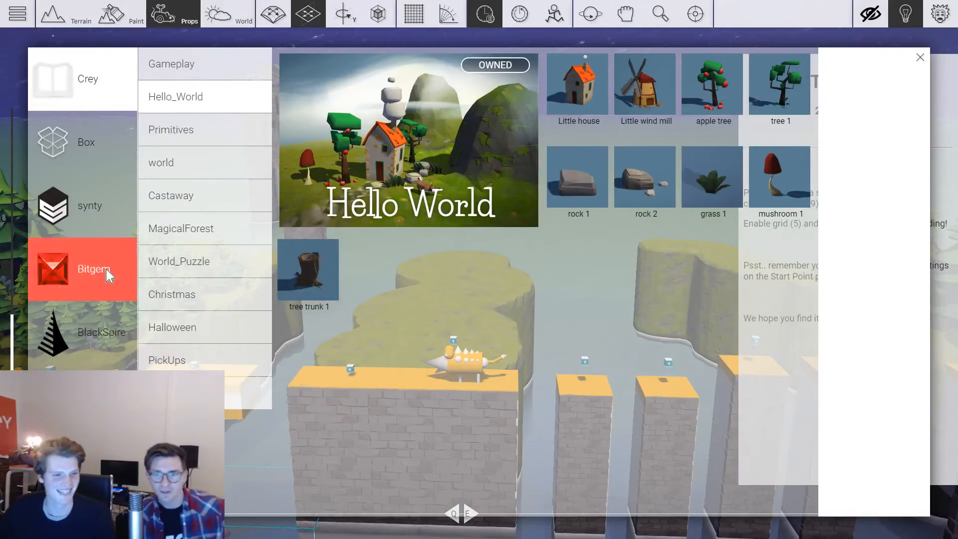
pyautogui.click(88, 272)
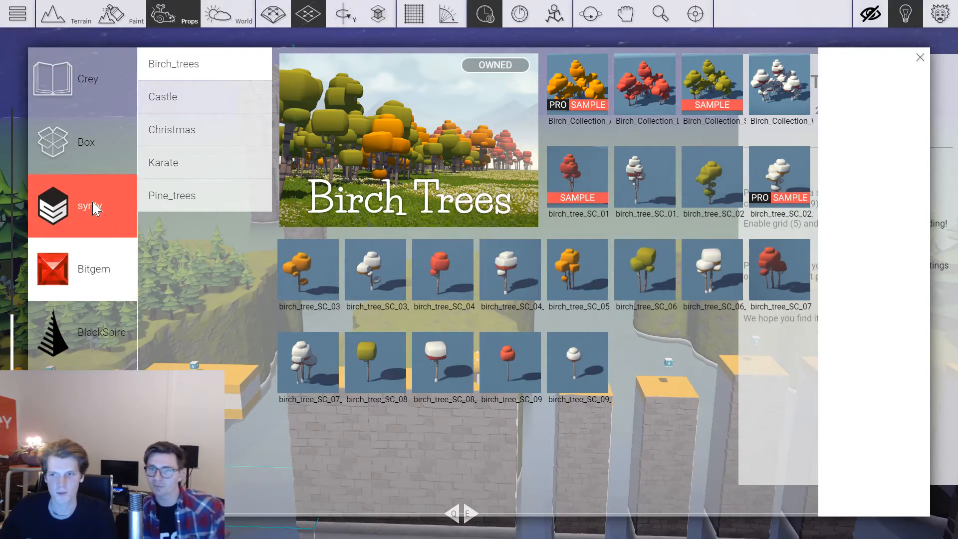
pyautogui.click(85, 78)
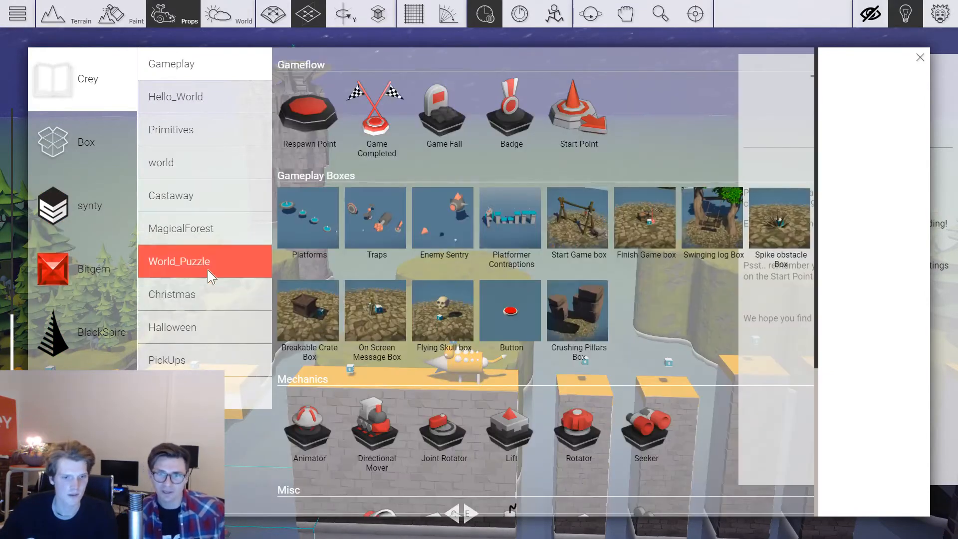
pyautogui.click(197, 229)
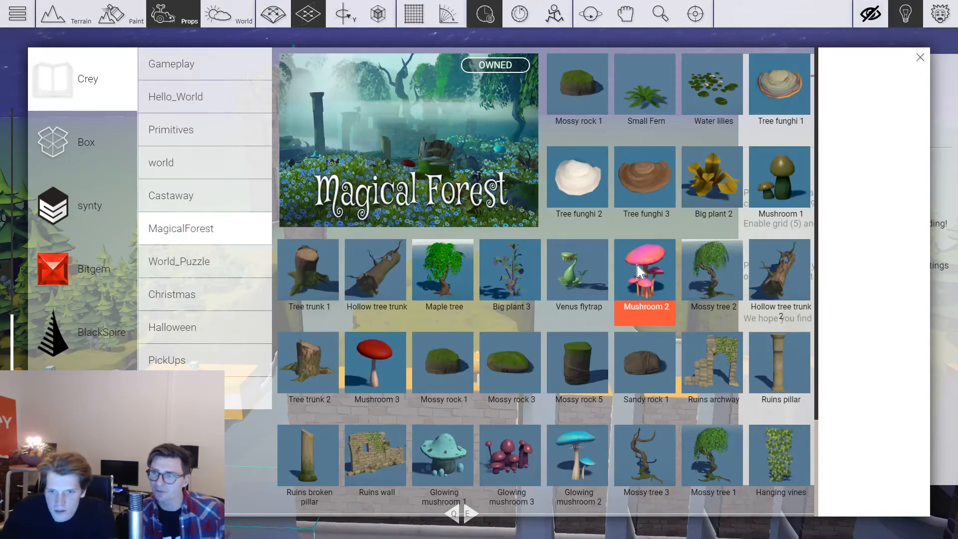
pyautogui.scroll(-2, 663, 282)
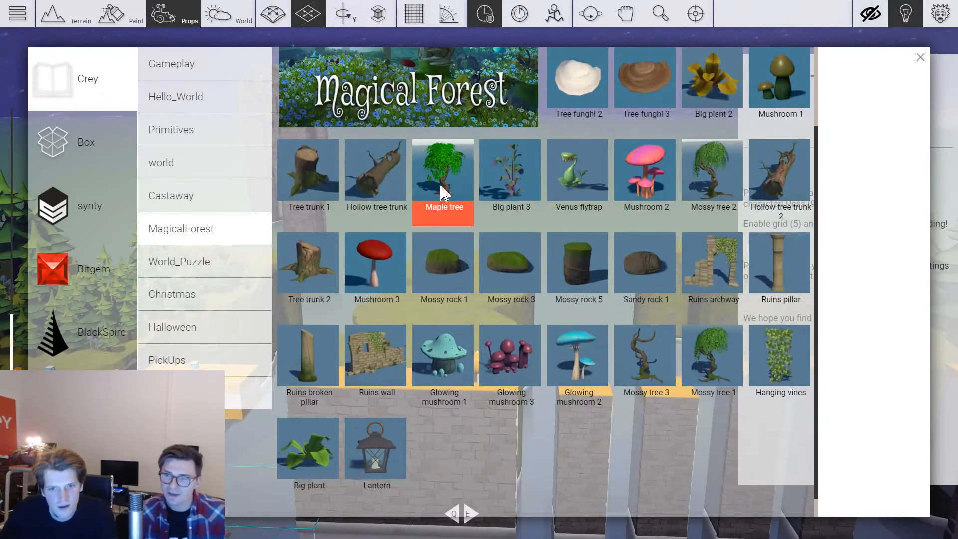
pyautogui.click(451, 202)
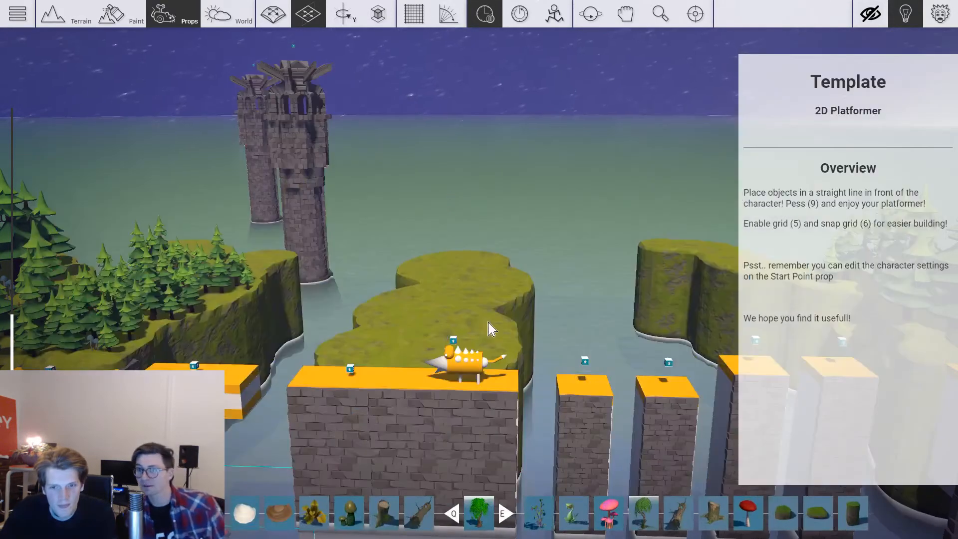
# Place the maple tree on the empty middle island behind the spiked creature's platform.
pyautogui.click(459, 276)
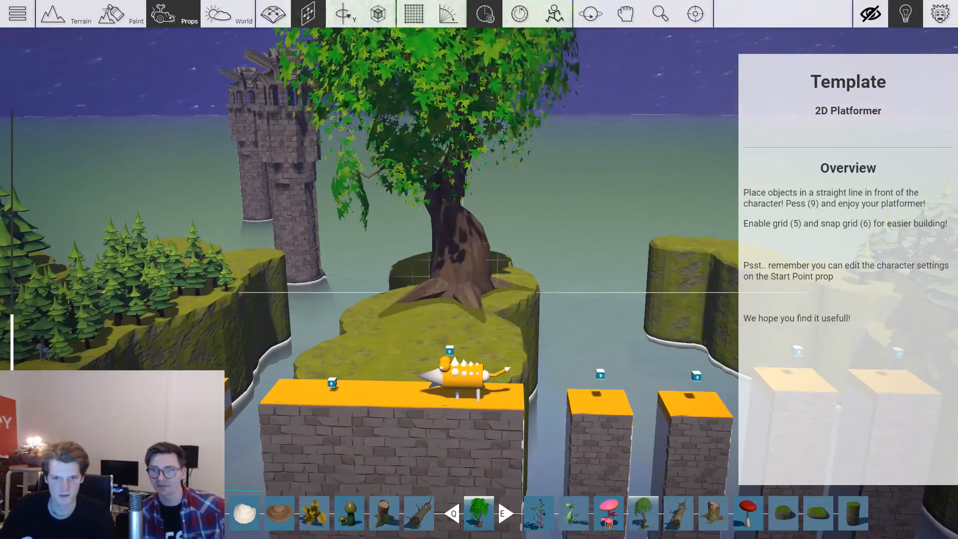
pyautogui.moveTo(486, 298)
pyautogui.mouseDown(button='right')
pyautogui.moveTo(564, 244)
pyautogui.moveTo(578, 252)
pyautogui.moveTo(424, 327)
pyautogui.moveTo(490, 383)
pyautogui.moveTo(492, 344)
pyautogui.moveTo(474, 306)
pyautogui.mouseUp(button='right')
pyautogui.press('s')
pyautogui.press('a')
pyautogui.press('w')
pyautogui.press('s')
pyautogui.press('d')
# Browse the MagicalForest and Castaway collections for undergrowth and choose the Giant fern prop.
pyautogui.press('Tab')
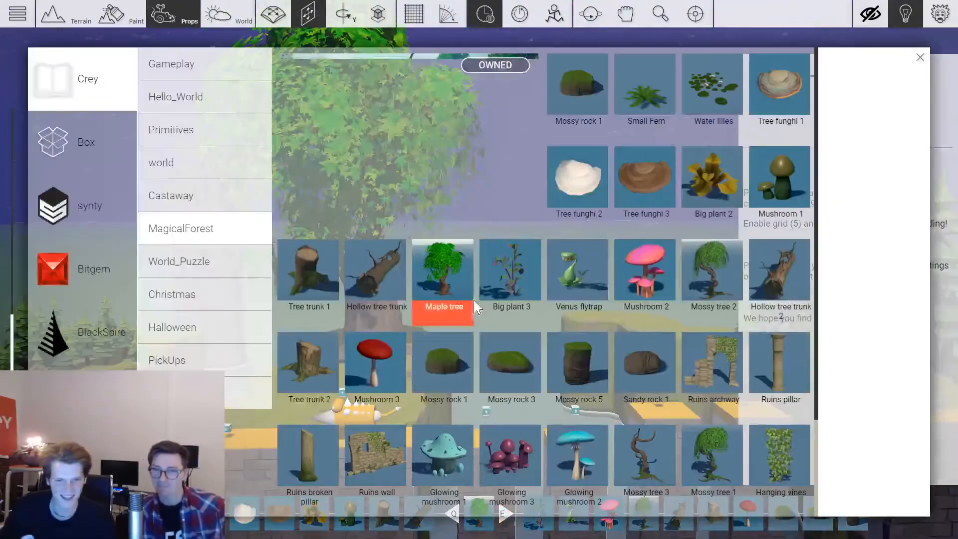
pyautogui.press('Tab')
pyautogui.press('a')
pyautogui.press('Tab')
pyautogui.scroll(-3, 632, 277)
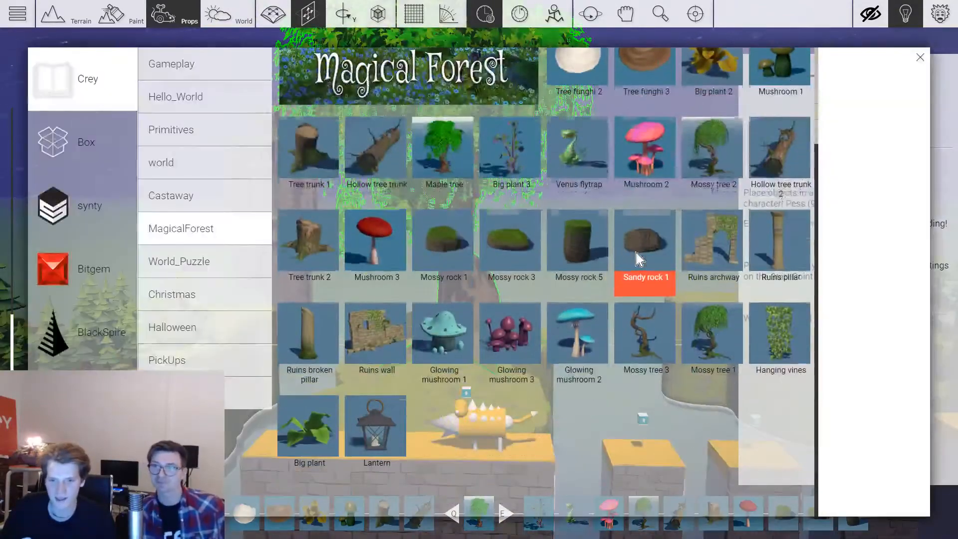
pyautogui.scroll(3, 632, 274)
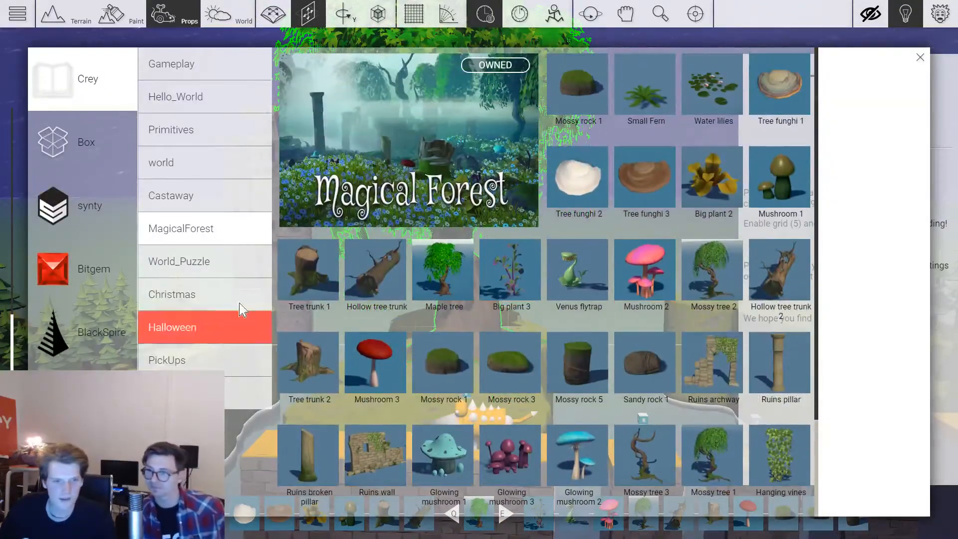
pyautogui.click(227, 205)
pyautogui.scroll(-5, 579, 261)
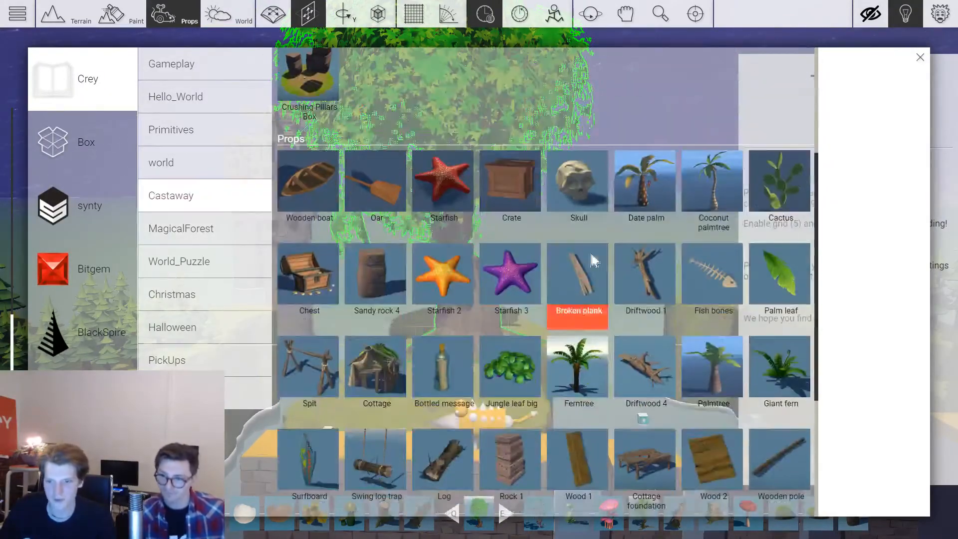
pyautogui.scroll(-2, 649, 281)
pyautogui.click(773, 276)
# Place two giant ferns on the middle island, one on each side of the maple tree's trunk.
pyautogui.press('a')
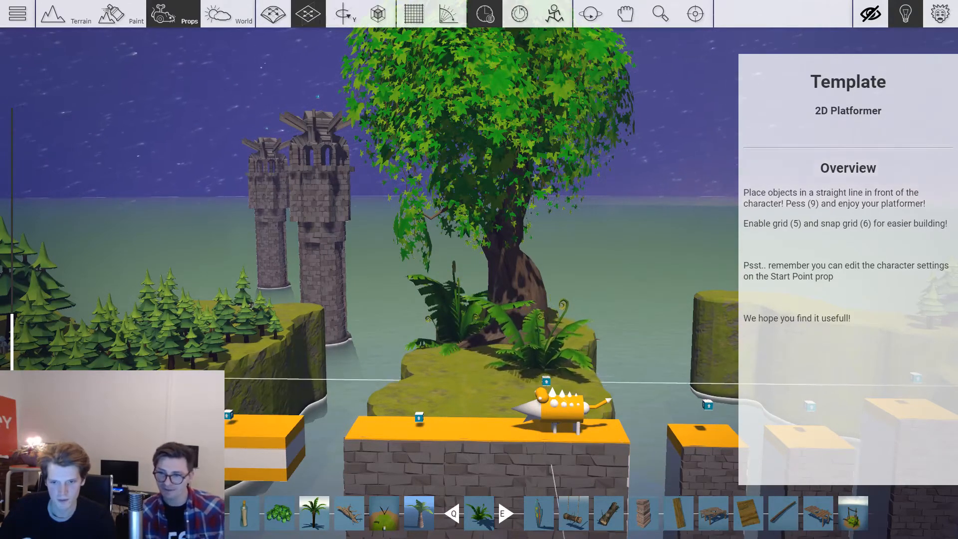
pyautogui.press('a')
pyautogui.press('d')
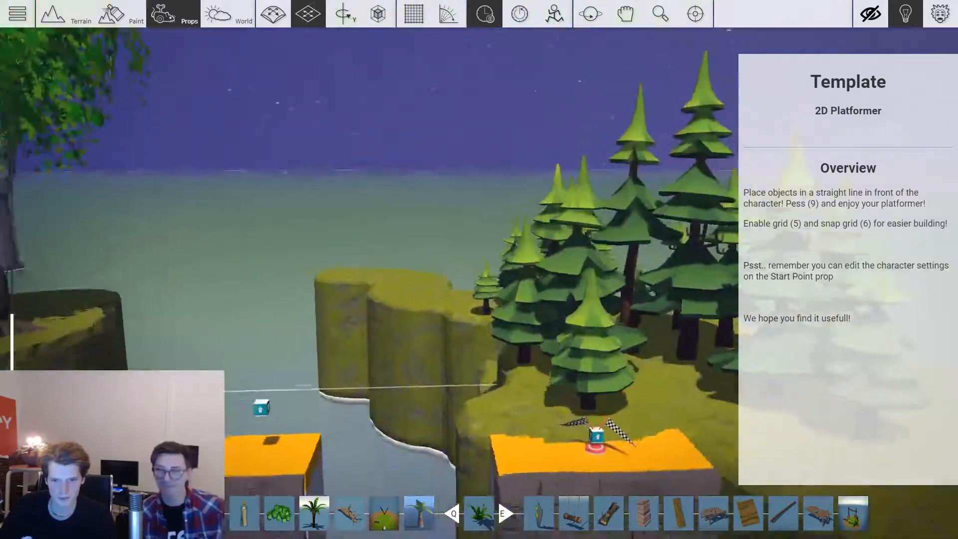
pyautogui.press('a')
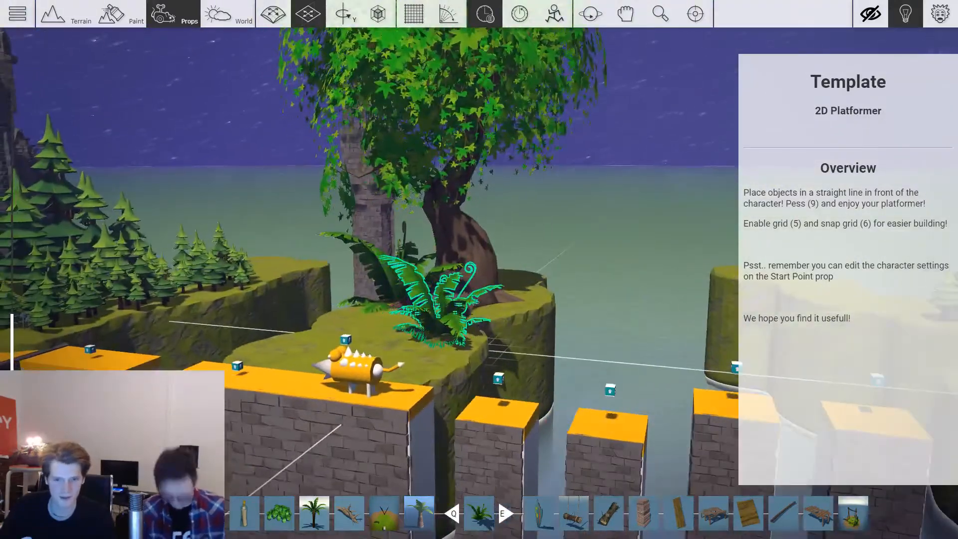
pyautogui.press('a')
pyautogui.click(470, 285)
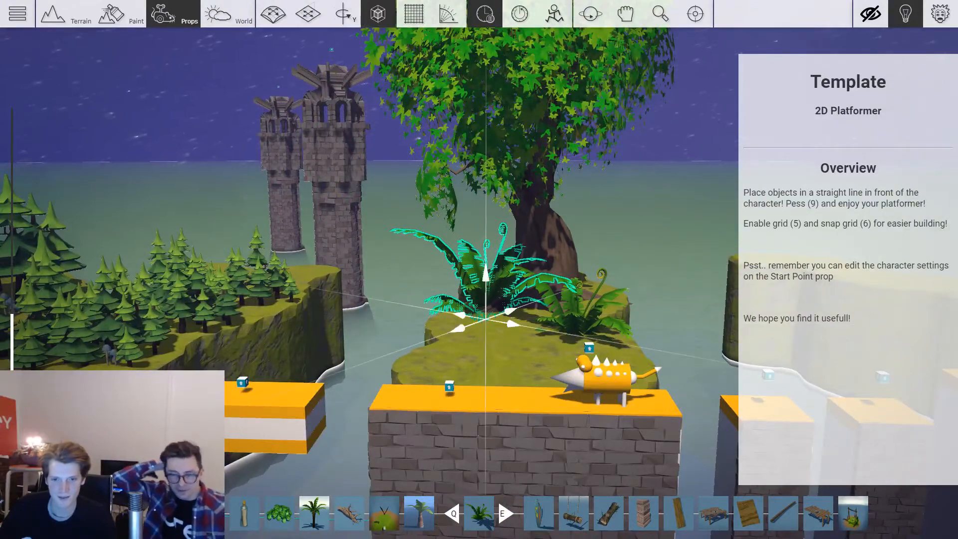
pyautogui.press('2')
pyautogui.press('s')
# Place a Castaway Cottage in front of the maple tree, scaled down to fit the island between the ferns.
pyautogui.press('Tab')
pyautogui.scroll(-6, 601, 216)
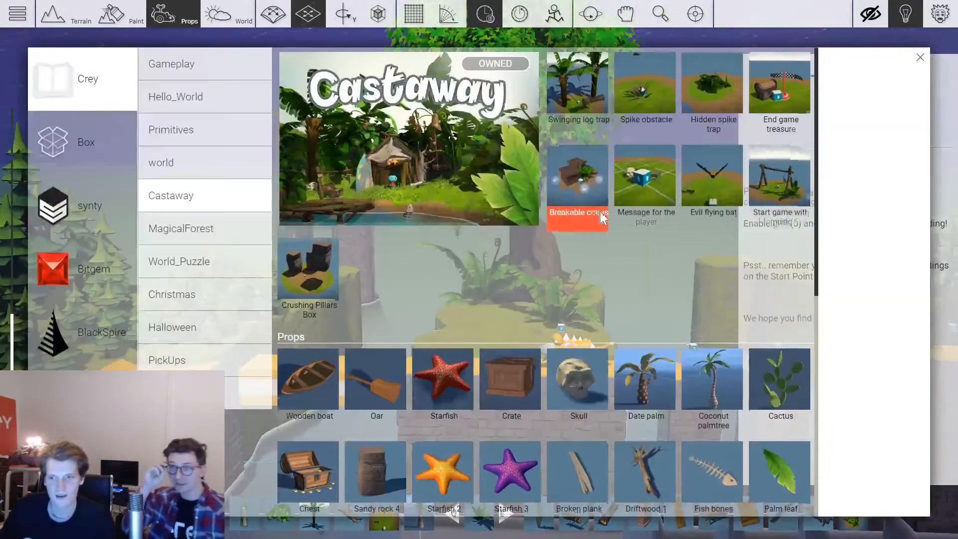
pyautogui.scroll(-2, 530, 227)
pyautogui.click(422, 174)
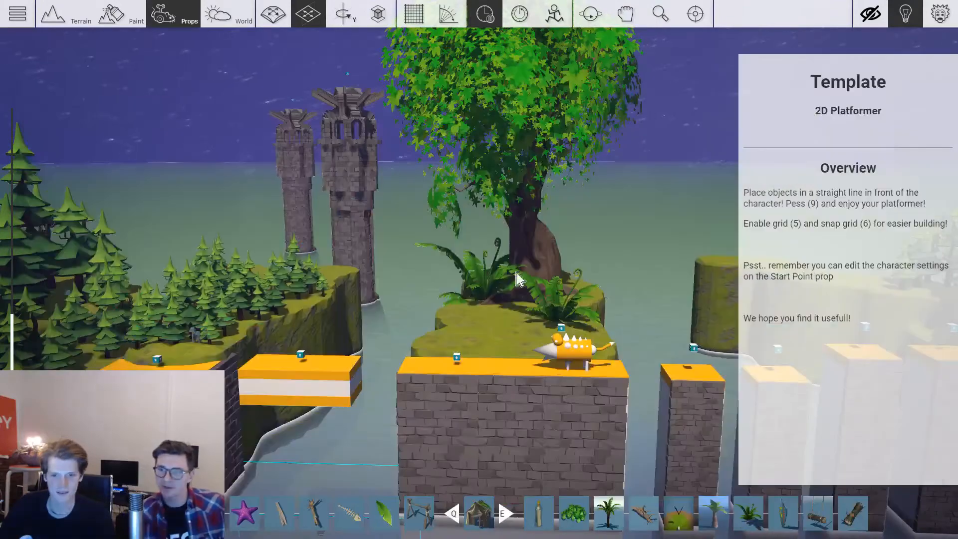
pyautogui.press('w')
pyautogui.scroll(-6, 514, 322)
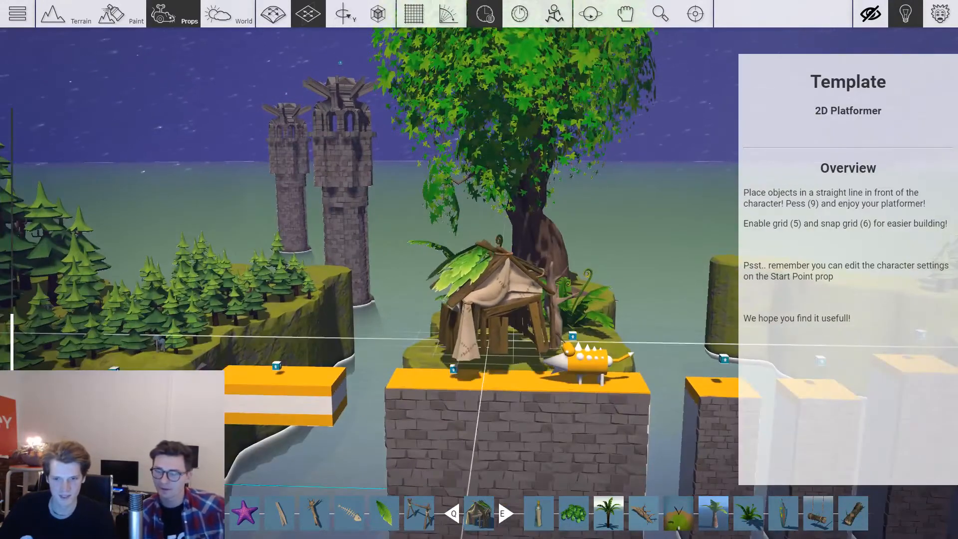
pyautogui.press('2')
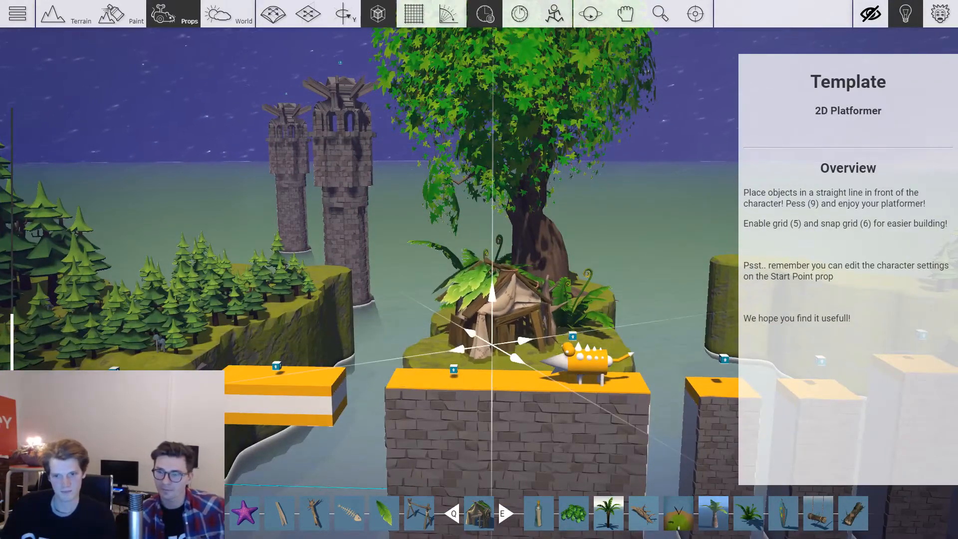
pyautogui.press('2')
pyautogui.click(642, 223)
pyautogui.press('w')
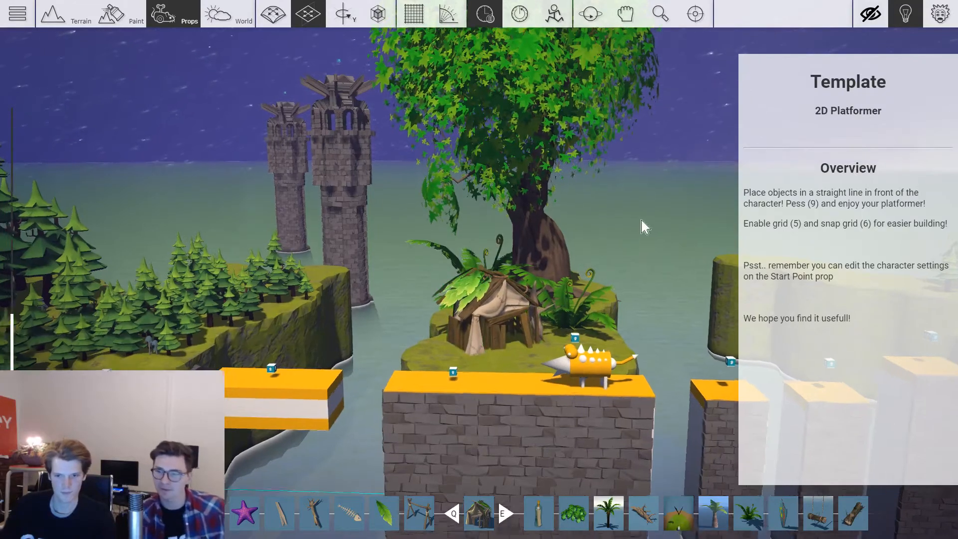
# Place a Castaway Skull in the cottage's doorway facing outward, and discard the spare skull being placed.
pyautogui.press('s')
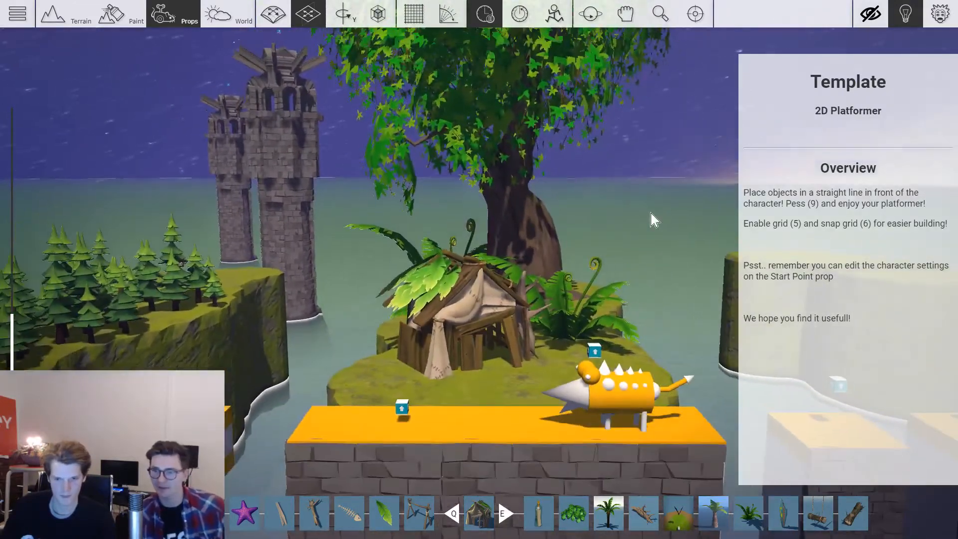
pyautogui.press('Tab')
pyautogui.scroll(-2, 652, 218)
pyautogui.click(580, 311)
pyautogui.press('w')
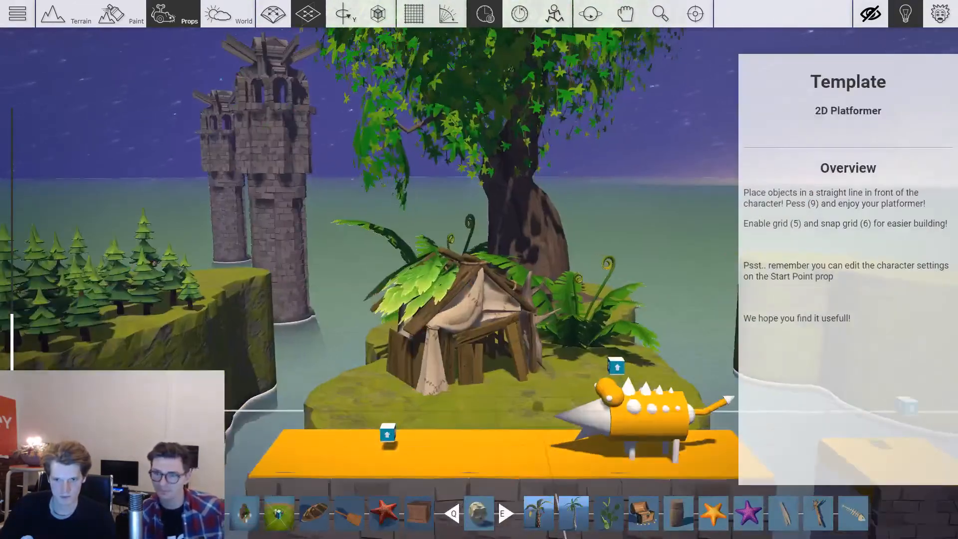
pyautogui.press('d')
pyautogui.press('w')
pyautogui.press('1')
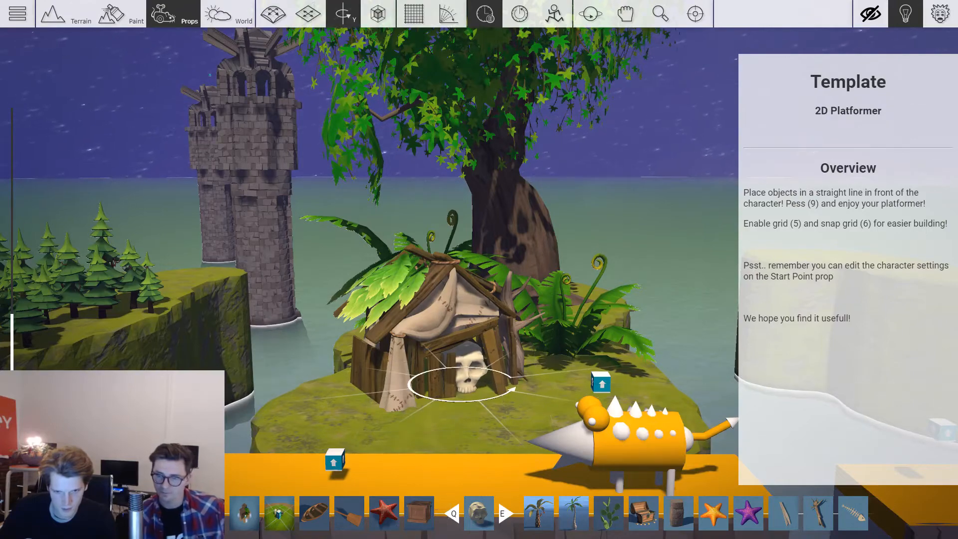
pyautogui.press('2')
pyautogui.moveTo(669, 288); pyautogui.dragTo(676, 293, button='right')
pyautogui.press('Tab')
pyautogui.press('Tab')
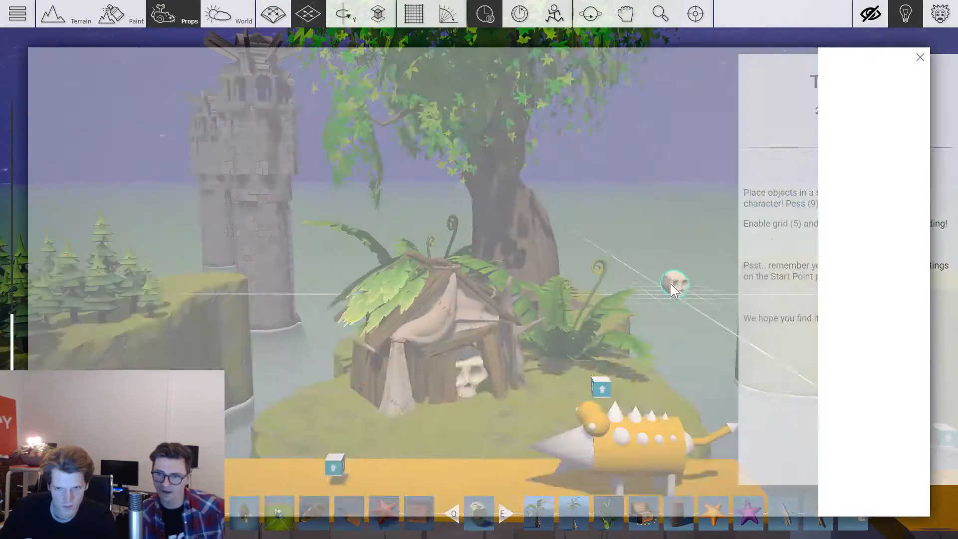
pyautogui.click(682, 295)
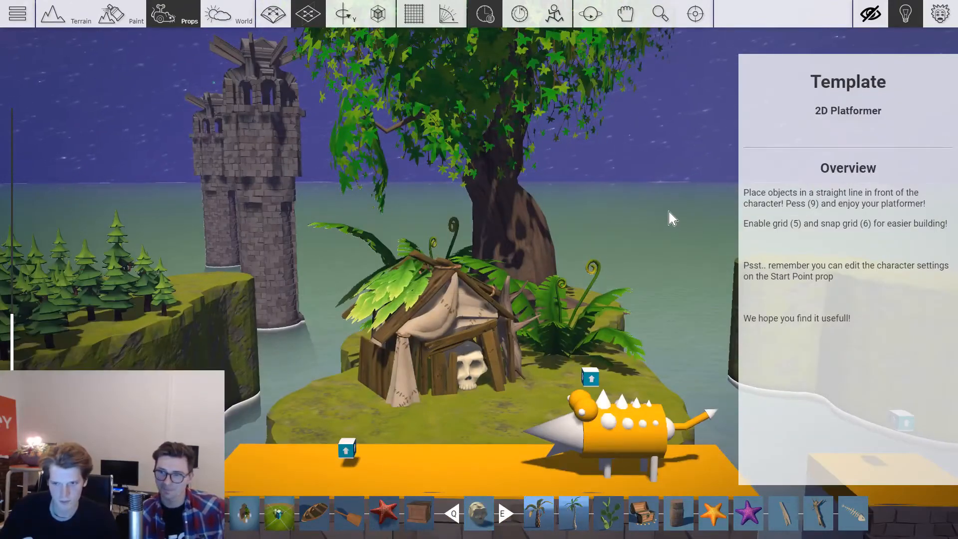
# Place an Animator from the Gameplay mechanics on the grass beside the skull and link it to the skull.
pyautogui.press('Tab')
pyautogui.click(184, 61)
pyautogui.scroll(-5, 312, 230)
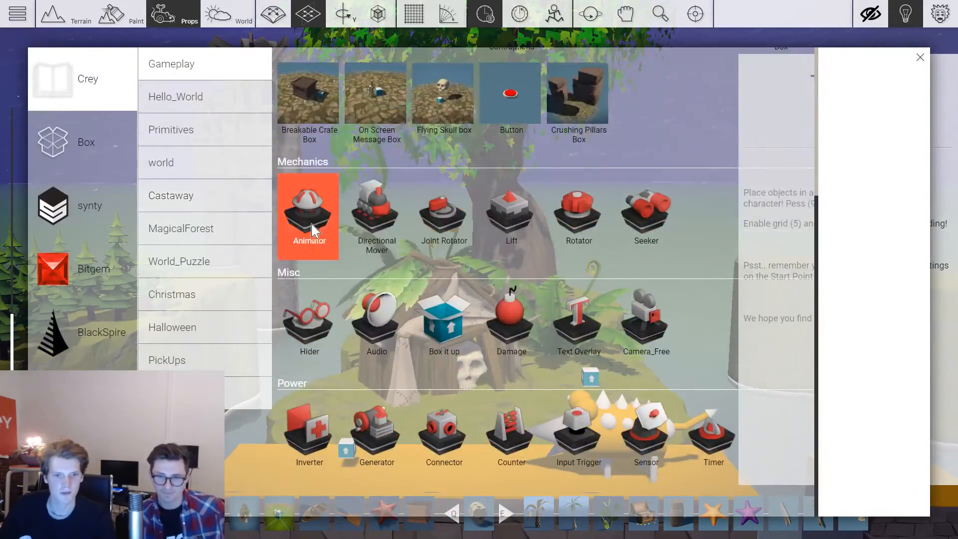
pyautogui.click(309, 219)
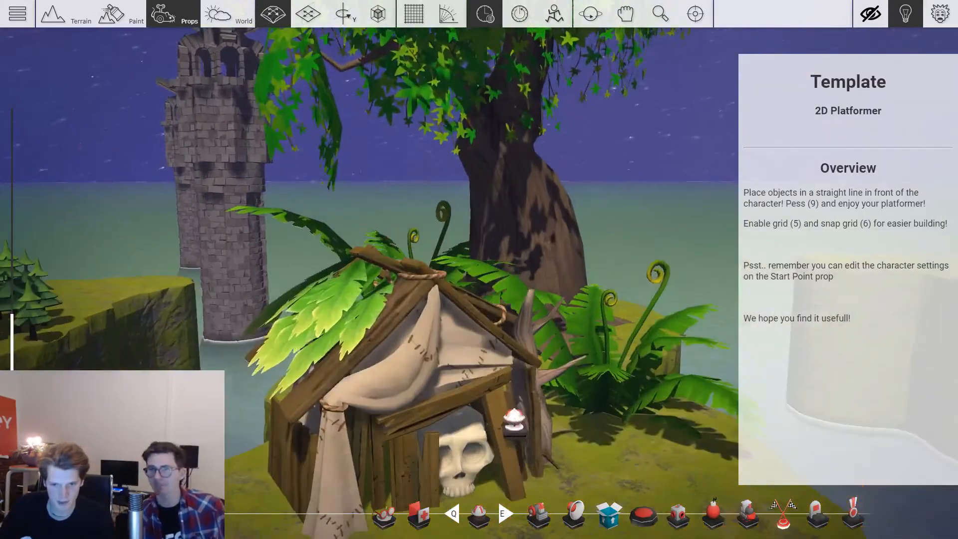
pyautogui.press('w')
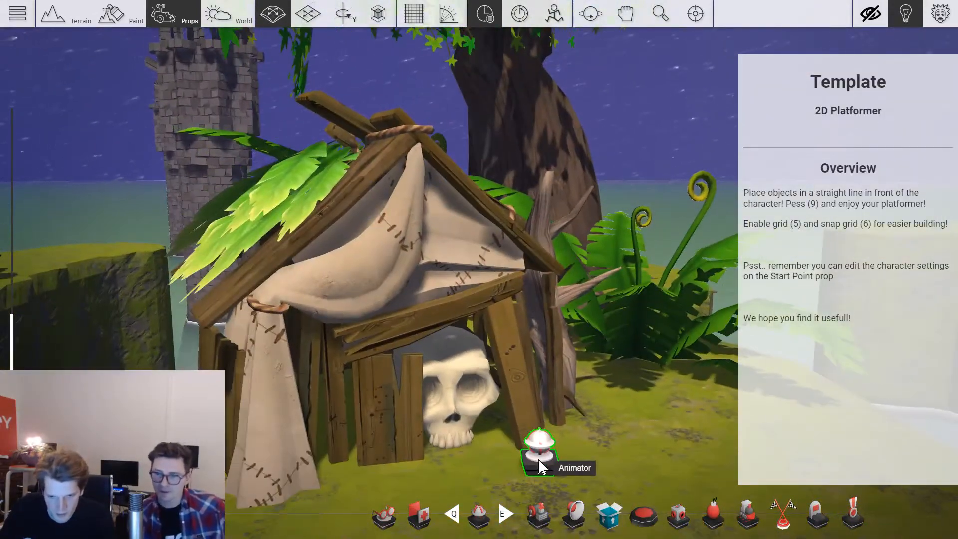
pyautogui.click(453, 409)
pyautogui.press('s')
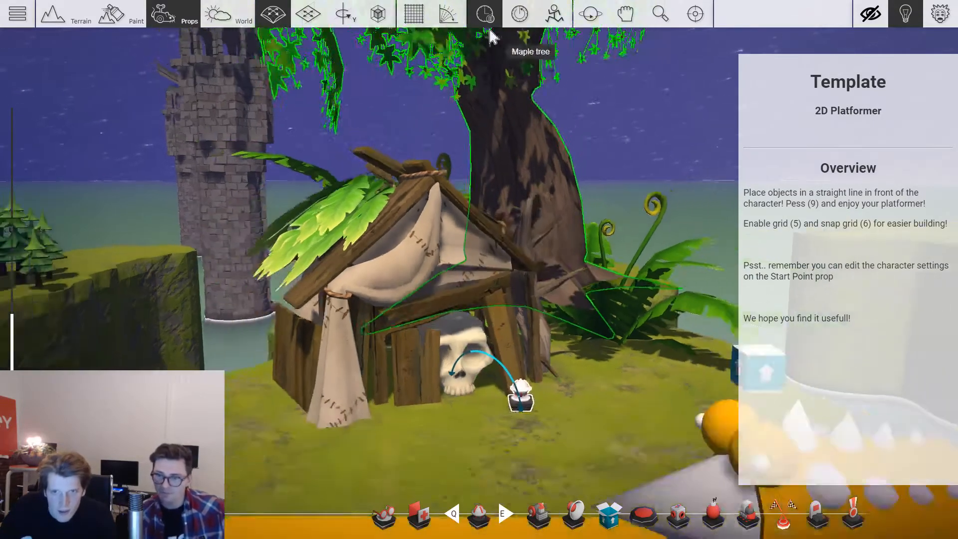
# Start time running in the scene and set the Animator's animation to Shake.
pyautogui.click(490, 21)
pyautogui.press('w')
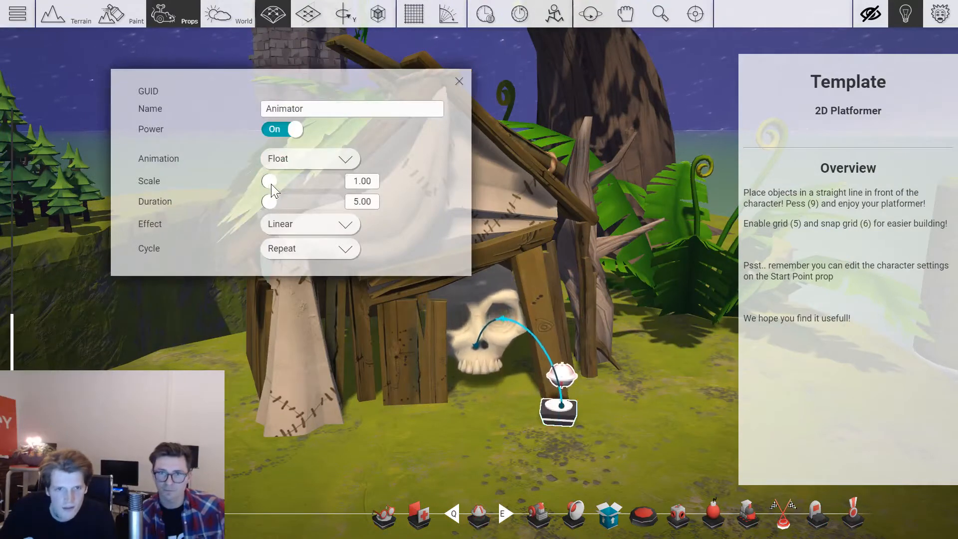
pyautogui.click(300, 160)
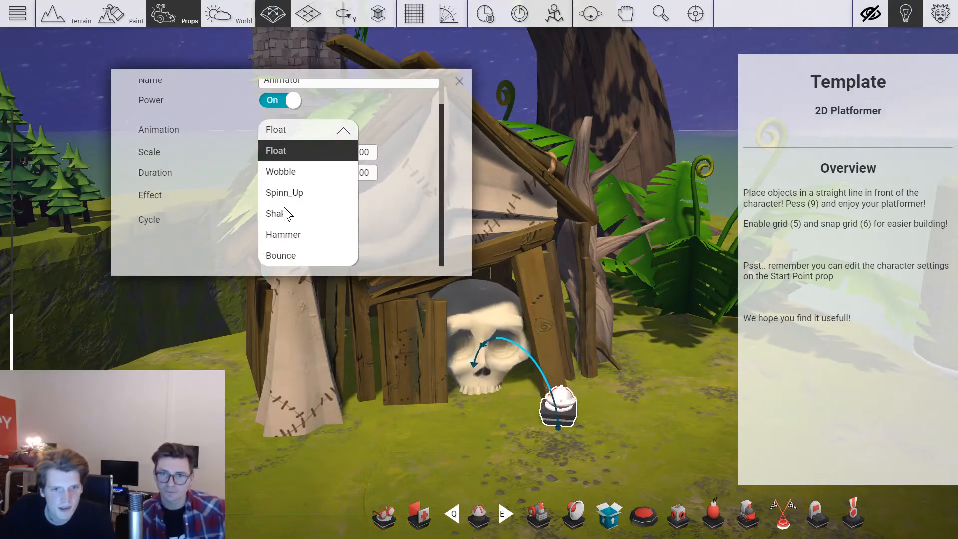
pyautogui.click(284, 215)
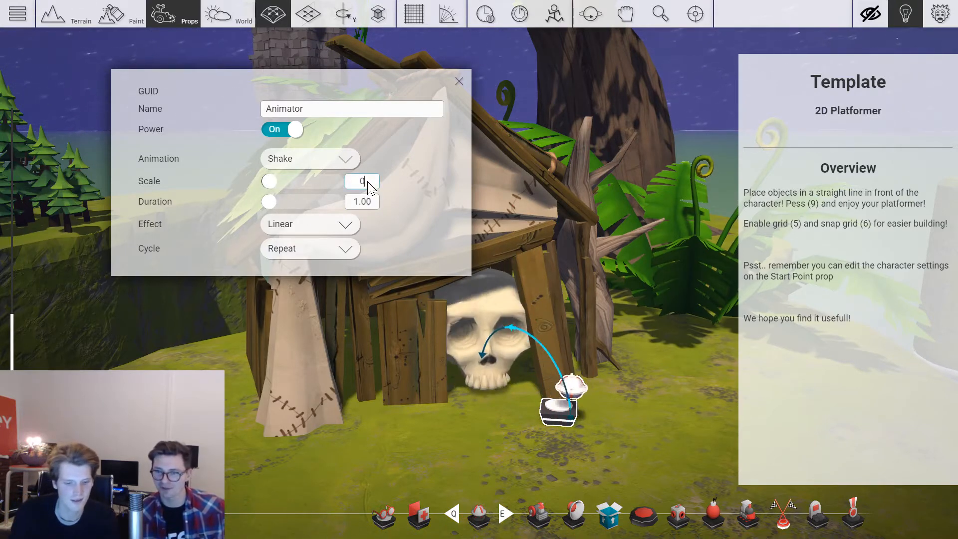
# Close the Animator's settings and examine the cottage island from the platform side.
pyautogui.click(459, 81)
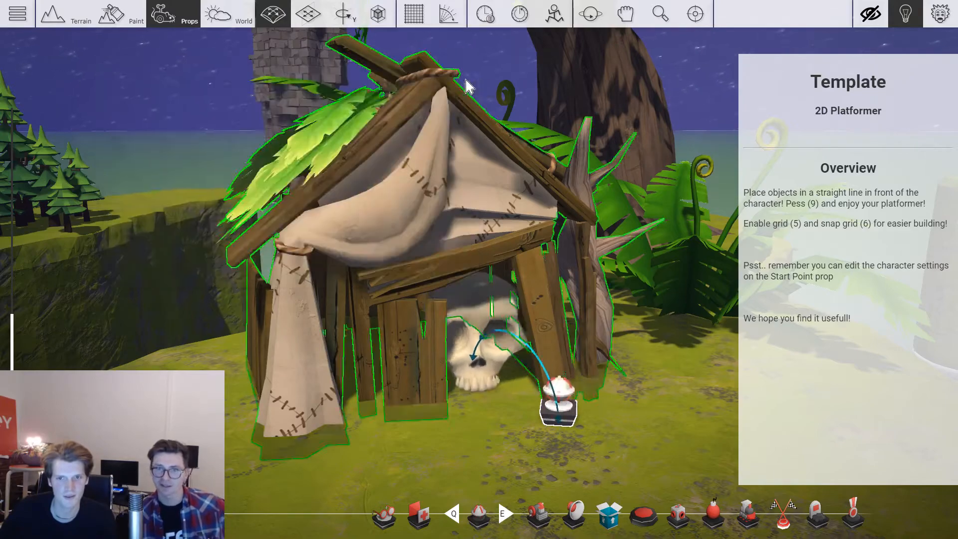
pyautogui.press('s')
pyautogui.moveTo(656, 93); pyautogui.dragTo(612, 140, button='right')
pyautogui.scroll(-5, 630, 133)
pyautogui.press('s')
pyautogui.press('d')
pyautogui.press('Tab')
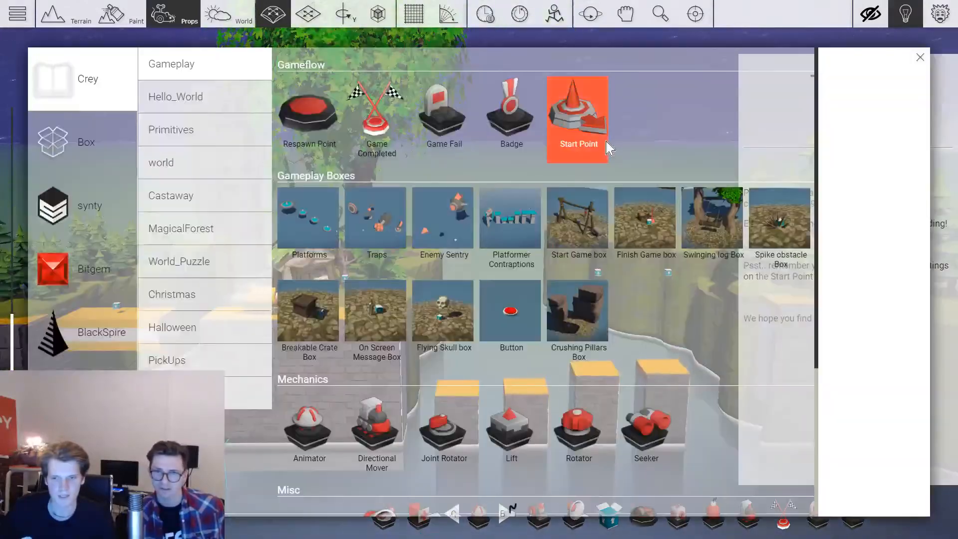
pyautogui.scroll(-4, 349, 210)
pyautogui.press('Tab')
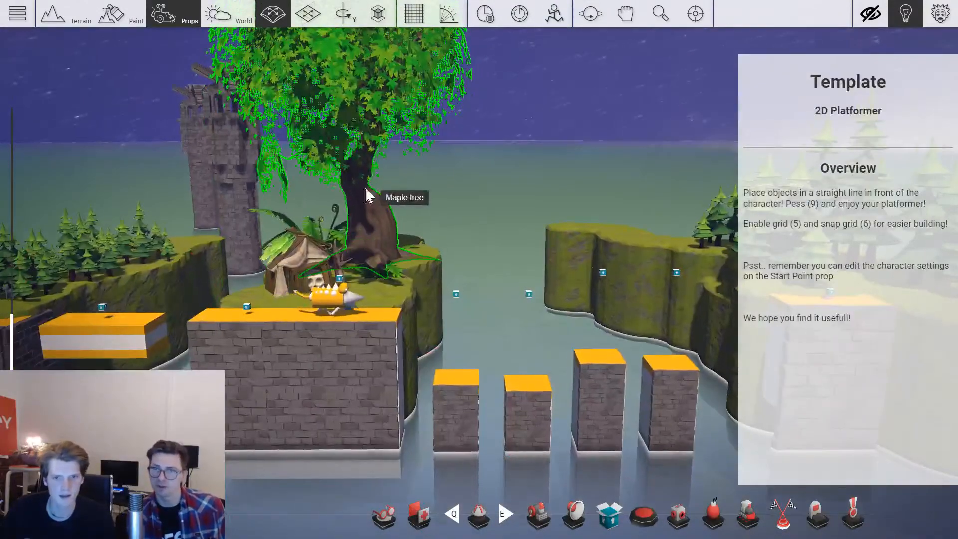
# Copy the large fern several times and stand the copies in the water behind and beside the islands around the maple tree.
pyautogui.click(339, 237)
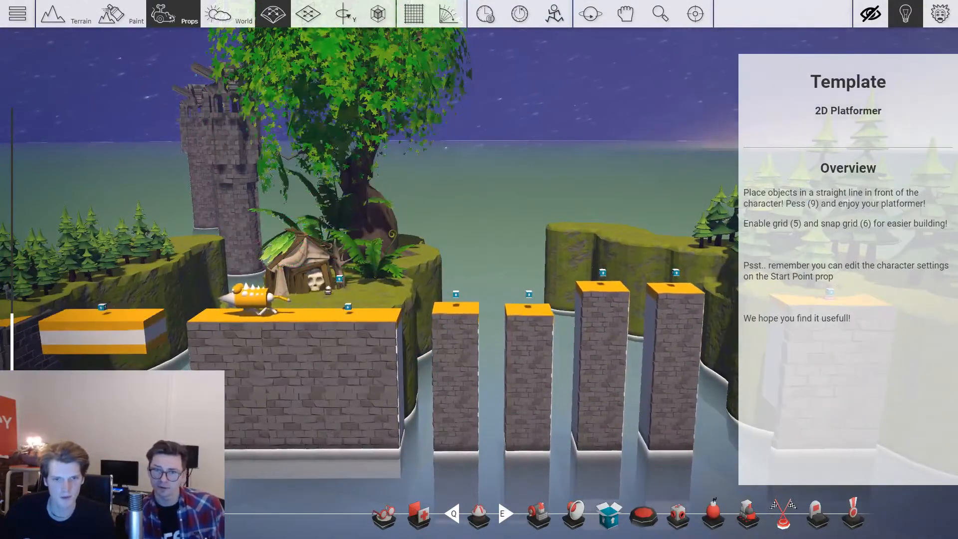
pyautogui.press('s')
pyautogui.press('a')
pyautogui.press('w')
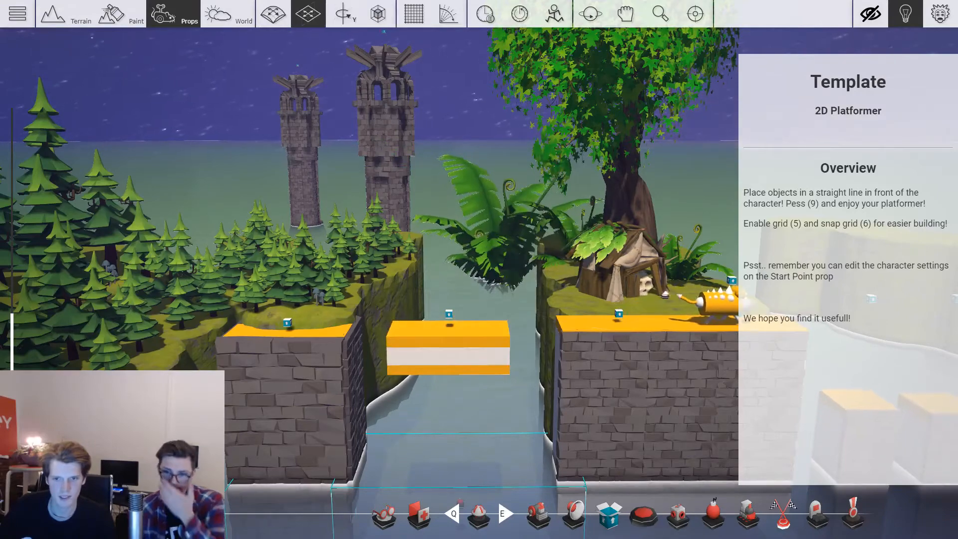
pyautogui.press('3')
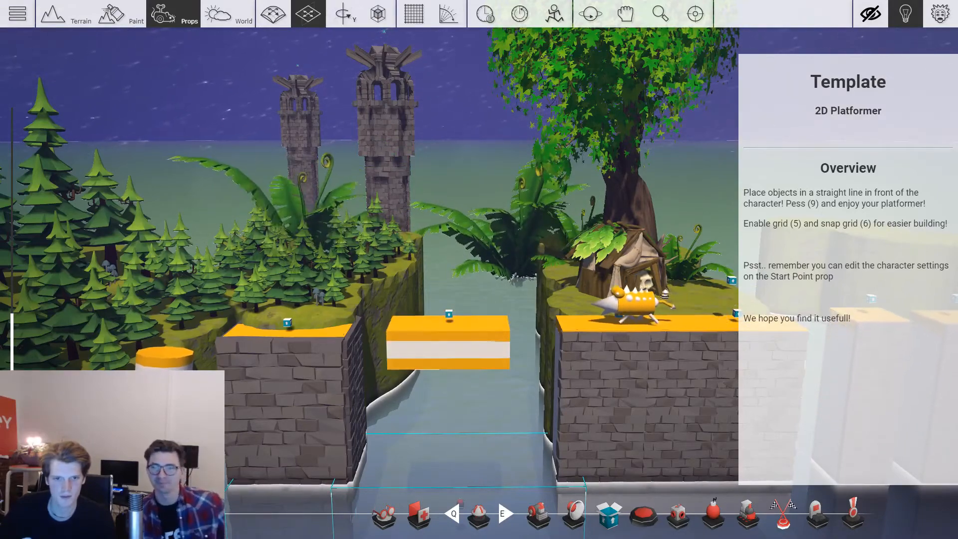
pyautogui.press('d')
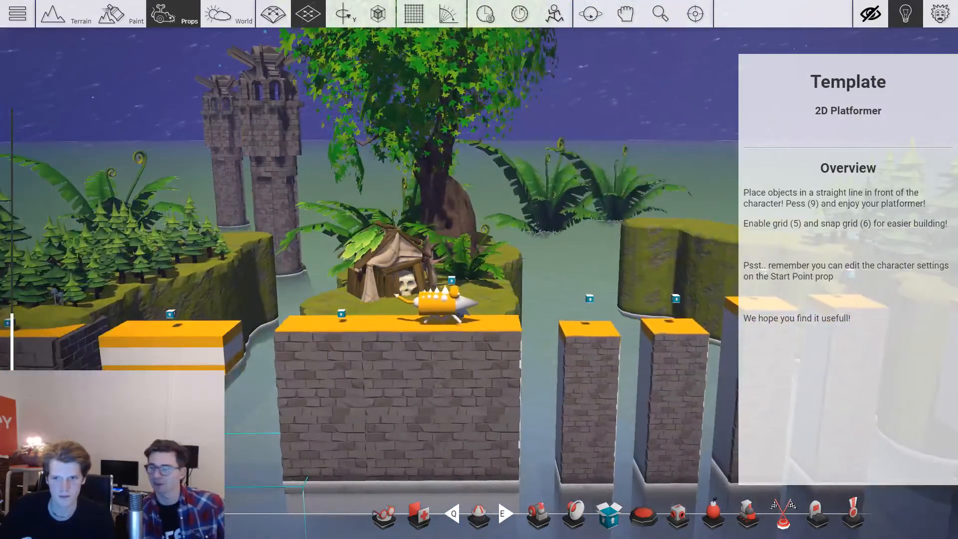
pyautogui.press('3')
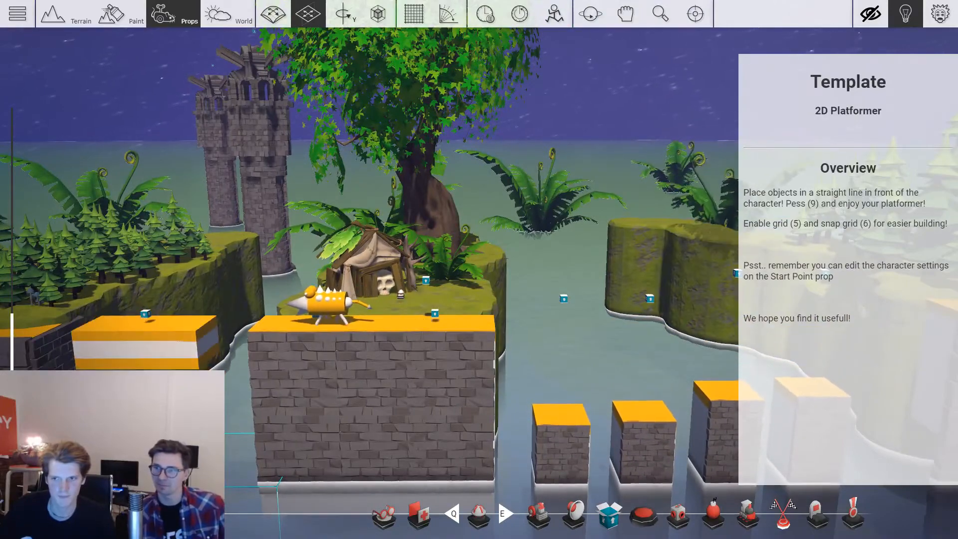
pyautogui.press('4')
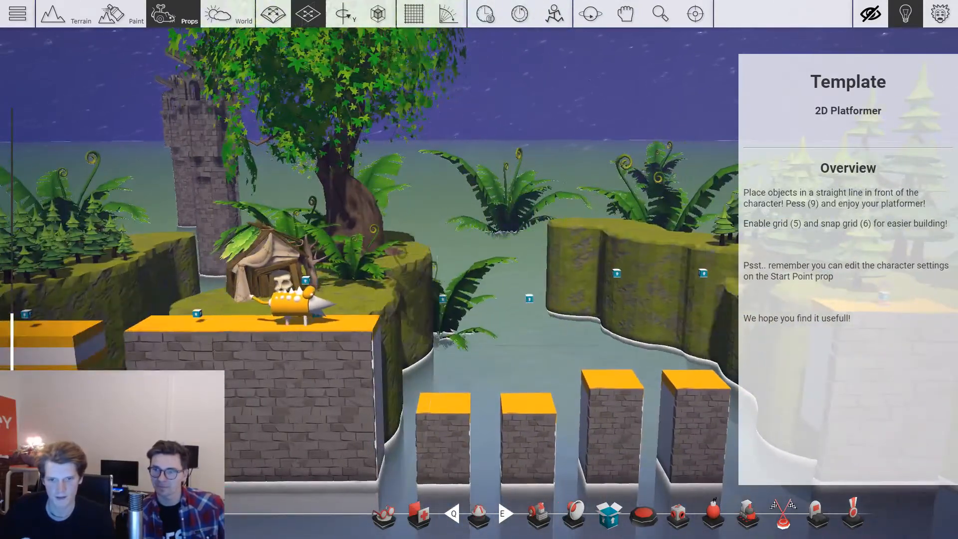
pyautogui.press('s')
pyautogui.press('a')
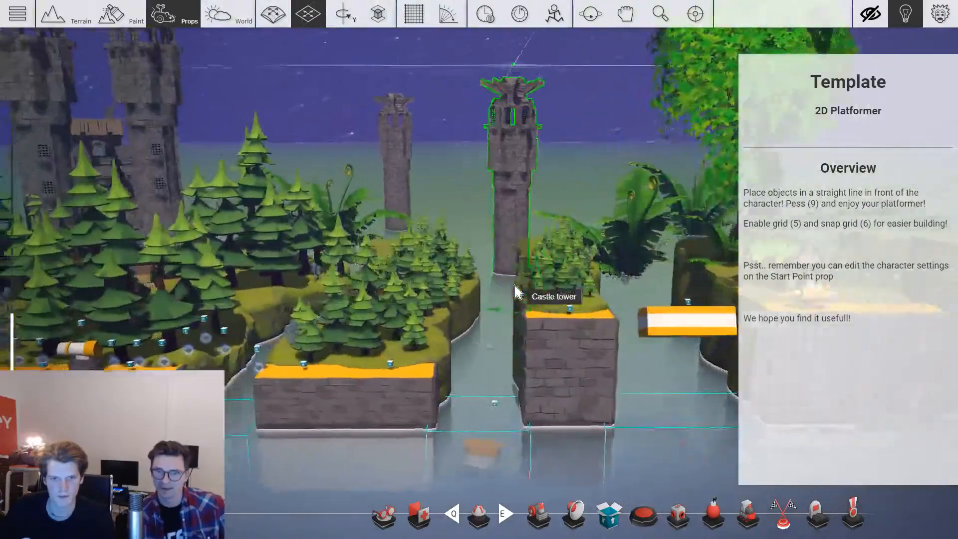
# Copy the castle tower into the water behind the forest island next to the finish platform.
pyautogui.press('s')
pyautogui.press('d')
pyautogui.moveTo(517, 292); pyautogui.dragTo(513, 227, button='right')
pyautogui.keyDown('shift'); pyautogui.moveTo(513, 228); pyautogui.dragTo(632, 134); pyautogui.keyUp('shift')
pyautogui.press('d')
pyautogui.press('s')
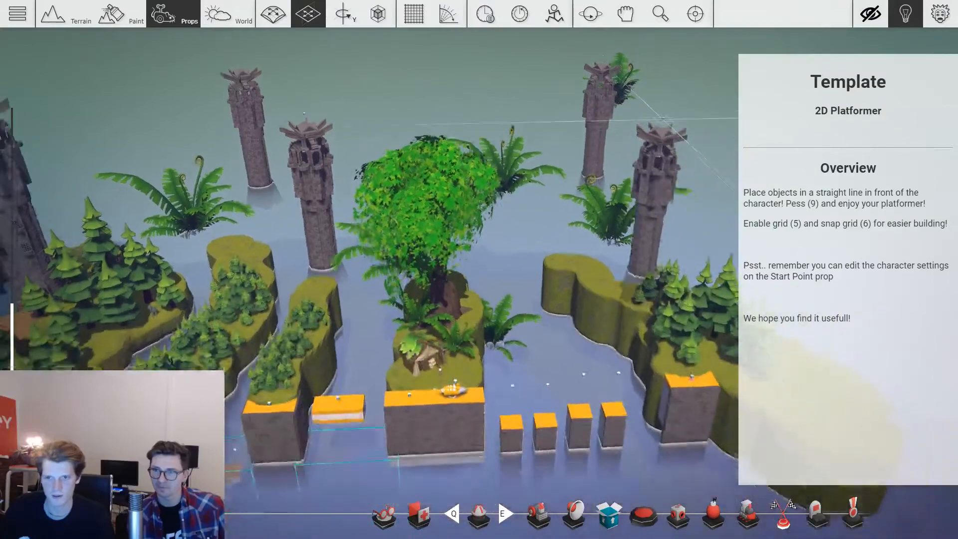
pyautogui.press('w')
pyautogui.moveTo(610, 75)
pyautogui.mouseDown(button='right')
pyautogui.moveTo(709, 50)
pyautogui.moveTo(611, 76)
pyautogui.mouseUp(button='right')
pyautogui.press('d')
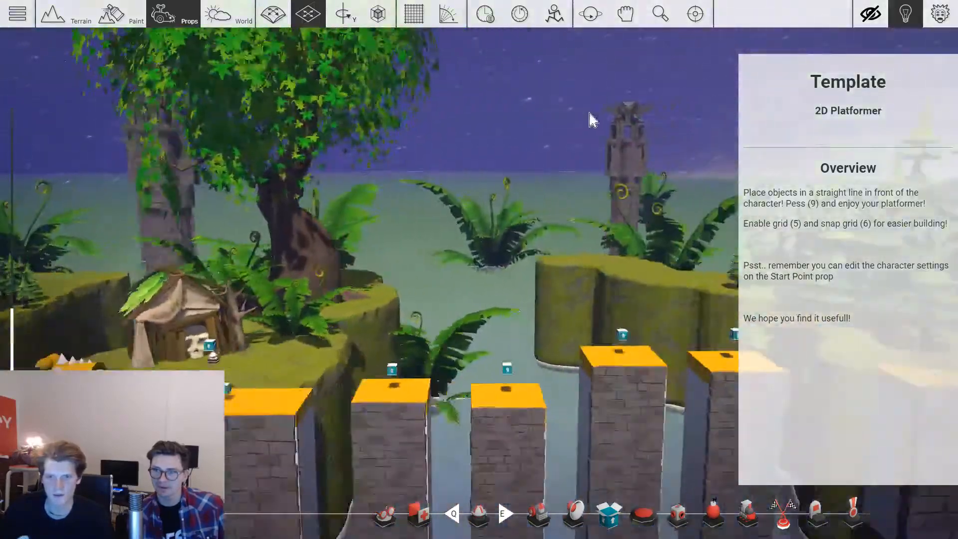
# Extend the rear of the forest island beside the finish platform with cylinder terrain.
pyautogui.press('s')
pyautogui.moveTo(498, 164); pyautogui.dragTo(403, 226, button='right')
pyautogui.press('w')
pyautogui.keyDown('shift'); pyautogui.moveTo(403, 226); pyautogui.dragTo(564, 258); pyautogui.keyUp('shift')
pyautogui.press('a')
pyautogui.press('w')
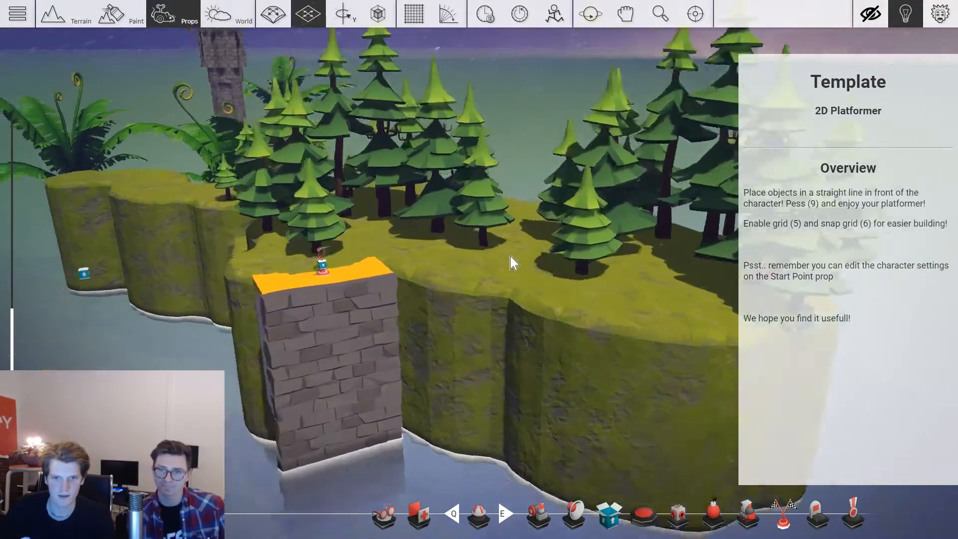
pyautogui.moveTo(513, 261)
pyautogui.mouseDown(button='right')
pyautogui.moveTo(419, 223)
pyautogui.moveTo(442, 260)
pyautogui.moveTo(457, 317)
pyautogui.mouseUp(button='right')
pyautogui.press('F2')
pyautogui.press('s')
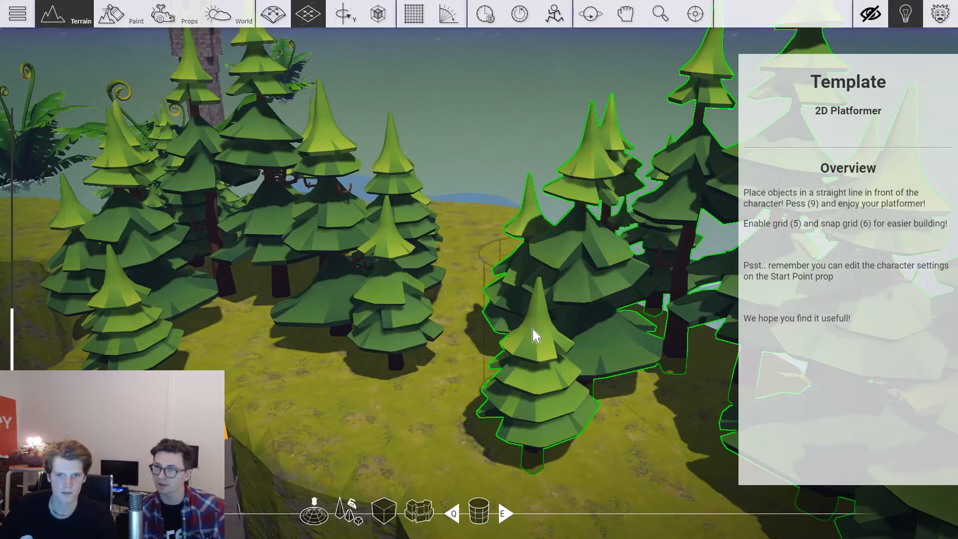
pyautogui.press('s')
pyautogui.press('s')
pyautogui.press('F3')
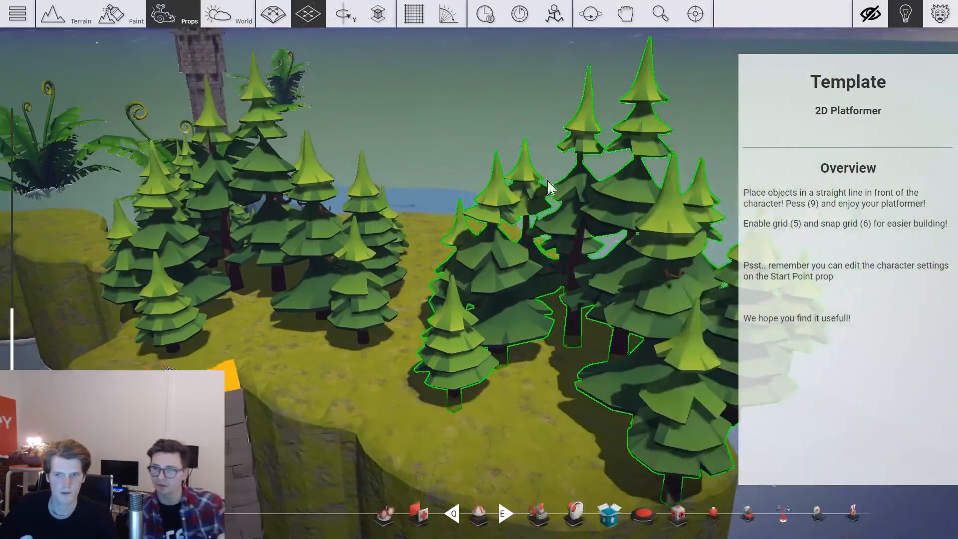
# Hide the template info panel and paint the forest island's new rear terrain with the grass material.
pyautogui.press('s')
pyautogui.click(901, 16)
pyautogui.press('w')
pyautogui.moveTo(624, 123)
pyautogui.mouseDown(button='right')
pyautogui.moveTo(578, 108)
pyautogui.moveTo(564, 123)
pyautogui.mouseUp(button='right')
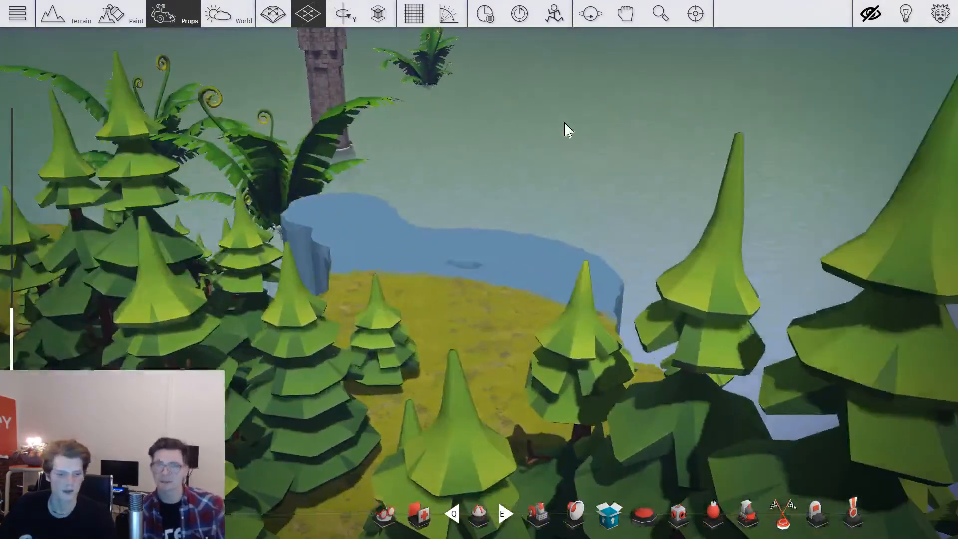
pyautogui.press('F1')
pyautogui.press('F2')
pyautogui.press('s')
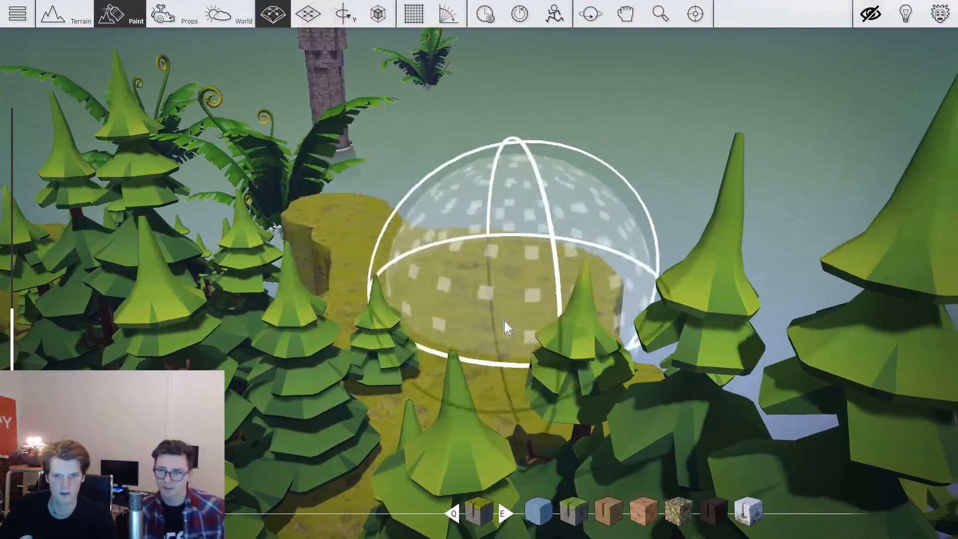
pyautogui.press('F3')
pyautogui.press('s')
pyautogui.press('F2')
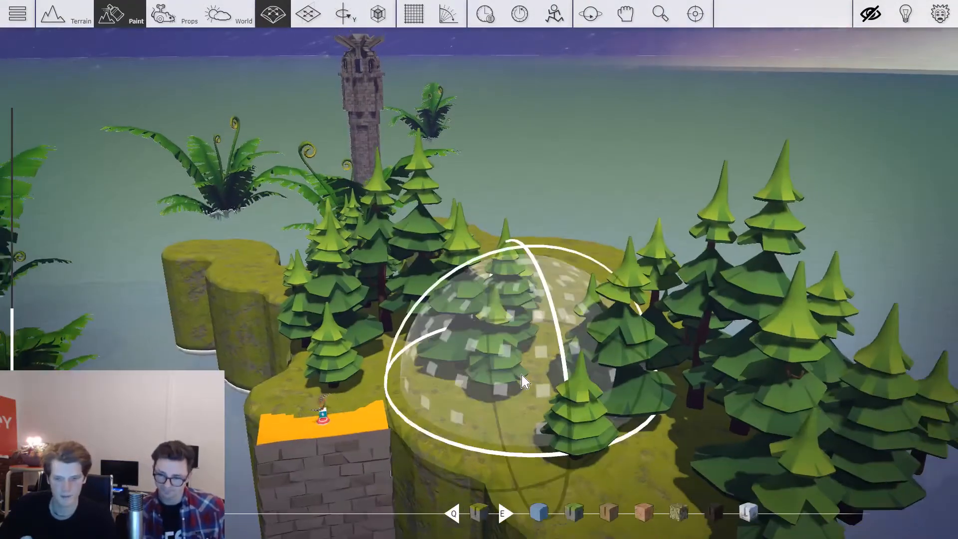
# Paint a brown dirt path with a small brush from the finish platform between the spruces to the rear of the island.
pyautogui.press('a')
pyautogui.press('e')
pyautogui.press('e')
pyautogui.press('e')
pyautogui.press('e')
pyautogui.press('r')
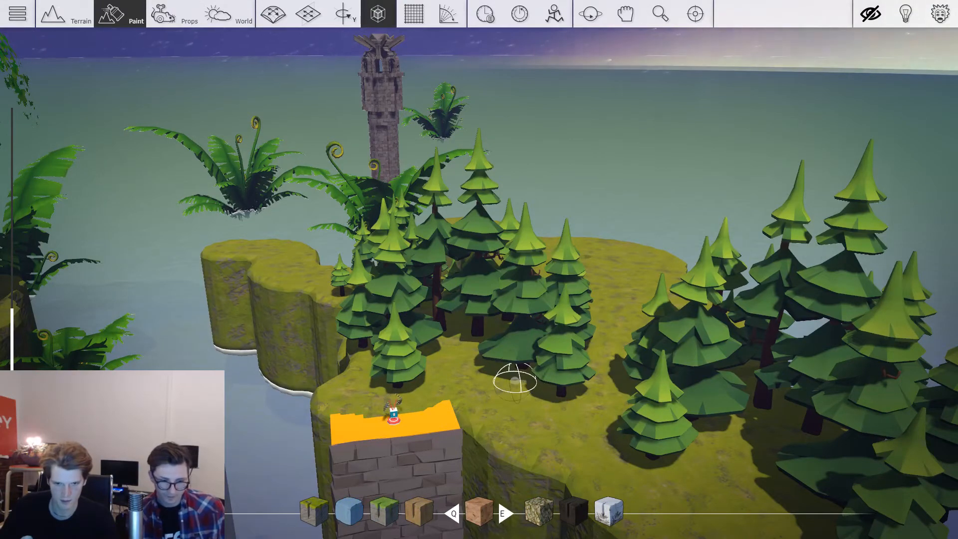
pyautogui.press('w')
pyautogui.press('a')
pyautogui.press('e')
pyautogui.press('q')
pyautogui.press('q')
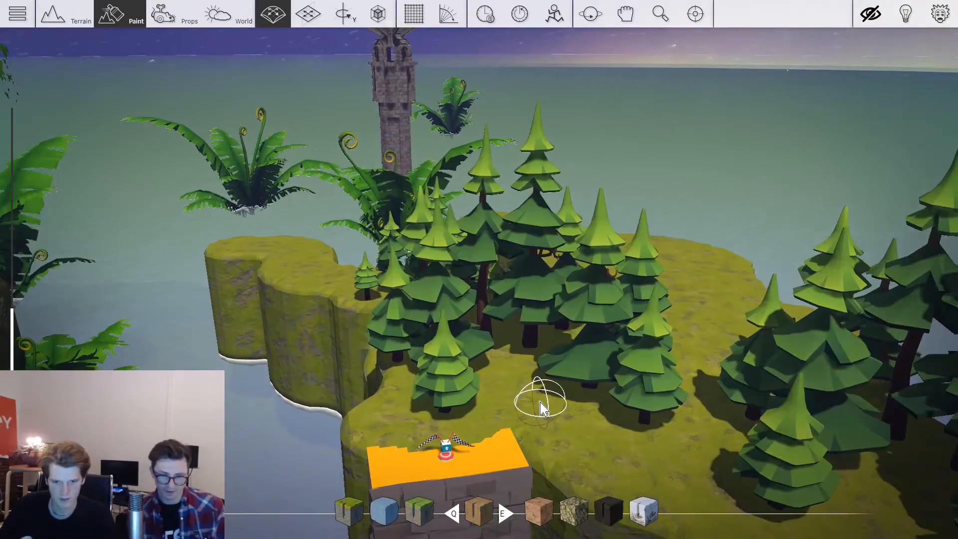
pyautogui.press('w')
pyautogui.press('s')
pyautogui.press('d')
pyautogui.press('w')
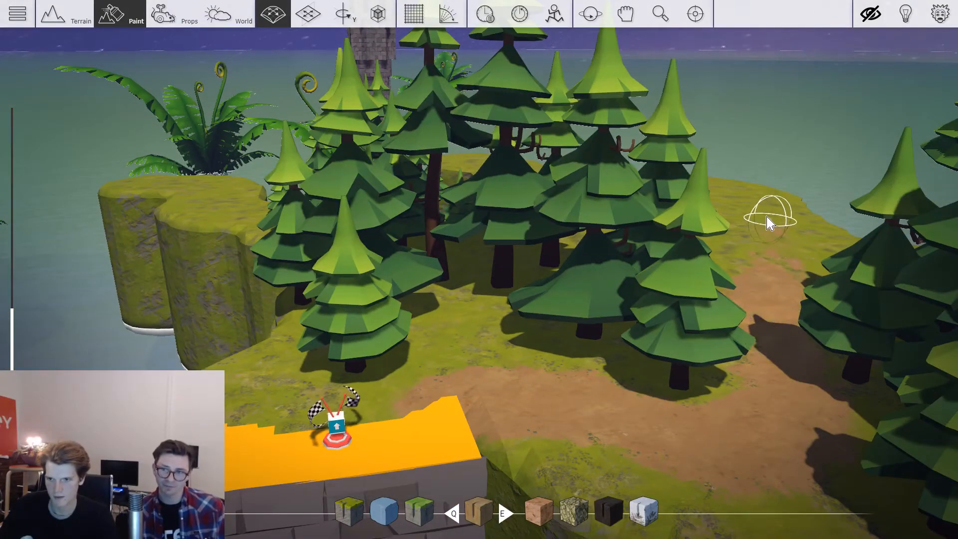
pyautogui.press('s')
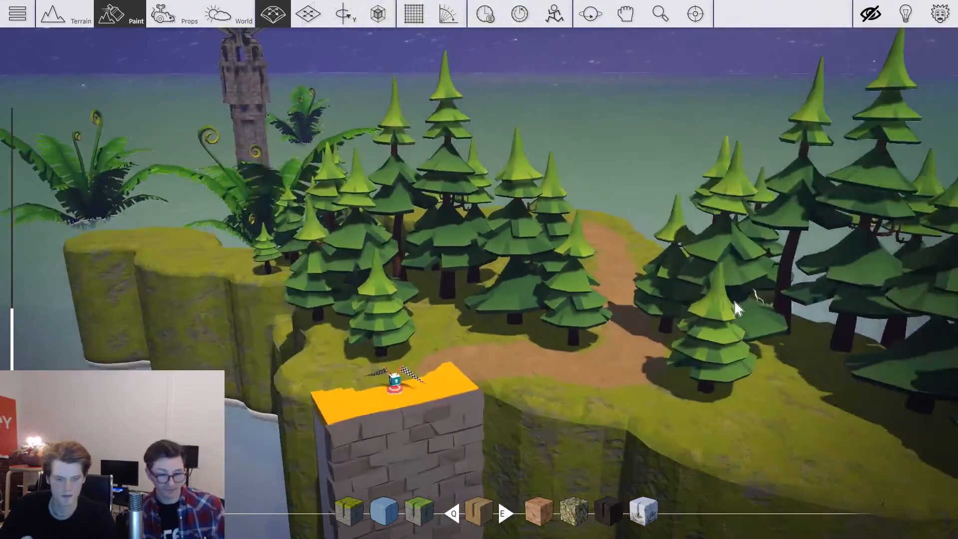
# Copy the spruce trees beside the path onto the bare rear part of the forest island.
pyautogui.press('3')
pyautogui.moveTo(714, 300)
pyautogui.mouseDown()
pyautogui.moveTo(599, 239)
pyautogui.moveTo(702, 246)
pyautogui.moveTo(743, 348)
pyautogui.moveTo(747, 268)
pyautogui.moveTo(778, 276)
pyautogui.moveTo(579, 231)
pyautogui.mouseUp()
pyautogui.press('s')
pyautogui.moveTo(709, 338); pyautogui.dragTo(673, 339, button='right')
pyautogui.press('w')
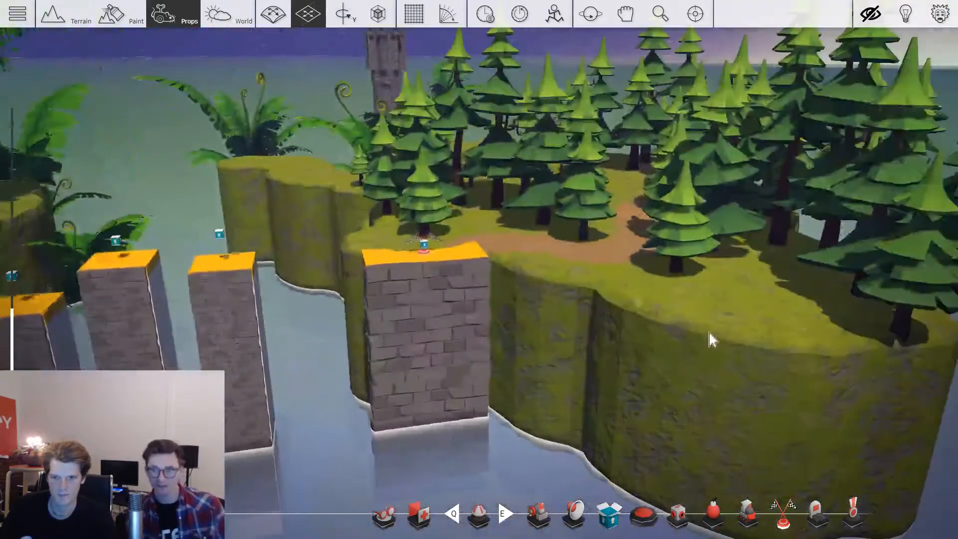
# Place a Giant Mushroom from synty's Dungeon_Pack on the grass in front of the spruces, enlarged and rotated about the vertical axis.
pyautogui.press('Tab')
pyautogui.click(92, 205)
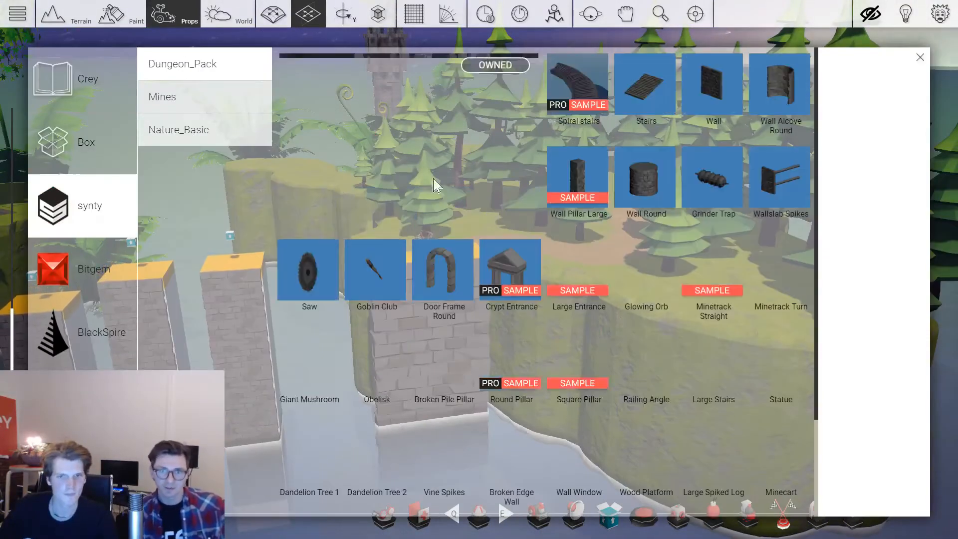
pyautogui.scroll(-3, 614, 186)
pyautogui.click(317, 250)
pyautogui.press('w')
pyautogui.press('d')
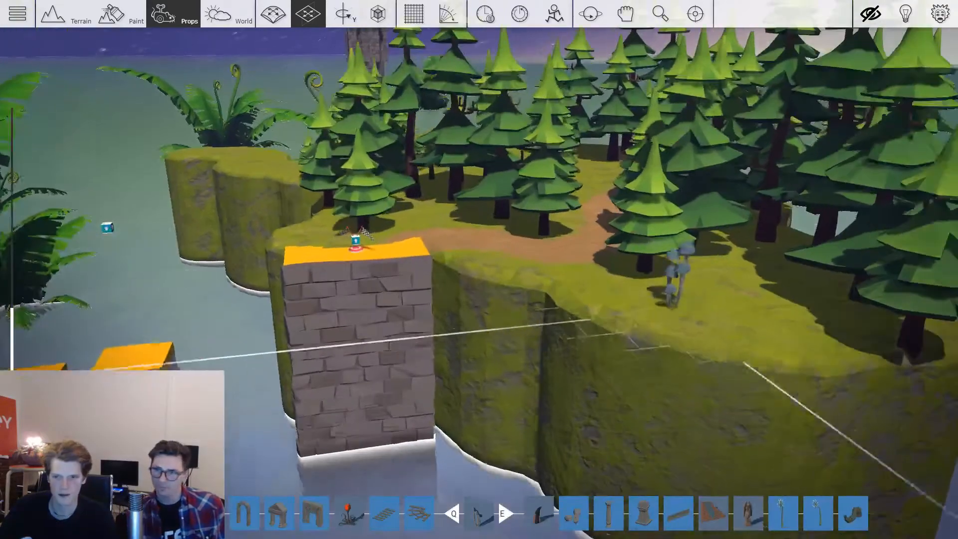
pyautogui.moveTo(704, 314); pyautogui.dragTo(705, 315)
pyautogui.press('r')
pyautogui.press('t')
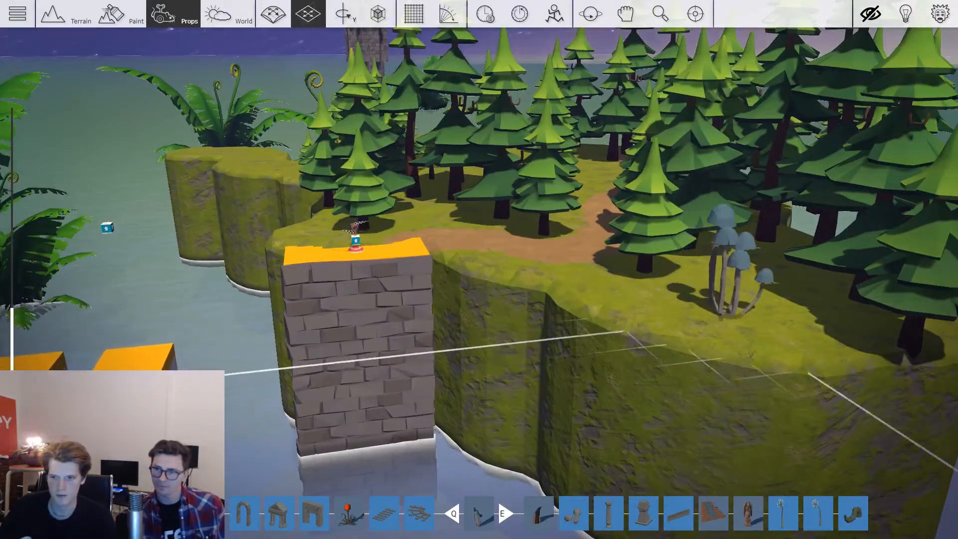
pyautogui.press('r')
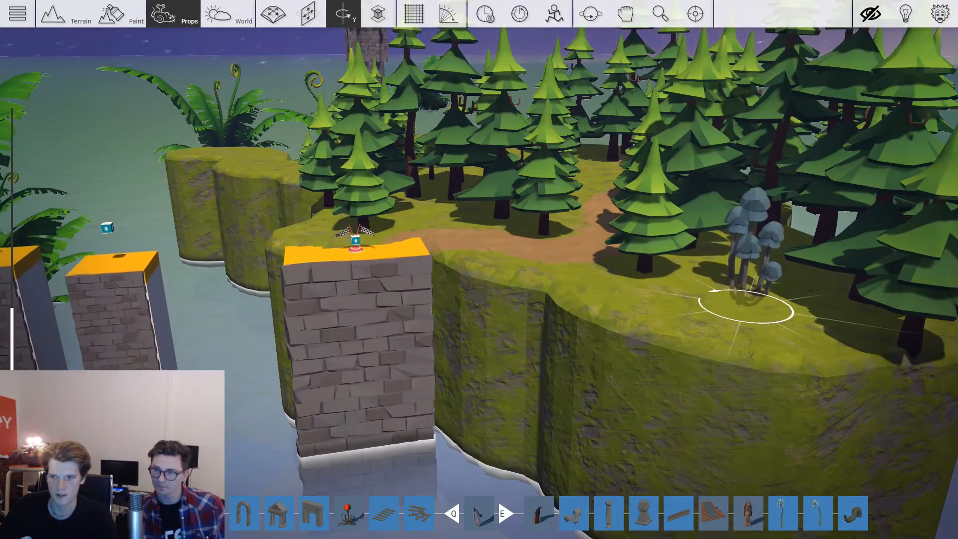
pyautogui.click(748, 294)
# Set a Giant Mushroom into the ground at the forest island's far grassy edge, beside the small spruce.
pyautogui.press('t')
pyautogui.press('a')
pyautogui.press('w')
pyautogui.press('t')
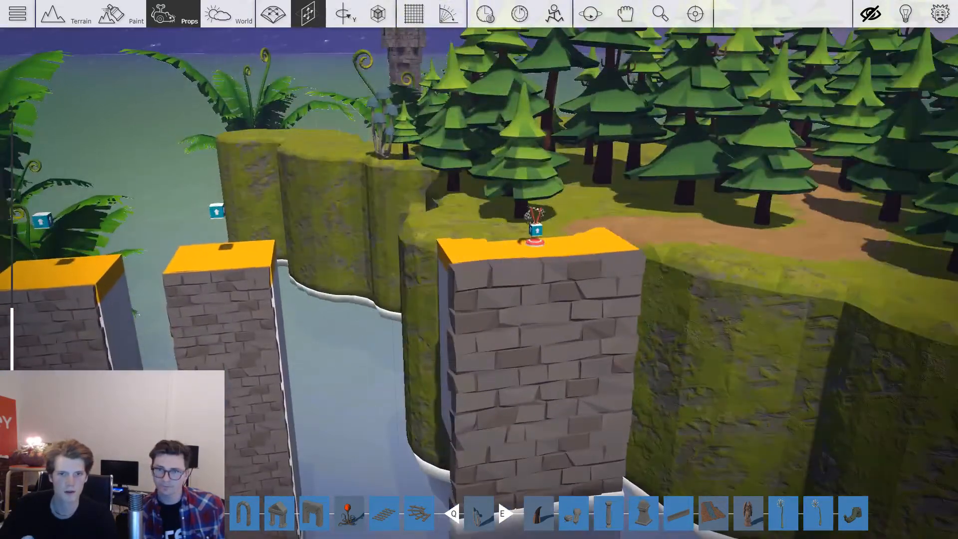
pyautogui.moveTo(381, 149); pyautogui.dragTo(382, 167)
pyautogui.press('t')
pyautogui.press('s')
pyautogui.press('a')
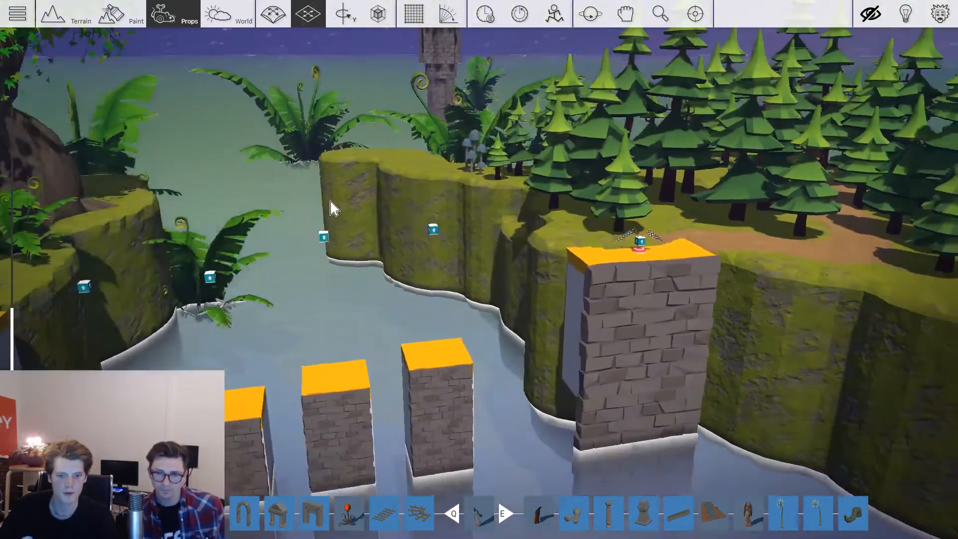
# Place several Mushroom 2 props from Crey's MagicalForest pack in the water behind and between the stone pillars.
pyautogui.press('Tab')
pyautogui.click(82, 79)
pyautogui.click(180, 228)
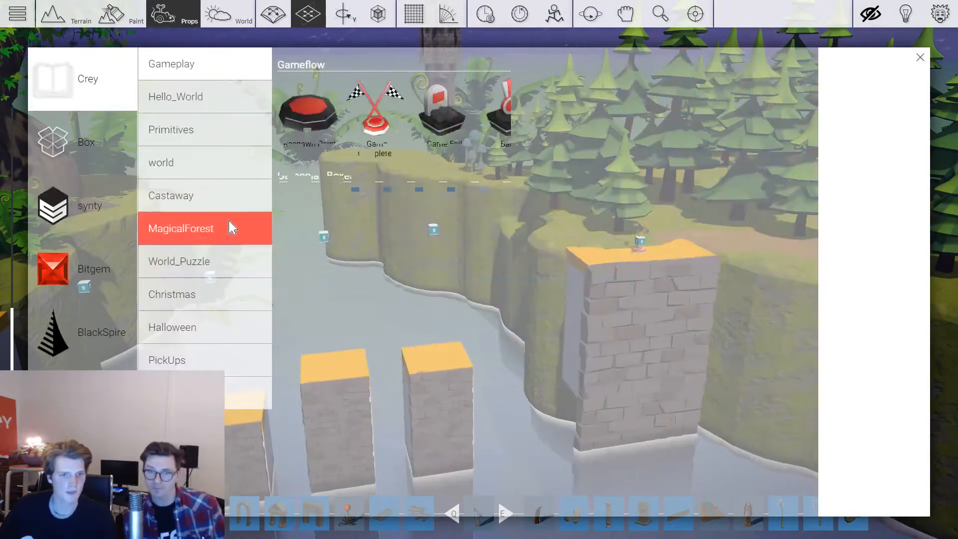
pyautogui.scroll(-2, 663, 199)
pyautogui.scroll(3, 591, 249)
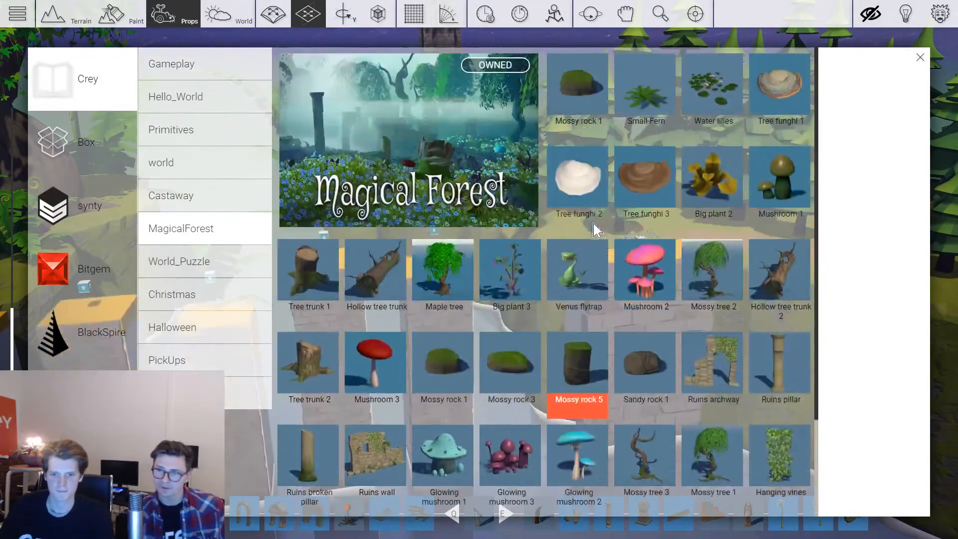
pyautogui.scroll(-3, 524, 309)
pyautogui.scroll(3, 619, 295)
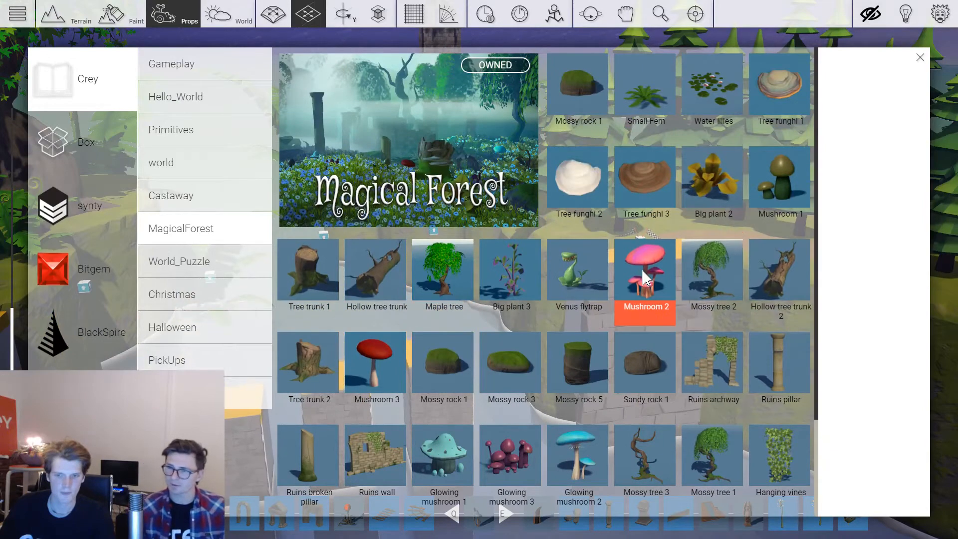
pyautogui.click(644, 277)
pyautogui.click(565, 255)
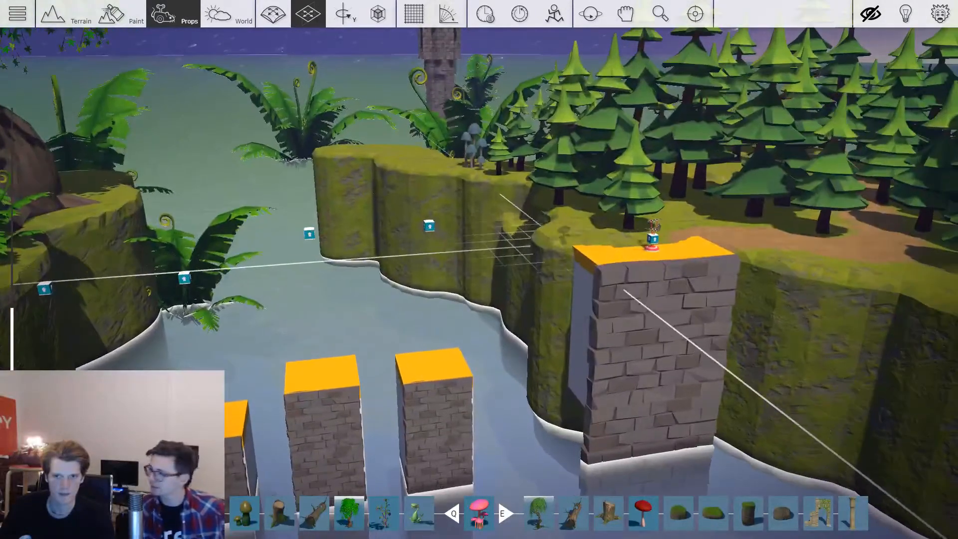
pyautogui.keyDown('ctrl'); pyautogui.moveTo(605, 295); pyautogui.dragTo(442, 316); pyautogui.keyUp('ctrl')
pyautogui.press('a')
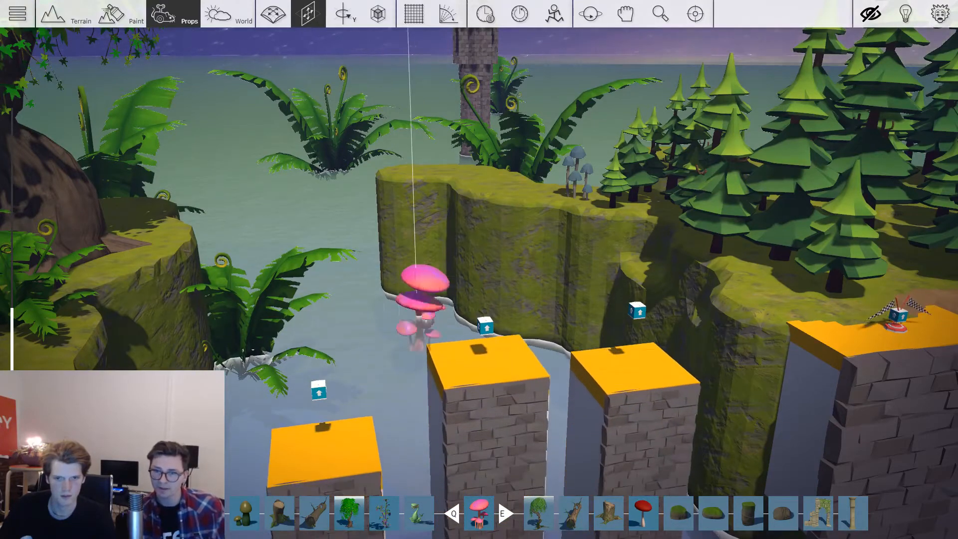
pyautogui.press('s')
pyautogui.press('d')
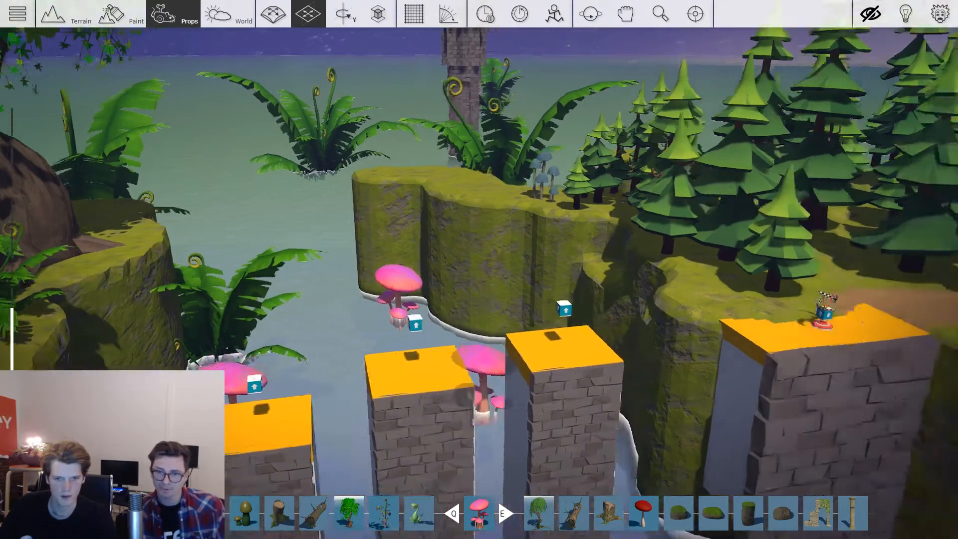
# Place pink Mushroom 2 props in the water in front of the second platform and the cottage platform.
pyautogui.press('a')
pyautogui.press('s')
pyautogui.press('a')
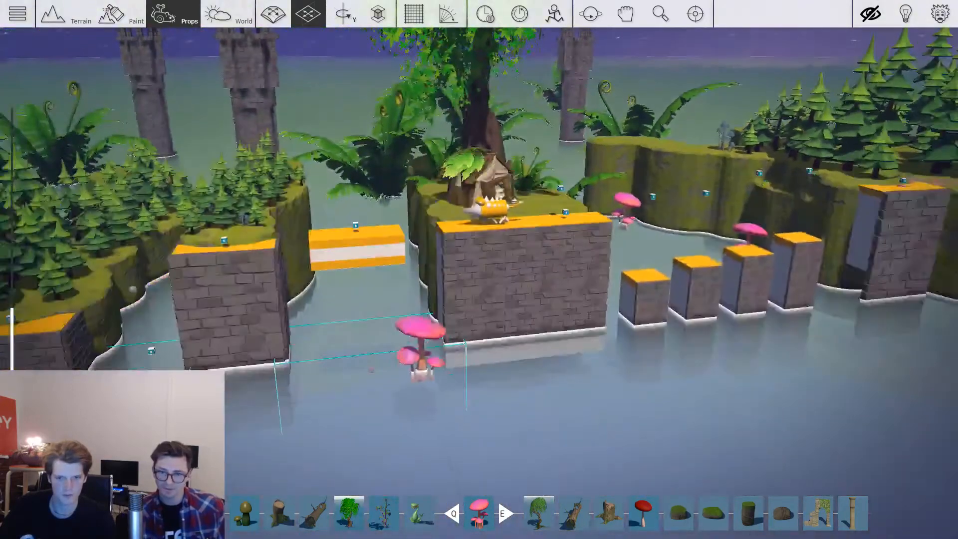
pyautogui.press('a')
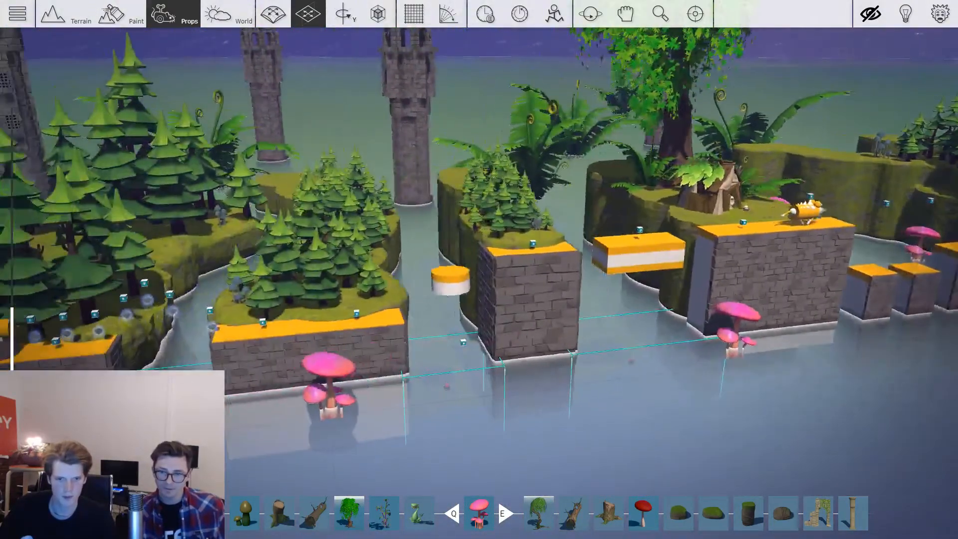
pyautogui.click(380, 415)
pyautogui.press('a')
pyautogui.press('Escape')
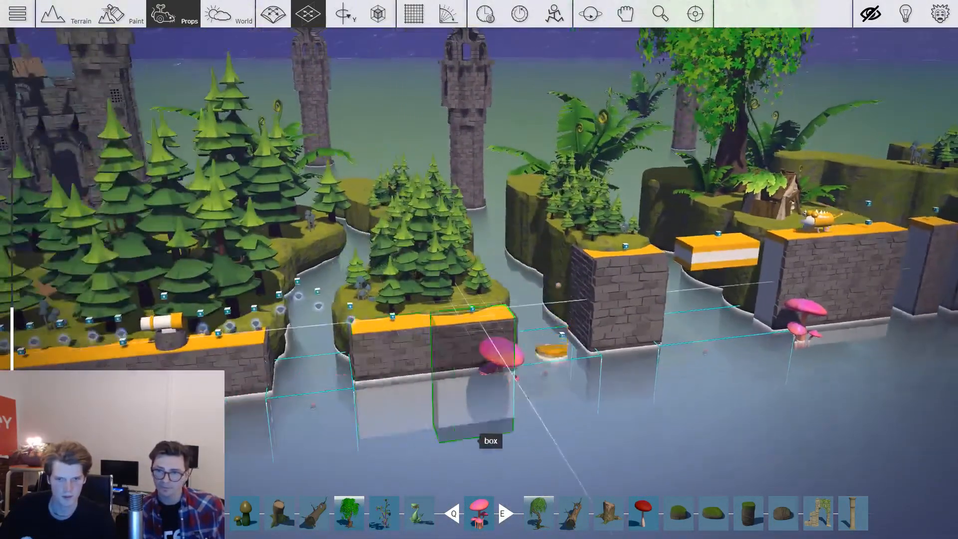
# Copy the box with its glowing disc into a row along the grassy edge of the second stone platform.
pyautogui.moveTo(478, 372); pyautogui.dragTo(478, 371, button='right')
pyautogui.press('s')
pyautogui.moveTo(410, 141); pyautogui.dragTo(410, 141, button='right')
pyautogui.moveTo(472, 175); pyautogui.dragTo(472, 175, button='right')
pyautogui.press('w')
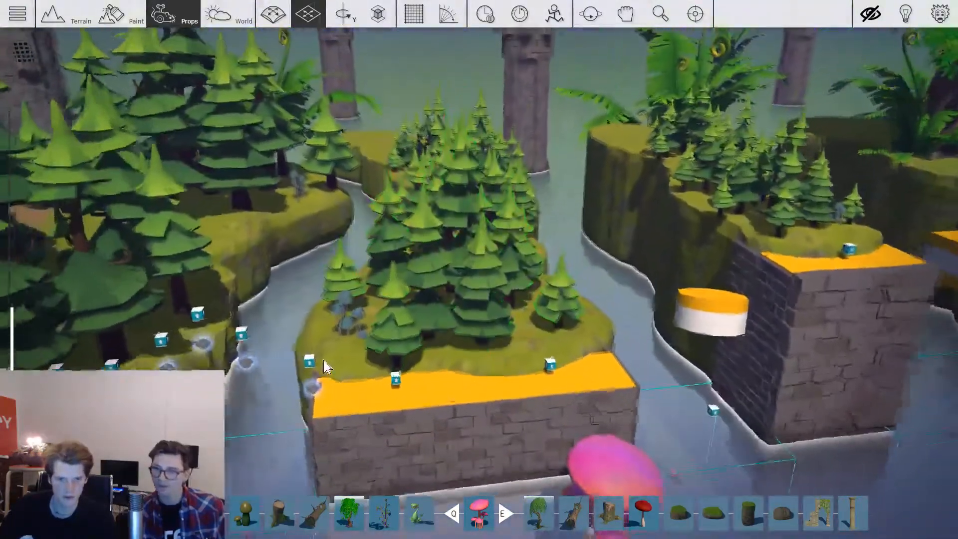
pyautogui.click(309, 370)
pyautogui.press('shift')
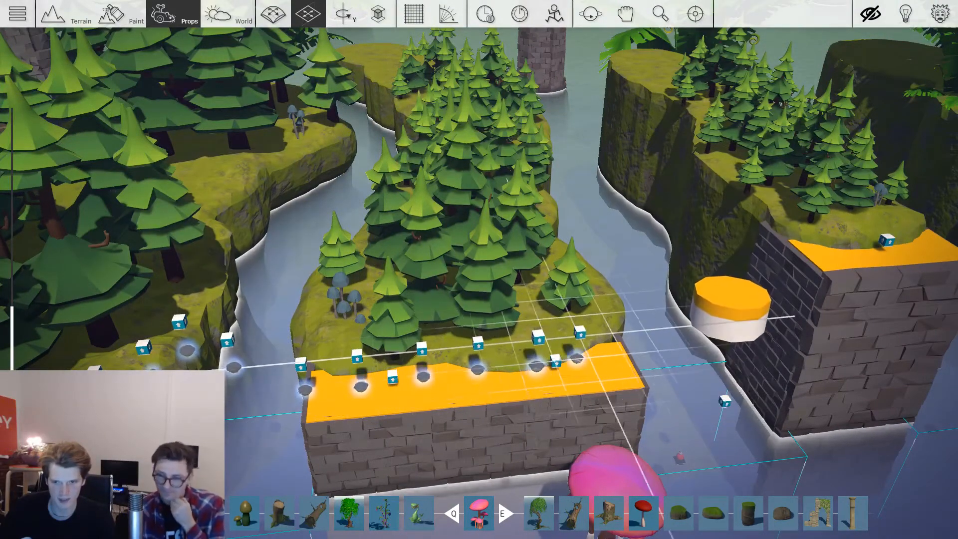
# Try to stack copies of the box vertically in the gap between the second and third stone platforms.
pyautogui.press('d')
pyautogui.moveTo(617, 329); pyautogui.dragTo(619, 269)
pyautogui.press('shift')
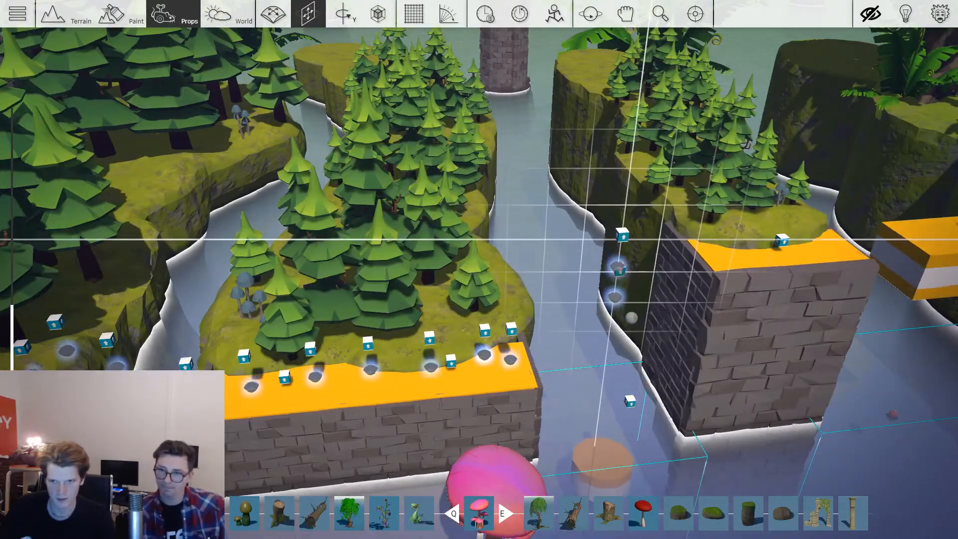
pyautogui.moveTo(622, 234); pyautogui.dragTo(627, 188)
pyautogui.press('d')
pyautogui.press('w')
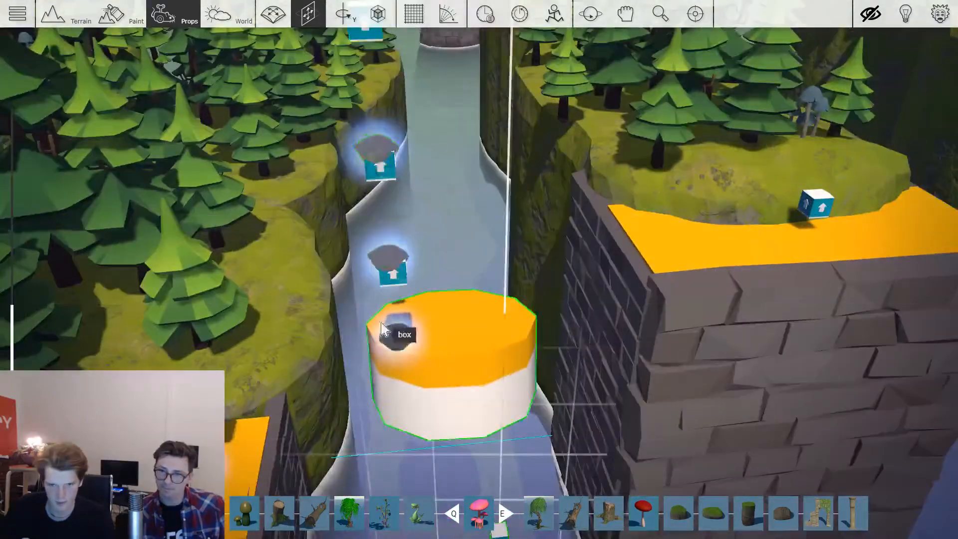
pyautogui.moveTo(400, 324); pyautogui.dragTo(410, 324, button='right')
pyautogui.press('a')
pyautogui.press('s')
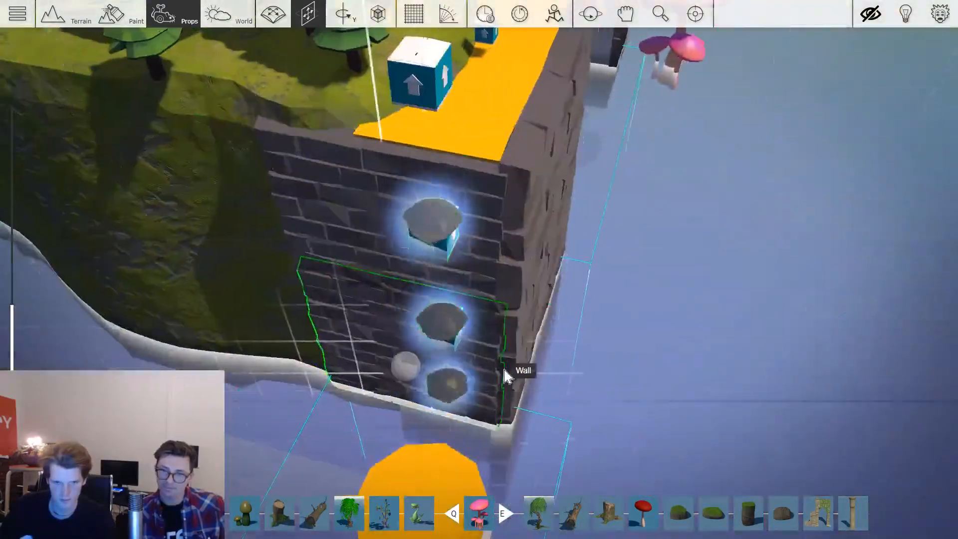
# Delete the stacked boxes and discs beside the third platform's brick wall.
pyautogui.click(551, 378)
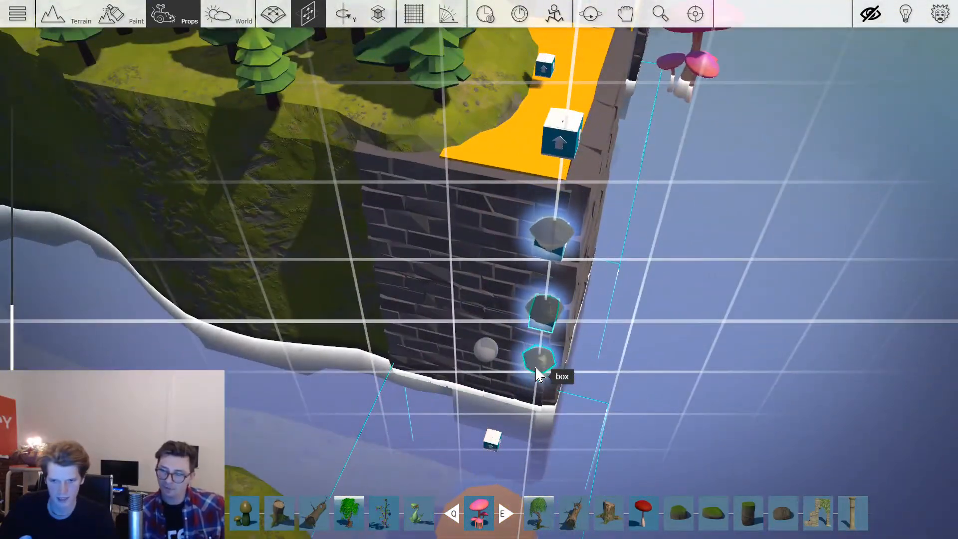
pyautogui.press('d')
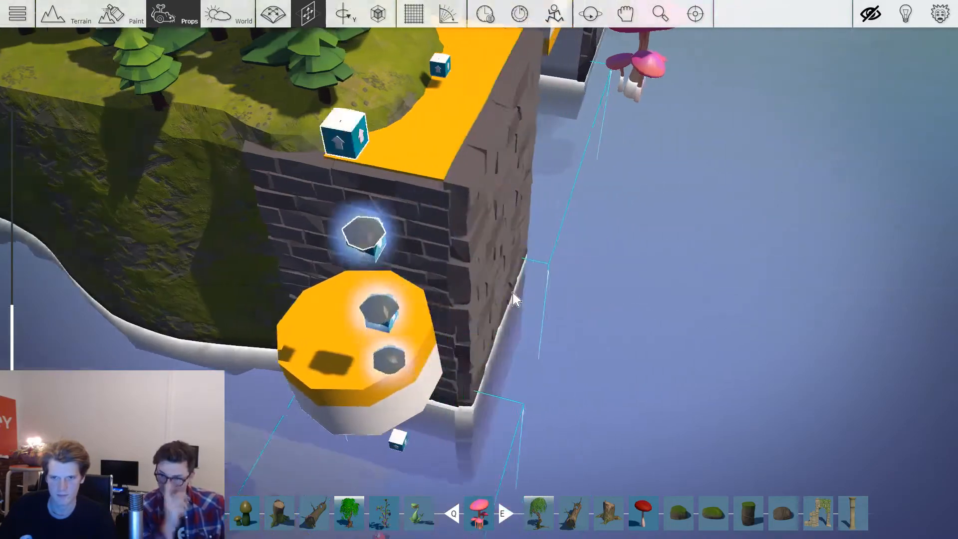
pyautogui.press('s')
pyautogui.rightClick(358, 351)
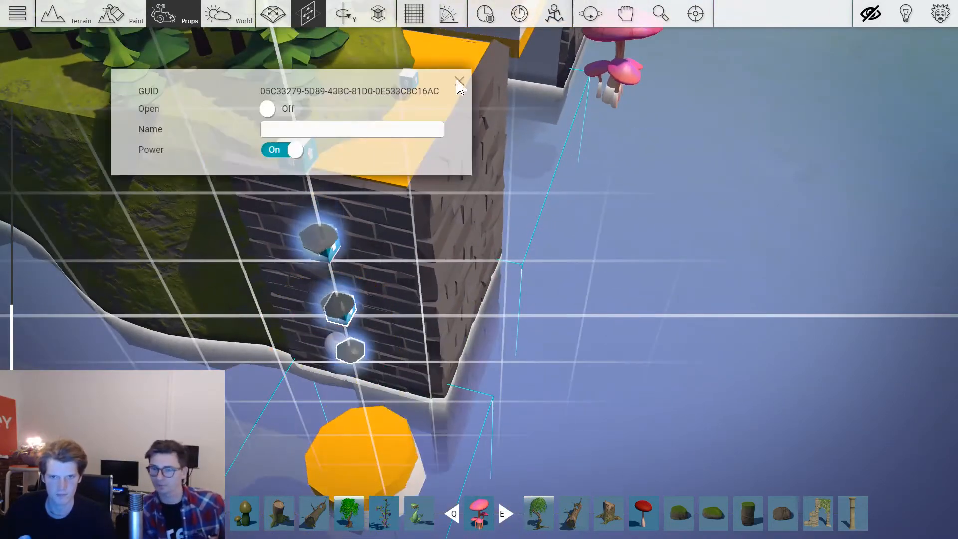
pyautogui.click(459, 82)
pyautogui.press('Delete')
pyautogui.press('Delete')
pyautogui.press('Delete')
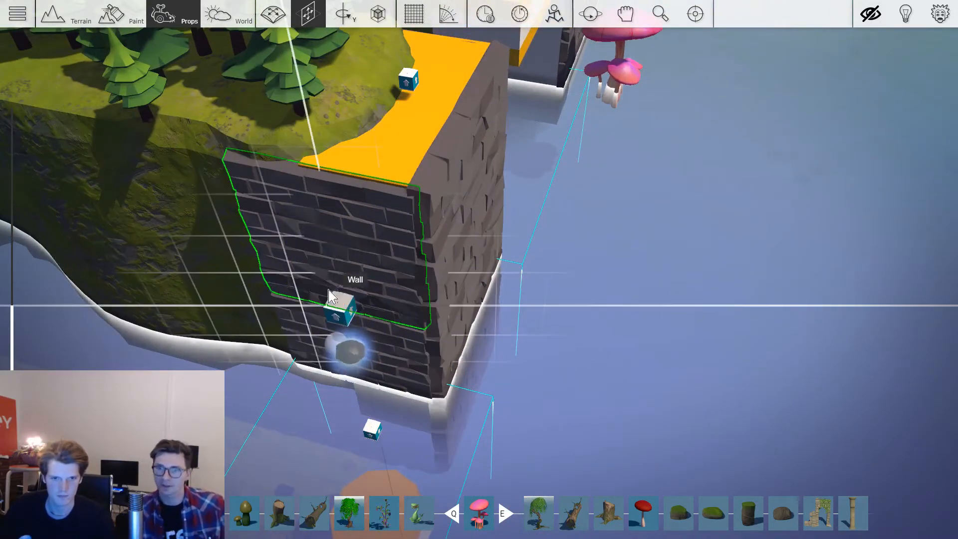
# Copy a box from the second platform's end into a vertical stack above the round platform in the gap.
pyautogui.moveTo(363, 343)
pyautogui.mouseDown(button='right')
pyautogui.moveTo(349, 343)
pyautogui.moveTo(370, 346)
pyautogui.mouseUp(button='right')
pyautogui.press('s')
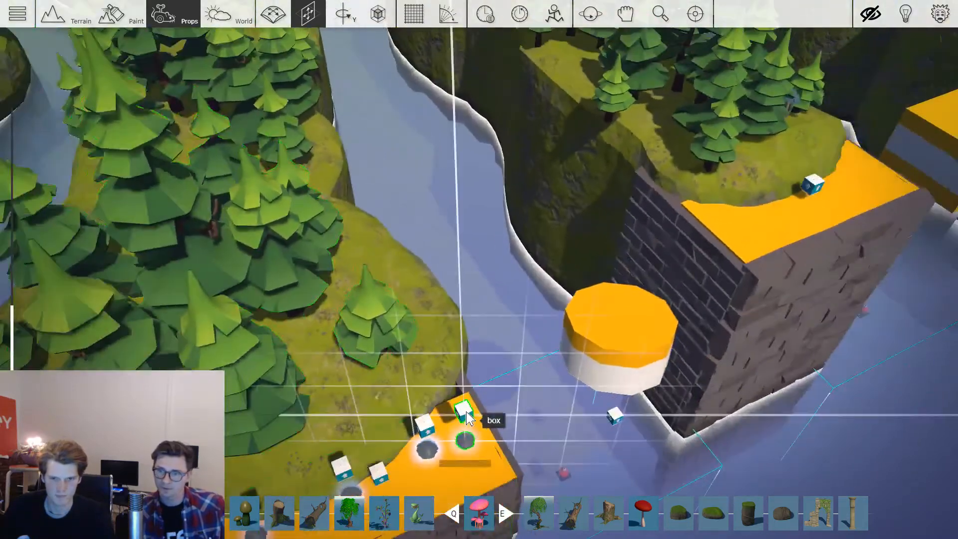
pyautogui.press('space')
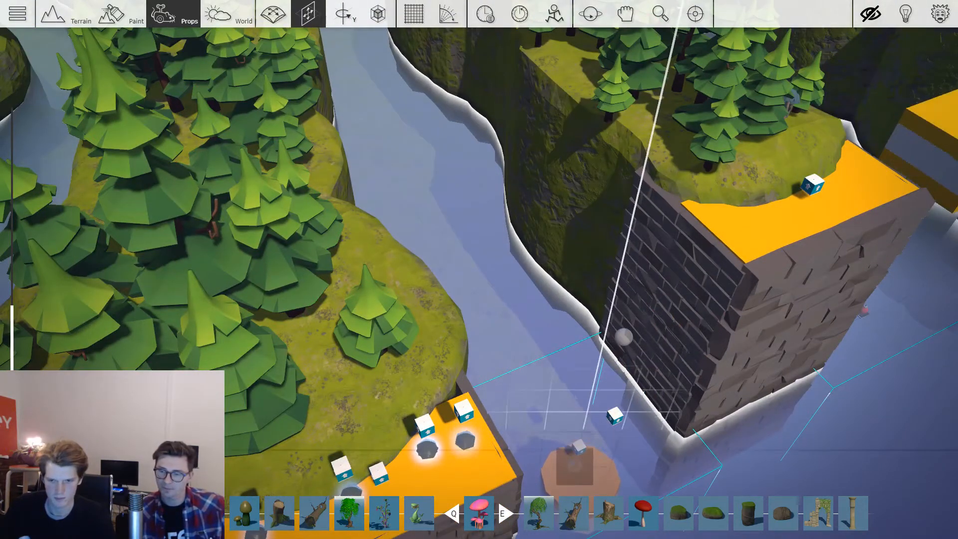
pyautogui.moveTo(585, 403); pyautogui.dragTo(662, 104)
pyautogui.press('space')
pyautogui.press('space')
pyautogui.press('c')
pyautogui.press('c')
pyautogui.moveTo(662, 104); pyautogui.dragTo(667, 106, button='middle')
pyautogui.press('c')
# Copy the box into a row of four along the grassy edge of the third stone platform.
pyautogui.moveTo(666, 107); pyautogui.dragTo(568, 251)
pyautogui.press('space')
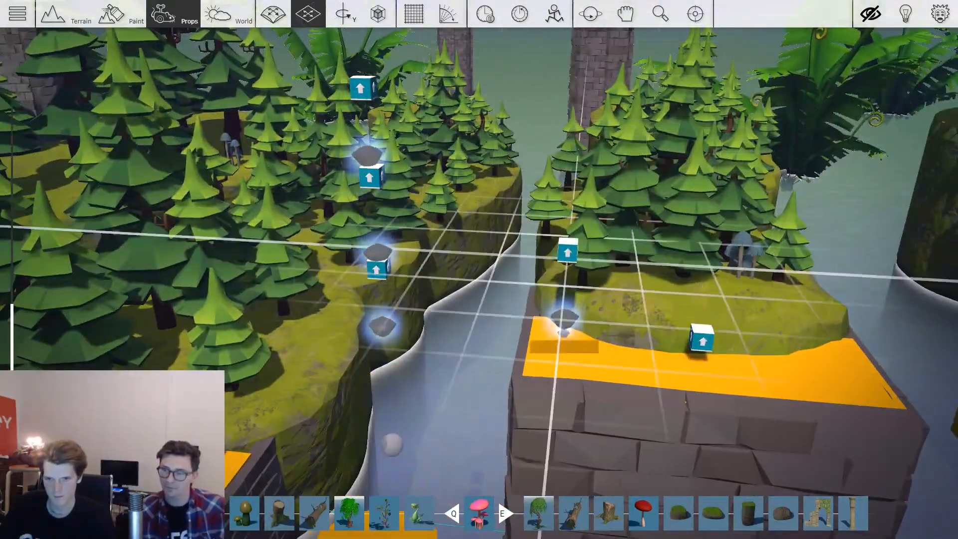
pyautogui.press('c')
pyautogui.press('d')
pyautogui.moveTo(733, 254); pyautogui.dragTo(763, 268)
pyautogui.moveTo(569, 253); pyautogui.dragTo(569, 285, button='right')
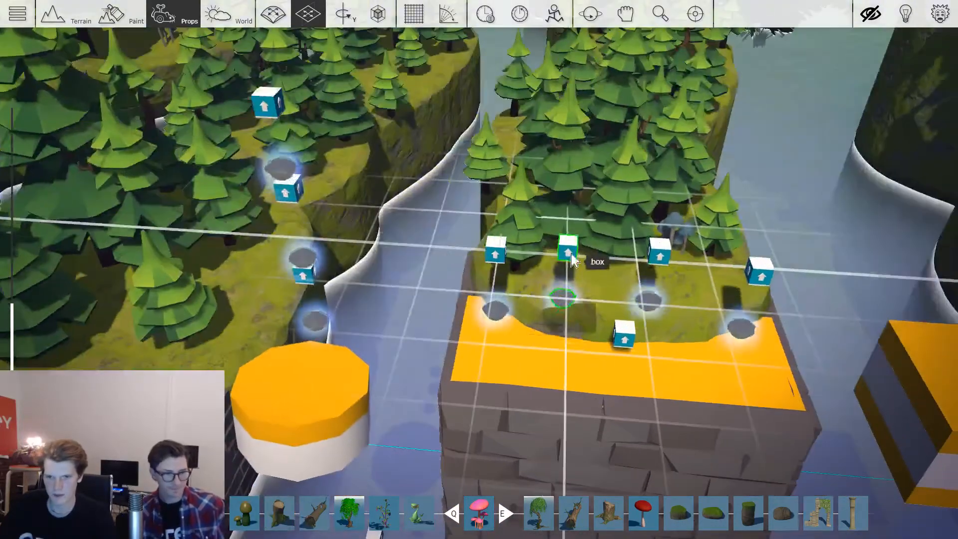
# Shift the two middle boxes on the third platform slightly forward into line with the outer ones.
pyautogui.keyDown('shift'); pyautogui.click(569, 253); pyautogui.keyUp('shift')
pyautogui.keyDown('shift'); pyautogui.click(657, 259); pyautogui.keyUp('shift')
pyautogui.moveTo(657, 258); pyautogui.dragTo(657, 268)
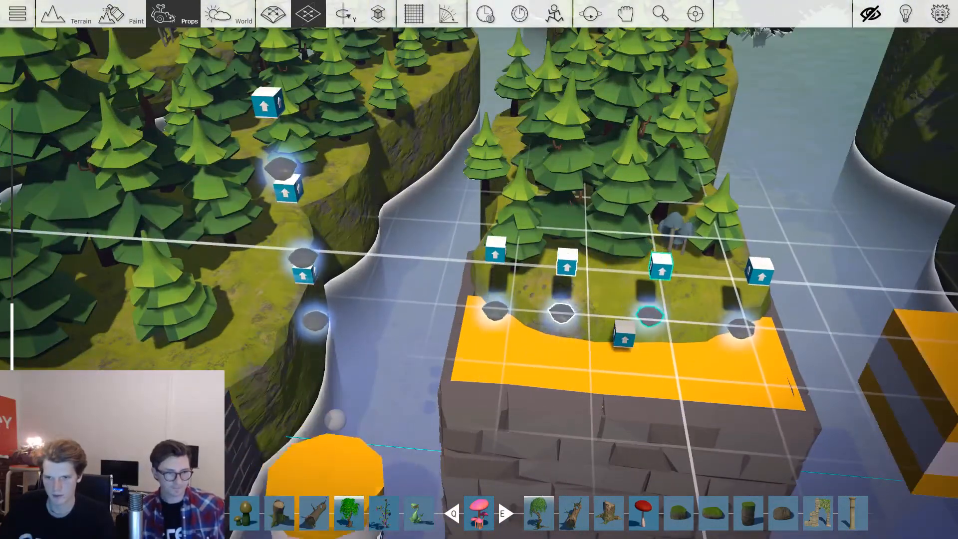
pyautogui.press('d')
# Copy the third platform's last box into a row starting at the near end of the cottage platform.
pyautogui.click(607, 273)
pyautogui.moveTo(607, 274)
pyautogui.mouseDown(button='right')
pyautogui.moveTo(619, 273)
pyautogui.moveTo(611, 279)
pyautogui.mouseUp(button='right')
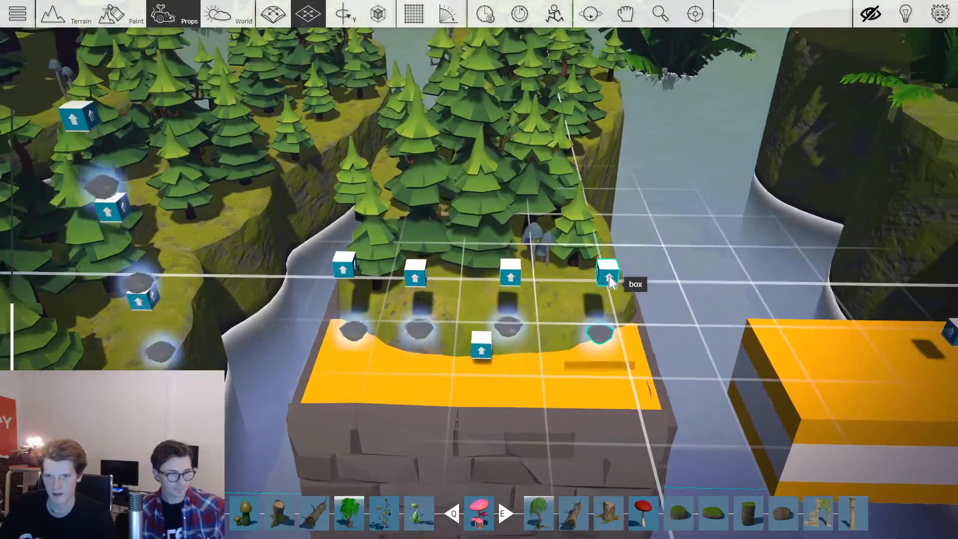
pyautogui.press('c')
pyautogui.press('d')
pyautogui.moveTo(609, 277); pyautogui.dragTo(531, 273)
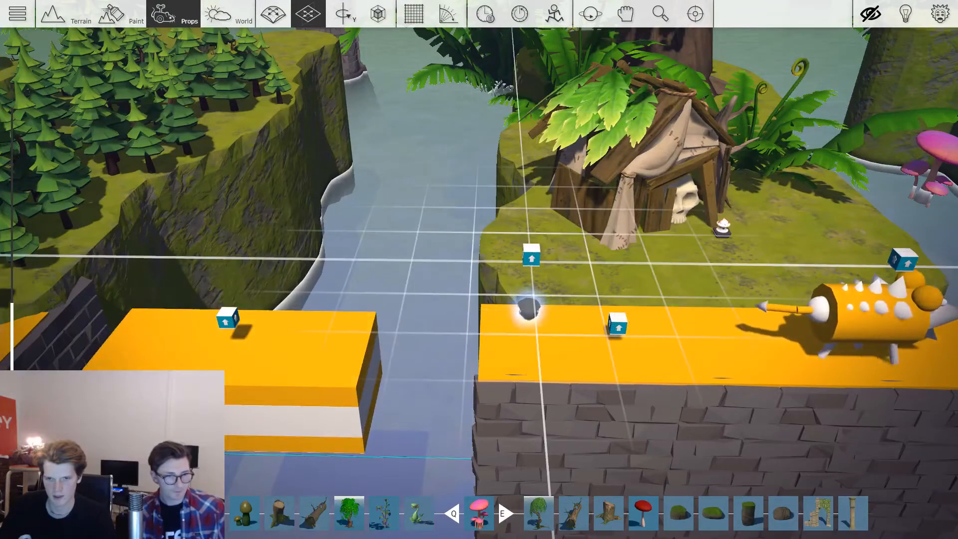
pyautogui.moveTo(531, 260); pyautogui.dragTo(532, 294, button='right')
pyautogui.press('c')
pyautogui.moveTo(532, 253); pyautogui.dragTo(554, 262)
pyautogui.press('c')
pyautogui.press('d')
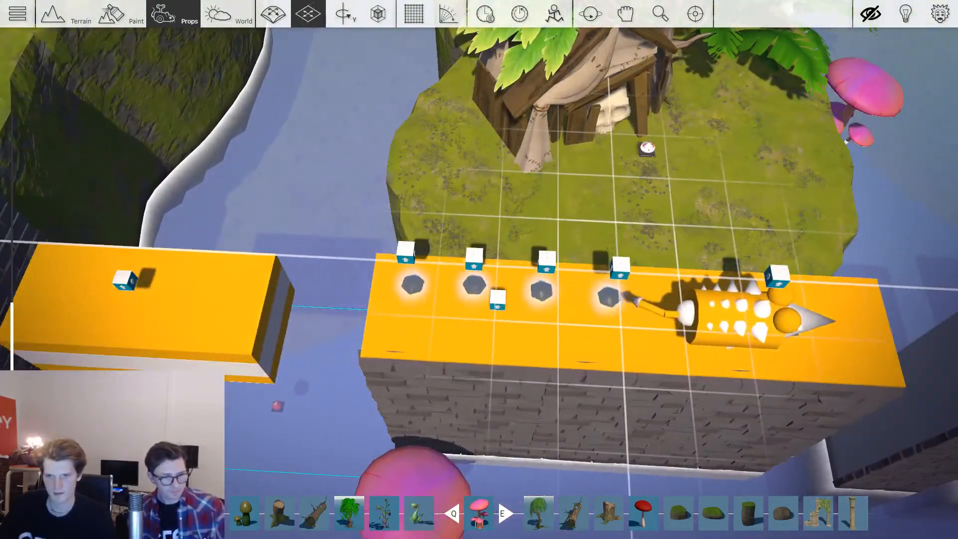
# Extend the row of boxes past the spiked orange creature to the far end of the cottage platform.
pyautogui.press('c')
pyautogui.press('d')
pyautogui.moveTo(620, 267); pyautogui.dragTo(664, 283)
pyautogui.press('c')
pyautogui.press('d')
pyautogui.press('c')
pyautogui.press('d')
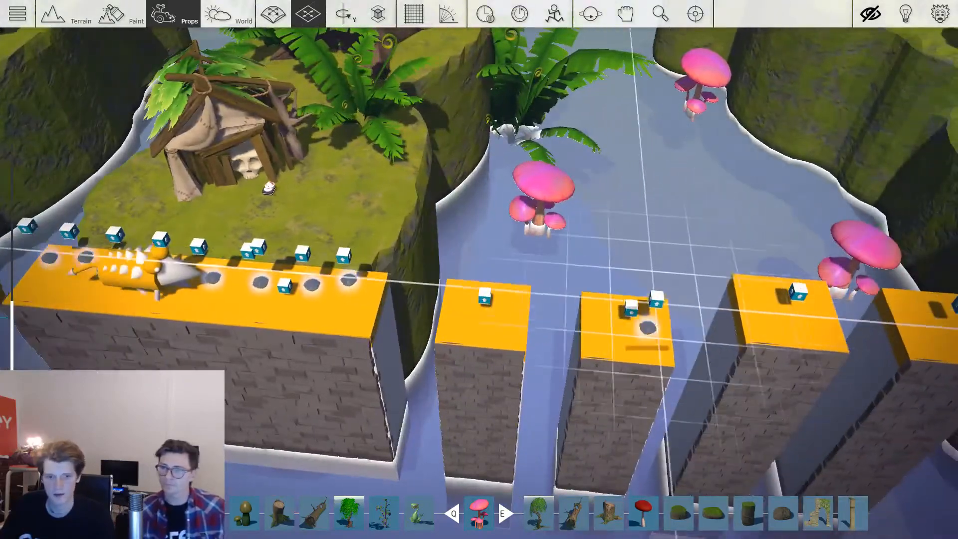
# Place a copy of the box on the finish platform, just before the chequered flags.
pyautogui.moveTo(479, 269); pyautogui.dragTo(479, 170, button='right')
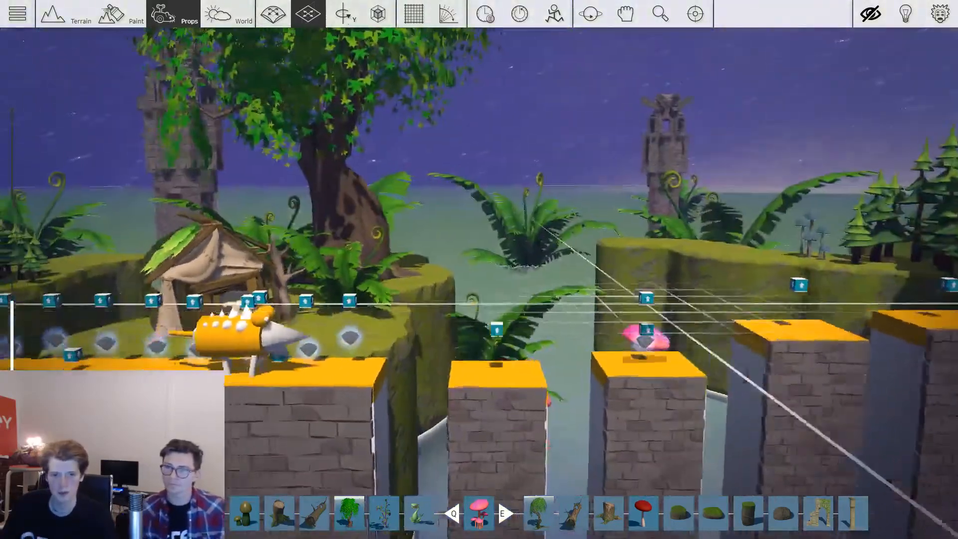
pyautogui.press('a')
pyautogui.moveTo(479, 270); pyautogui.dragTo(489, 319, button='right')
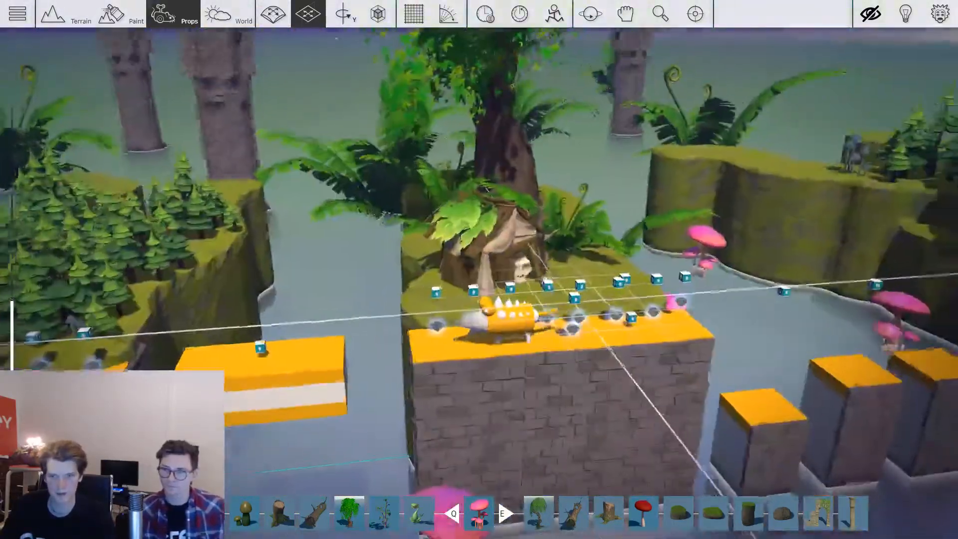
pyautogui.press('d')
pyautogui.press('d')
pyautogui.moveTo(479, 270); pyautogui.dragTo(449, 339, button='right')
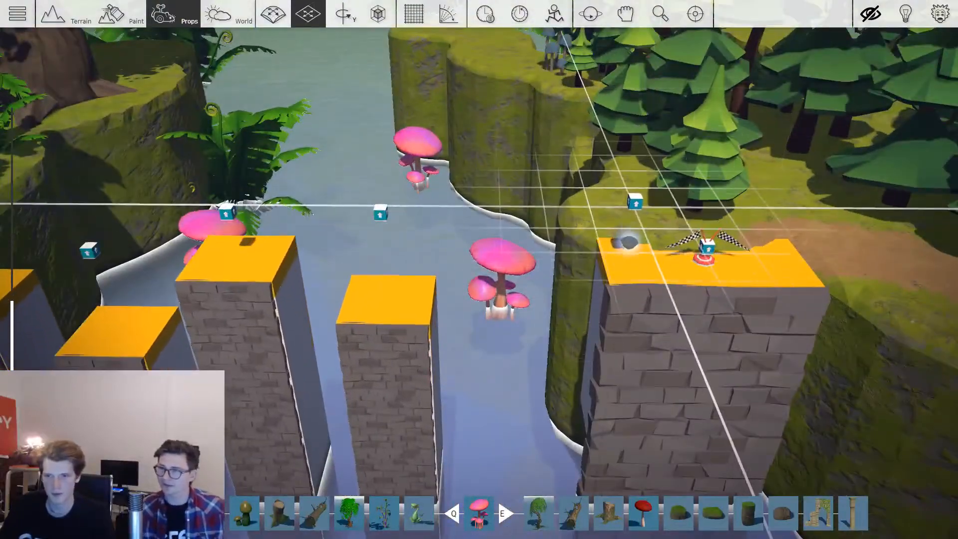
pyautogui.scroll(-3, 675, 207)
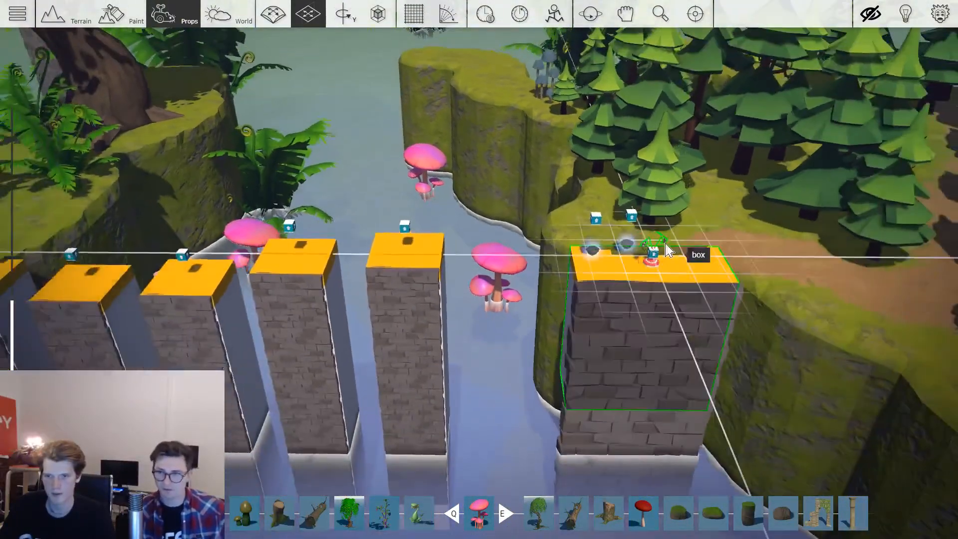
# Examine the castle, the spruce forest and the row of boxes on the starting platform.
pyautogui.press('a')
pyautogui.moveTo(674, 266)
pyautogui.mouseDown(button='right')
pyautogui.moveTo(719, 269)
pyautogui.moveTo(708, 259)
pyautogui.moveTo(669, 284)
pyautogui.moveTo(673, 220)
pyautogui.moveTo(738, 227)
pyautogui.moveTo(674, 235)
pyautogui.moveTo(671, 274)
pyautogui.mouseUp(button='right')
pyautogui.press('s')
pyautogui.press('a')
pyautogui.press('d')
pyautogui.press('s')
pyautogui.moveTo(549, 150); pyautogui.dragTo(498, 155, button='right')
pyautogui.press('w')
pyautogui.press('a')
pyautogui.press('s')
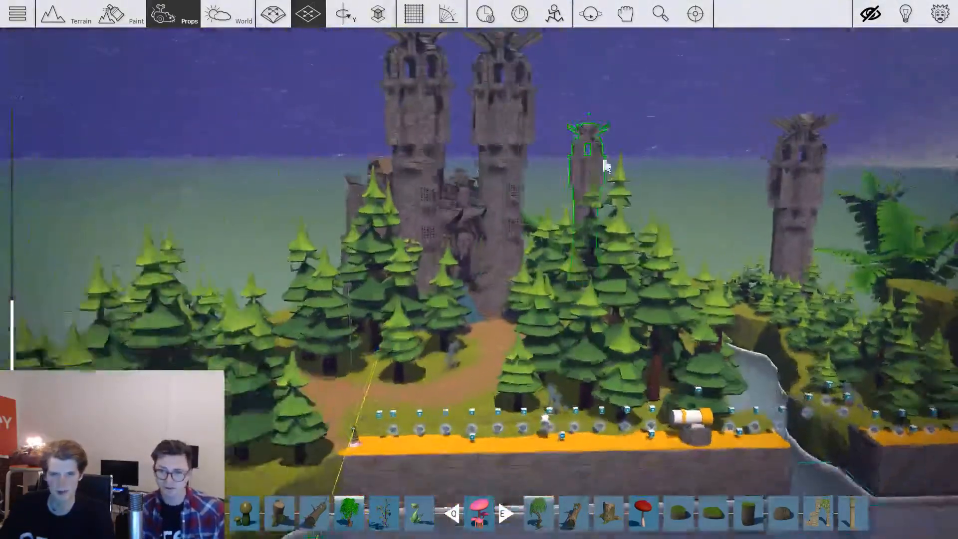
pyautogui.press('w')
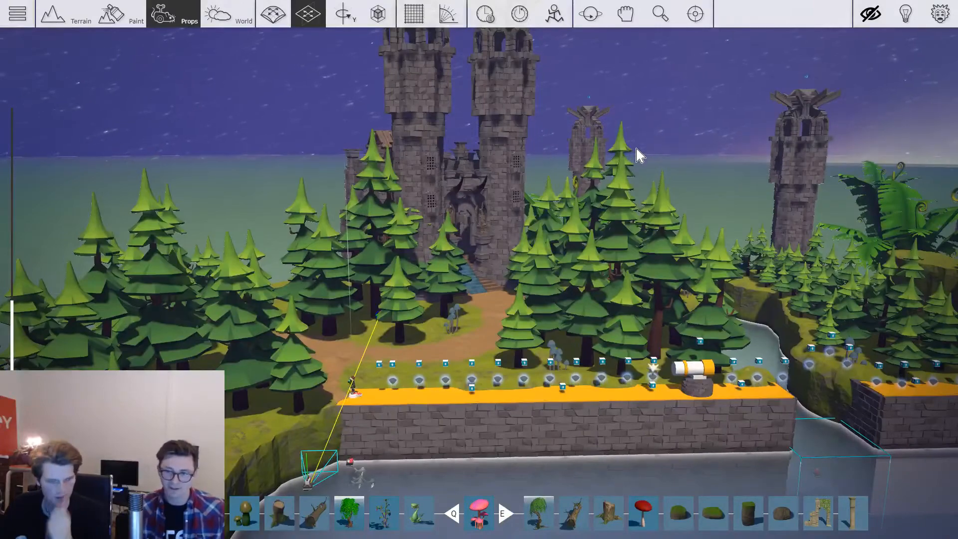
pyautogui.press('a')
pyautogui.moveTo(564, 241); pyautogui.dragTo(593, 261, button='right')
pyautogui.press('s')
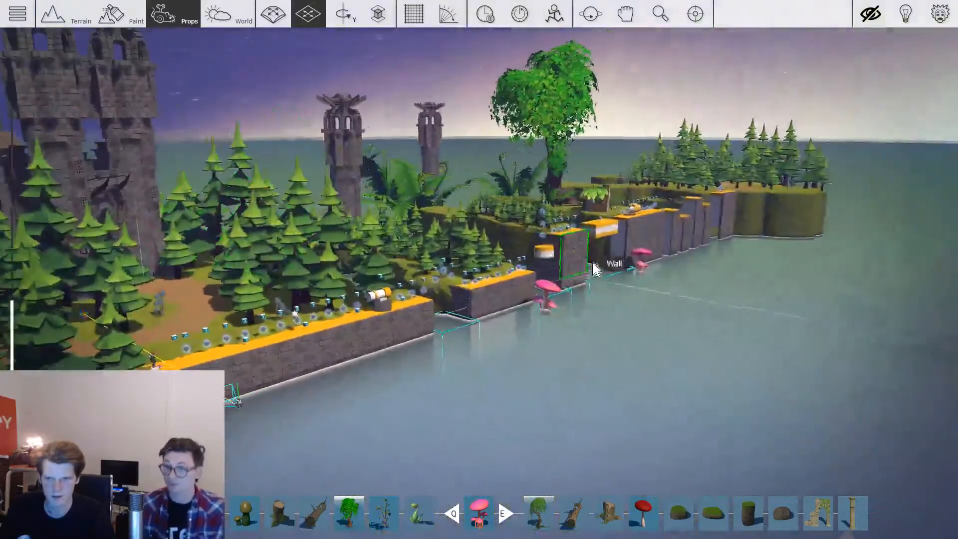
# Examine the whole level from across the water and the cottage, tree and pillar islands from closer up.
pyautogui.press('s')
pyautogui.press('d')
pyautogui.moveTo(637, 318); pyautogui.dragTo(577, 346, button='right')
pyautogui.press('s')
pyautogui.press('d')
pyautogui.press('w')
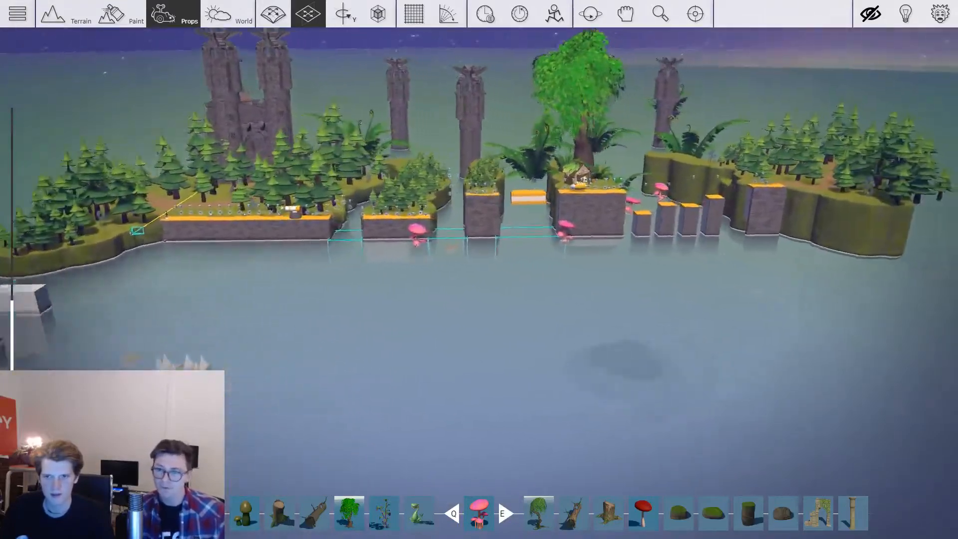
pyautogui.press('s')
pyautogui.moveTo(668, 334); pyautogui.dragTo(683, 244, button='right')
pyautogui.press('a')
pyautogui.press('w')
pyautogui.press('w')
pyautogui.press('w')
pyautogui.press('a')
pyautogui.click(645, 324)
pyautogui.press('s')
pyautogui.press('d')
pyautogui.press('s')
pyautogui.press('d')
pyautogui.press('w')
pyautogui.press('d')
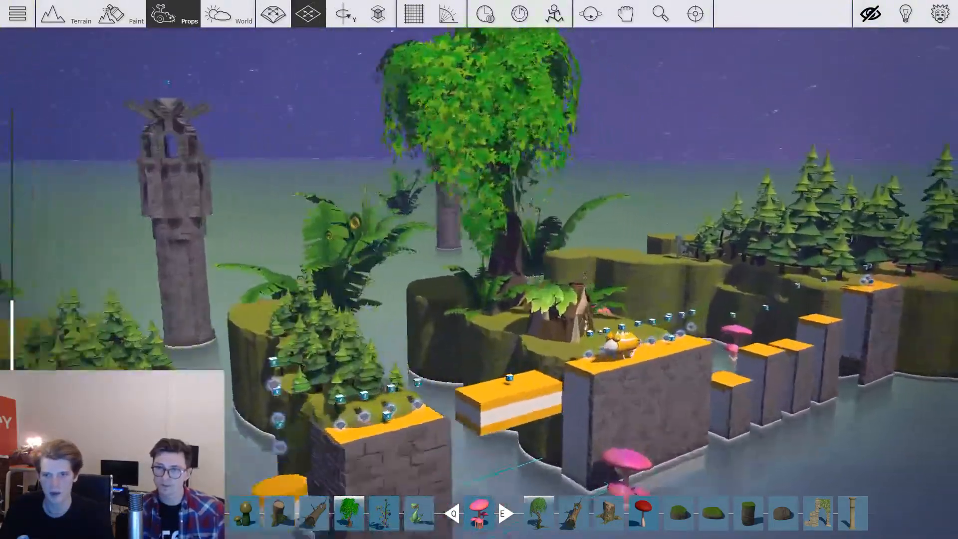
pyautogui.press('s')
pyautogui.moveTo(585, 275); pyautogui.dragTo(665, 222, button='right')
pyautogui.press('a')
pyautogui.moveTo(689, 261); pyautogui.dragTo(348, 299, button='right')
# Examine the boxes around the cannon on the starting platform and across the gap to the second platform.
pyautogui.press('w')
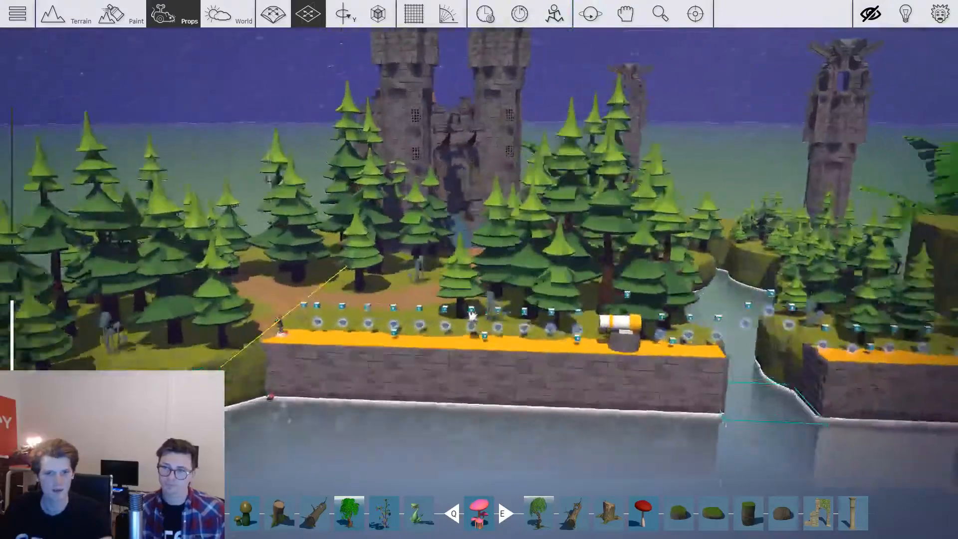
pyautogui.moveTo(471, 315); pyautogui.dragTo(718, 262, button='right')
pyautogui.press('s')
pyautogui.moveTo(641, 265); pyautogui.dragTo(646, 266, button='right')
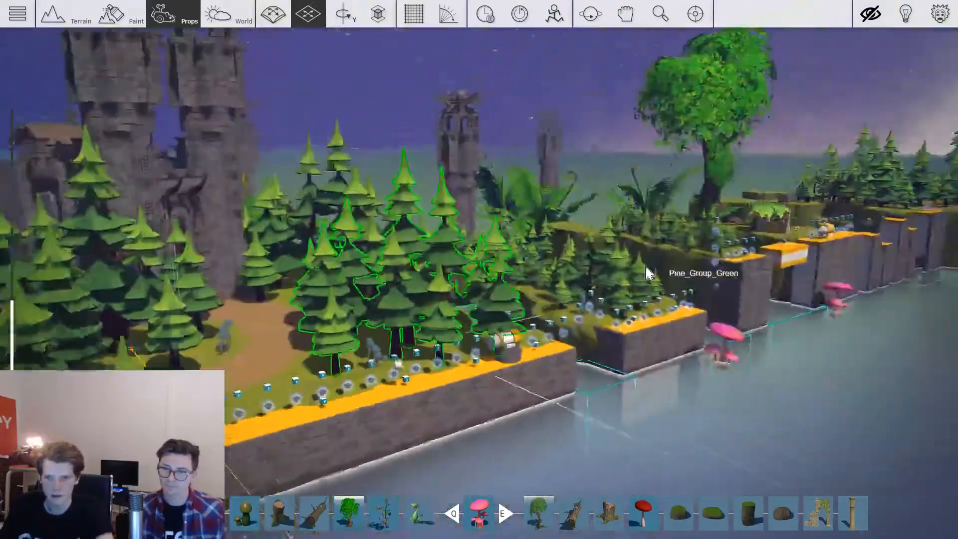
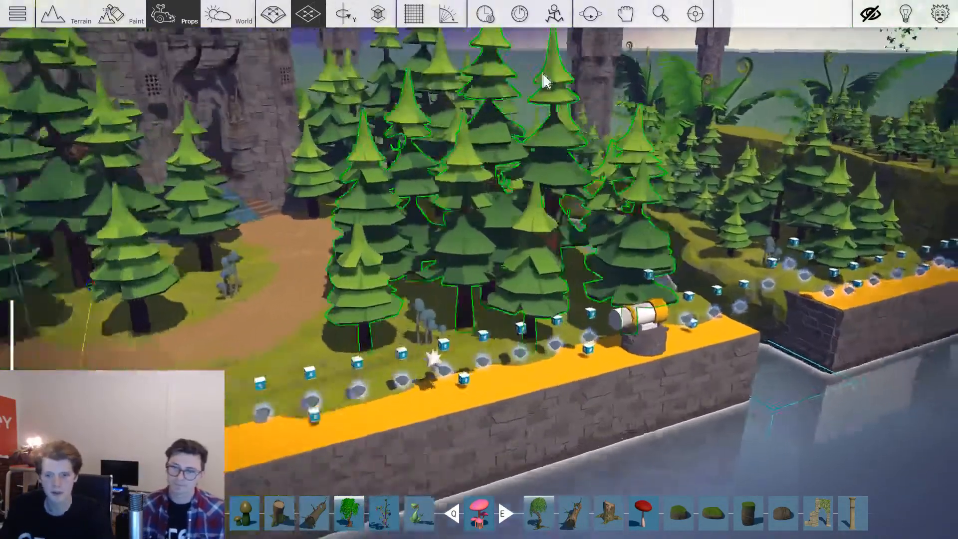
pyautogui.moveTo(543, 75); pyautogui.dragTo(541, 341, button='right')
pyautogui.press('w')
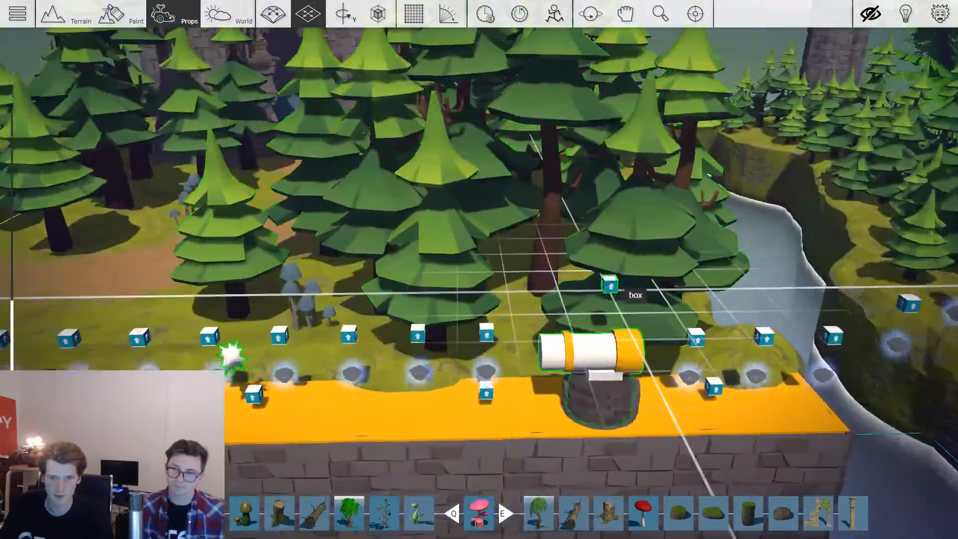
pyautogui.press('s')
pyautogui.moveTo(614, 285); pyautogui.dragTo(549, 279, button='right')
pyautogui.press('d')
pyautogui.press('w')
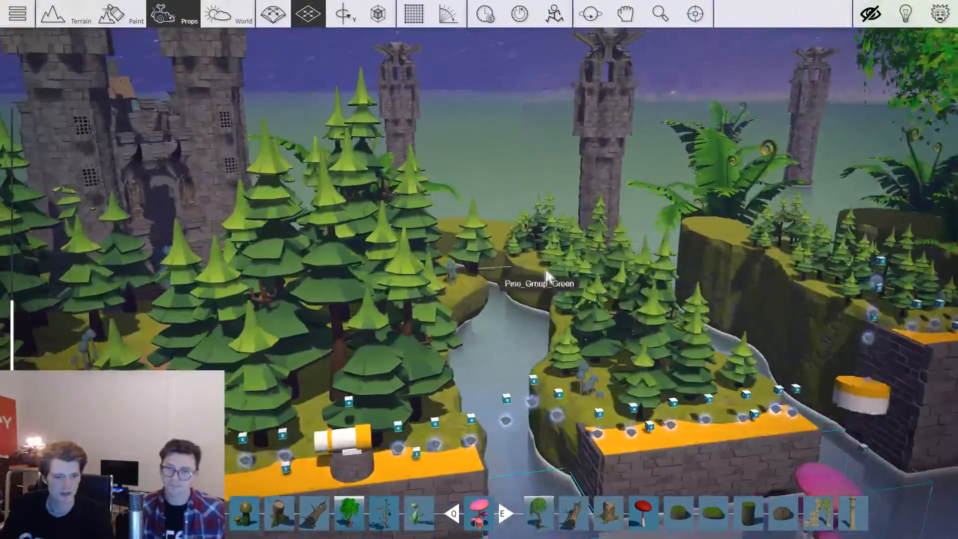
# Carve a dip into the rear hill of the narrow third island, behind its small pine groups, using the terrain sculpting tool.
pyautogui.press('1')
pyautogui.press('w')
pyautogui.press('w')
pyautogui.press('d')
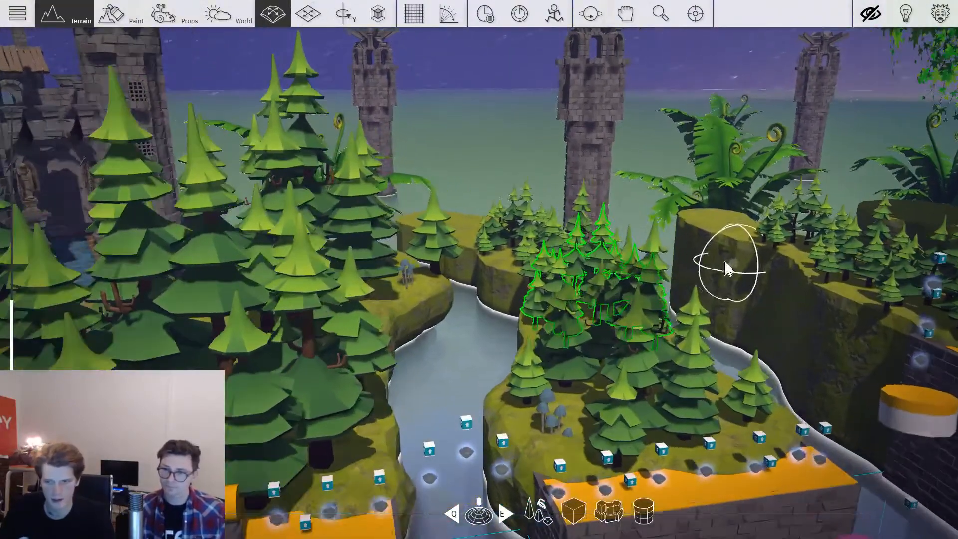
pyautogui.press('w')
pyautogui.moveTo(729, 264)
pyautogui.mouseDown(button='right')
pyautogui.moveTo(747, 261)
pyautogui.moveTo(724, 265)
pyautogui.mouseUp(button='right')
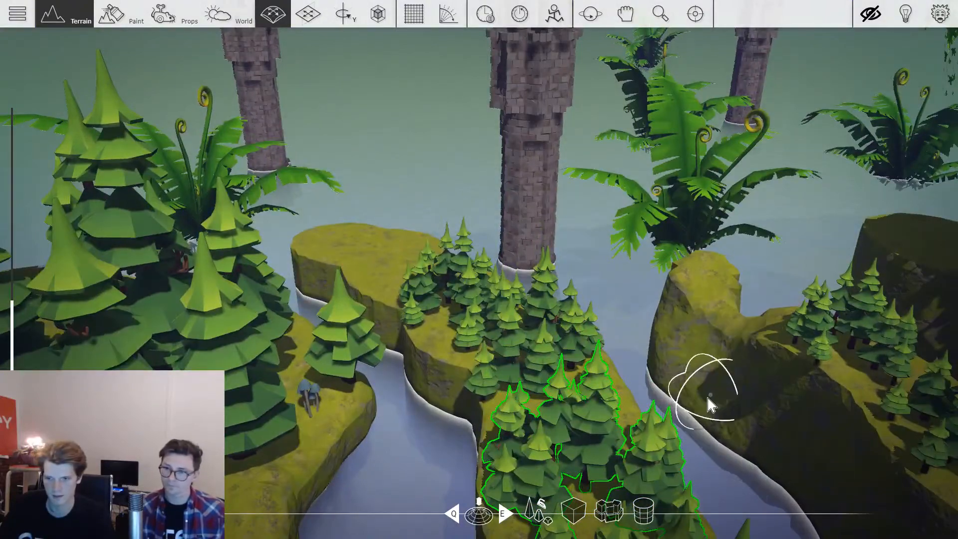
pyautogui.press('s')
pyautogui.press('d')
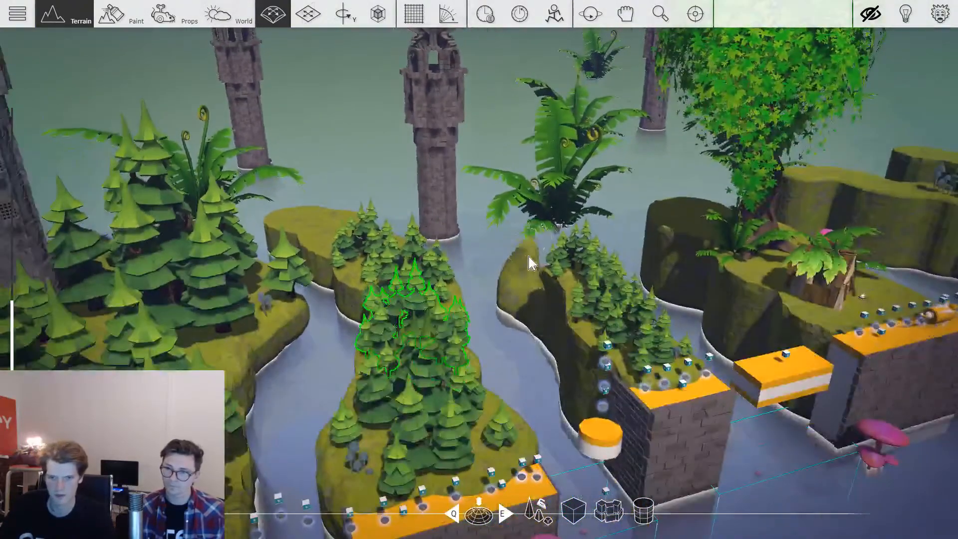
# Carve down the rear plateau and the river-side cliff of the second island so its outline turns irregular.
pyautogui.press('s')
pyautogui.press('a')
pyautogui.press('w')
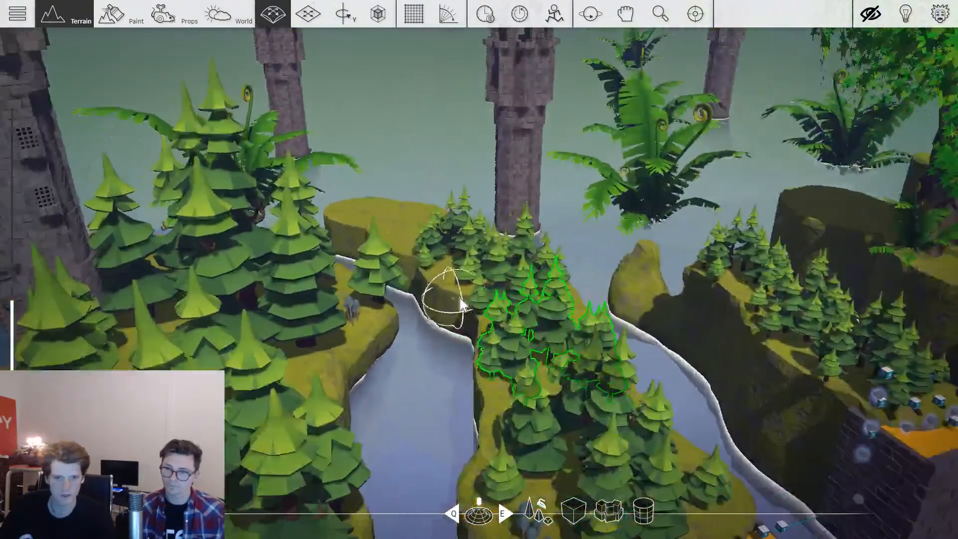
pyautogui.press('w')
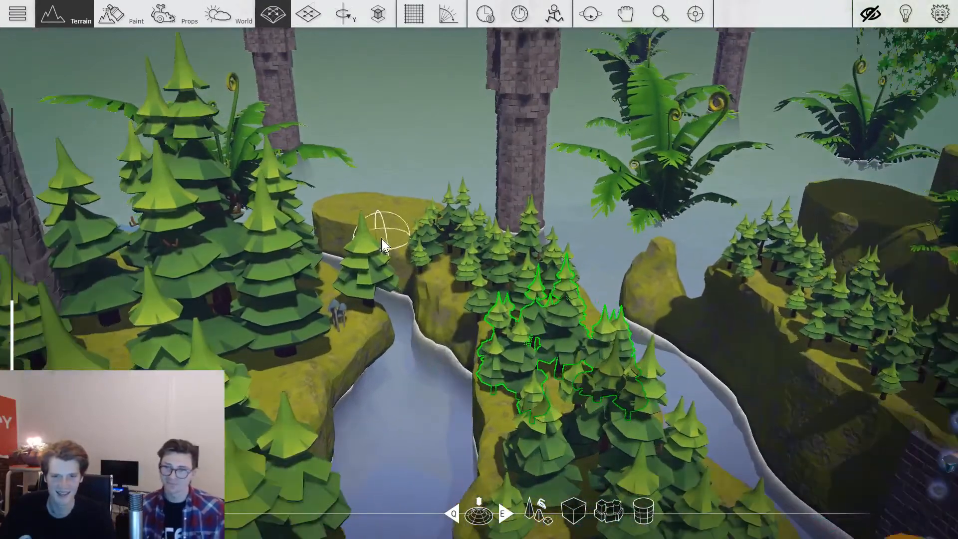
pyautogui.press('w')
pyautogui.press('s')
pyautogui.press('d')
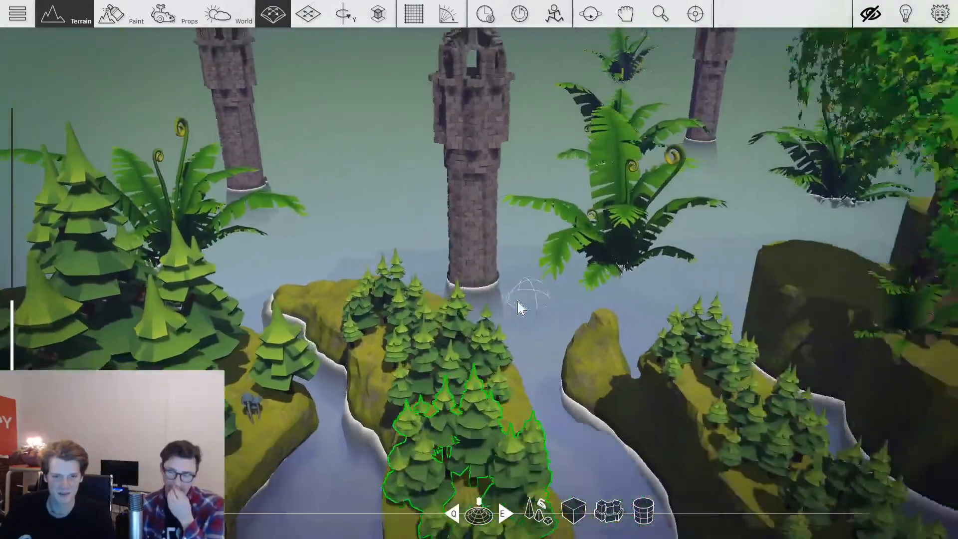
pyautogui.moveTo(594, 314)
pyautogui.mouseDown(button='right')
pyautogui.moveTo(548, 307)
pyautogui.moveTo(426, 323)
pyautogui.mouseUp(button='right')
pyautogui.press('s')
pyautogui.press('w')
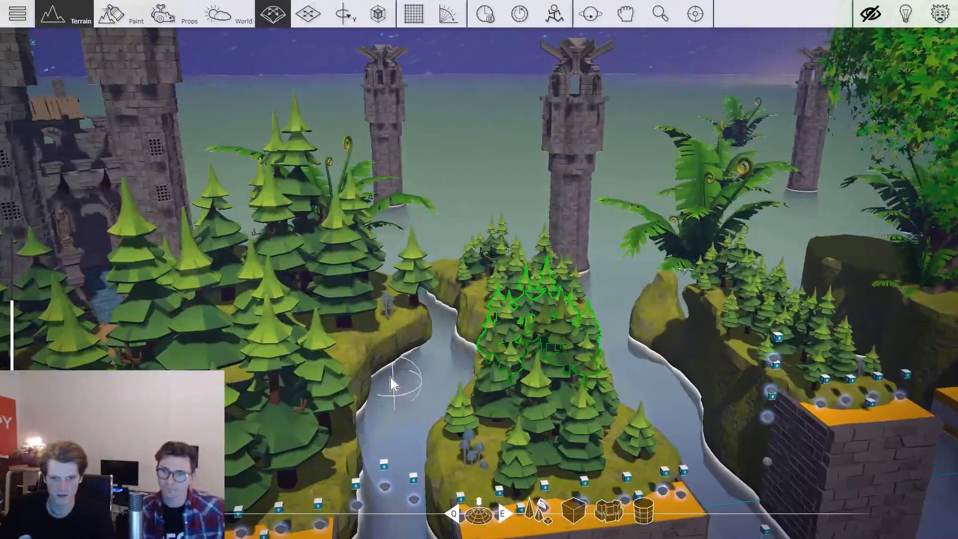
# Reshape the rear hill and side cliff of the large tree's island into uneven rocky slopes.
pyautogui.moveTo(431, 390); pyautogui.dragTo(574, 369, button='right')
pyautogui.press('w')
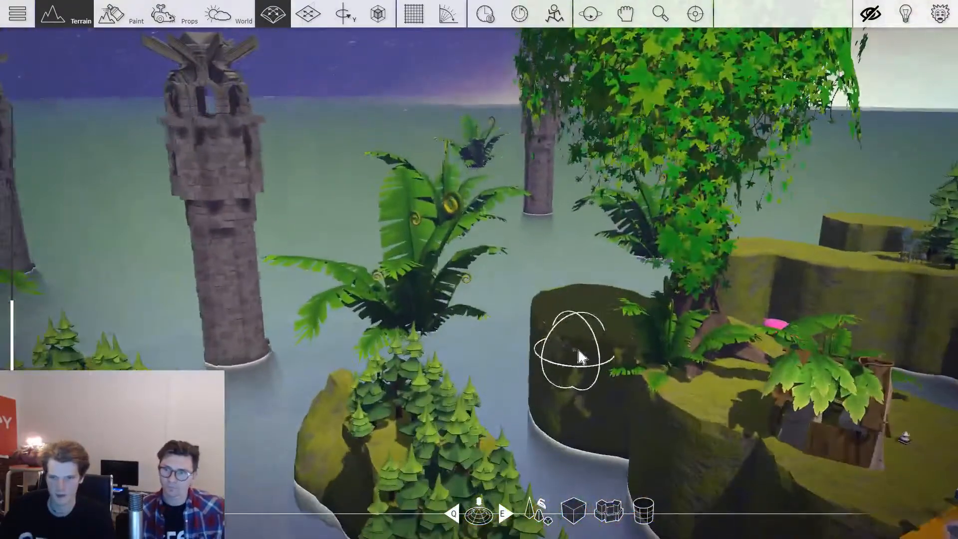
pyautogui.press('s')
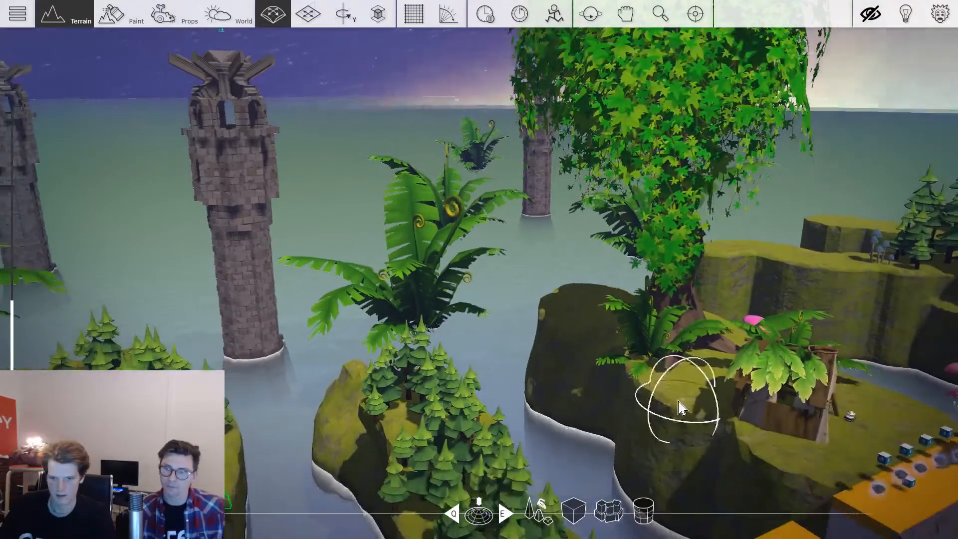
pyautogui.press('s')
pyautogui.moveTo(614, 463)
pyautogui.mouseDown()
pyautogui.moveTo(589, 456)
pyautogui.moveTo(592, 472)
pyautogui.mouseUp()
pyautogui.press('s')
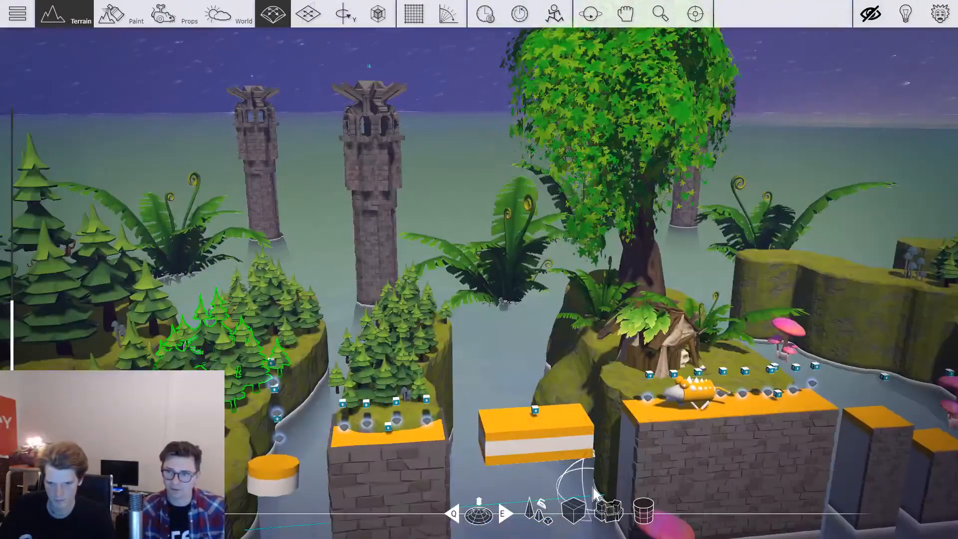
# Sculpt the finish island's rear plateau into rocky peaks and extend its base into the water behind the pink mushroom.
pyautogui.press('s')
pyautogui.press('s')
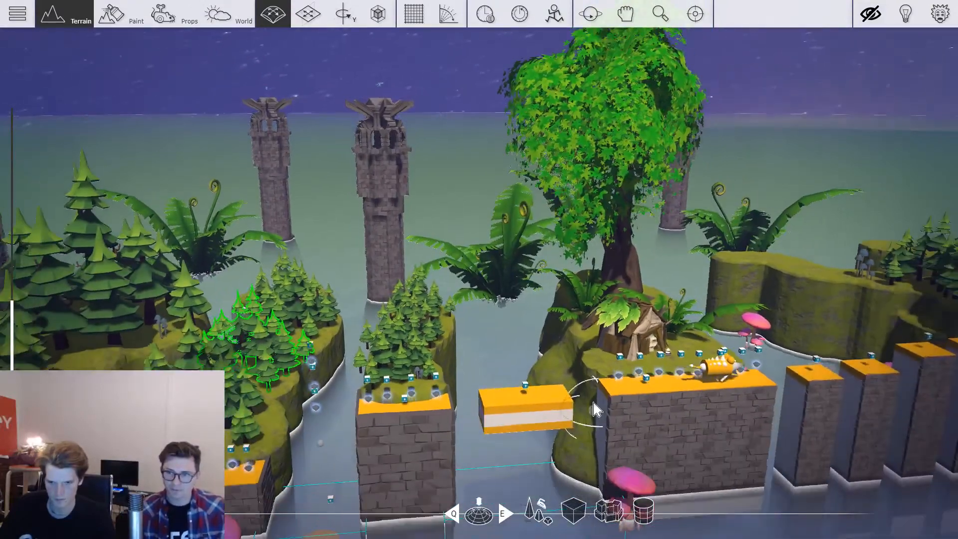
pyautogui.press('w')
pyautogui.press('d')
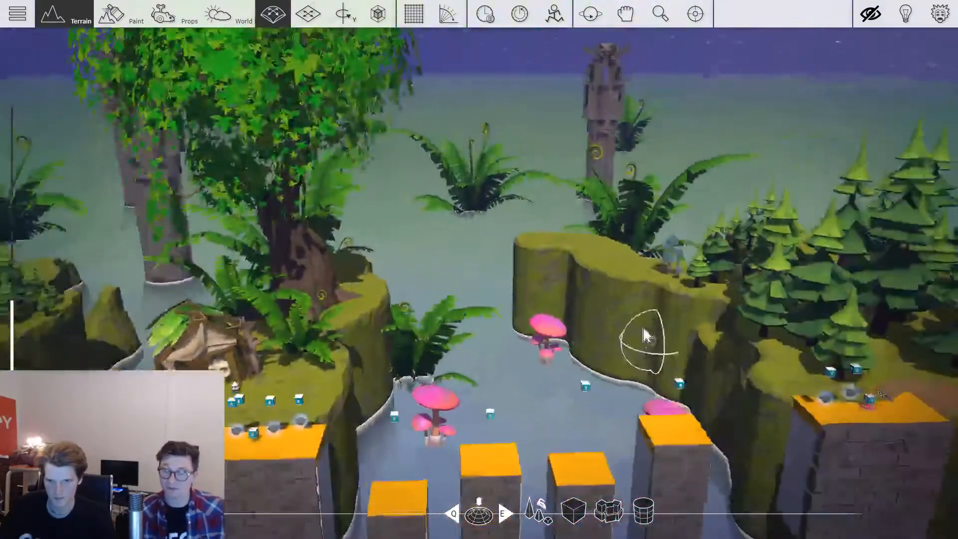
pyautogui.press('w')
pyautogui.moveTo(633, 355); pyautogui.dragTo(627, 360)
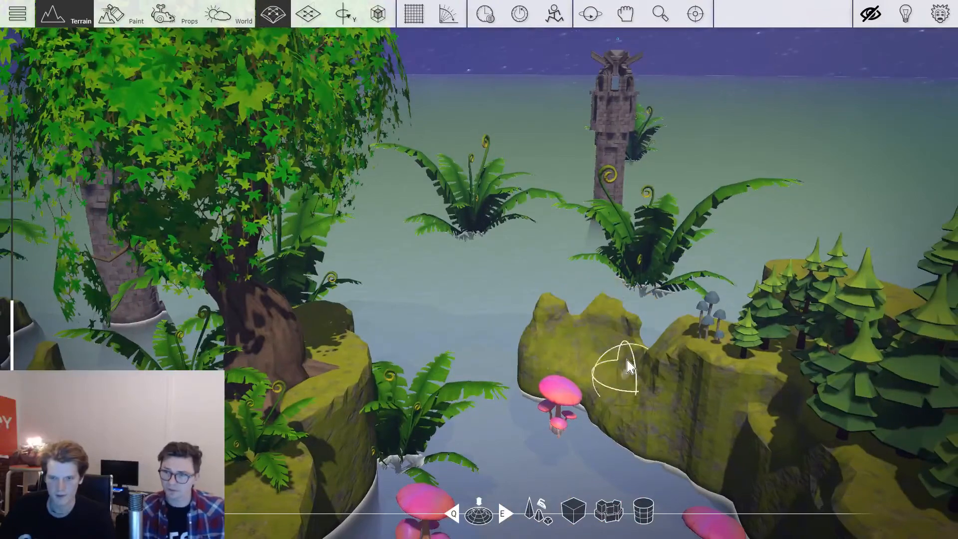
pyautogui.press('s')
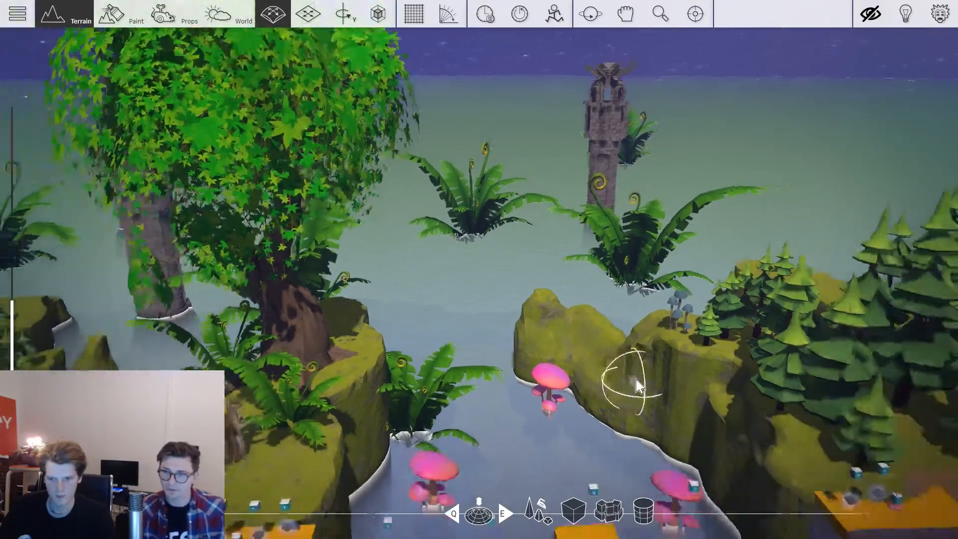
pyautogui.press('w')
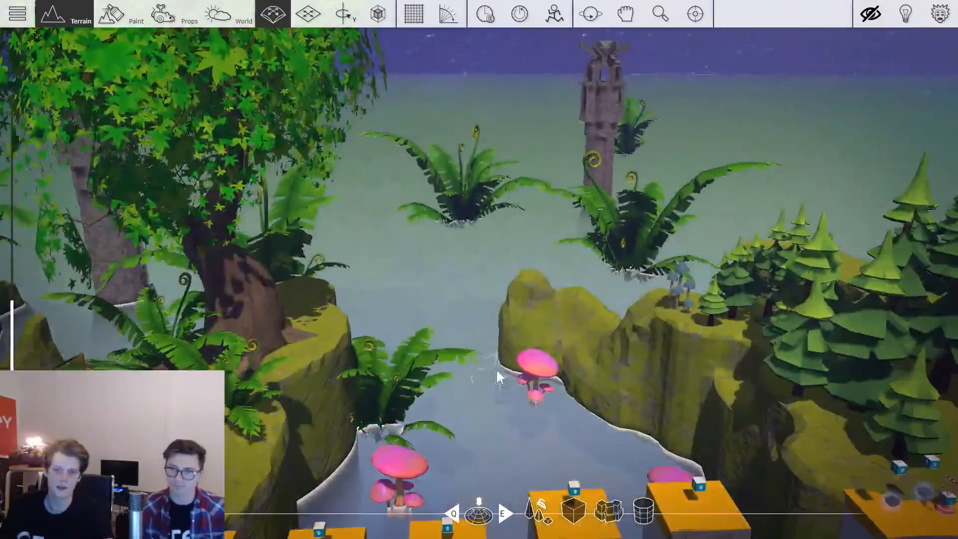
pyautogui.moveTo(501, 371); pyautogui.dragTo(496, 387)
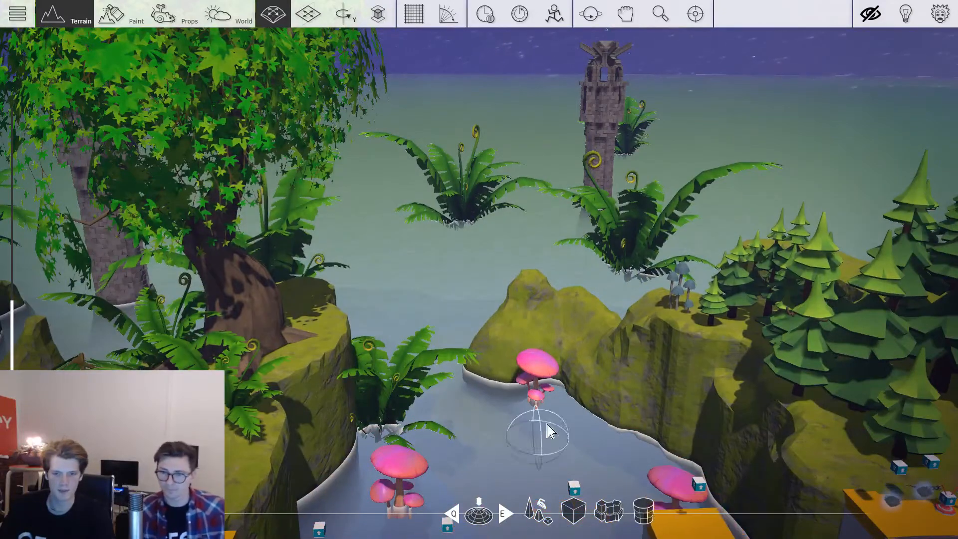
# Add uneven rock bulges to the finish island's cliff between the rear peaks and the finish platform.
pyautogui.press('s')
pyautogui.press('w')
pyautogui.moveTo(564, 357)
pyautogui.mouseDown(button='right')
pyautogui.moveTo(589, 365)
pyautogui.moveTo(695, 339)
pyautogui.moveTo(680, 415)
pyautogui.mouseUp(button='right')
pyautogui.press('d')
pyautogui.press('s')
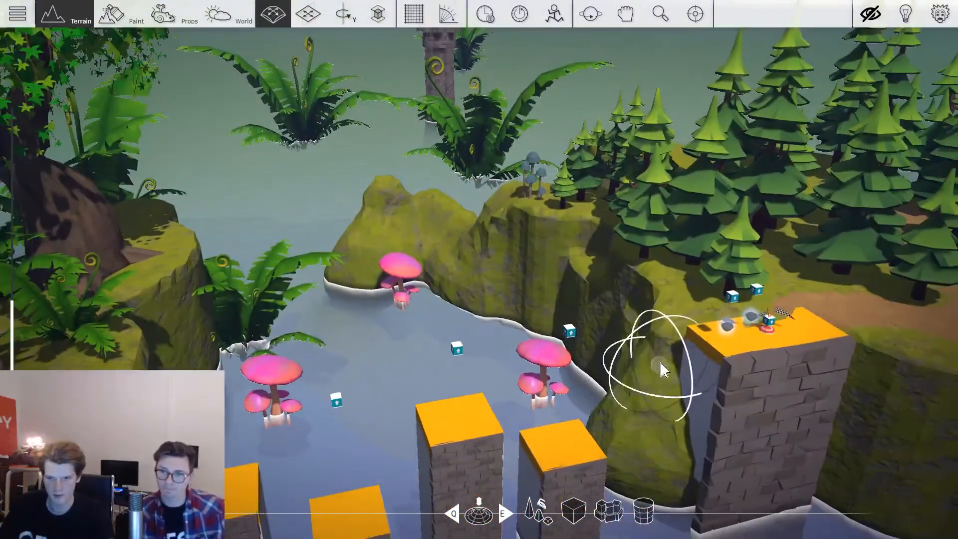
pyautogui.press('w')
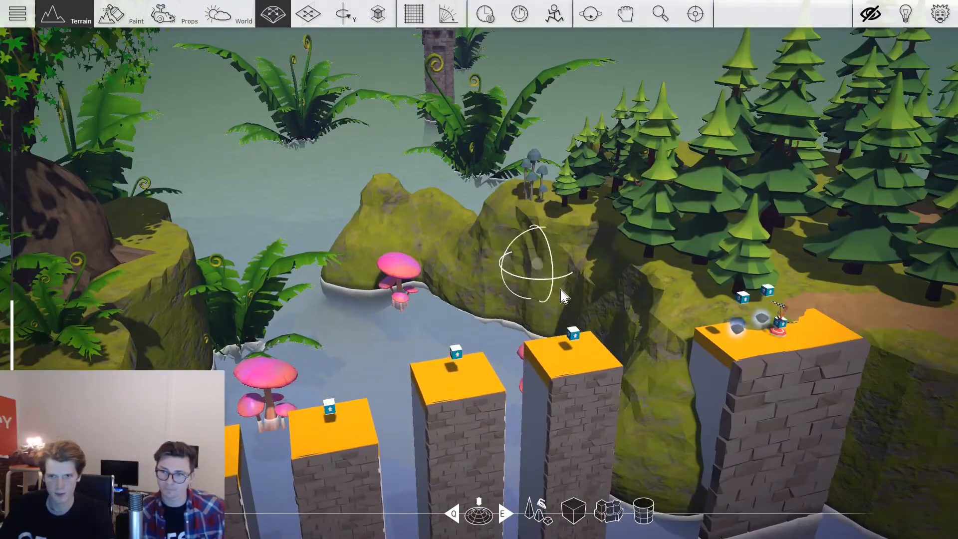
pyautogui.press('d')
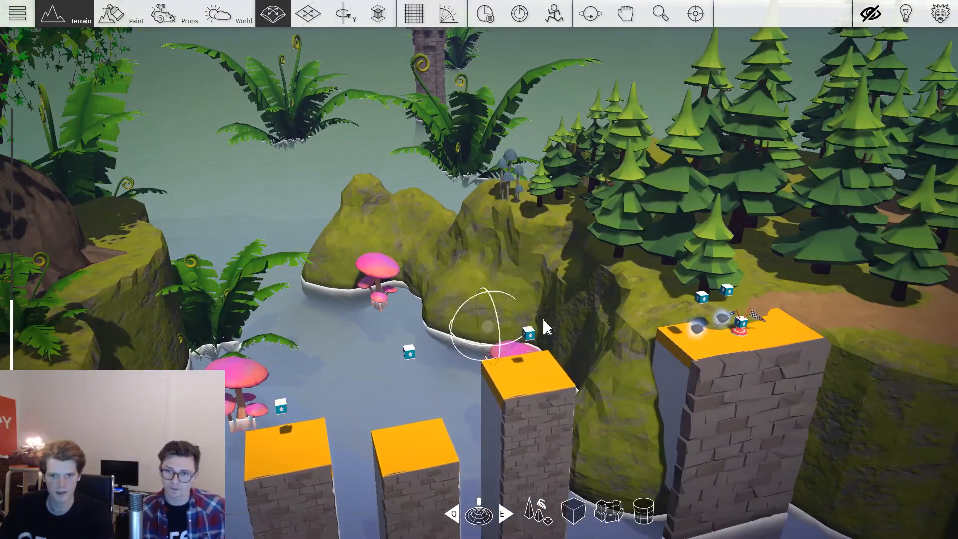
# Build up a rocky slope against the finish island's front cliff, directly beside the finish platform's brick wall.
pyautogui.press('d')
pyautogui.press('s')
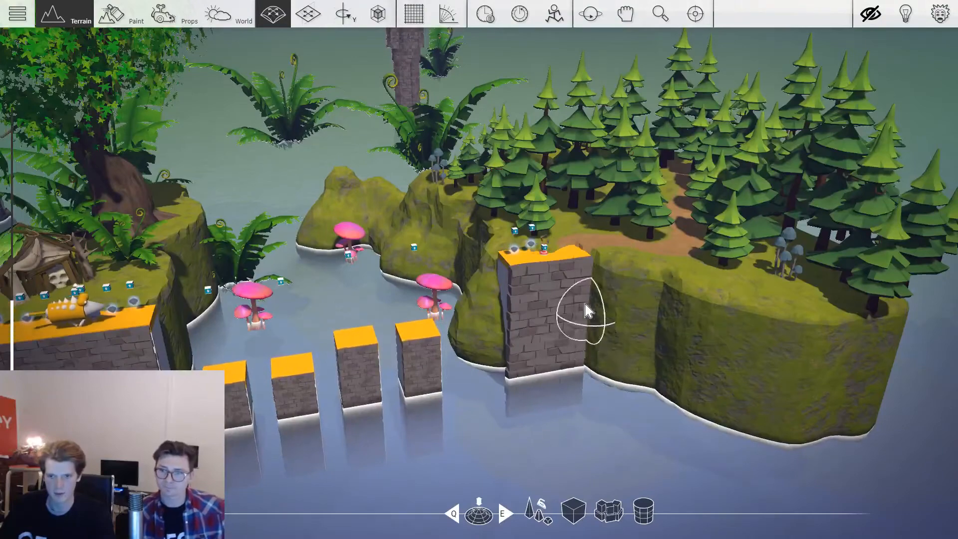
pyautogui.press('w')
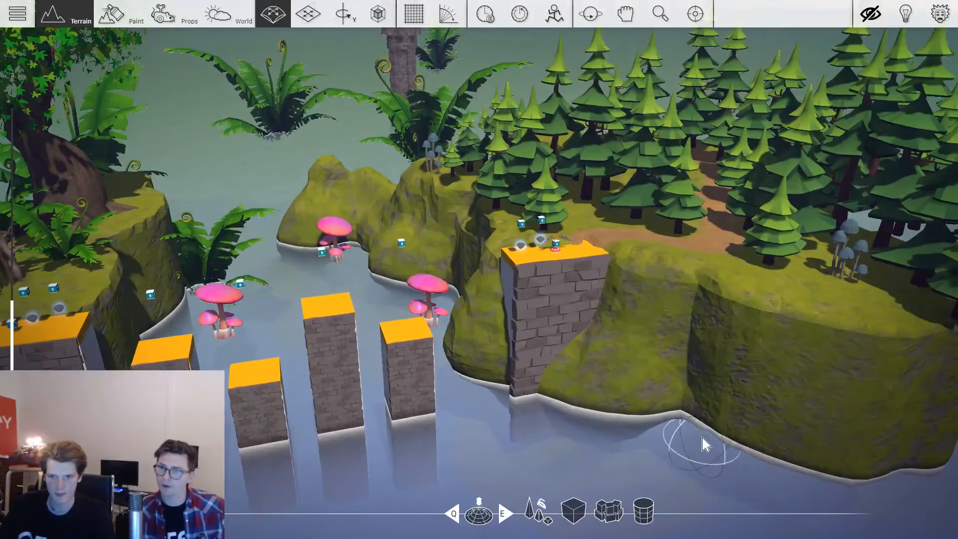
pyautogui.press('d')
pyautogui.press('s')
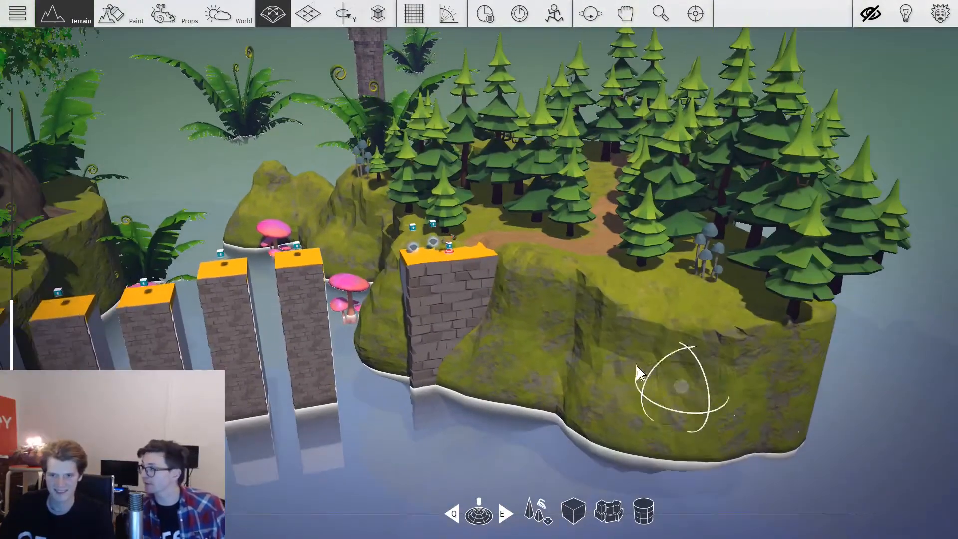
# Carve and round off the cliff at the outer end of the finish island, below the spruce forest.
pyautogui.press('d')
pyautogui.moveTo(577, 419); pyautogui.dragTo(342, 474, button='right')
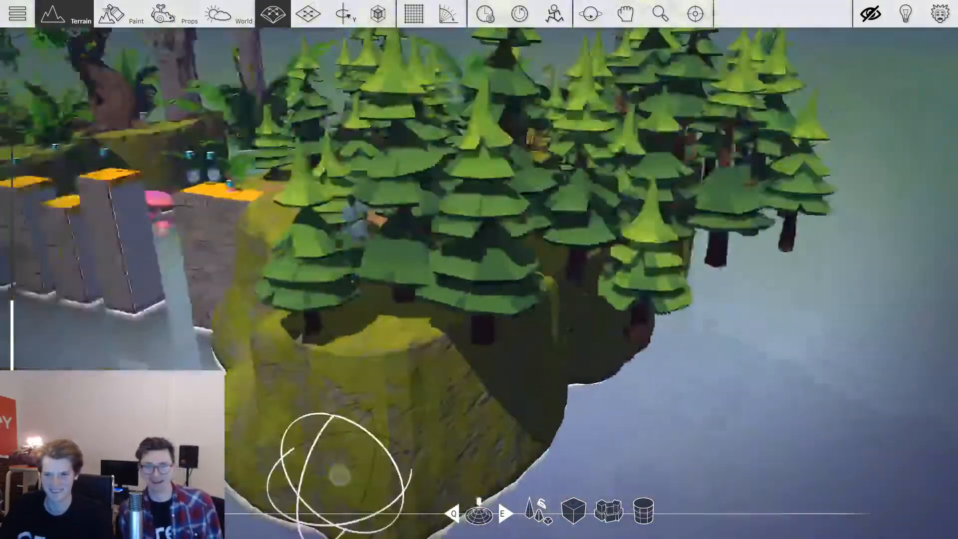
pyautogui.press('s')
pyautogui.moveTo(649, 325)
pyautogui.mouseDown()
pyautogui.moveTo(692, 365)
pyautogui.moveTo(698, 385)
pyautogui.mouseUp()
pyautogui.press('a')
pyautogui.press('d')
pyautogui.moveTo(619, 362); pyautogui.dragTo(513, 287, button='right')
pyautogui.press('s')
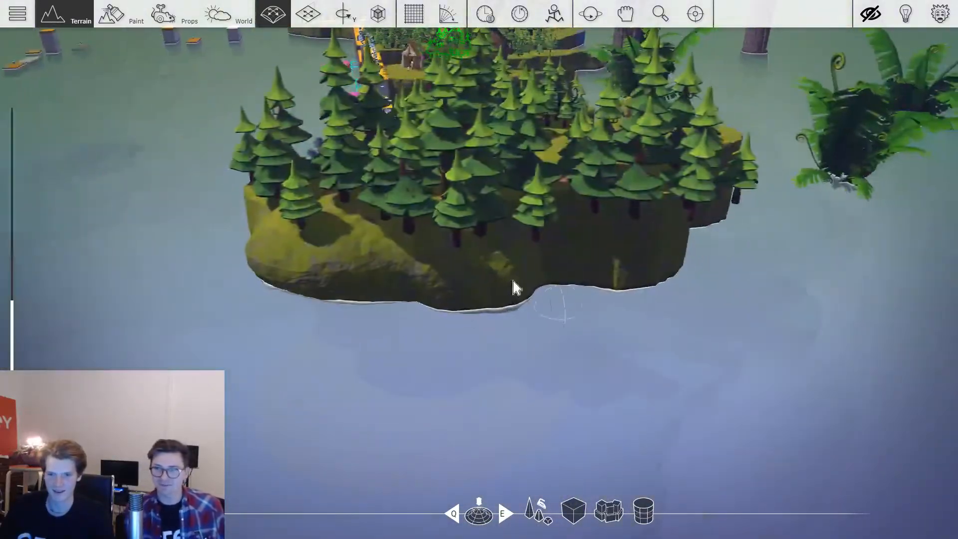
pyautogui.press('a')
pyautogui.press('w')
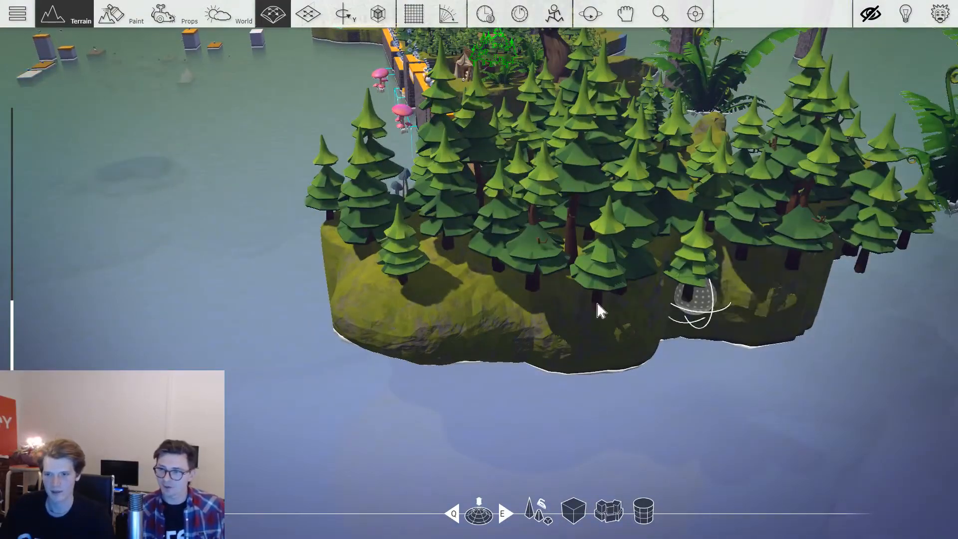
# Extend the terrain along the finish island's outer edge beneath the overhanging spruces.
pyautogui.moveTo(601, 310); pyautogui.dragTo(699, 309)
pyautogui.press('d')
pyautogui.moveTo(699, 310); pyautogui.dragTo(416, 319, button='right')
pyautogui.press('s')
pyautogui.press('a')
pyautogui.moveTo(333, 395)
pyautogui.mouseDown()
pyautogui.moveTo(708, 268)
pyautogui.moveTo(624, 365)
pyautogui.mouseUp()
pyautogui.press('a')
pyautogui.moveTo(624, 366)
pyautogui.mouseDown(button='right')
pyautogui.moveTo(596, 327)
pyautogui.moveTo(592, 354)
pyautogui.mouseUp(button='right')
# Paint over the blue patch on the finish island's outer slope with the moss-topped rock material.
pyautogui.press('2')
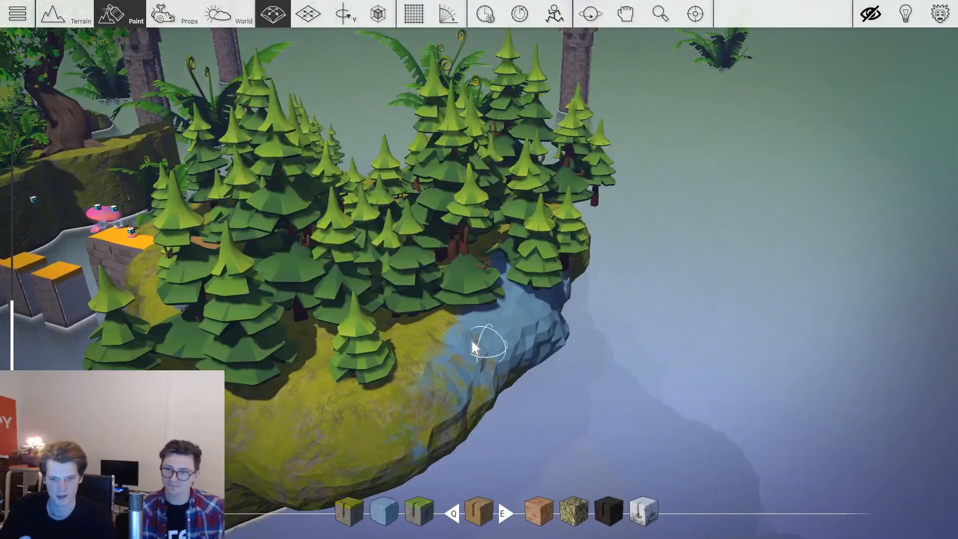
pyautogui.press('q')
pyautogui.press('q')
pyautogui.press('q')
pyautogui.scroll(4, 504, 327)
pyautogui.moveTo(514, 305); pyautogui.dragTo(504, 293)
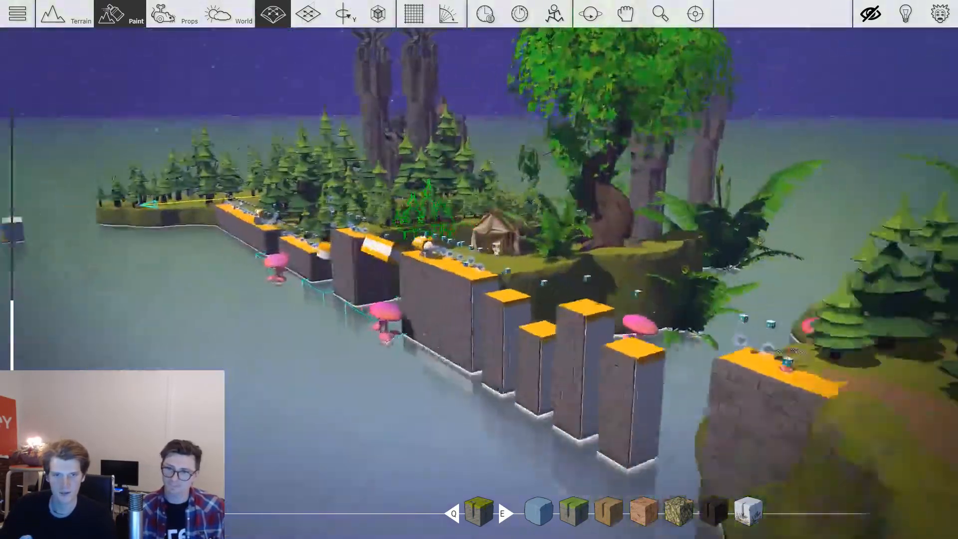
# Examine the terrain and terrain material settings in the advanced environment options.
pyautogui.press('w')
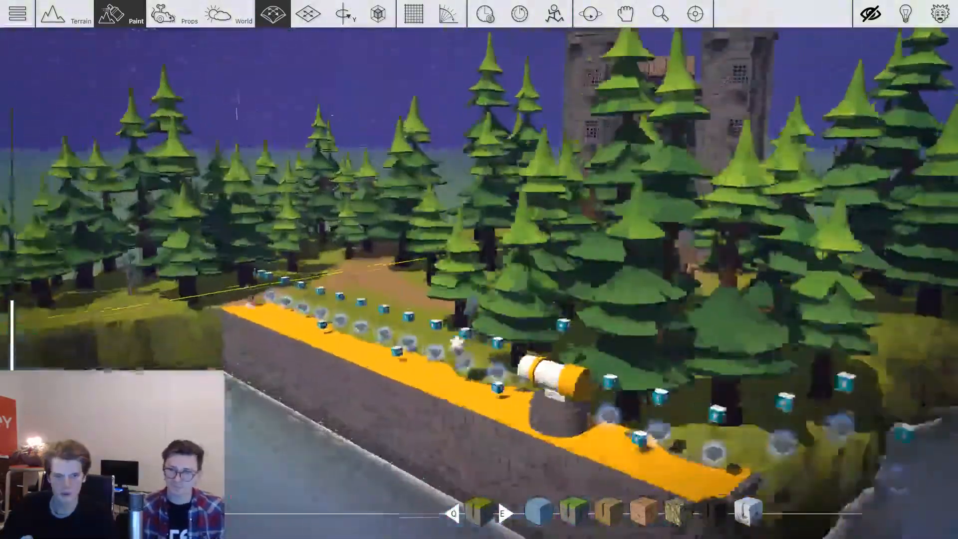
pyautogui.press('w')
pyautogui.moveTo(429, 290); pyautogui.dragTo(449, 308, button='right')
pyautogui.press('3')
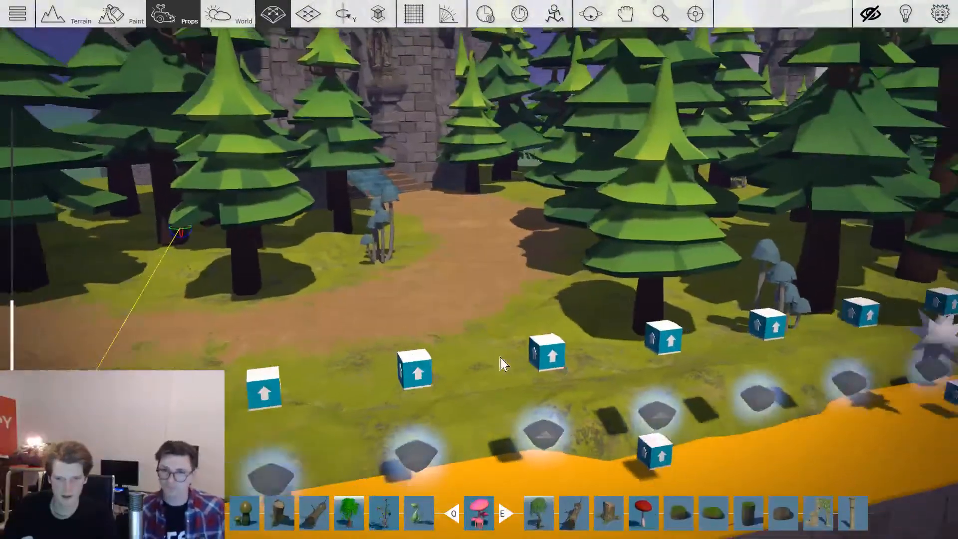
pyautogui.moveTo(500, 358); pyautogui.dragTo(494, 328, button='right')
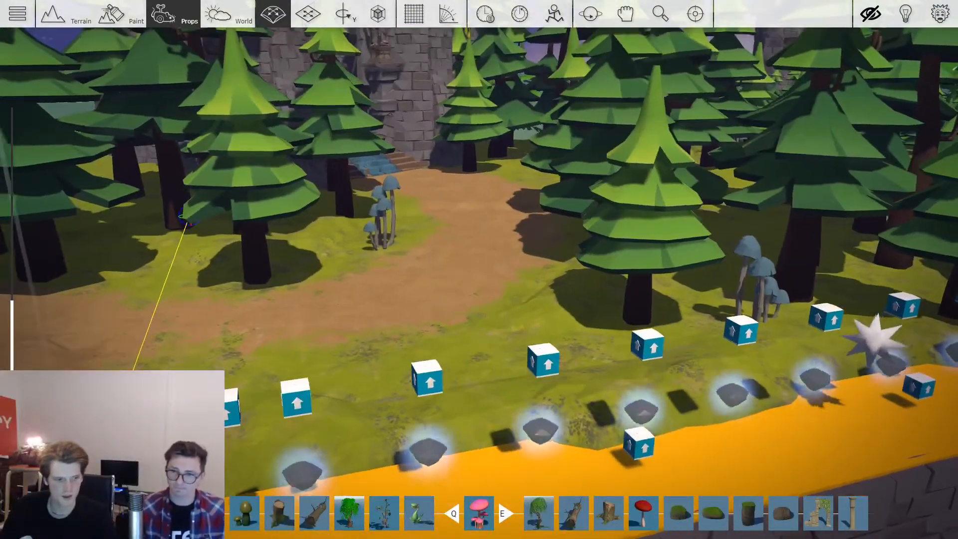
pyautogui.press('s')
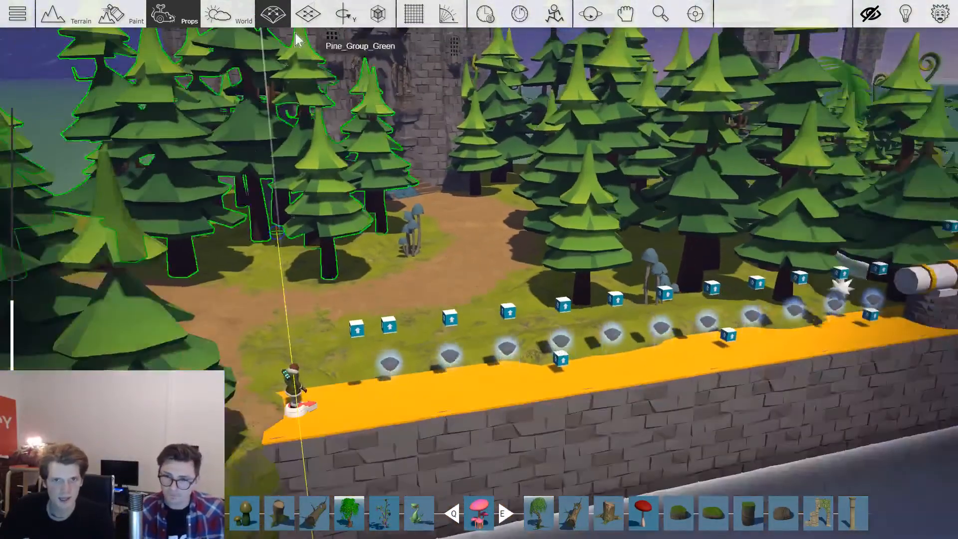
pyautogui.press('4')
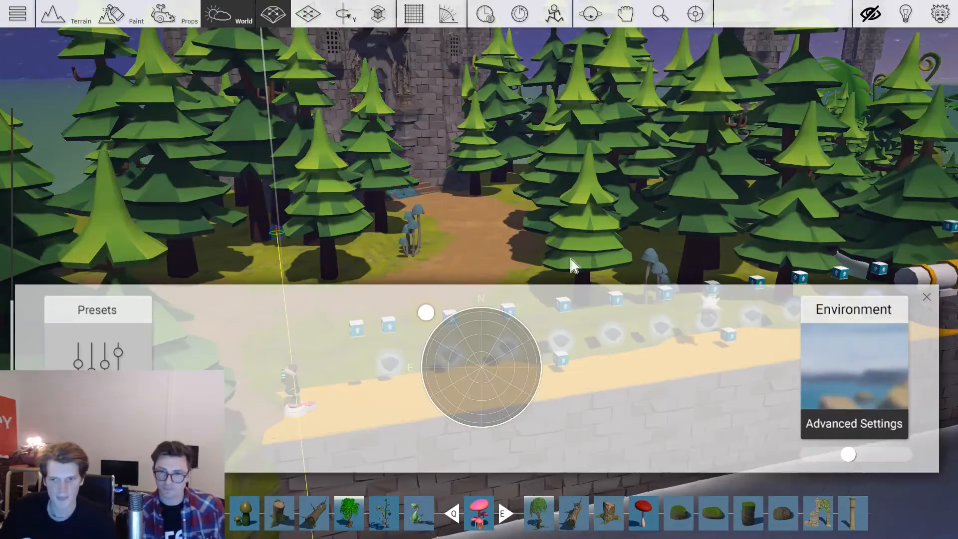
pyautogui.click(866, 363)
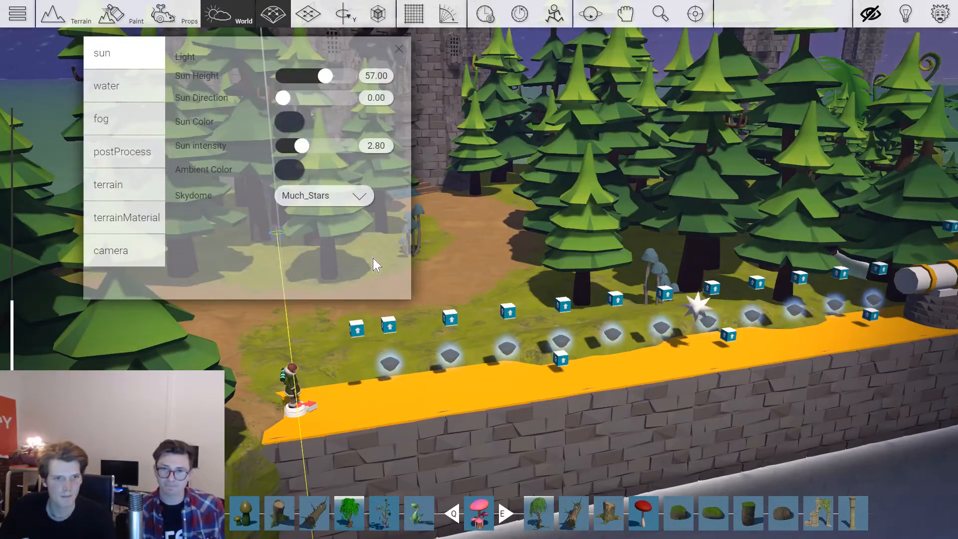
pyautogui.click(128, 191)
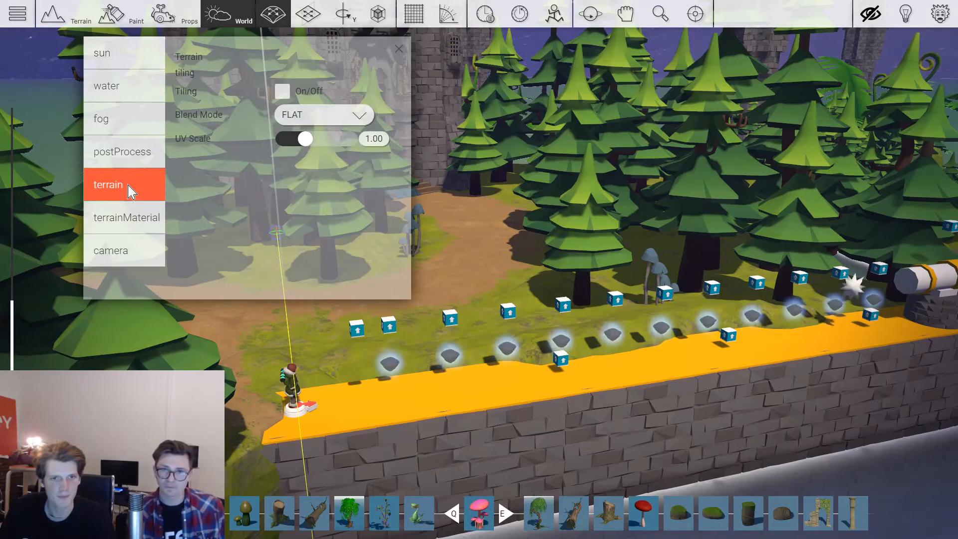
pyautogui.click(130, 217)
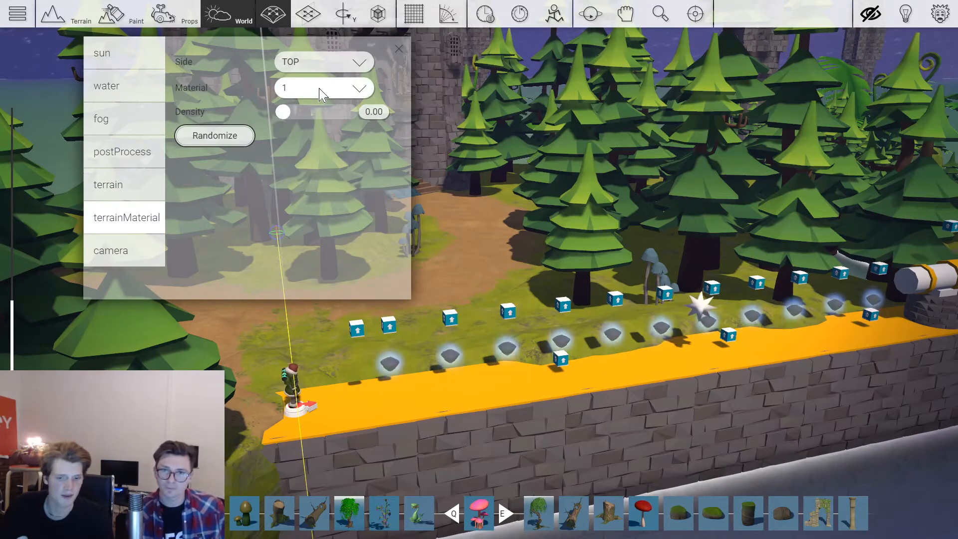
pyautogui.click(400, 49)
pyautogui.press('Tab')
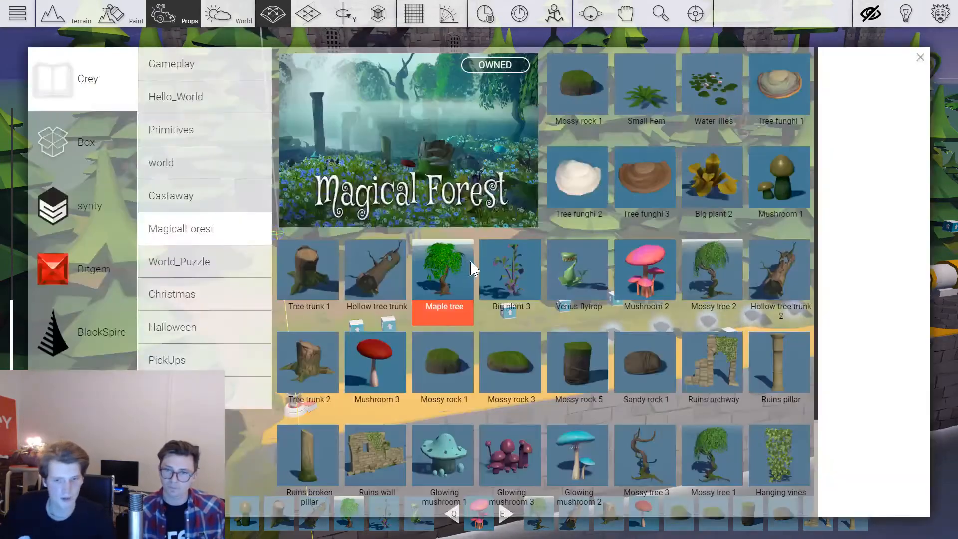
pyautogui.press('Tab')
pyautogui.press('2')
pyautogui.scroll(1, 491, 292)
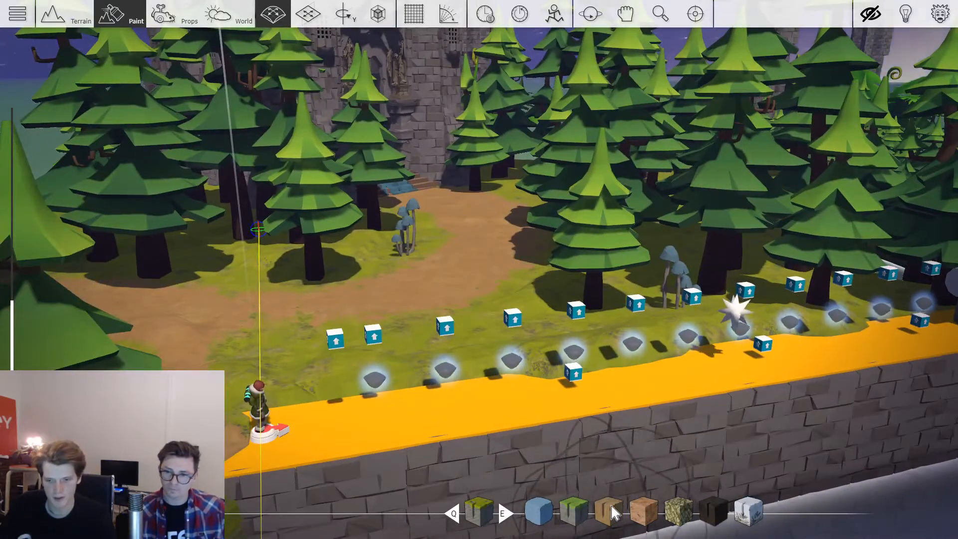
# Scatter randomized flowers over the top side of terrain material 1 with a density of 0.80.
pyautogui.press('4')
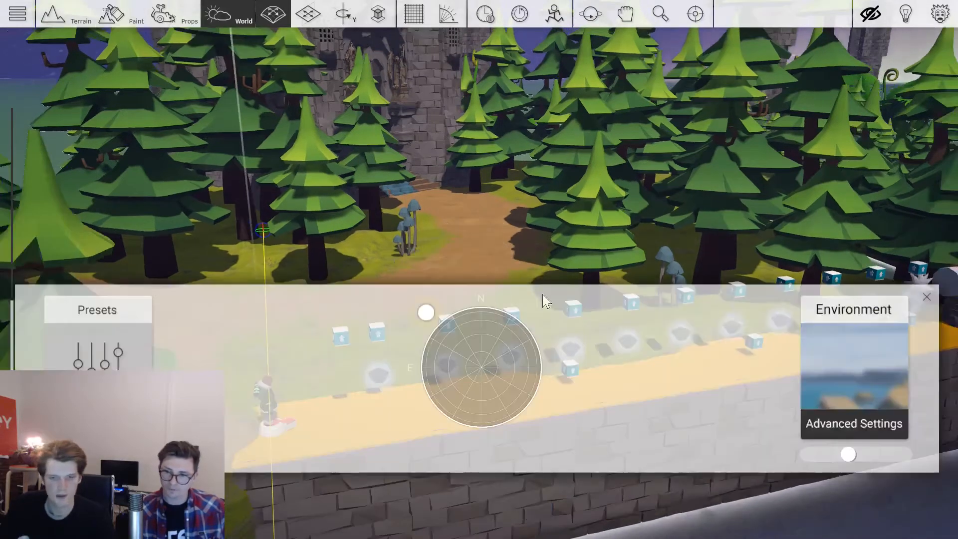
pyautogui.click(840, 361)
pyautogui.click(127, 217)
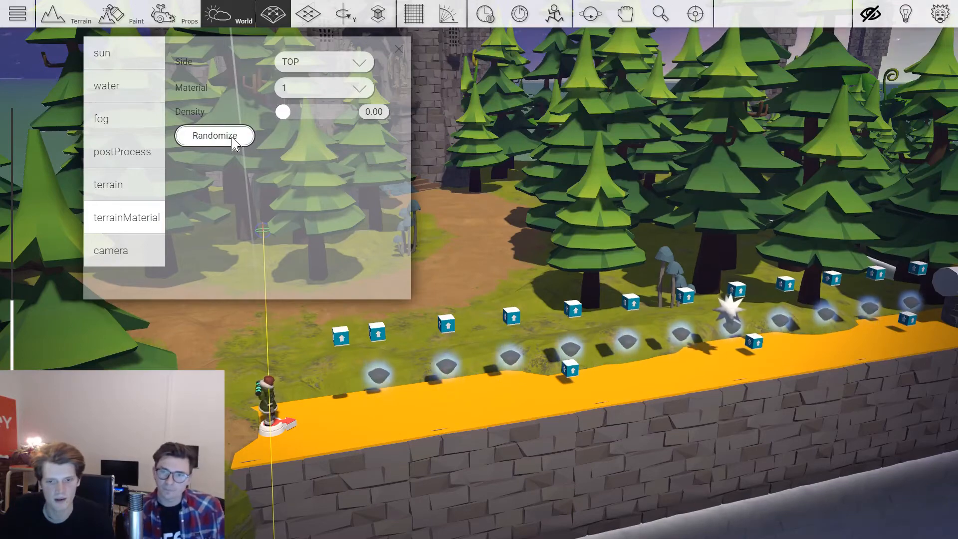
pyautogui.press('w')
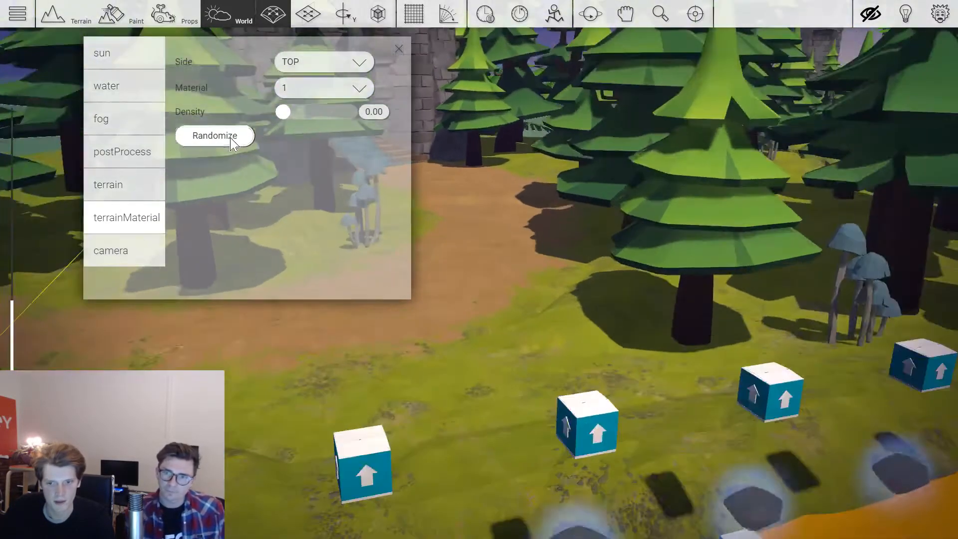
pyautogui.press('w')
pyautogui.click(238, 139)
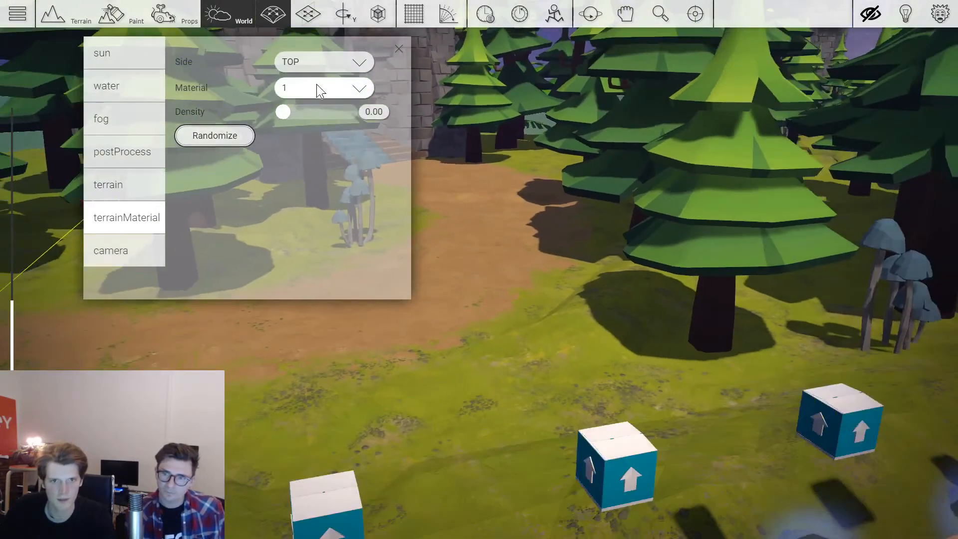
pyautogui.click(319, 89)
pyautogui.click(298, 110)
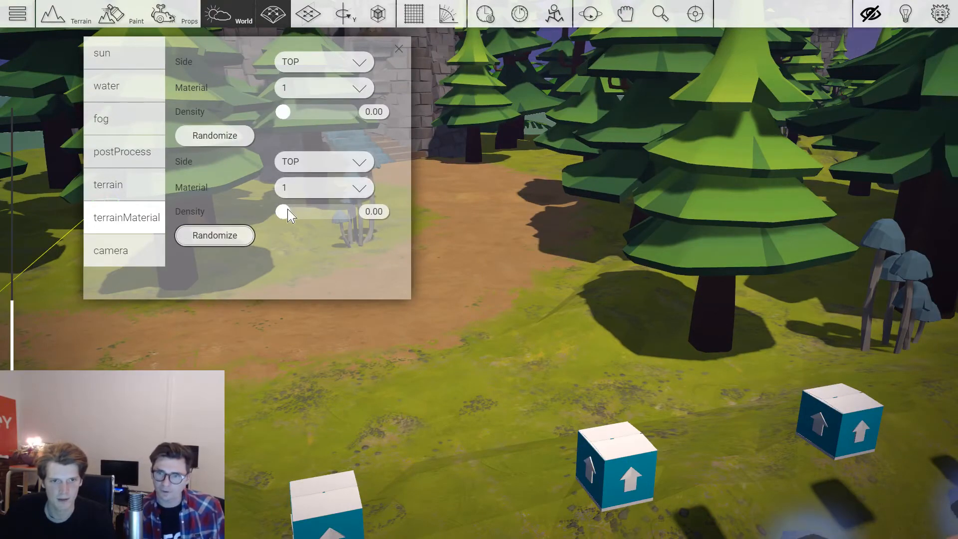
pyautogui.moveTo(284, 211)
pyautogui.mouseDown()
pyautogui.moveTo(314, 218)
pyautogui.moveTo(282, 210)
pyautogui.mouseUp()
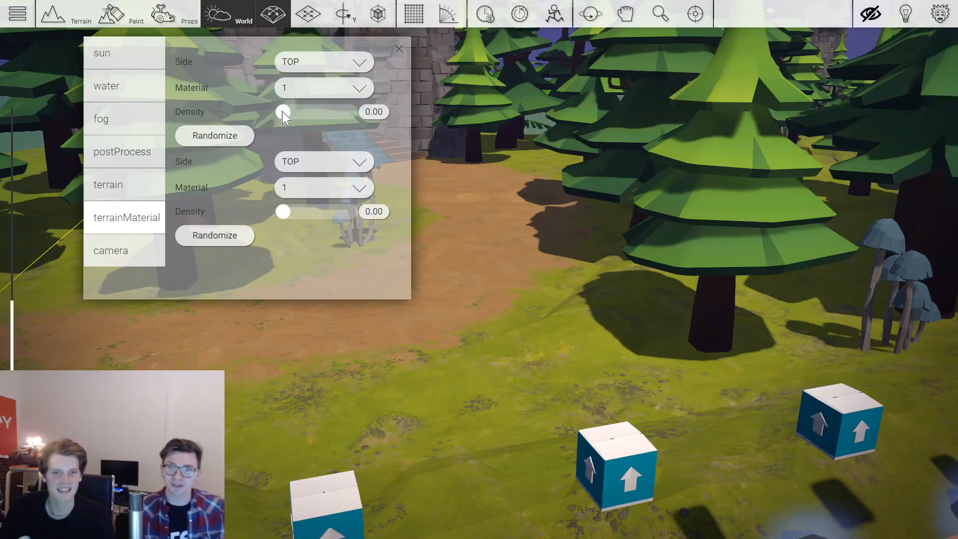
pyautogui.moveTo(283, 112); pyautogui.dragTo(353, 119)
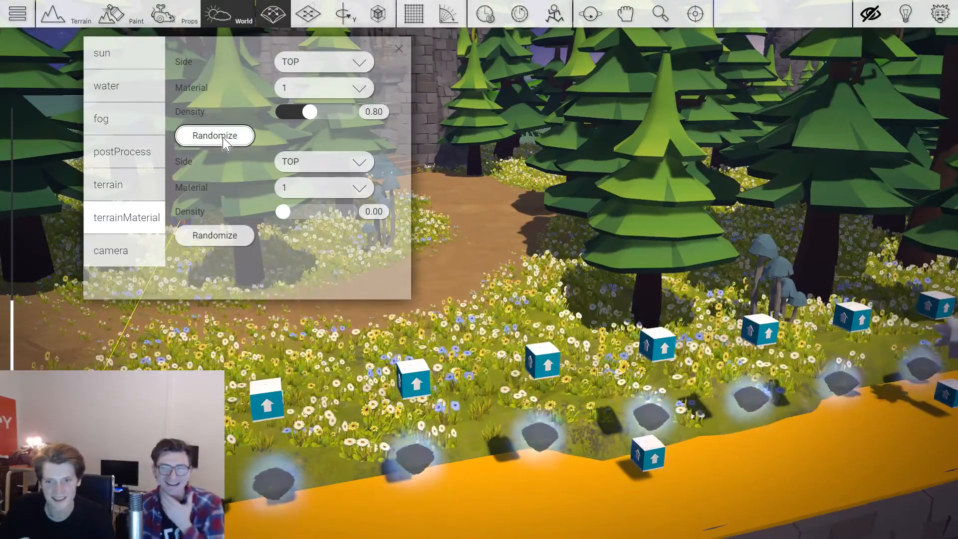
# Examine the flower cover along the level's islands and close the environment settings.
pyautogui.scroll(-5, 489, 229)
pyautogui.moveTo(490, 229); pyautogui.dragTo(779, 249, button='middle')
pyautogui.scroll(4, 489, 229)
pyautogui.scroll(-5, 490, 229)
pyautogui.moveTo(649, 230); pyautogui.dragTo(488, 229, button='middle')
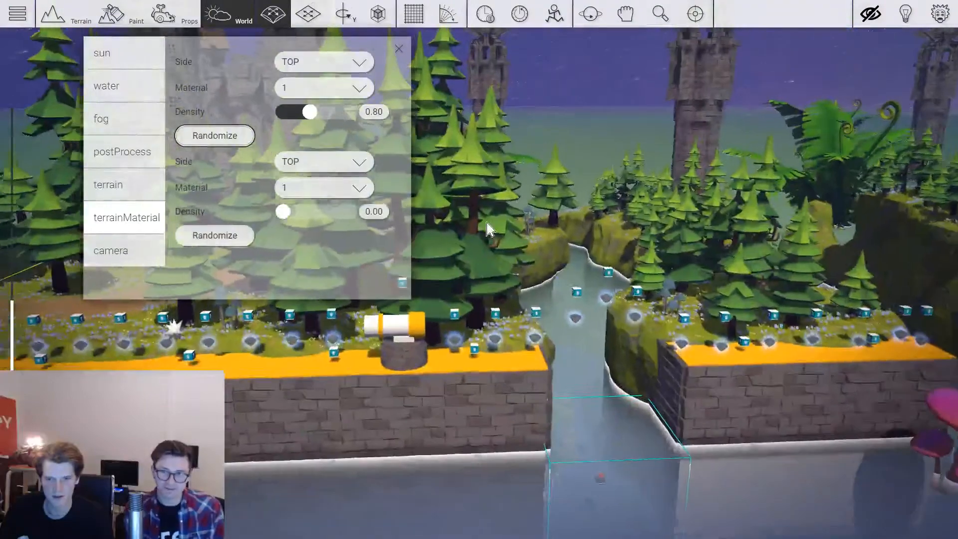
pyautogui.scroll(3, 488, 229)
pyautogui.click(399, 49)
pyautogui.moveTo(594, 85); pyautogui.dragTo(607, 110, button='middle')
# Place the Glowing mushroom 1 prop from the MagicalForest collection on the first island, near its river-side edge beyond the cannon.
pyautogui.press('Tab')
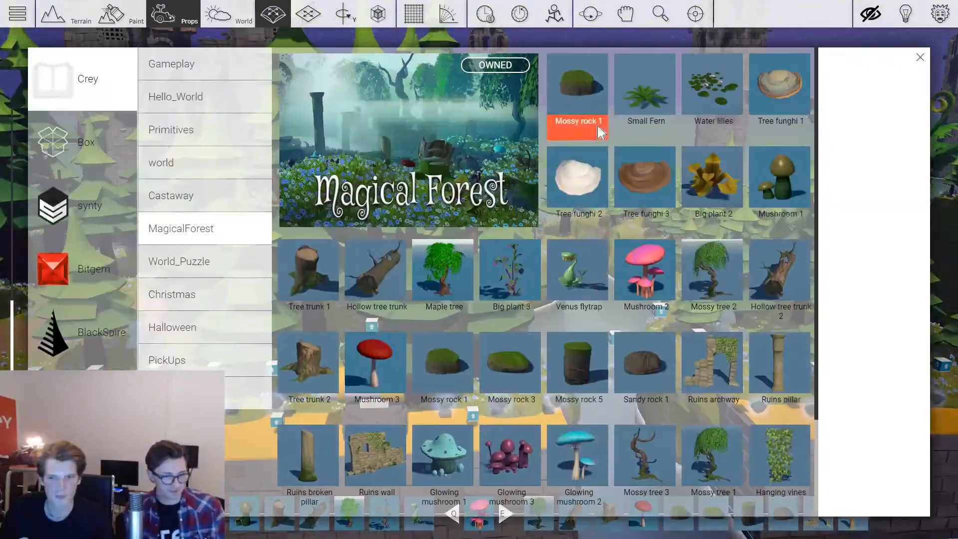
pyautogui.click(445, 457)
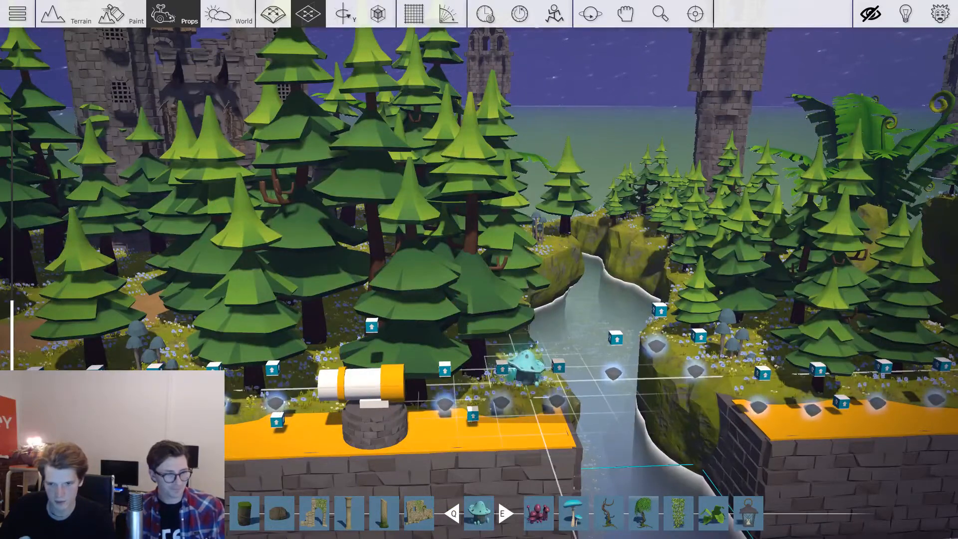
pyautogui.click(523, 381)
# Place another glowing mushroom among the spruces on the second island, across the river.
pyautogui.press('d')
pyautogui.scroll(3, 549, 299)
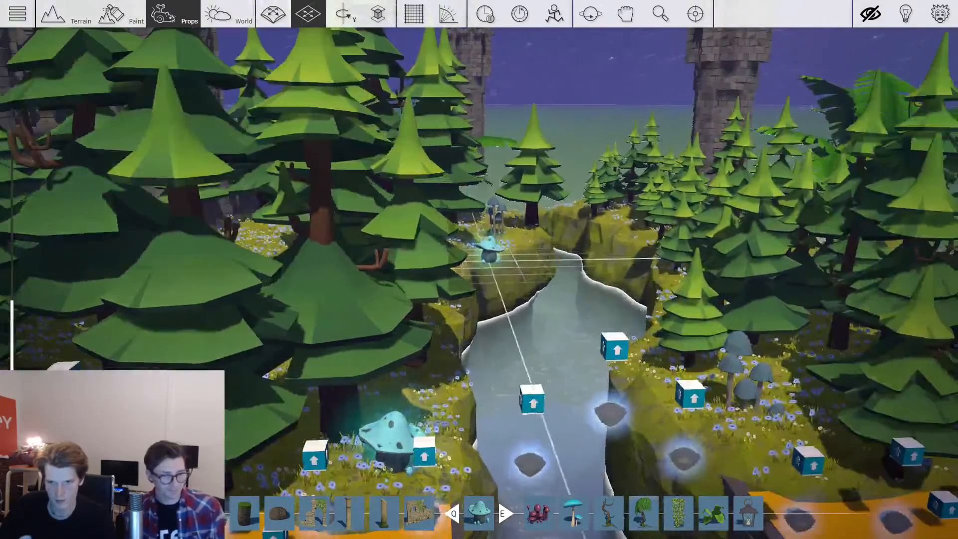
pyautogui.press('d')
pyautogui.scroll(-4, 644, 339)
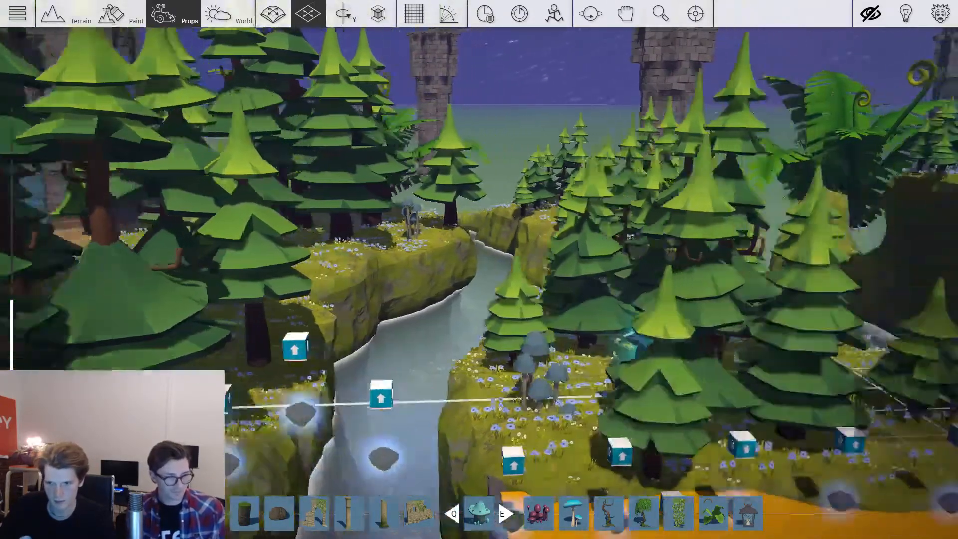
pyautogui.press('a')
pyautogui.scroll(3, 643, 299)
pyautogui.press('1')
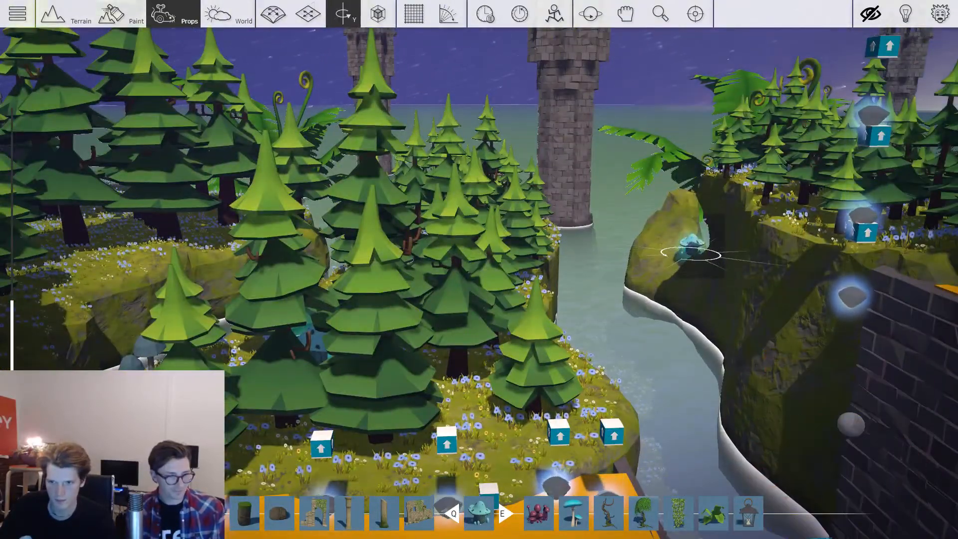
# Place glowing mushrooms on the cliff edge of the small spruce island and beside the big tree's trunk.
pyautogui.press('2')
pyautogui.scroll(-5, 479, 269)
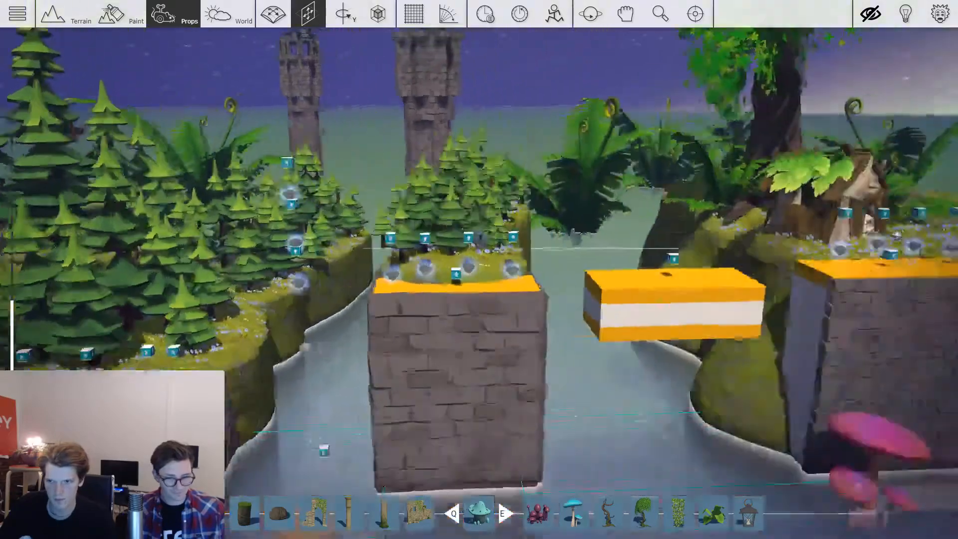
pyautogui.press('d')
pyautogui.press('w')
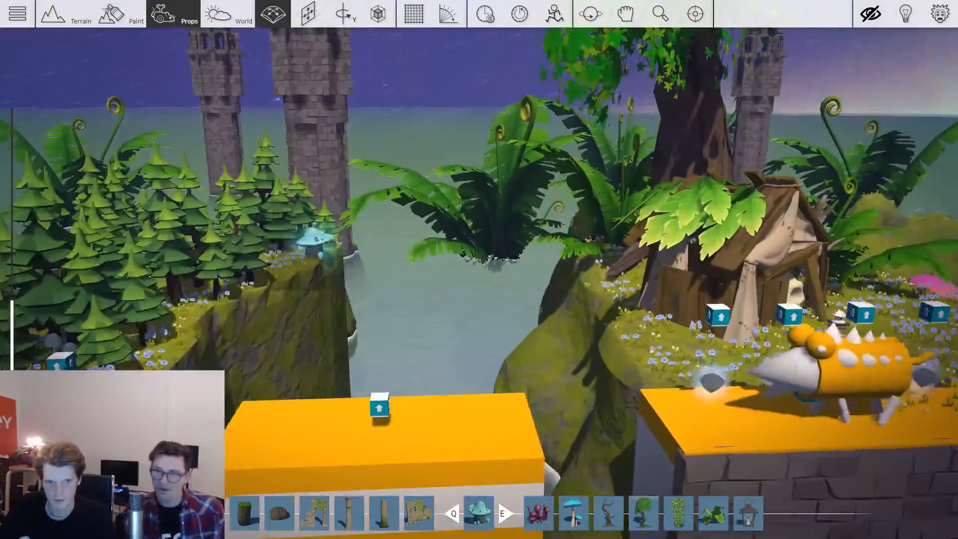
pyautogui.press('s')
pyautogui.press('d')
pyautogui.press('w')
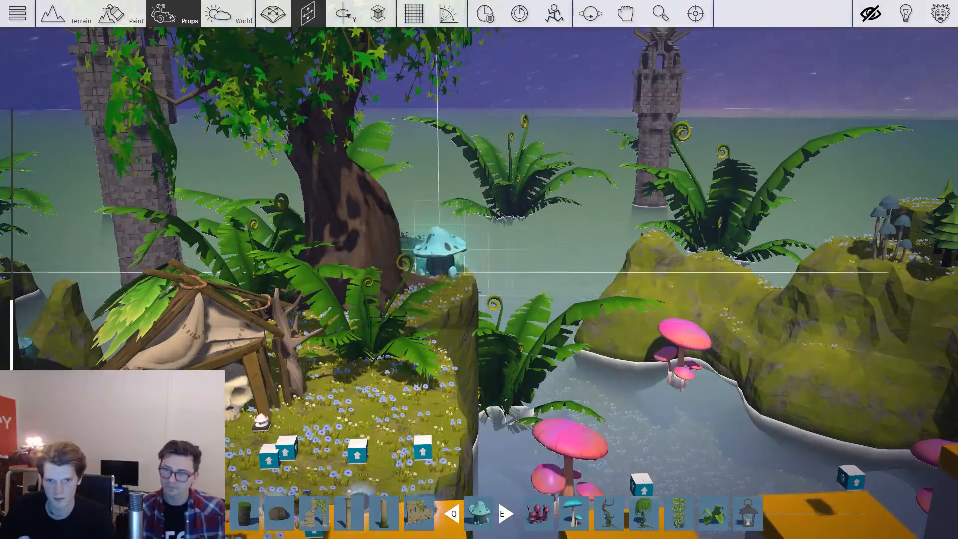
pyautogui.click(439, 272)
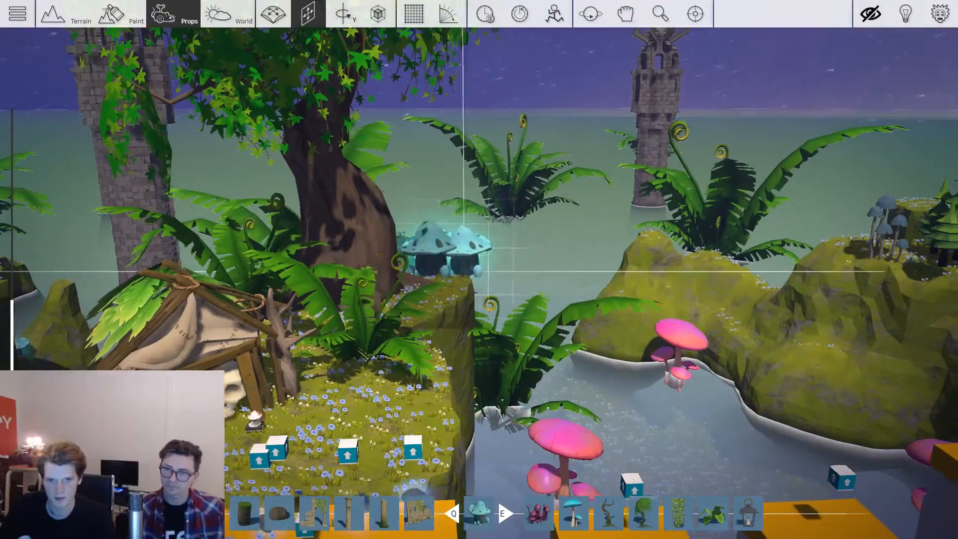
# Place a glowing mushroom beside the dirt path in the finish island's spruce forest.
pyautogui.press('s')
pyautogui.press('d')
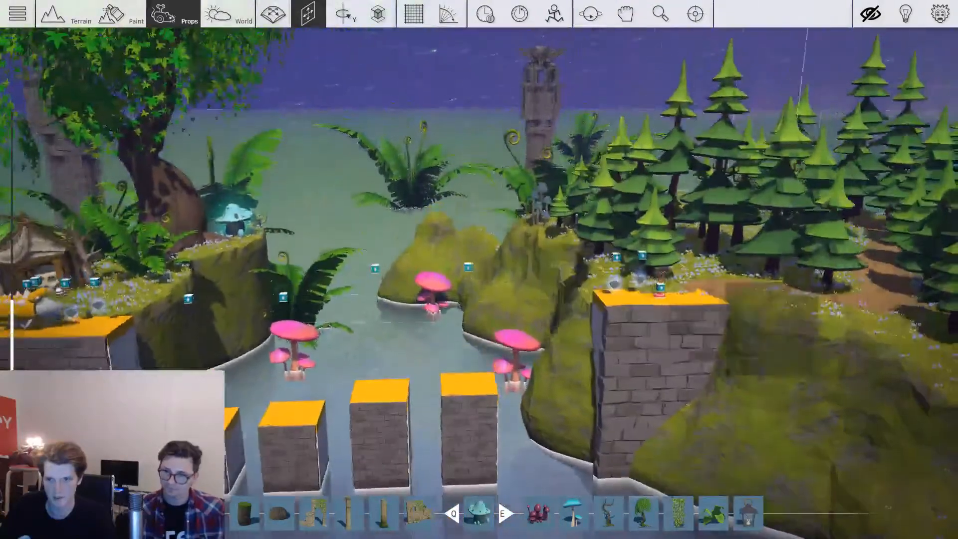
pyautogui.press('d')
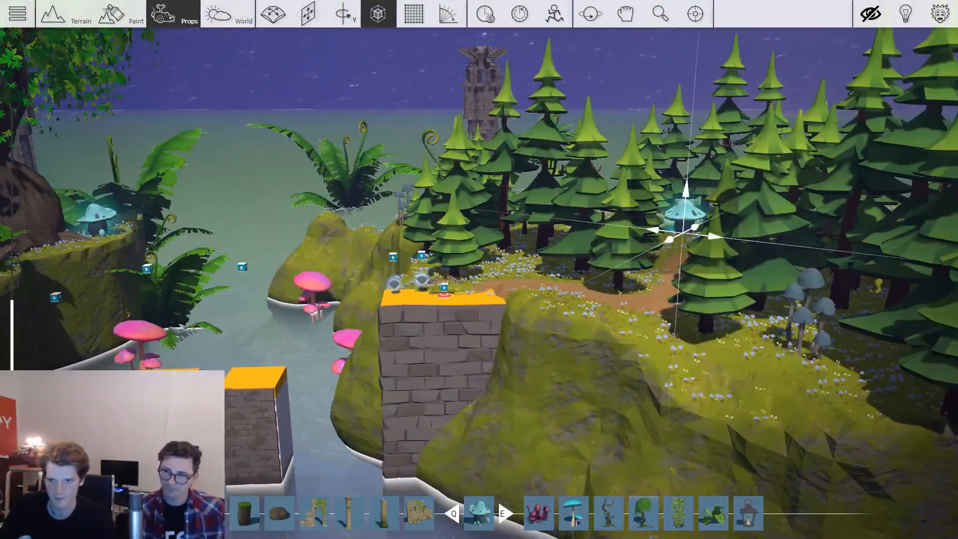
pyautogui.click(683, 233)
# Toggle the Open option in the properties of the Haunted Castle on the first island.
pyautogui.press('s')
pyautogui.press('a')
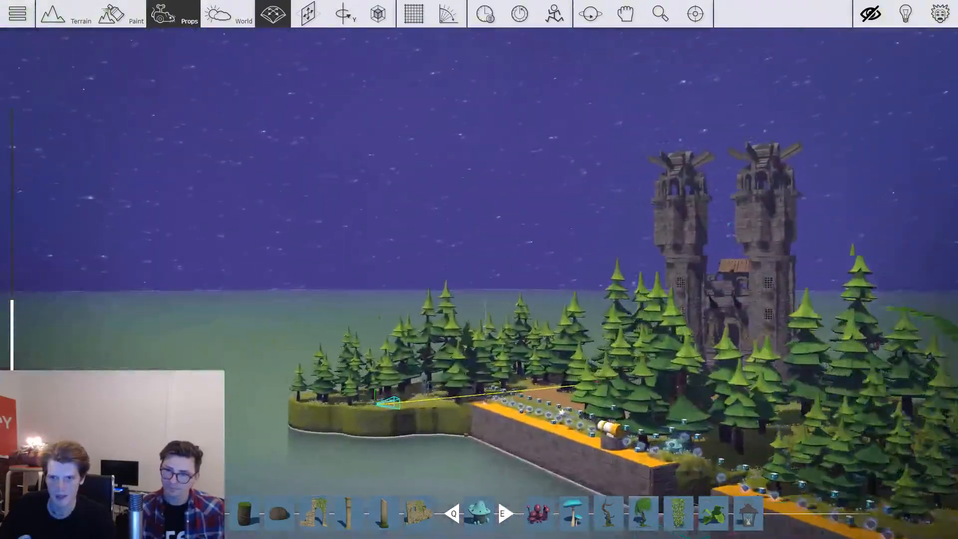
pyautogui.press('w')
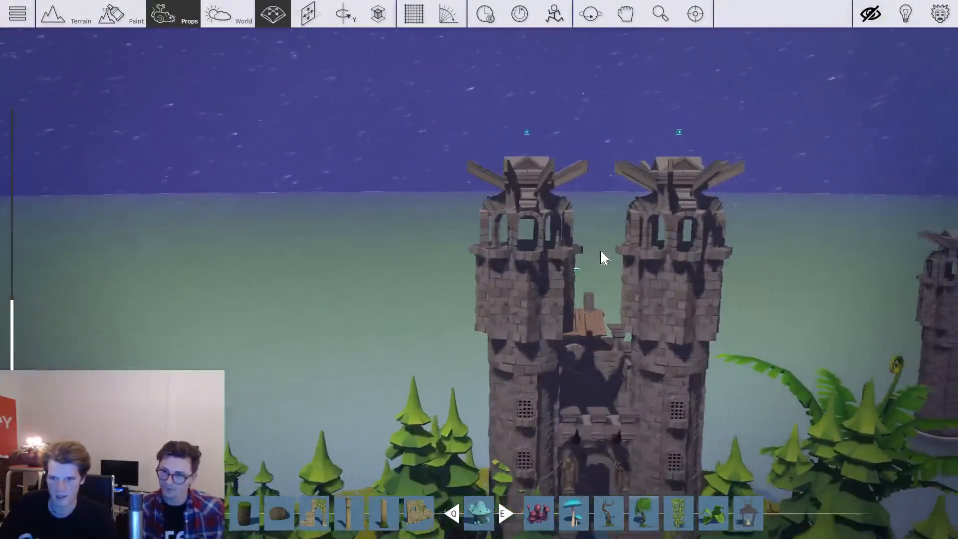
pyautogui.click(538, 271)
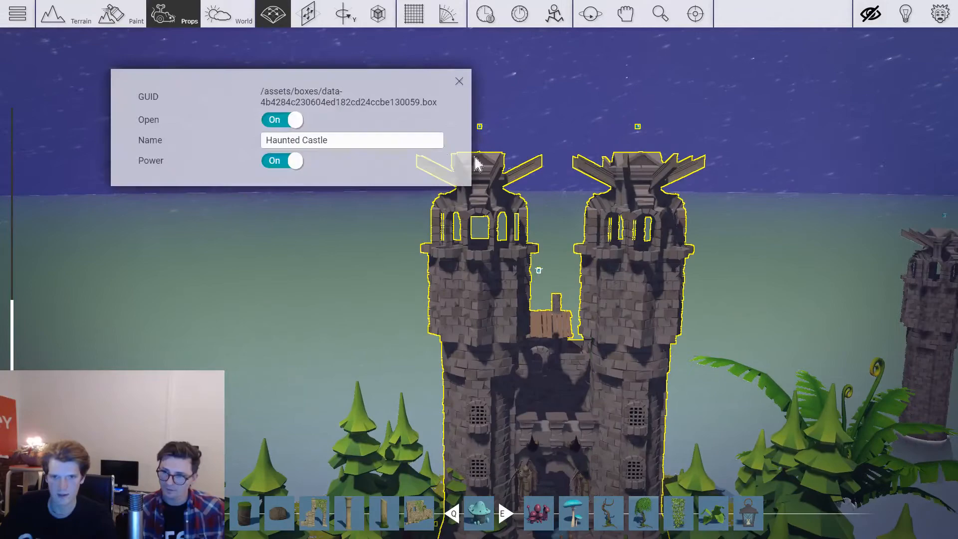
pyautogui.click(284, 119)
pyautogui.click(458, 82)
pyautogui.moveTo(455, 270)
pyautogui.mouseDown(button='right')
pyautogui.moveTo(464, 273)
pyautogui.moveTo(455, 284)
pyautogui.mouseUp(button='right')
# Survey the whole level from a distance, from the Haunted Castle on the first island to the finish island.
pyautogui.press('s')
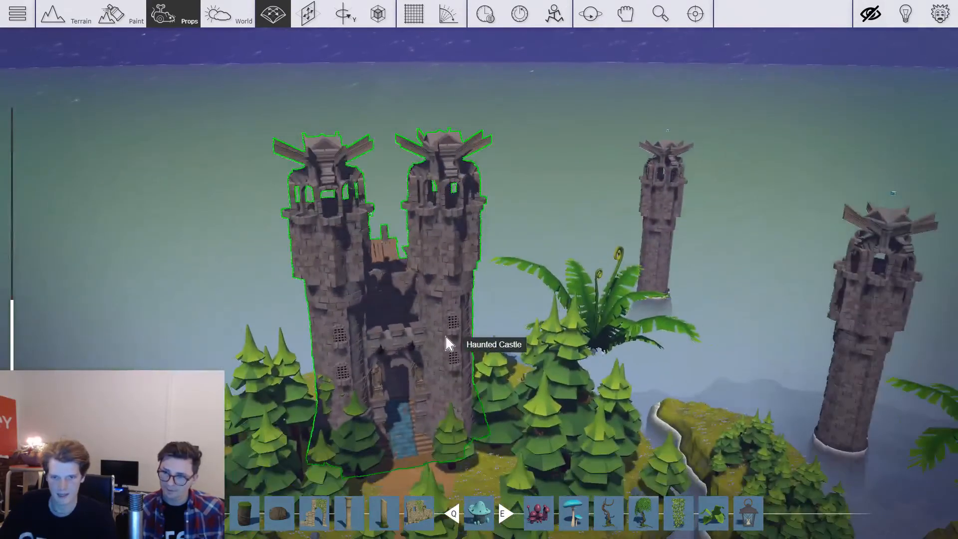
pyautogui.press('s')
pyautogui.press('a')
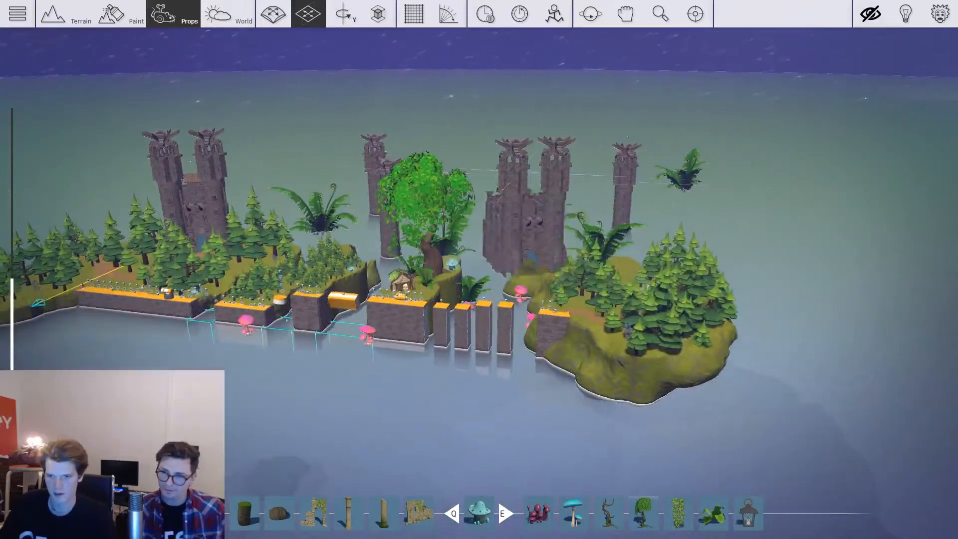
pyautogui.press('w')
pyautogui.moveTo(507, 188); pyautogui.dragTo(817, 175)
pyautogui.press('r')
pyautogui.press('r')
pyautogui.press('w')
pyautogui.press('r')
pyautogui.press('r')
pyautogui.moveTo(817, 175); pyautogui.dragTo(748, 165, button='middle')
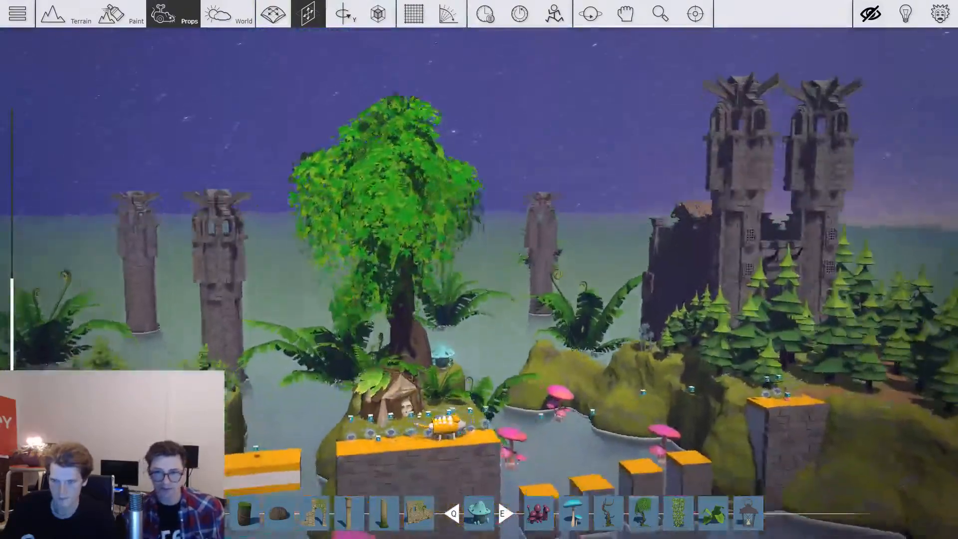
# Extend the finish island's terrain with the cylinder brush to fill the water beneath the castle's overhanging base.
pyautogui.scroll(5, 617, 195)
pyautogui.moveTo(649, 160); pyautogui.dragTo(617, 195, button='middle')
pyautogui.press('1')
pyautogui.moveTo(588, 269); pyautogui.dragTo(609, 303, button='middle')
pyautogui.press('e')
pyautogui.press('e')
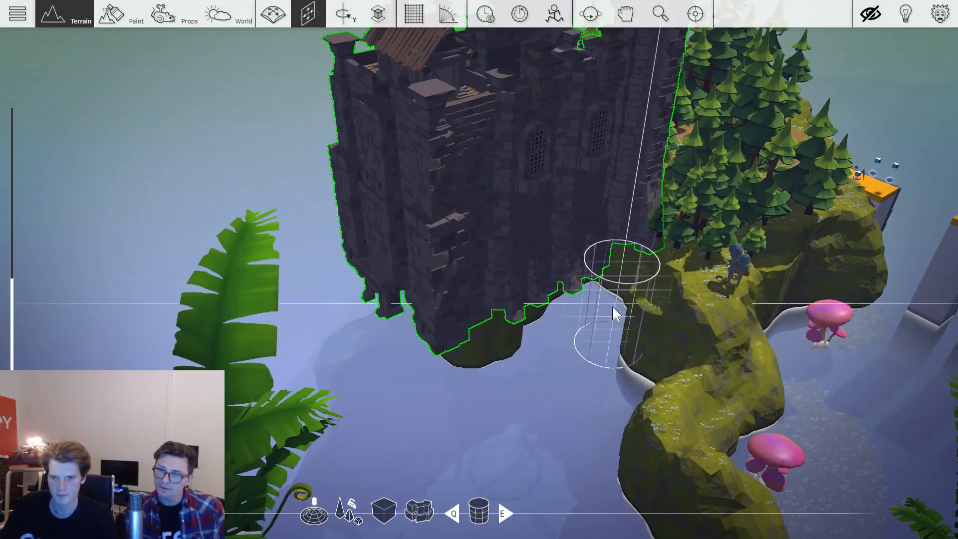
pyautogui.moveTo(577, 328)
pyautogui.mouseDown()
pyautogui.moveTo(613, 314)
pyautogui.moveTo(492, 374)
pyautogui.moveTo(410, 320)
pyautogui.moveTo(419, 343)
pyautogui.mouseUp()
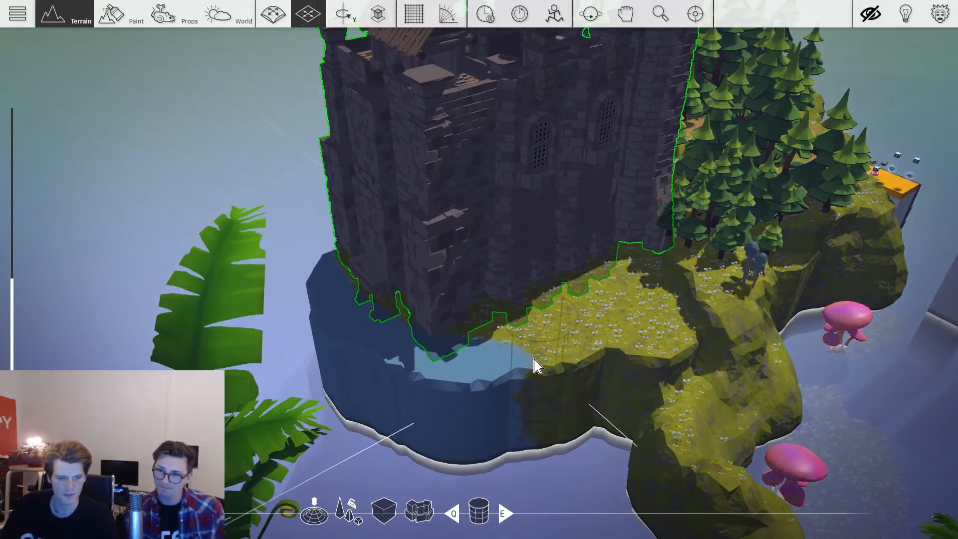
# Paint the added ground around the castle with the mossy grass material and roughen its cliff edges.
pyautogui.press('2')
pyautogui.moveTo(502, 342)
pyautogui.mouseDown()
pyautogui.moveTo(434, 334)
pyautogui.moveTo(427, 394)
pyautogui.moveTo(436, 384)
pyautogui.mouseUp()
pyautogui.press('1')
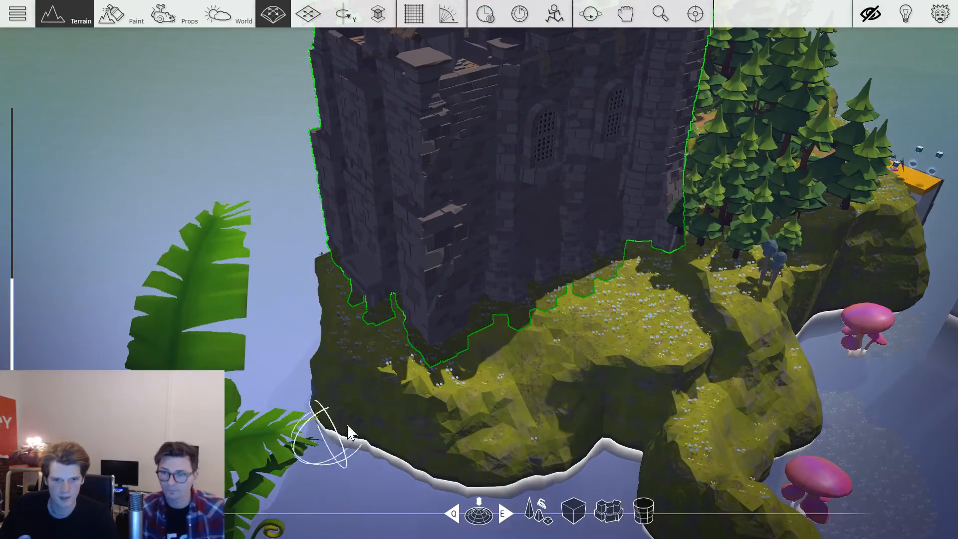
# Inspect the extended castle ground on the finish island, then return the view to the level's start.
pyautogui.press('w')
pyautogui.press('d')
pyautogui.press('3')
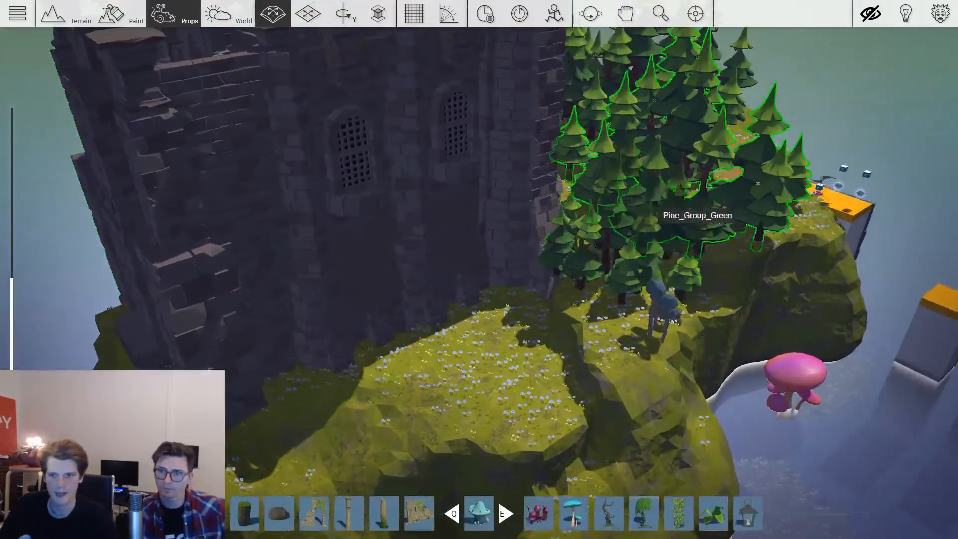
pyautogui.moveTo(640, 229); pyautogui.dragTo(590, 245, button='right')
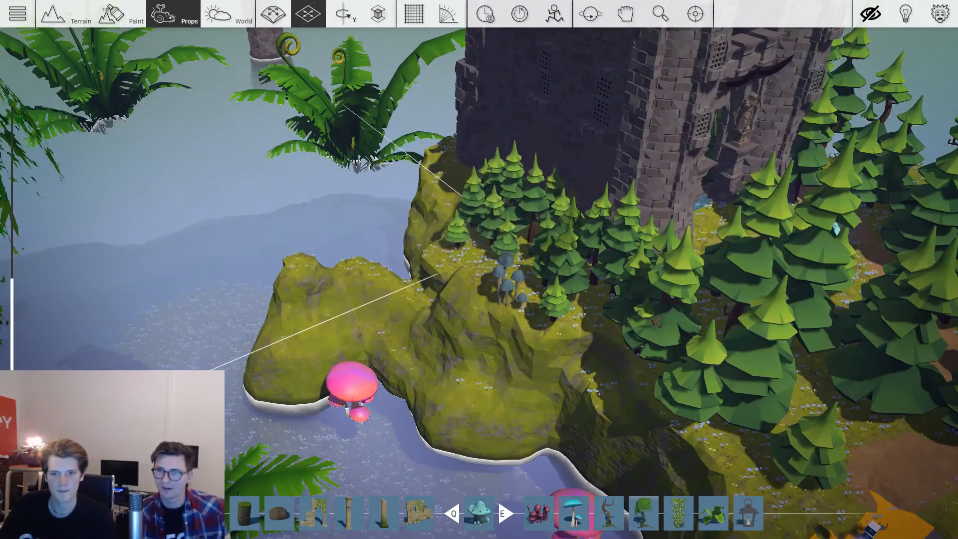
pyautogui.press('s')
pyautogui.moveTo(521, 232); pyautogui.dragTo(429, 174, button='right')
pyautogui.press('w')
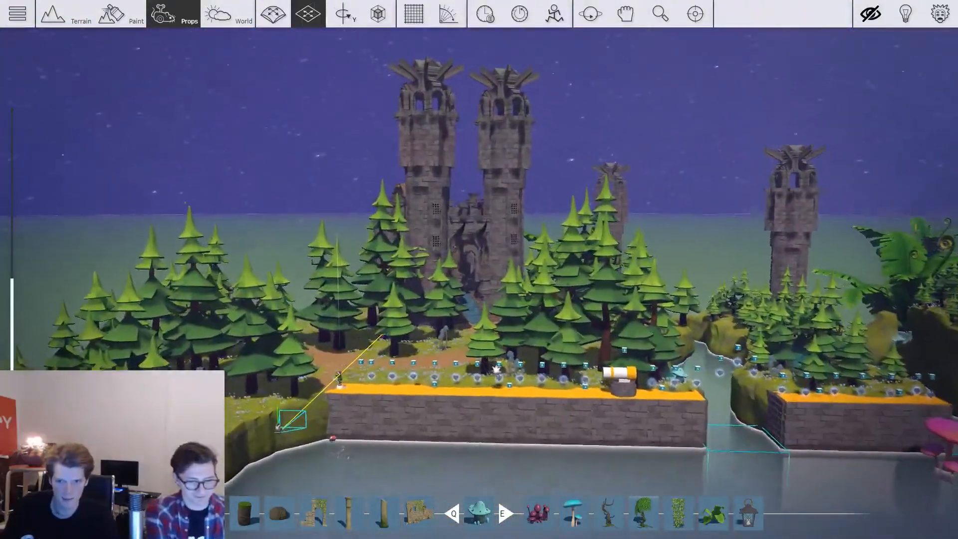
# Playtest the level from the start, running past the cannon and over the river onto the second island.
pyautogui.press('p')
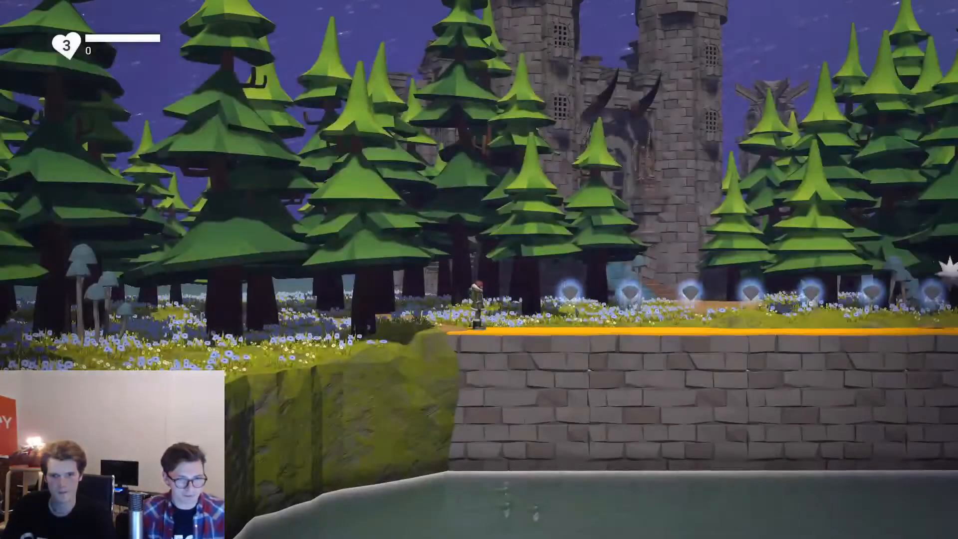
pyautogui.press('Right')
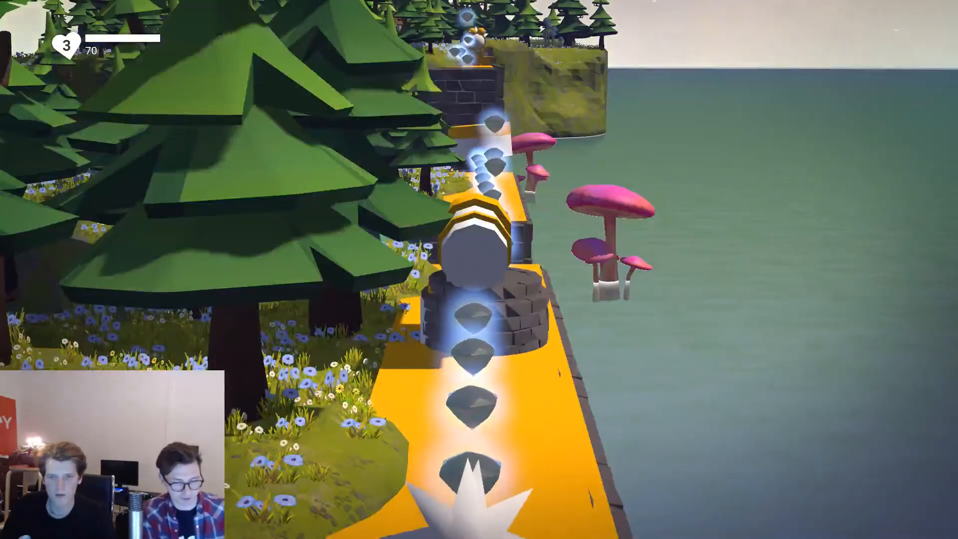
pyautogui.press('Right')
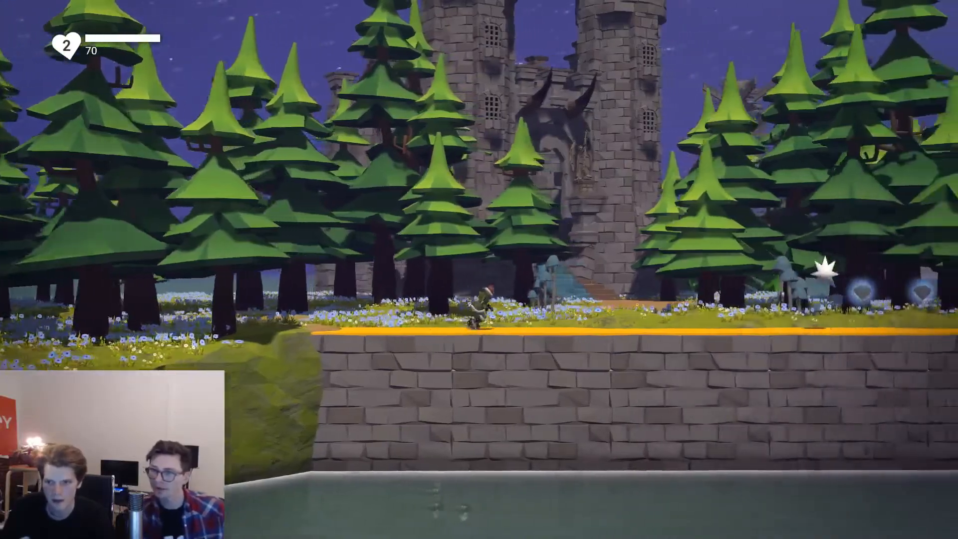
pyautogui.press('Right')
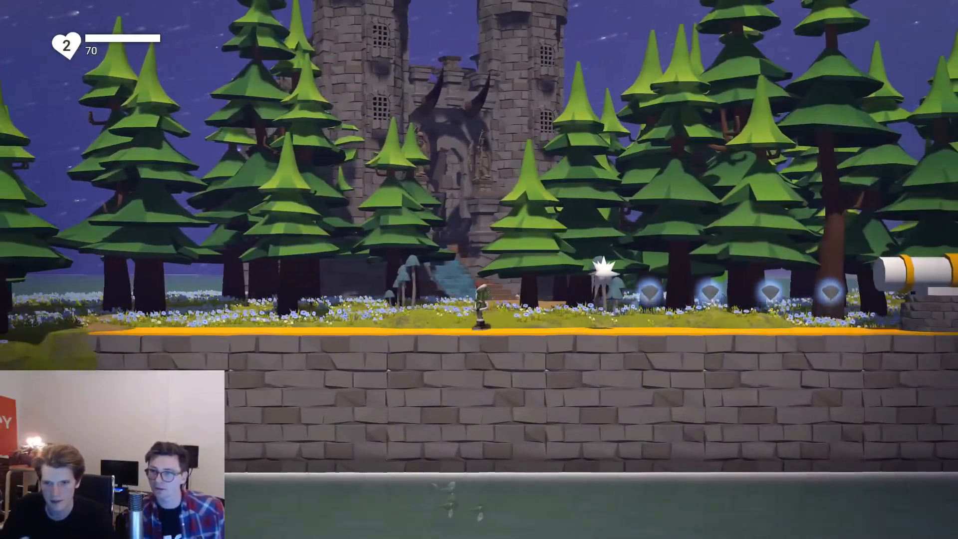
pyautogui.press('Right')
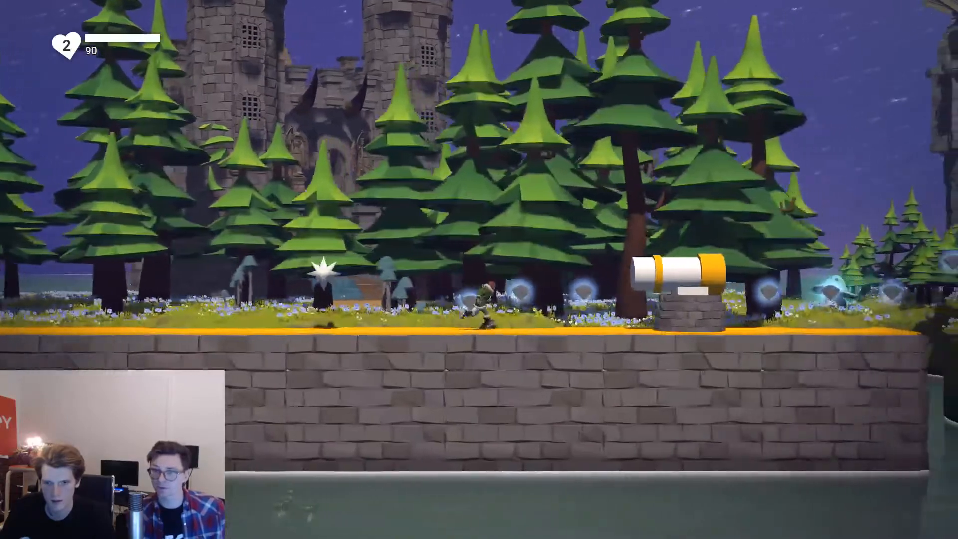
pyautogui.press('Right')
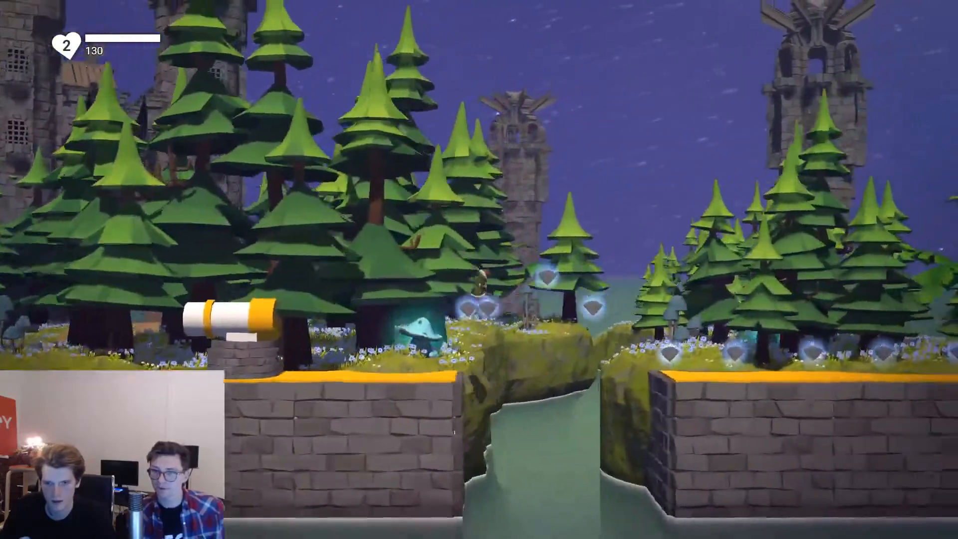
pyautogui.press('Right')
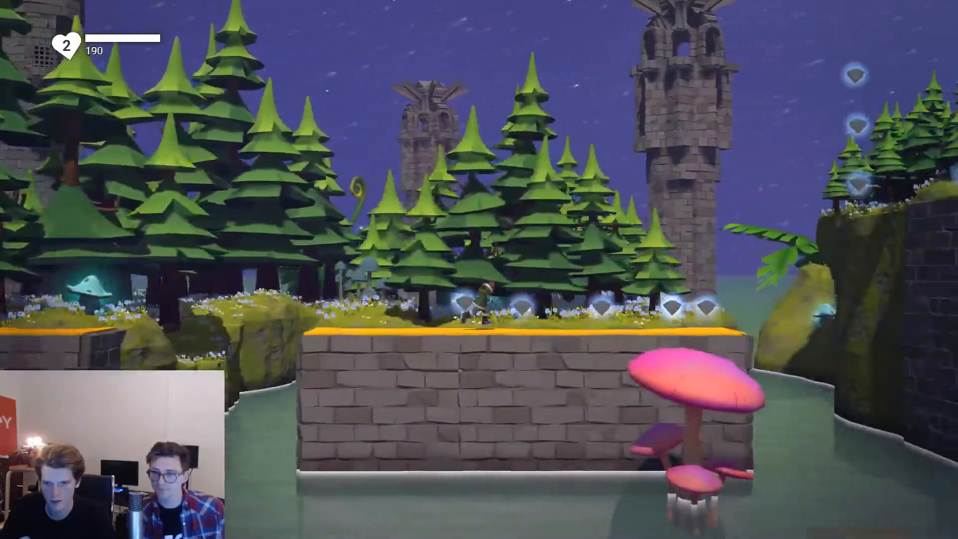
pyautogui.press('Right')
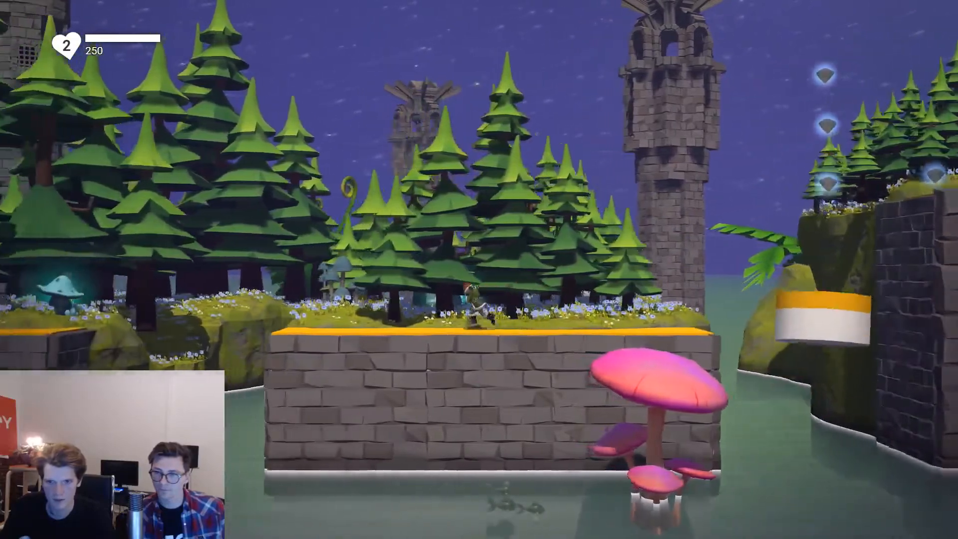
pyautogui.press('Right')
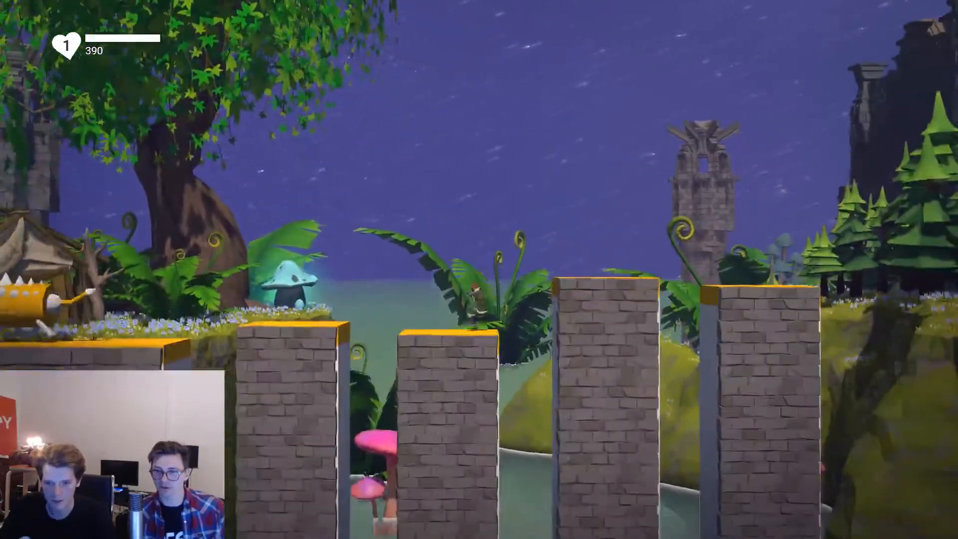
# Jump the character across the moving stone pillars to the finish flag and return to the editor.
pyautogui.press('a')
pyautogui.press('d')
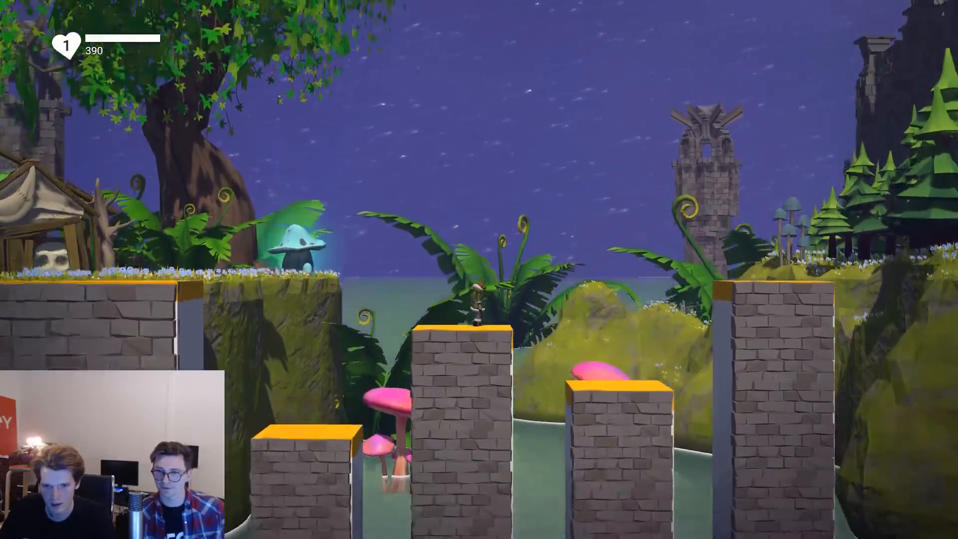
pyautogui.press('d')
pyautogui.press('space')
pyautogui.press('space')
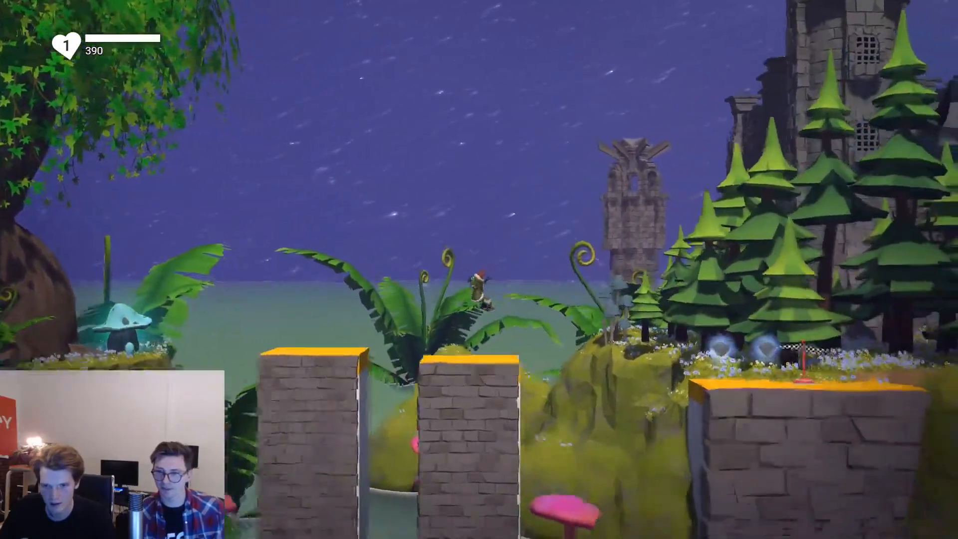
pyautogui.press('d')
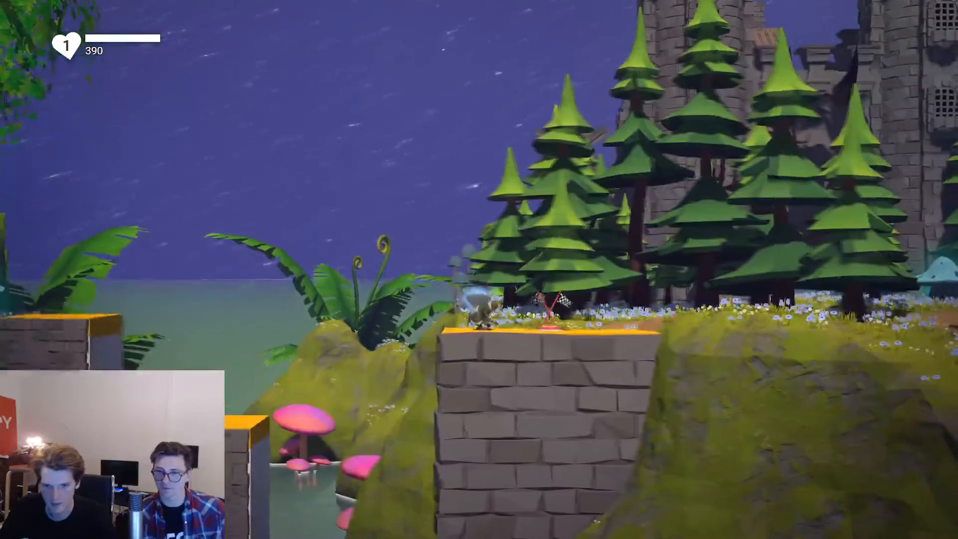
pyautogui.press('d')
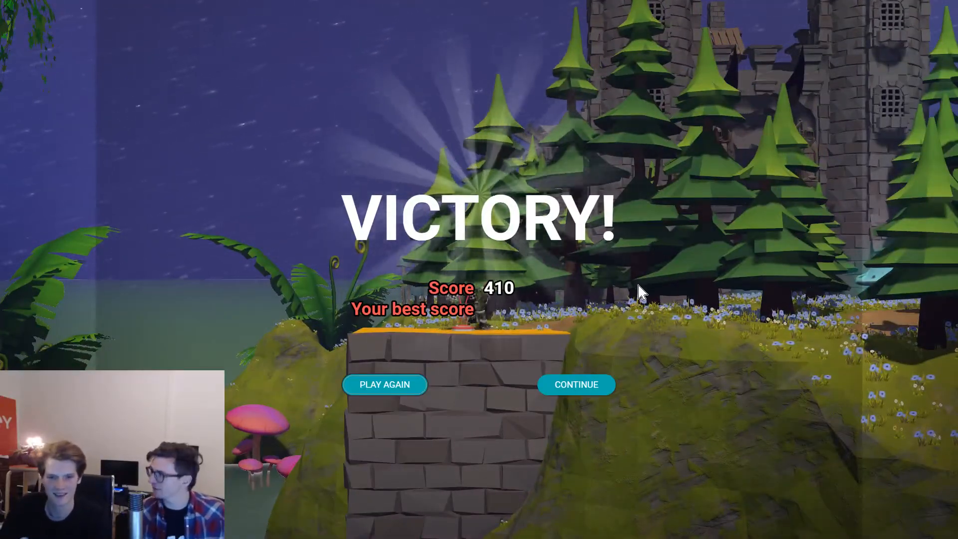
pyautogui.press('Escape')
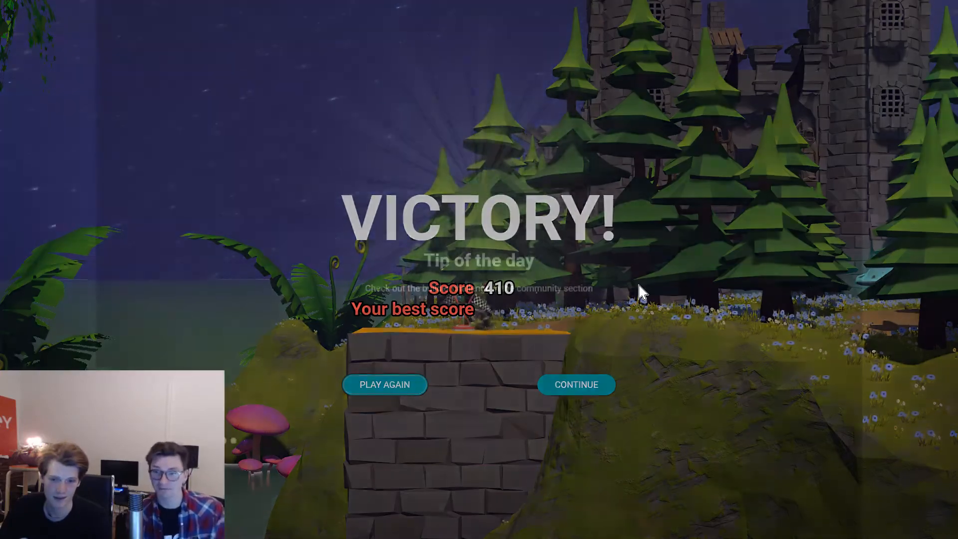
# Widen the damage zone in the water beneath the four moving pillars so it spans the whole gap between the platforms.
pyautogui.press('s')
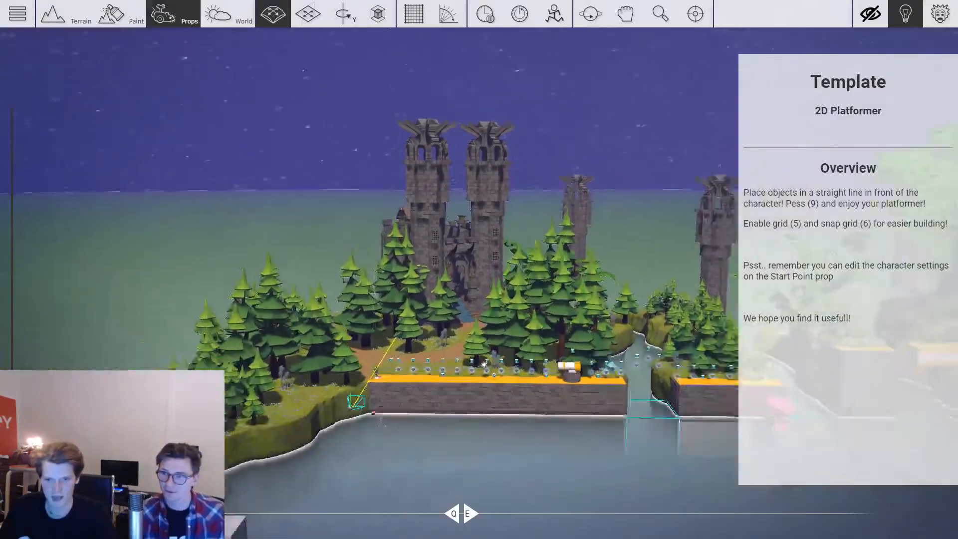
pyautogui.moveTo(659, 264); pyautogui.dragTo(618, 299, button='right')
pyautogui.press('w')
pyautogui.press('a')
pyautogui.press('w')
pyautogui.press('s')
pyautogui.press('w')
pyautogui.press('d')
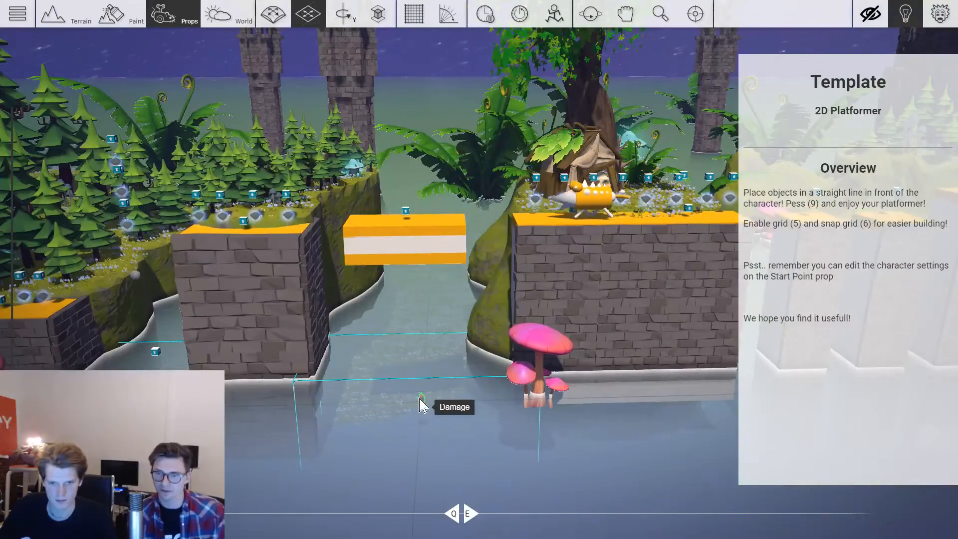
pyautogui.press('d')
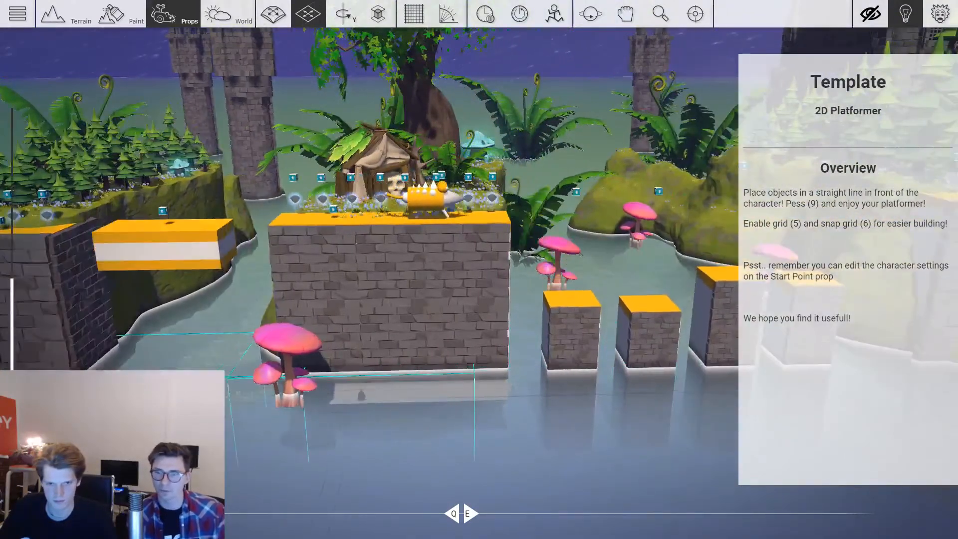
pyautogui.press('d')
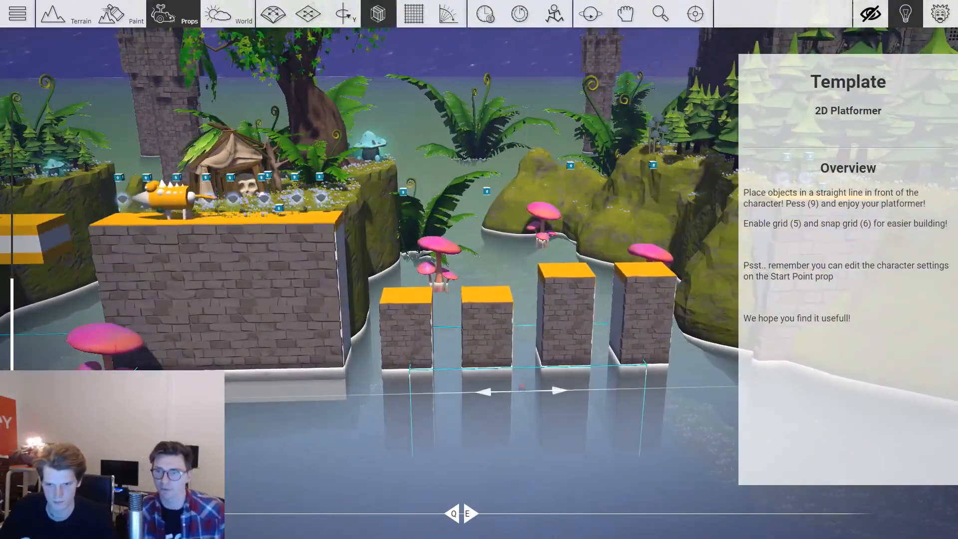
pyautogui.moveTo(522, 390); pyautogui.dragTo(644, 389)
pyautogui.press('2')
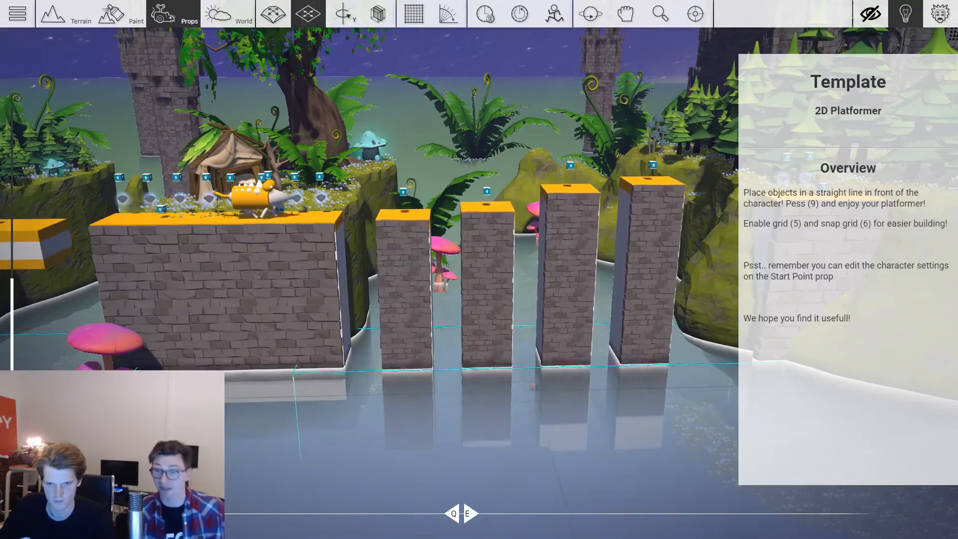
pyautogui.press('d')
pyautogui.press('s')
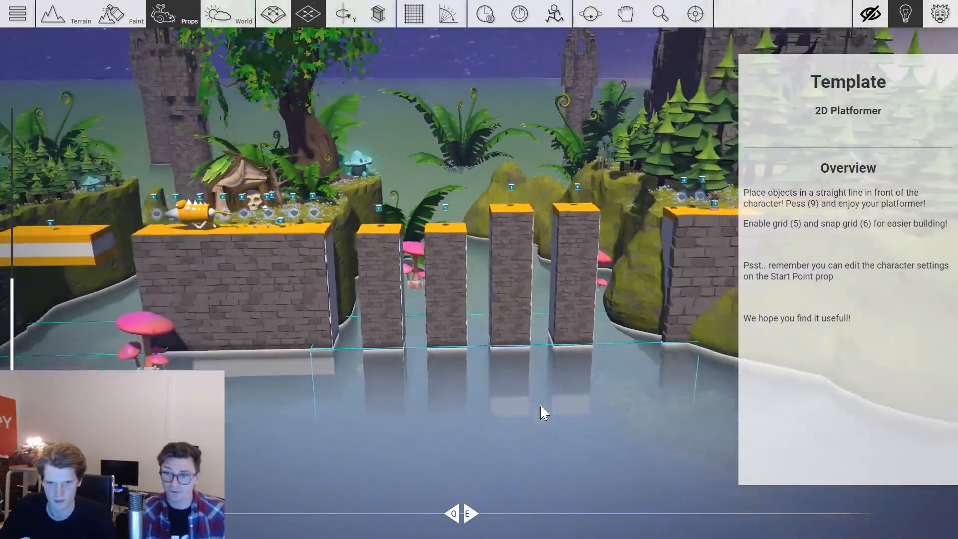
# Examine the box triggers and collectible crystals along the first island's platform, from the start point to past the cannon.
pyautogui.press('a')
pyautogui.moveTo(541, 412); pyautogui.dragTo(444, 365, button='right')
pyautogui.press('w')
pyautogui.press('a')
pyautogui.press('d')
pyautogui.press('a')
pyautogui.press('w')
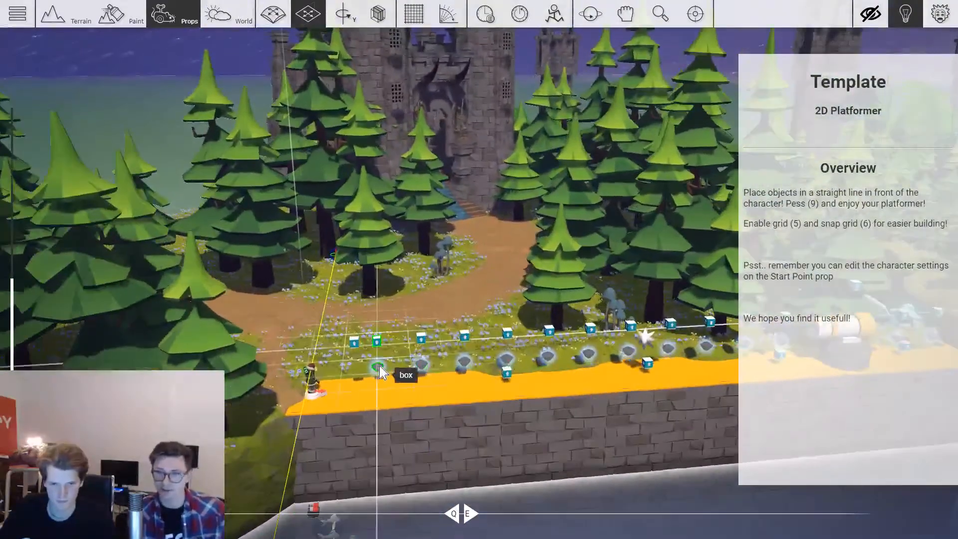
pyautogui.press('e')
pyautogui.press('w')
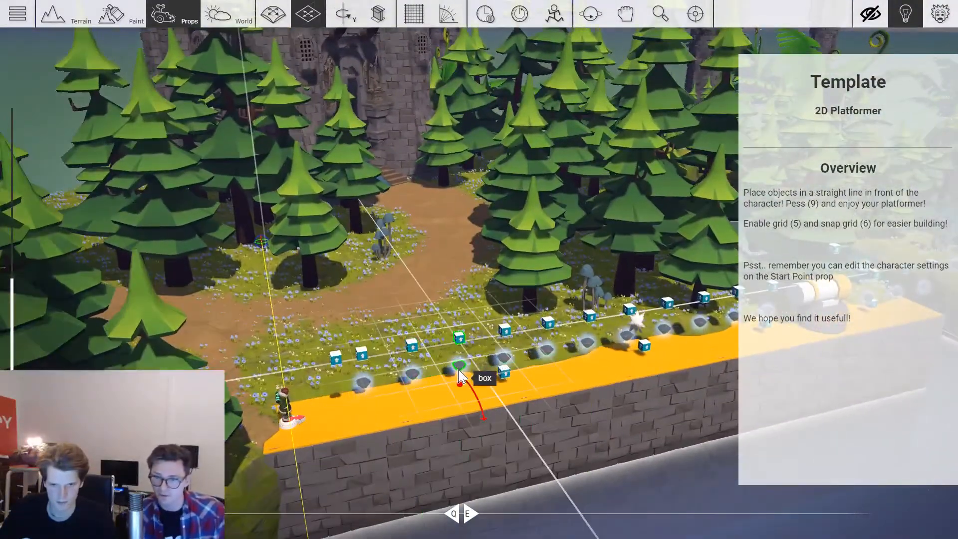
pyautogui.press('d')
pyautogui.press('q')
pyautogui.press('d')
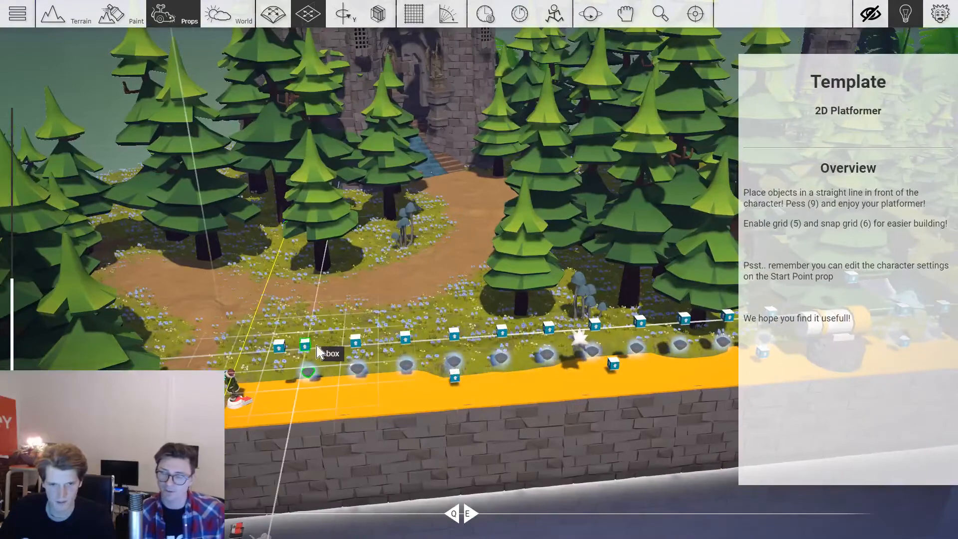
pyautogui.press('d')
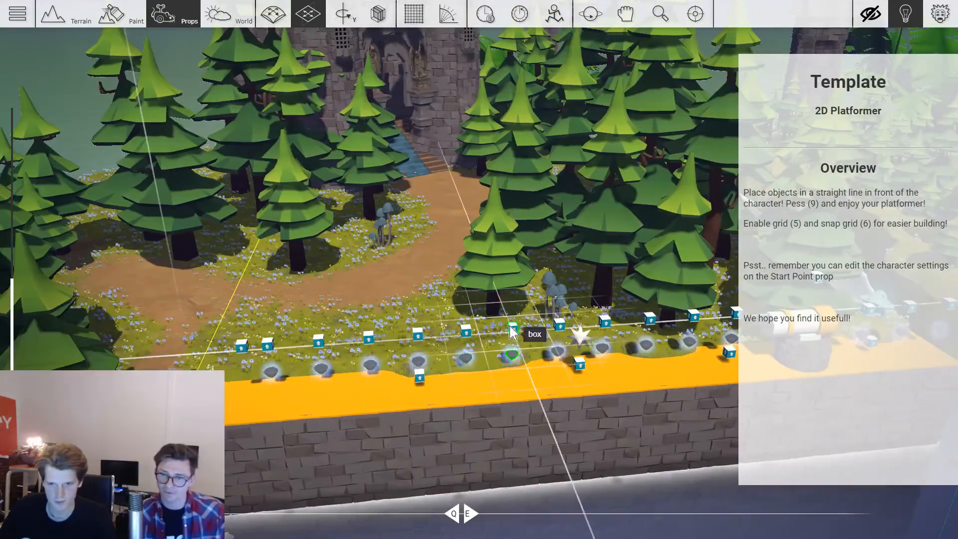
pyautogui.press('d')
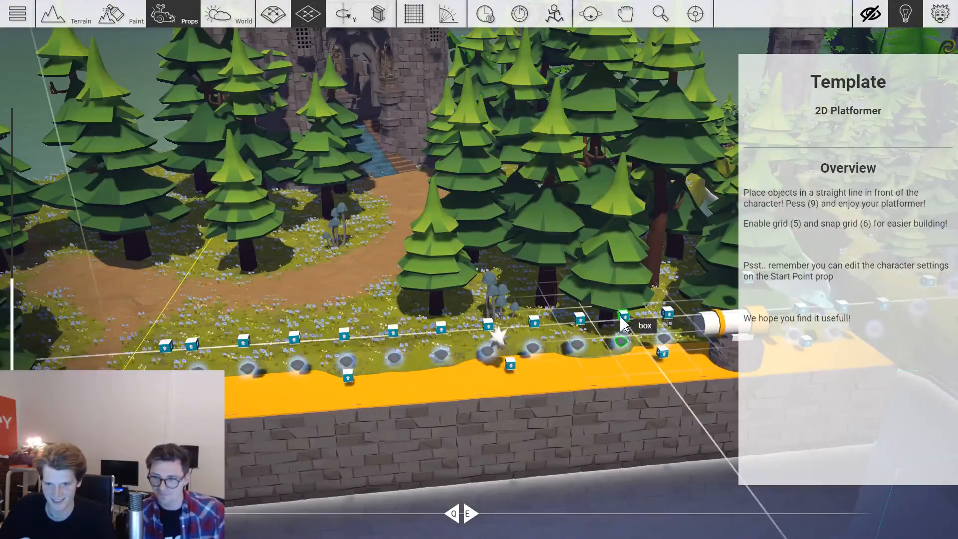
pyautogui.press('d')
pyautogui.press('d')
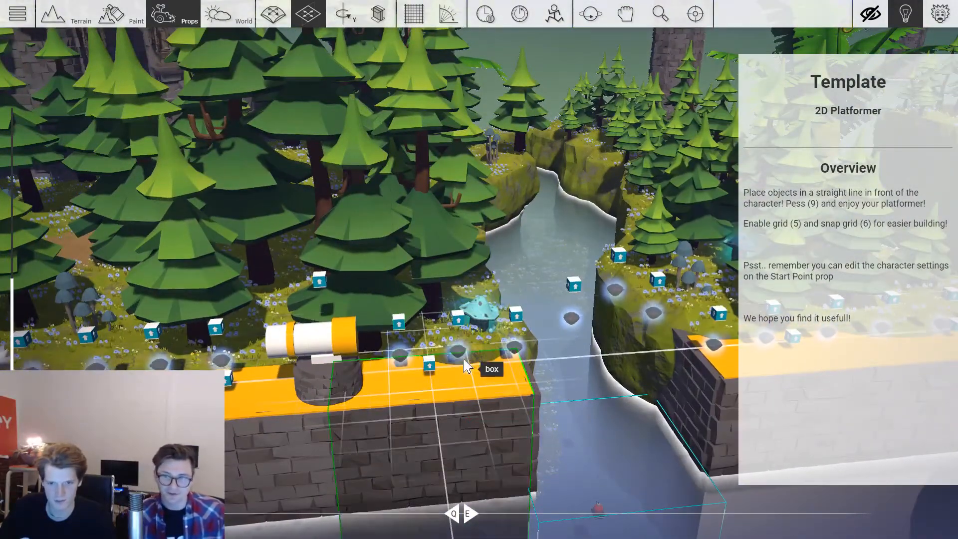
# Examine the collectible crystals and box triggers from the first river gap across the islands and moving pillars to the finish flag.
pyautogui.press('d')
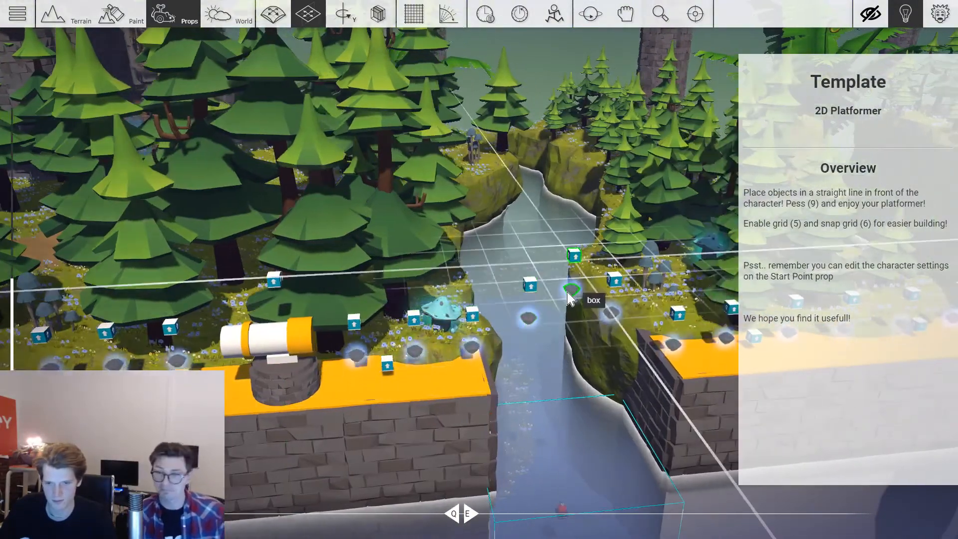
pyautogui.press('d')
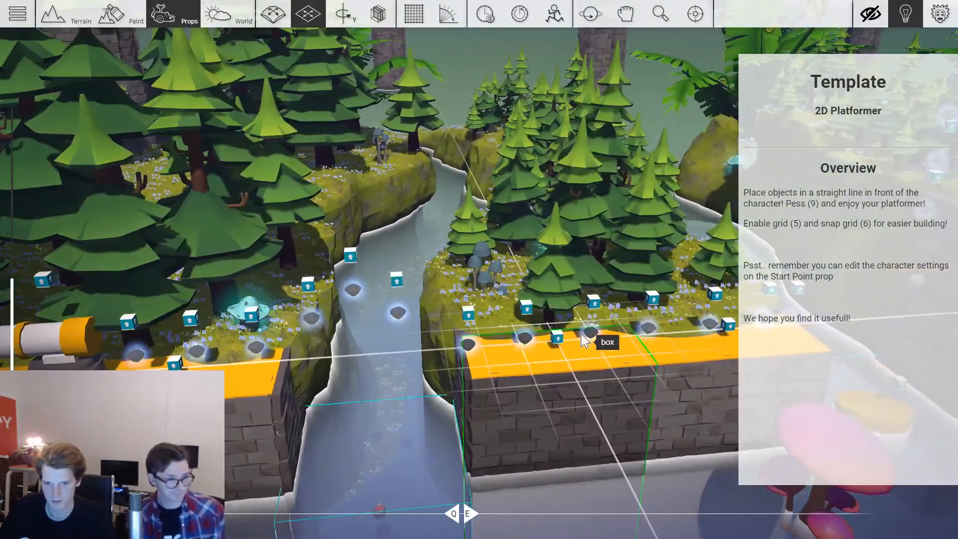
pyautogui.press('d')
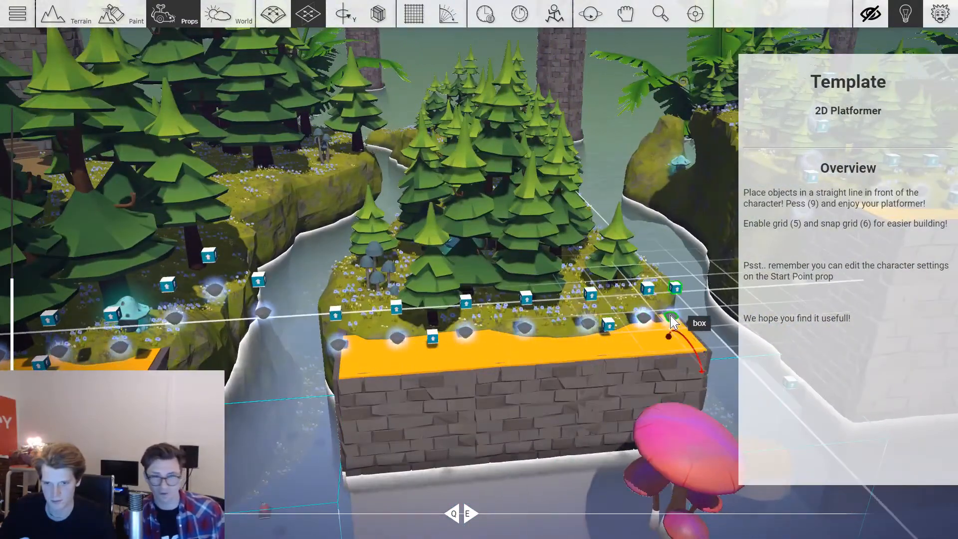
pyautogui.press('d')
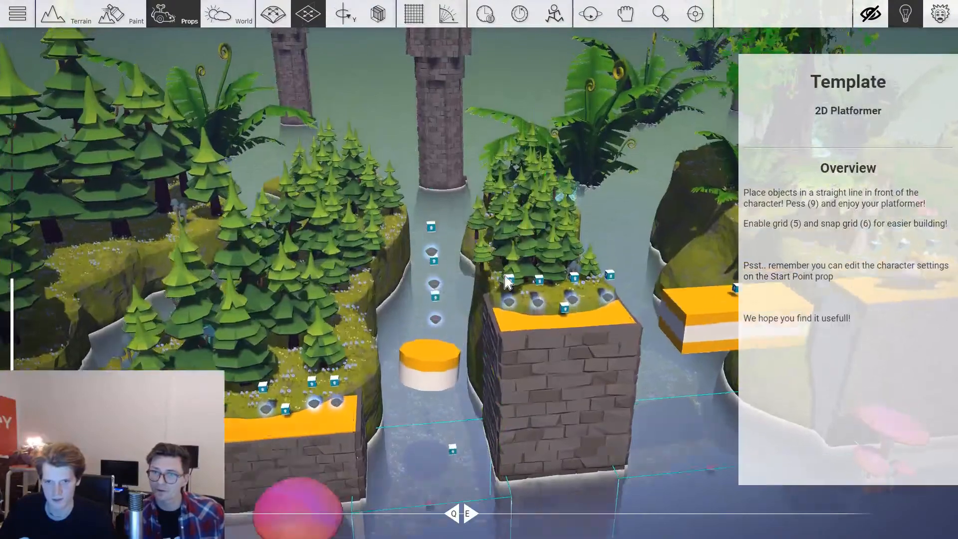
pyautogui.press('w')
pyautogui.press('d')
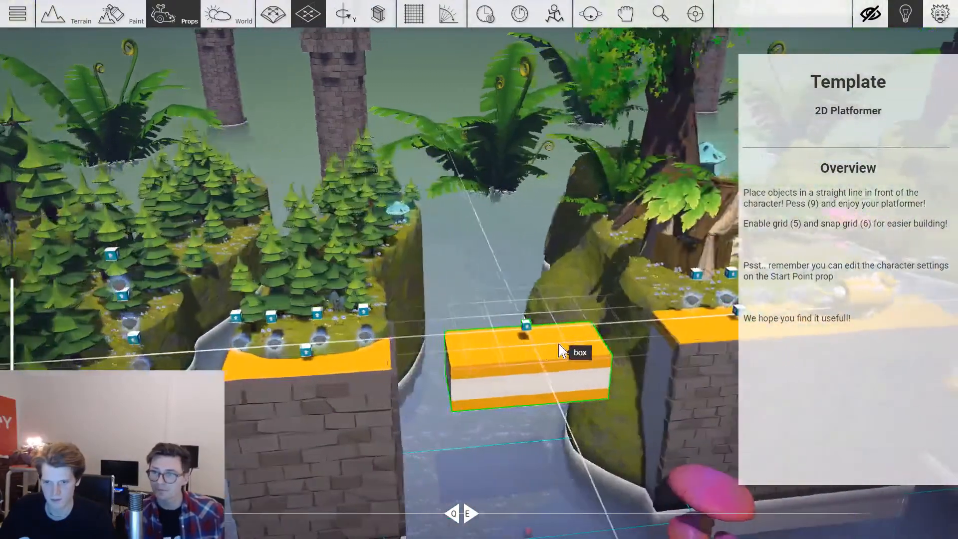
pyautogui.press('d')
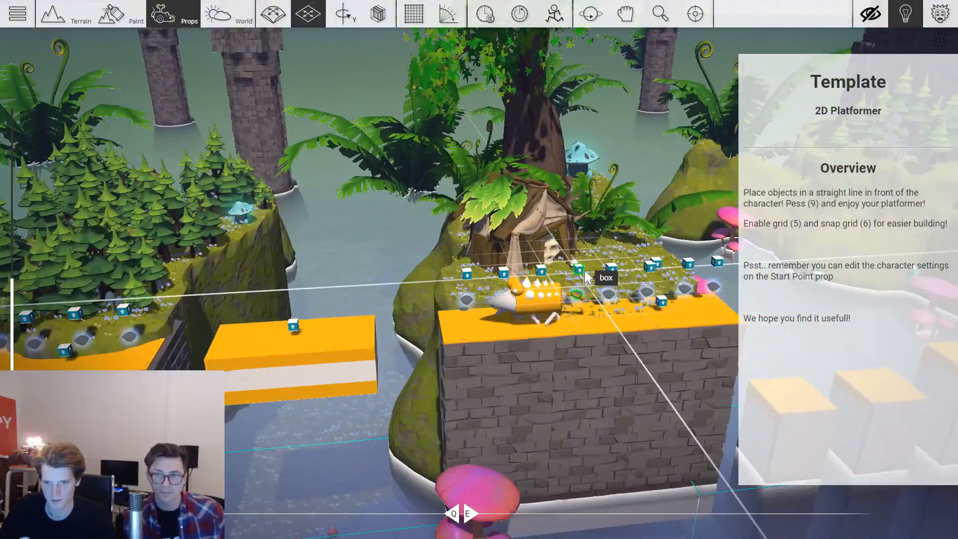
pyautogui.press('d')
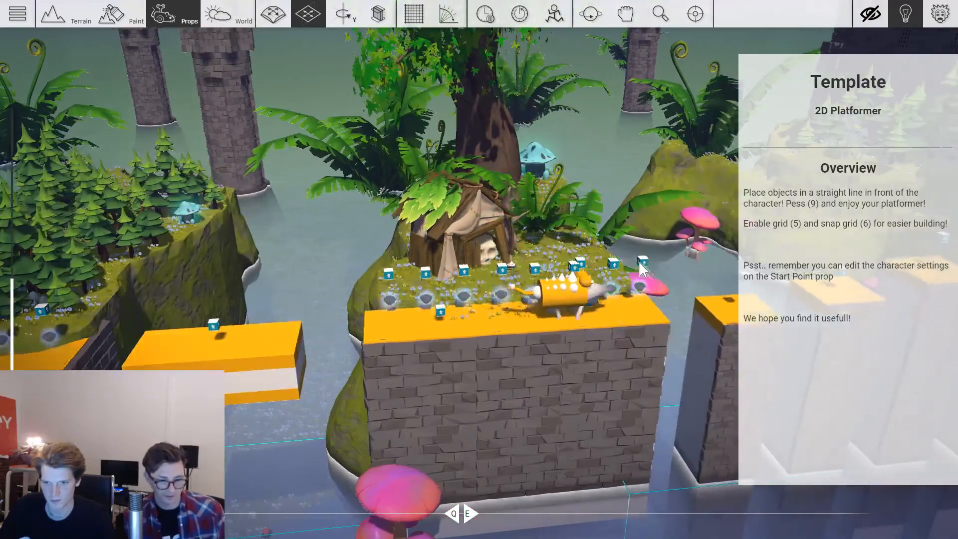
pyautogui.press('d')
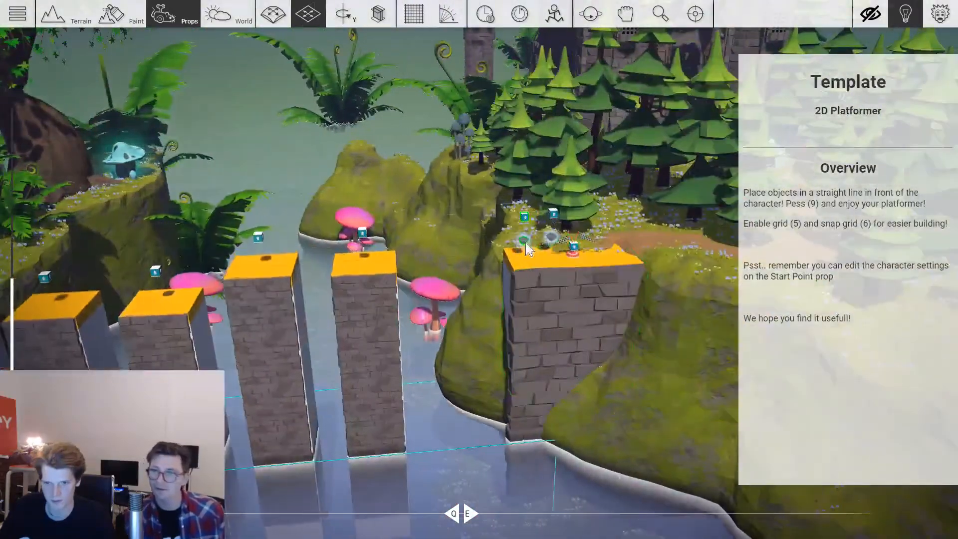
pyautogui.press('a')
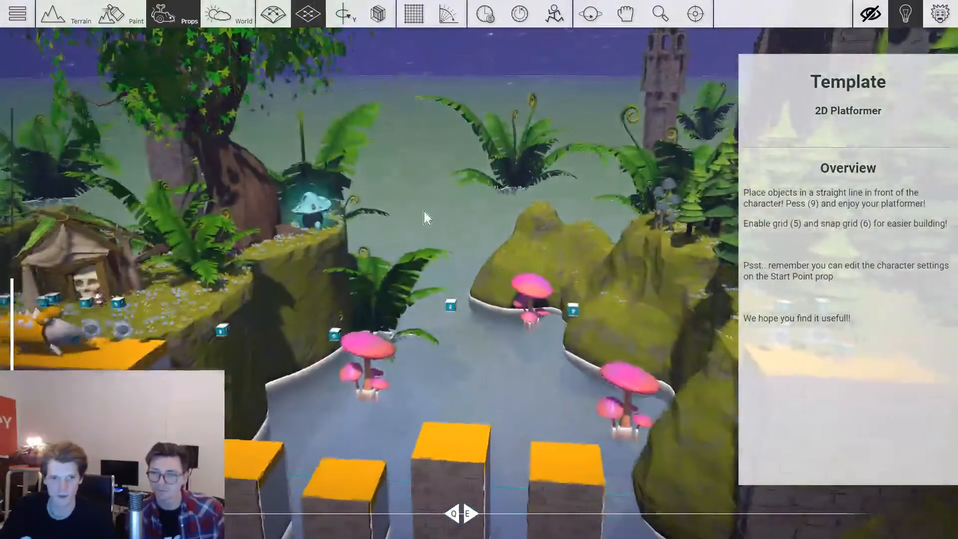
pyautogui.press('s')
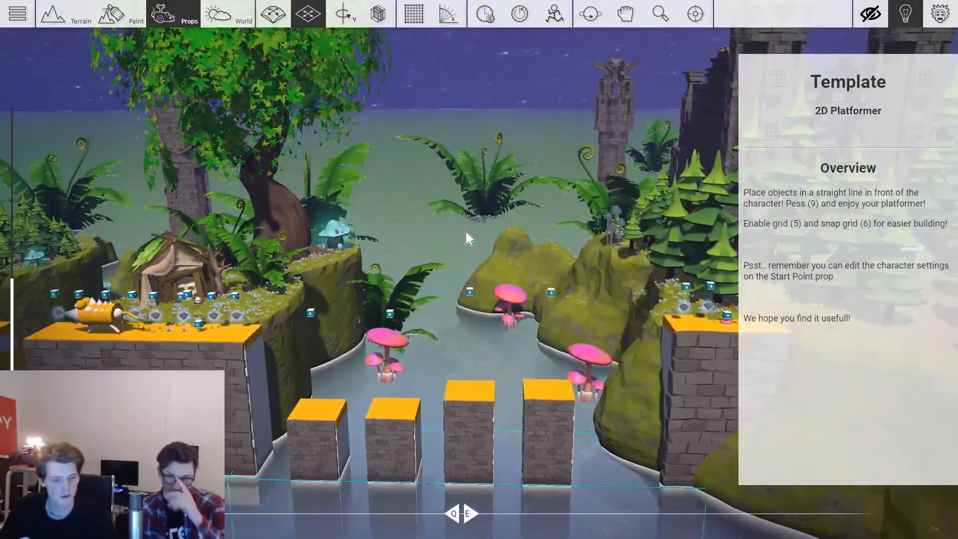
pyautogui.press('w')
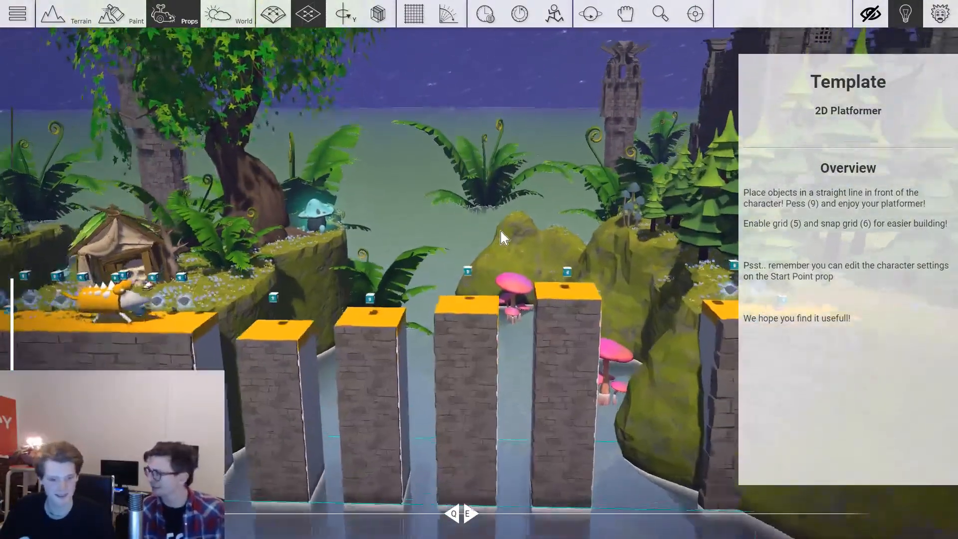
# Place a Counter gameplay prop on the grassy slope beside the finish flag's stone platform.
pyautogui.press('space')
pyautogui.click(207, 76)
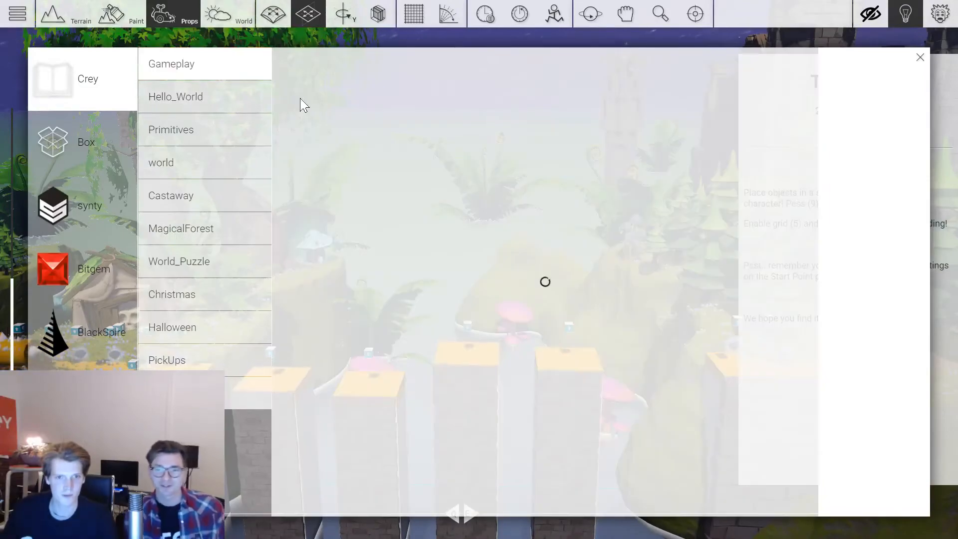
pyautogui.scroll(-2, 509, 200)
pyautogui.scroll(2, 530, 147)
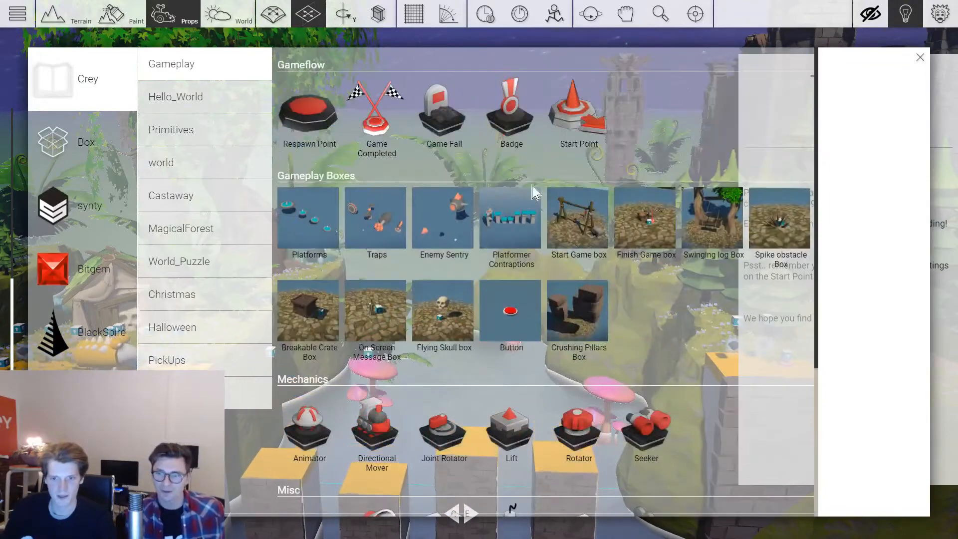
pyautogui.scroll(-4, 549, 279)
pyautogui.click(521, 416)
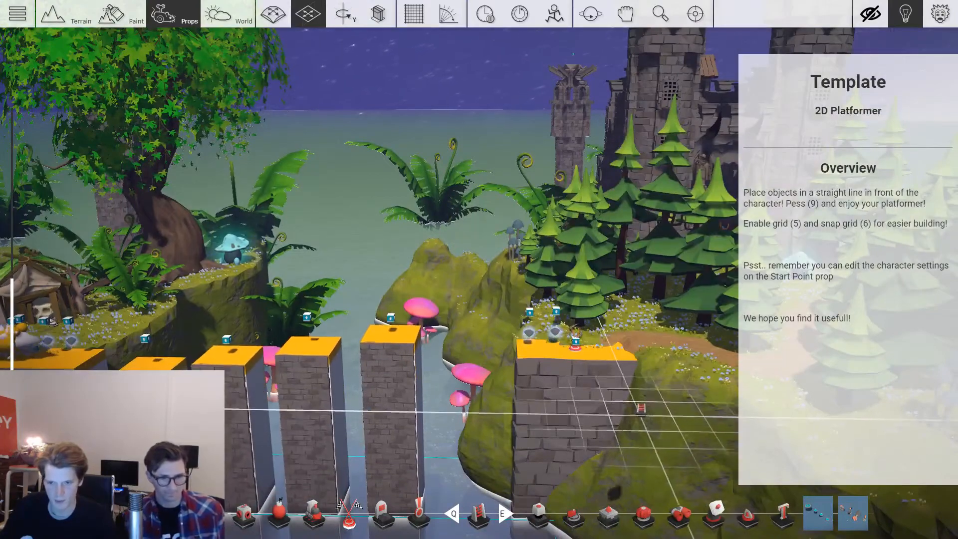
pyautogui.moveTo(628, 414); pyautogui.dragTo(698, 457, button='right')
pyautogui.scroll(-3, 541, 439)
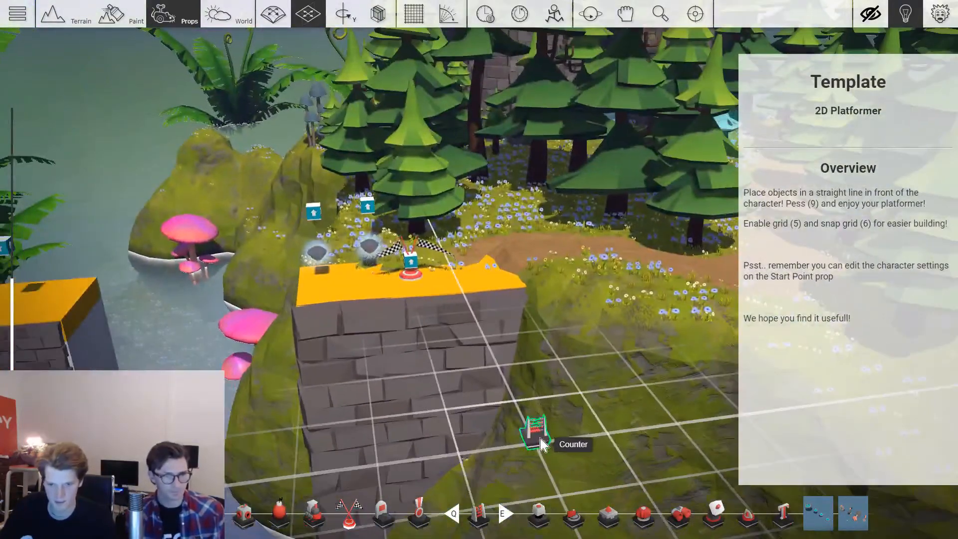
# Configure the Counter to count Pickup elements with trigger type = and a count of 40.
pyautogui.click(534, 417)
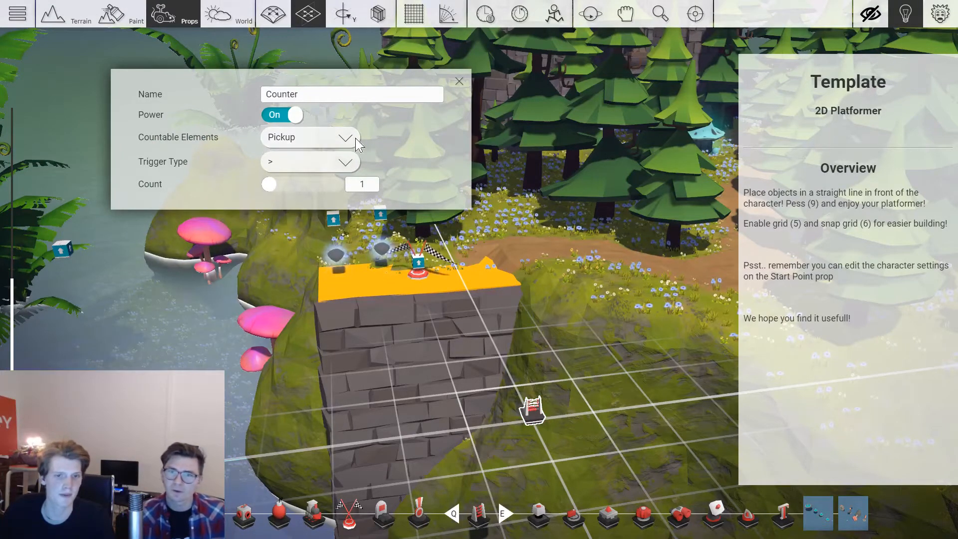
pyautogui.click(321, 142)
pyautogui.scroll(3, 309, 173)
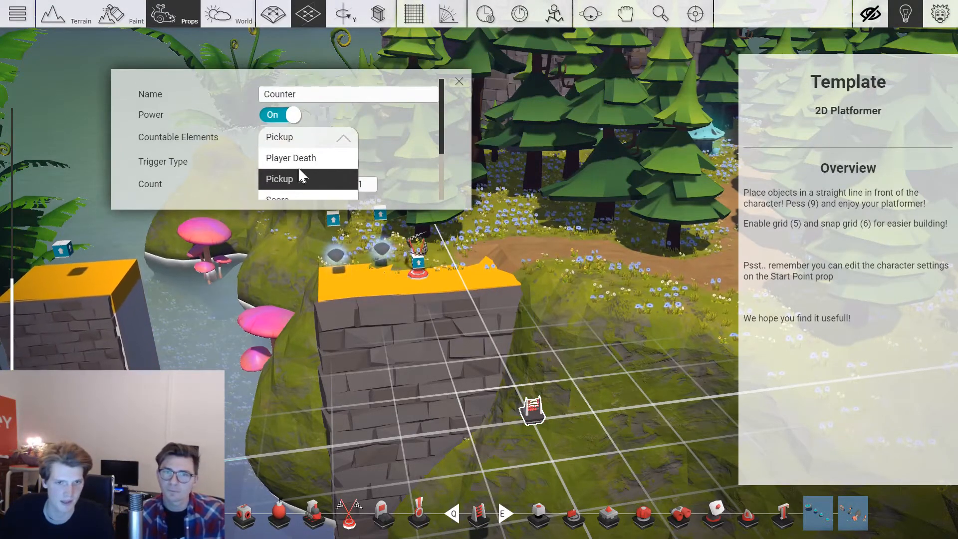
pyautogui.scroll(-2, 301, 178)
pyautogui.scroll(3, 297, 182)
pyautogui.click(323, 142)
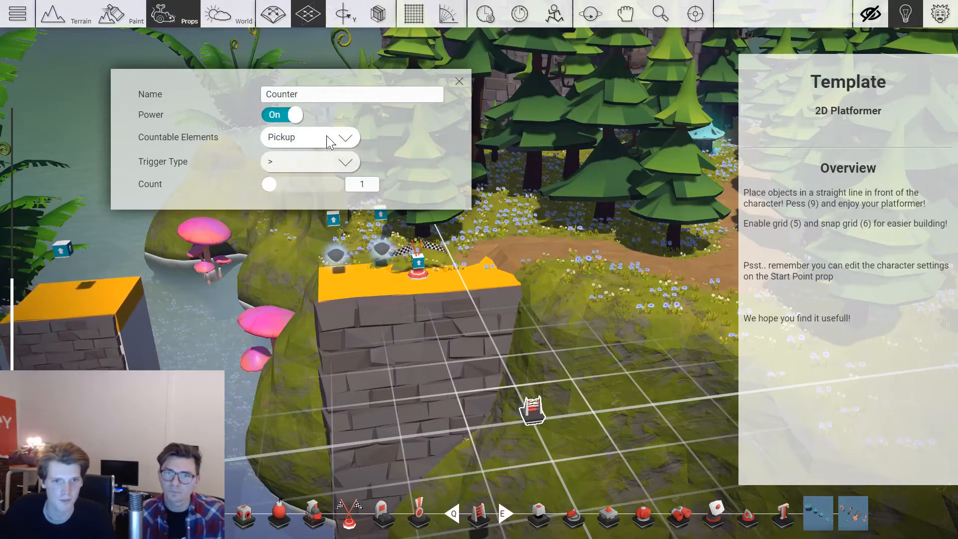
pyautogui.click(334, 161)
pyautogui.scroll(-2, 316, 167)
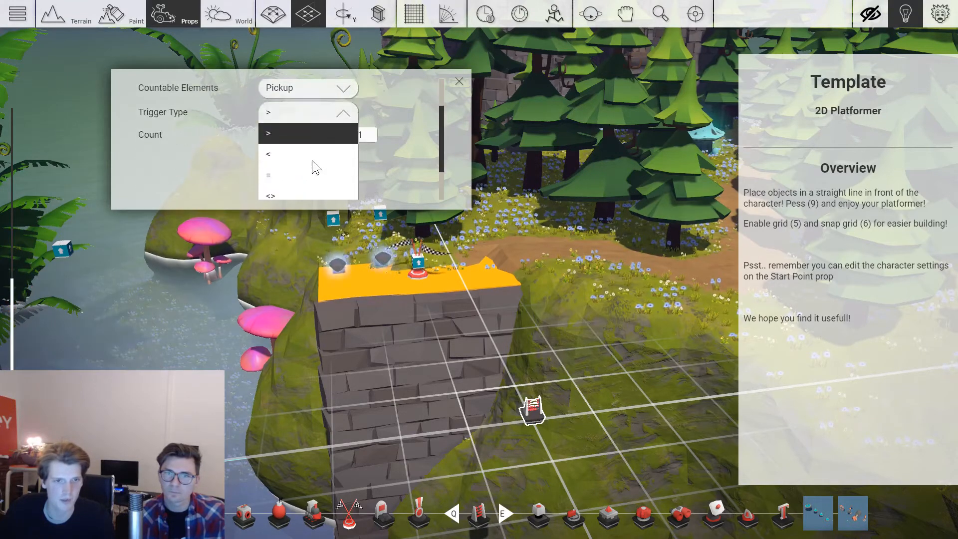
pyautogui.click(280, 175)
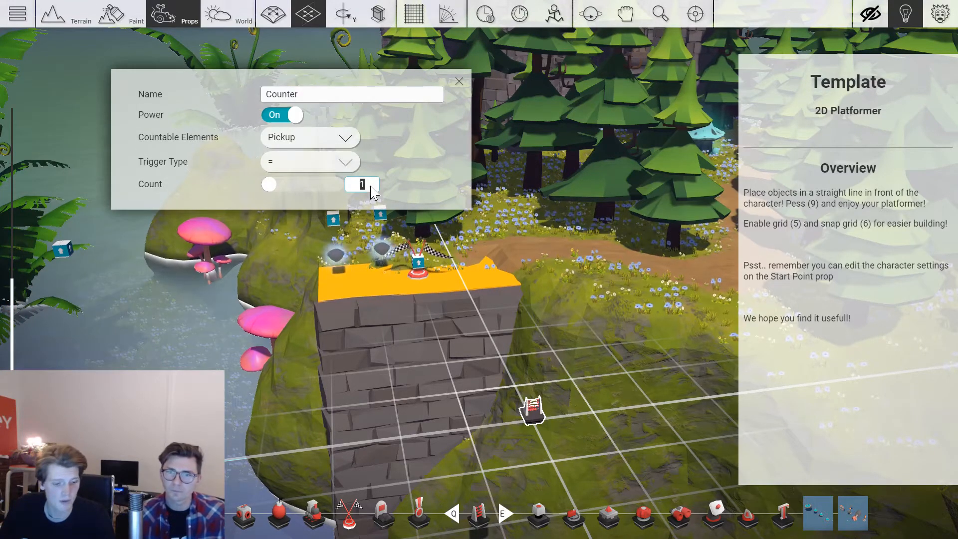
pyautogui.write('40')
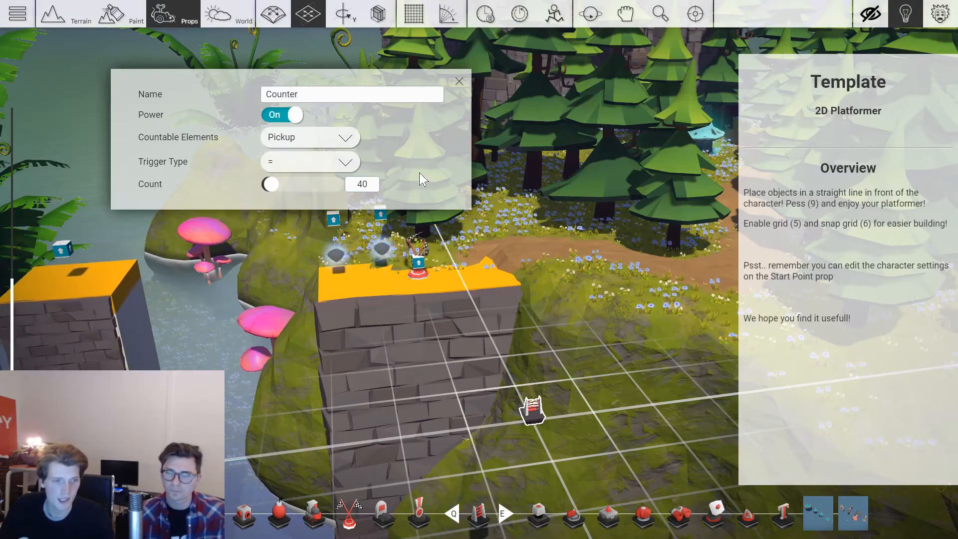
pyautogui.click(459, 82)
# Place a Badge gameplay prop on the slope next to the Counter.
pyautogui.press('d')
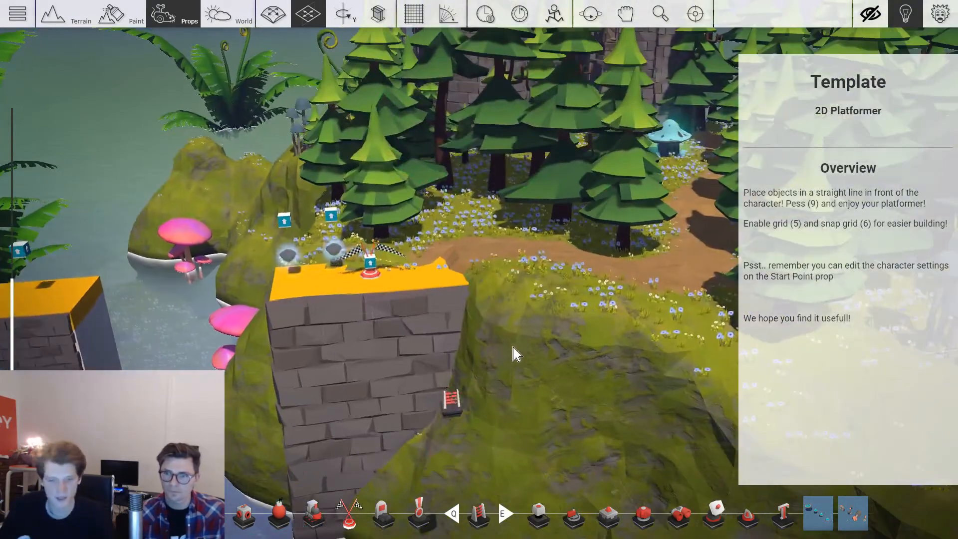
pyautogui.press('Tab')
pyautogui.click(504, 113)
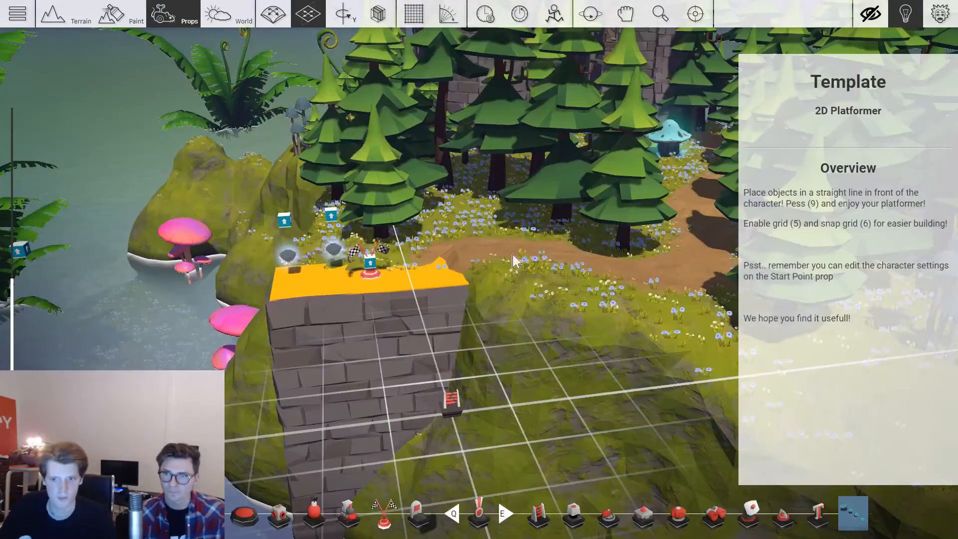
pyautogui.click(558, 287)
pyautogui.click(511, 399)
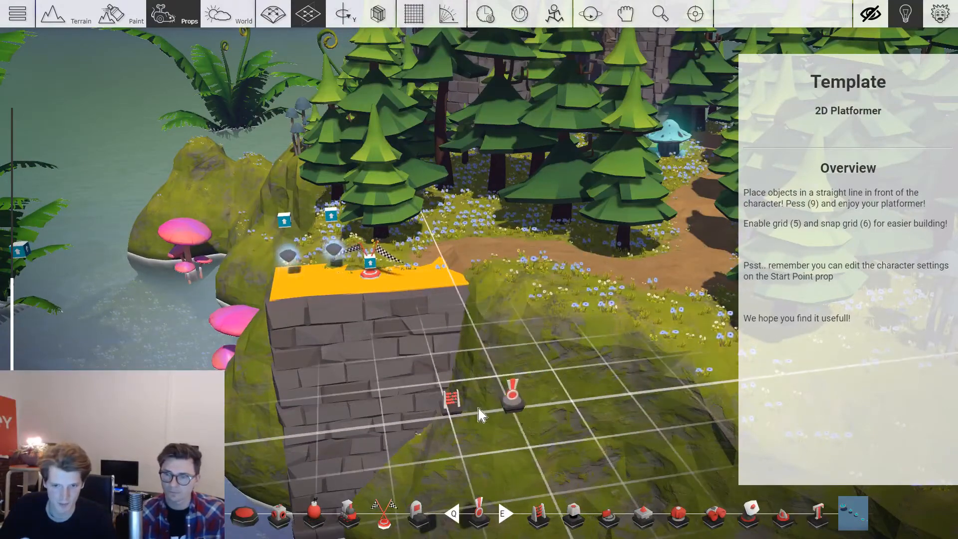
# Connect the Counter to the Badge so that the Counter triggers it.
pyautogui.press('w')
pyautogui.press('w')
pyautogui.moveTo(446, 401); pyautogui.dragTo(445, 402, button='right')
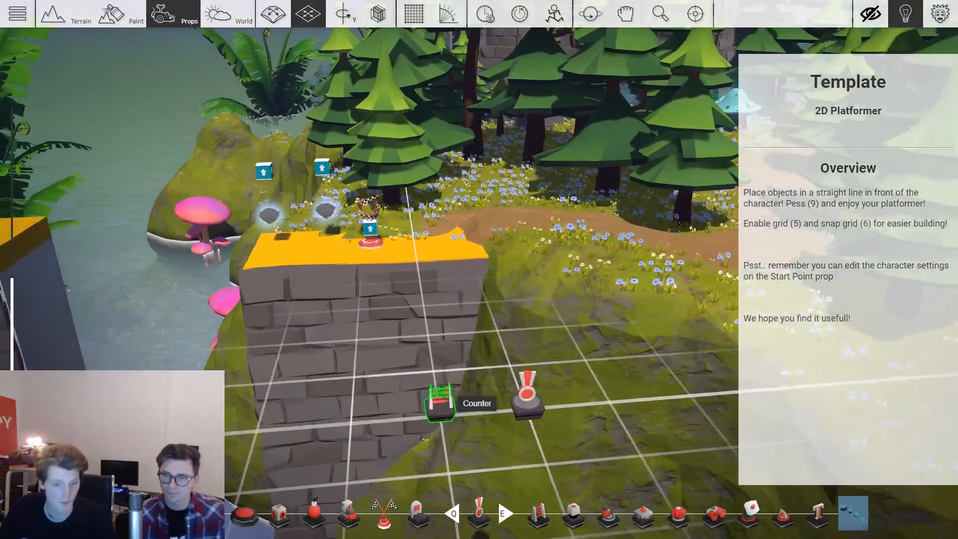
pyautogui.moveTo(445, 402); pyautogui.dragTo(529, 404)
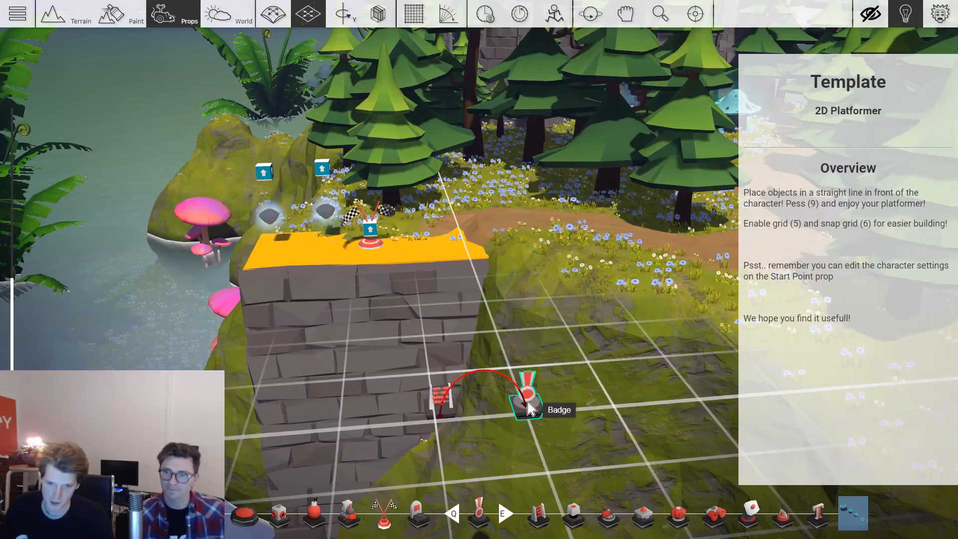
# Replace the Badge's award name "Hello" with "Pickup Master!".
pyautogui.click(531, 403)
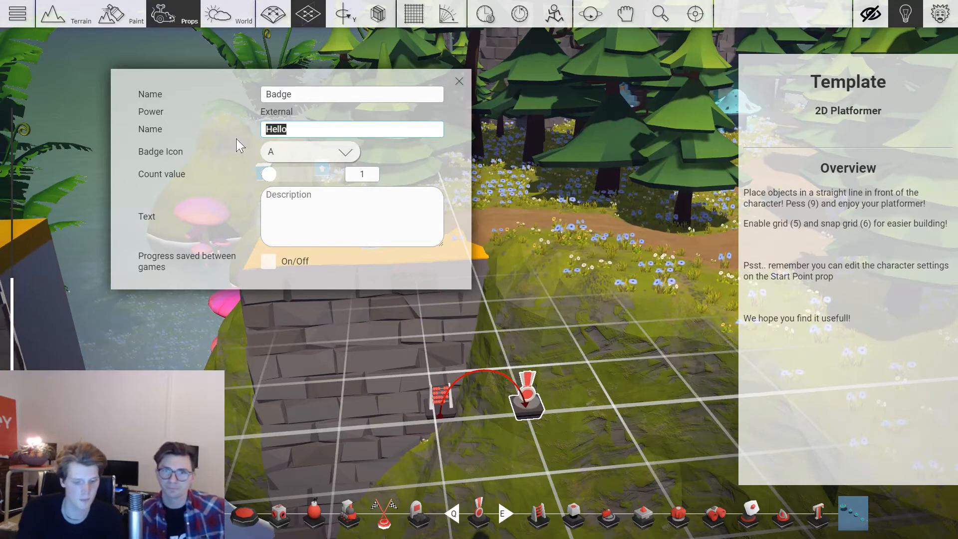
pyautogui.write('Y')
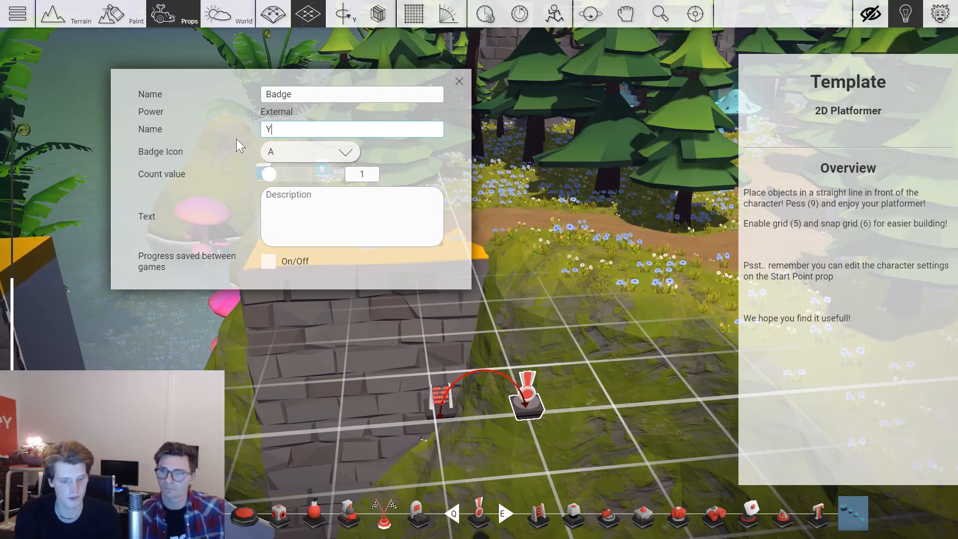
pyautogui.write('OU GO')
pyautogui.press('BackSpace')
pyautogui.press('BackSpace')
pyautogui.press('BackSpace')
pyautogui.press('BackSpace')
pyautogui.press('BackSpace')
pyautogui.press('BackSpace')
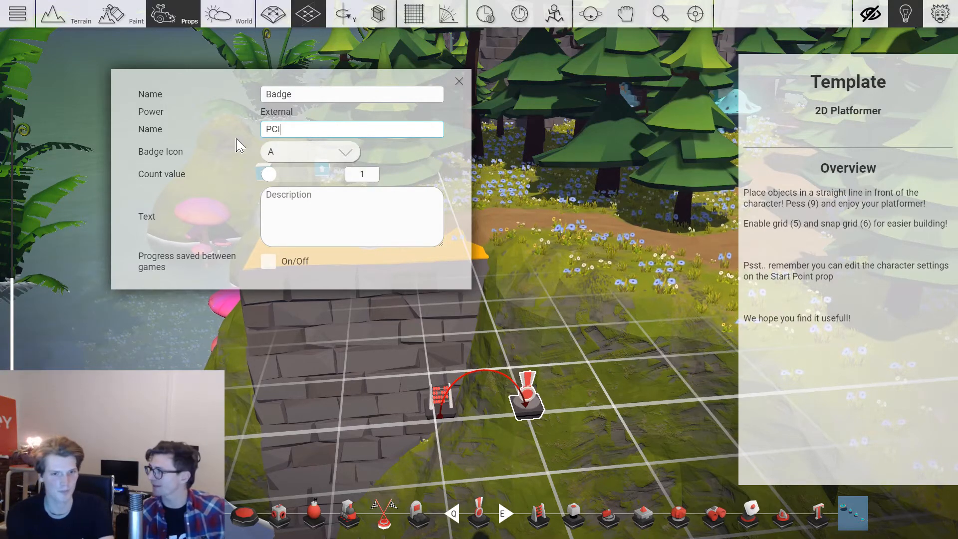
pyautogui.write('PC')
pyautogui.press('BackSpace')
pyautogui.write('ick ')
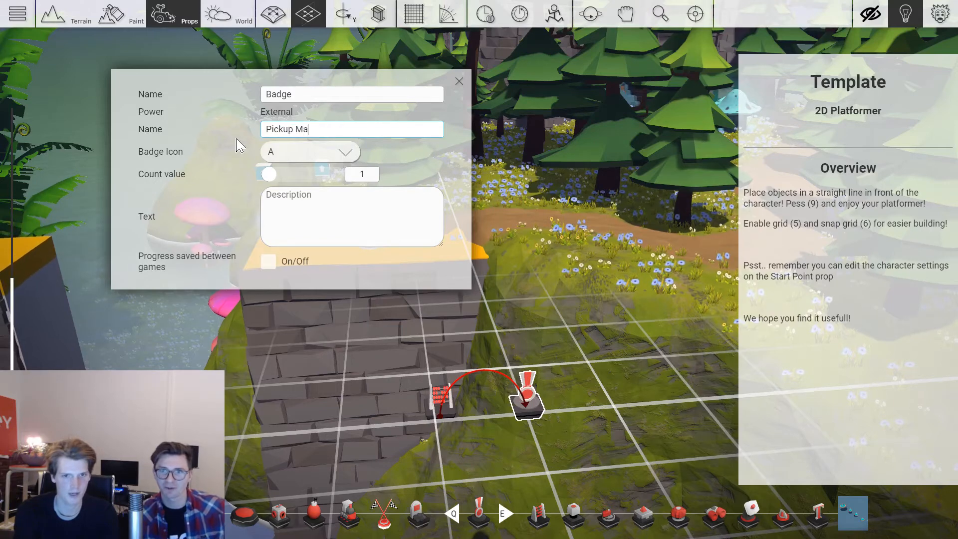
pyautogui.write('up Master!')
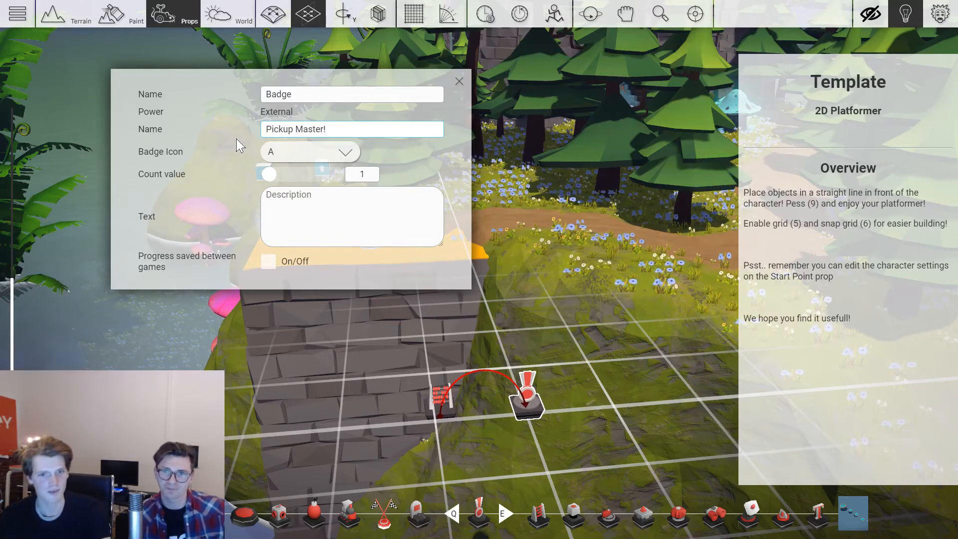
# Give the Badge the description "You got all the pickups! we think.." and enable saving its progress between games.
pyautogui.click(315, 151)
pyautogui.click(324, 151)
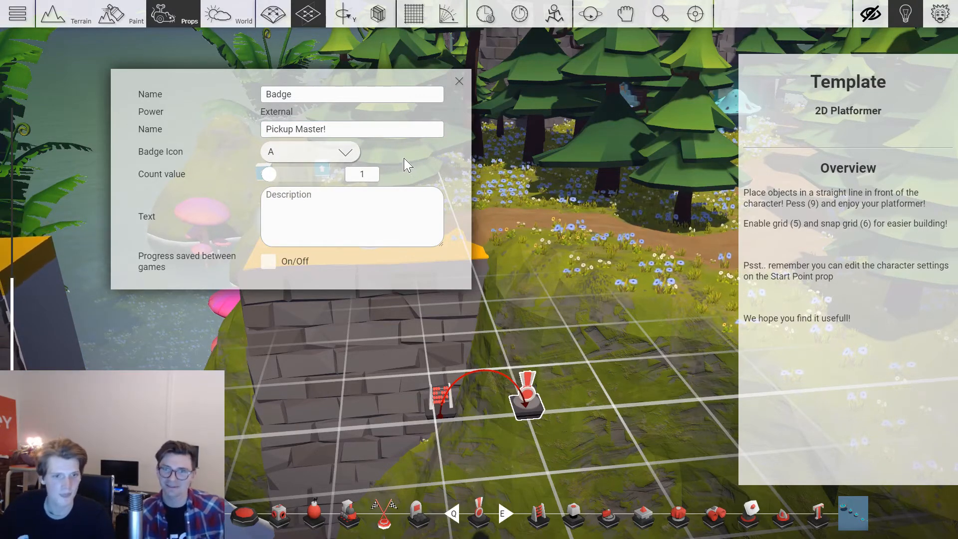
pyautogui.click(329, 203)
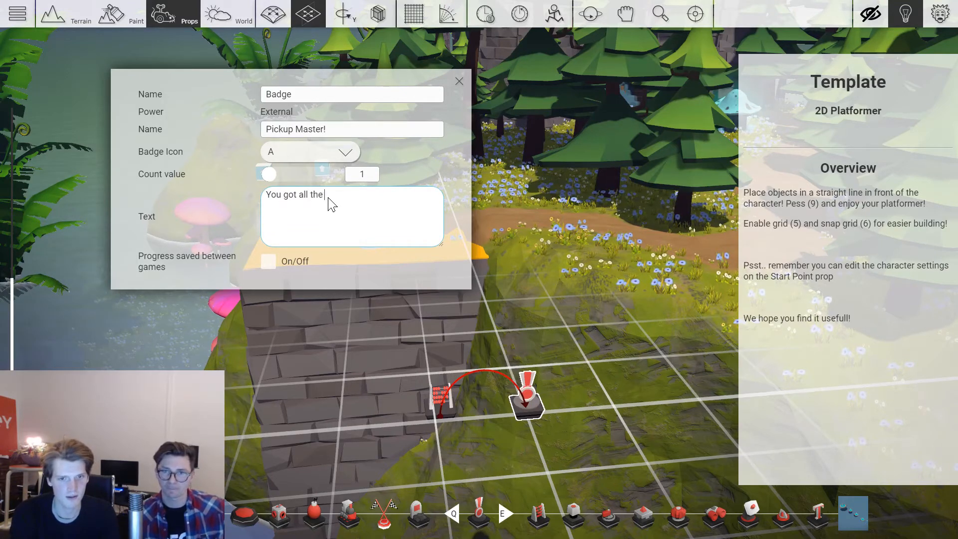
pyautogui.write('You got all the pickups! we think..')
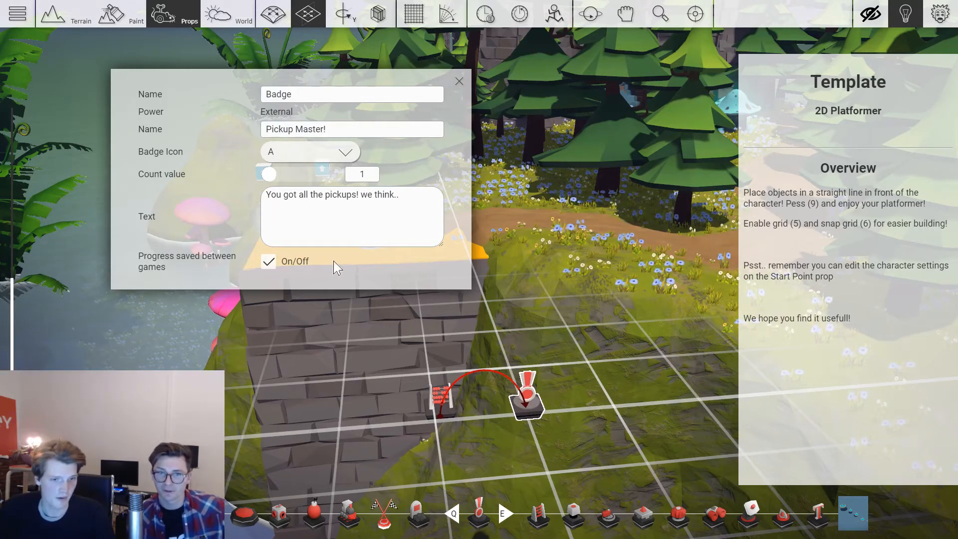
pyautogui.click(459, 75)
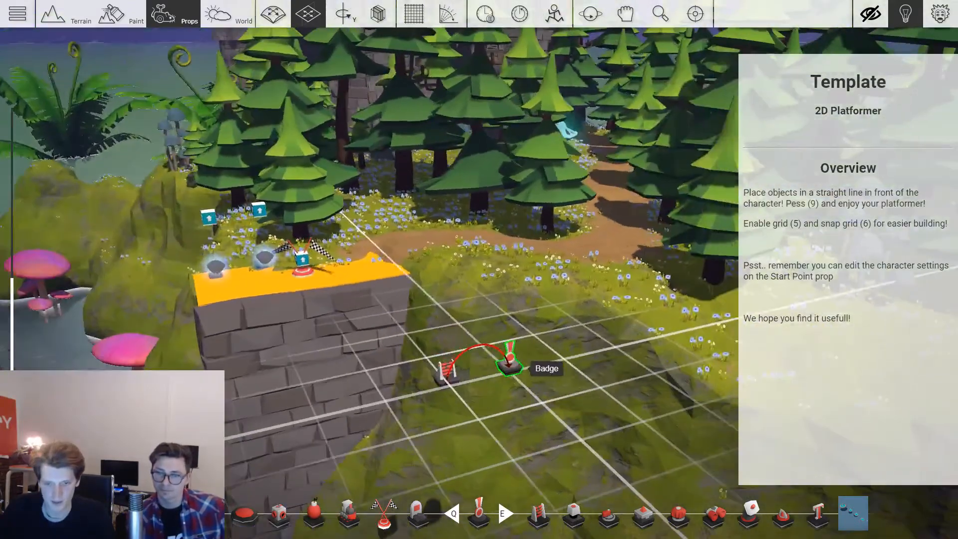
# Examine the whole level, from the Counter and Badge along all the platforms and scenery to the start point.
pyautogui.moveTo(509, 367); pyautogui.dragTo(512, 364, button='right')
pyautogui.scroll(-2, 508, 364)
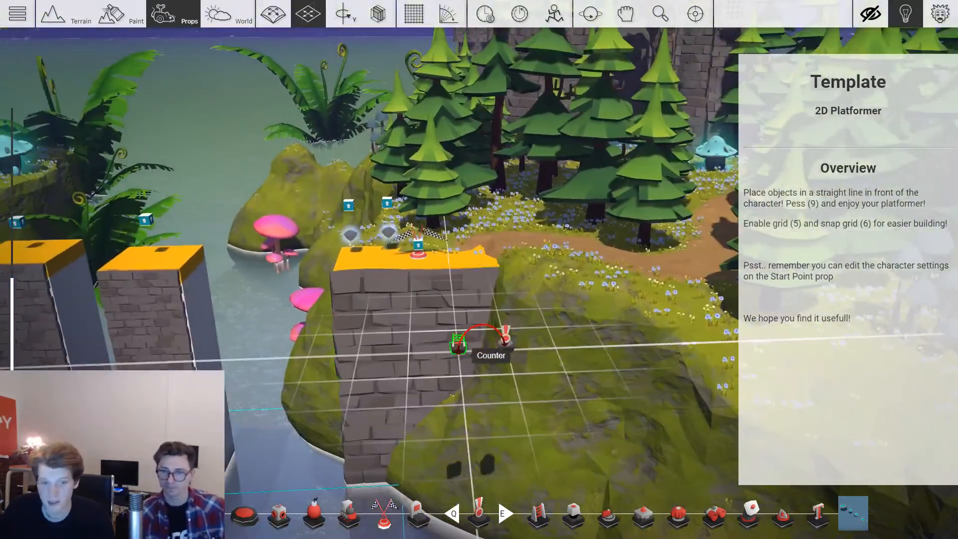
pyautogui.scroll(-1, 574, 305)
pyautogui.scroll(-4, 574, 304)
pyautogui.moveTo(349, 280); pyautogui.dragTo(574, 320, button='middle')
pyautogui.scroll(4, 388, 302)
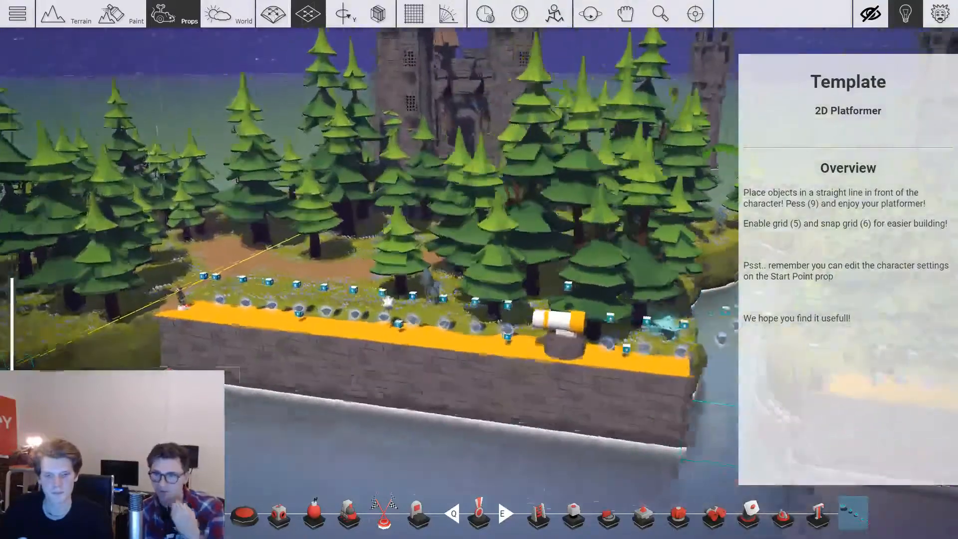
pyautogui.moveTo(399, 279); pyautogui.dragTo(625, 177, button='right')
pyautogui.scroll(-4, 625, 177)
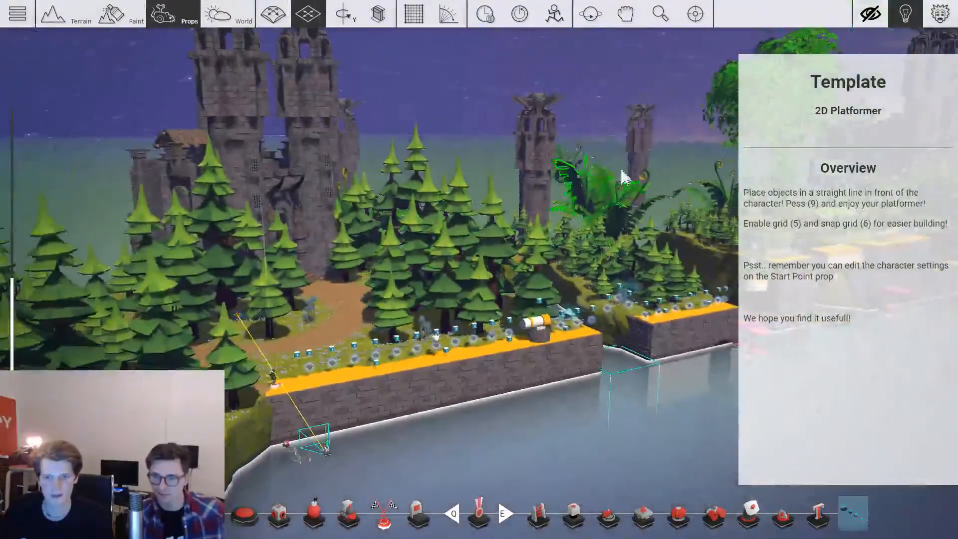
pyautogui.moveTo(598, 103); pyautogui.dragTo(573, 100, button='right')
pyautogui.scroll(-2, 479, 269)
pyautogui.press('w')
pyautogui.press('d')
pyautogui.moveTo(479, 269); pyautogui.dragTo(379, 304, button='right')
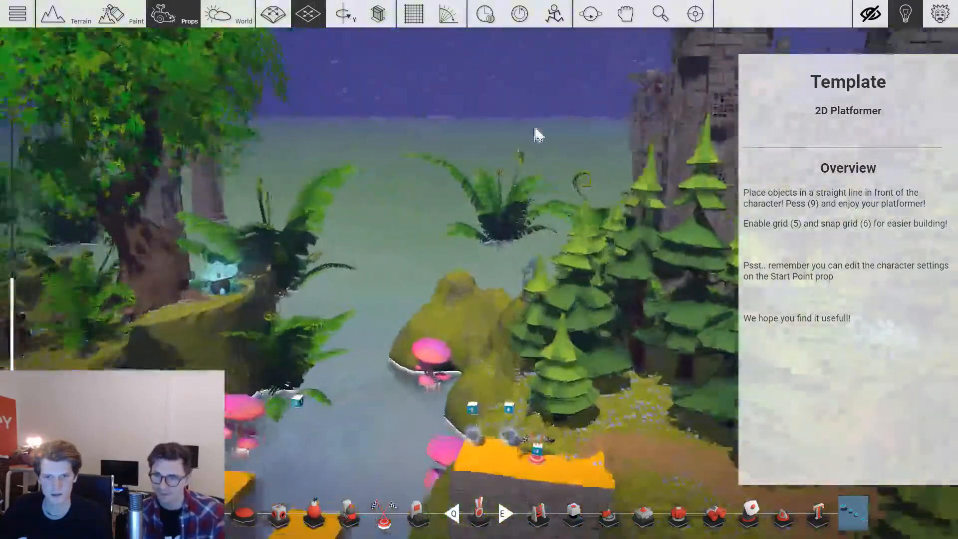
pyautogui.press('a')
pyautogui.press('2')
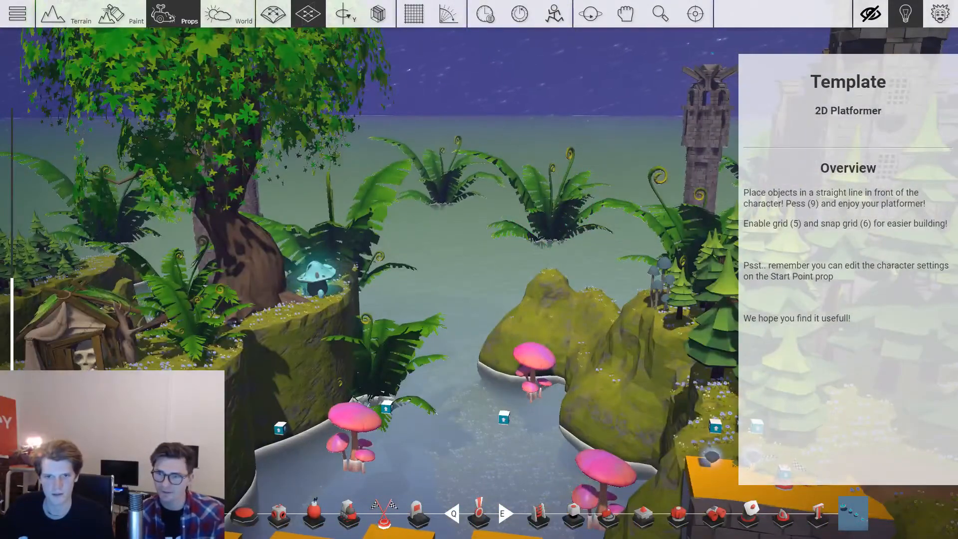
pyautogui.hotkey('ctrl', 'z')
pyautogui.press('a')
pyautogui.moveTo(489, 223); pyautogui.dragTo(460, 227, button='right')
pyautogui.press('a')
# Hide the template's overview text and frame the full row of platforms with the castles behind it.
pyautogui.click(914, 23)
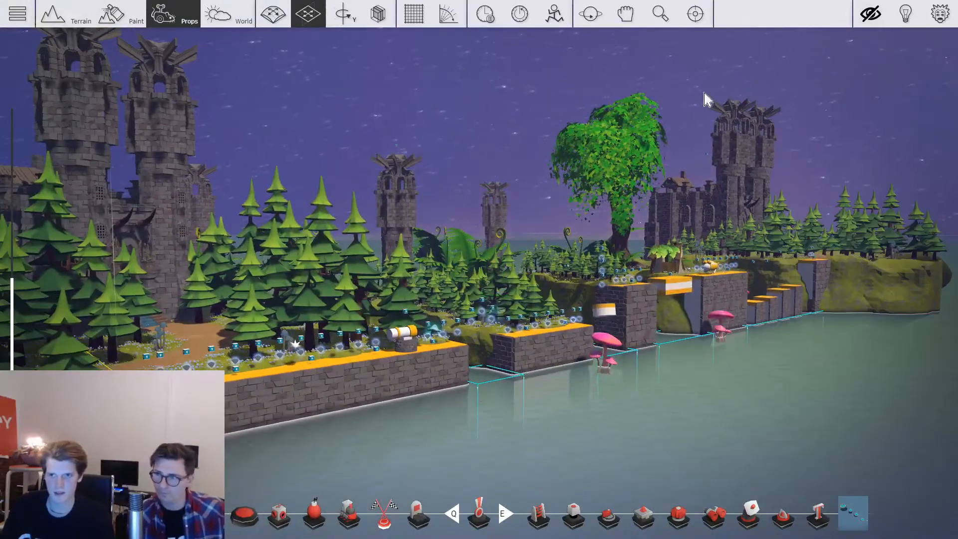
pyautogui.moveTo(706, 98); pyautogui.dragTo(579, 113, button='right')
pyautogui.scroll(1, 579, 116)
pyautogui.press('a')
pyautogui.press('w')
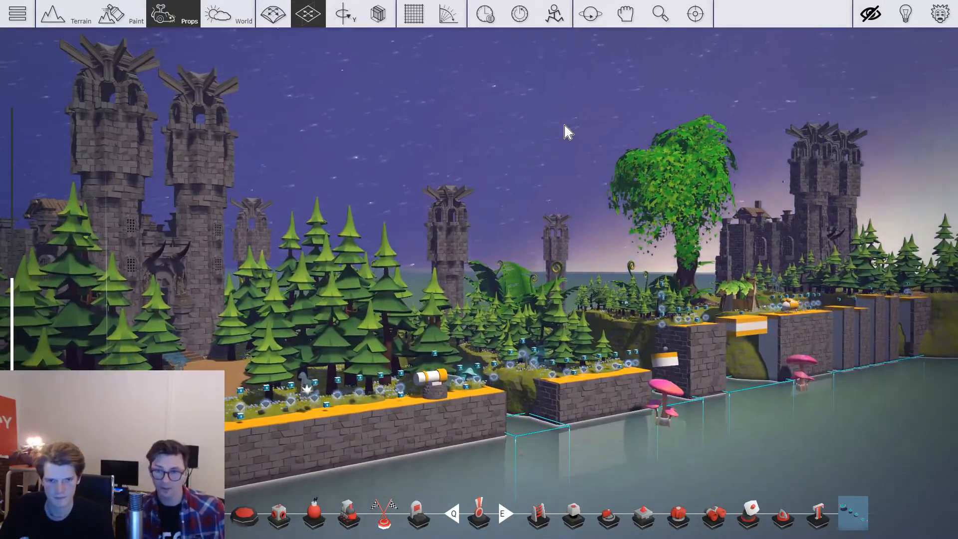
pyautogui.moveTo(563, 126); pyautogui.dragTo(560, 127, button='right')
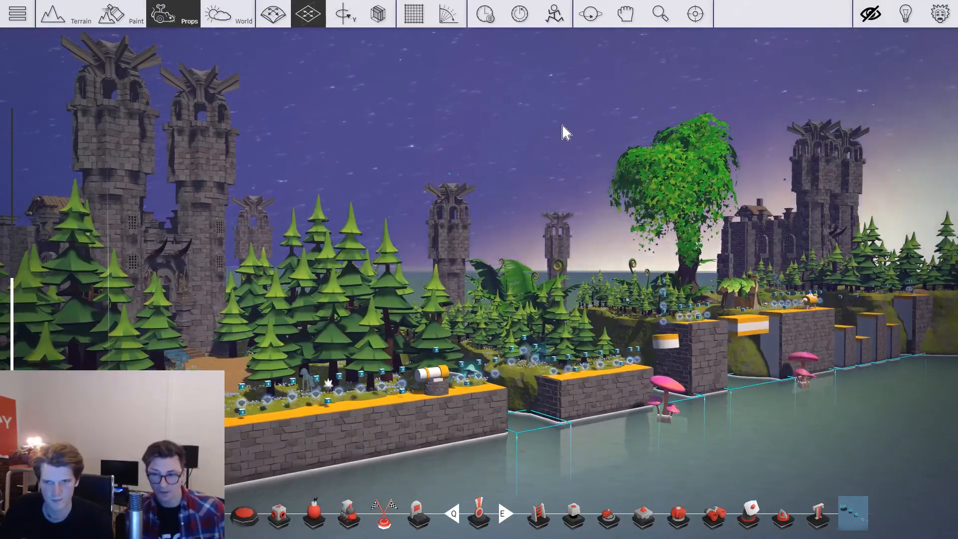
pyautogui.press('Escape')
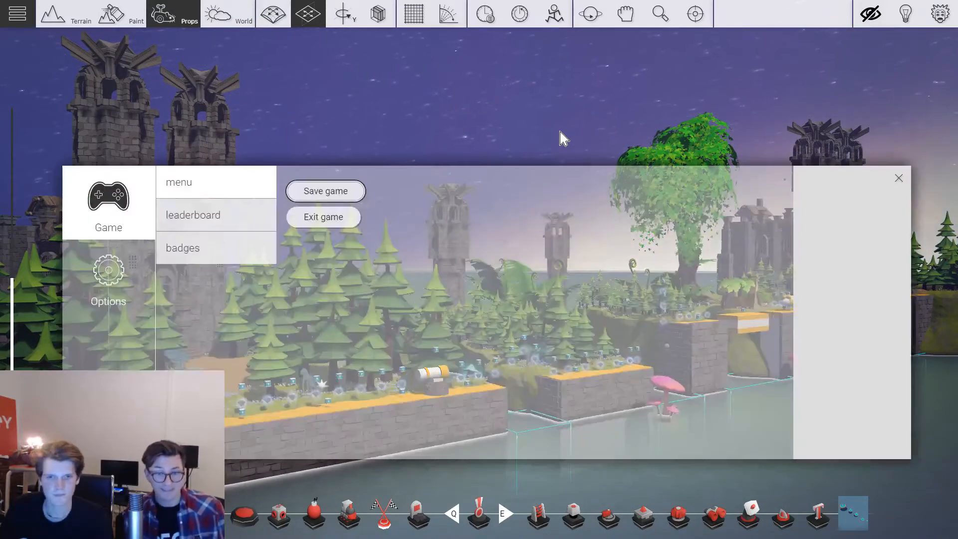
pyautogui.press('Escape')
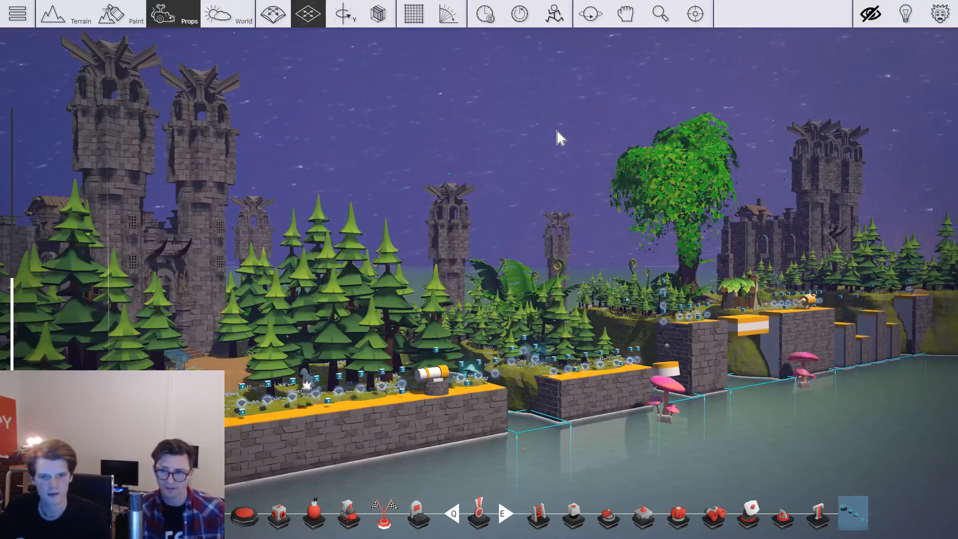
# Review the start point's player and character settings, close them, and return to the wide view of the level.
pyautogui.moveTo(315, 386); pyautogui.dragTo(323, 382, button='right')
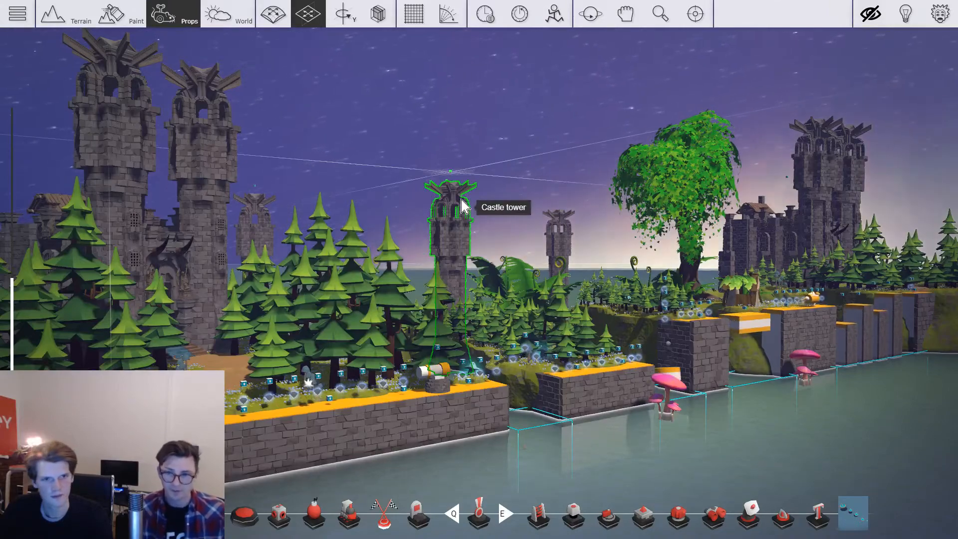
pyautogui.moveTo(462, 207); pyautogui.dragTo(476, 235, button='middle')
pyautogui.scroll(5, 477, 271)
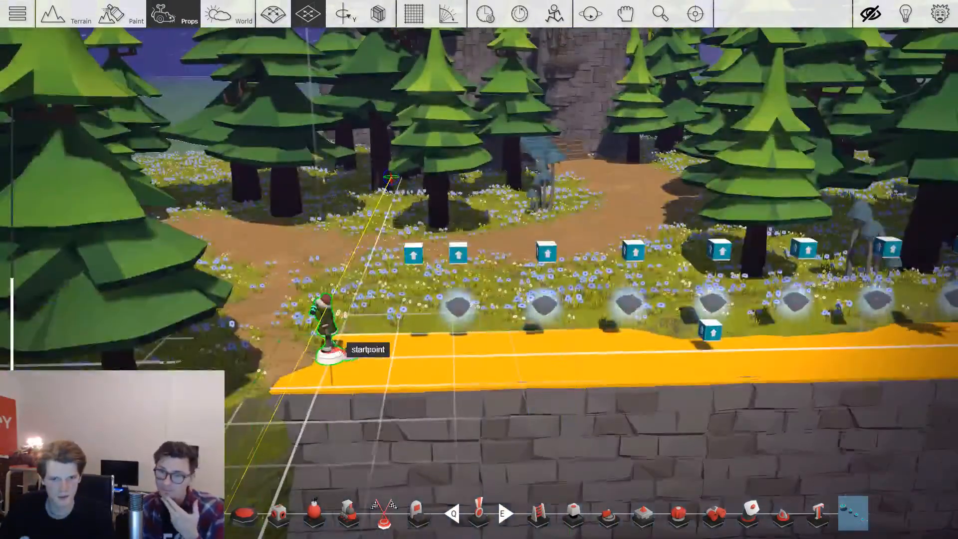
pyautogui.moveTo(340, 345)
pyautogui.mouseDown(button='middle')
pyautogui.moveTo(310, 348)
pyautogui.moveTo(333, 357)
pyautogui.mouseUp(button='middle')
pyautogui.click(334, 358)
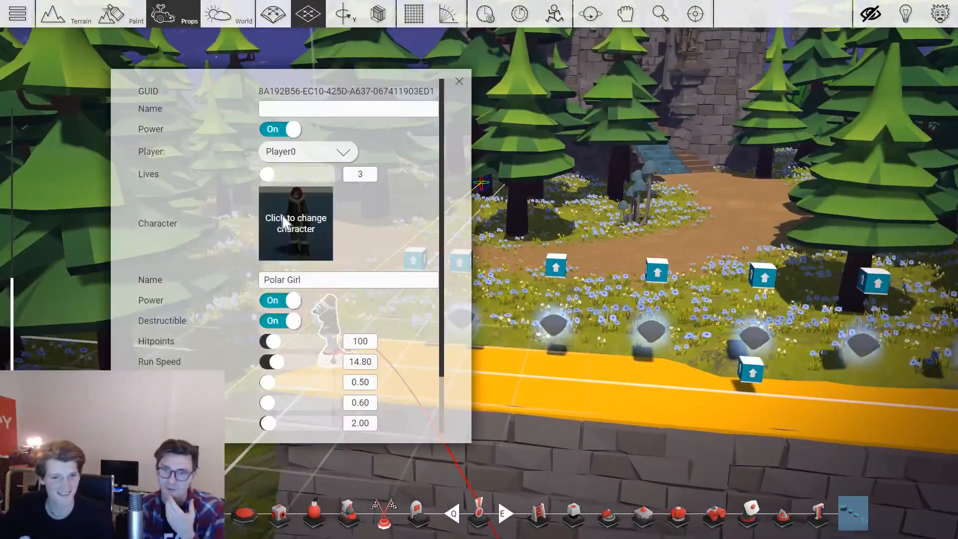
pyautogui.click(459, 81)
pyautogui.moveTo(452, 120); pyautogui.dragTo(548, 90, button='middle')
pyautogui.scroll(-5, 581, 175)
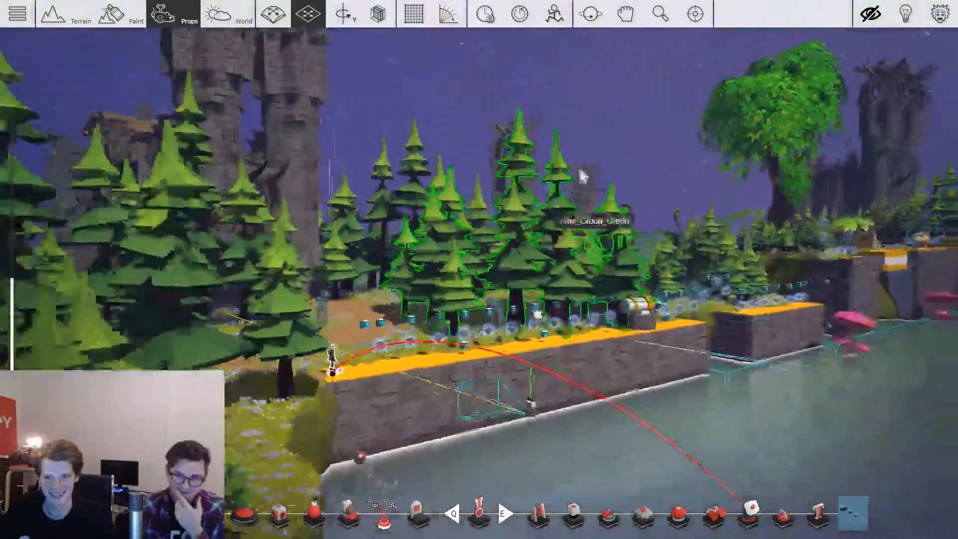
pyautogui.moveTo(582, 175); pyautogui.dragTo(546, 163, button='middle')
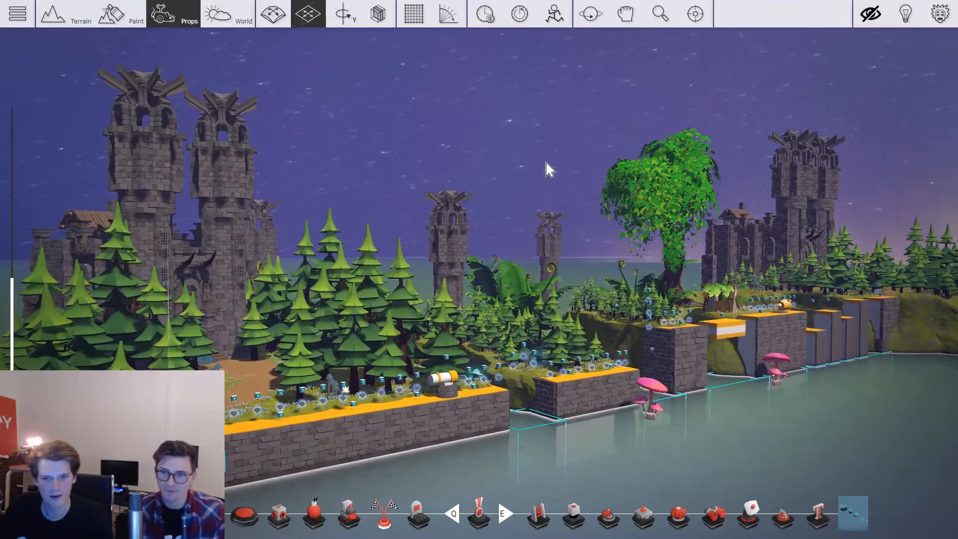
# Save the game under the title "The PineFern Forrest".
pyautogui.press('Escape')
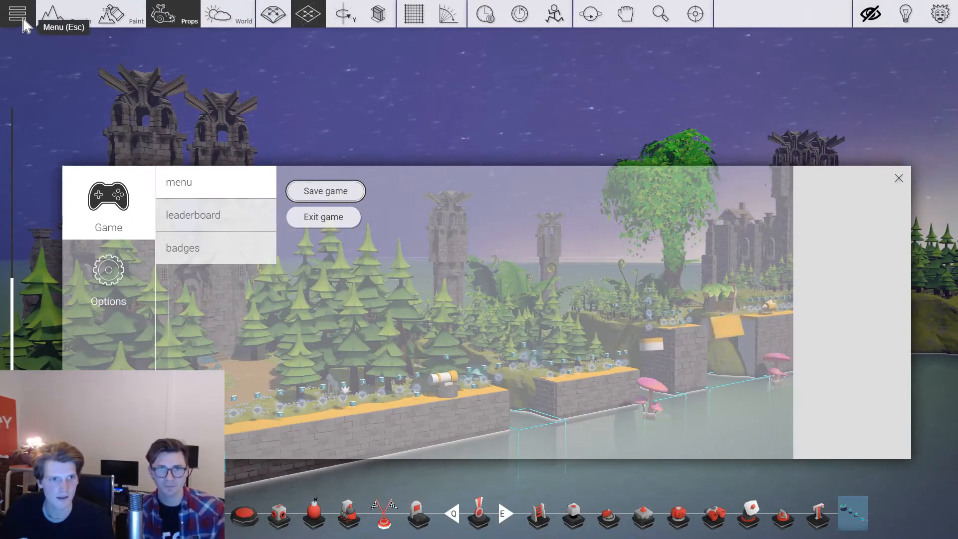
pyautogui.click(352, 190)
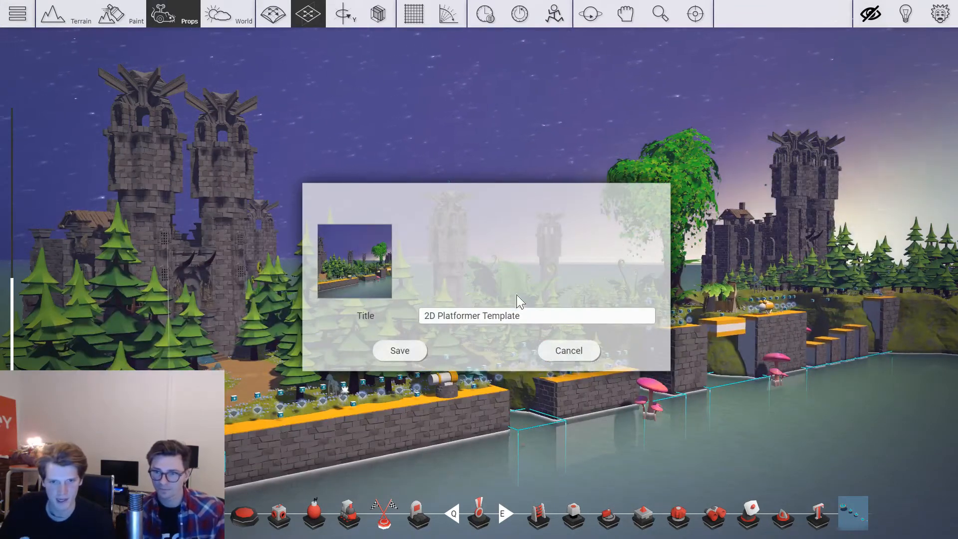
pyautogui.click(538, 322)
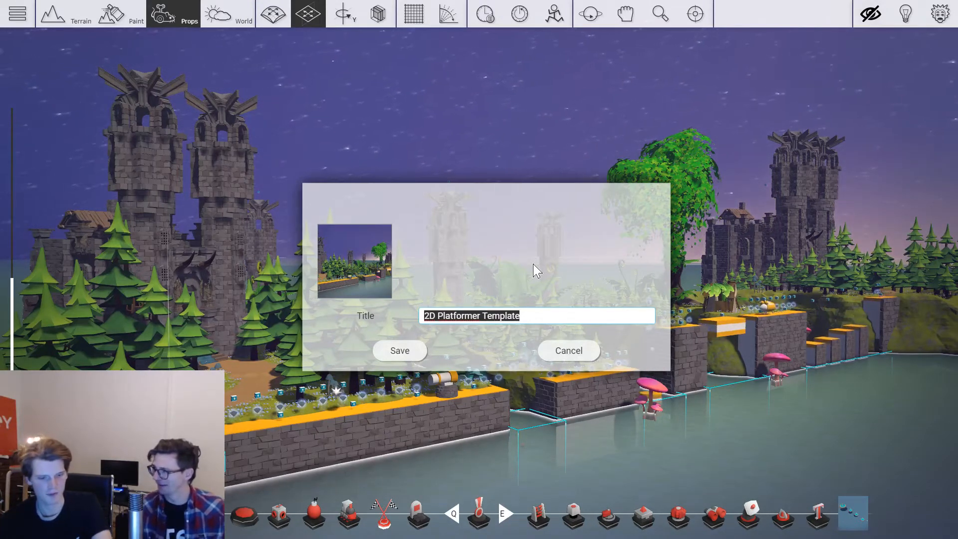
pyautogui.write('The')
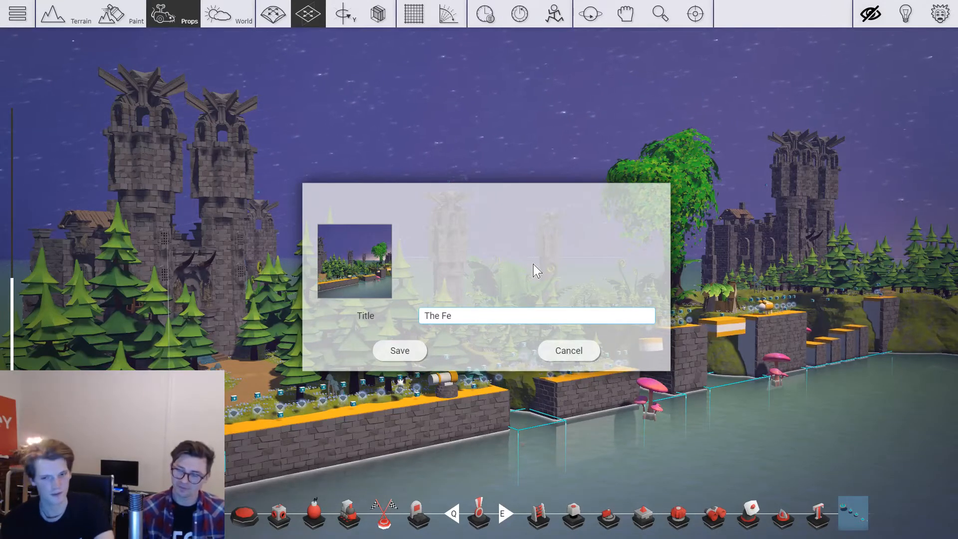
pyautogui.write('Pi')
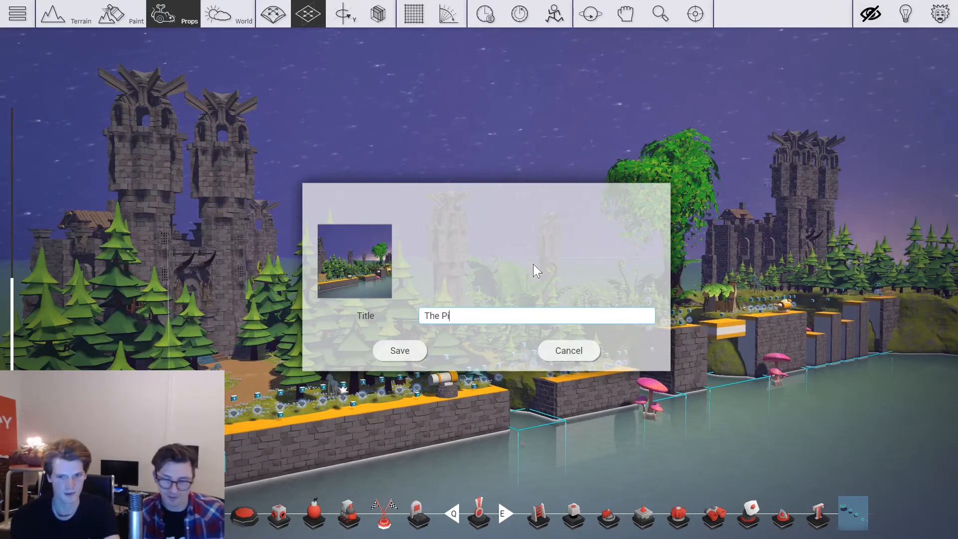
pyautogui.write('ne')
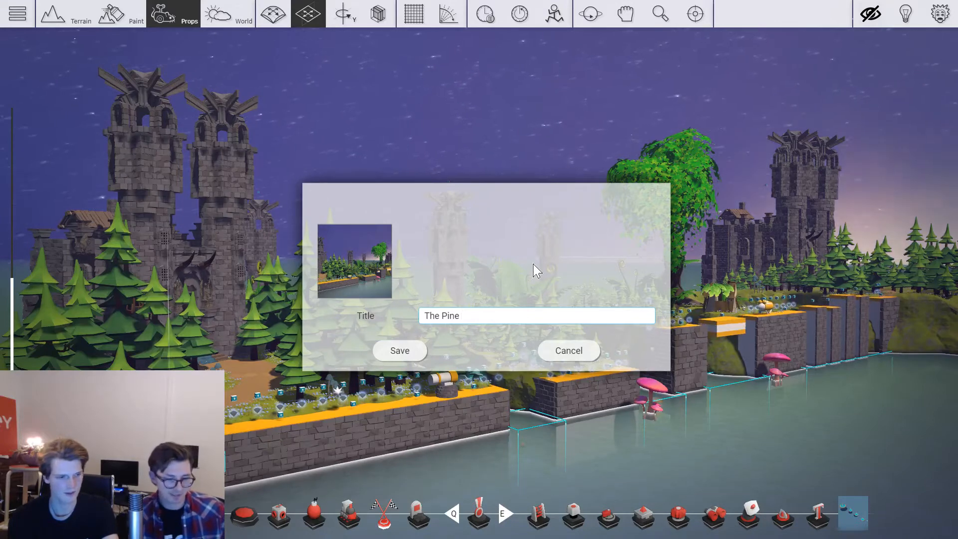
pyautogui.write(' n')
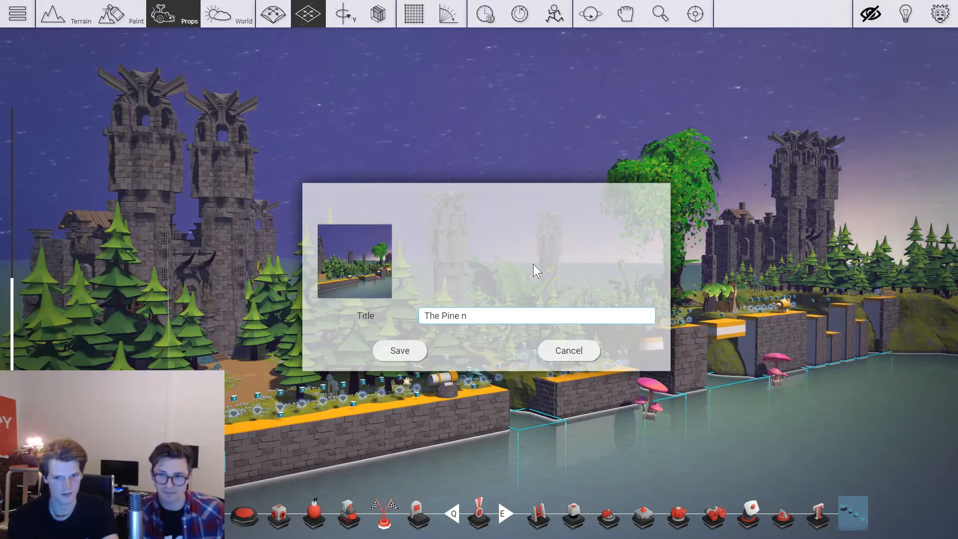
pyautogui.press('BackSpace')
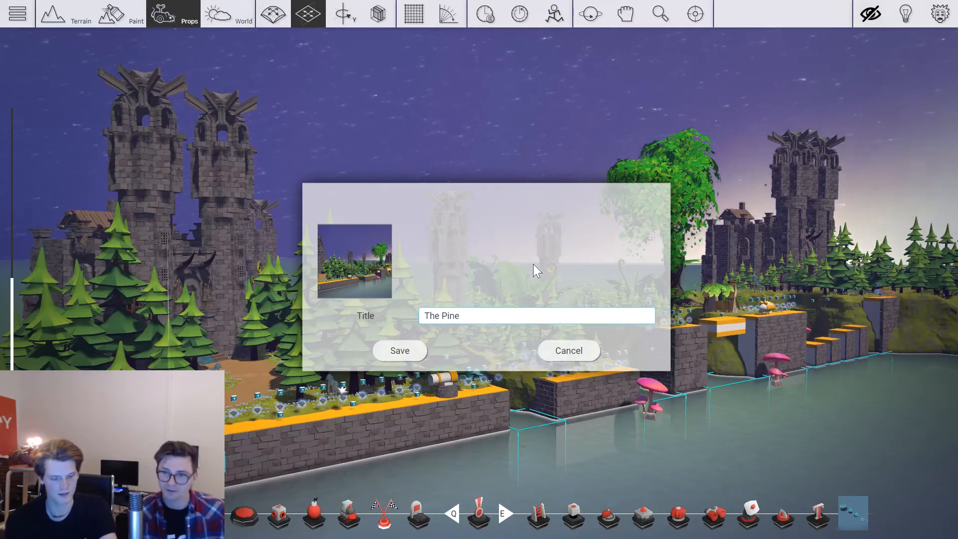
pyautogui.write('F')
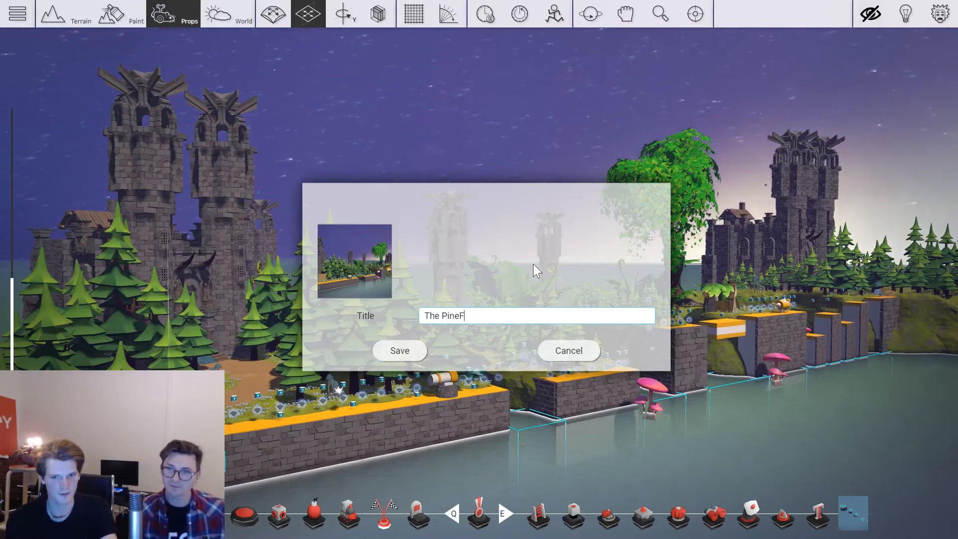
pyautogui.write('ern Forrest')
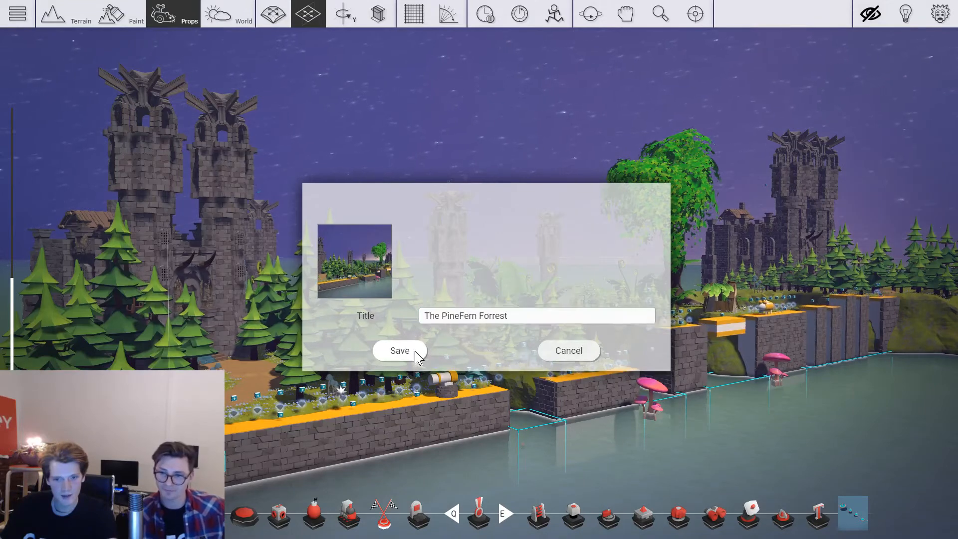
pyautogui.click(400, 350)
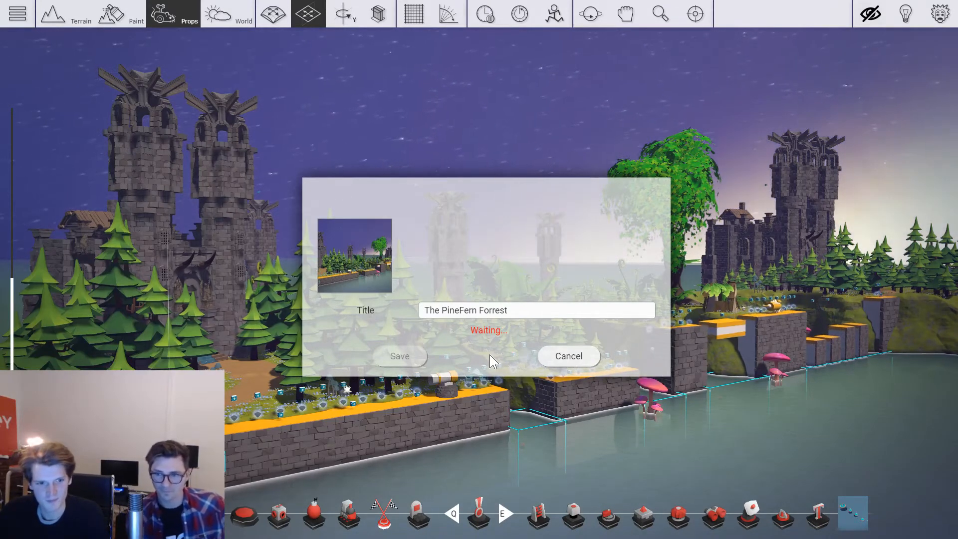
# Exit the game editor, dismiss the install notice on the CREY website, and show the list of own games.
pyautogui.scroll(-2, 519, 209)
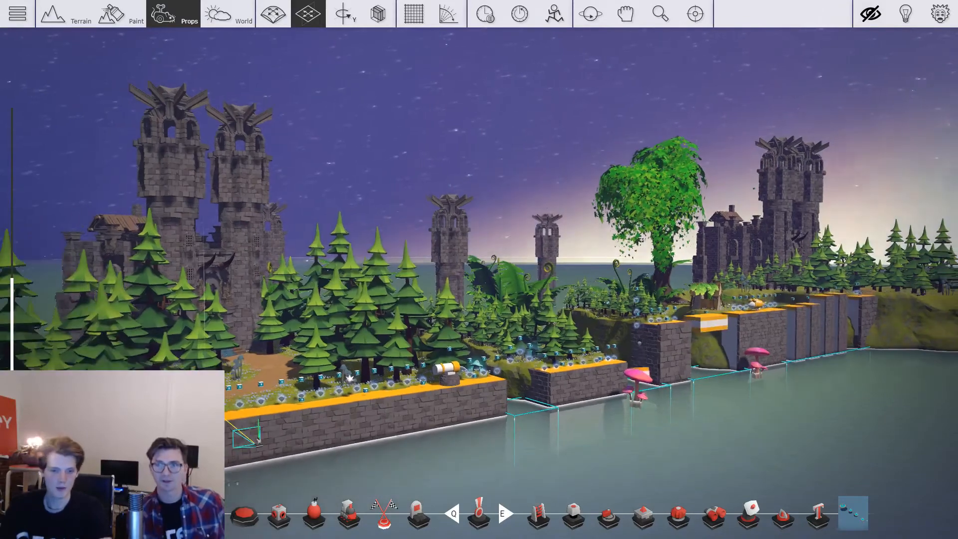
pyautogui.scroll(3, 521, 205)
pyautogui.press('Escape')
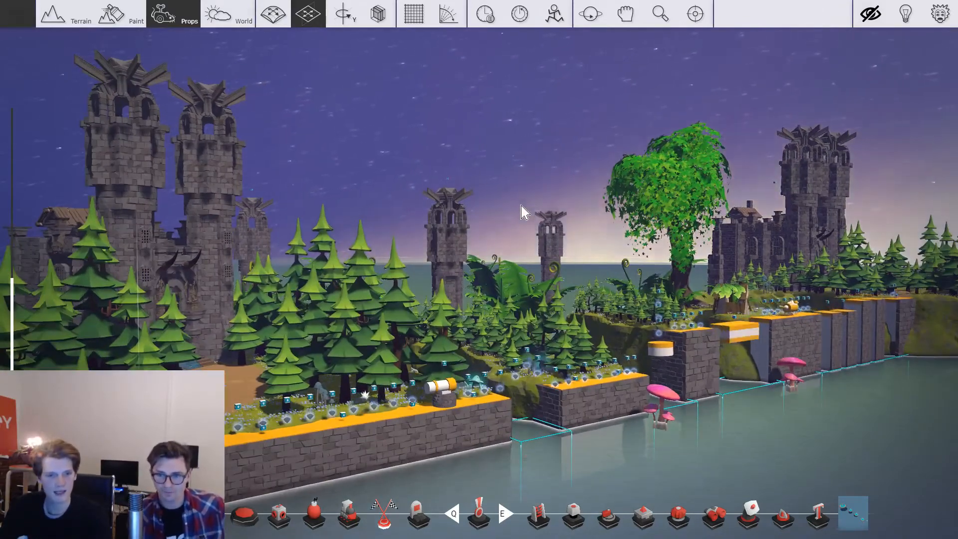
pyautogui.click(347, 223)
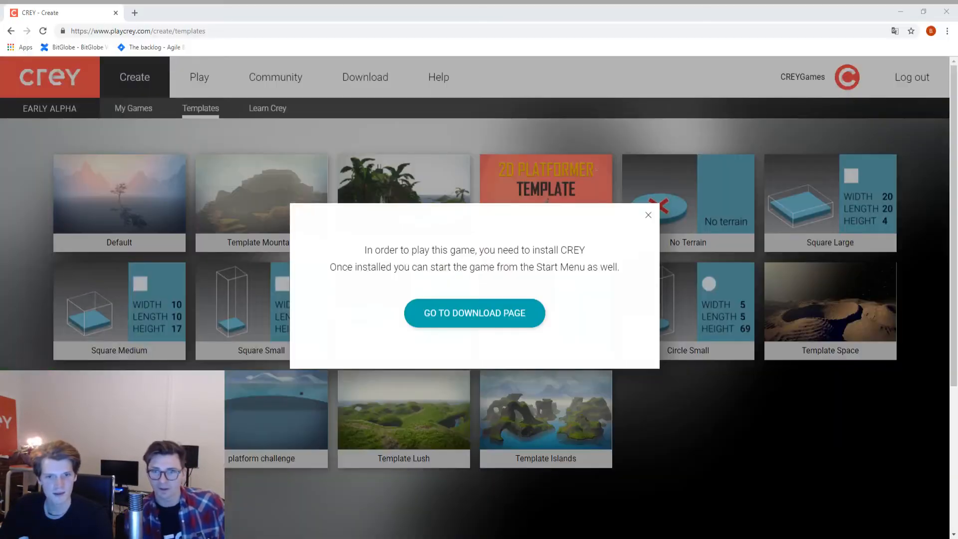
pyautogui.click(648, 215)
pyautogui.click(133, 110)
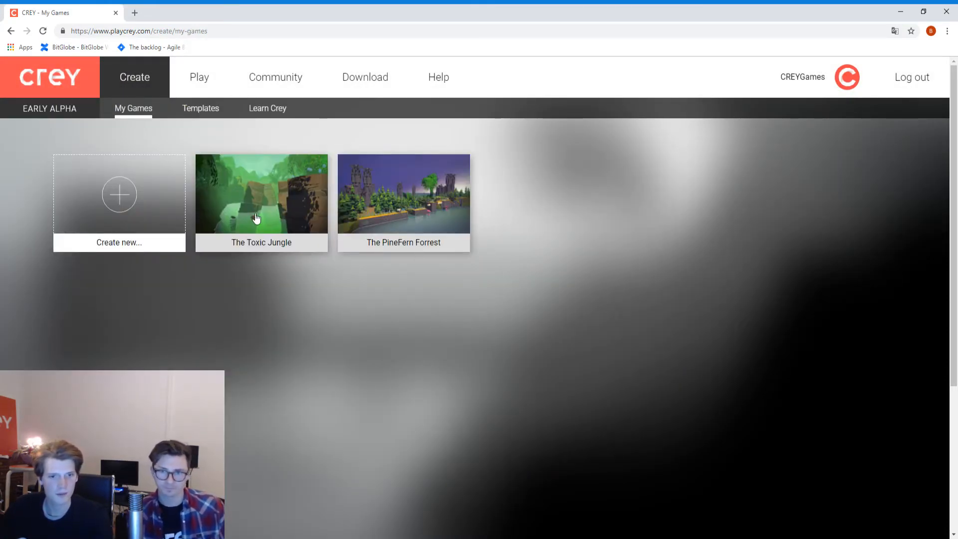
# Open the details of The PineFern Forrest and publish the game.
pyautogui.click(411, 216)
pyautogui.scroll(-1, 536, 172)
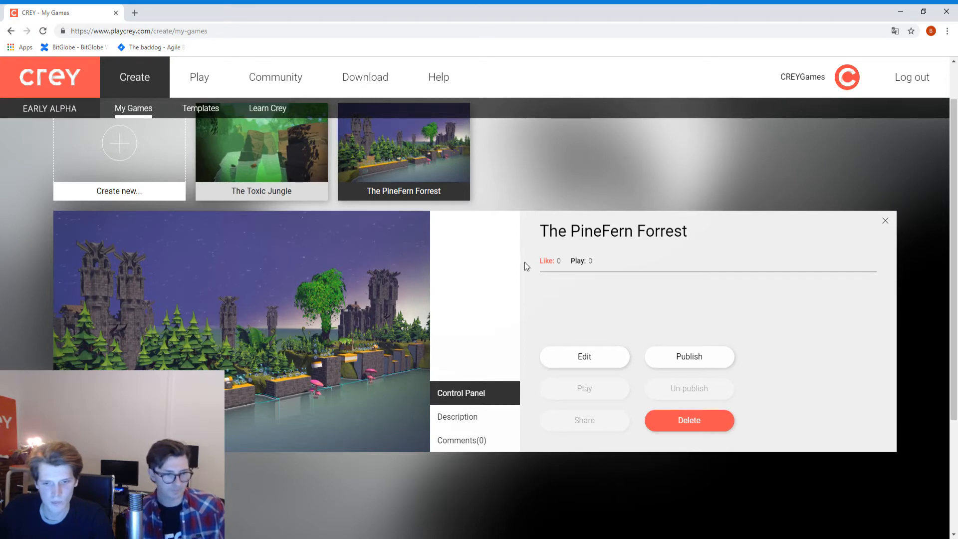
pyautogui.click(719, 364)
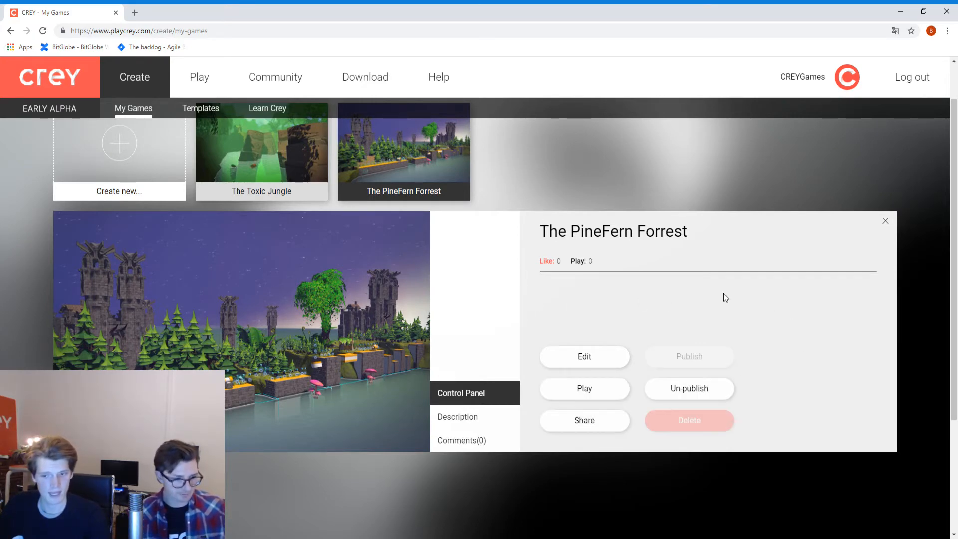
# Check the published game's description and return to its control panel.
pyautogui.click(475, 421)
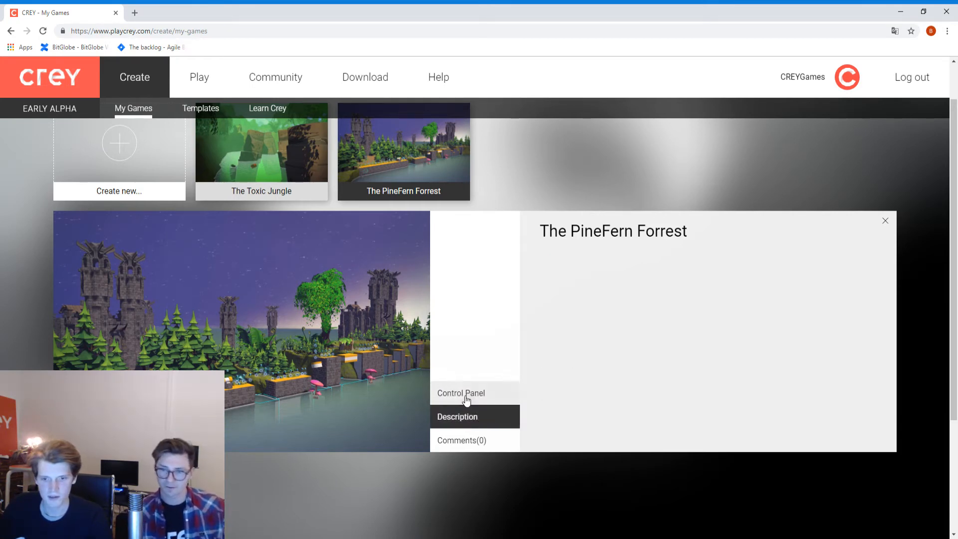
pyautogui.click(466, 397)
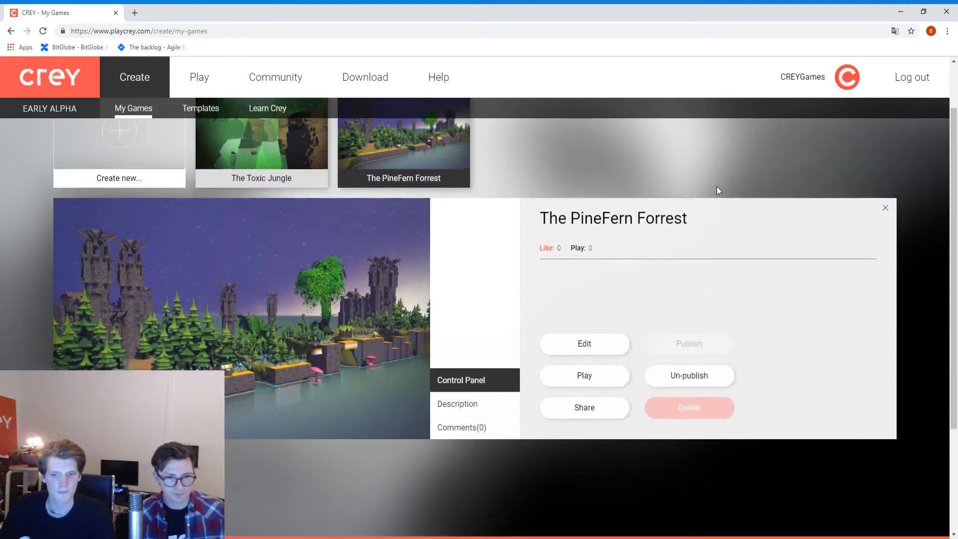
pyautogui.scroll(1, 716, 186)
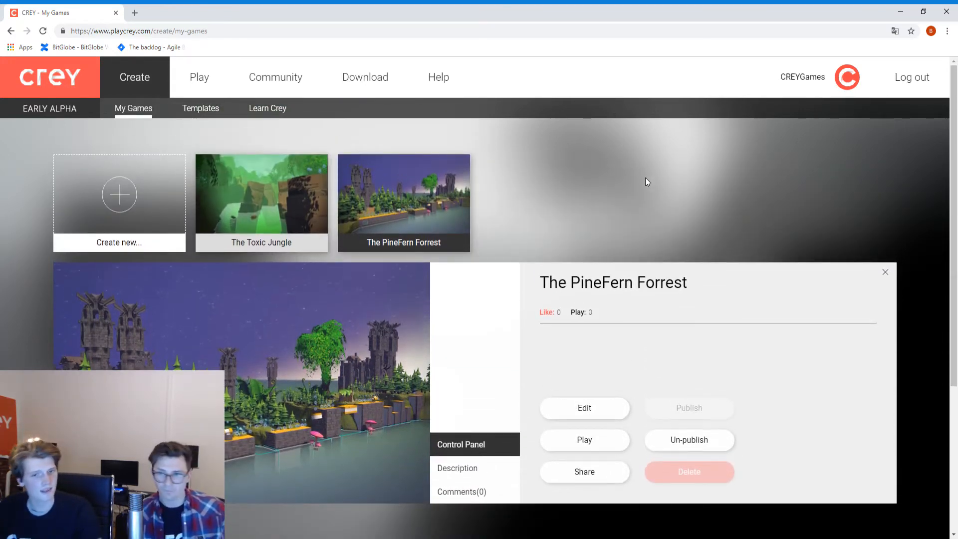
# Open The PineFern Forrest for editing and set the leaderboard's score type to Fastest Time.
pyautogui.scroll(-1, 606, 198)
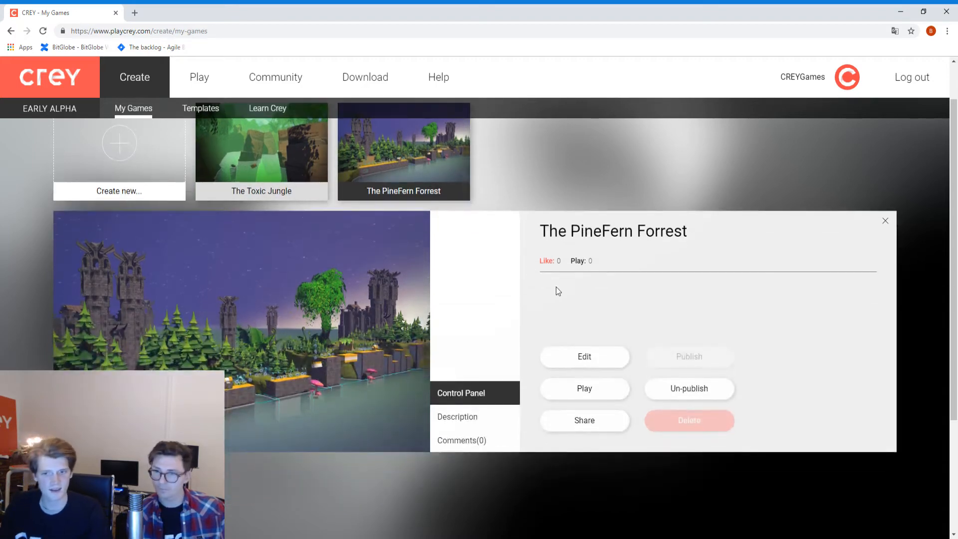
pyautogui.click(588, 357)
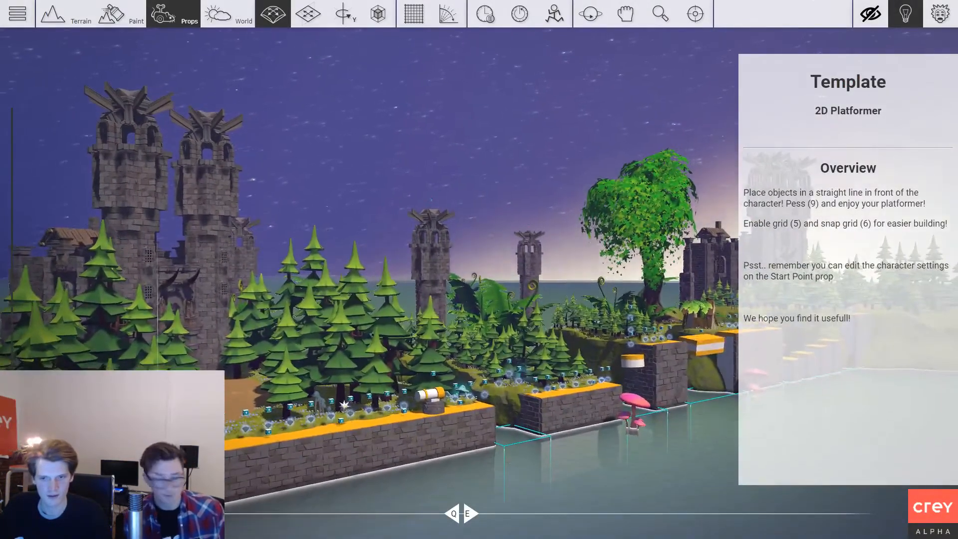
pyautogui.press('Escape')
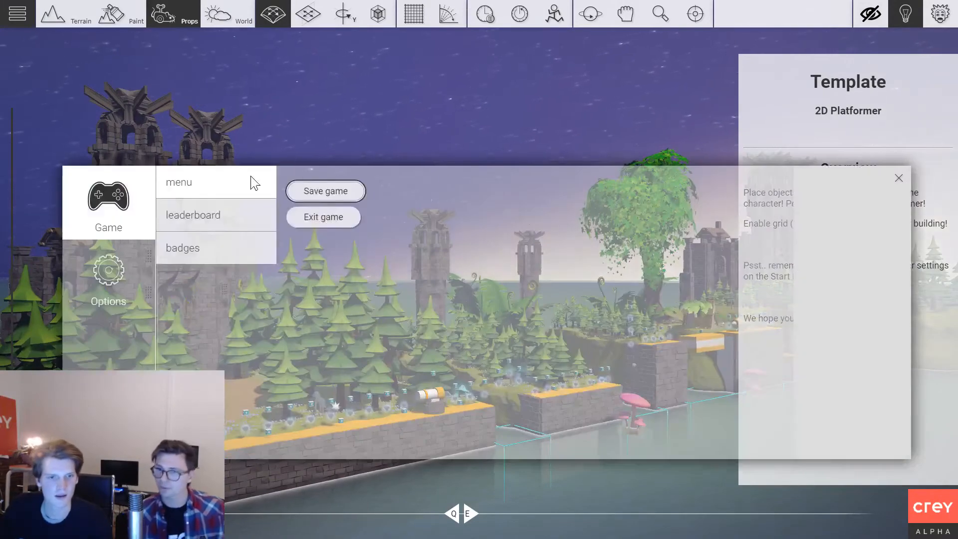
pyautogui.click(202, 208)
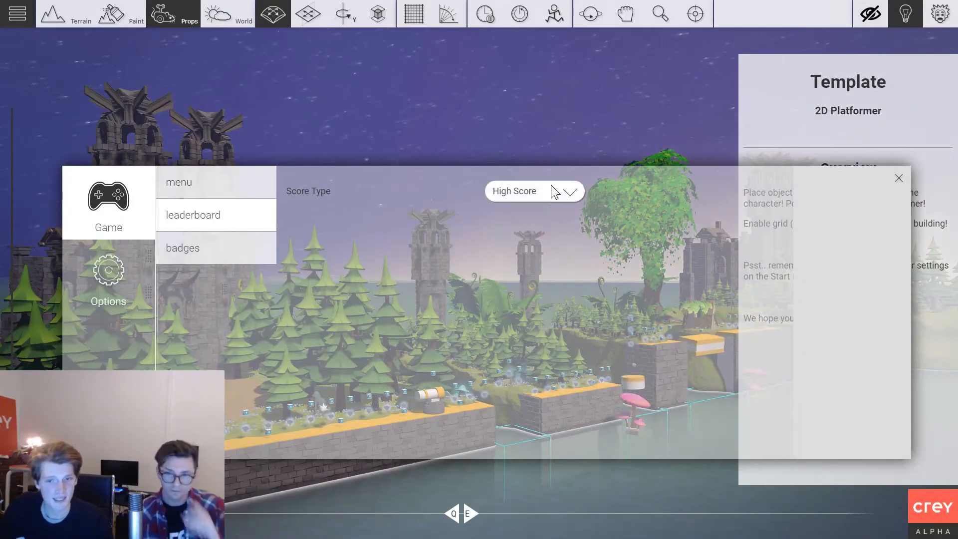
pyautogui.click(560, 194)
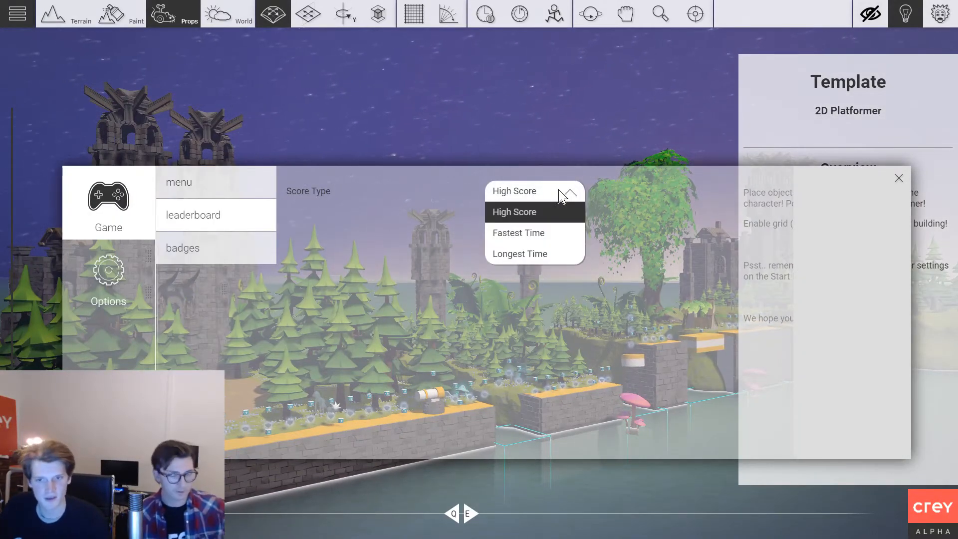
pyautogui.click(531, 235)
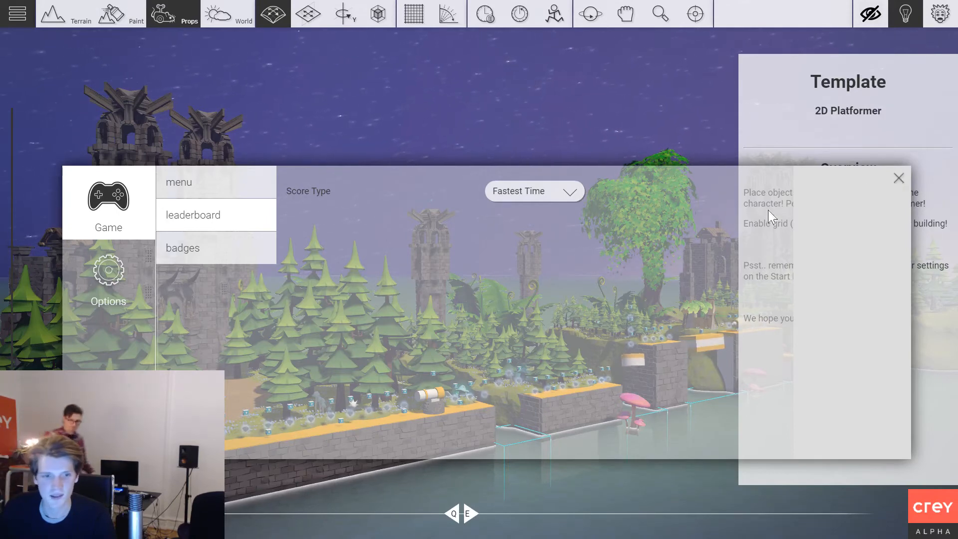
# Save the edited game under the existing title "The PineFern Forrest" and close the save dialog.
pyautogui.click(198, 190)
pyautogui.click(350, 192)
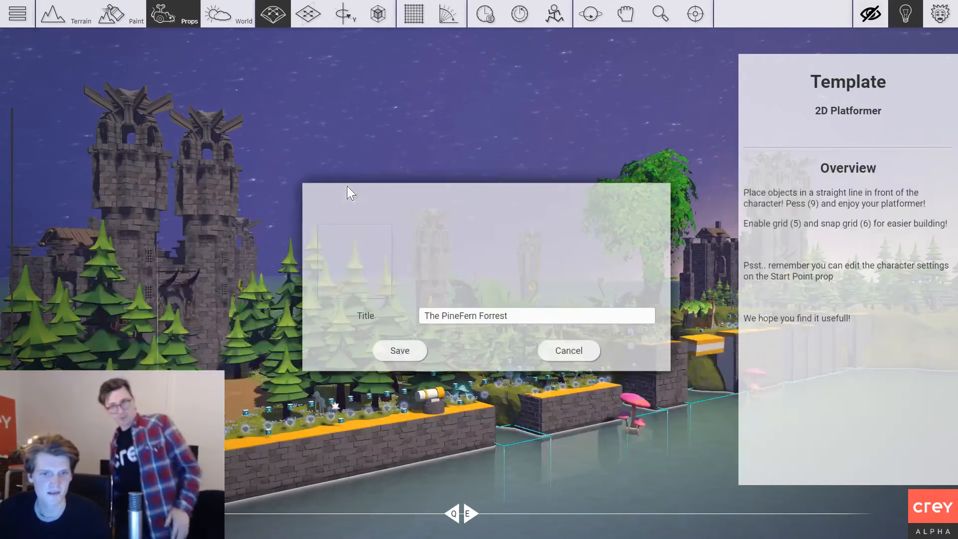
pyautogui.click(406, 351)
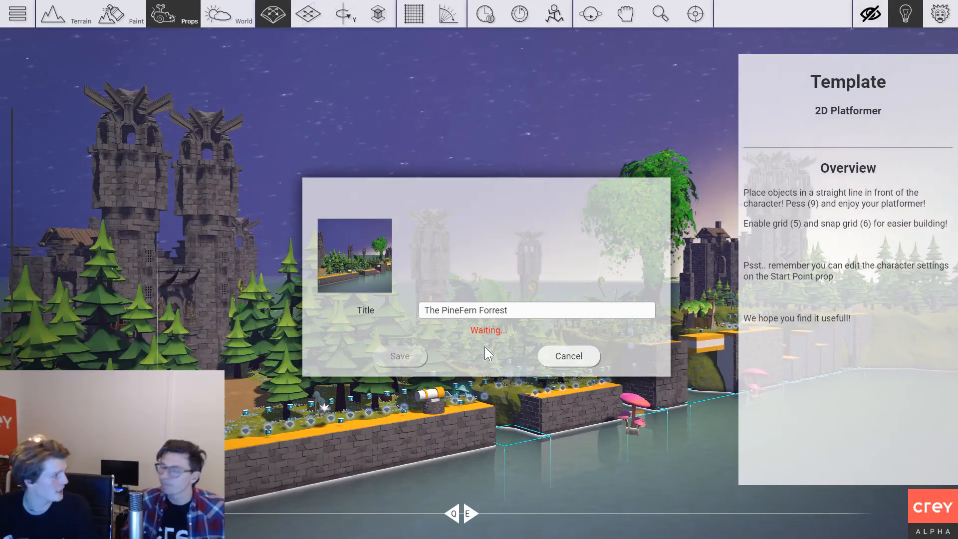
pyautogui.click(548, 355)
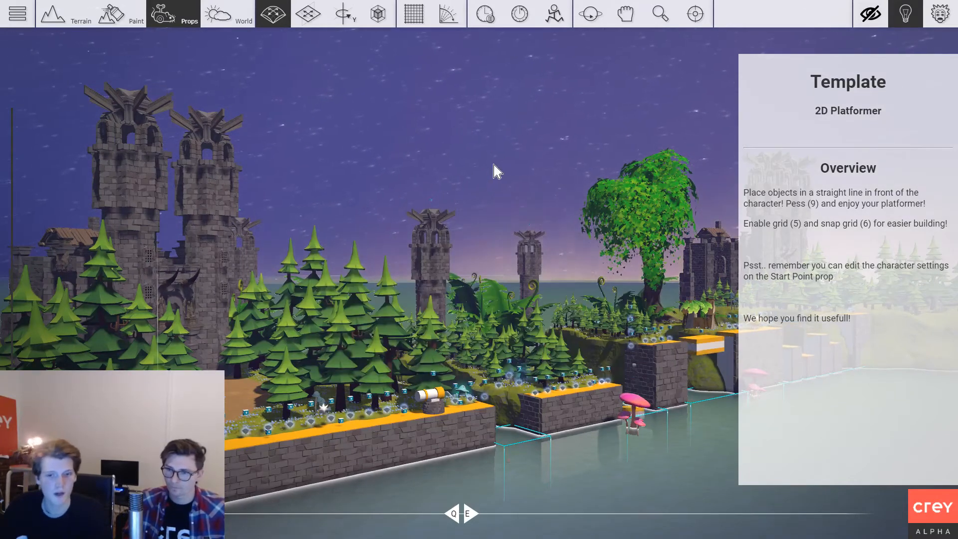
# Exit the game editor, then un-publish The PineFern Forrest and publish it again.
pyautogui.press('Escape')
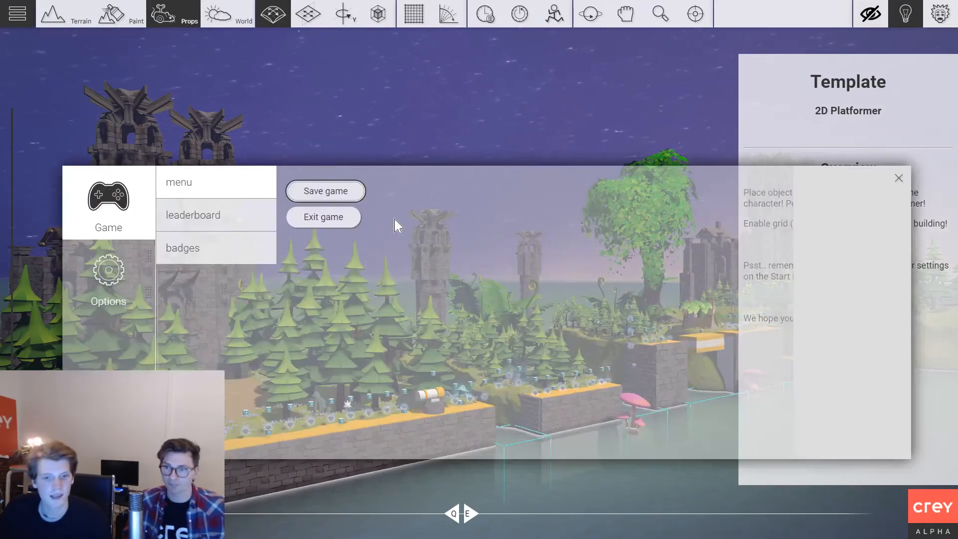
pyautogui.click(356, 217)
pyautogui.click(650, 213)
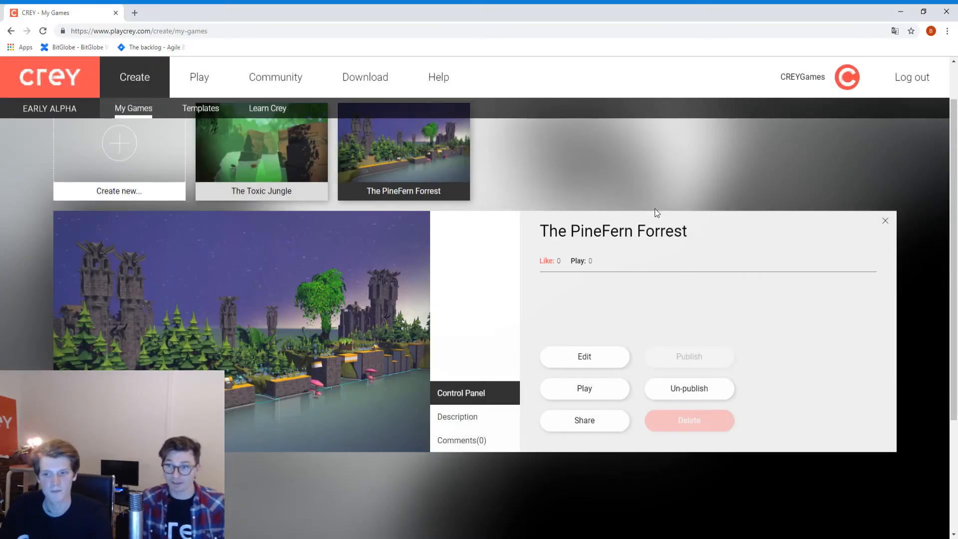
pyautogui.click(713, 391)
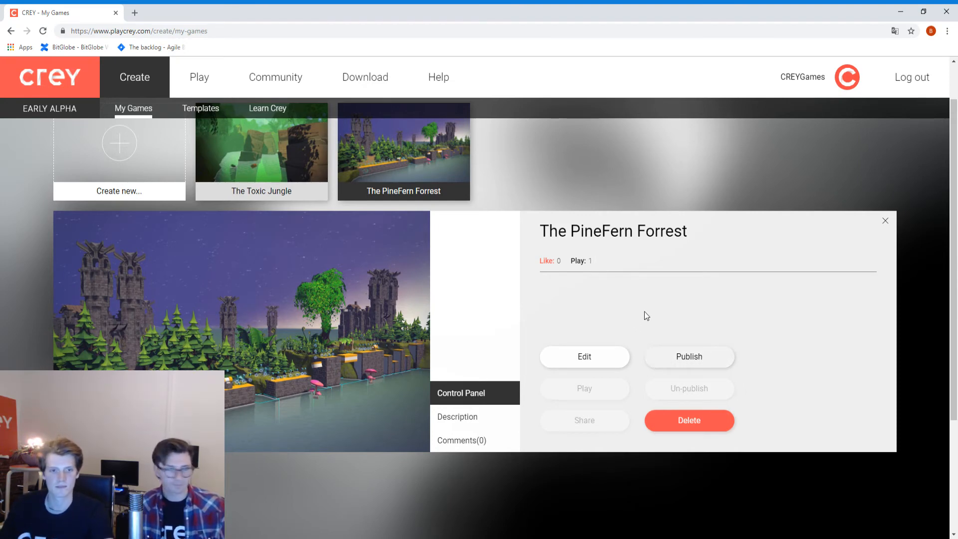
pyautogui.click(689, 357)
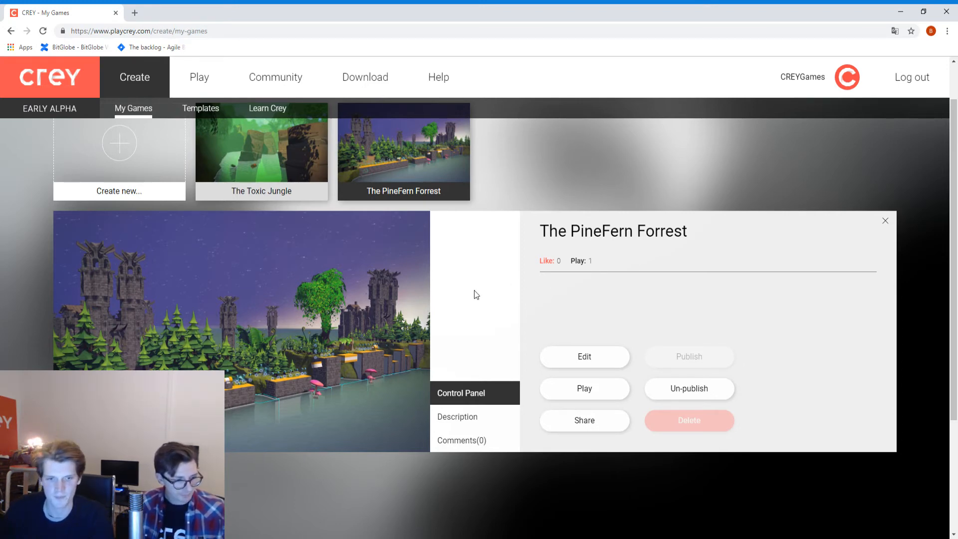
# Launch the published game and playtest the route from the forest start to the spiked enemy by the tree hut, collecting pickups.
pyautogui.click(587, 390)
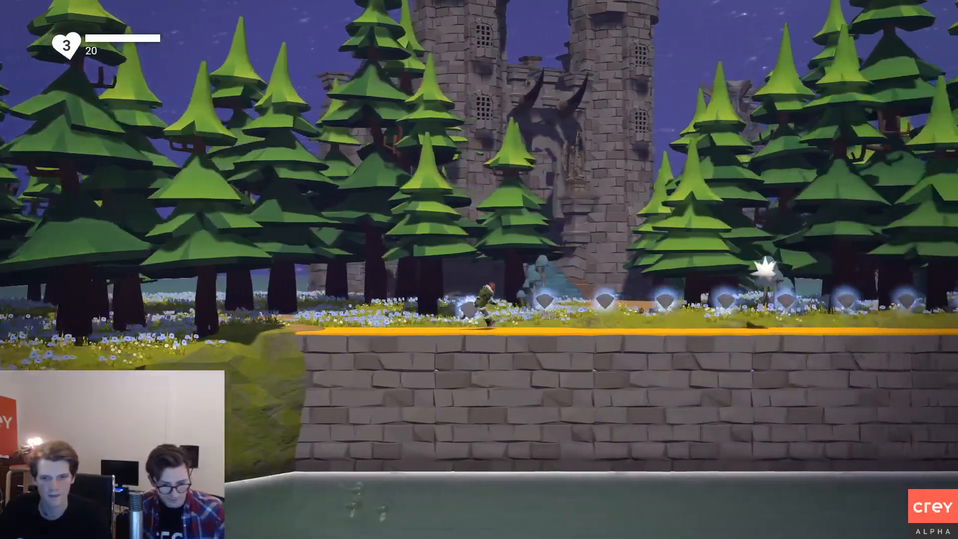
pyautogui.press('d')
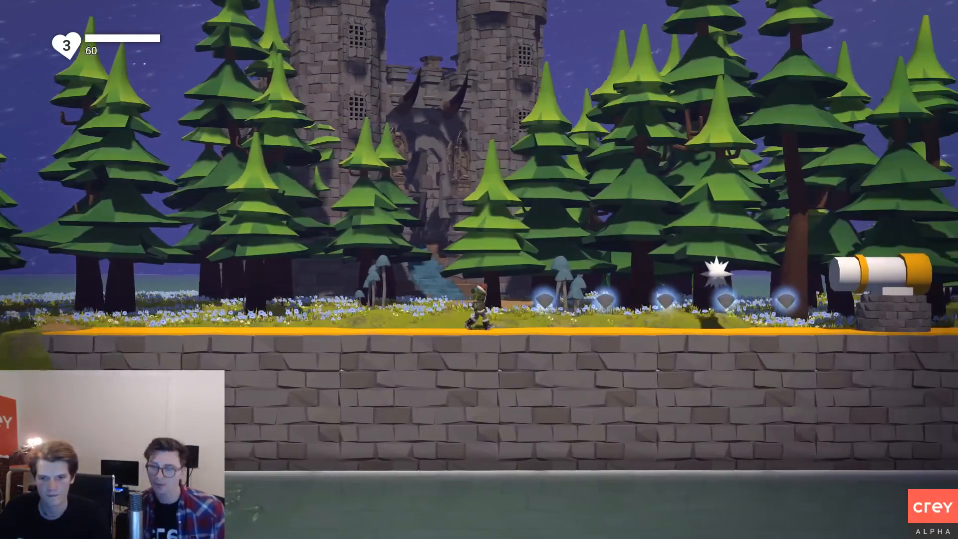
pyautogui.press('space')
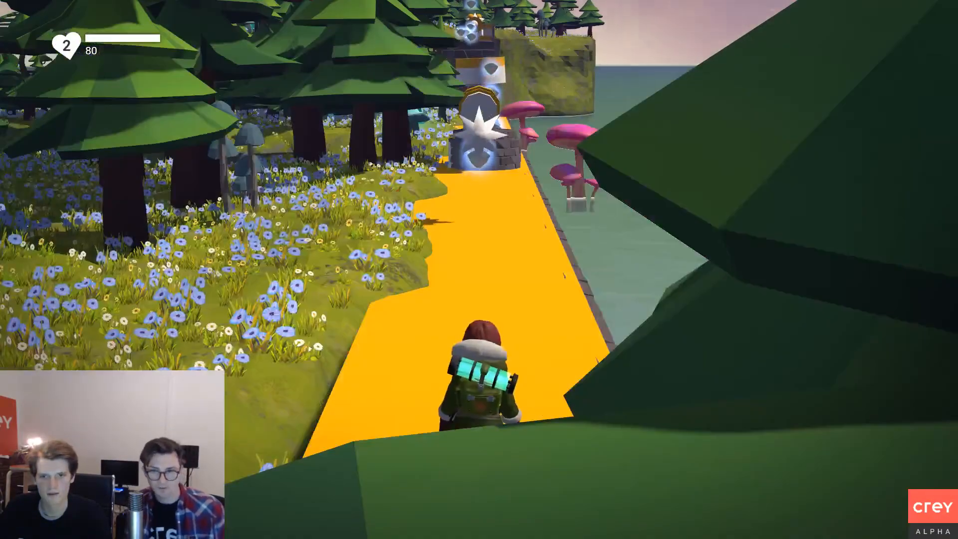
pyautogui.press('d')
pyautogui.press('space')
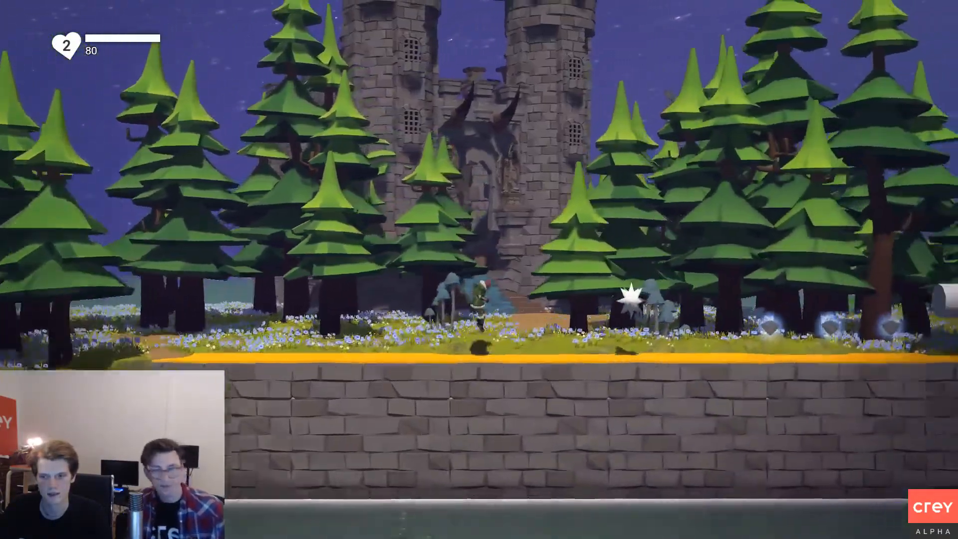
pyautogui.press('d')
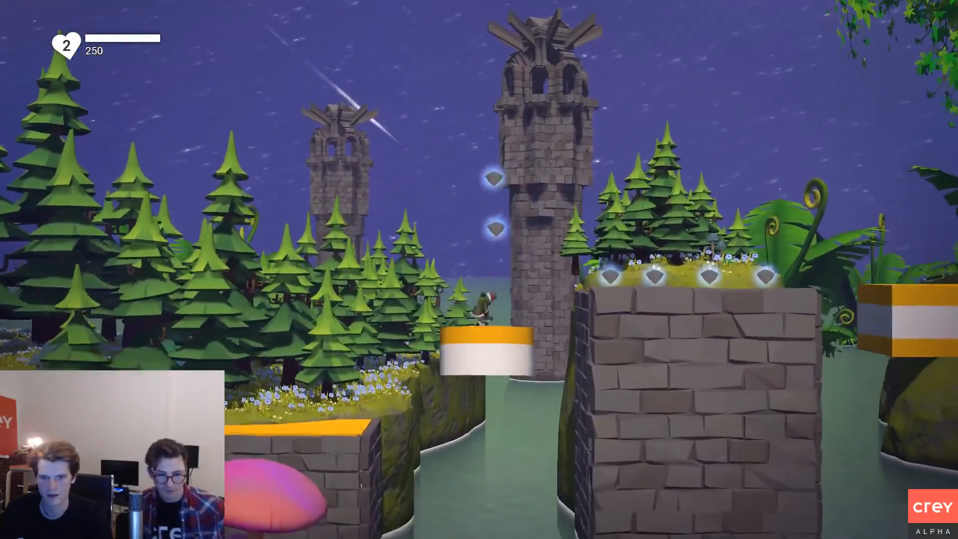
pyautogui.press('space')
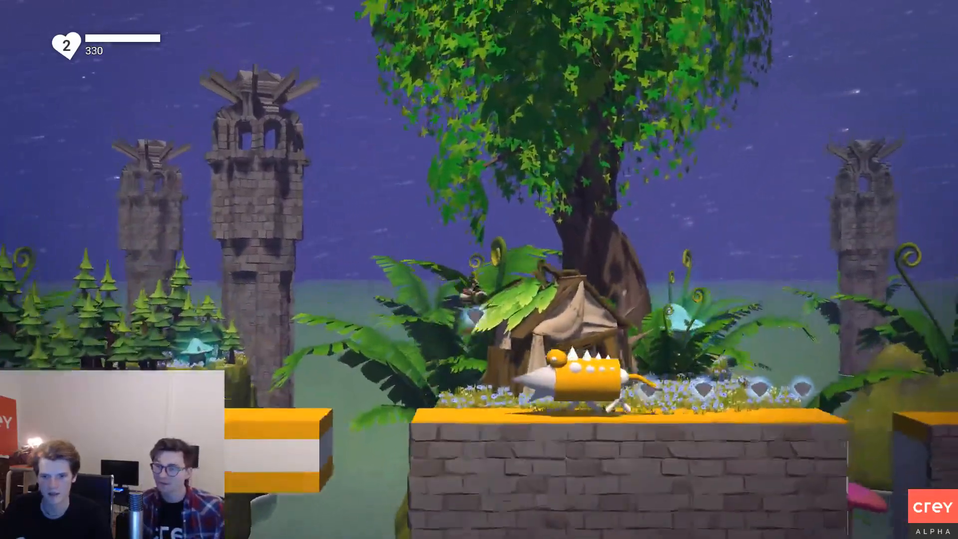
pyautogui.press('a')
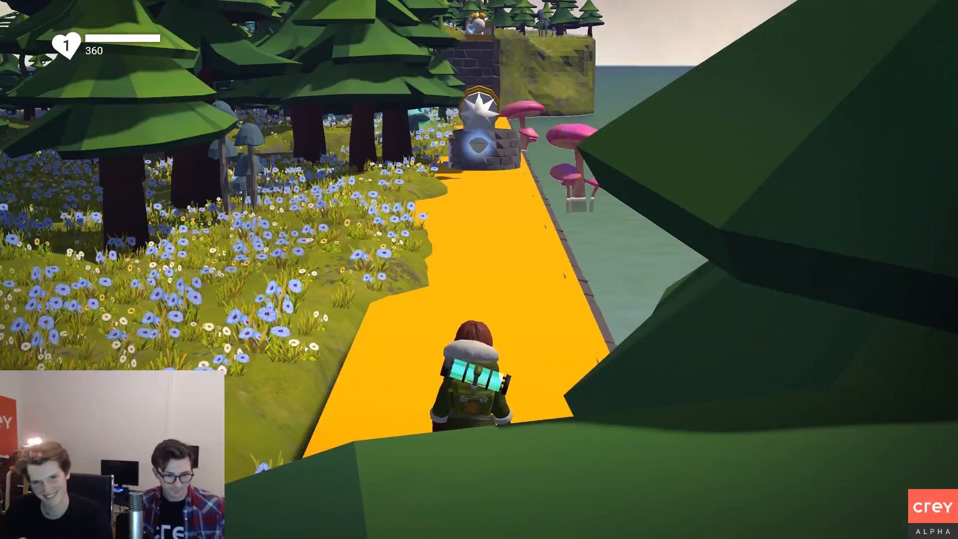
# Replay the level from the start, passing the cannon and crossing the gaps and floating platforms towards the tree hut.
pyautogui.press('d')
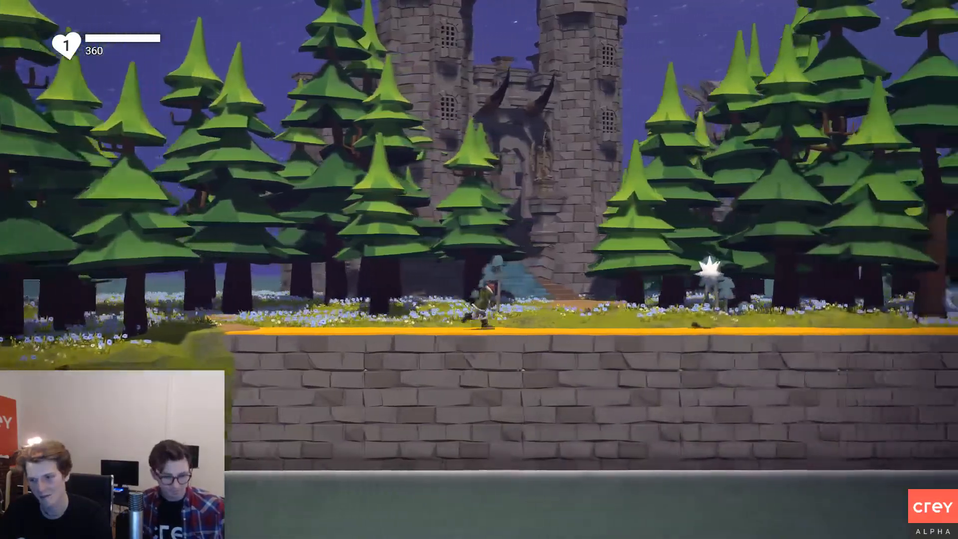
pyautogui.press('d')
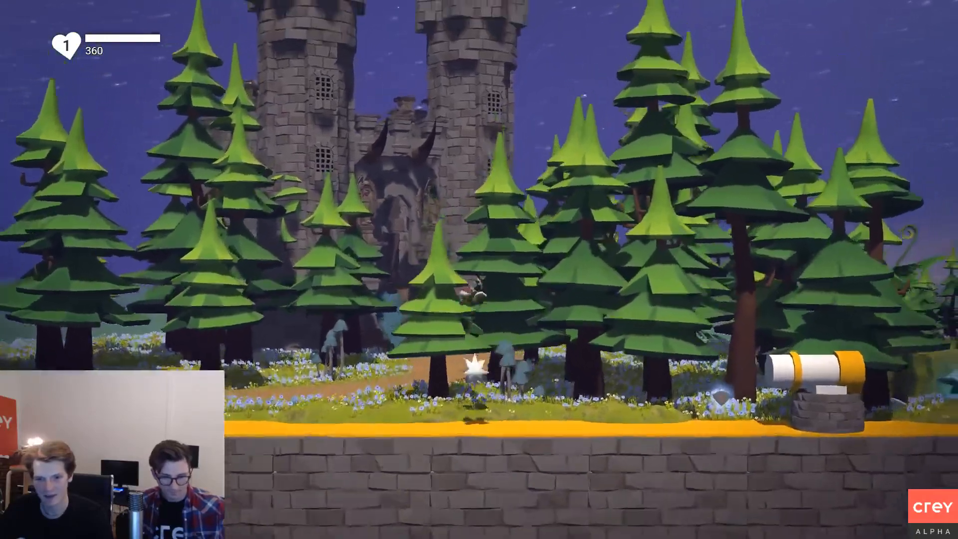
pyautogui.press('d')
pyautogui.press('d')
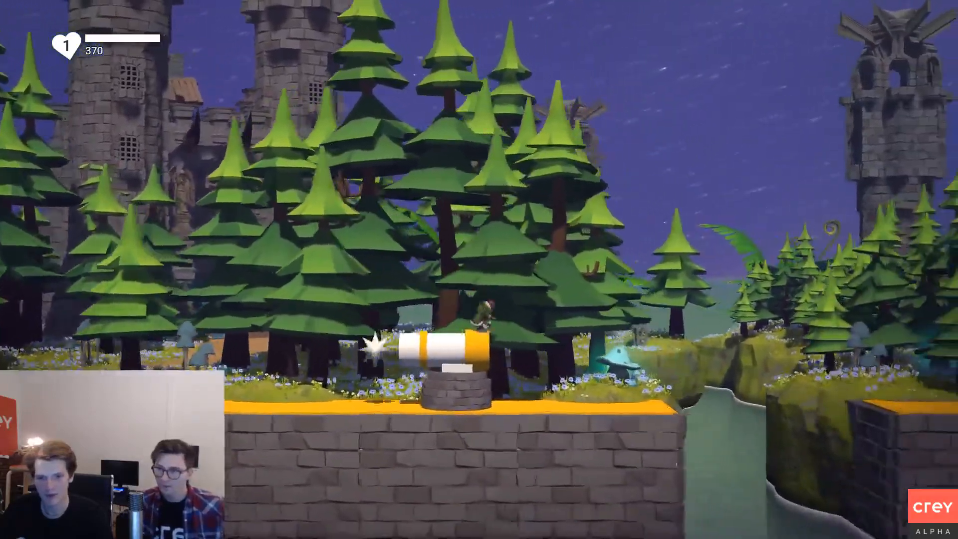
pyautogui.press('d')
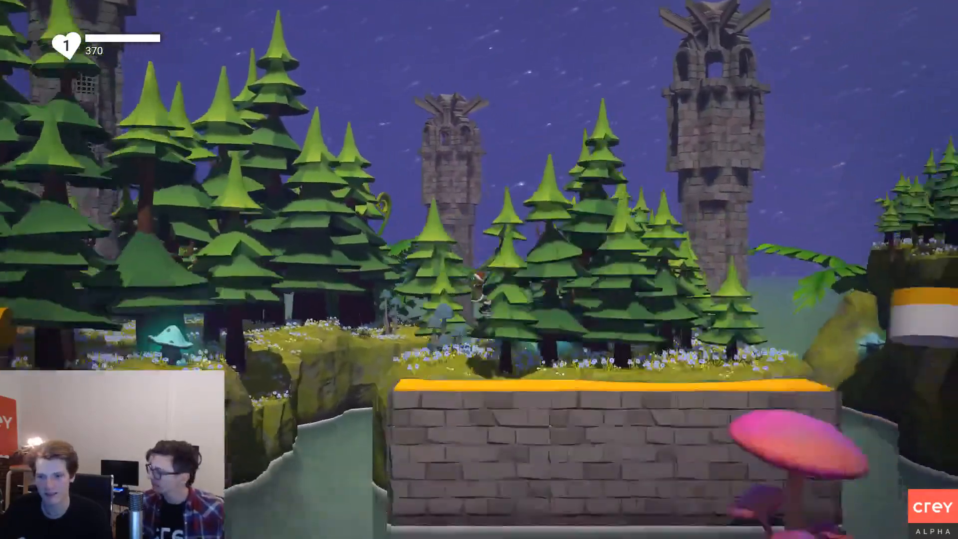
pyautogui.press('a')
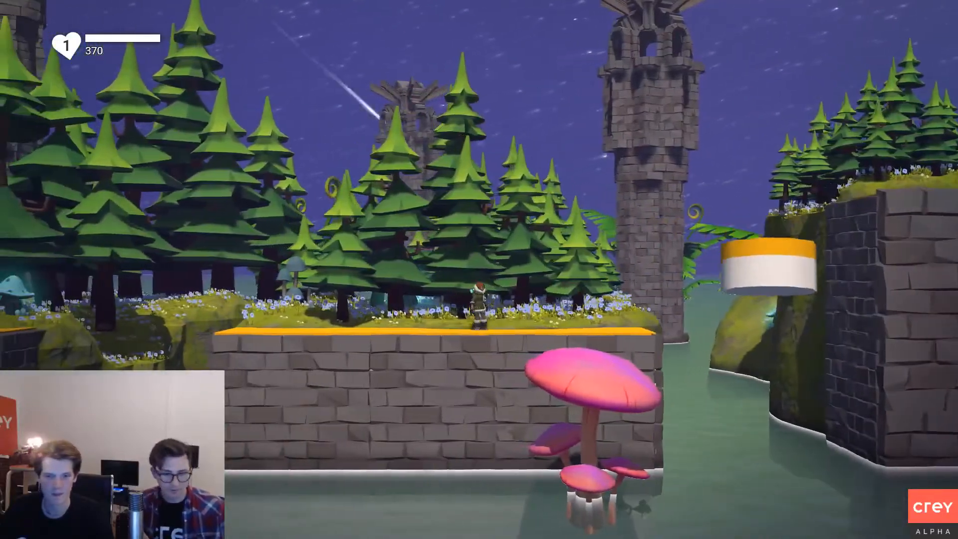
pyautogui.press('d')
pyautogui.press('d')
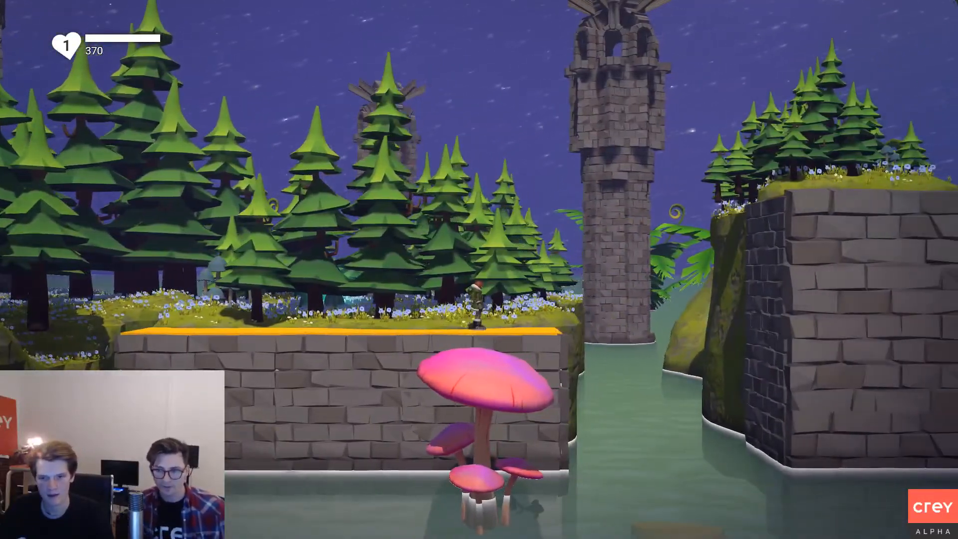
pyautogui.press('d')
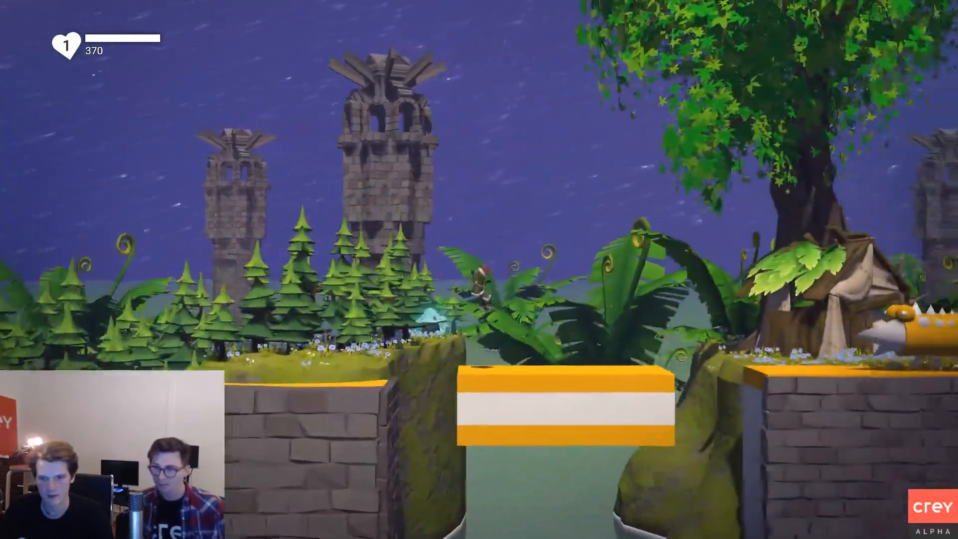
# Get past the spiked enemy and jump across the stone pillars to the finish flag to complete the level.
pyautogui.press('d')
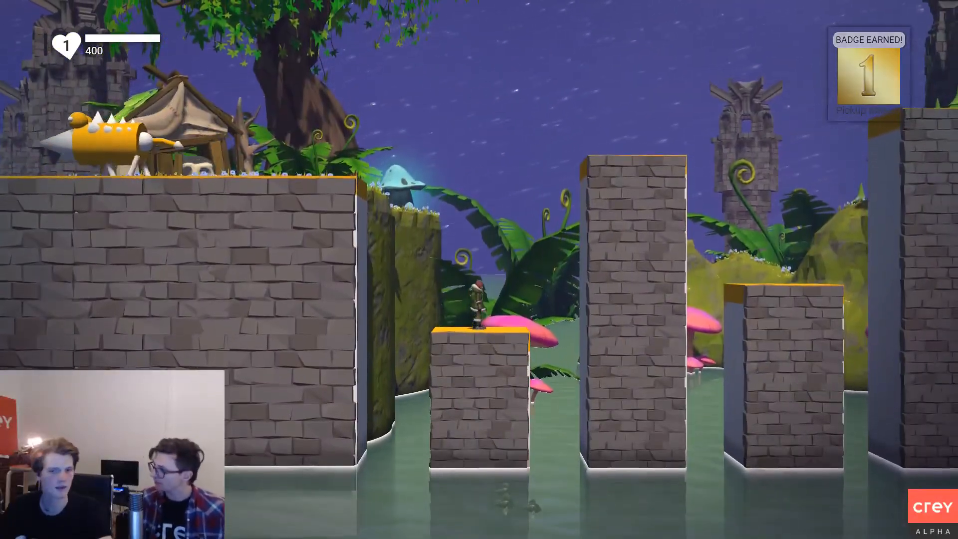
pyautogui.press('d')
pyautogui.press('space')
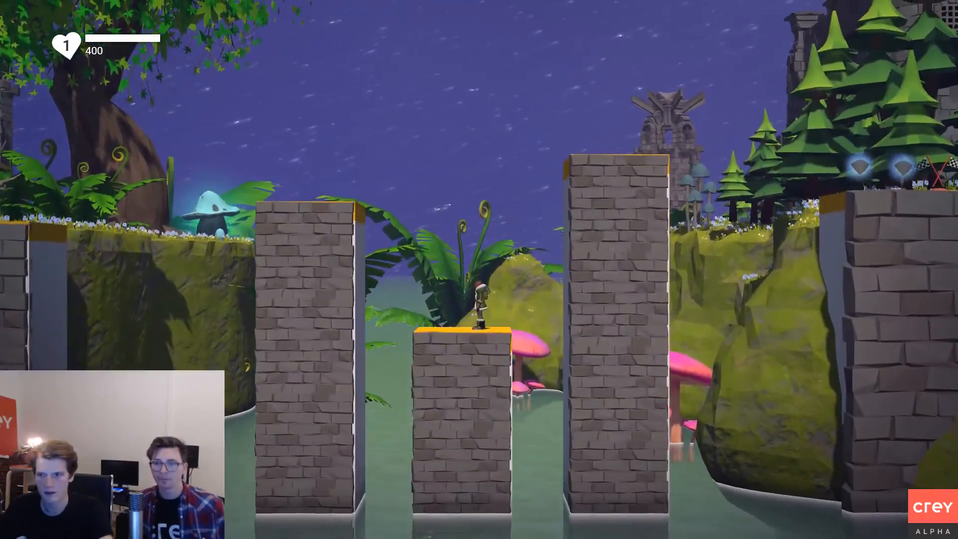
pyautogui.press('d')
pyautogui.press('space')
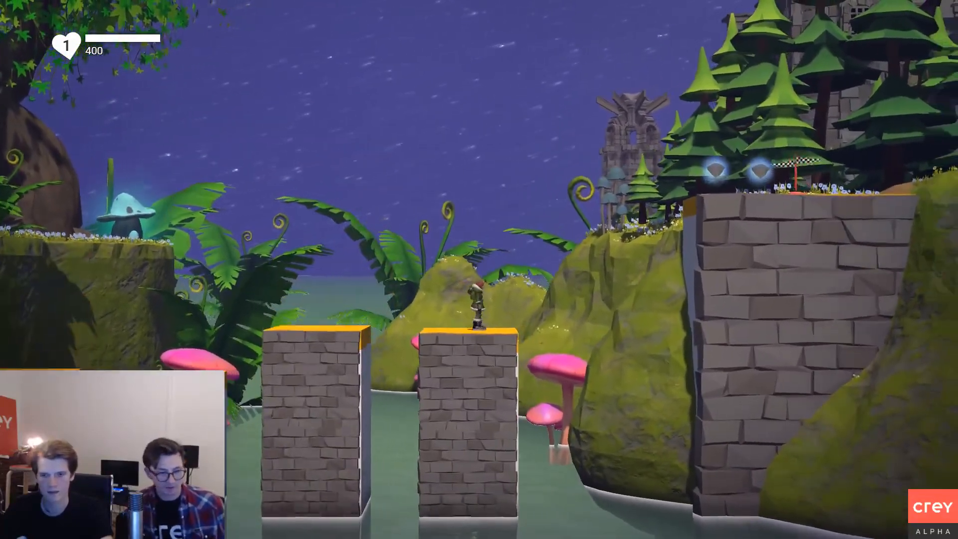
pyautogui.press('d')
pyautogui.press('space')
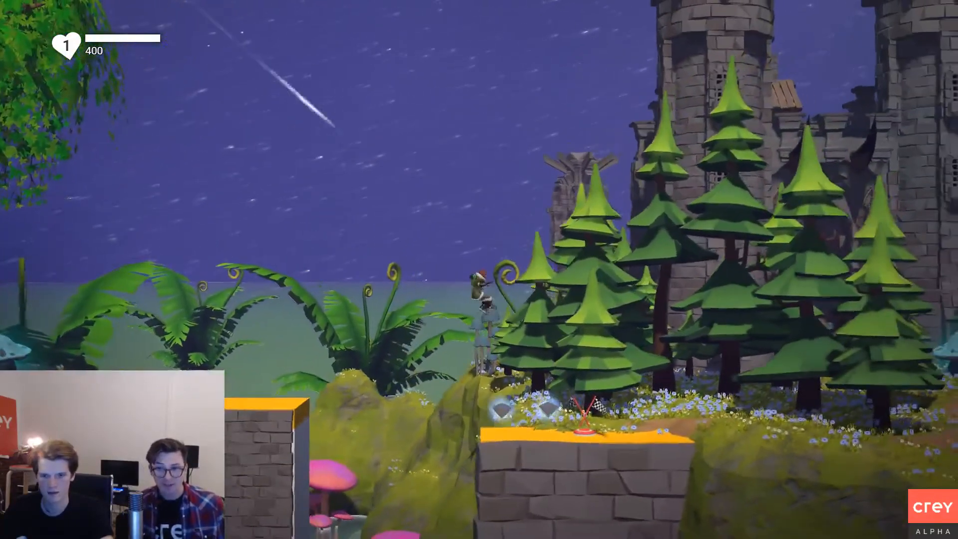
pyautogui.press('d')
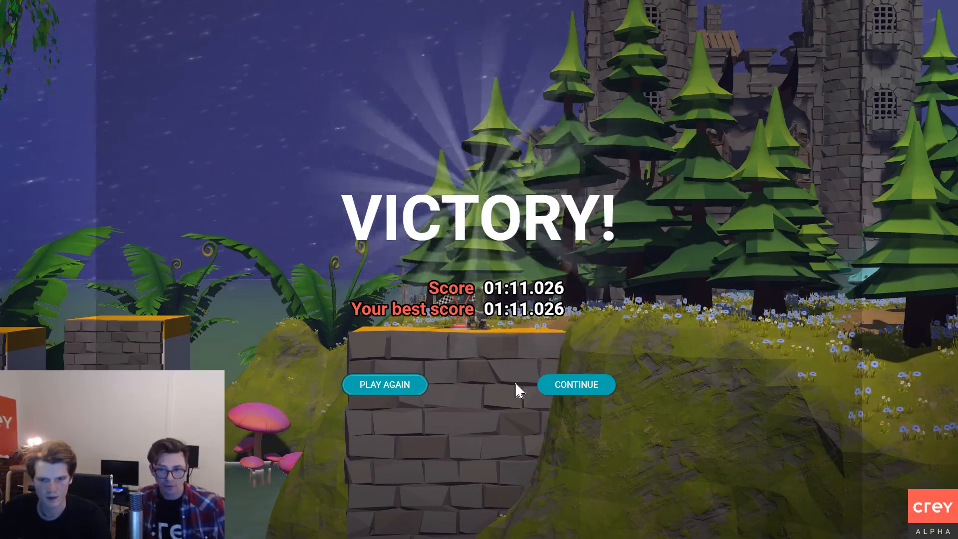
# Review the earned badges and the leaderboard after the victory, and leave the results.
pyautogui.click(581, 388)
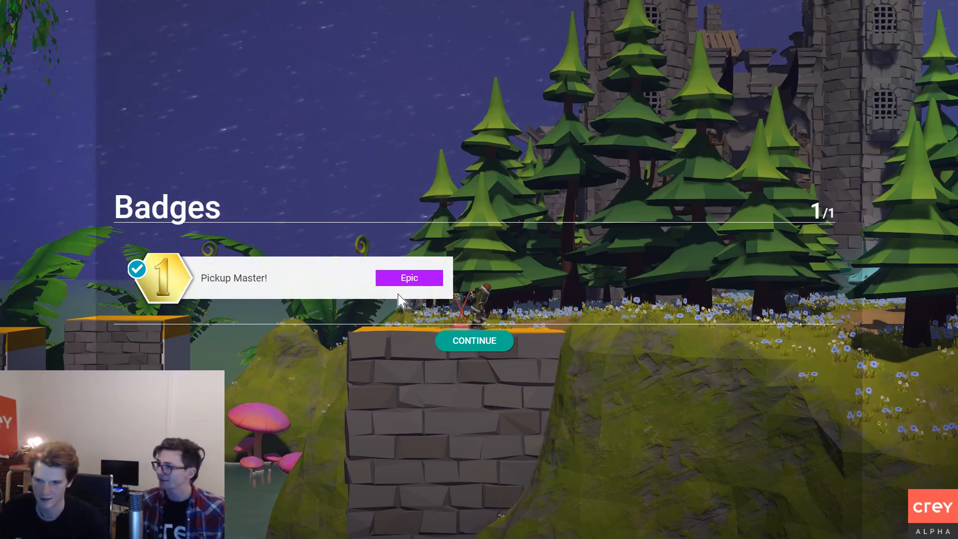
pyautogui.click(493, 341)
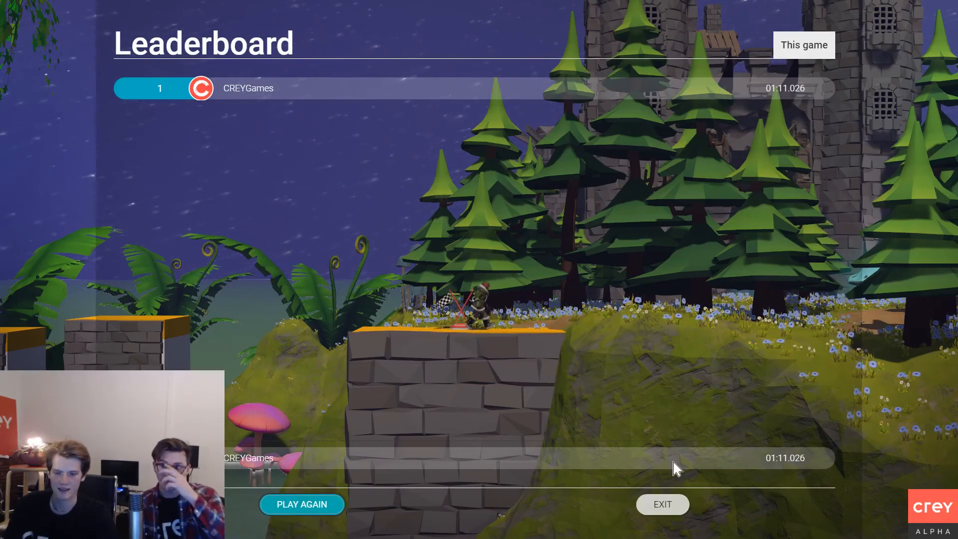
pyautogui.click(645, 501)
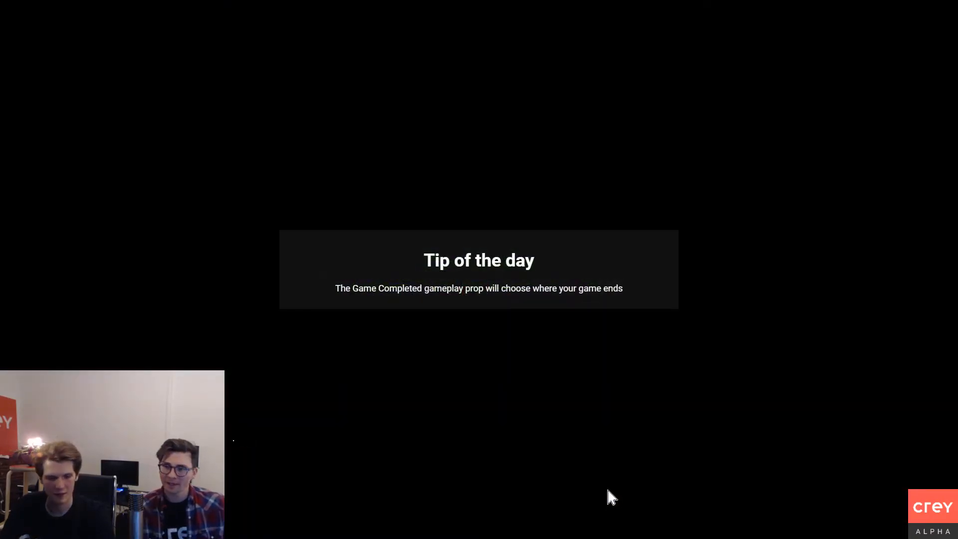
# Exit the running game to the CREY website and close the details of The PineFern Forrest.
pyautogui.press('Escape')
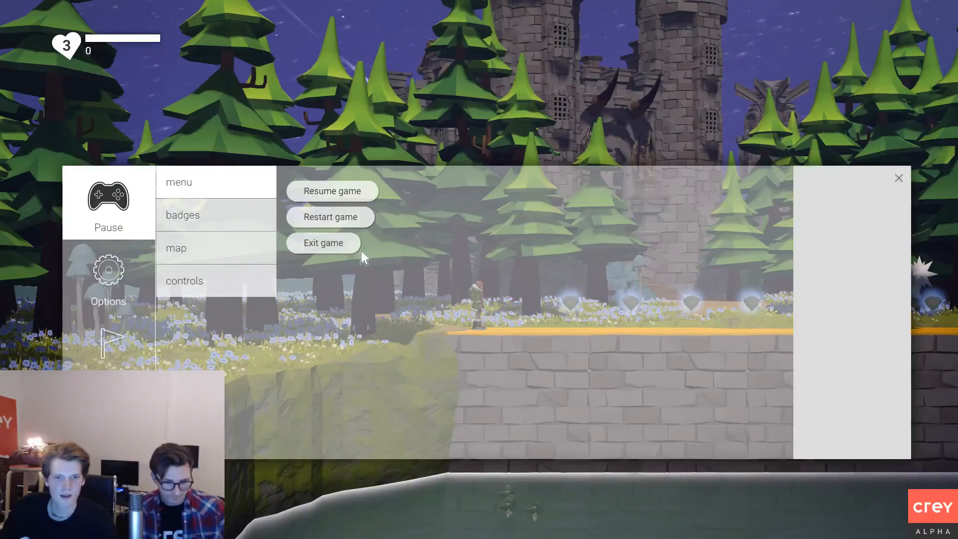
pyautogui.click(349, 245)
pyautogui.click(647, 214)
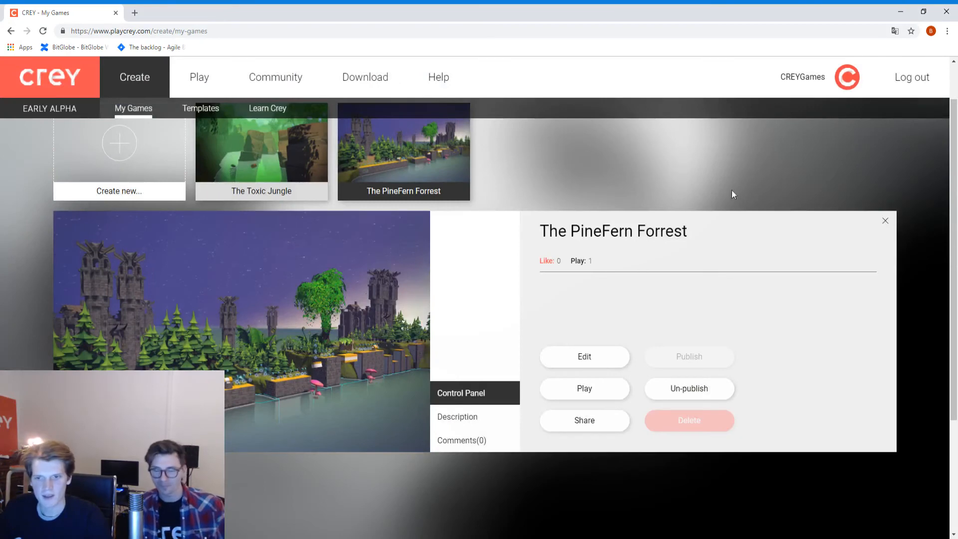
pyautogui.click(885, 222)
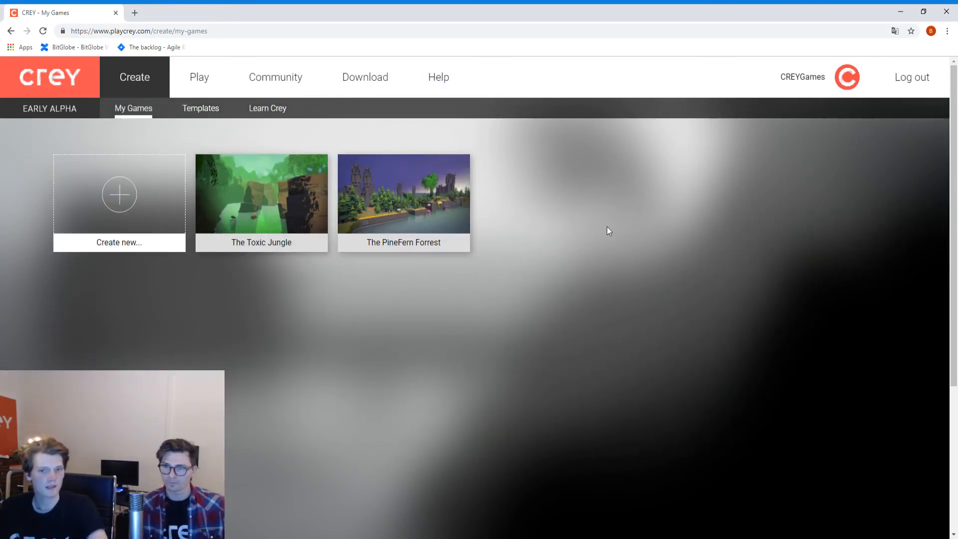